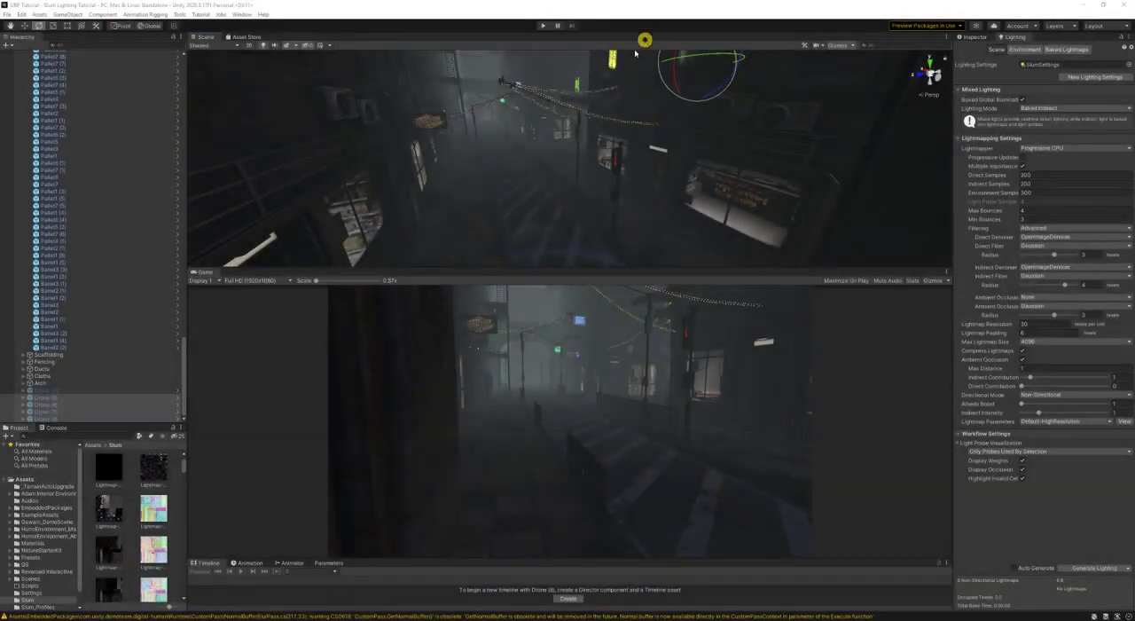
- Enlarge the Scene view's height and look around the foggy street and its crossing
left_click_drag(591, 266, 588, 296)
right_click_drag(533, 228, 532, 169)
key("w")
key("s")
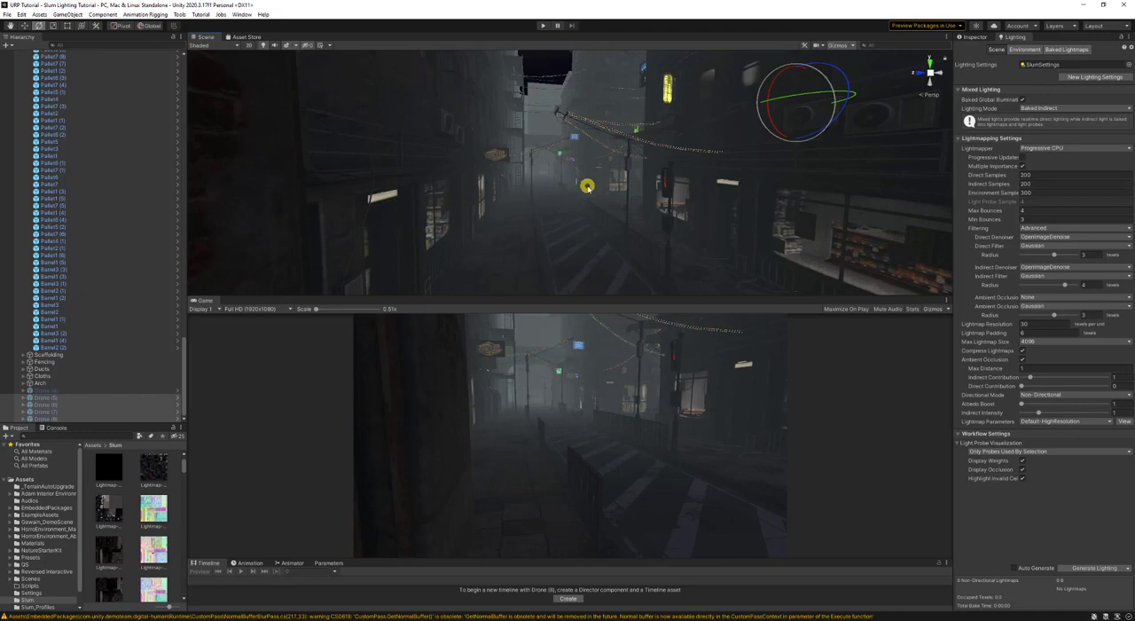
right_click(588, 186)
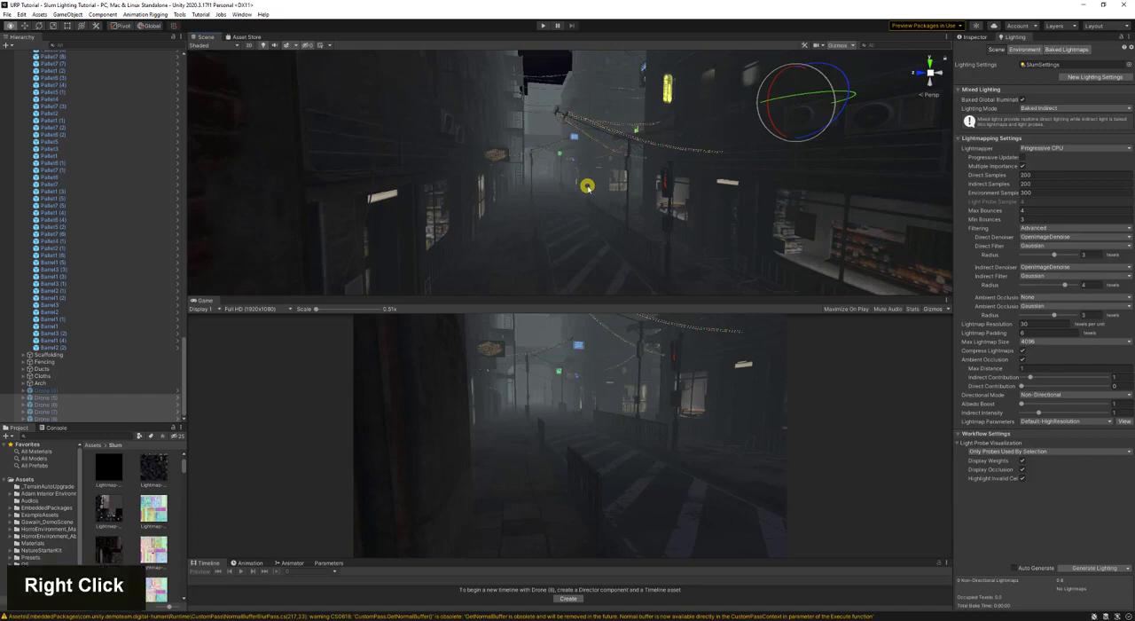
right_click_drag(587, 189, 728, 96)
key("w")
key("s")
key("d")
key("w")
key("a")
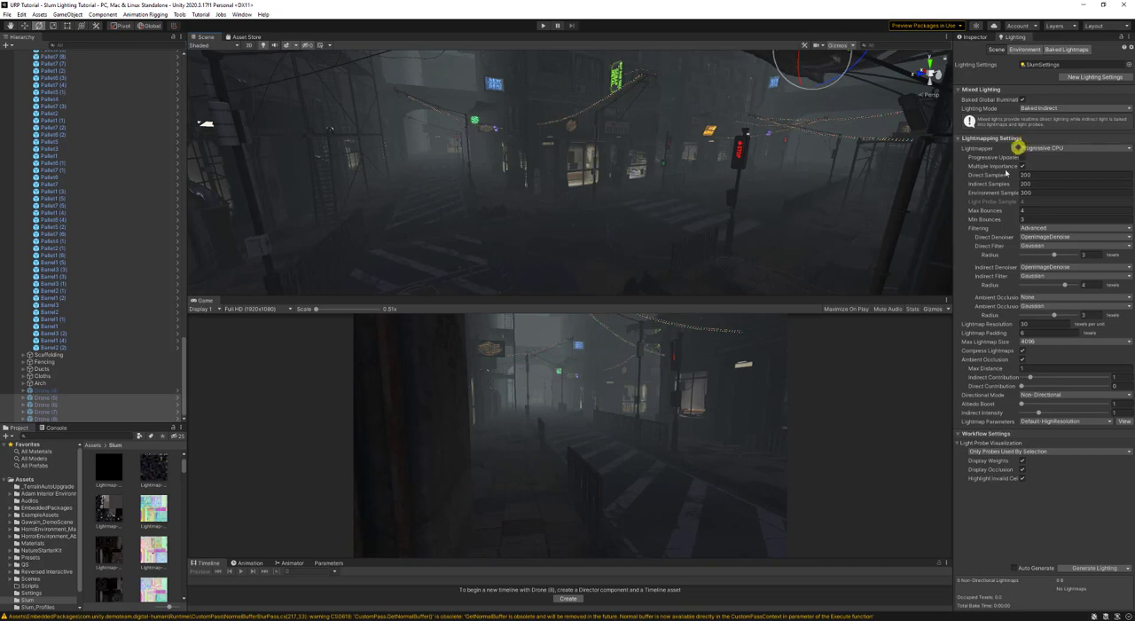
- Inspect the street in the Albedo draw mode, then return the Scene view to Shaded
mouse_move(974, 168)
left_click(213, 46)
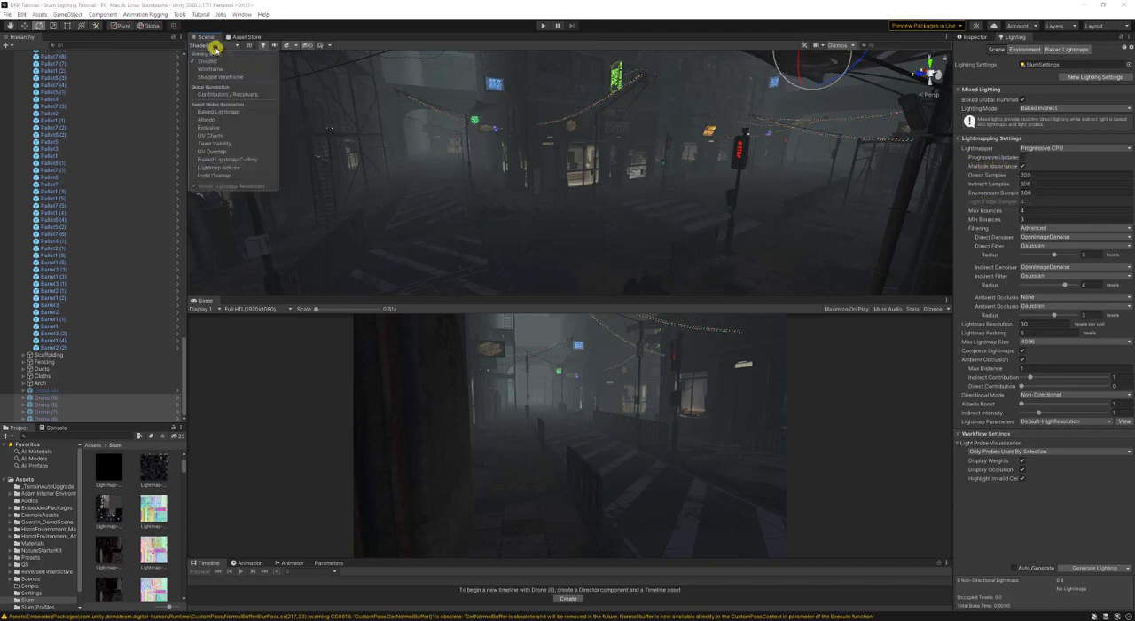
left_click(233, 119)
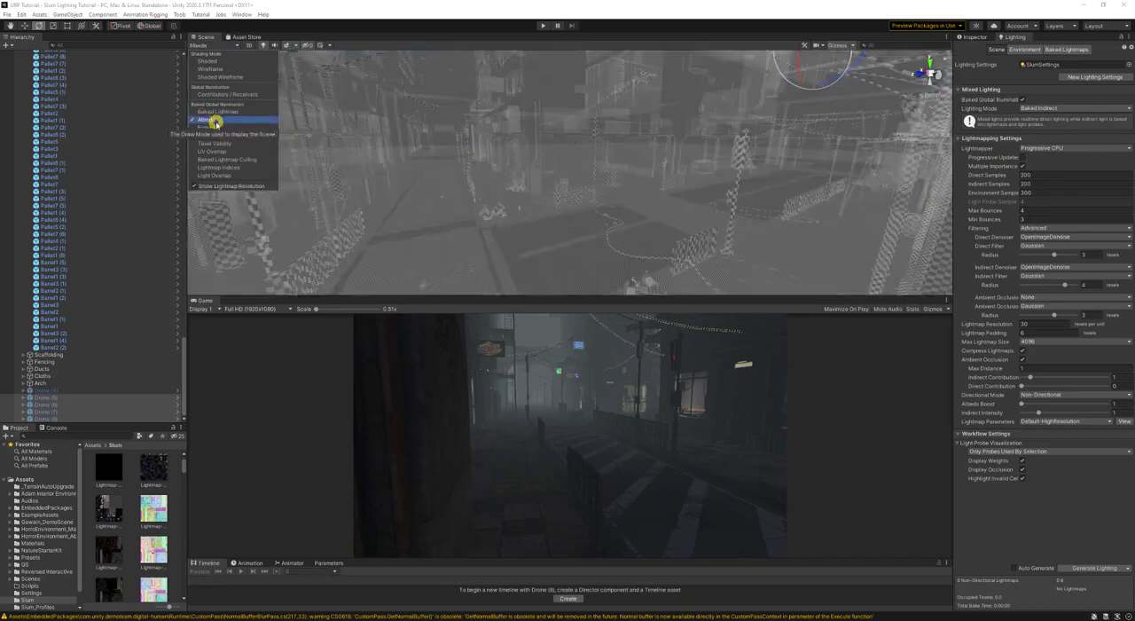
mouse_move(533, 178)
right_mouse_down()
mouse_move(875, 175)
mouse_move(549, 222)
mouse_move(497, 177)
right_mouse_up()
key("w")
left_click(200, 45)
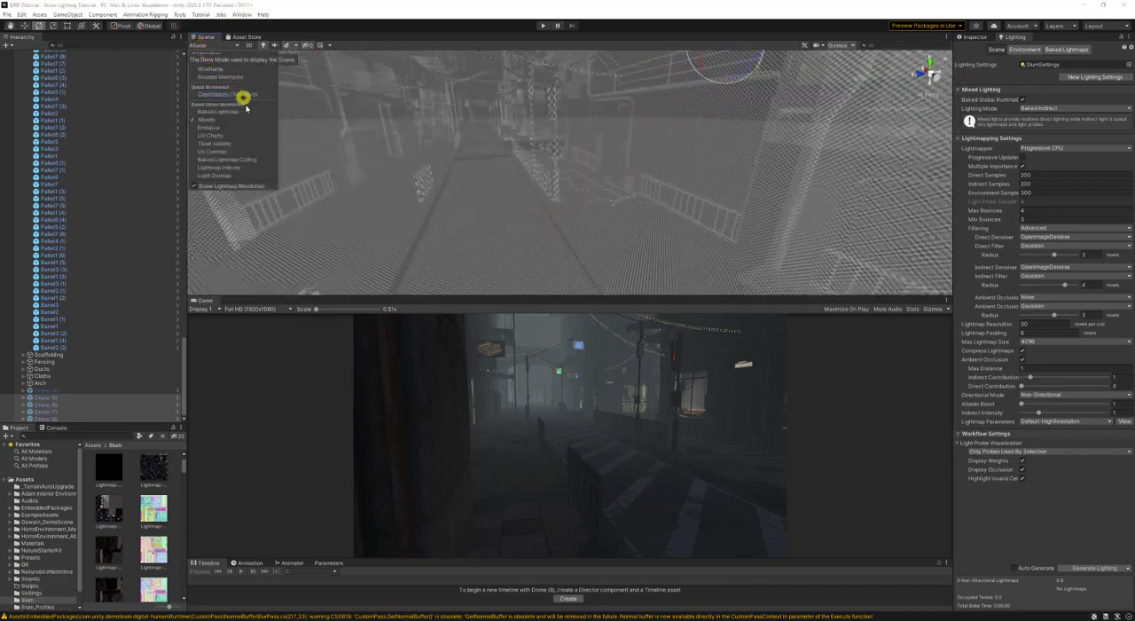
left_click(231, 63)
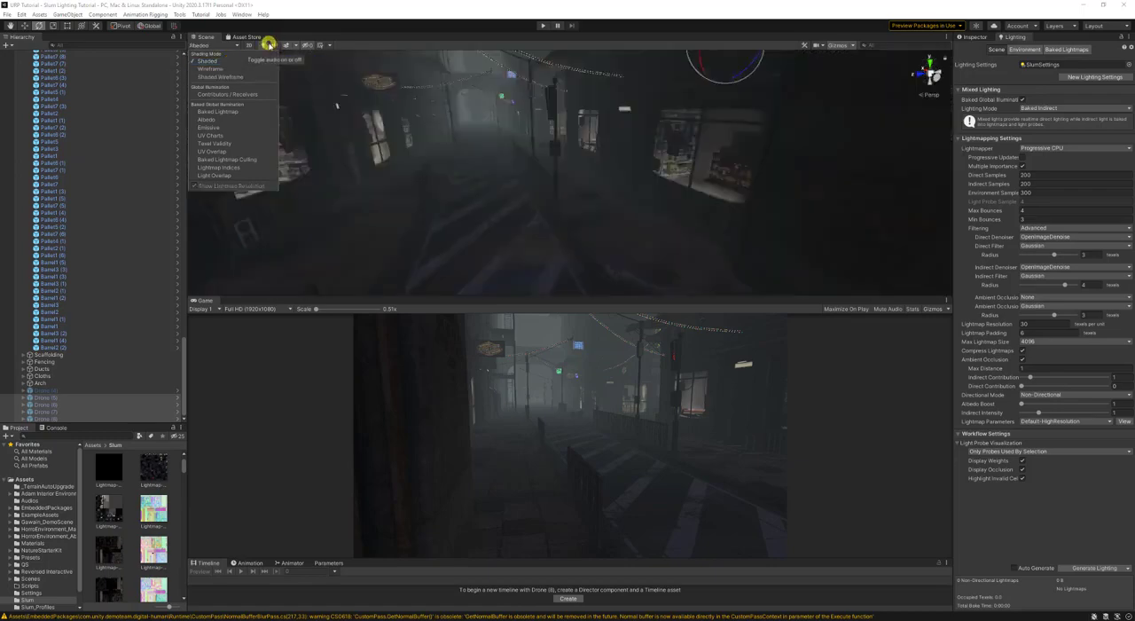
- Turn off scene lighting in the Scene view and look over the shop fronts
left_click(267, 45)
right_click_drag(740, 189, 650, 169)
key("w")
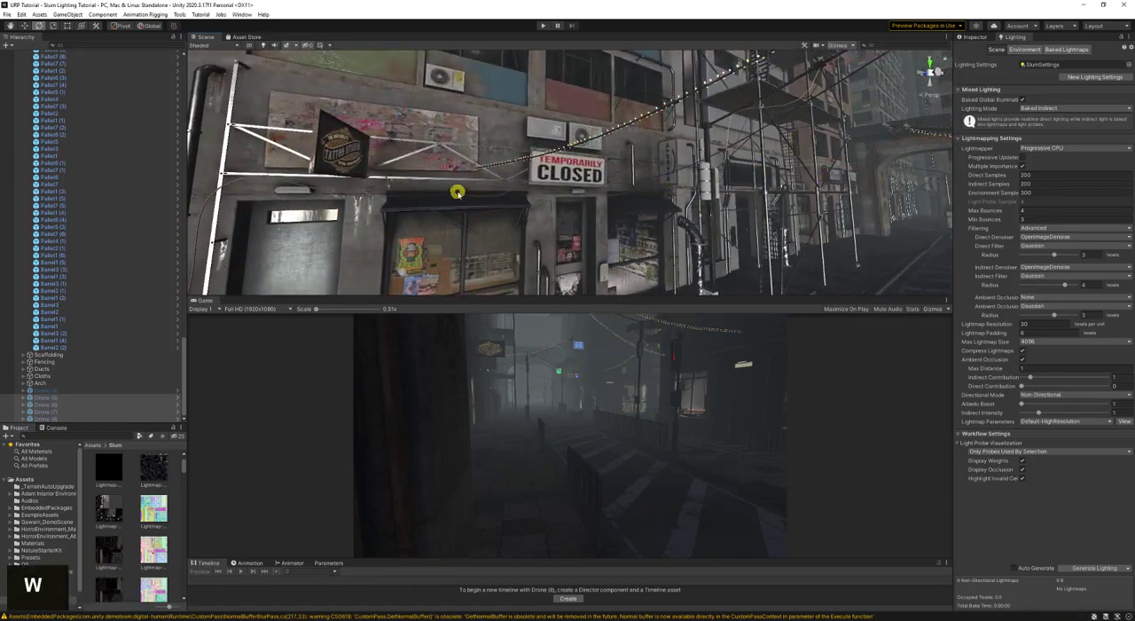
right_click_drag(457, 193, 666, 239)
- Disable Multiple Importance Sampling in the lightmapping settings and view the street crossing
left_click(1025, 166)
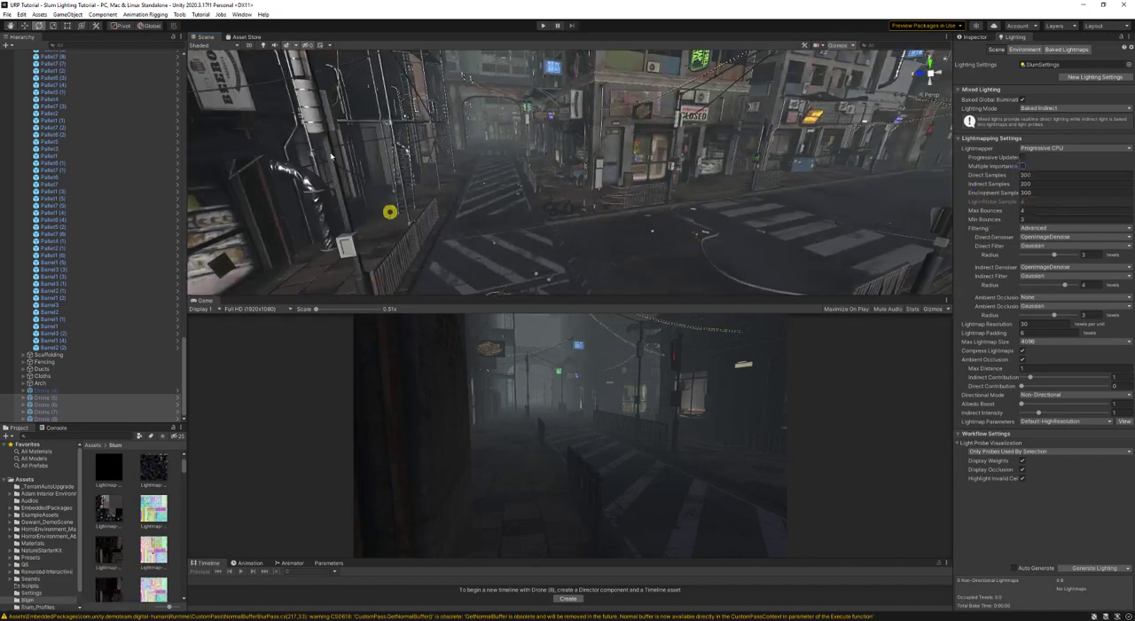
key("a")
right_click_drag(280, 106, 409, 182)
key("d")
key("w")
key("a")
key("w")
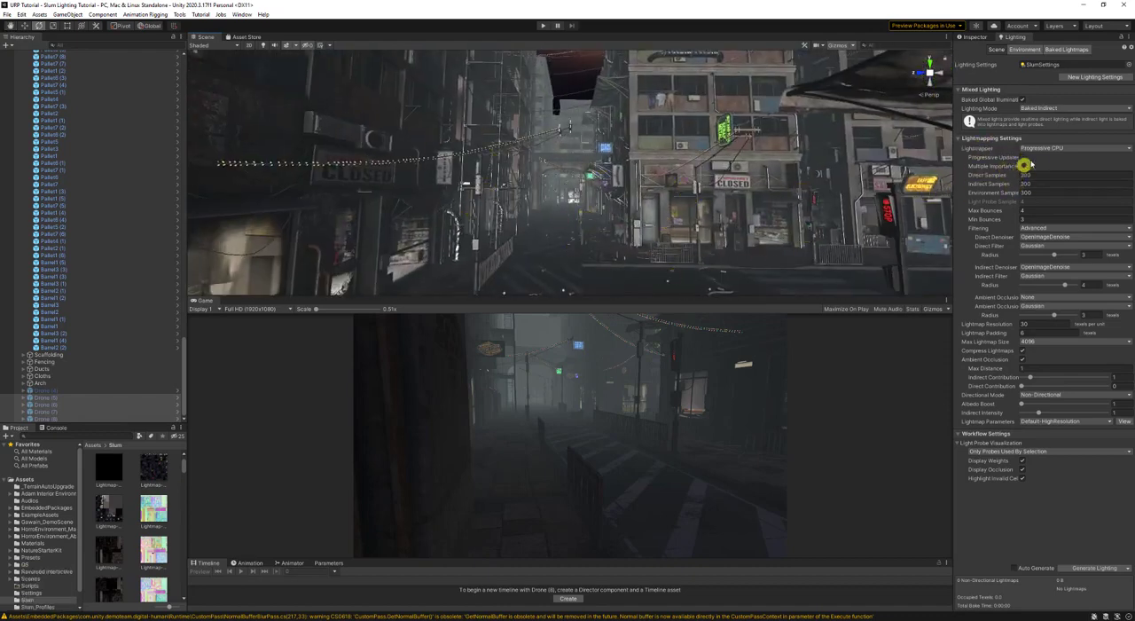
- Switch the Lightmapper to Progressive GPU (Preview) and save the scene
left_click(1052, 148)
left_click(1072, 178)
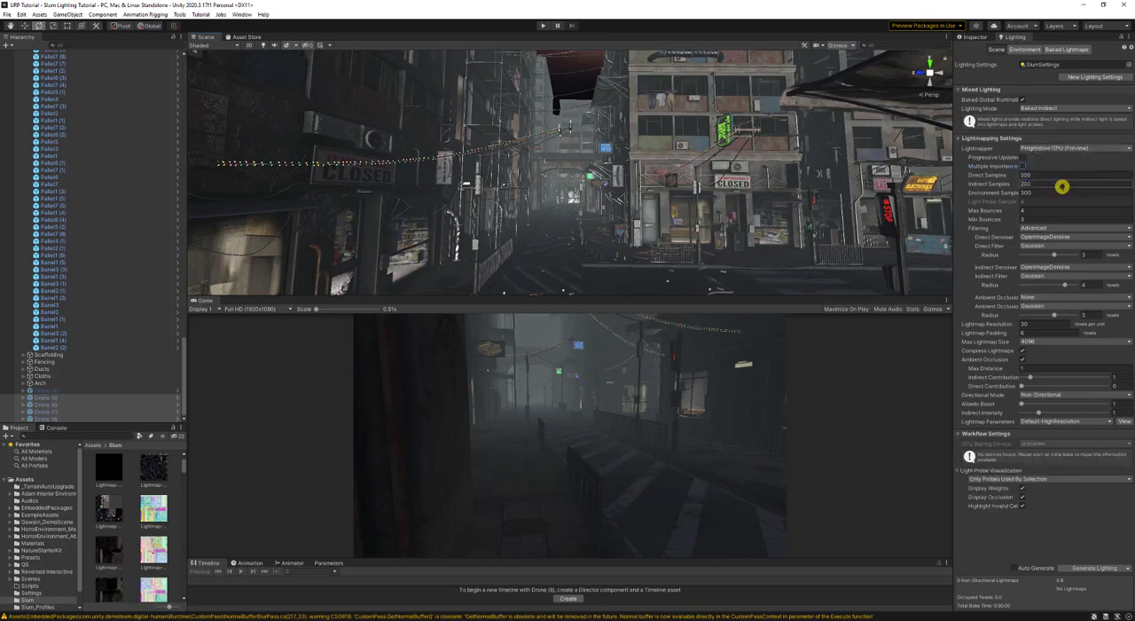
right_click_drag(541, 193, 573, 187)
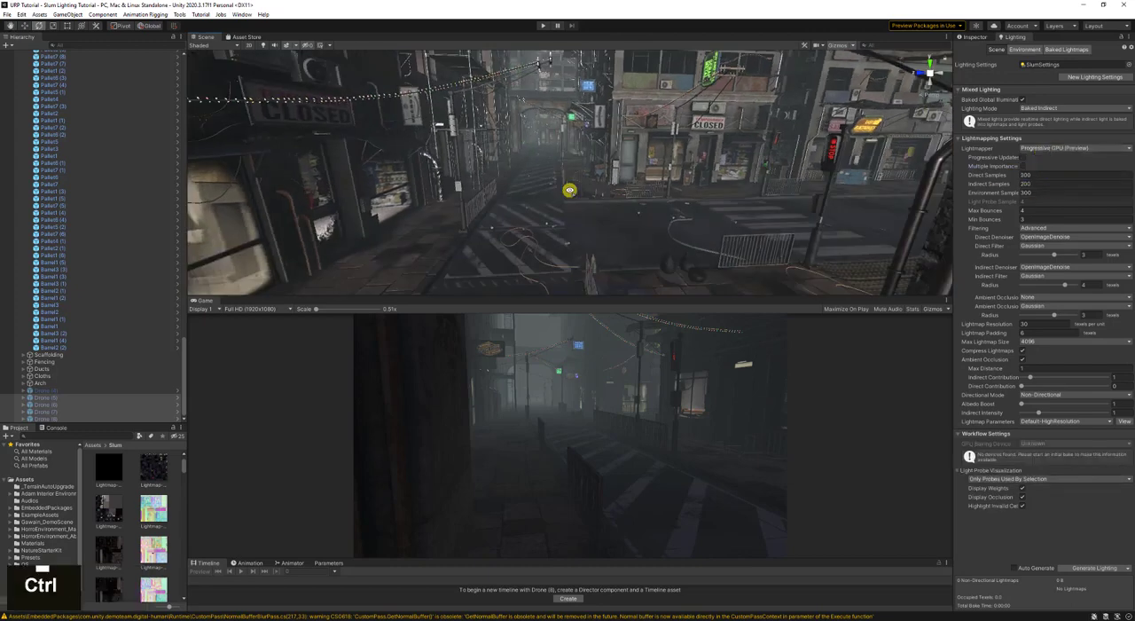
key("ctrl+s")
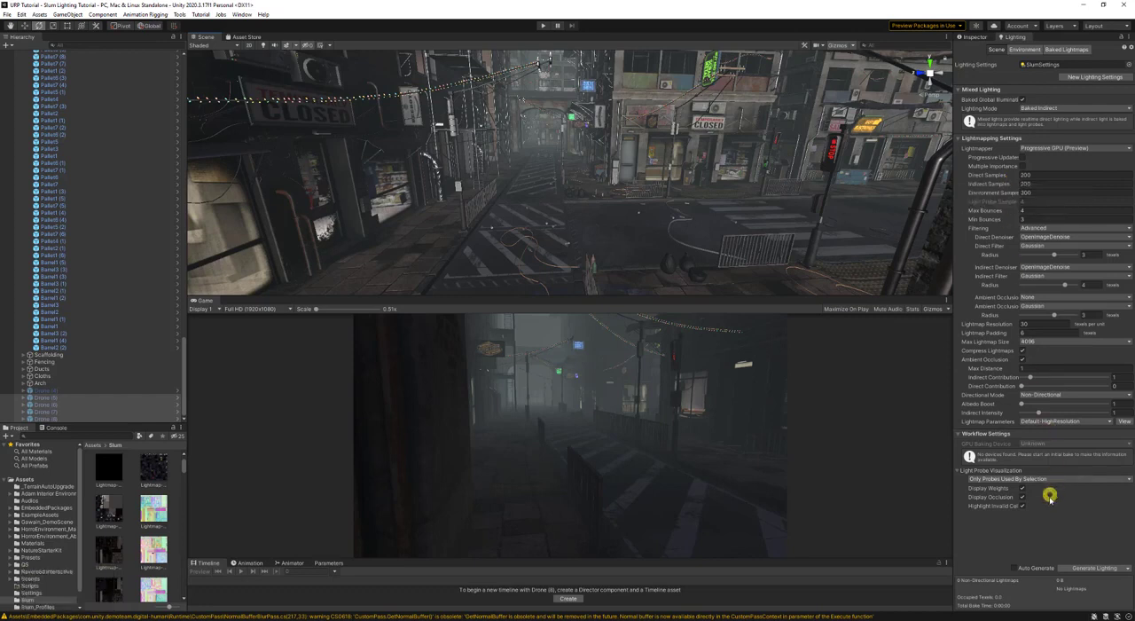
- Read the description of Progressive Updates and examine the street around the tattoo studio
scroll(1010, 383, "down", 1)
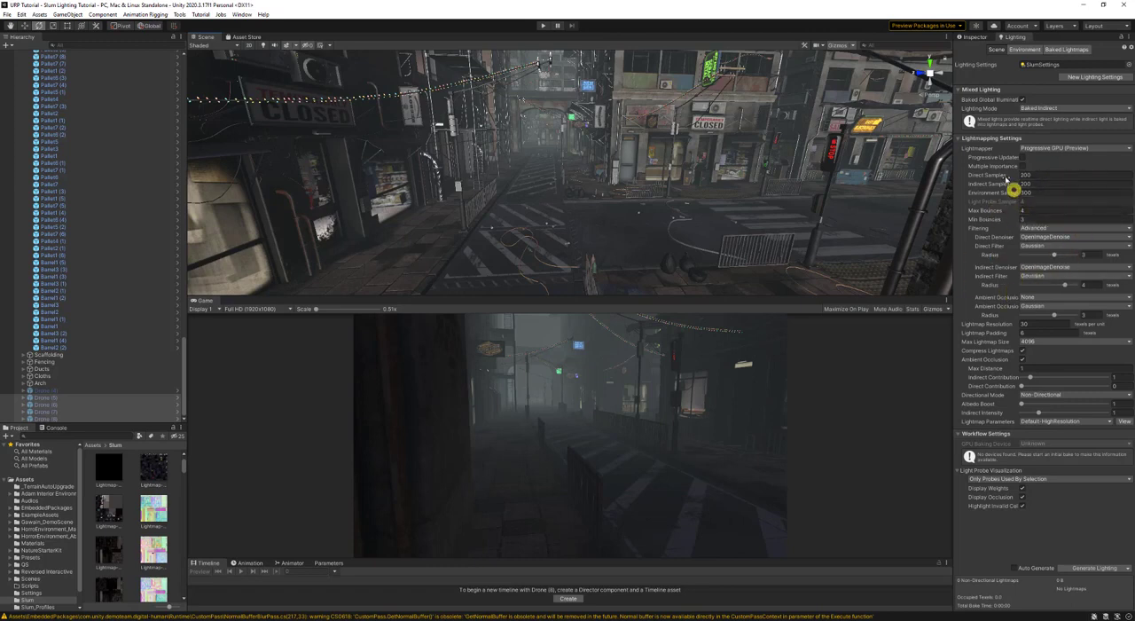
mouse_move(994, 158)
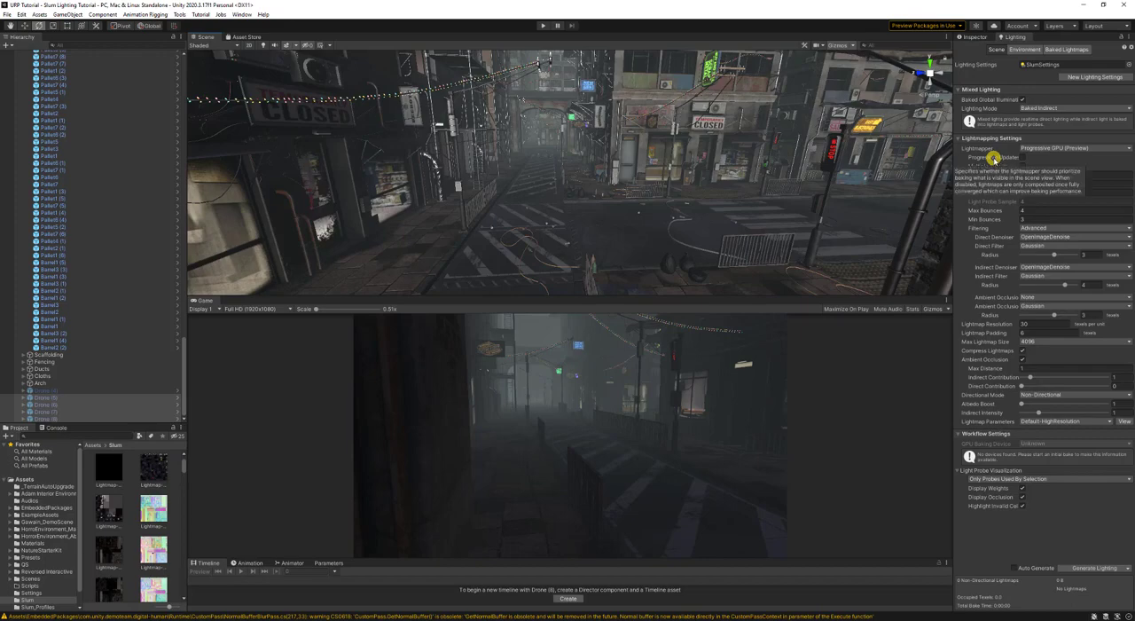
right_click_drag(923, 187, 582, 168)
key("w")
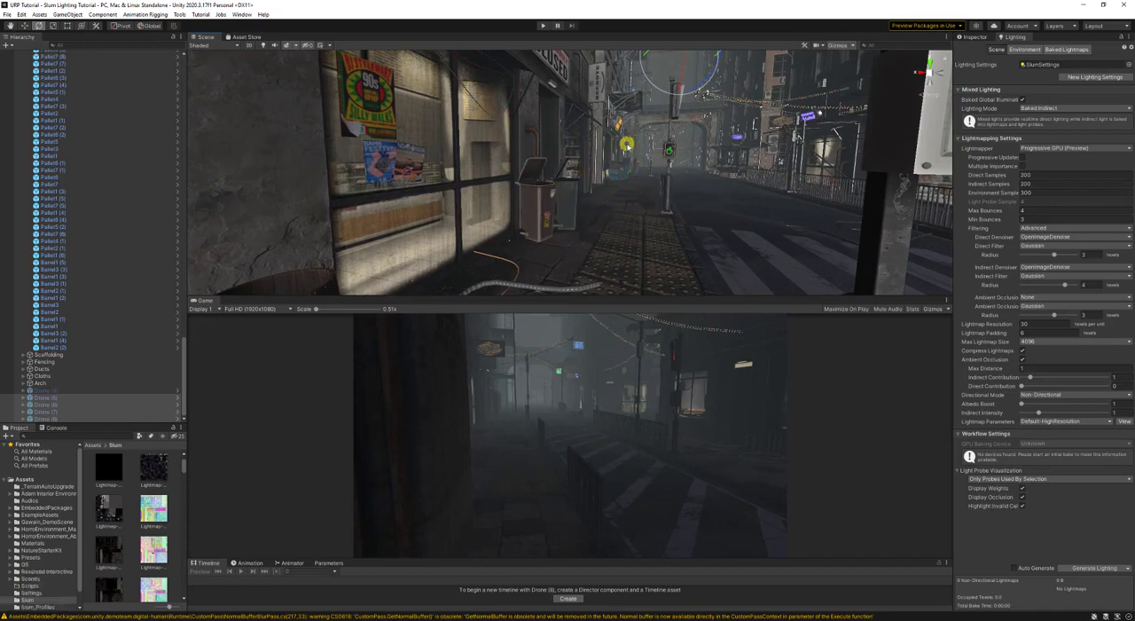
right_click_drag(596, 178, 406, 183)
key("s")
key("a")
key("d")
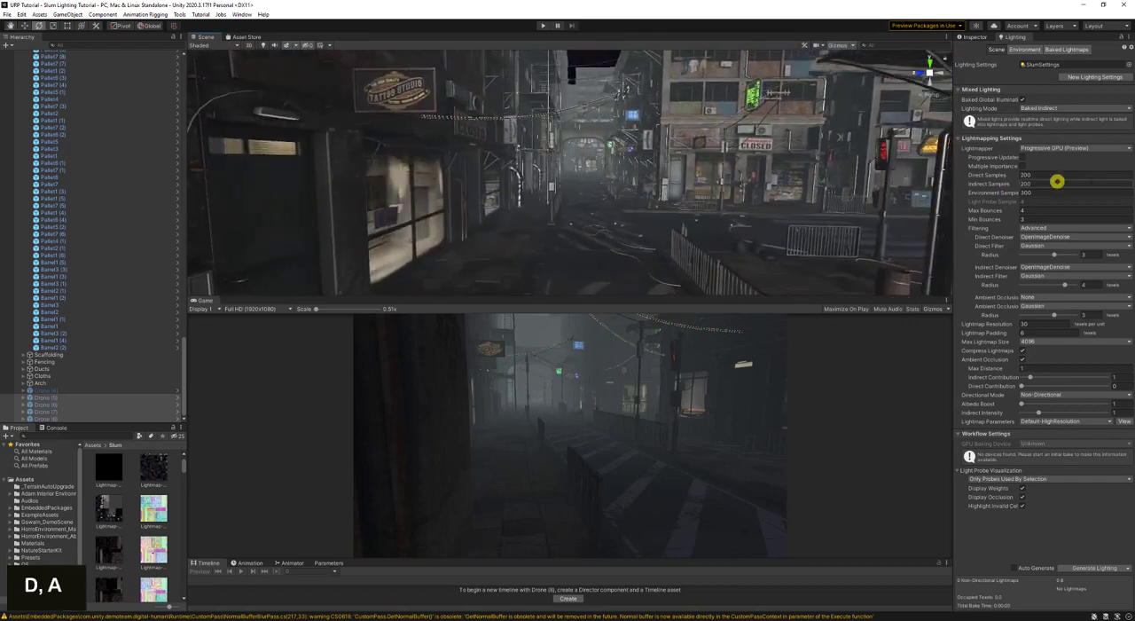
- Set the Direct, Indirect and Environment Samples to 50 each
left_click(1080, 175)
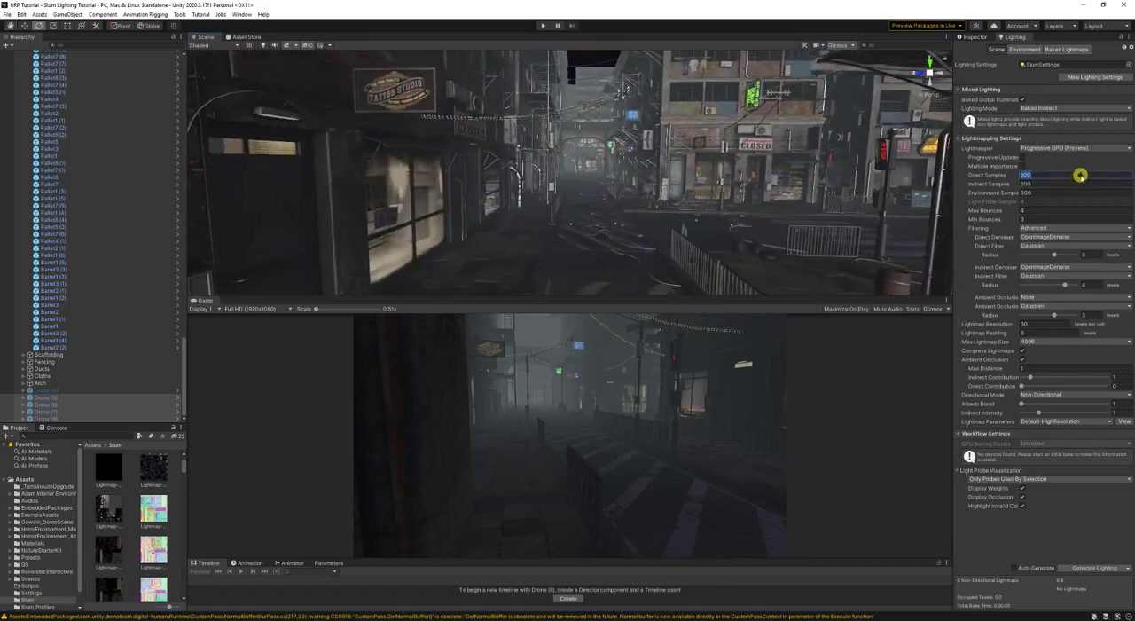
type("50")
key("Tab")
type("50")
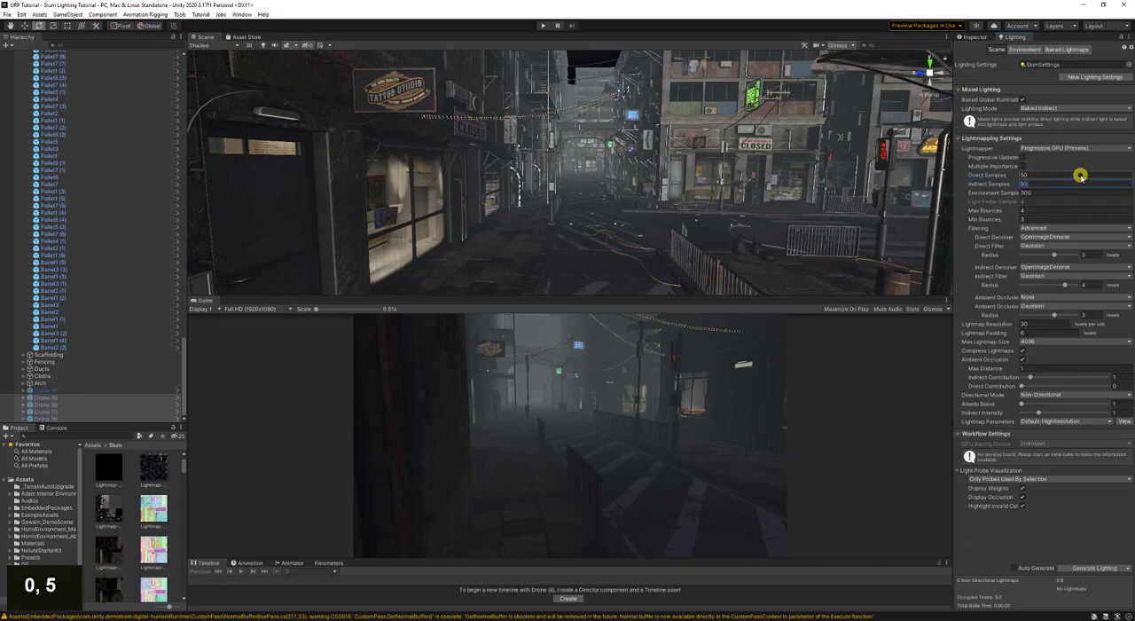
key("Tab")
type("50")
key("Return")
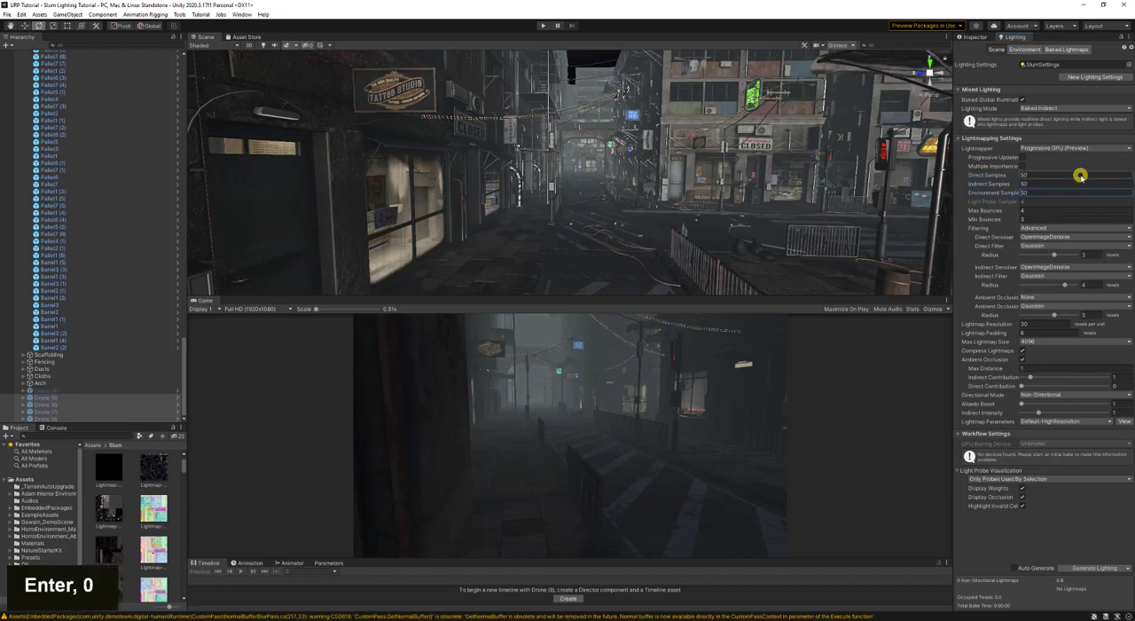
- Set the Direct, Indirect and Environment Samples to 30 each and save the scene
left_click(1076, 176)
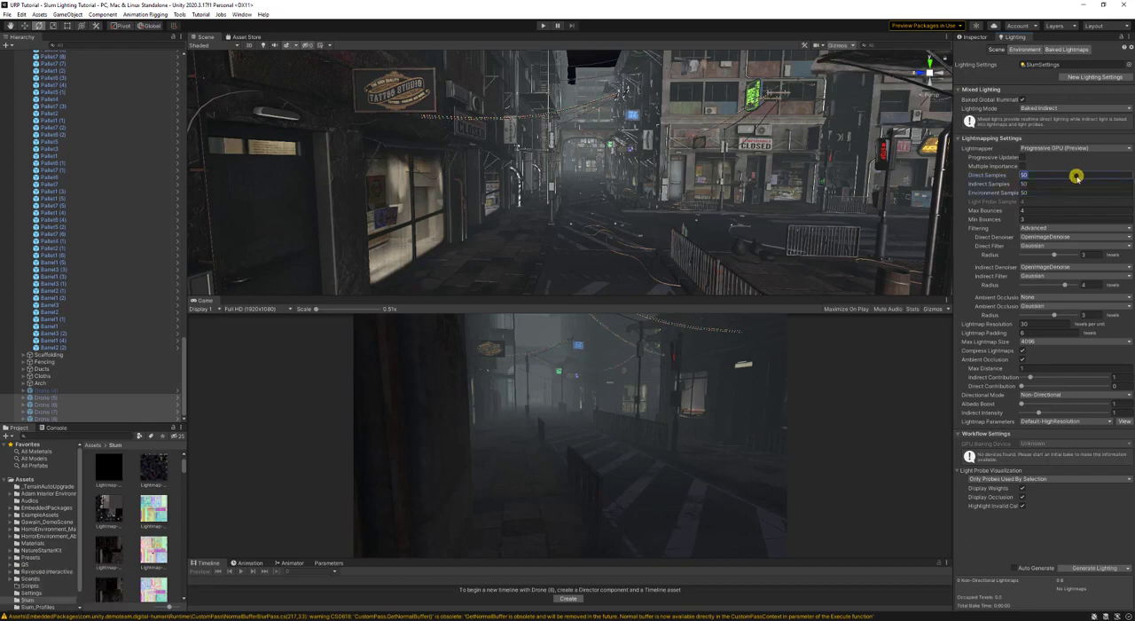
type("30")
key("Tab")
type("30")
key("Tab")
type("30")
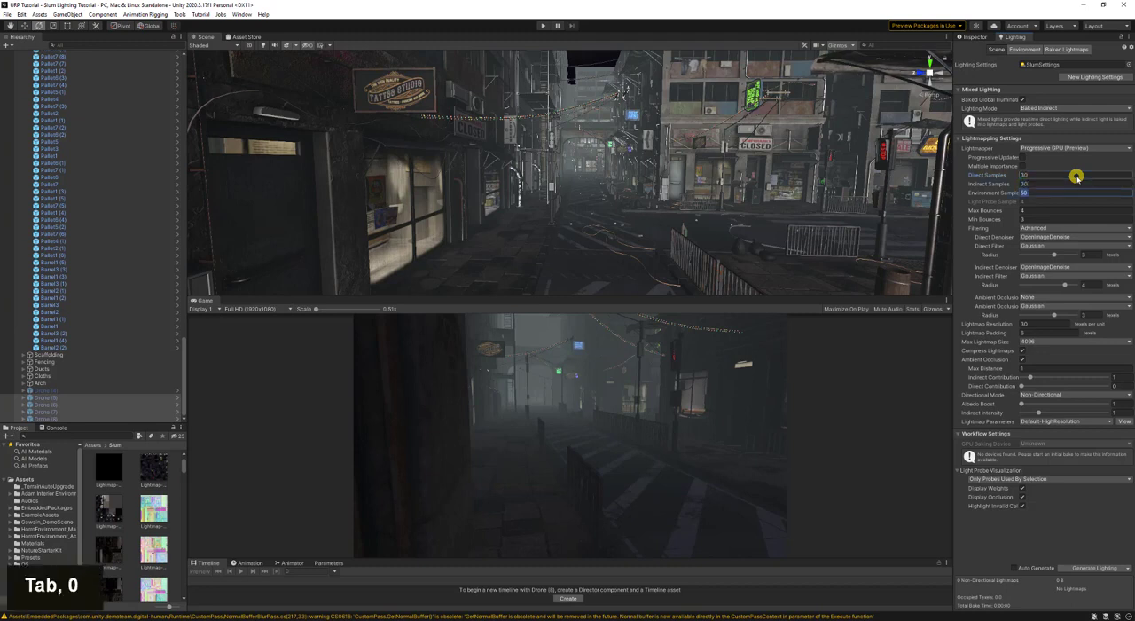
key("Return")
key("ctrl+s")
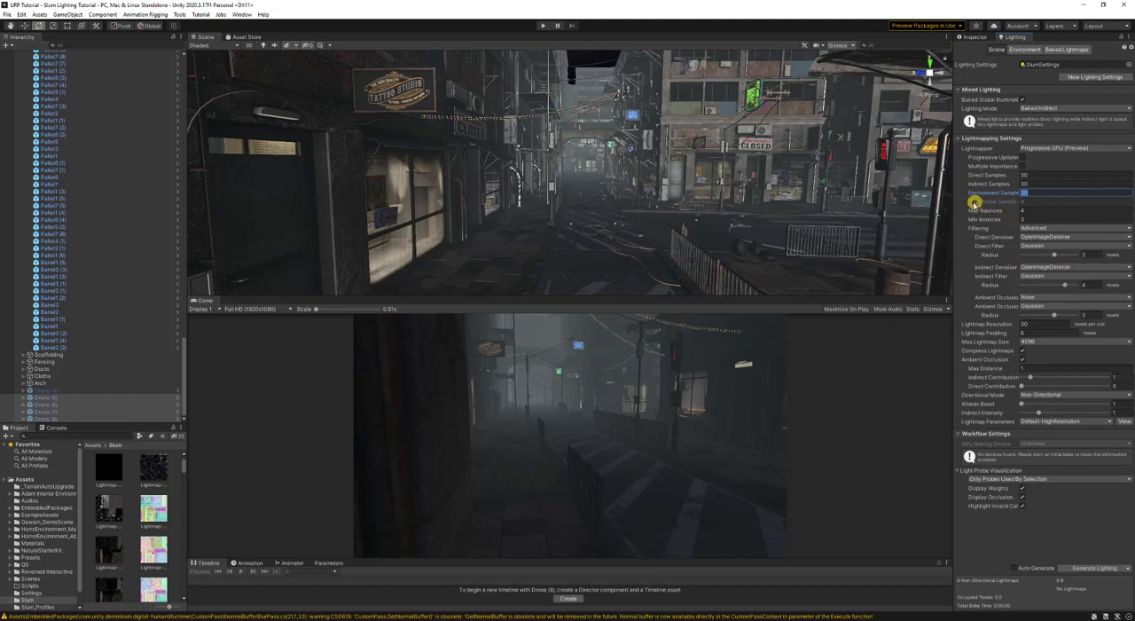
- Widen the Lighting window to fit its full setting names, and look at the sky and the corner building
left_click_drag(954, 192, 890, 198)
right_click_drag(885, 197, 717, 115)
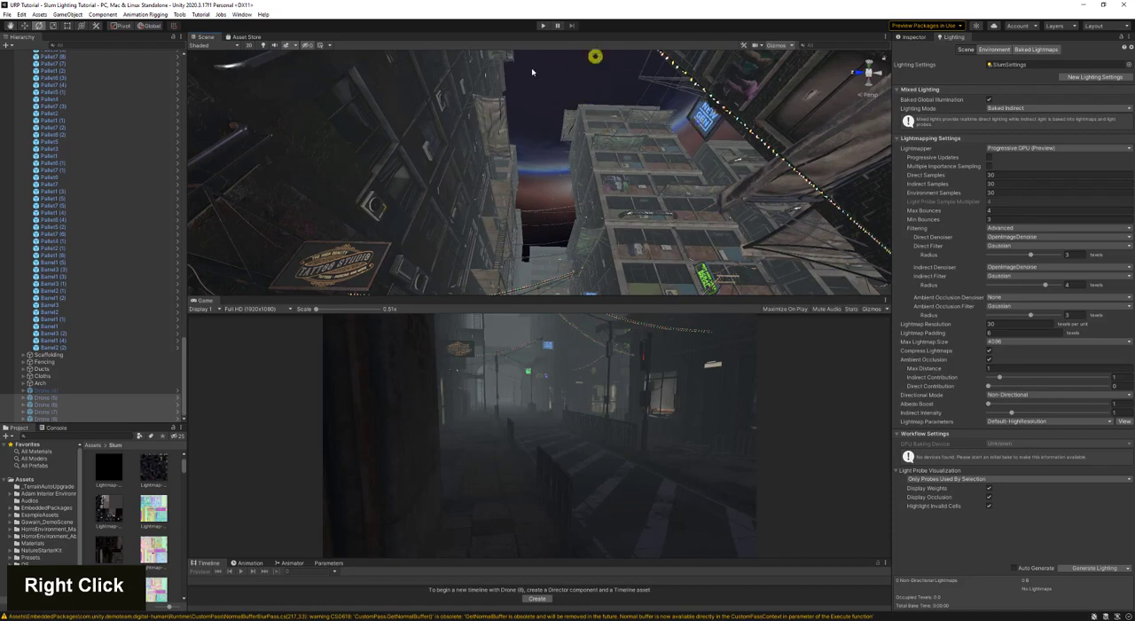
right_click_drag(509, 174, 436, 267)
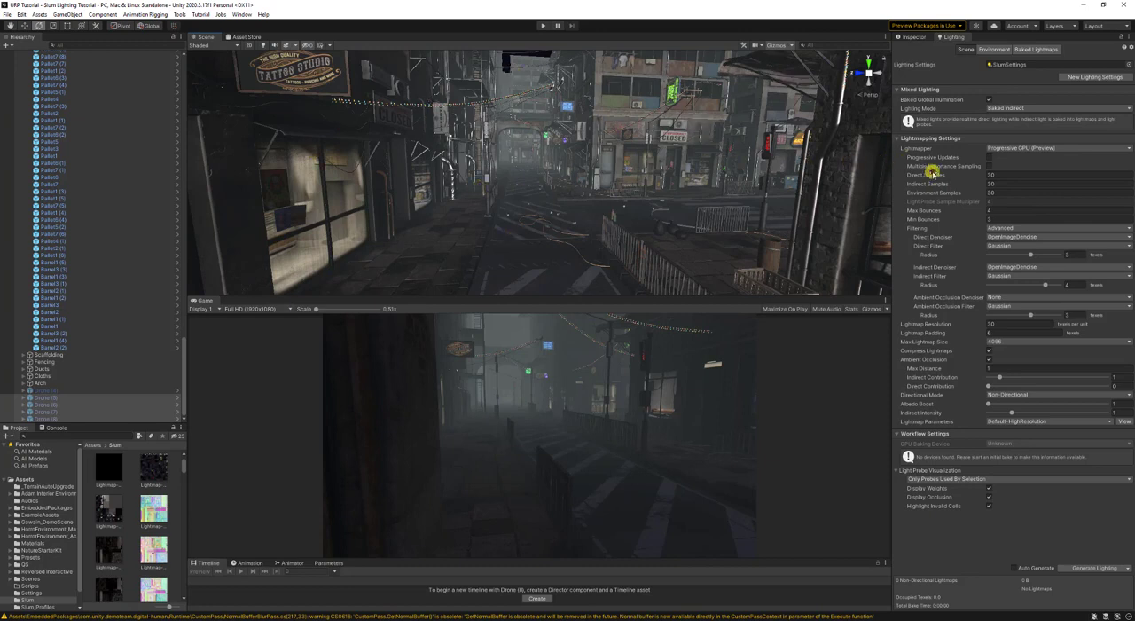
mouse_move(919, 176)
mouse_move(967, 221)
right_click_drag(560, 213, 586, 176)
key("w")
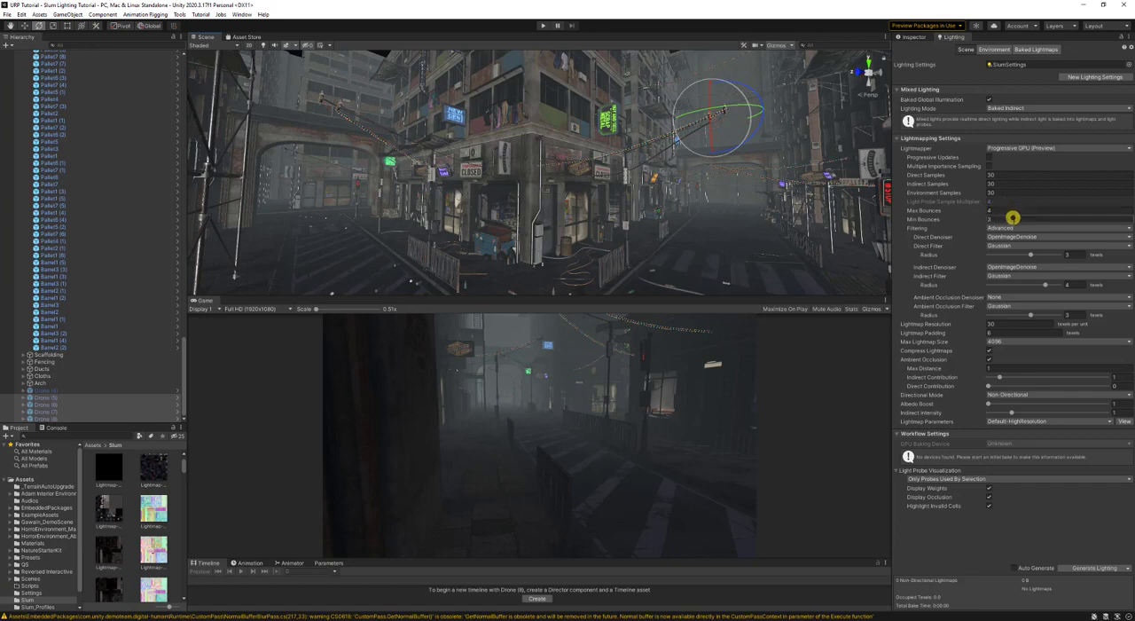
- Set Min Bounces to 2 and Max Bounces to 3, then save the scene
left_click(1008, 219)
type("2")
double_click(996, 210)
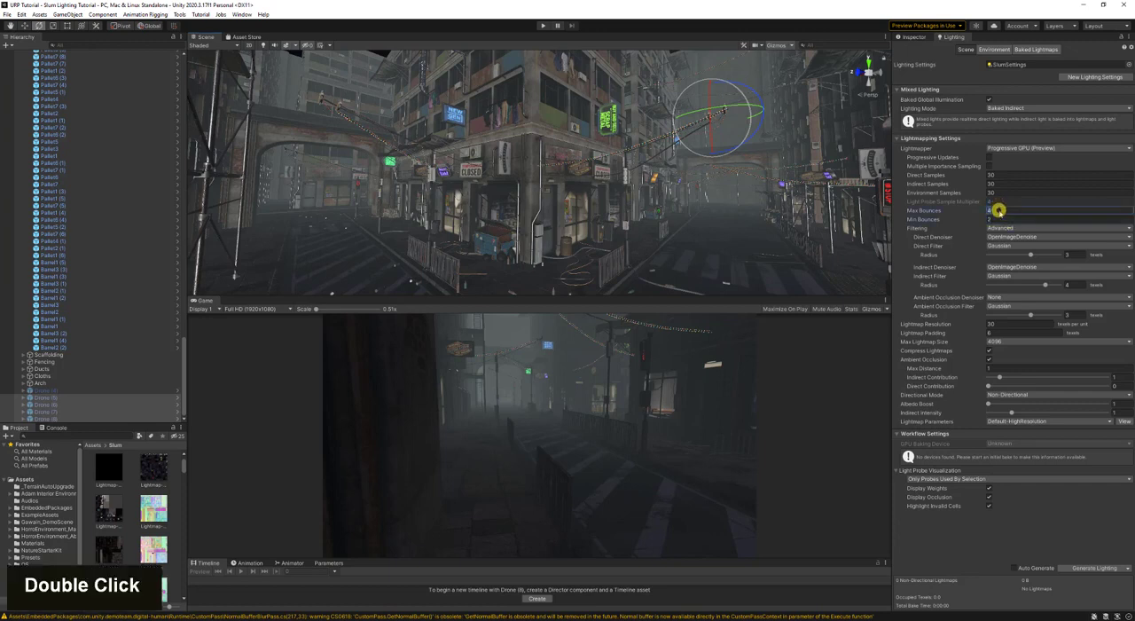
type("3")
key("s")
right_click_drag(630, 195, 822, 243)
key("ctrl+s")
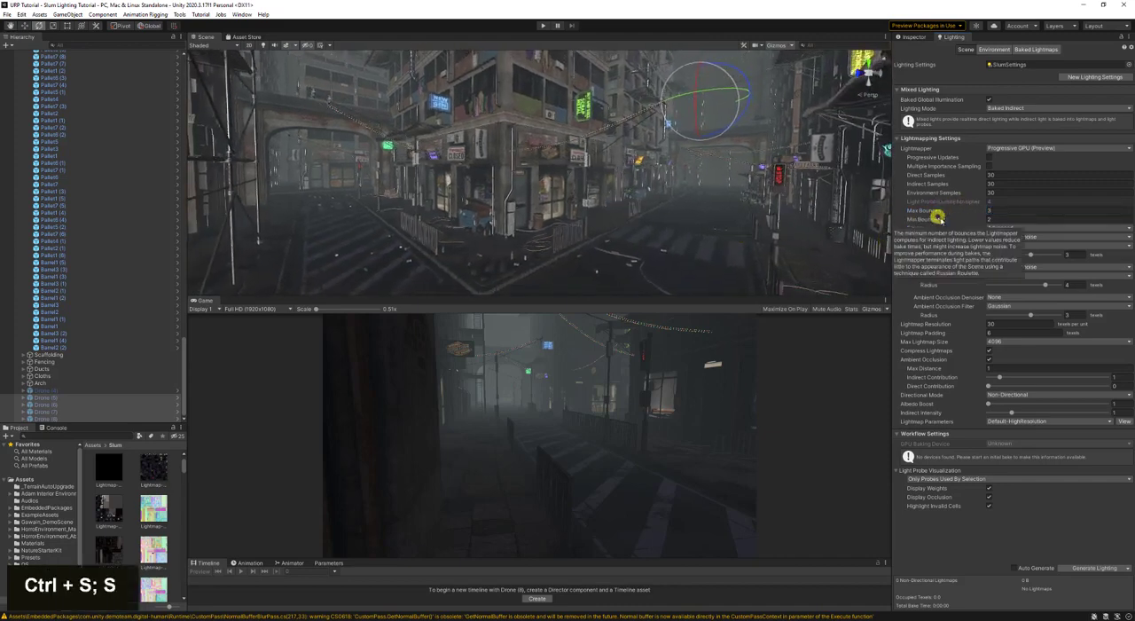
mouse_move(928, 190)
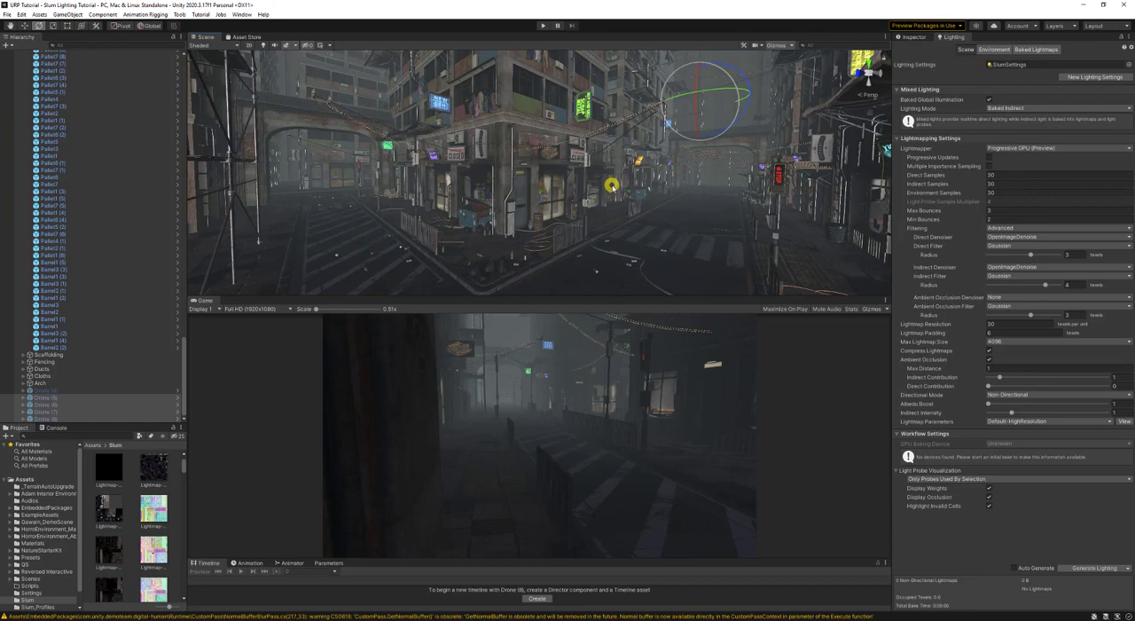
- Switch the lightmap Filtering to Auto and back to Advanced
left_click(1010, 228)
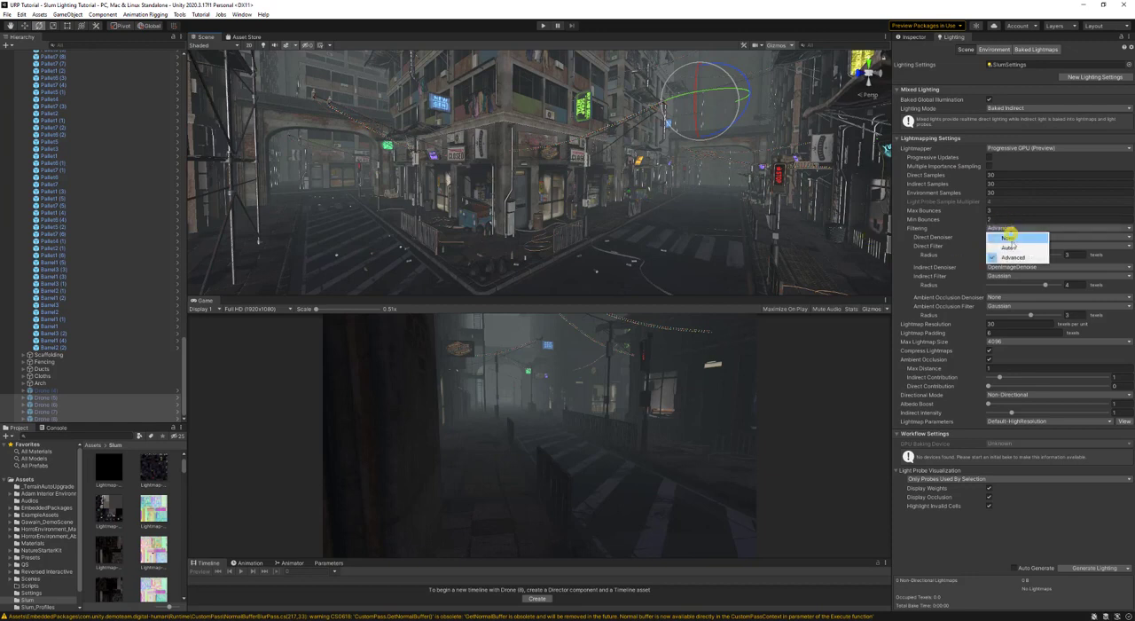
left_click(1010, 247)
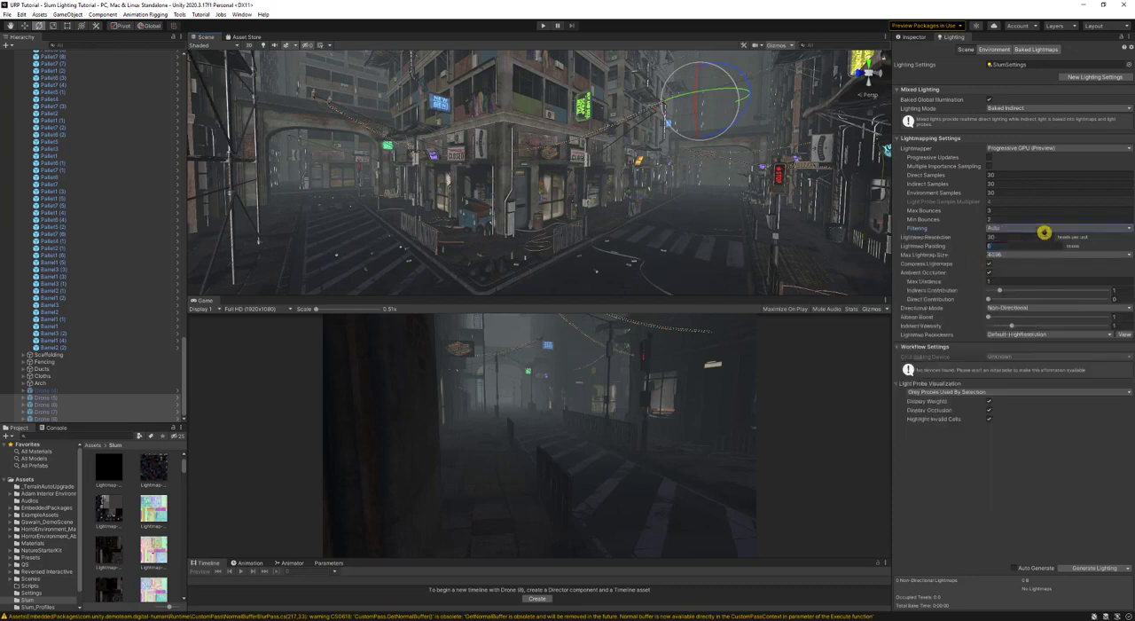
left_click(1044, 231)
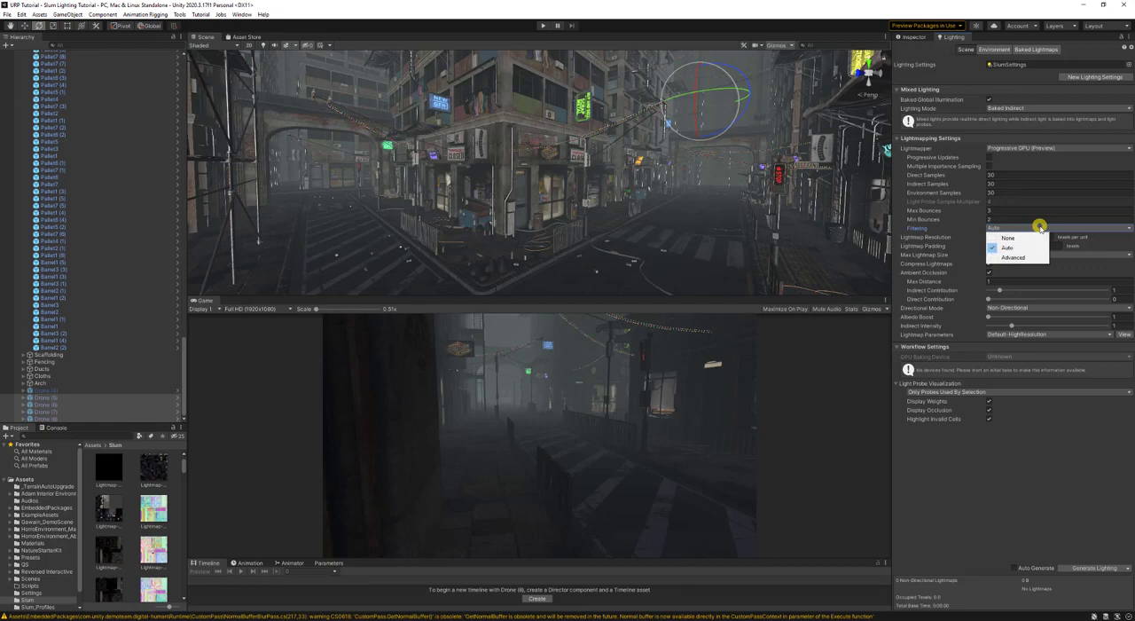
left_click(1012, 256)
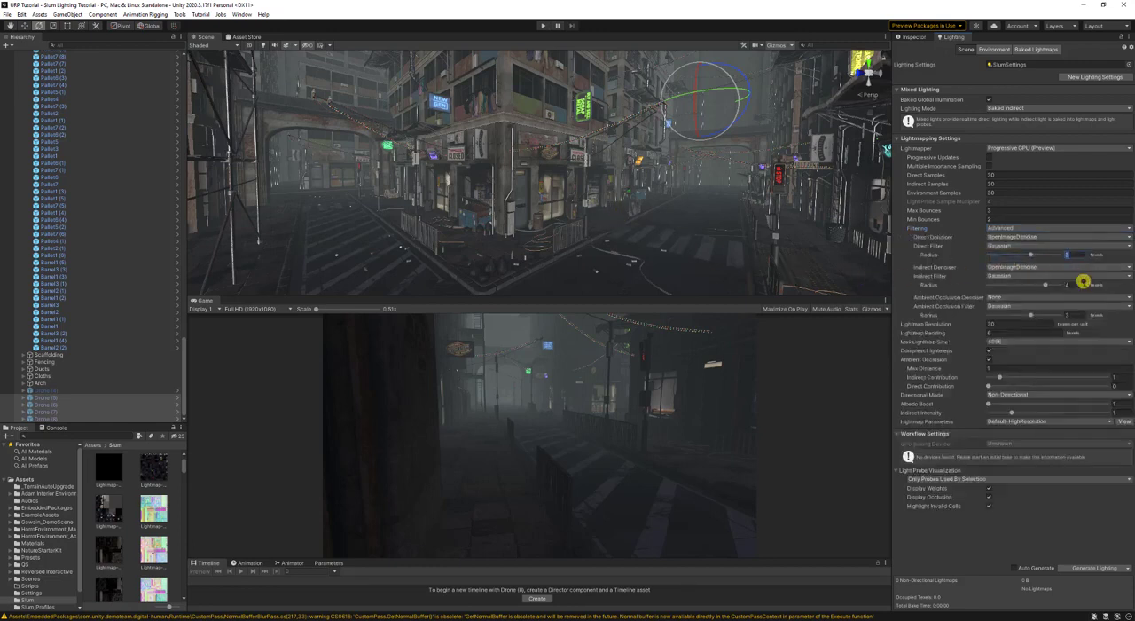
- Set the filter radius to 2 for direct, 3 for indirect and 2 for ambient occlusion, and save the scene
type("2")
left_click(1081, 283)
type("3")
left_click(1079, 313)
type("2")
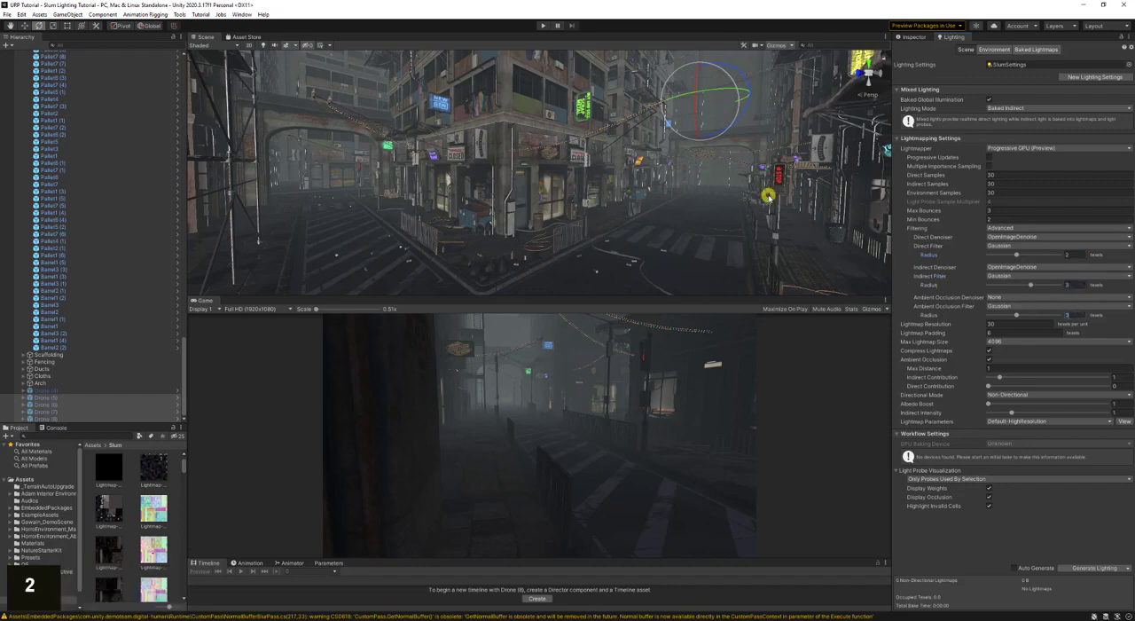
mouse_move(768, 187)
right_mouse_down()
mouse_move(780, 177)
mouse_move(755, 172)
mouse_move(751, 198)
right_mouse_up()
key("s")
key("ctrl+s")
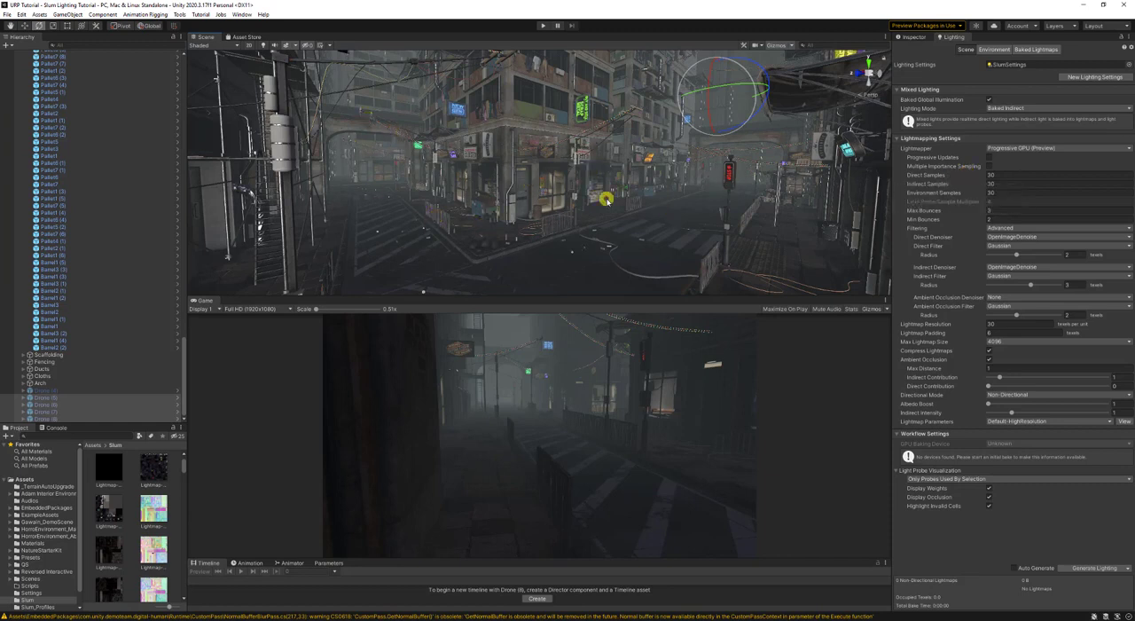
- Set the Lightmap Resolution to 10 and display the scene view in Baked Lightmap mode
mouse_move(947, 221)
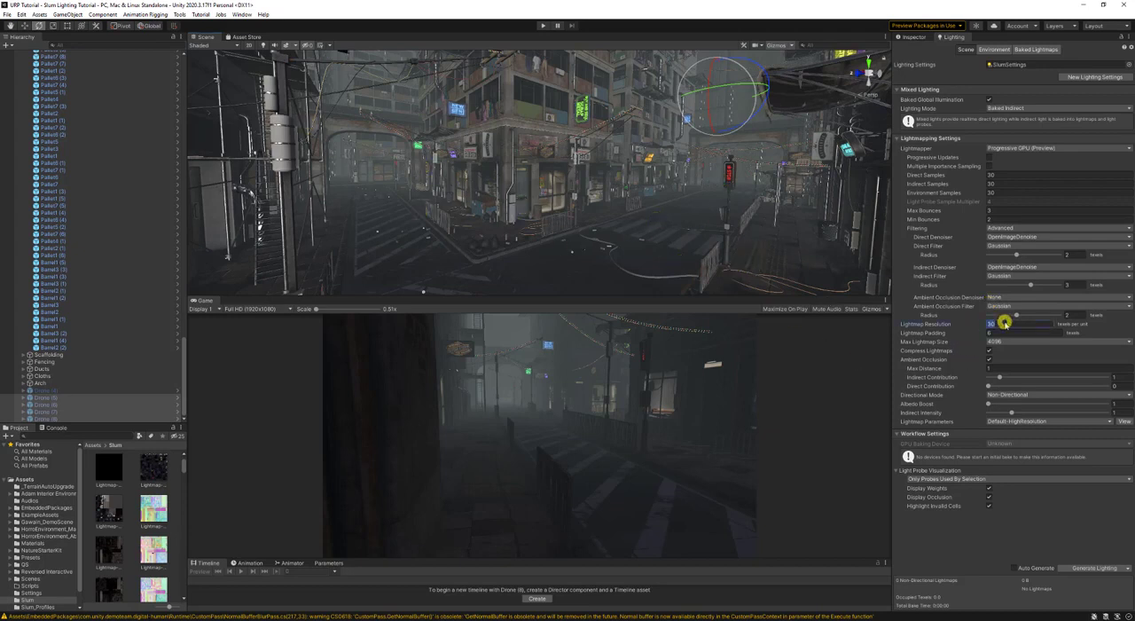
type("10")
key("Return")
left_click(191, 45)
left_click(227, 111)
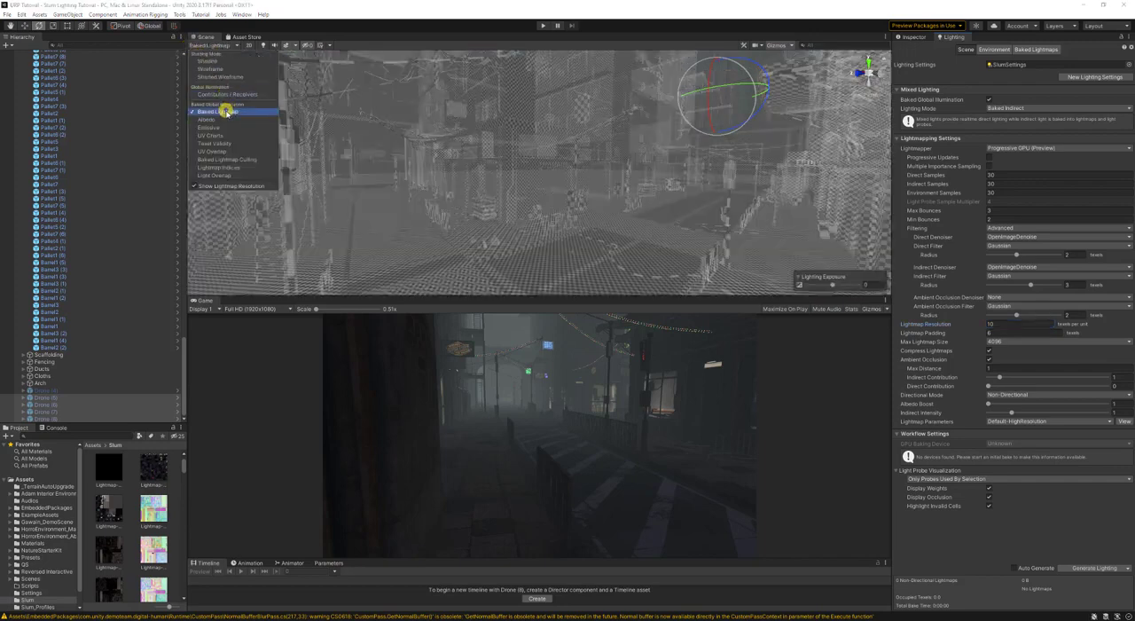
- Lower the Lightmap Resolution while comparing the checker density, and set it to 5 texels per unit
mouse_move(943, 323)
left_mouse_down()
mouse_move(1012, 323)
mouse_move(210, 322)
mouse_move(865, 322)
mouse_move(398, 340)
mouse_move(459, 340)
left_mouse_up()
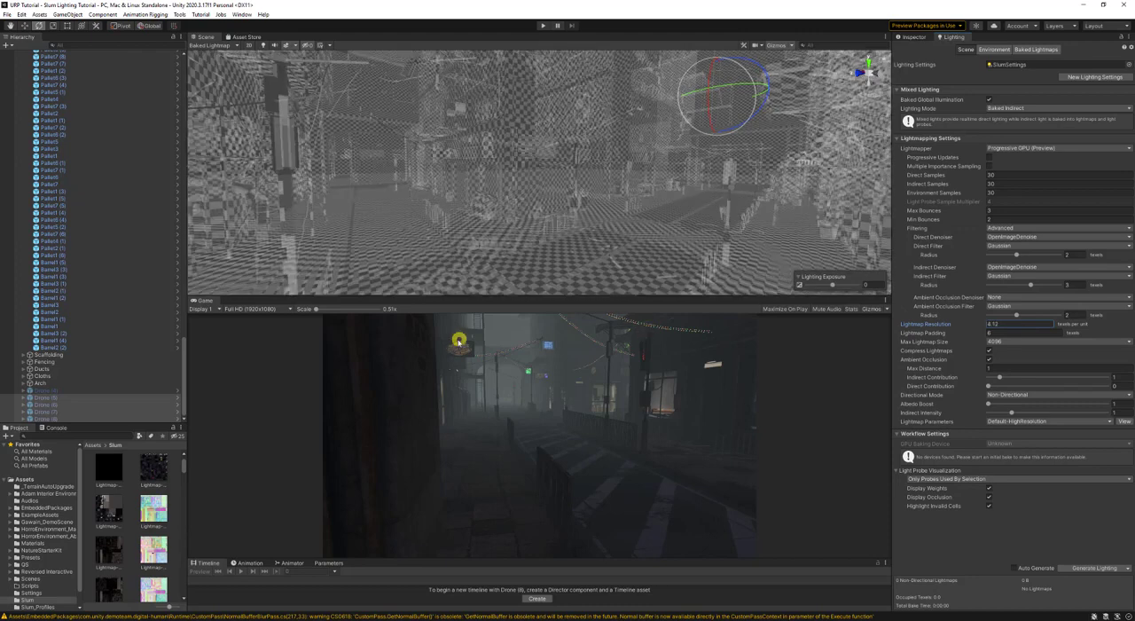
left_click(1017, 324)
type("5")
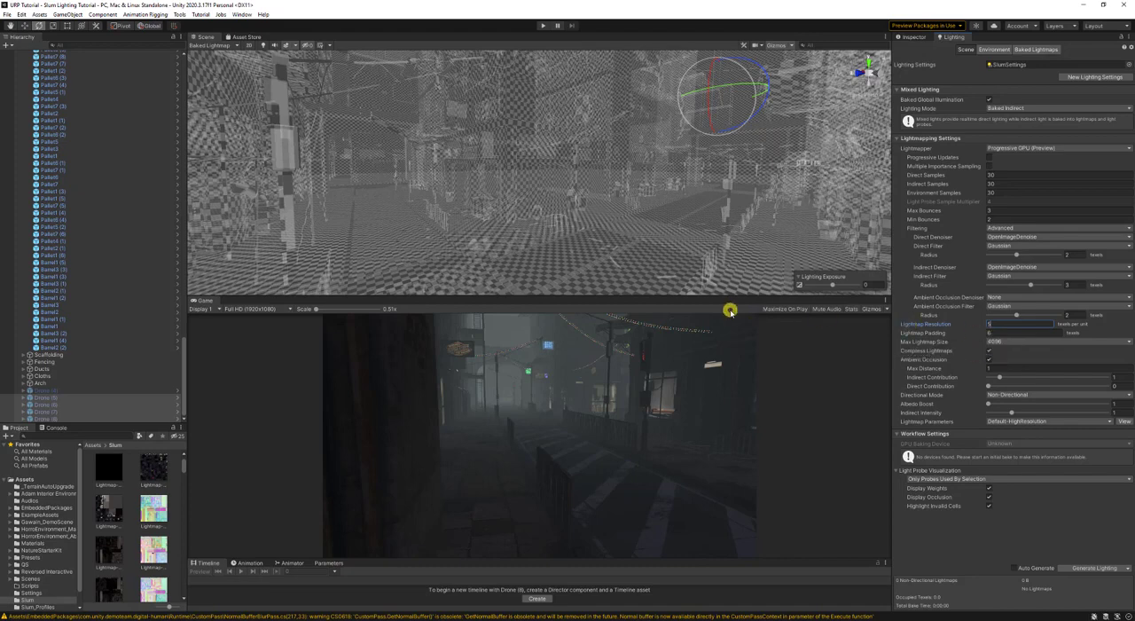
- Examine the lighting data asset and the directional and light lightmap textures in the Slum folder with an enlarged preview
left_click(1024, 49)
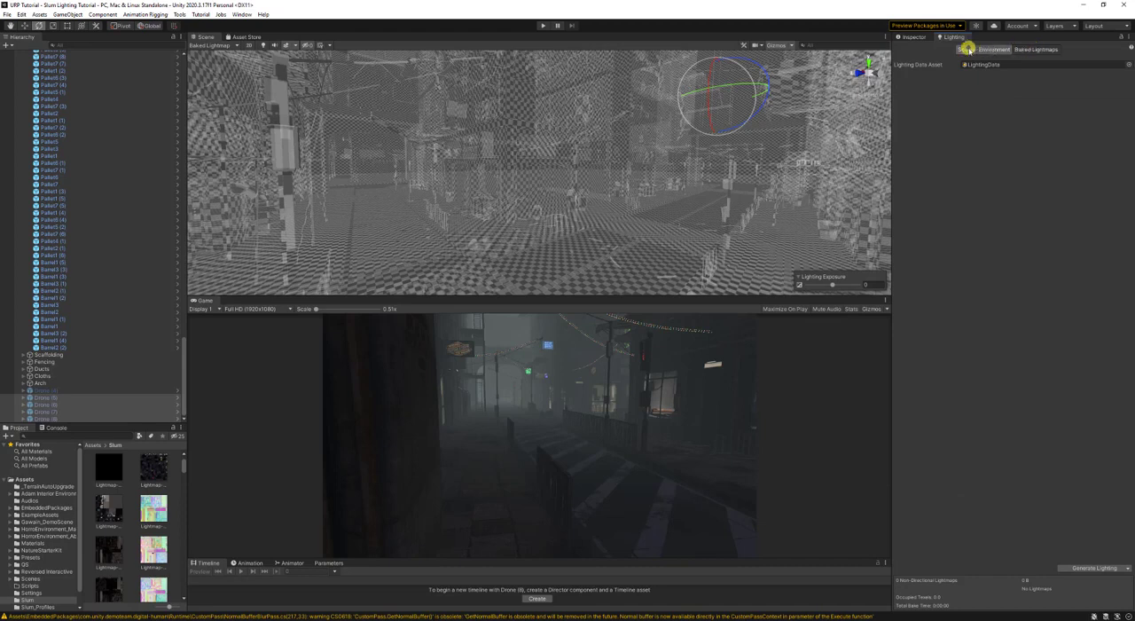
left_click(966, 49)
left_click(142, 511)
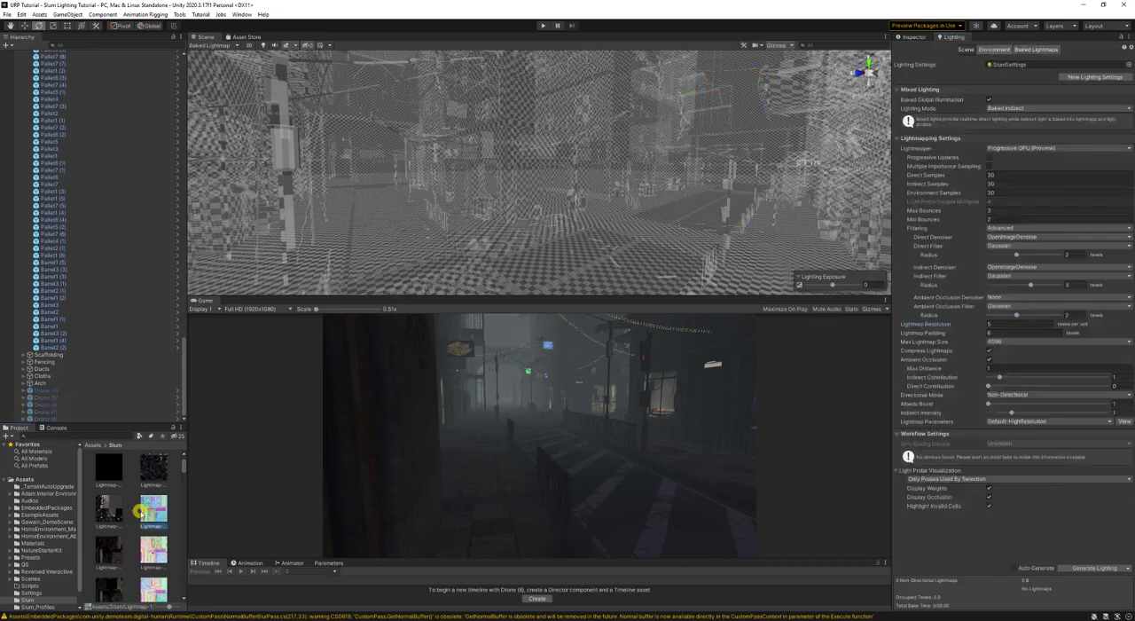
left_click(903, 39)
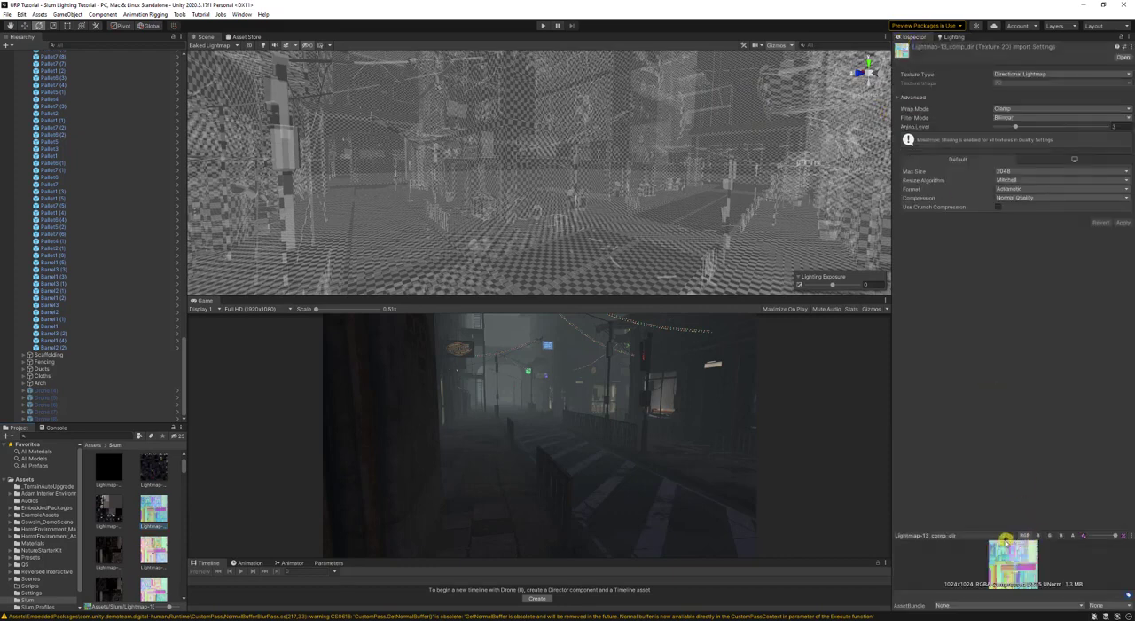
left_click_drag(1000, 536, 991, 299)
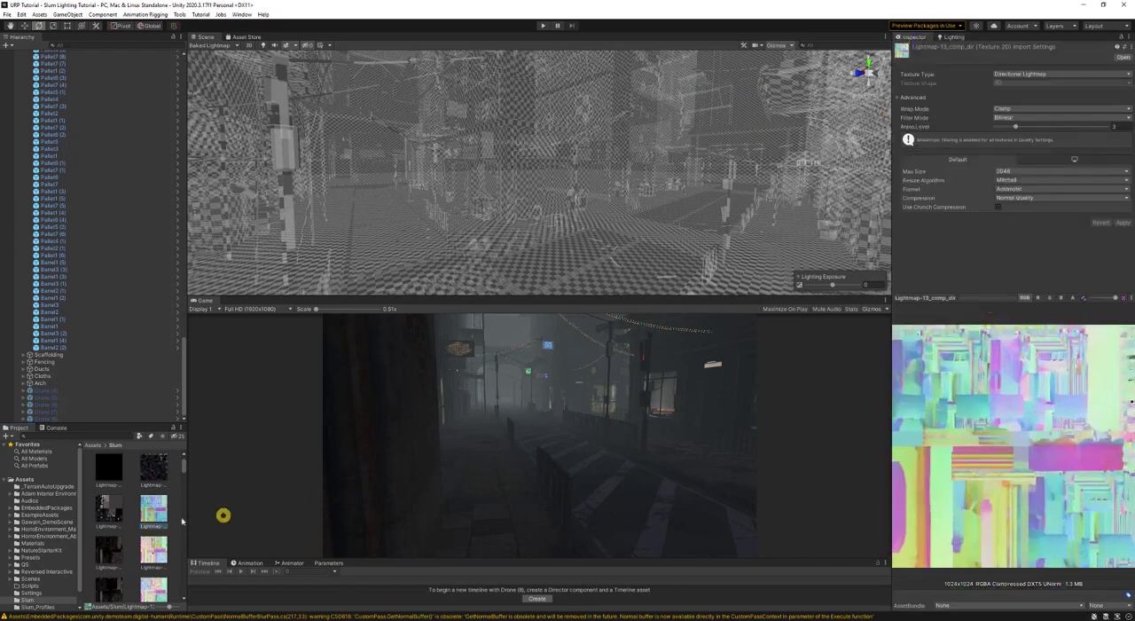
left_click(125, 506)
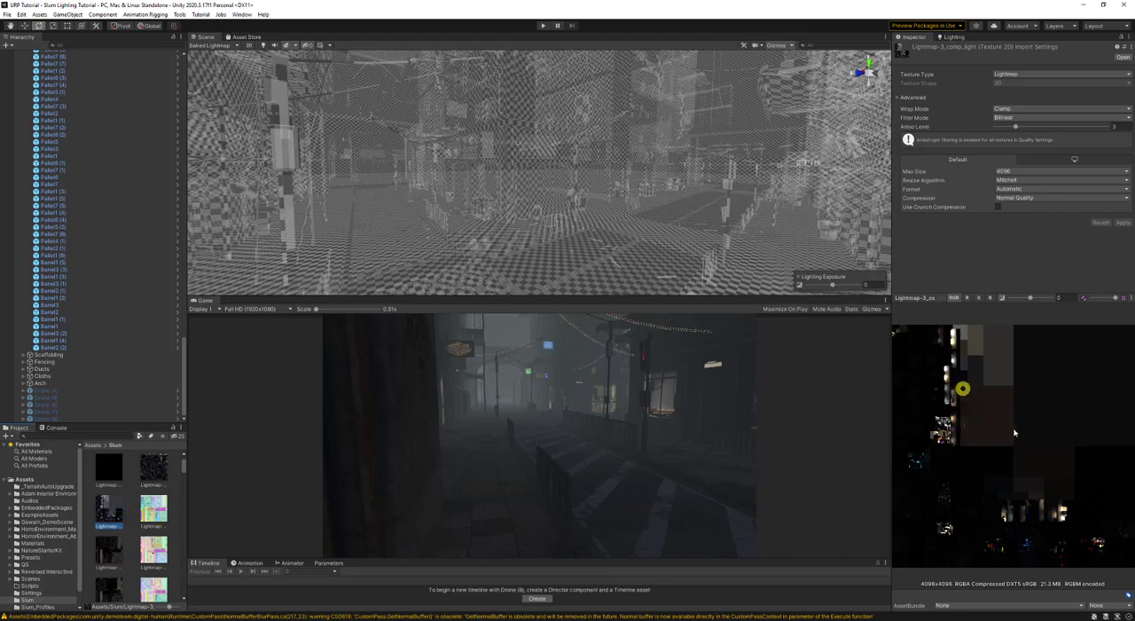
left_click(151, 471)
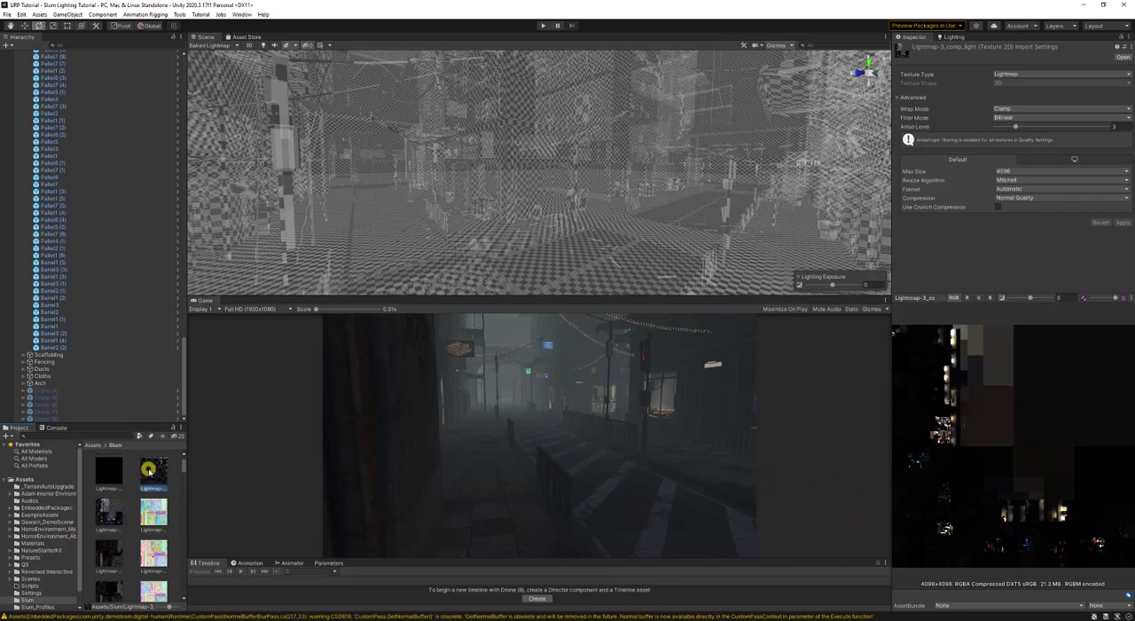
left_click(97, 557)
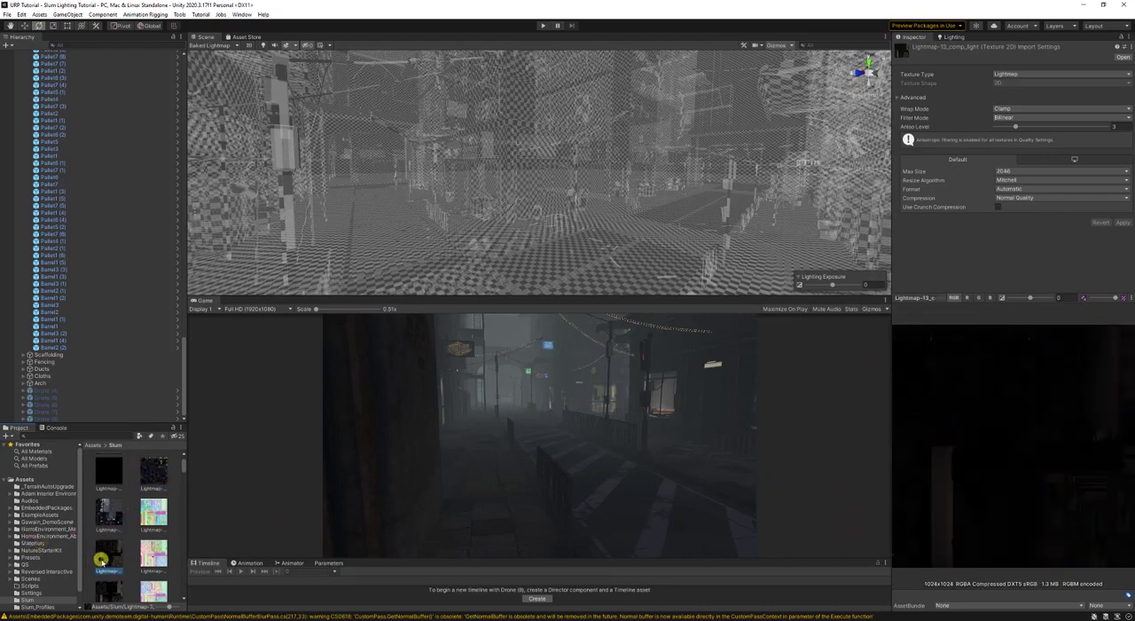
- Set Max Lightmap Size to 256, save the scene, and look over the checker pattern on the street
left_click(948, 37)
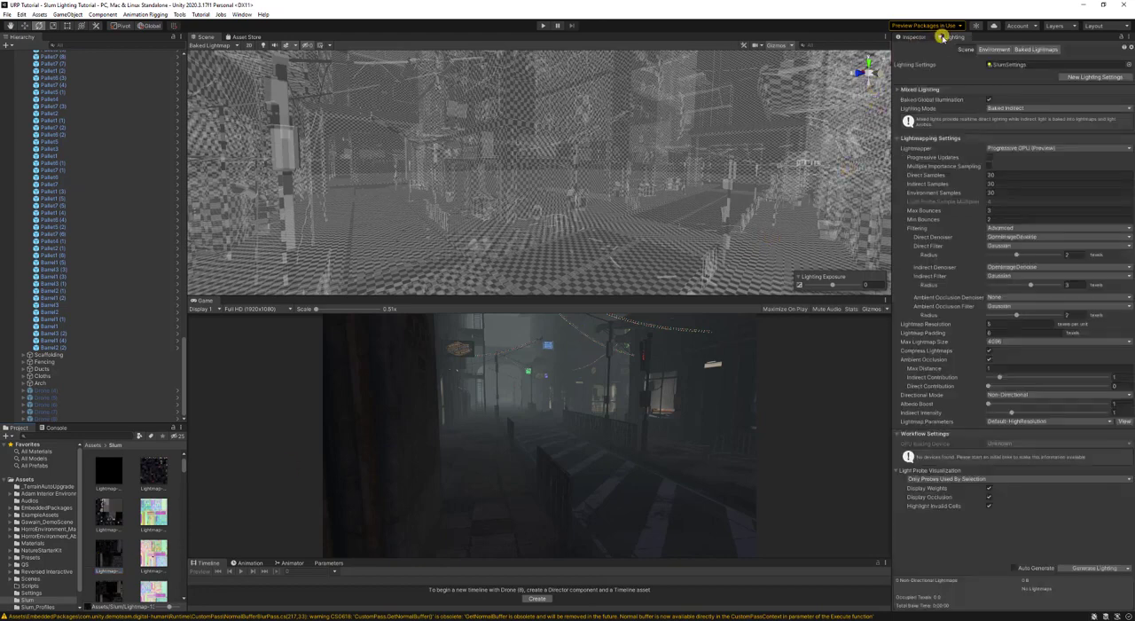
left_click(1016, 341)
left_click(1020, 379)
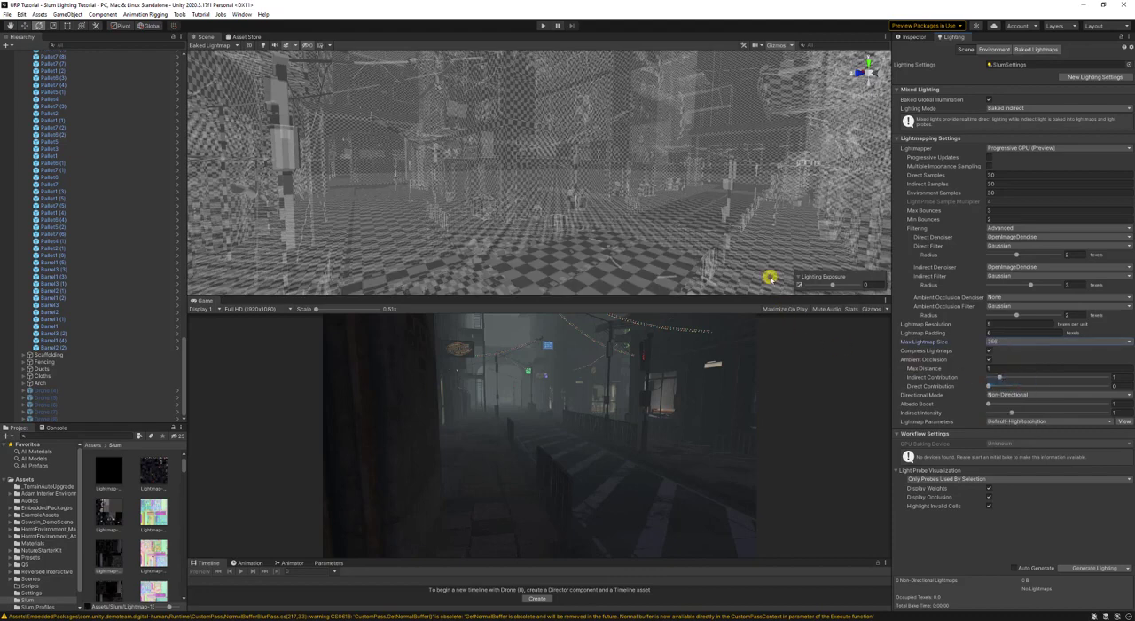
key("ctrl+s")
right_click_drag(592, 148, 489, 302)
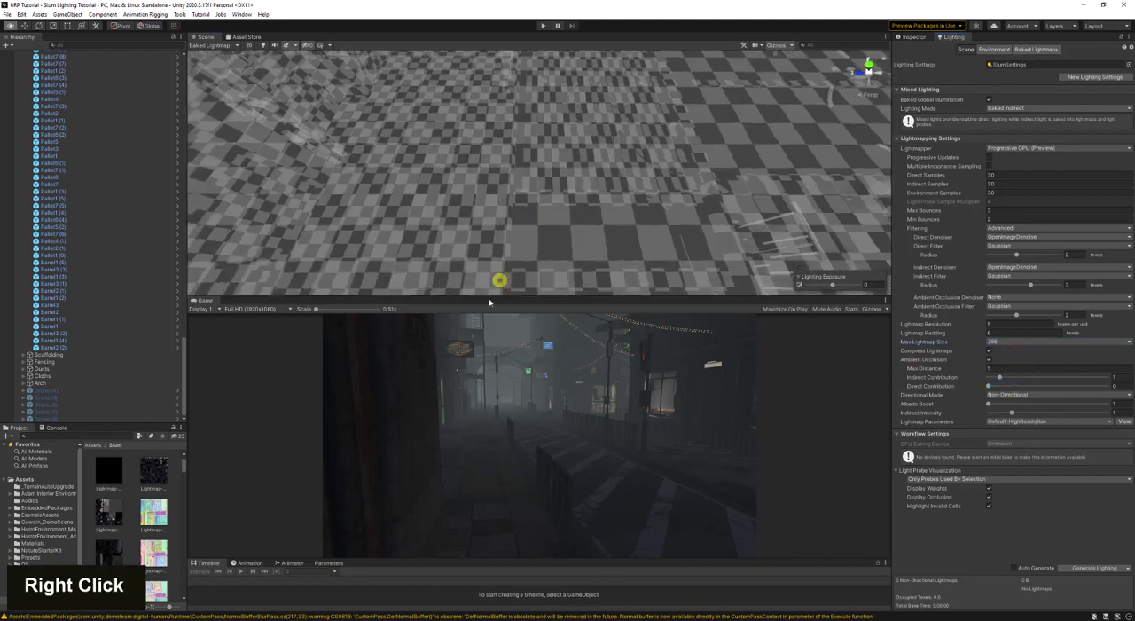
right_click_drag(487, 256, 605, 205)
right_click_drag(634, 269, 613, 184)
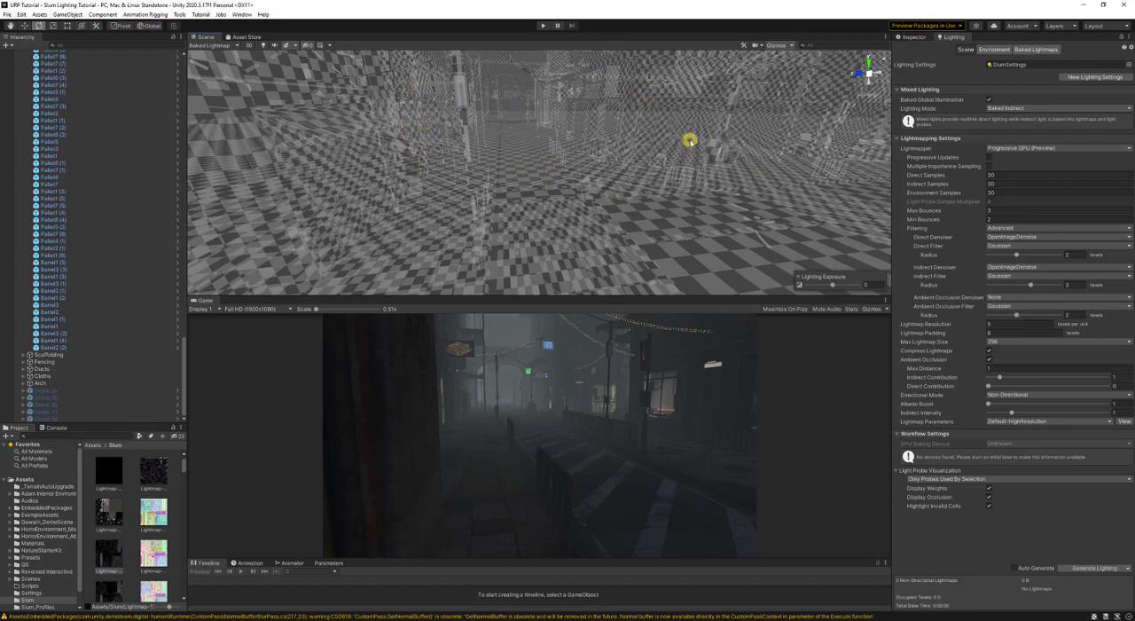
- Raise the Lightmap Resolution to about 41 and compare Max Lightmap Size values of 512, 1024 and 2048
left_click_drag(926, 322, 1097, 336)
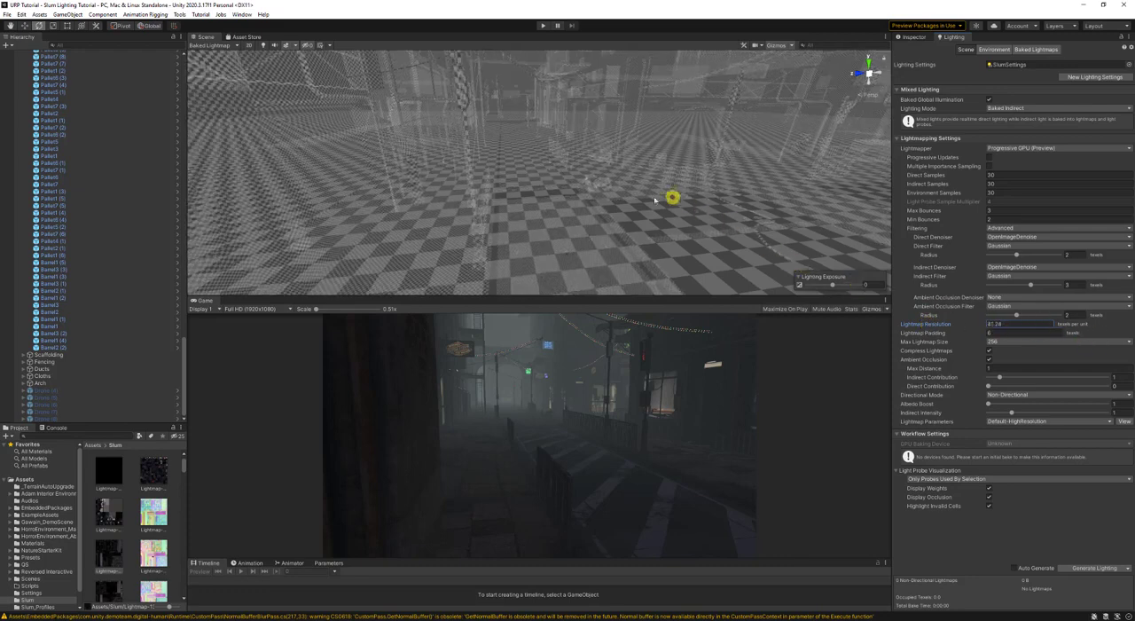
left_click(993, 342)
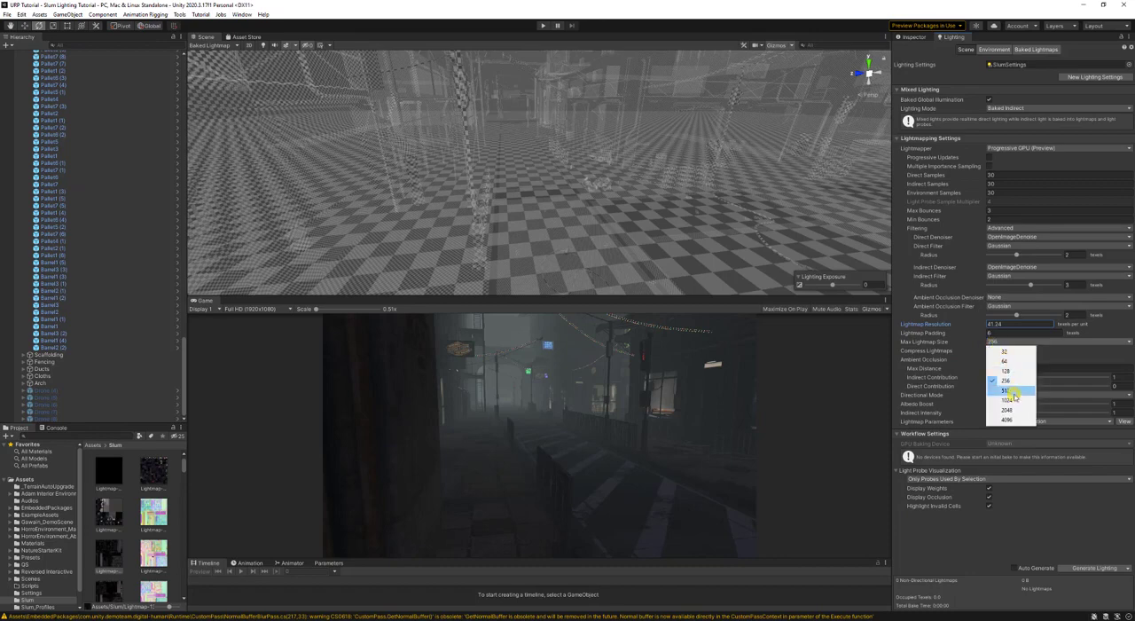
left_click(1001, 381)
left_click(1004, 343)
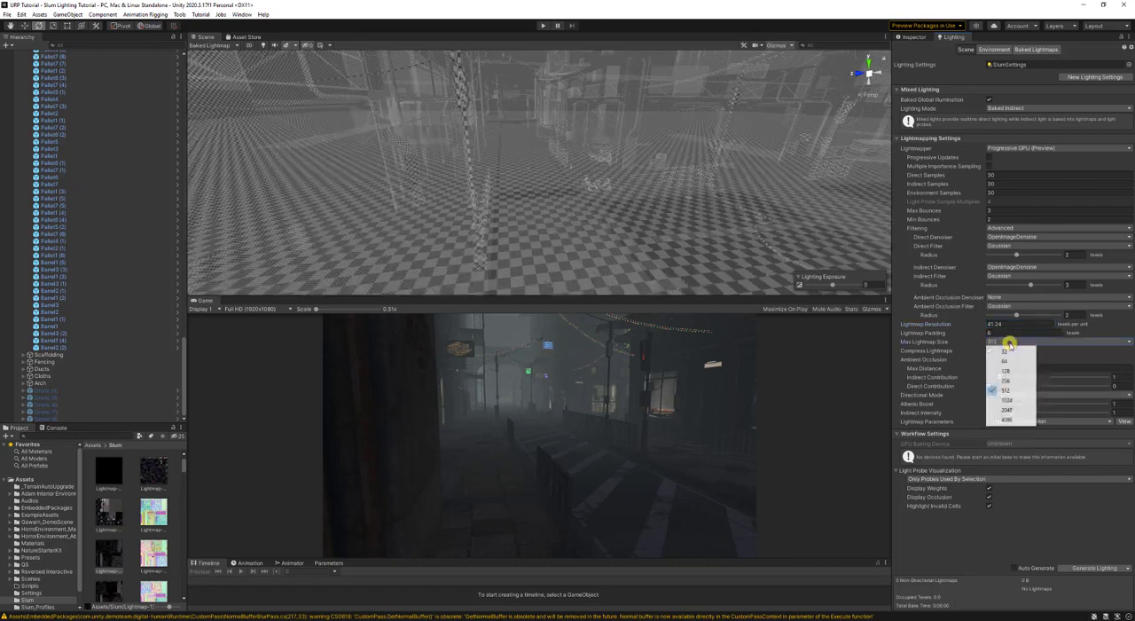
left_click(1001, 396)
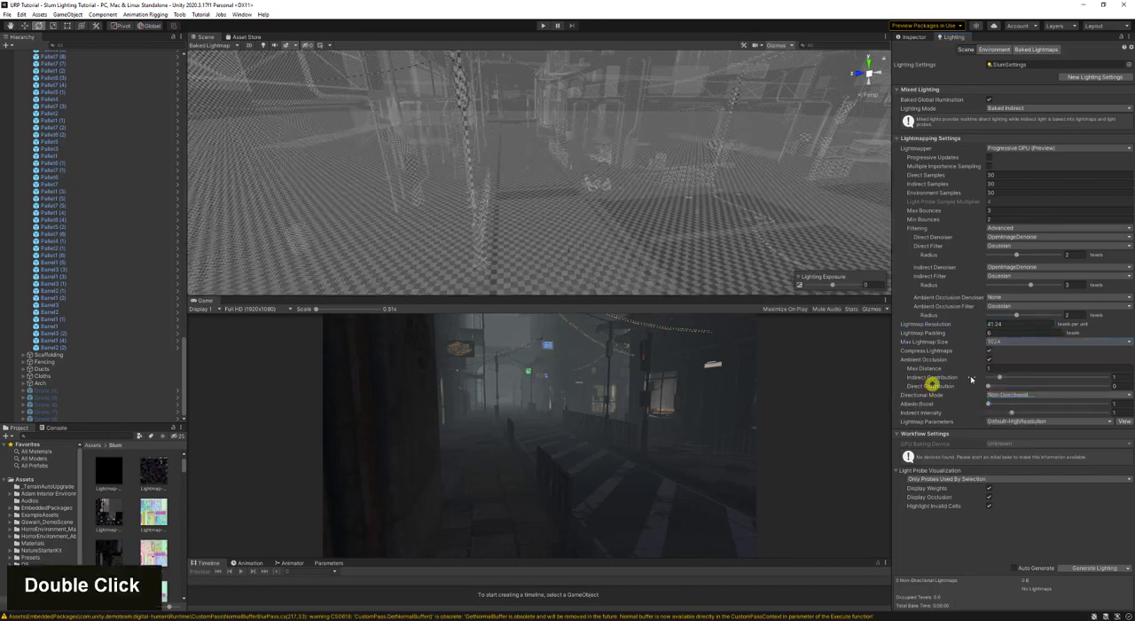
left_click(1021, 343)
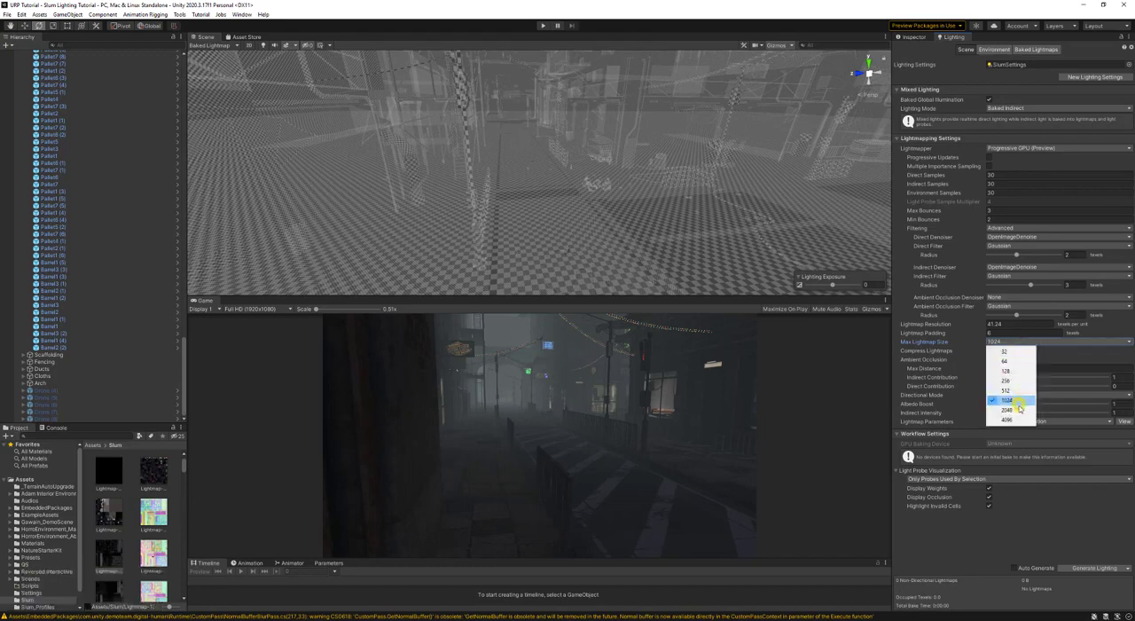
left_click(1020, 408)
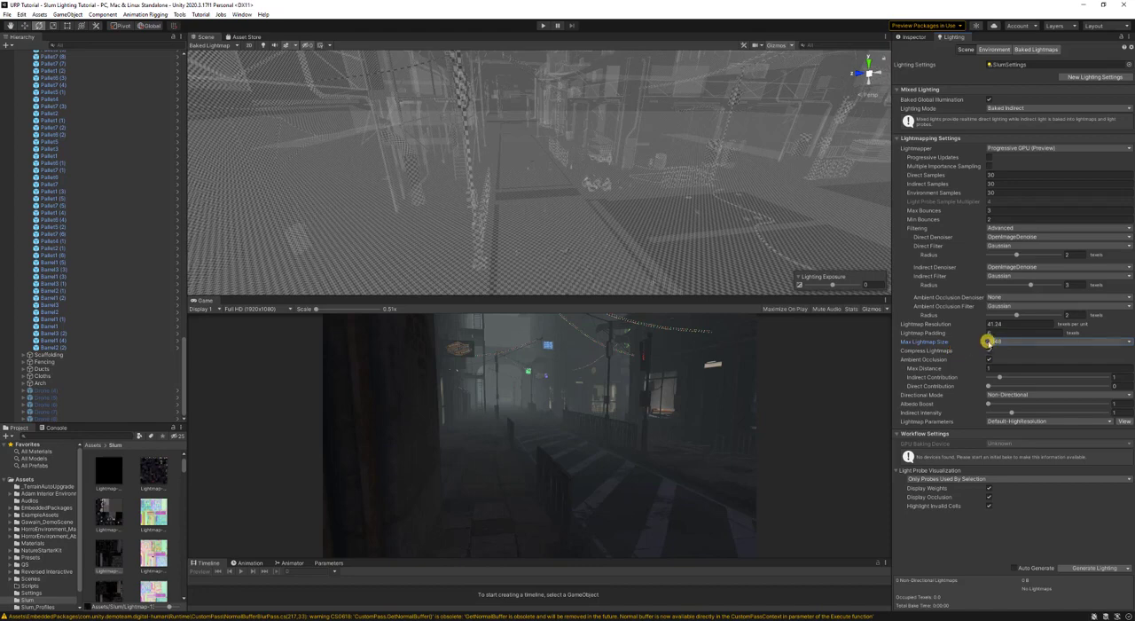
left_click(986, 341)
left_click(1020, 398)
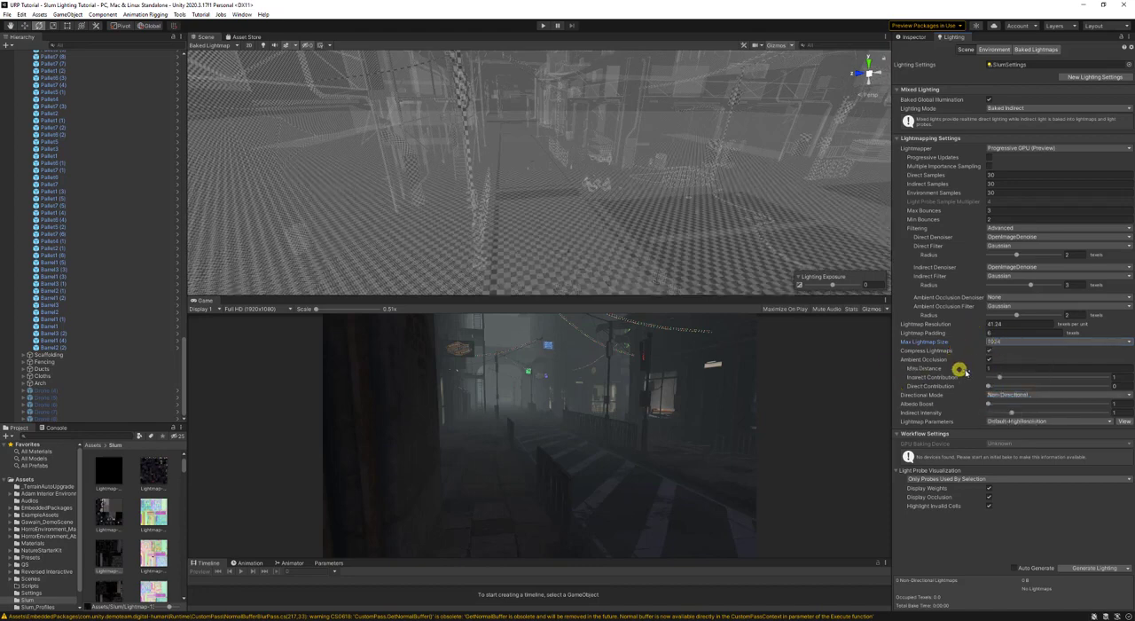
- Set Max Lightmap Size to 256 and Lightmap Resolution to 5, and generate the lighting
left_click(1001, 340)
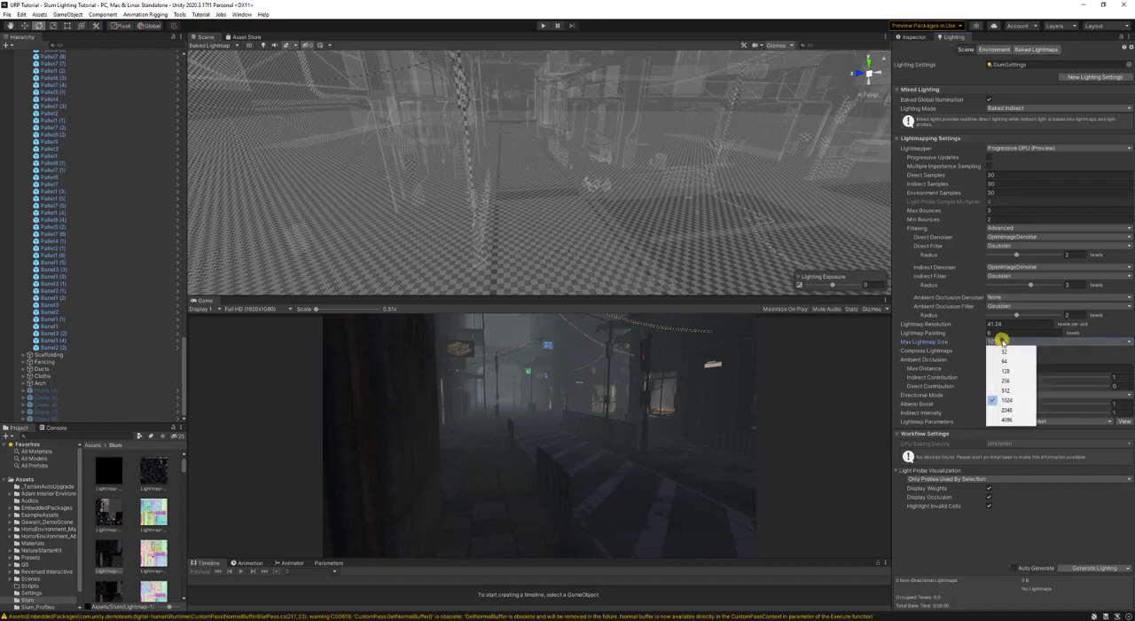
left_click(1010, 382)
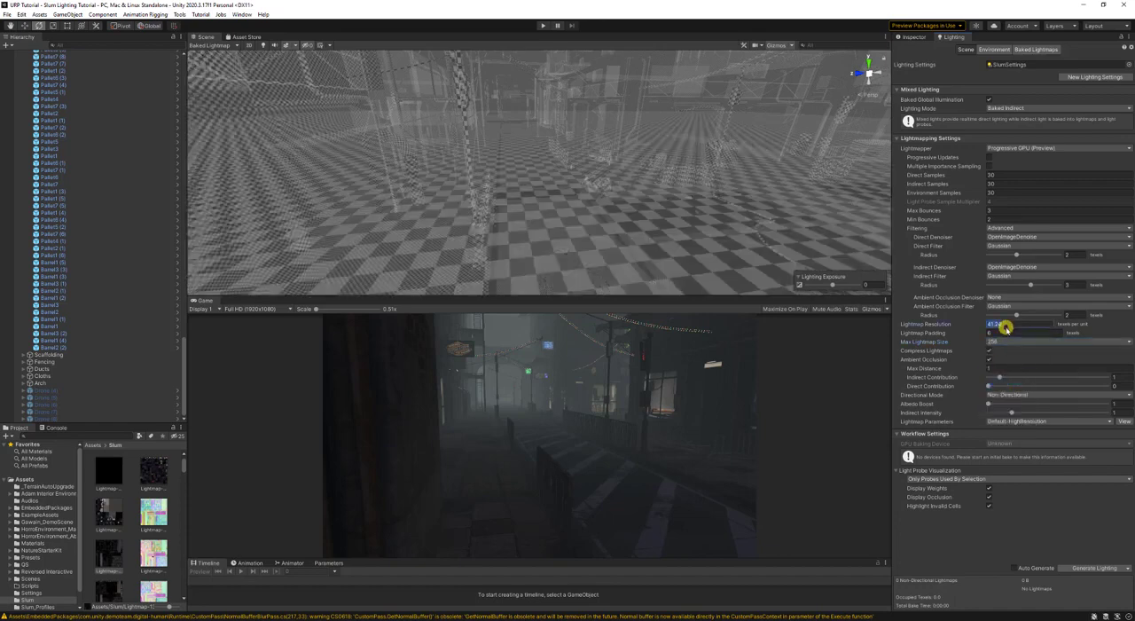
type("5")
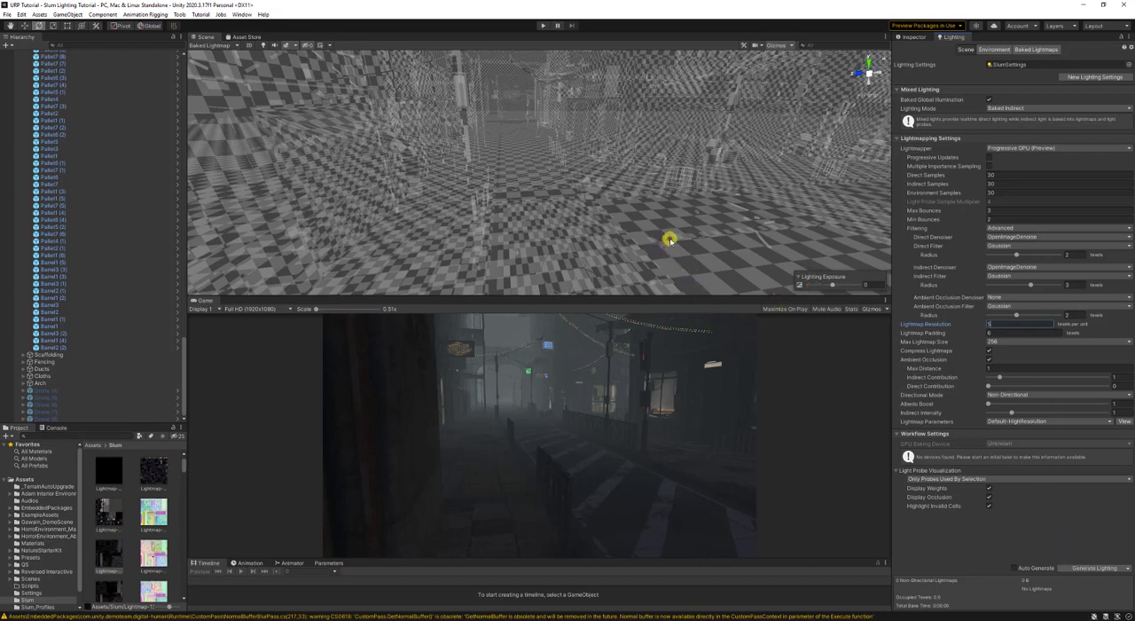
left_click(1084, 568)
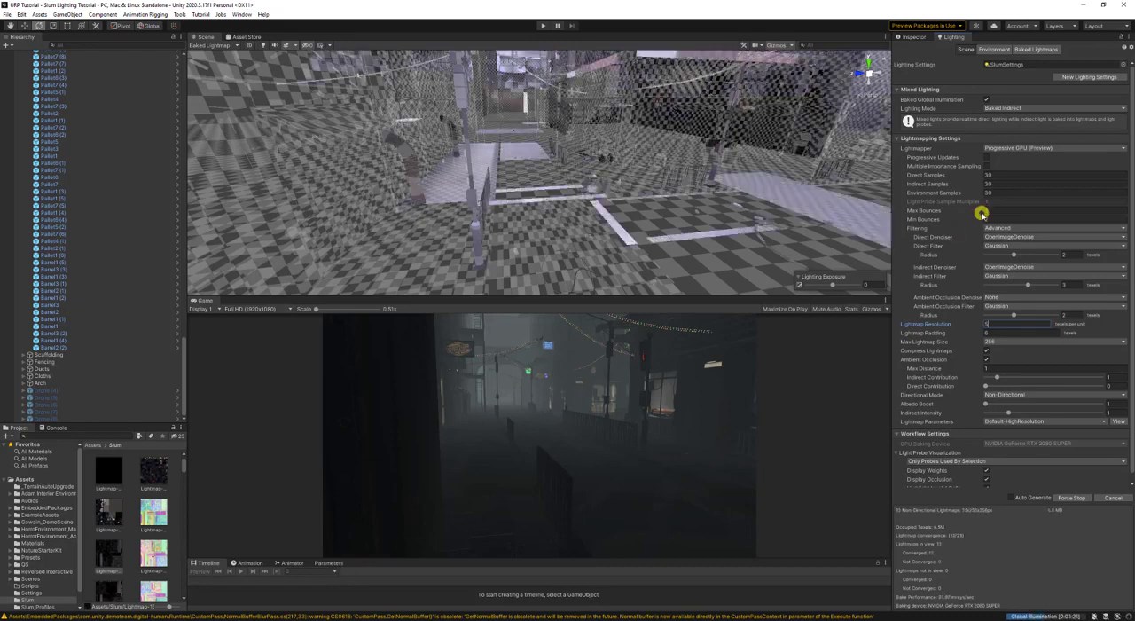
- Open the environment lighting settings, locate the assigned skybox material in the project, and look at the SkyDay alternative
left_click(995, 49)
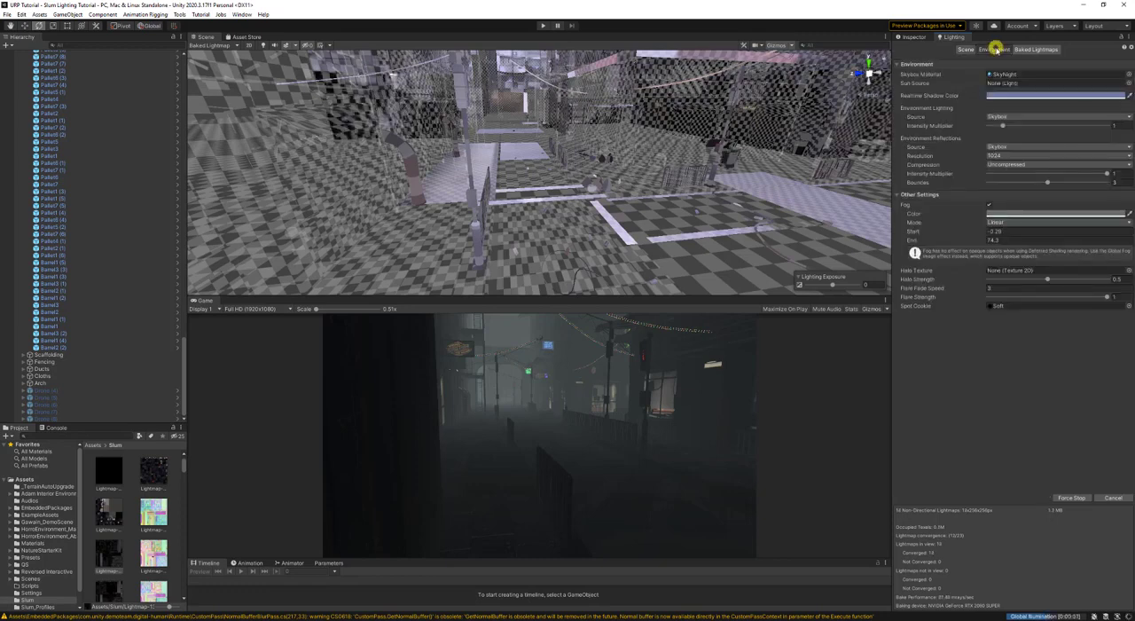
left_click(1029, 75)
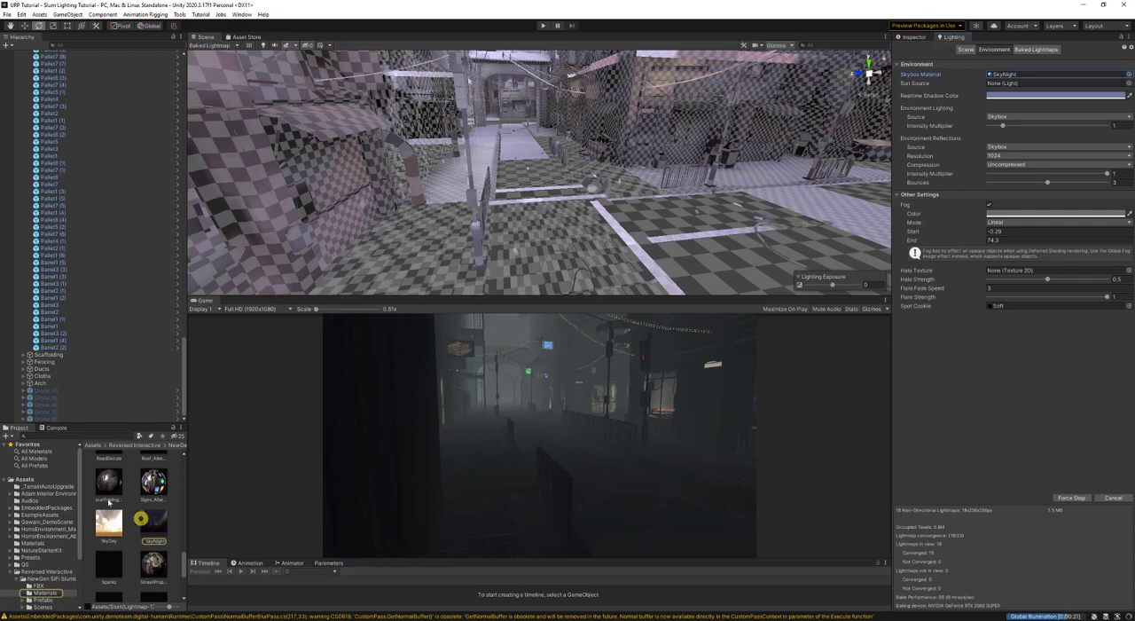
left_click(109, 523)
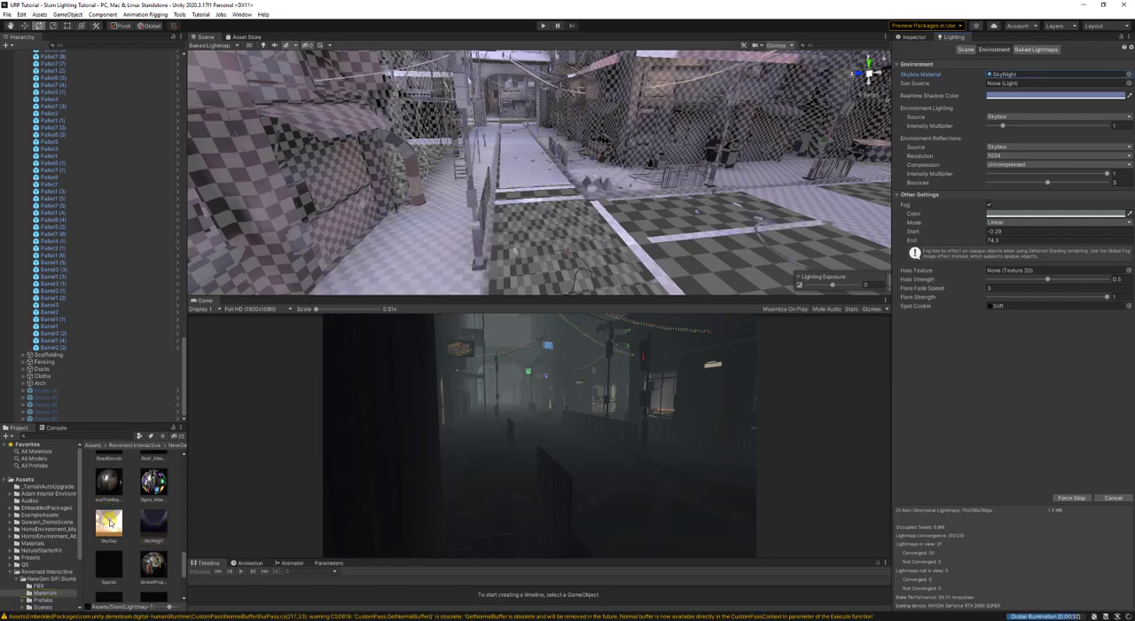
left_click_drag(109, 522, 1021, 185)
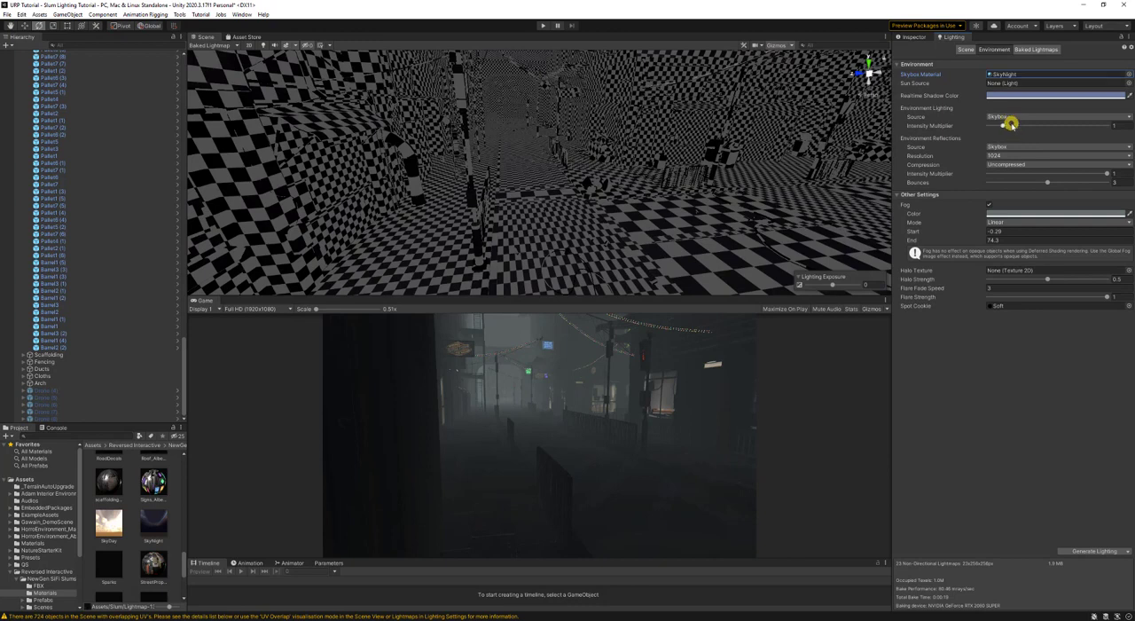
- Try an environment lighting Intensity Multiplier of 0 and undo the change
left_click_drag(1011, 124, 988, 134)
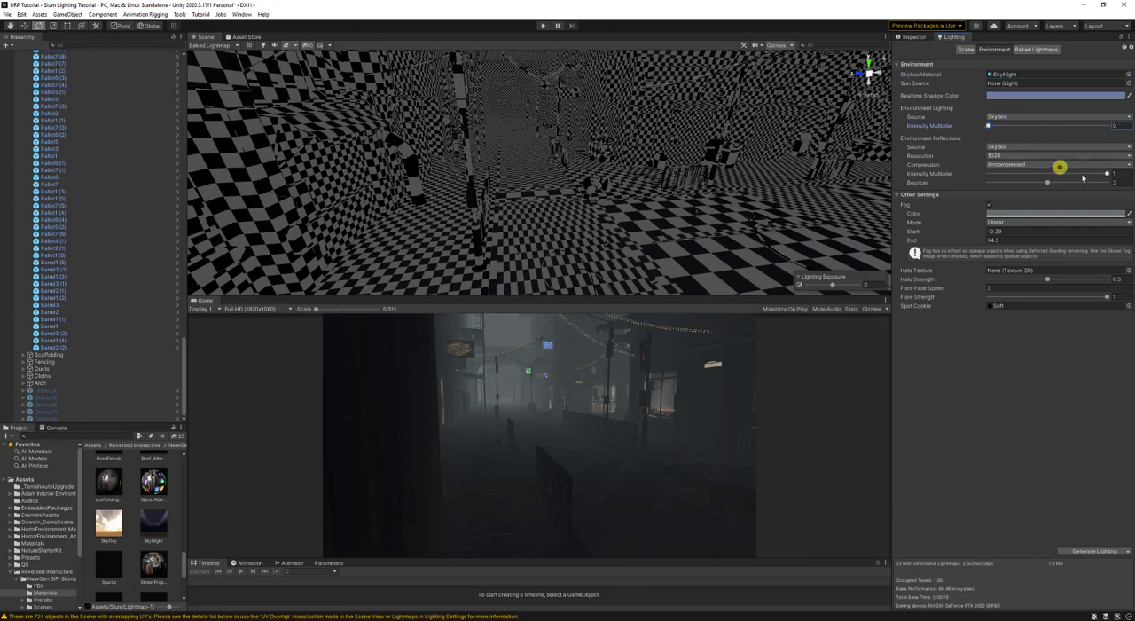
key("ctrl+z")
- Switch the scene view to Shaded mode and move along the street to review the baked lighting
right_click_drag(628, 249, 623, 213)
left_click(216, 47)
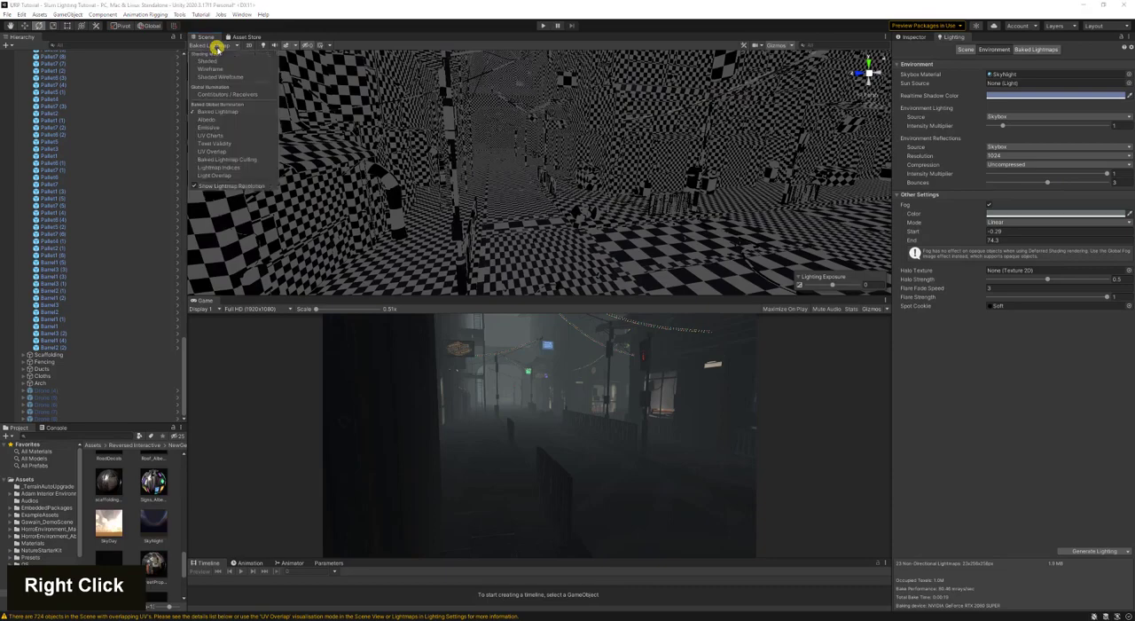
left_click(211, 61)
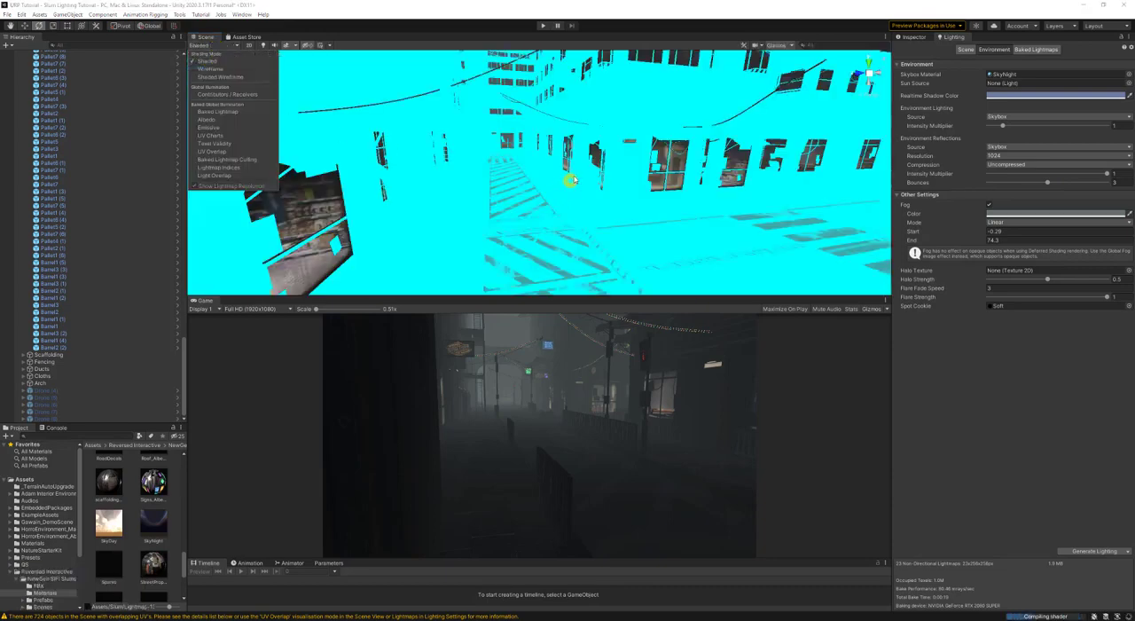
mouse_move(572, 181)
right_mouse_down()
mouse_move(576, 125)
mouse_move(476, 174)
mouse_move(611, 177)
right_mouse_up()
key("d")
key("d")
key("w")
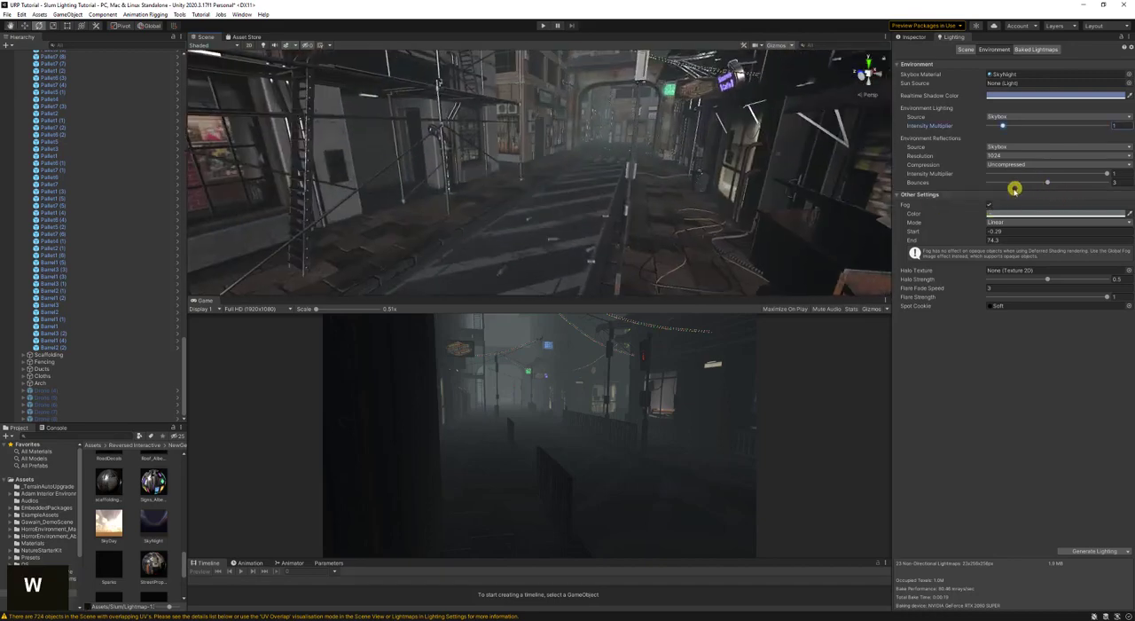
- Set the environment reflections to 1 bounce, resolution 256 and Uncompressed compression
left_click_drag(1039, 183, 995, 184)
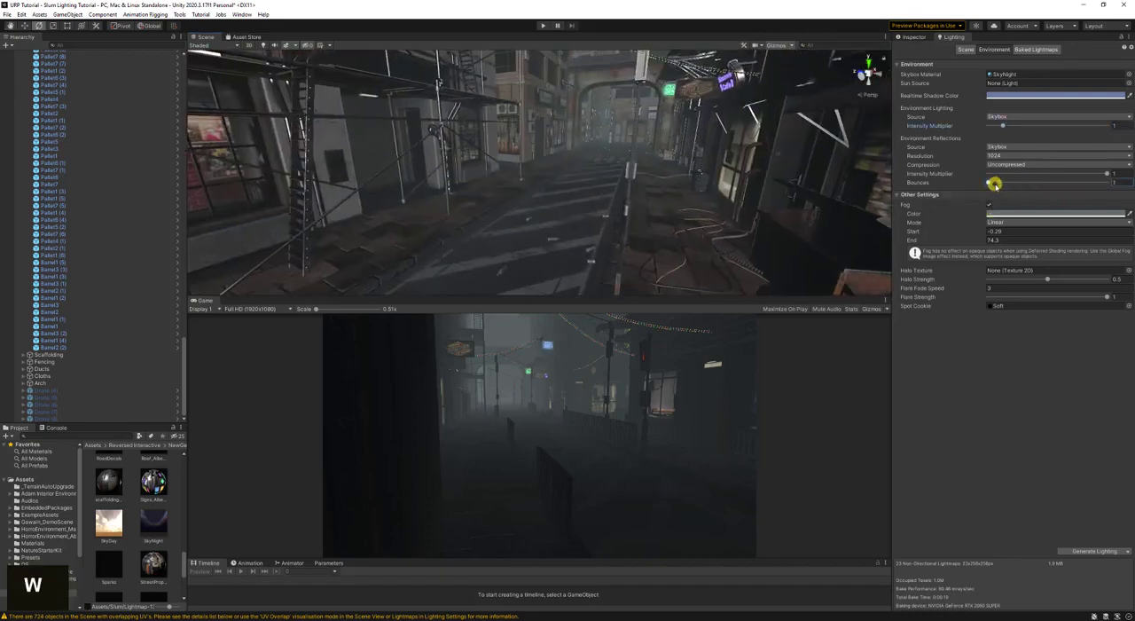
left_click(1004, 164)
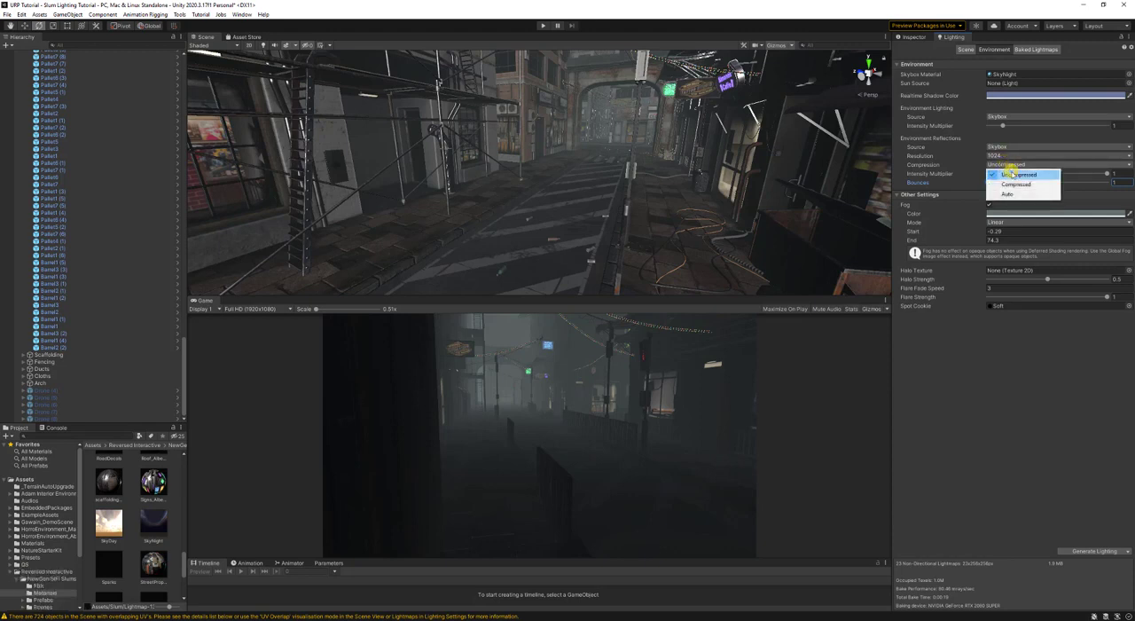
left_click(1012, 174)
left_click(1004, 156)
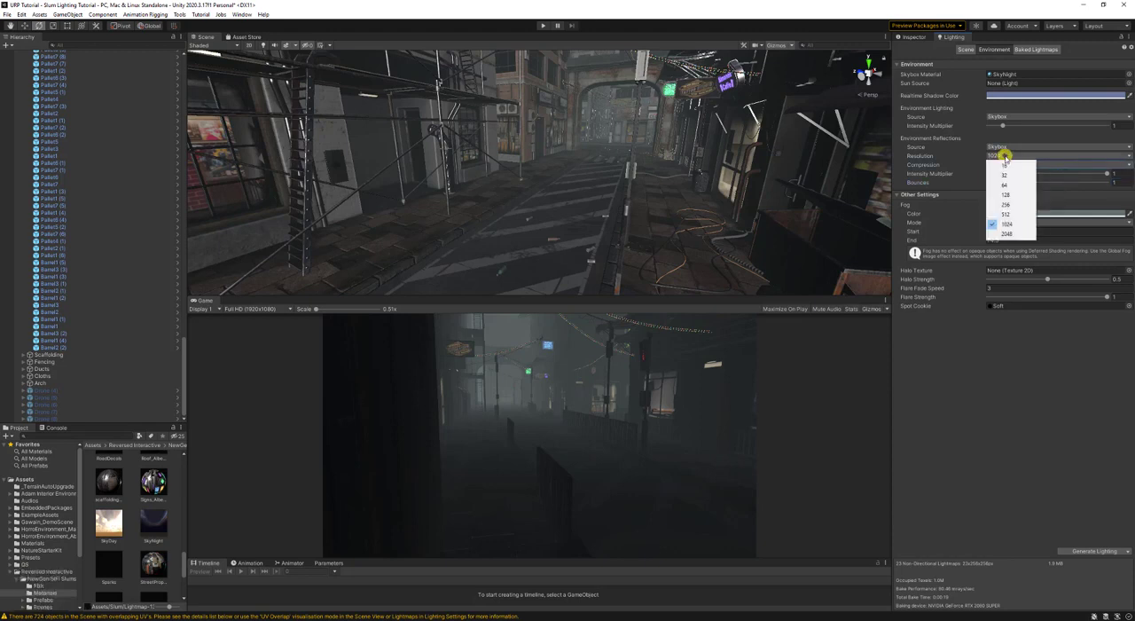
left_click(1024, 206)
key("ctrl+s")
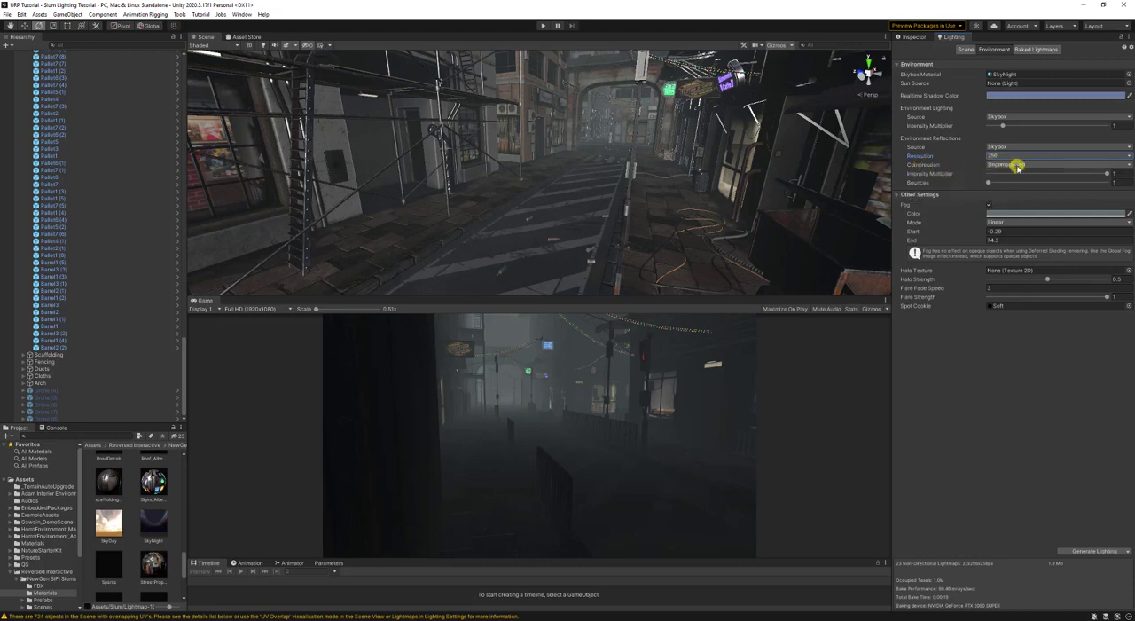
- Turn off Fog in the environment settings and save the scene
left_click(990, 204)
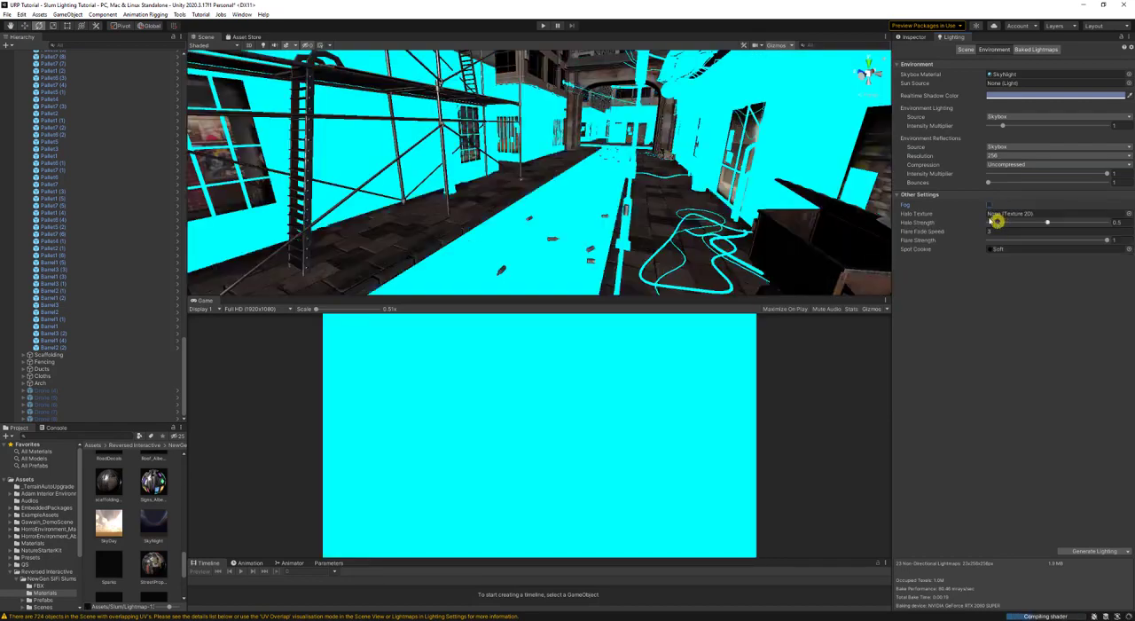
right_click_drag(578, 145, 589, 144)
key("s")
key("ctrl+s")
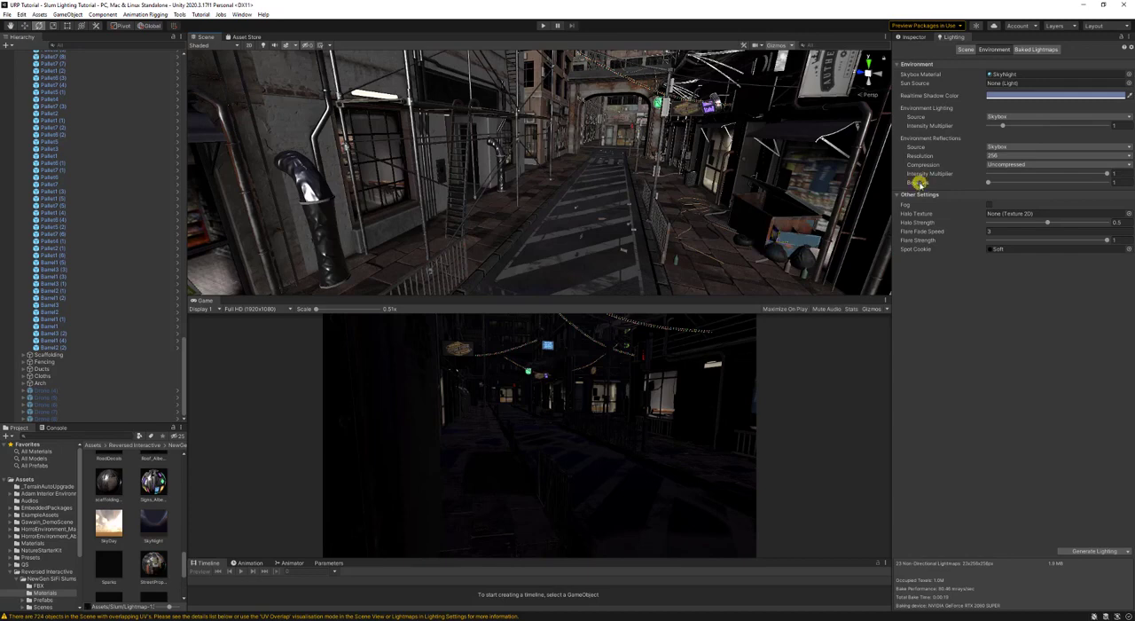
- Look through the list of baked lightmaps and their sizes down to the last index
left_click(917, 37)
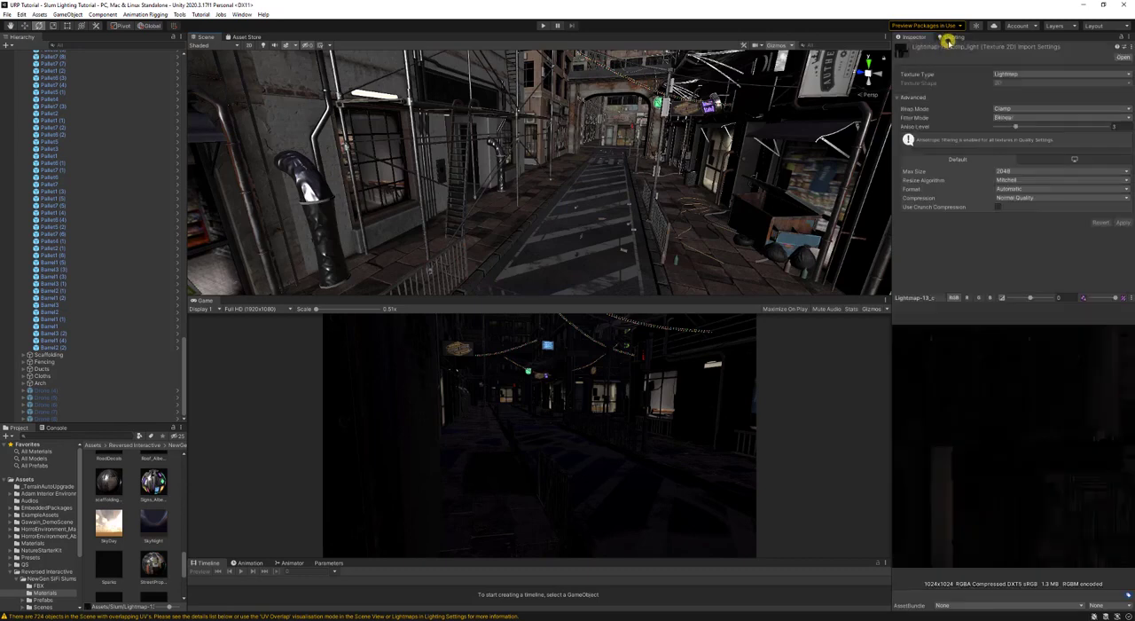
left_click(948, 38)
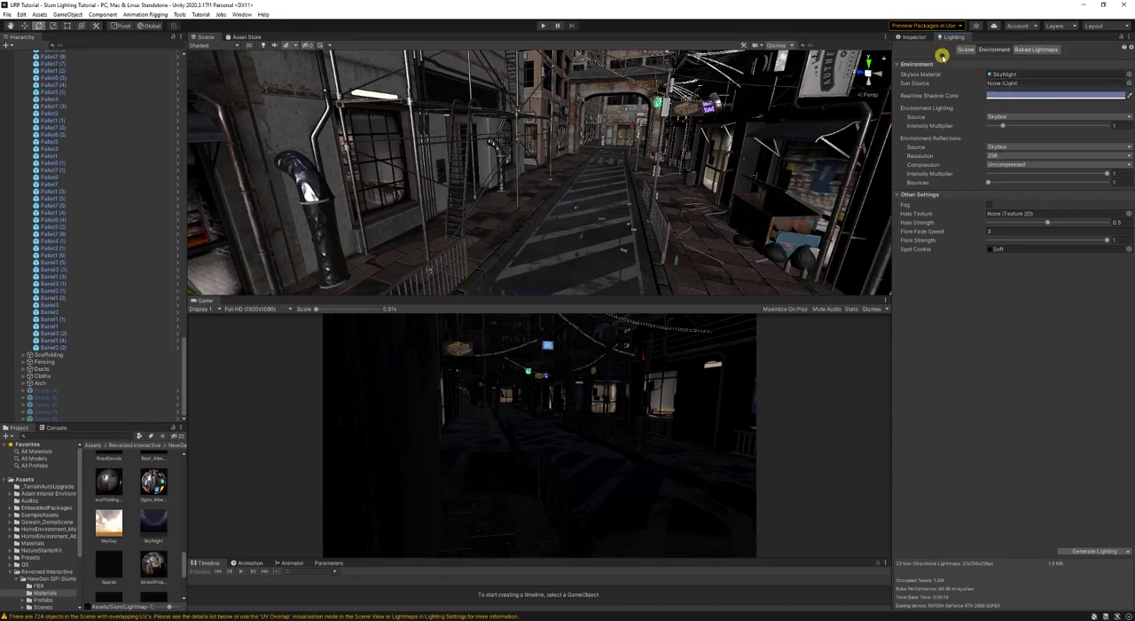
left_click(1018, 49)
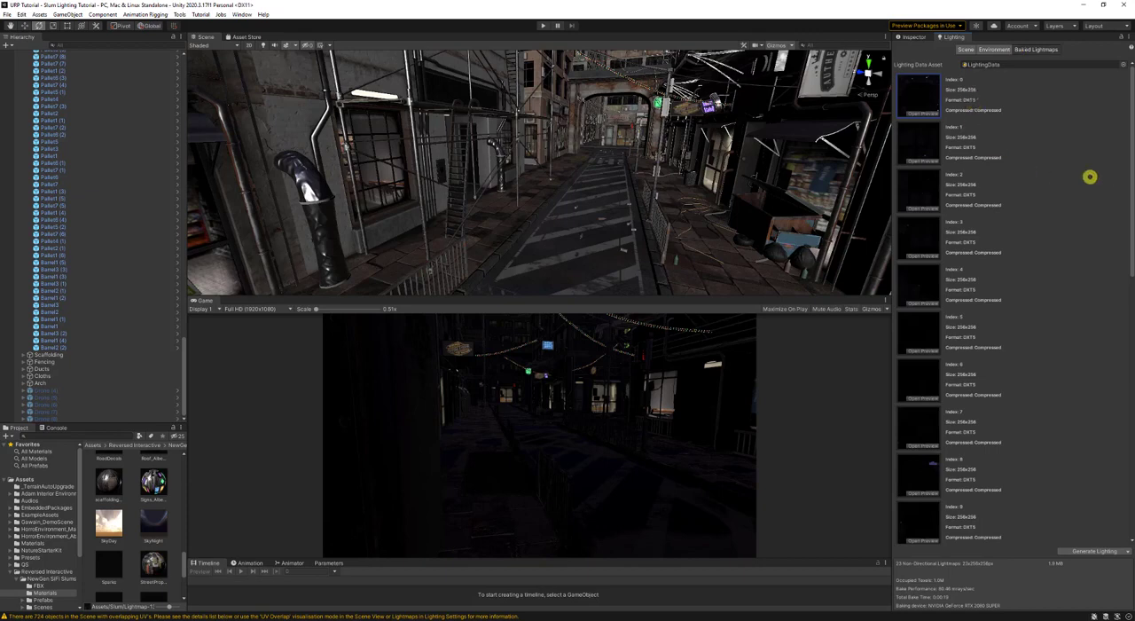
left_click_drag(1126, 157, 1100, 456)
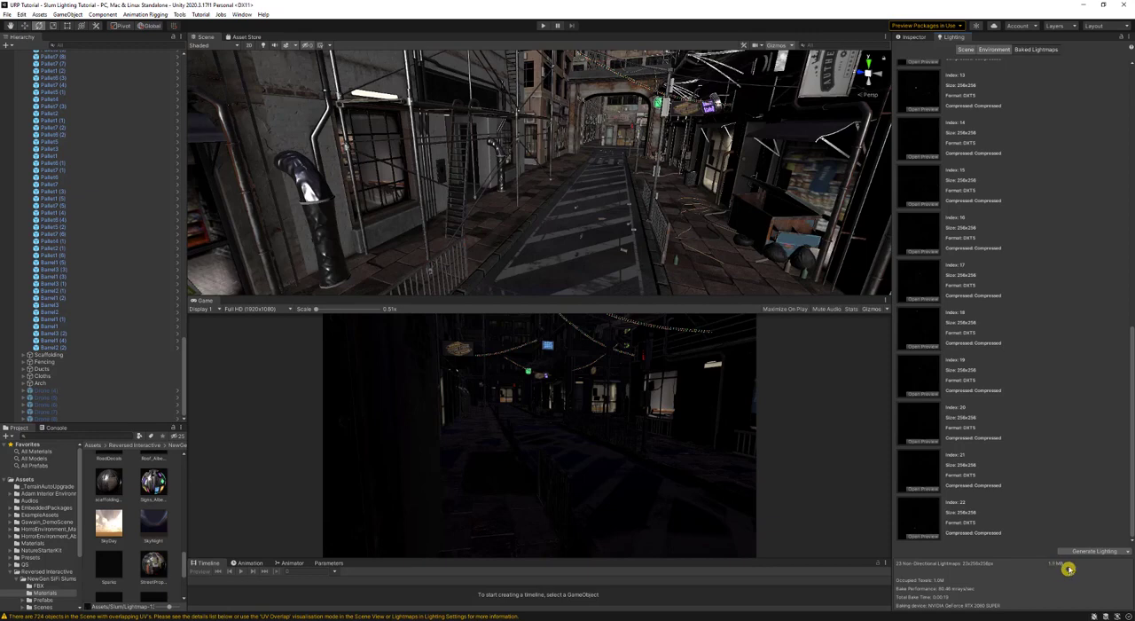
left_click(924, 39)
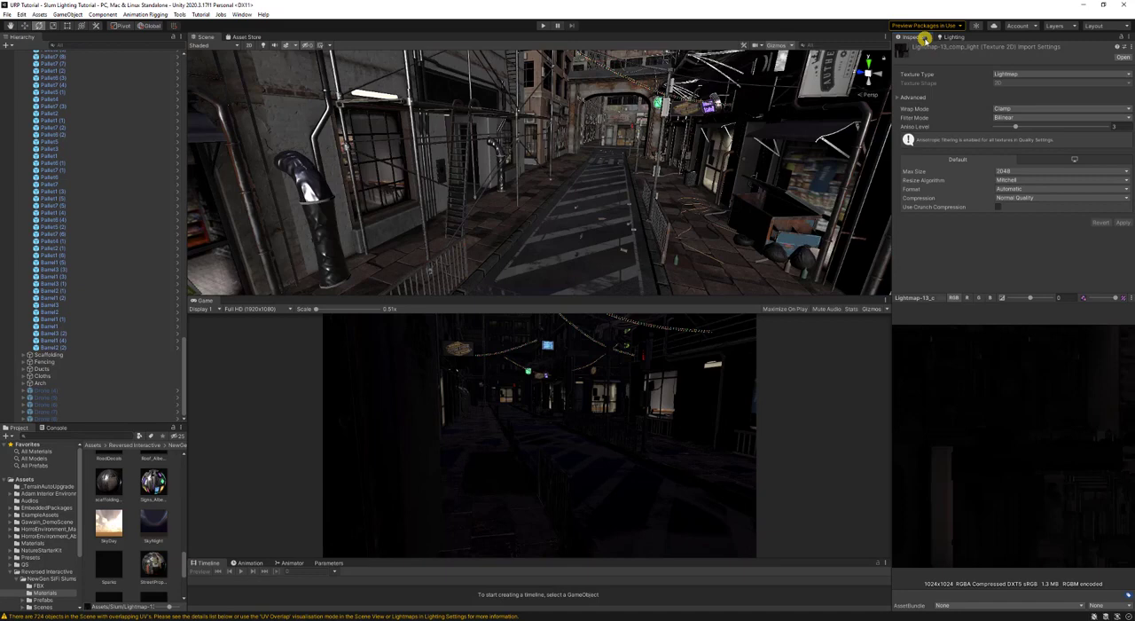
left_click(949, 36)
left_click(929, 38)
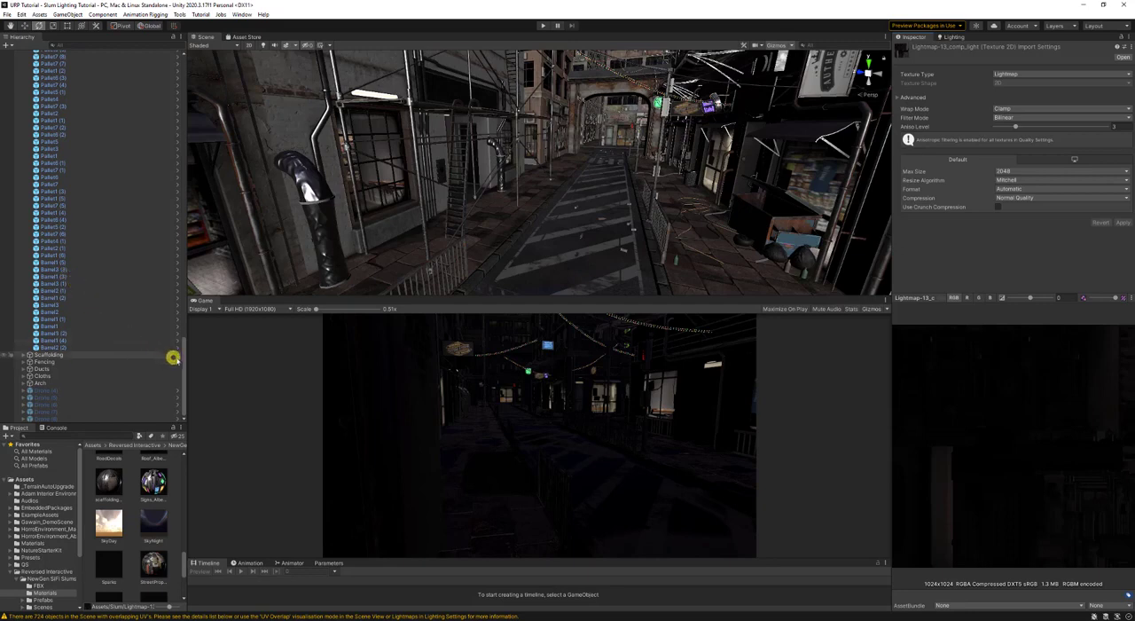
- Collapse the expanded object groups in the hierarchy and create an empty root object named Lighting
scroll(182, 357, "up", 15)
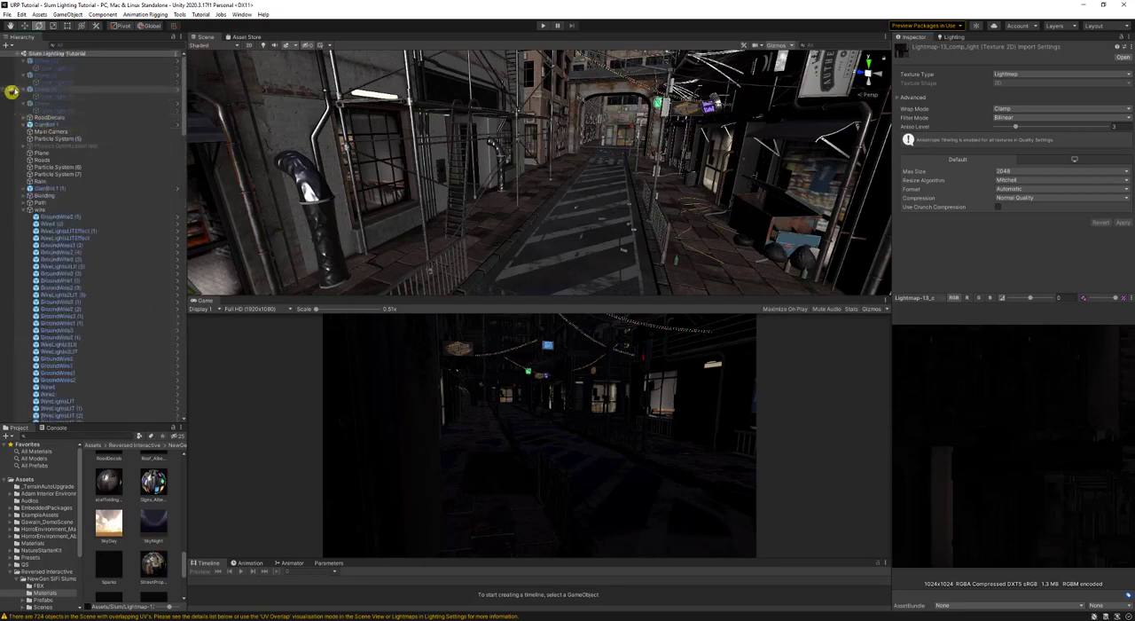
left_click(23, 211)
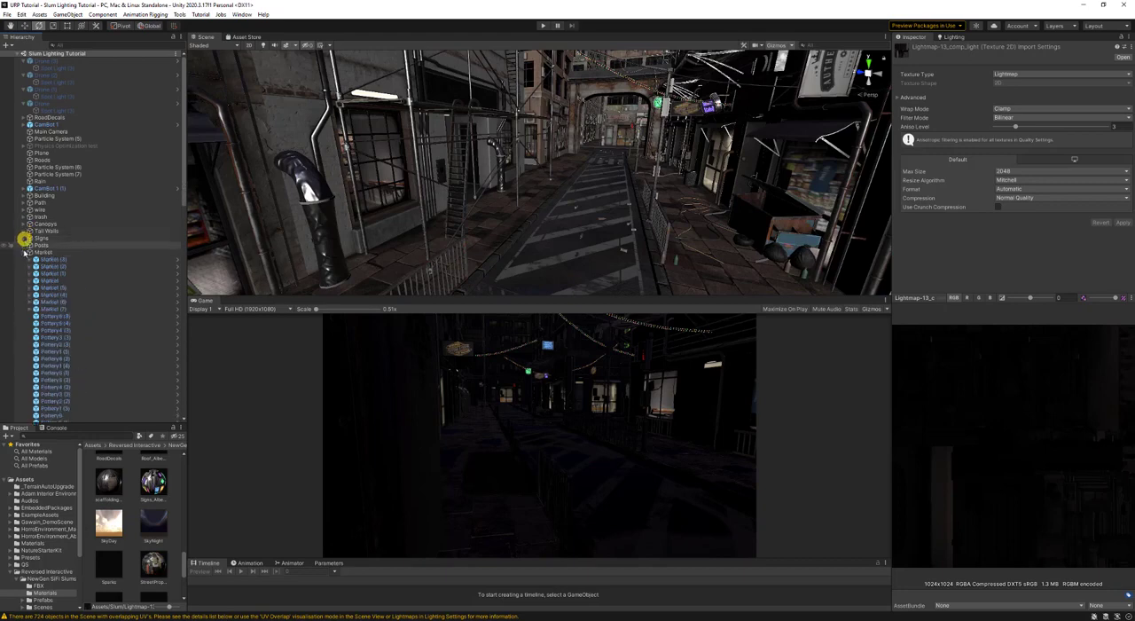
left_click(24, 252)
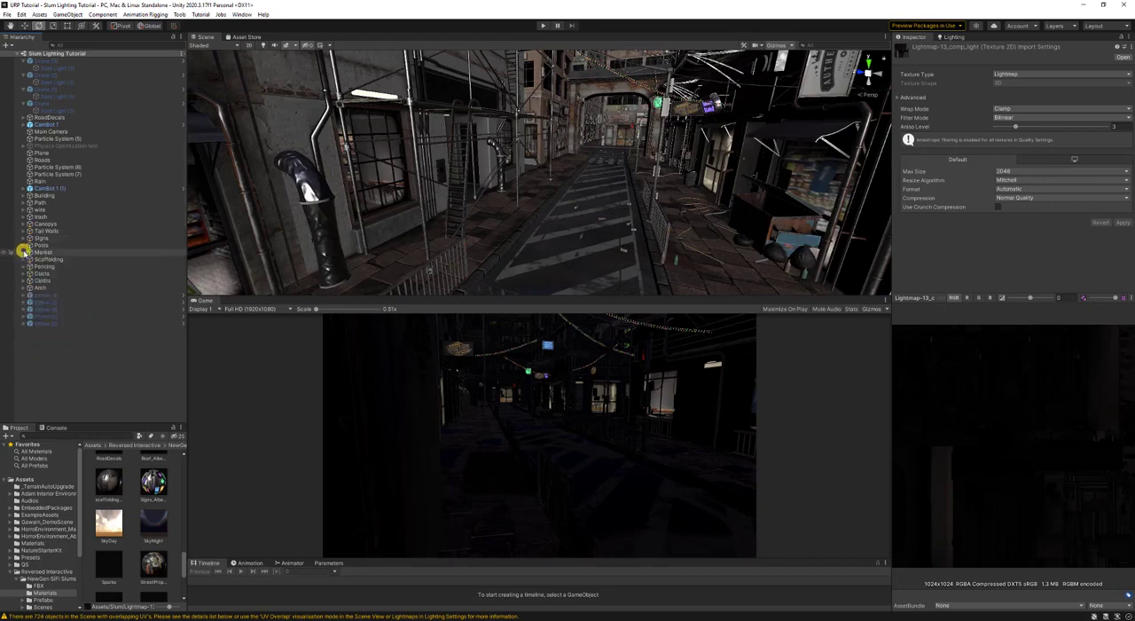
right_click(76, 363)
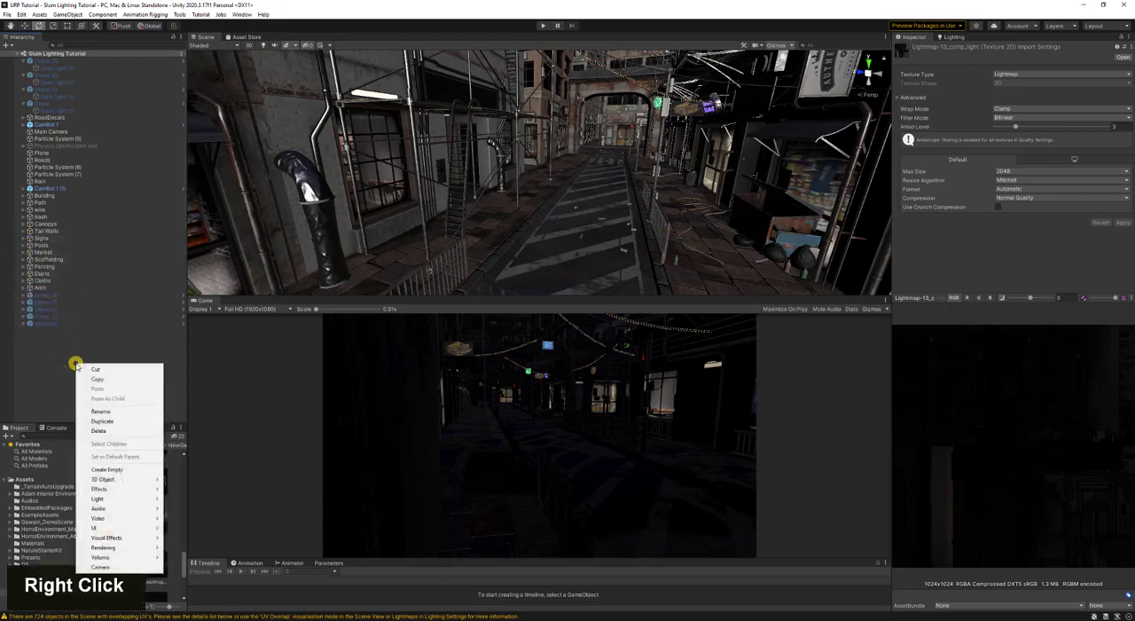
left_click(118, 471)
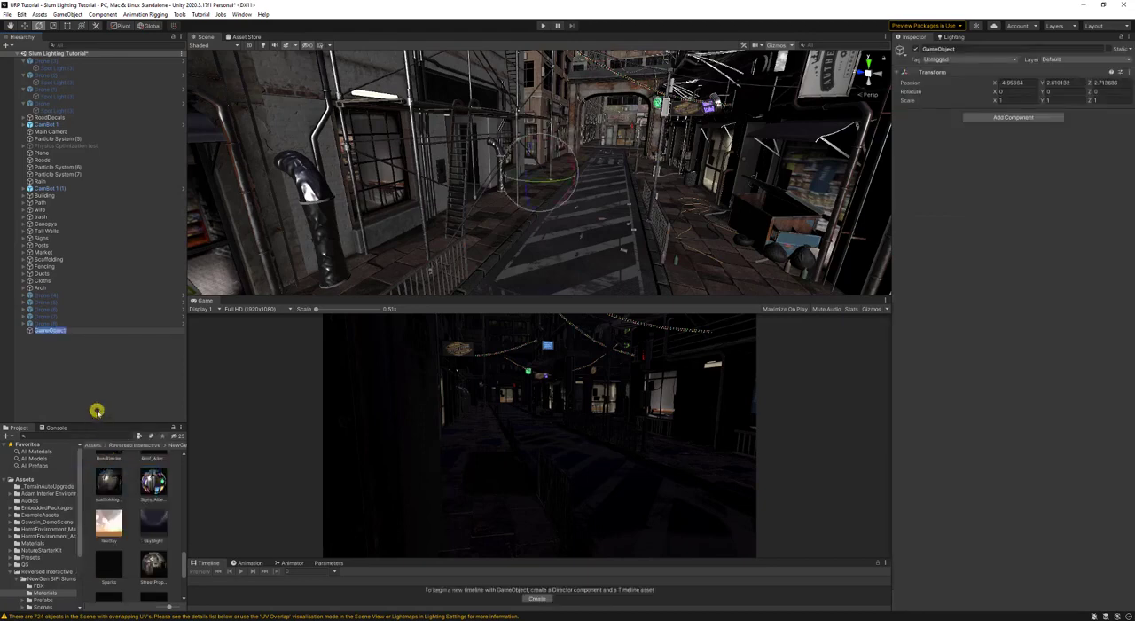
type("Light")
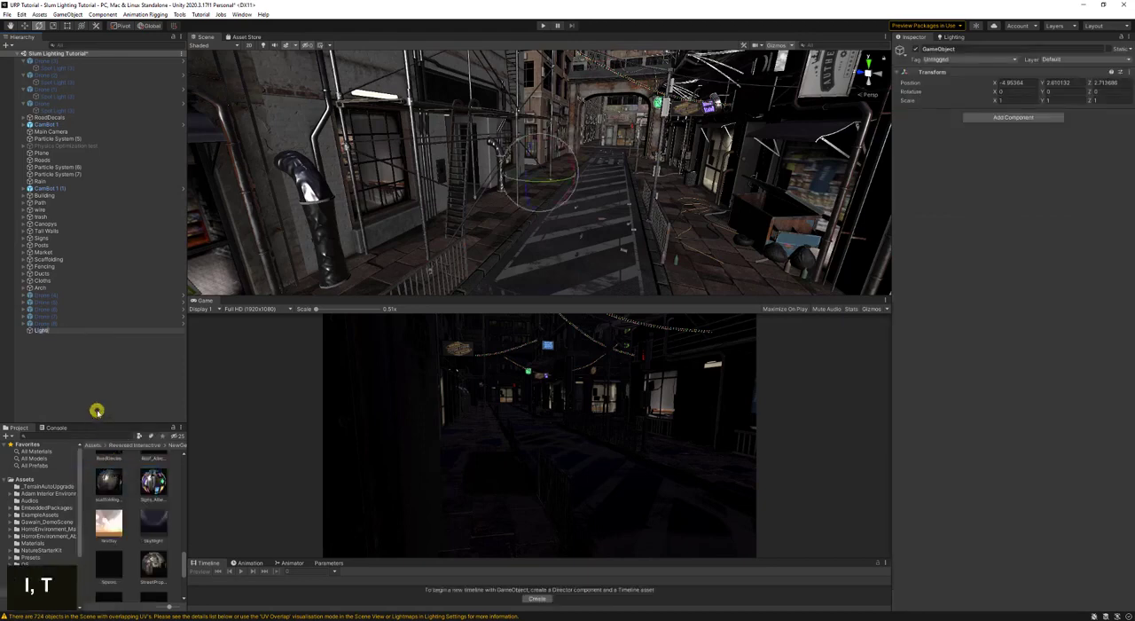
type("ing")
key("Return")
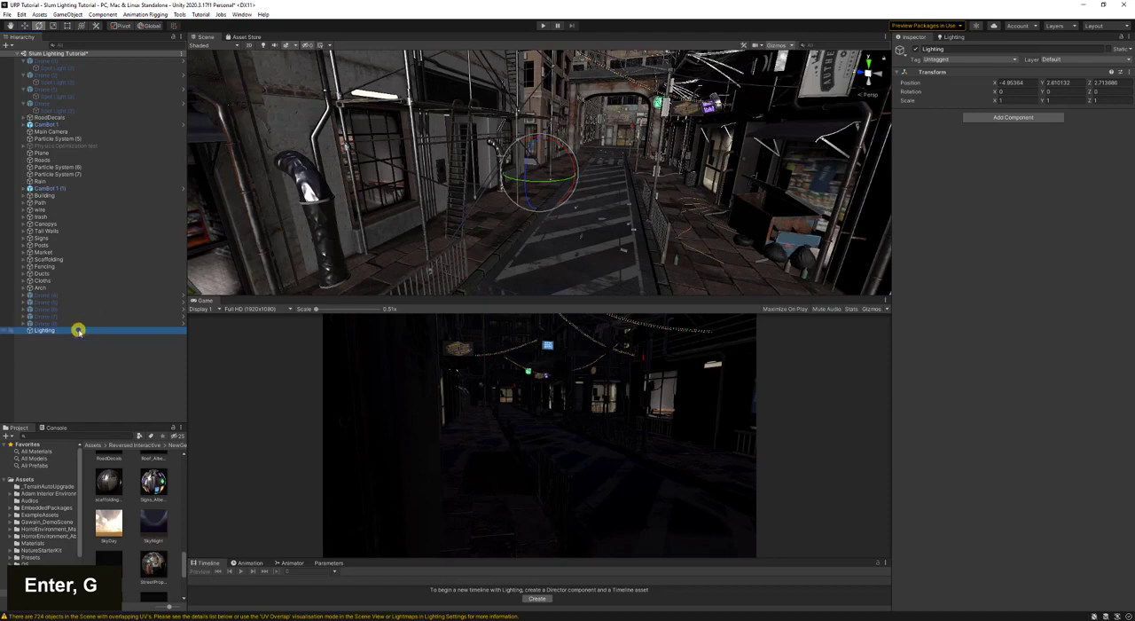
- Add a Directional Light as a child of the Lighting object
right_click(80, 330)
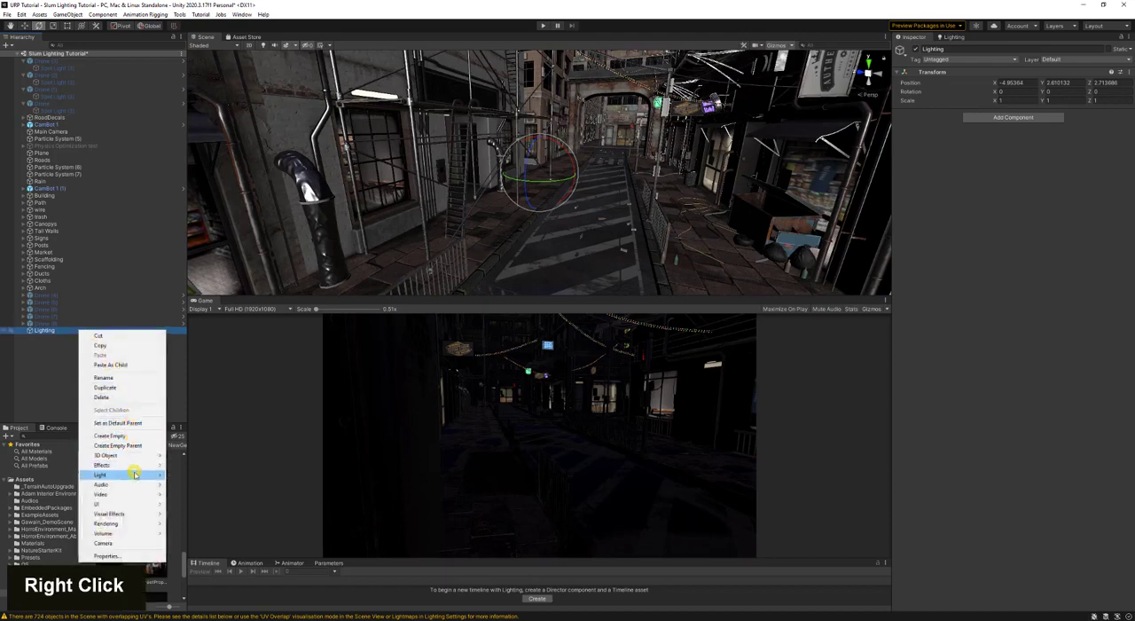
mouse_move(136, 476)
left_click(215, 484)
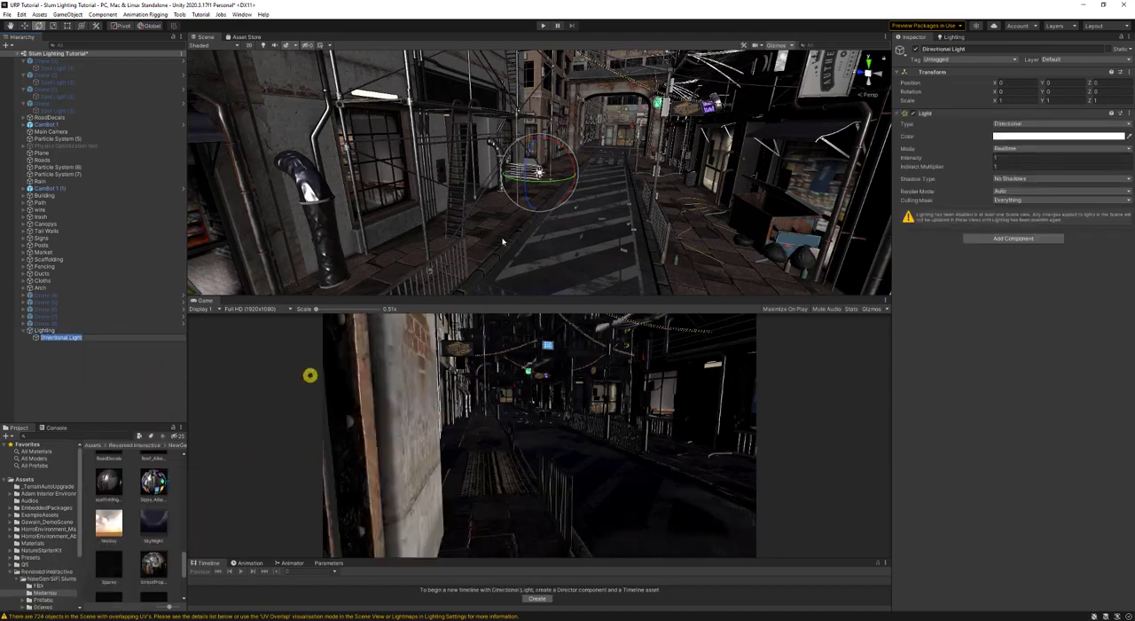
- Align the directional light with the scene view from several angles, ending at a rotation of about X 44, Y -175
key("s")
key("a")
right_click_drag(563, 199, 538, 200)
key("s")
key("d")
key("a")
key("ctrl+shift+f")
key("d")
key("ctrl+shift+f")
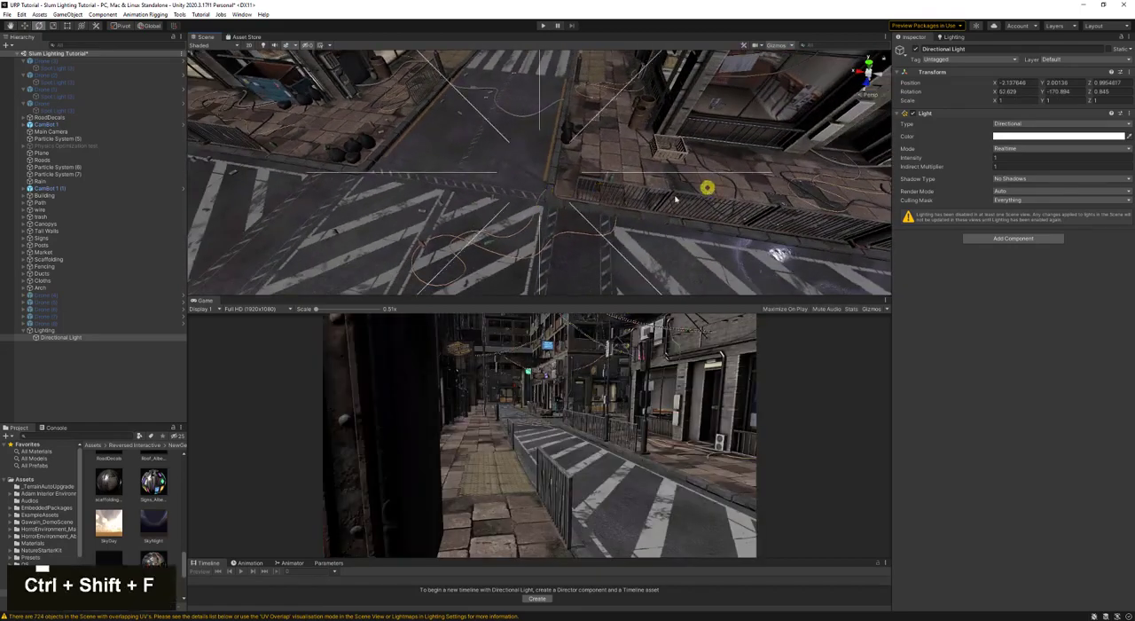
key("a")
right_click_drag(707, 186, 390, 138)
key("ctrl+shift+f")
key("d")
key("d")
key("s")
- Set the directional light's Shadow Type to Hard Shadows and tilt the light to a rotation of about X 34, Y -175
left_click(1021, 179)
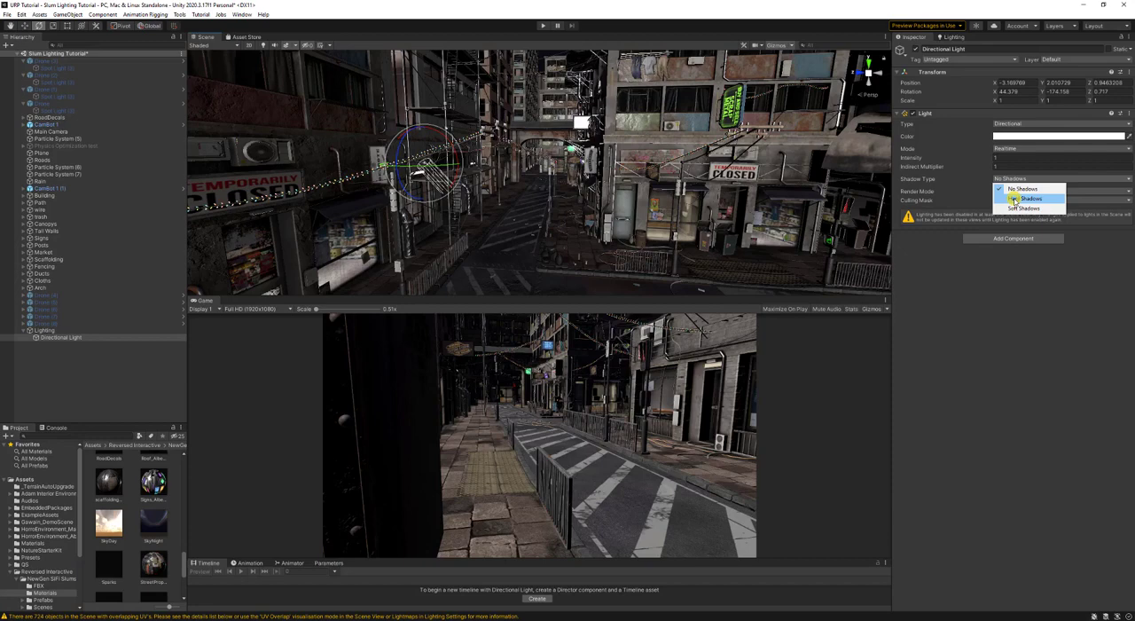
left_click(1014, 199)
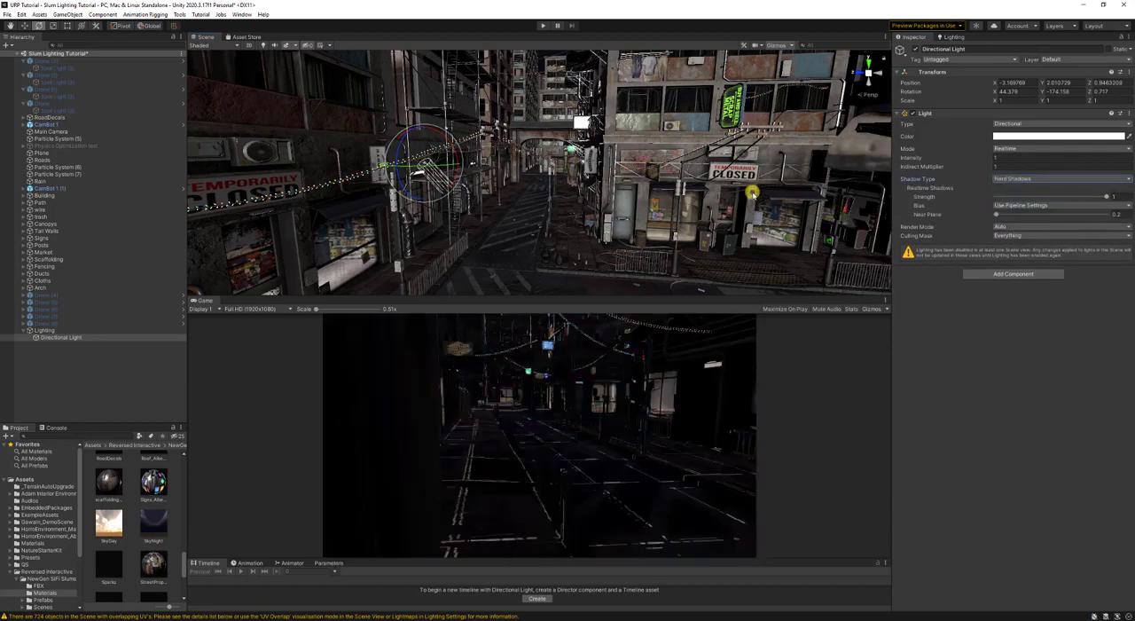
right_click_drag(451, 183, 489, 201)
key("a")
mouse_move(438, 93)
left_mouse_down()
mouse_move(403, 88)
mouse_move(418, 95)
left_mouse_up()
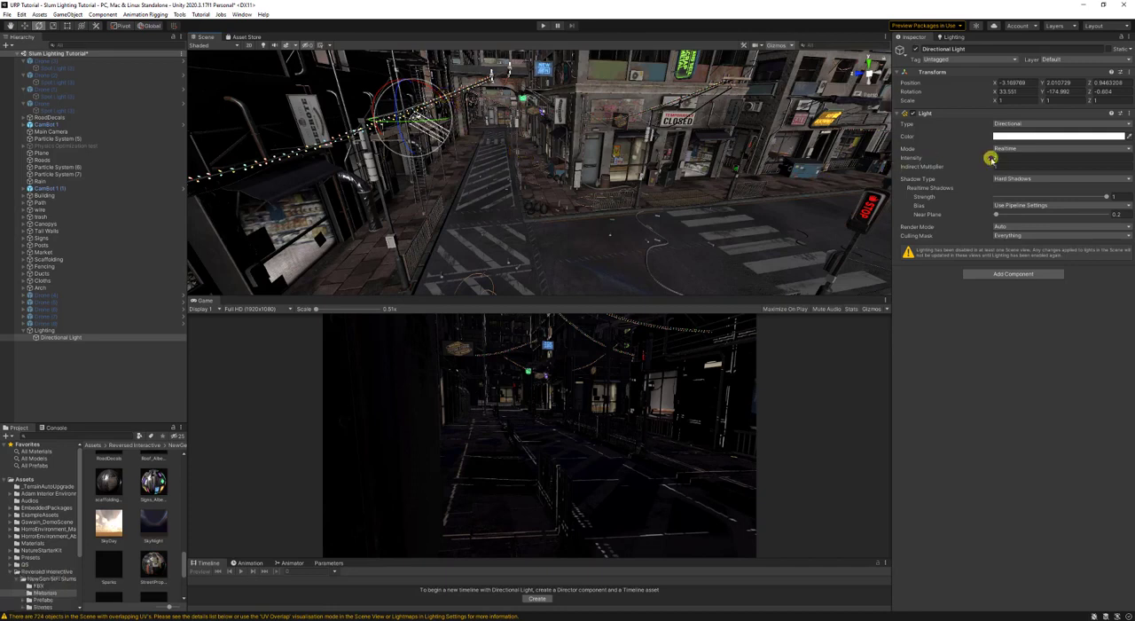
- Set the directional light's Intensity to 5
mouse_move(991, 157)
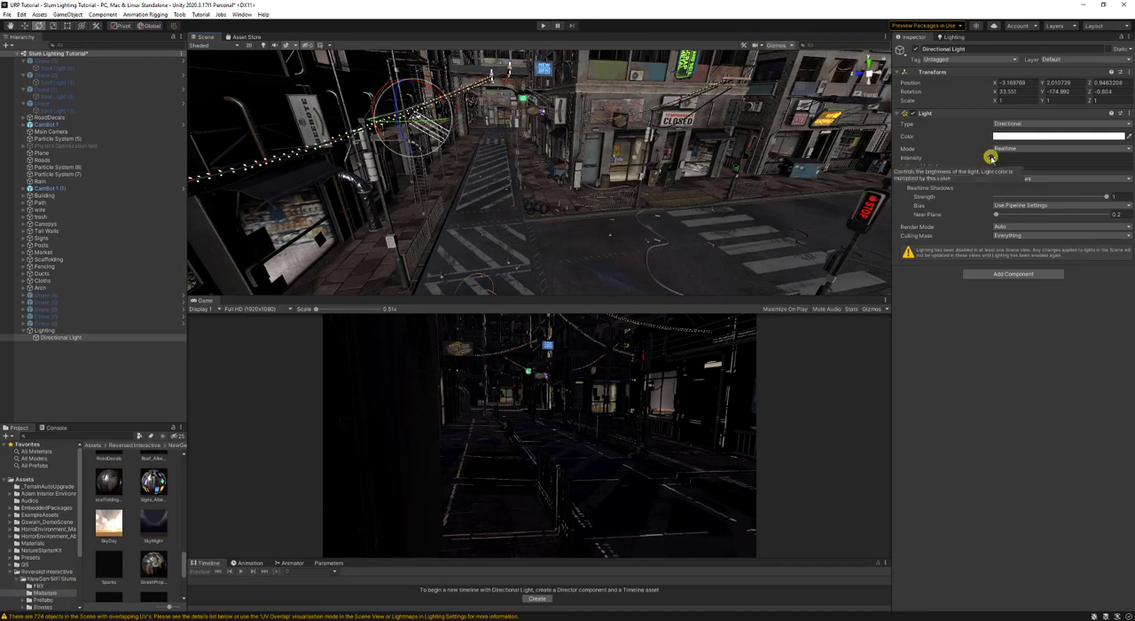
left_click_drag(961, 159, 1022, 161)
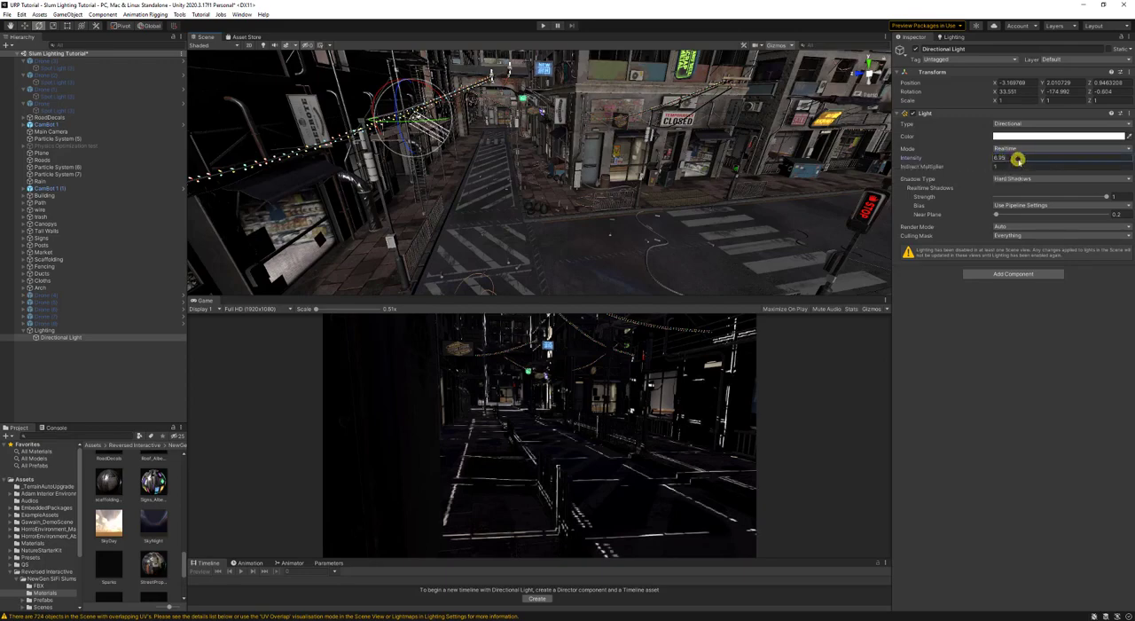
type("5")
- Realign the directional light with new scene views, fine-tune its rotation to about X 21, Y -103, Z 6, and save the scene
right_click_drag(671, 181, 735, 186)
key("a")
key("w")
key("ctrl+shift+f")
key("s")
right_click_drag(654, 168, 582, 190)
key("a")
key("ctrl+shift+f")
key("ctrl+shift+f")
right_click_drag(633, 180, 505, 146)
key("ctrl+shift+f")
key("s")
key("d")
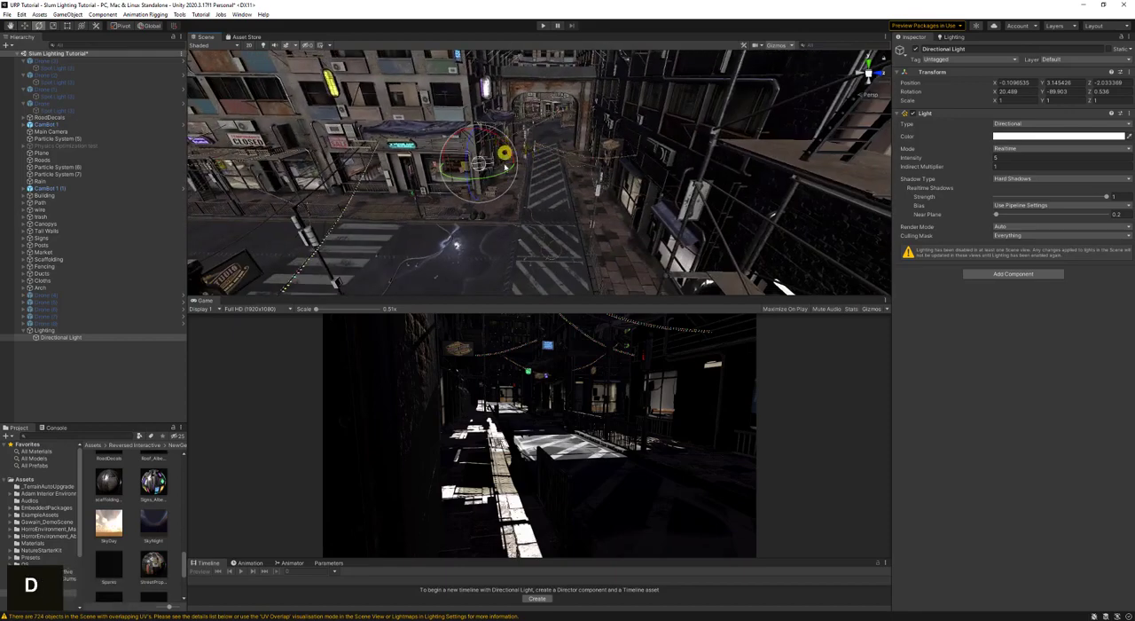
mouse_move(499, 178)
left_mouse_down()
mouse_move(482, 178)
mouse_move(507, 180)
mouse_move(467, 140)
mouse_move(484, 124)
mouse_move(501, 133)
mouse_move(470, 142)
mouse_move(477, 174)
mouse_move(503, 173)
mouse_move(495, 178)
left_mouse_up()
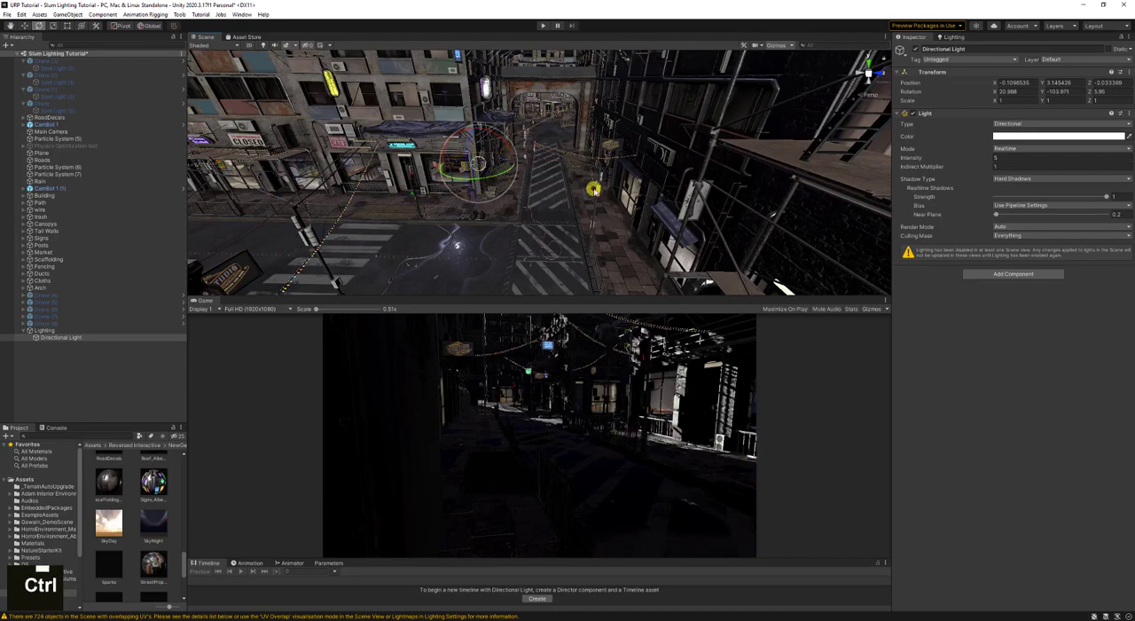
key("ctrl+s")
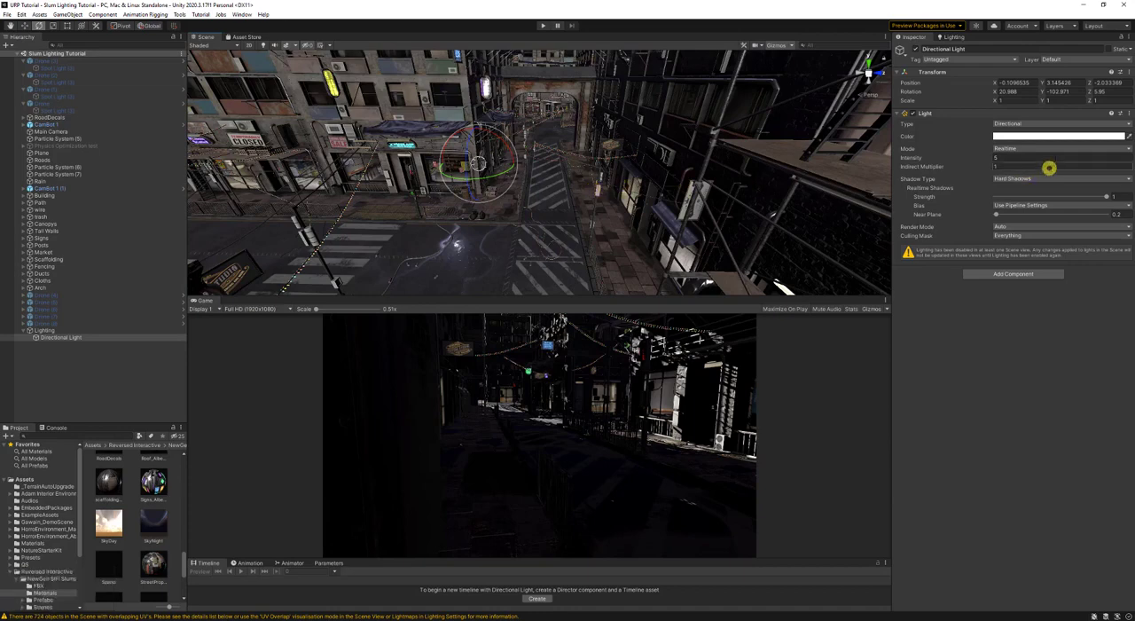
- Try the orange ECA670 swatch and a sampled dark grey, and set the directional light's color to the light blue swatch
left_click(1037, 135)
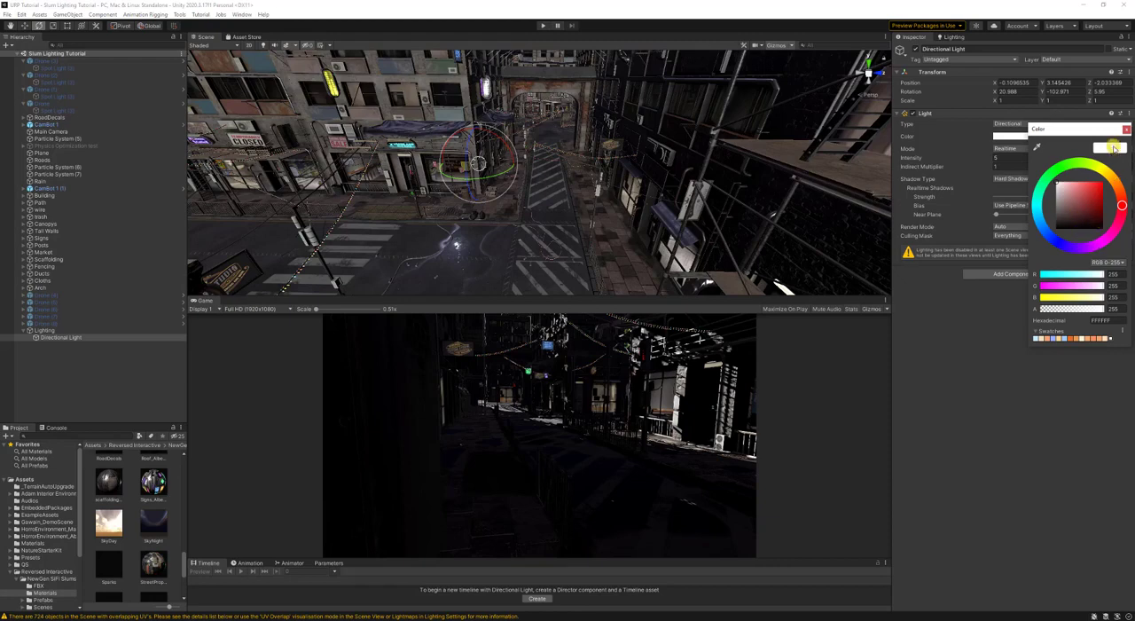
left_click(1089, 338)
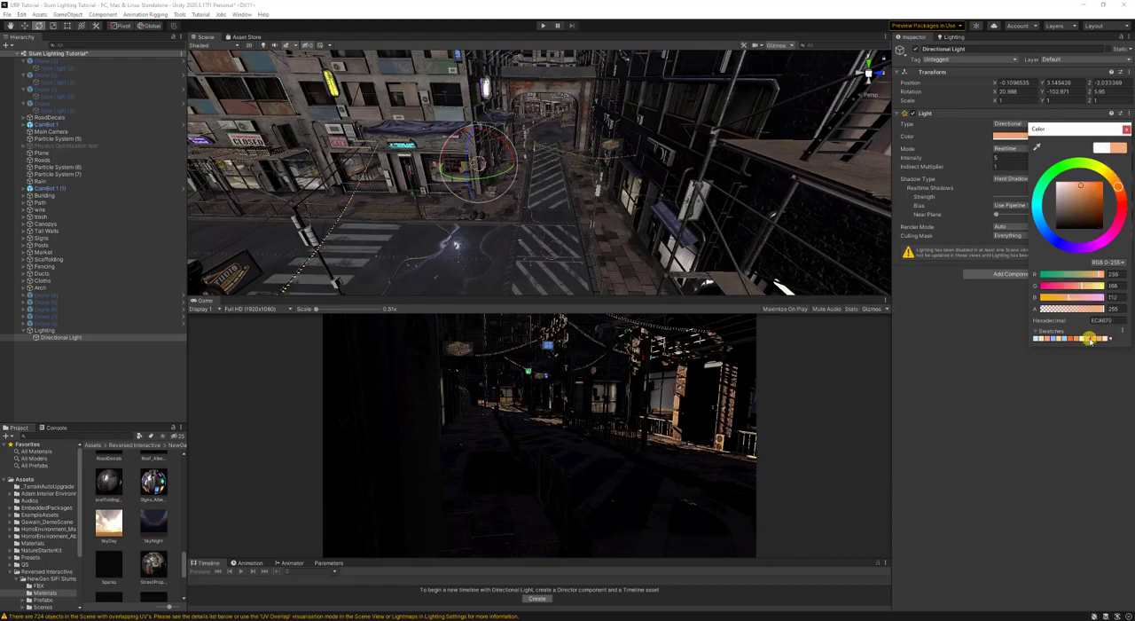
left_click(1038, 146)
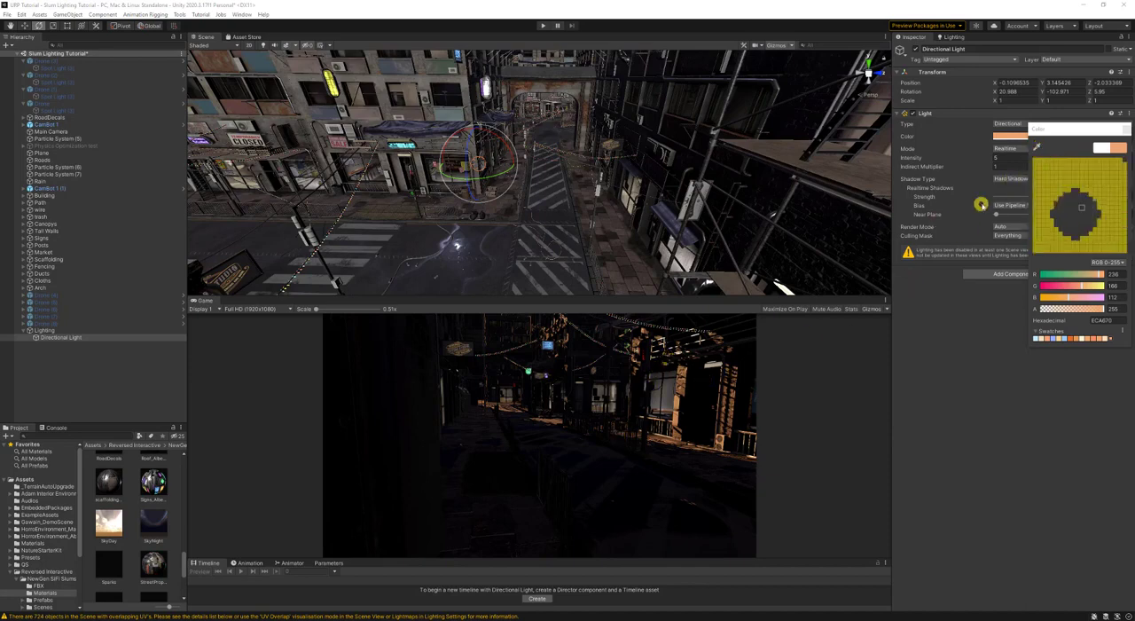
left_click(1070, 148)
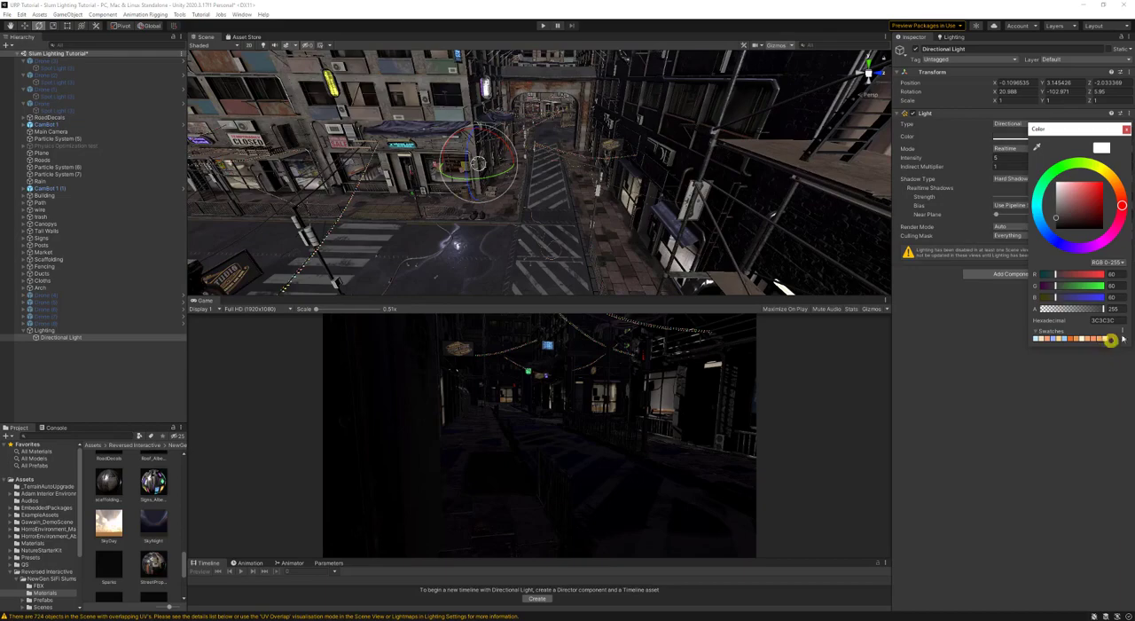
left_click(1064, 338)
- Move along the street in the scene view to examine the scene under the blue directional light
key("w")
right_click_drag(608, 165, 255, 131)
key("s")
key("a")
key("w")
right_click_drag(561, 187, 573, 188)
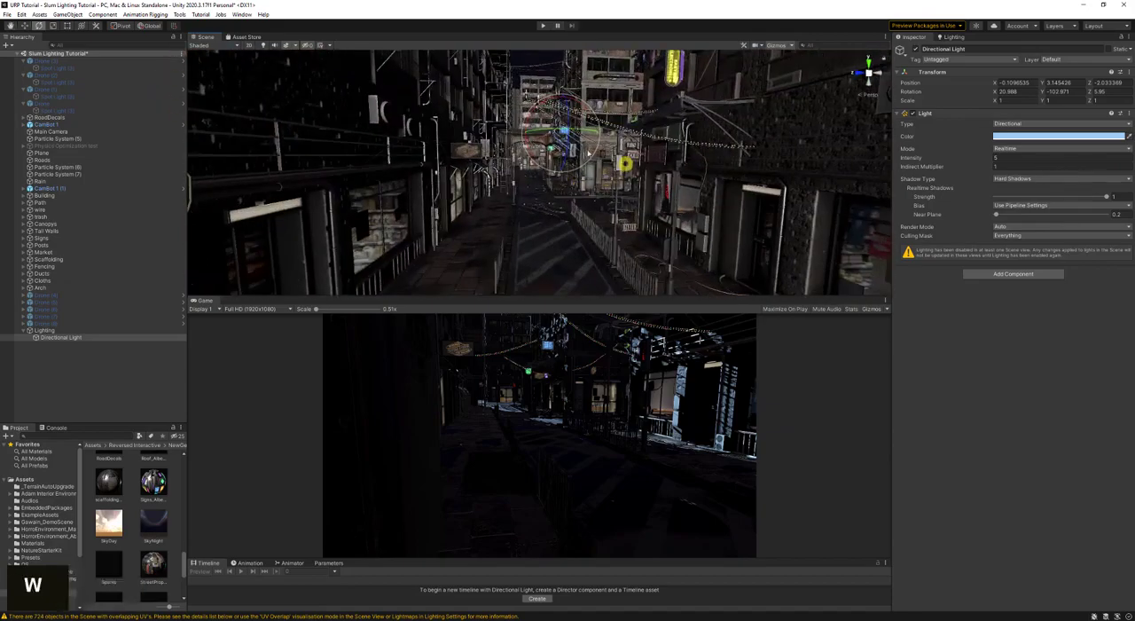
- Fine-tune the directional light's rotation to about Y -103.5 and save the scene
mouse_move(559, 130)
left_mouse_down()
mouse_move(541, 137)
mouse_move(559, 142)
left_mouse_up()
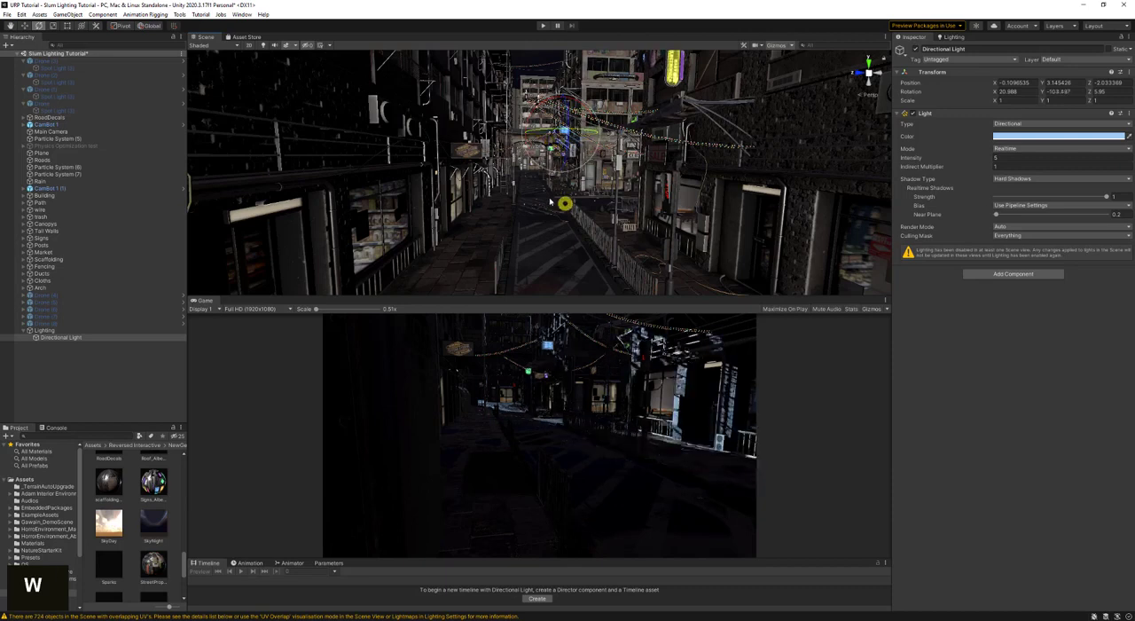
key("ctrl+s")
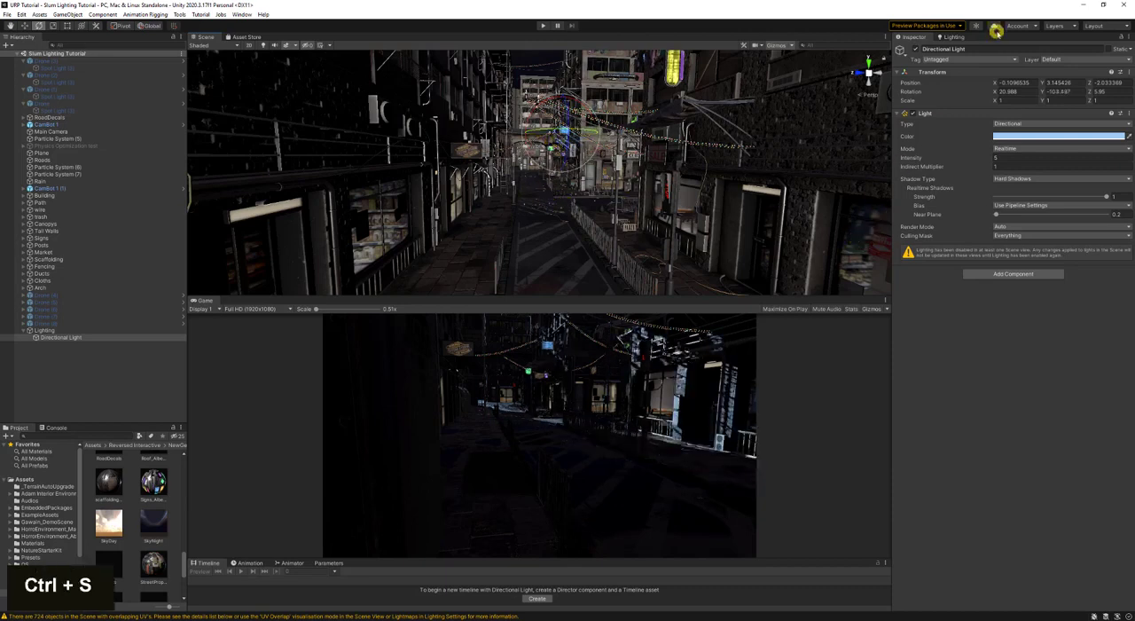
- Set the directional light's Mode to Mixed and generate the scene lighting with the SlumSettings lighting settings
left_click(1000, 147)
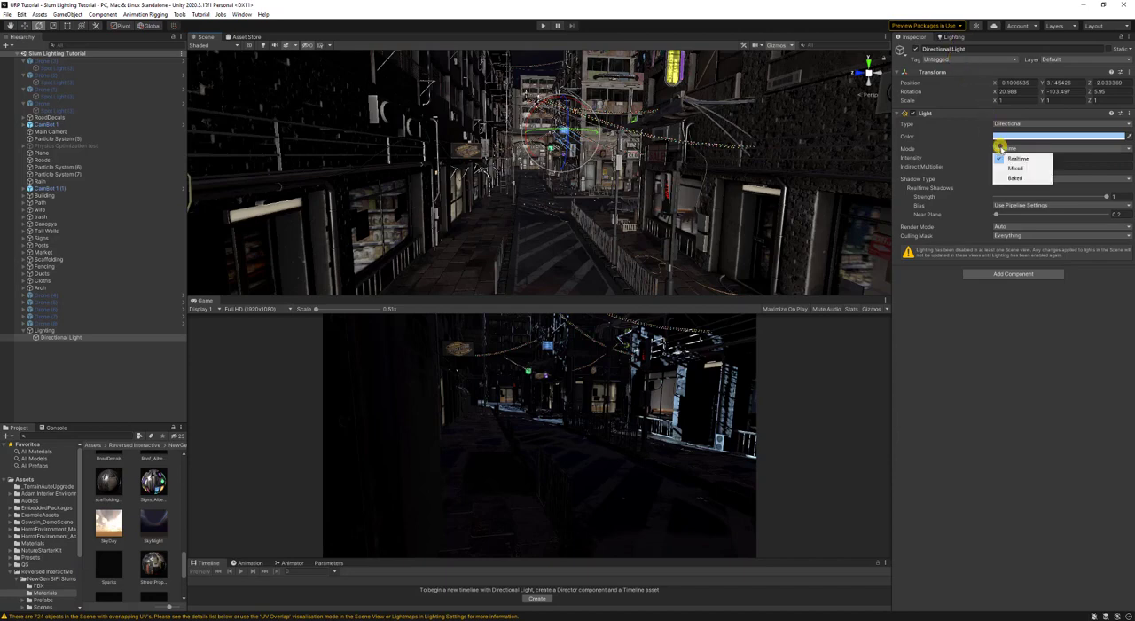
left_click(1012, 168)
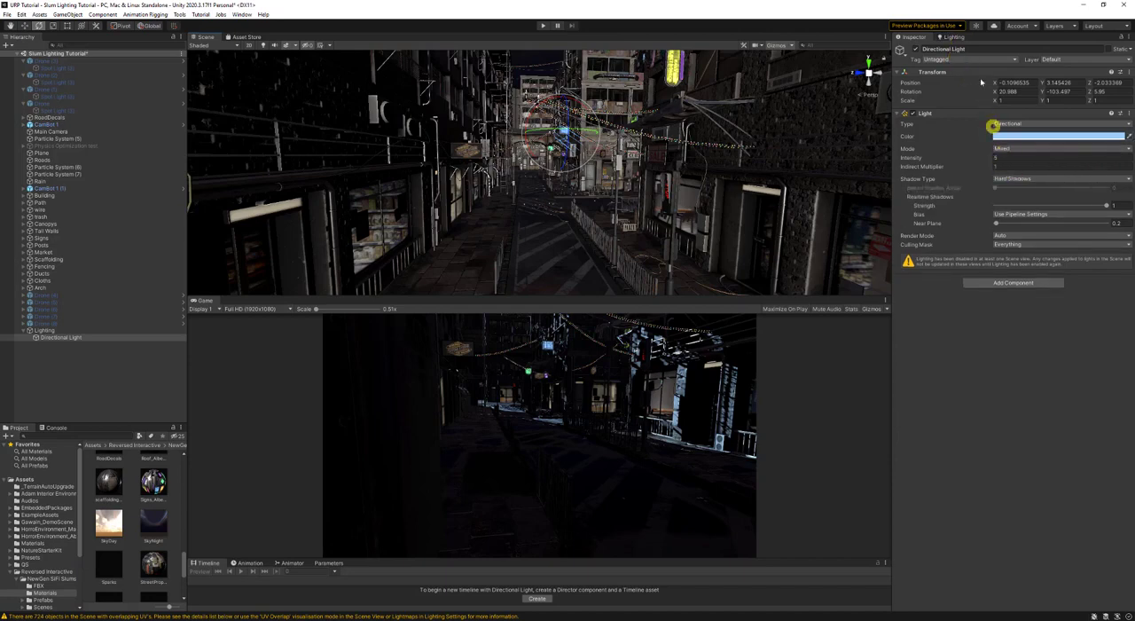
left_click(956, 38)
left_click(963, 49)
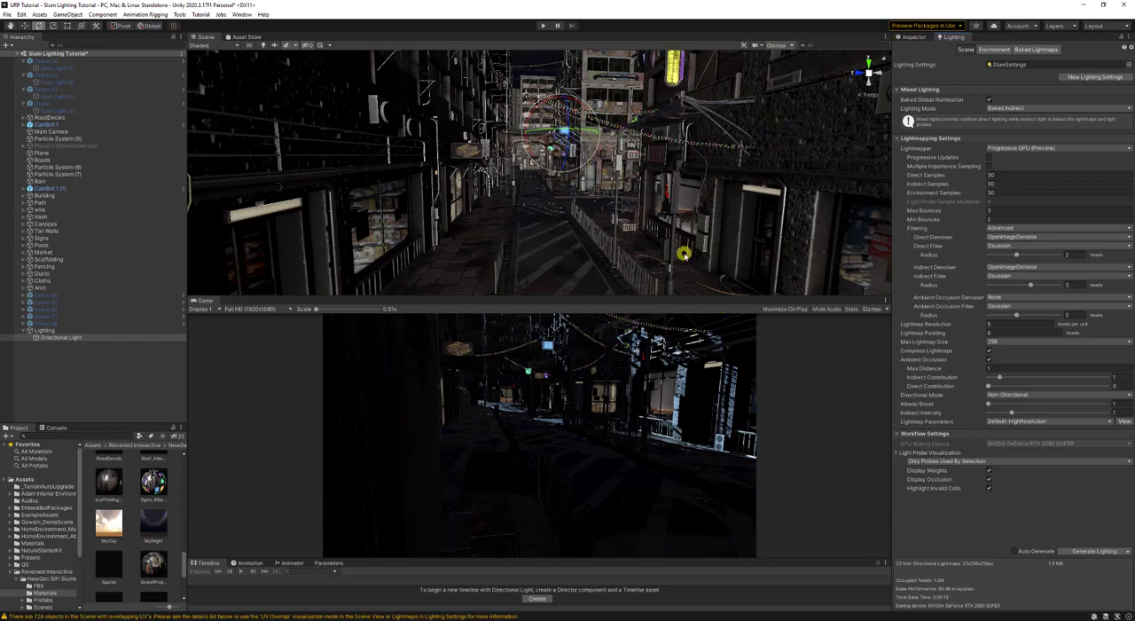
left_click(918, 40)
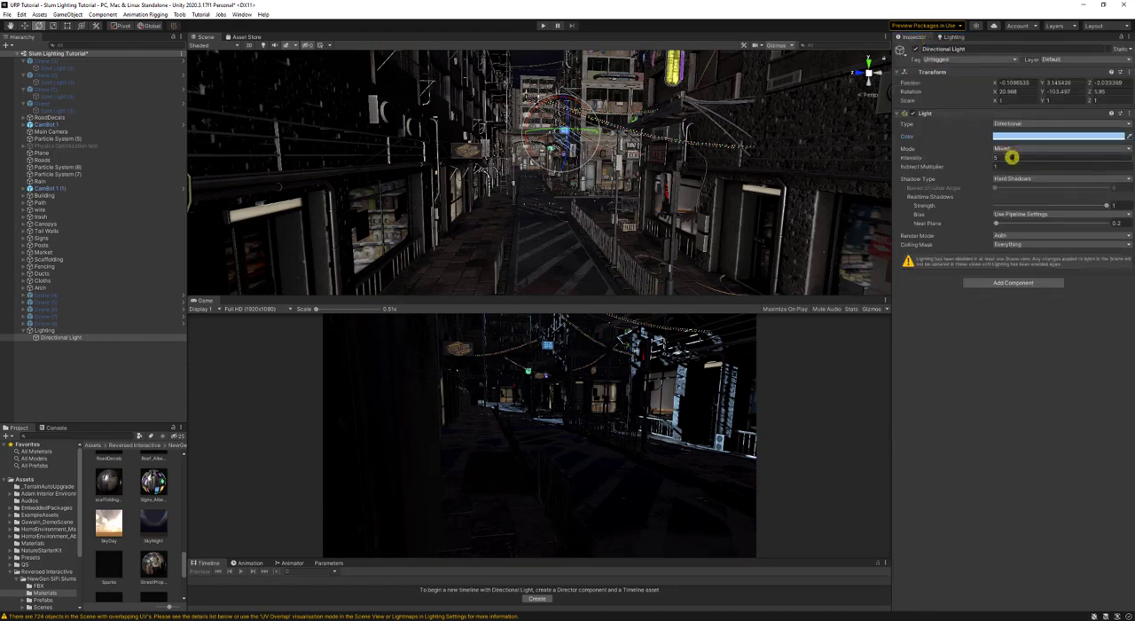
left_click(970, 36)
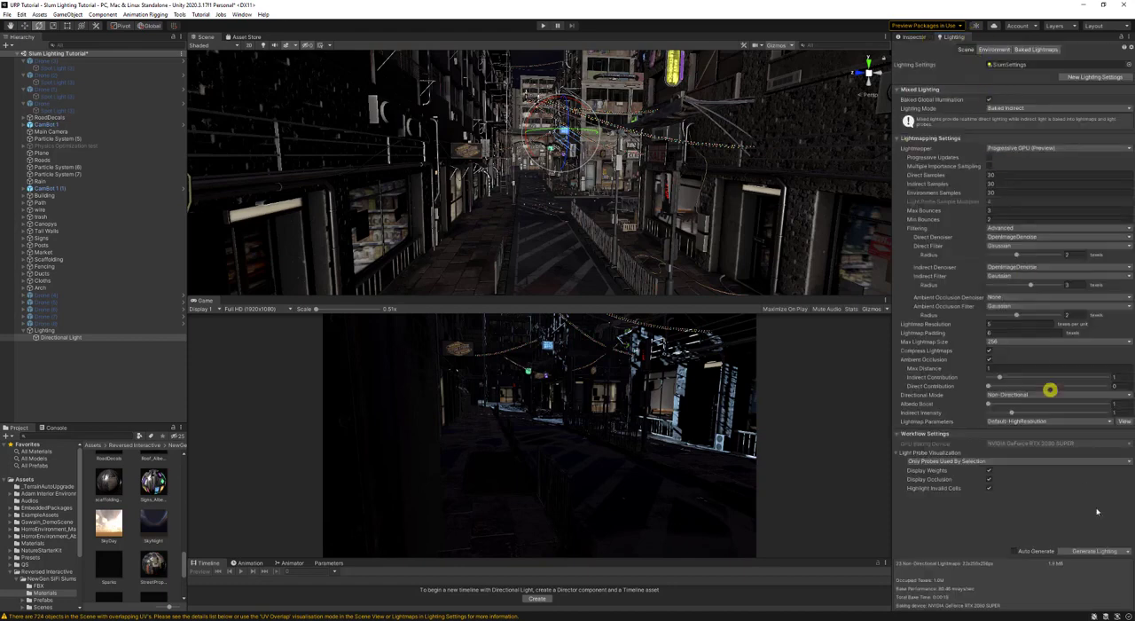
left_click(1097, 551)
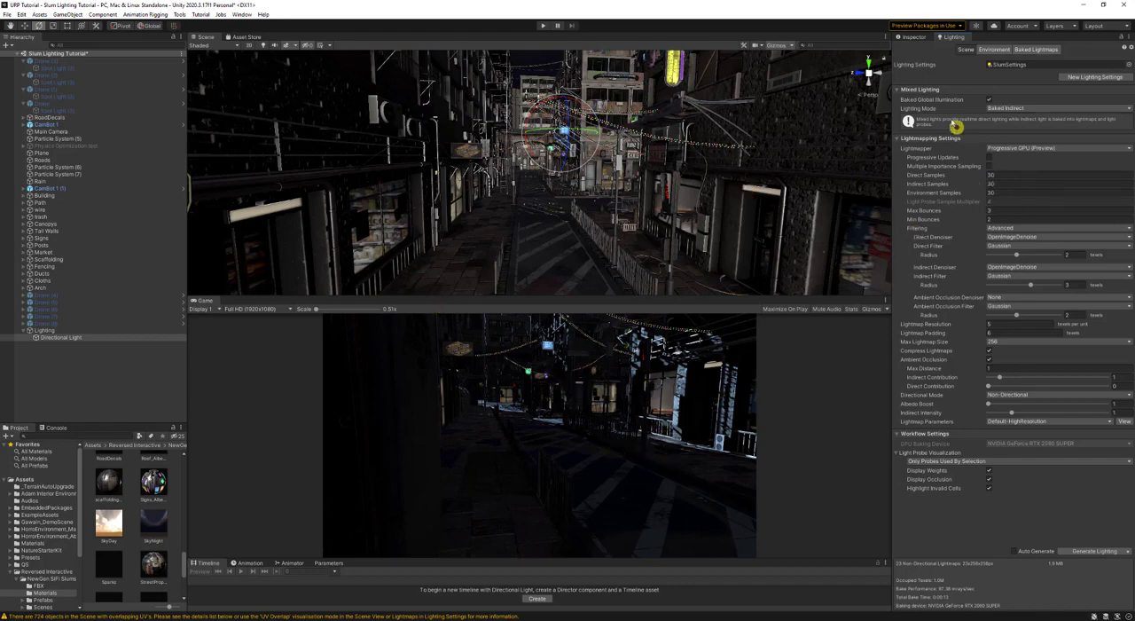
- Try a higher environment lighting Intensity Multiplier of about 2.8 and regenerate the lighting
left_click(914, 39)
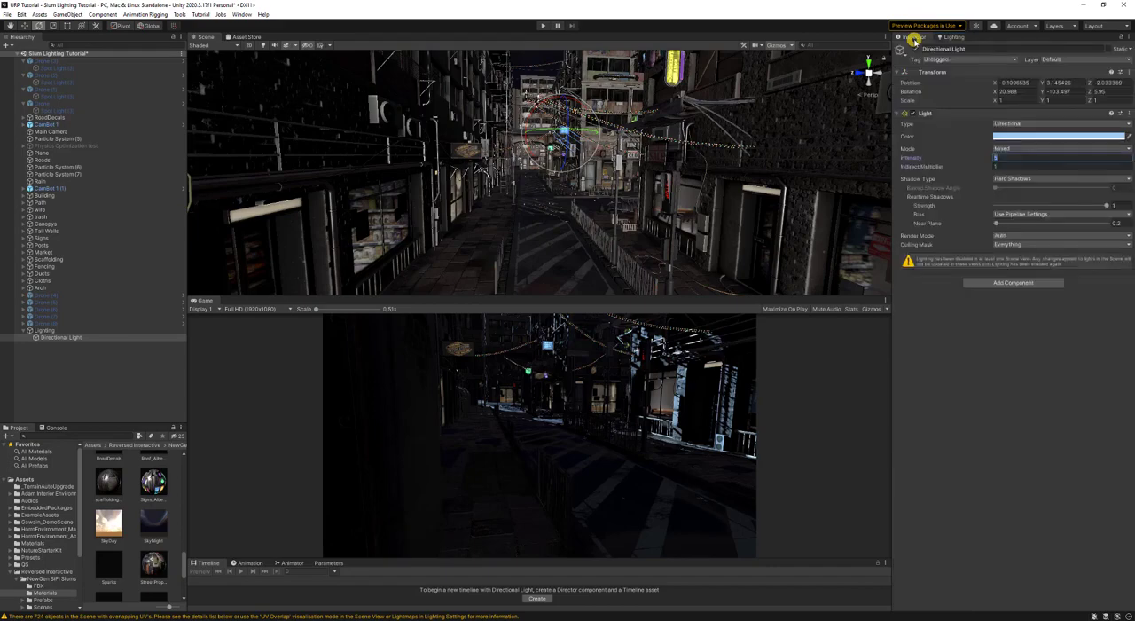
right_click_drag(604, 204, 607, 206)
key("a")
key("d")
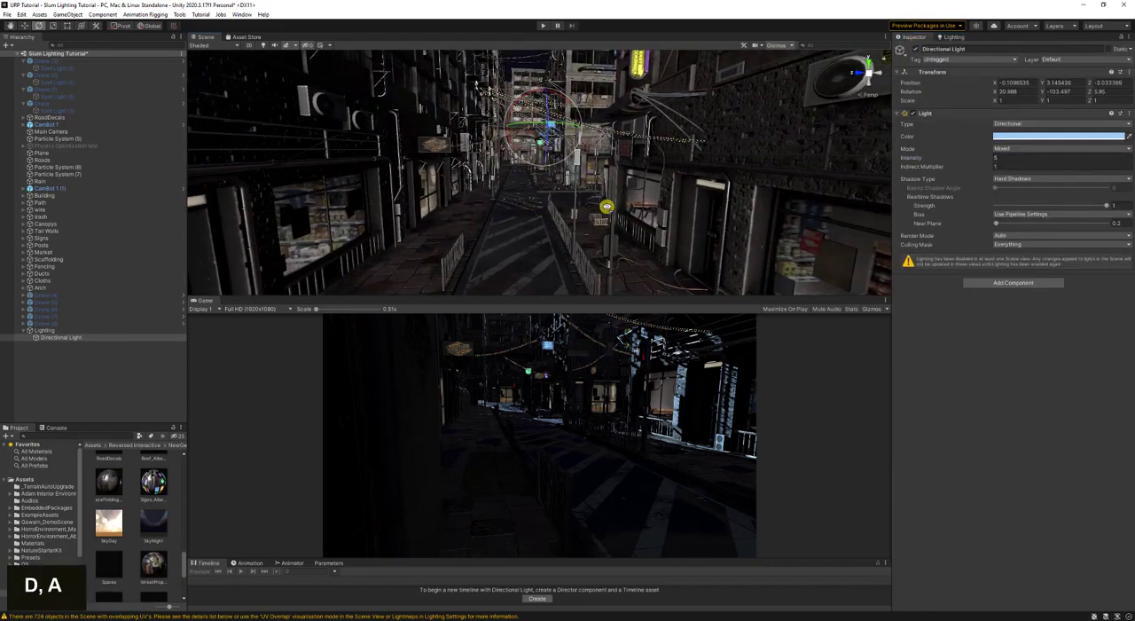
left_click(1006, 158)
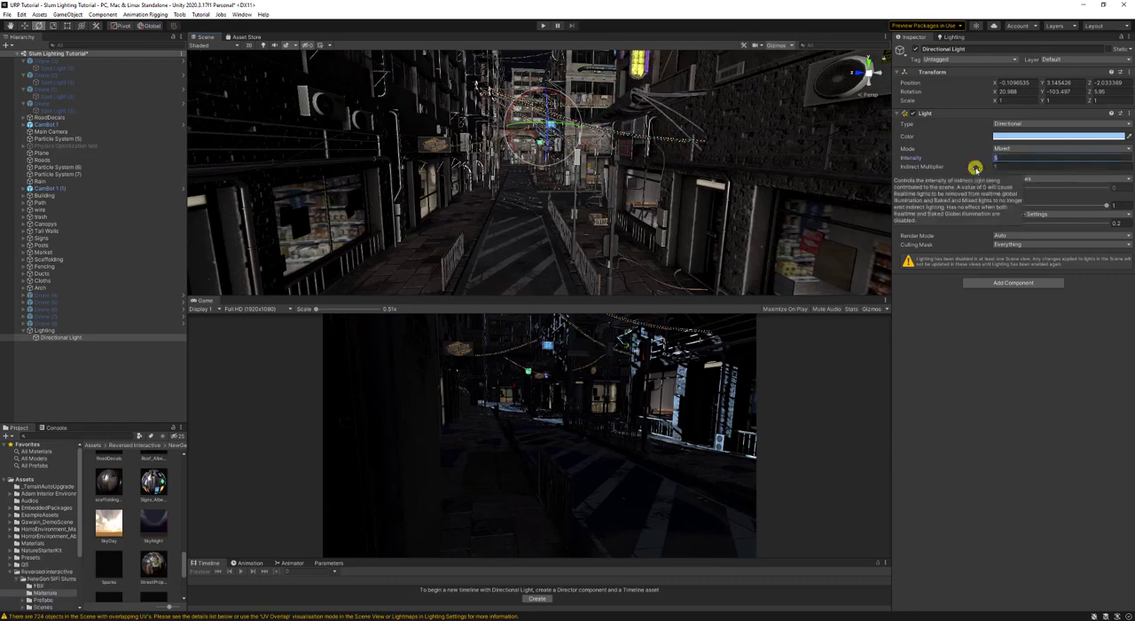
left_click(956, 36)
left_click(994, 49)
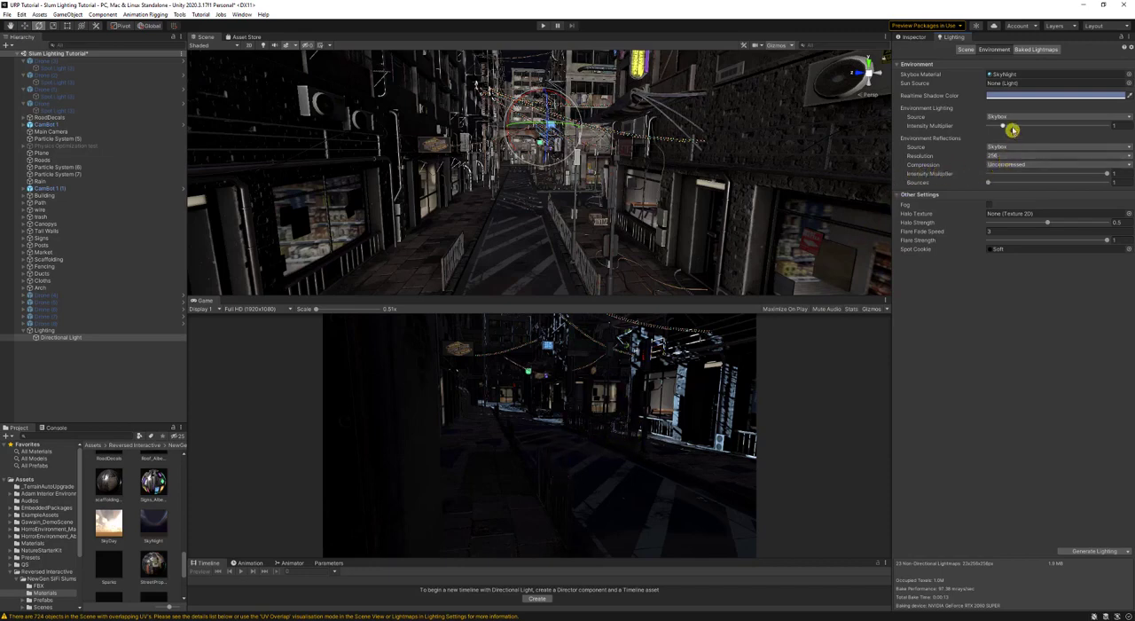
left_click_drag(1009, 125, 1032, 125)
left_click(1093, 550)
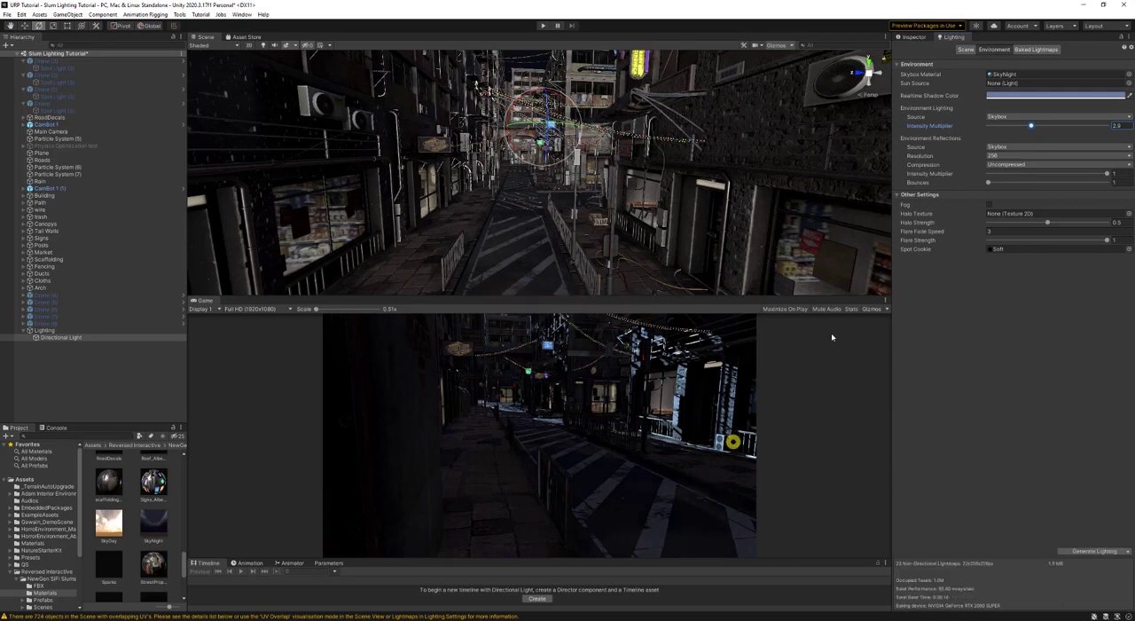
- Set the environment lighting Intensity Multiplier back to 1, regenerate the lighting, and confirm 5 as the directional light's Intensity
double_click(1128, 127)
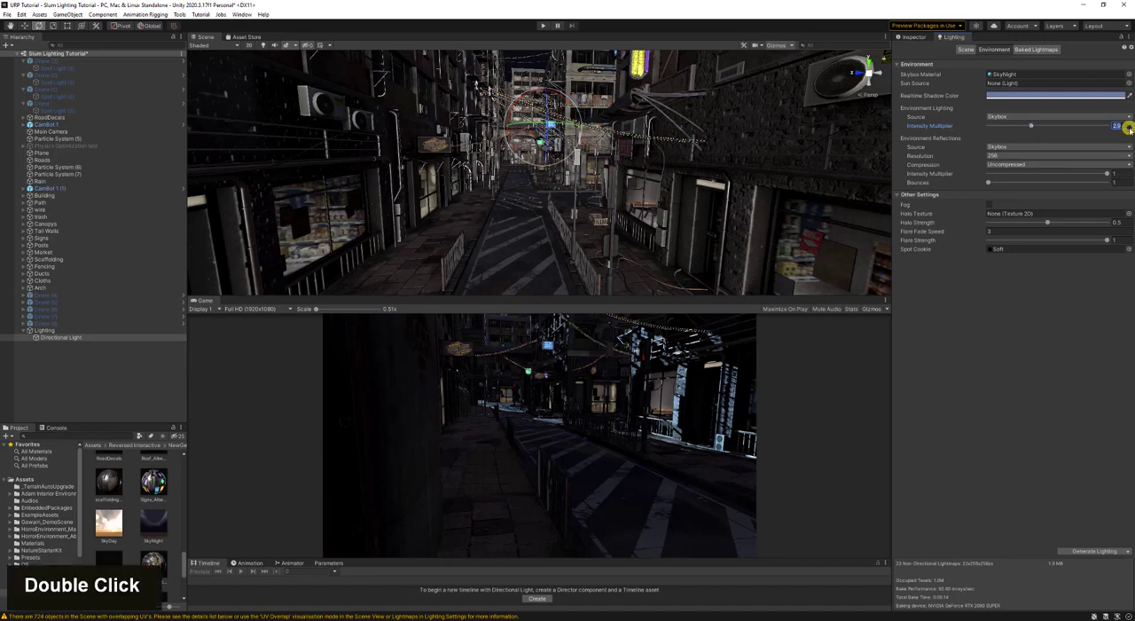
type("1")
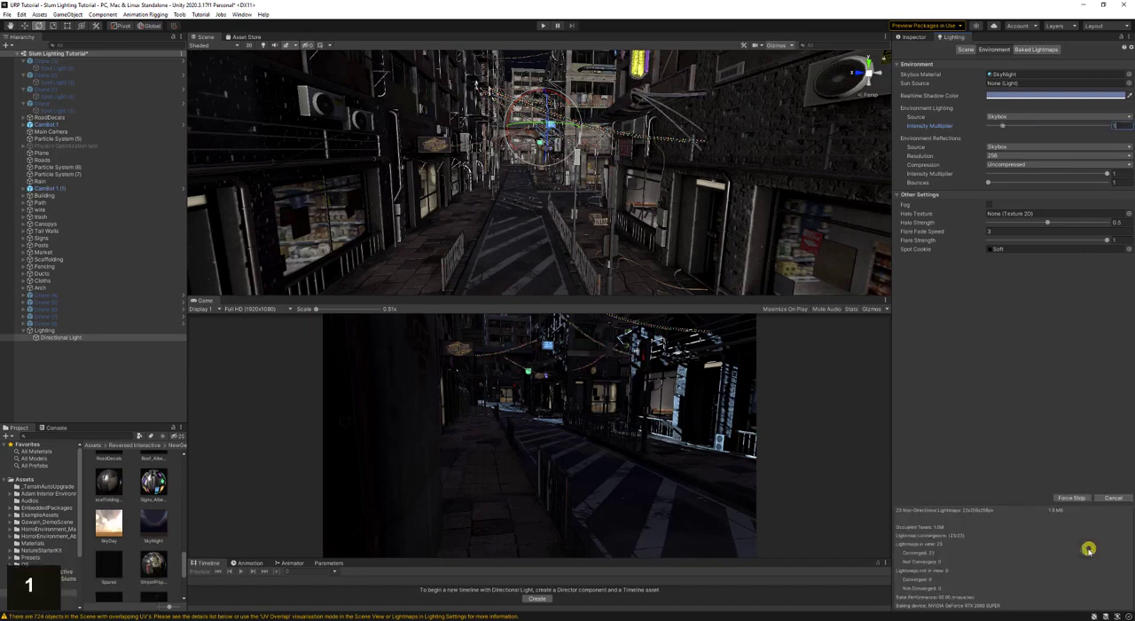
left_click(913, 37)
left_click(1001, 158)
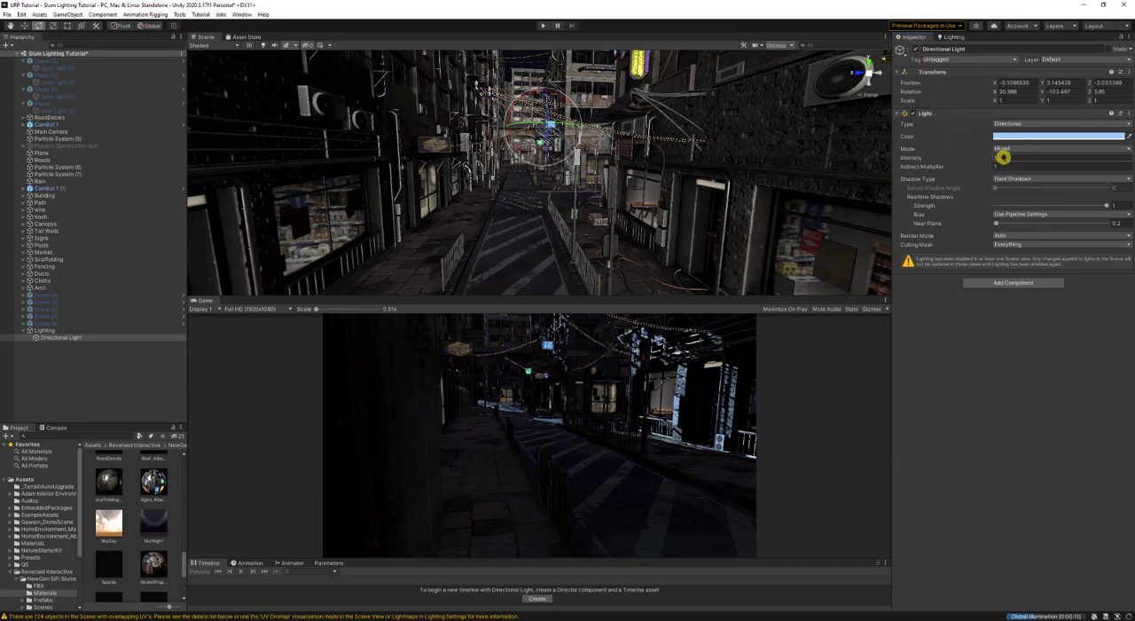
type("5")
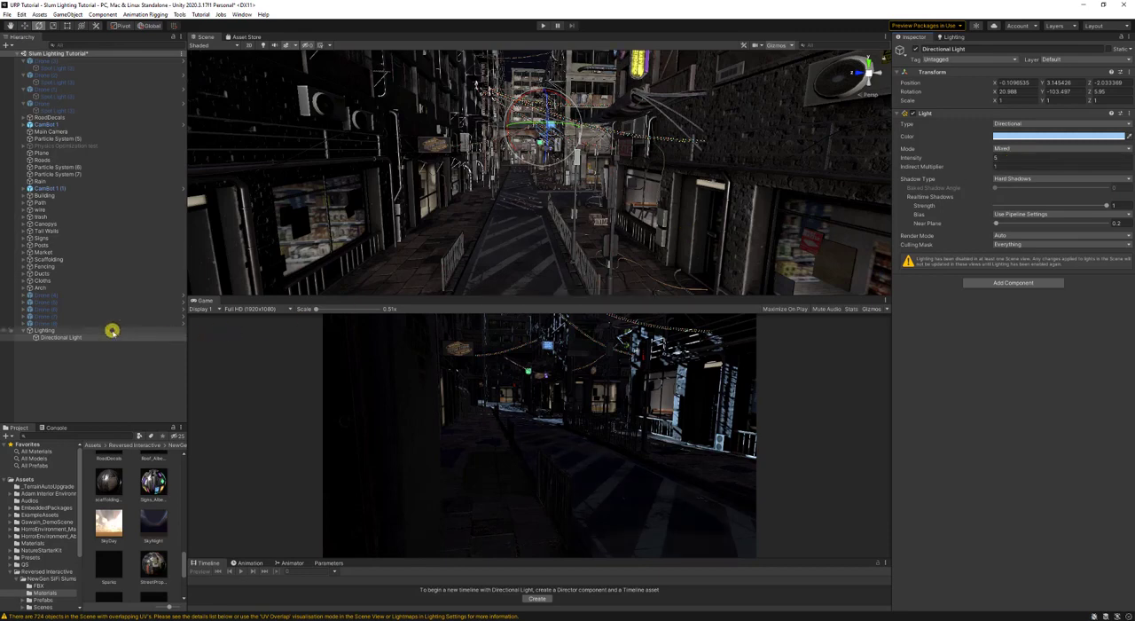
- Create an empty child object under Lighting and name it Reflections
left_click(46, 330)
right_click(47, 331)
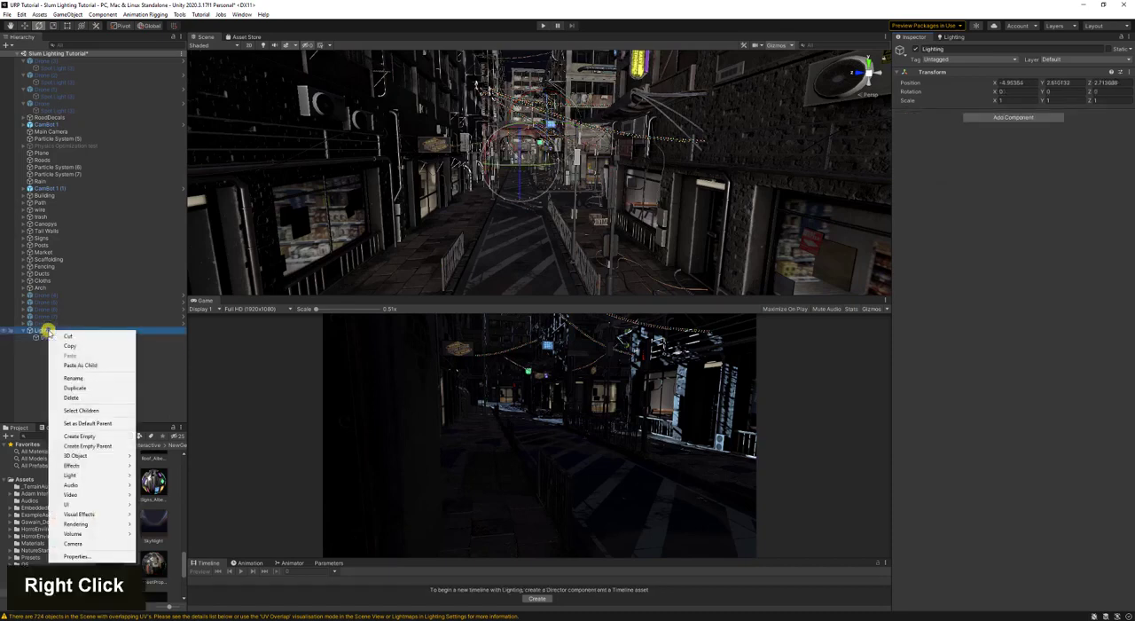
left_click(79, 436)
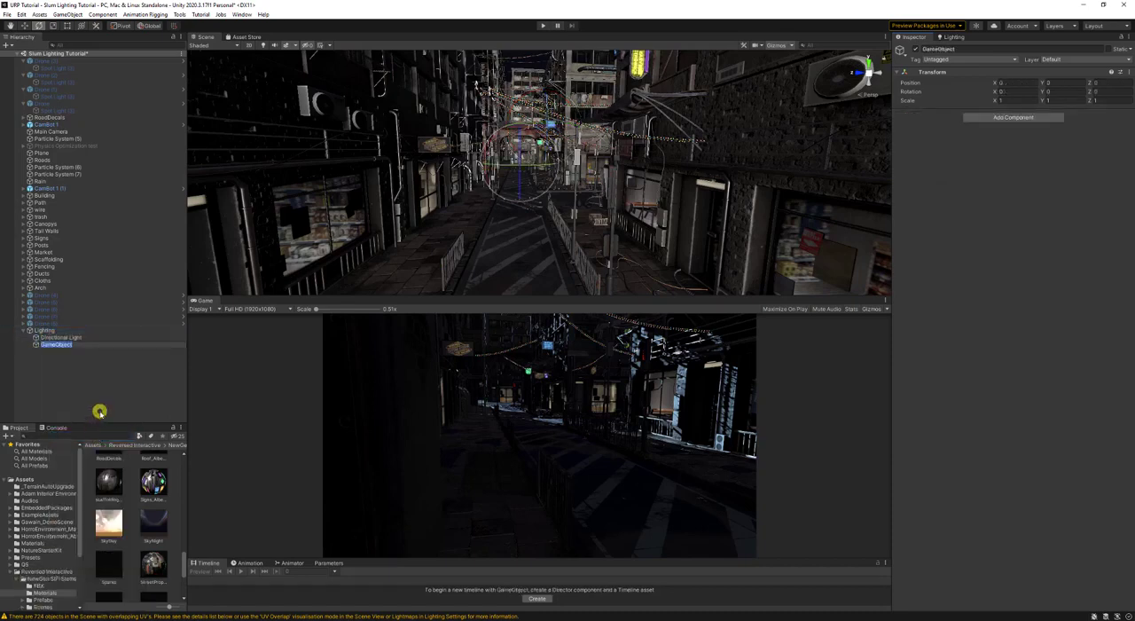
type("Reflections")
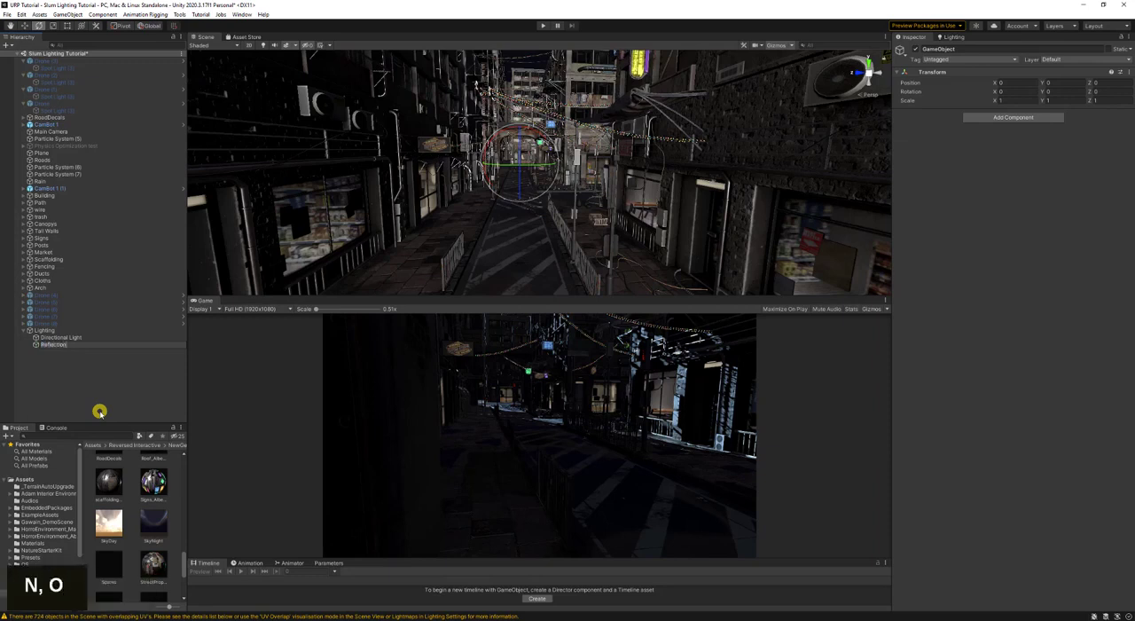
key("Return")
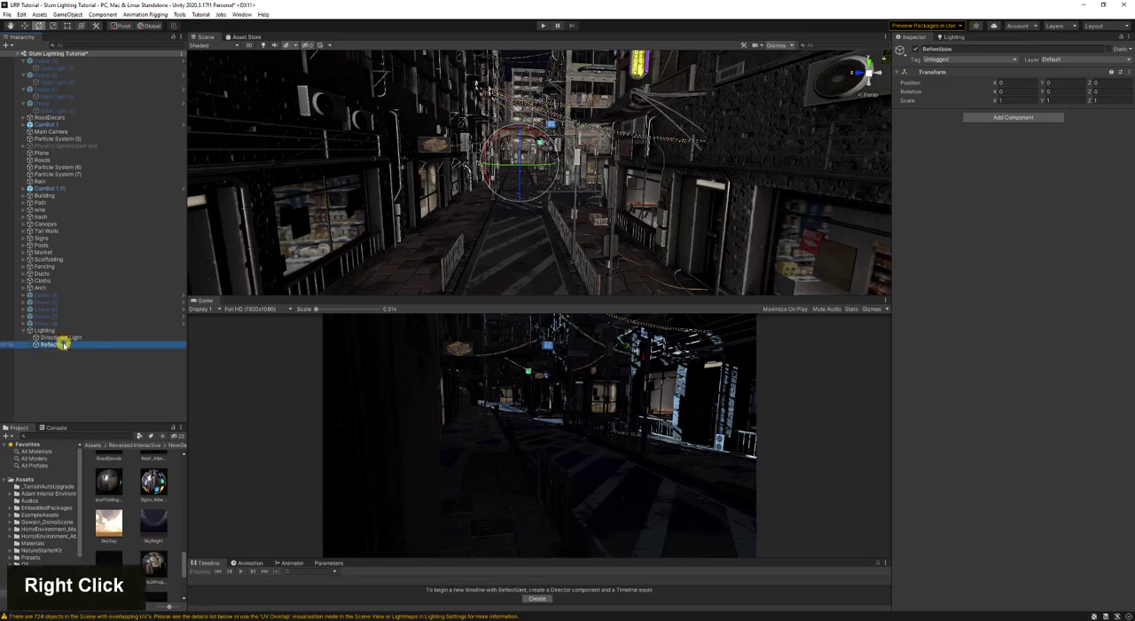
- Add a Reflection Probe as a child of the Reflections object
right_click(63, 342)
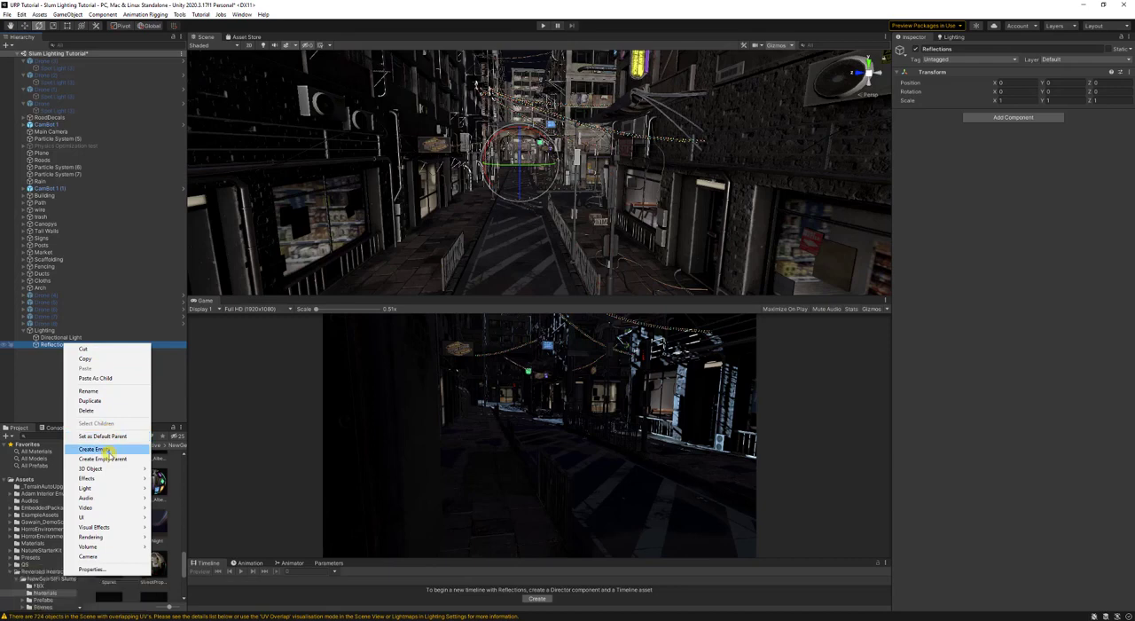
mouse_move(113, 487)
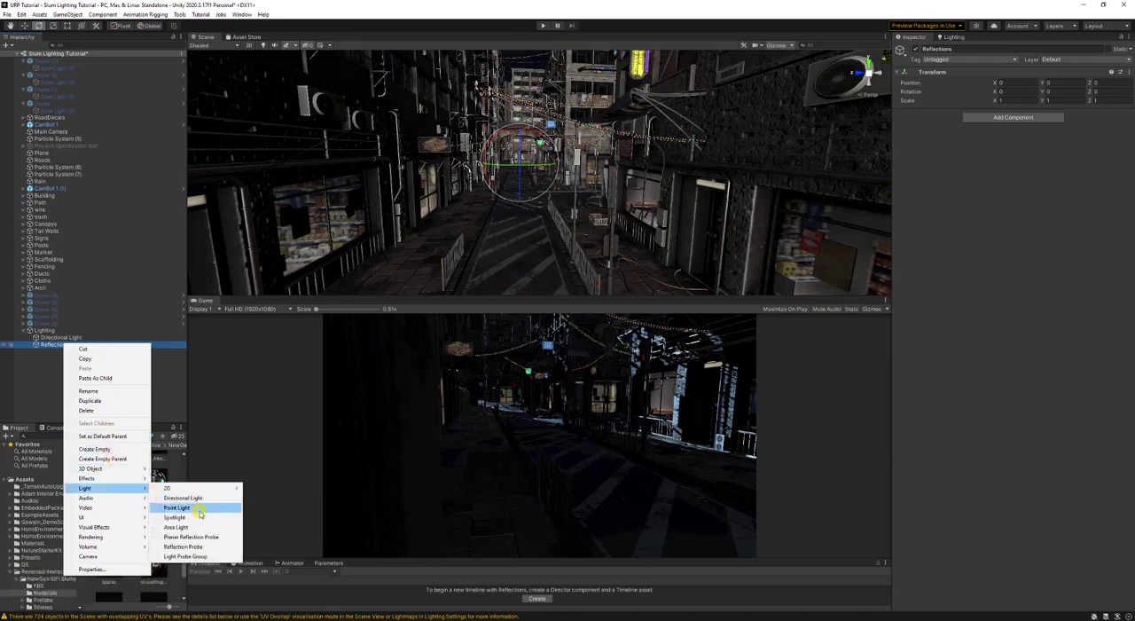
left_click(196, 547)
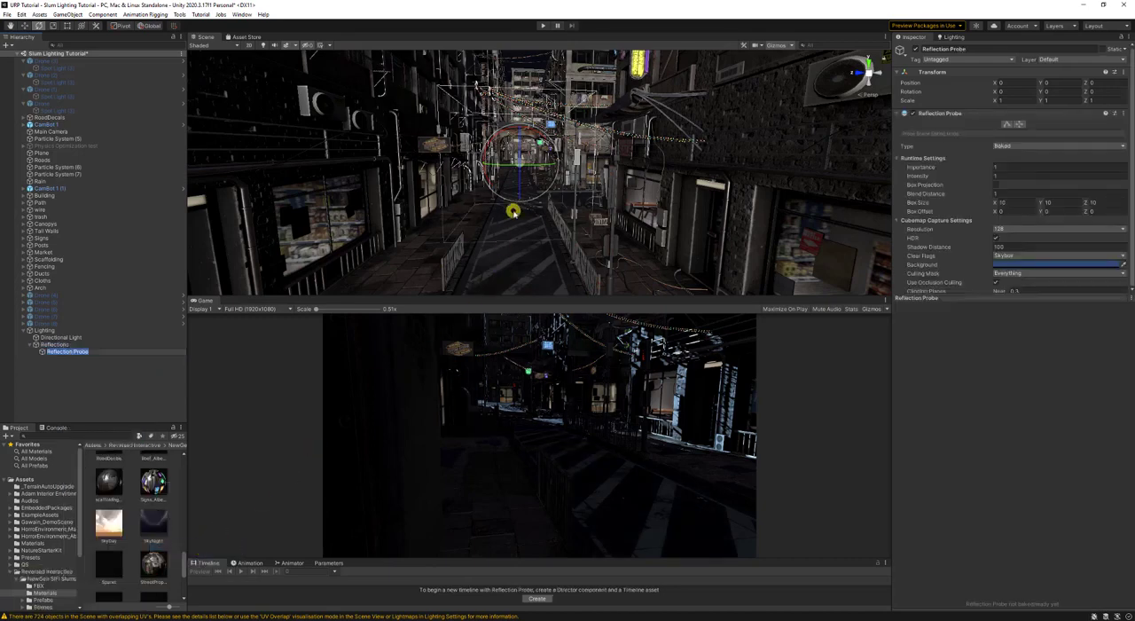
- Move the reflection probe to X -2.31 in the street and turn on editing of its box bounds
key("s")
right_click_drag(513, 212, 568, 248)
key("d")
key("w")
key("s")
key("d")
key("w")
key("w")
key("w")
left_click_drag(580, 192, 556, 241)
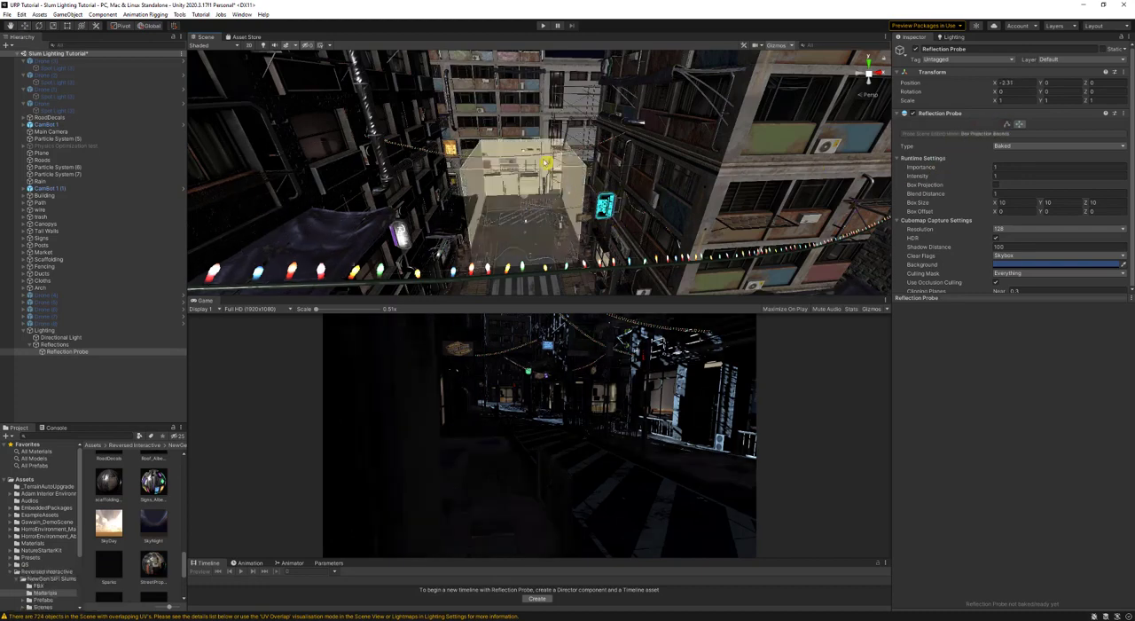
- Enlarge the reflection probe's box around the street to about X 107.7, Y 21.5, Z 68.9
left_click_drag(524, 151, 520, 51)
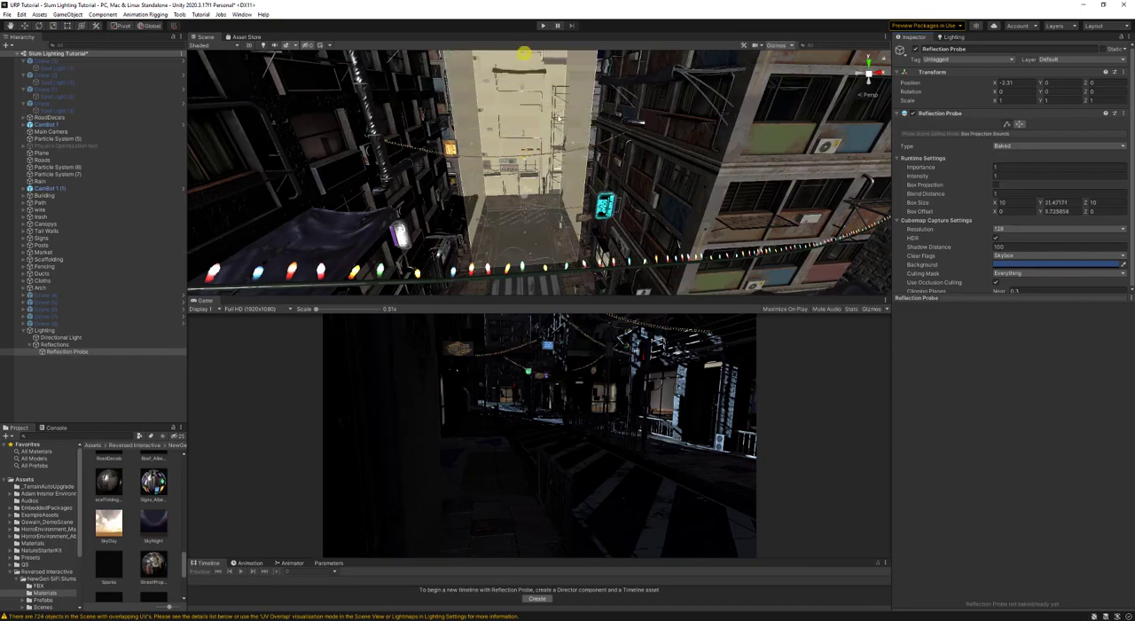
right_click_drag(520, 50, 601, 174)
key("w")
key("a")
key("w")
key("d")
key("s")
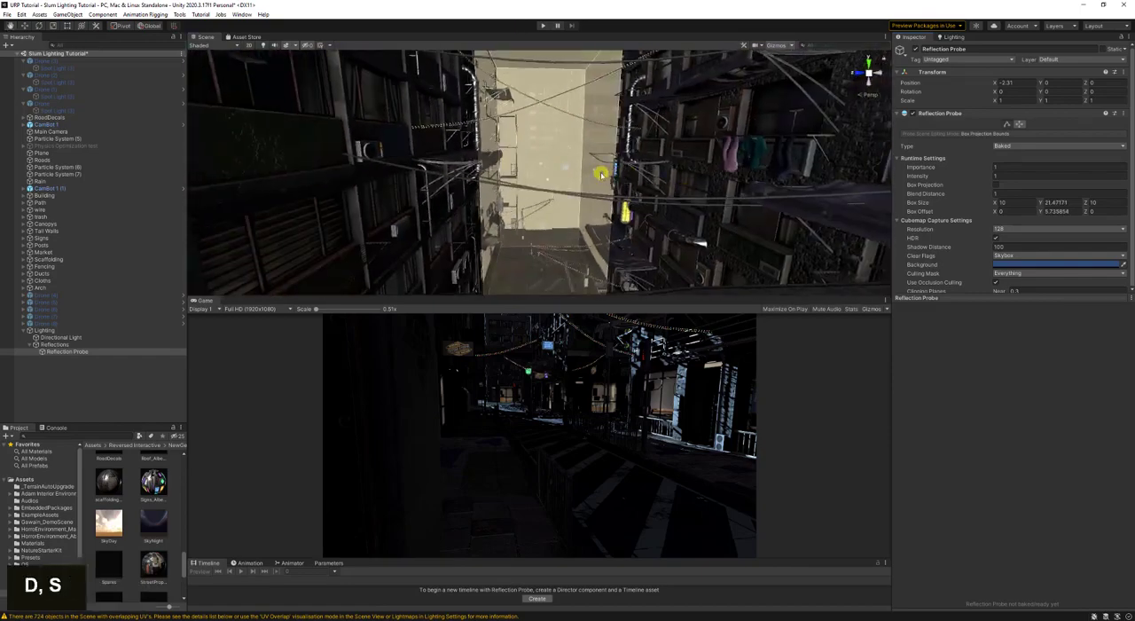
left_click_drag(594, 170, 913, 168)
left_click_drag(772, 163, 613, 106)
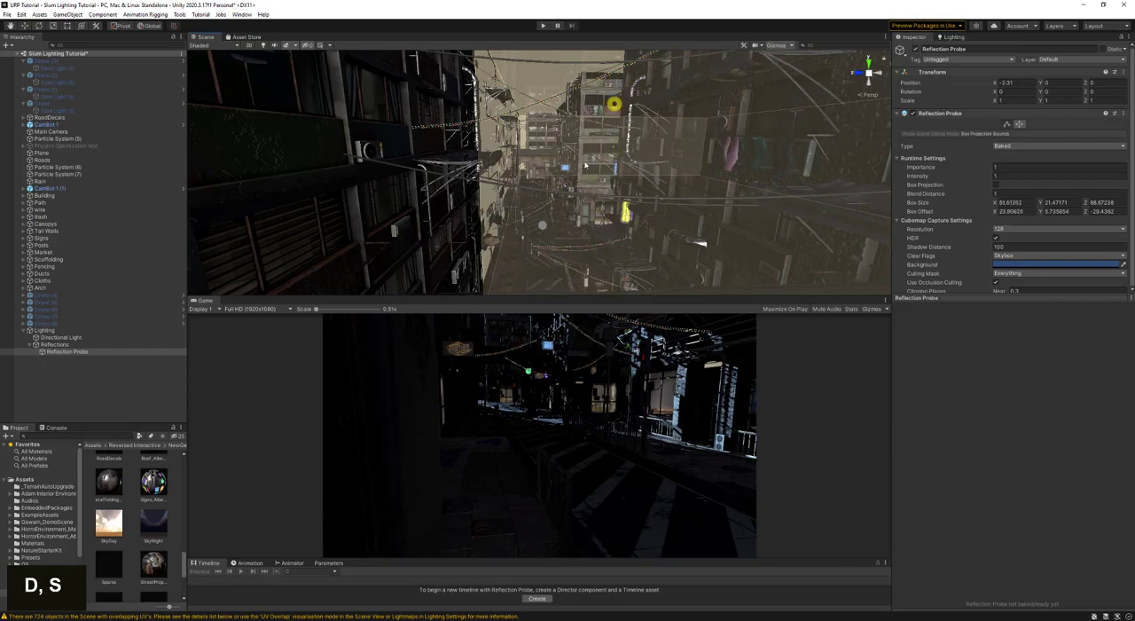
right_click_drag(613, 106, 588, 171)
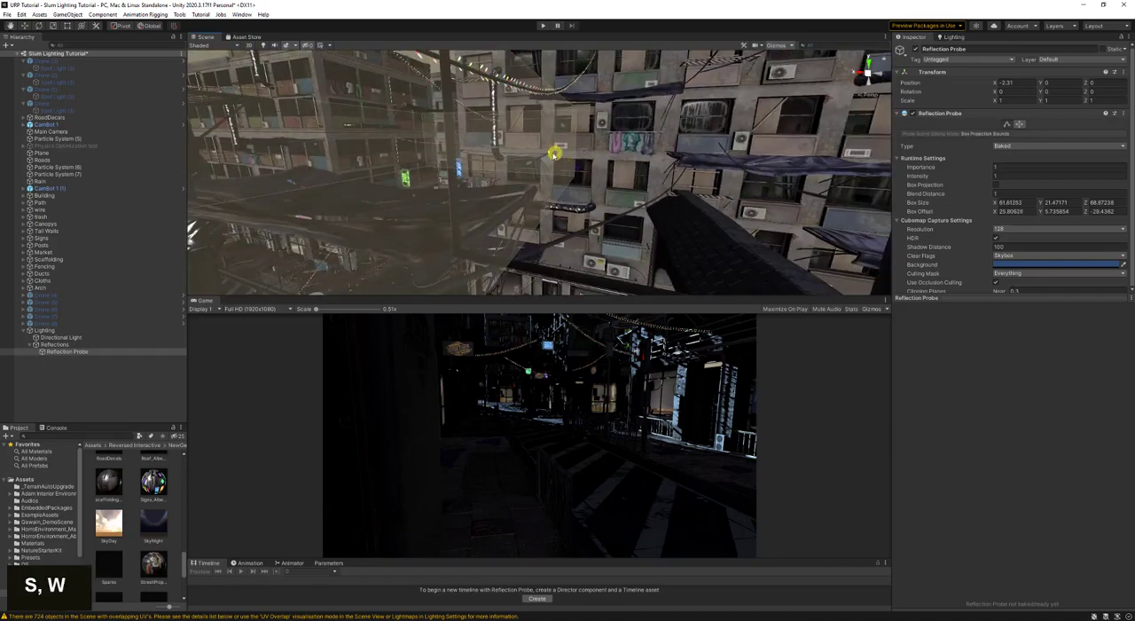
left_click_drag(550, 154, 917, 196)
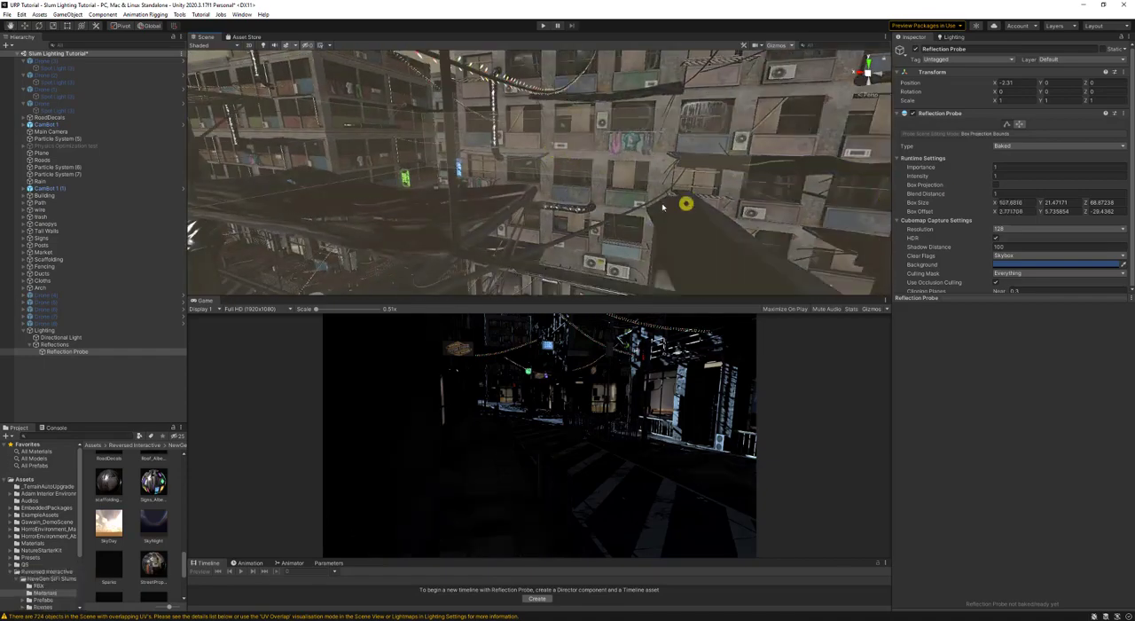
- Extend the reflection probe's box vertically to a Y size of about 58.9 to enclose the tall buildings
key("w")
right_click_drag(663, 208, 507, 177)
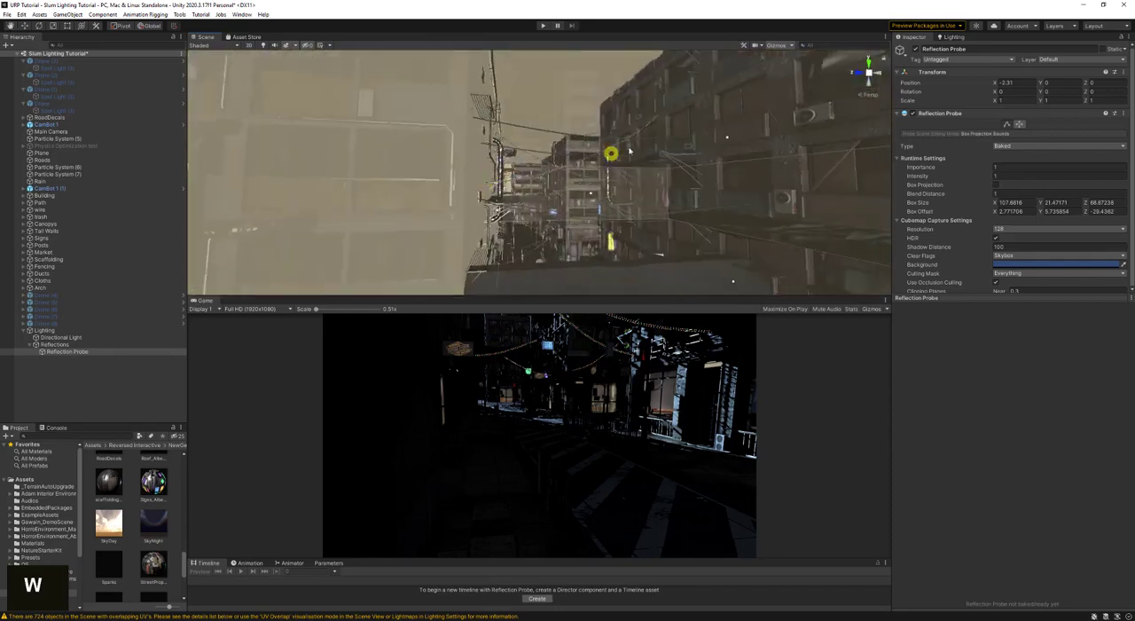
key("d")
right_click_drag(629, 151, 675, 175)
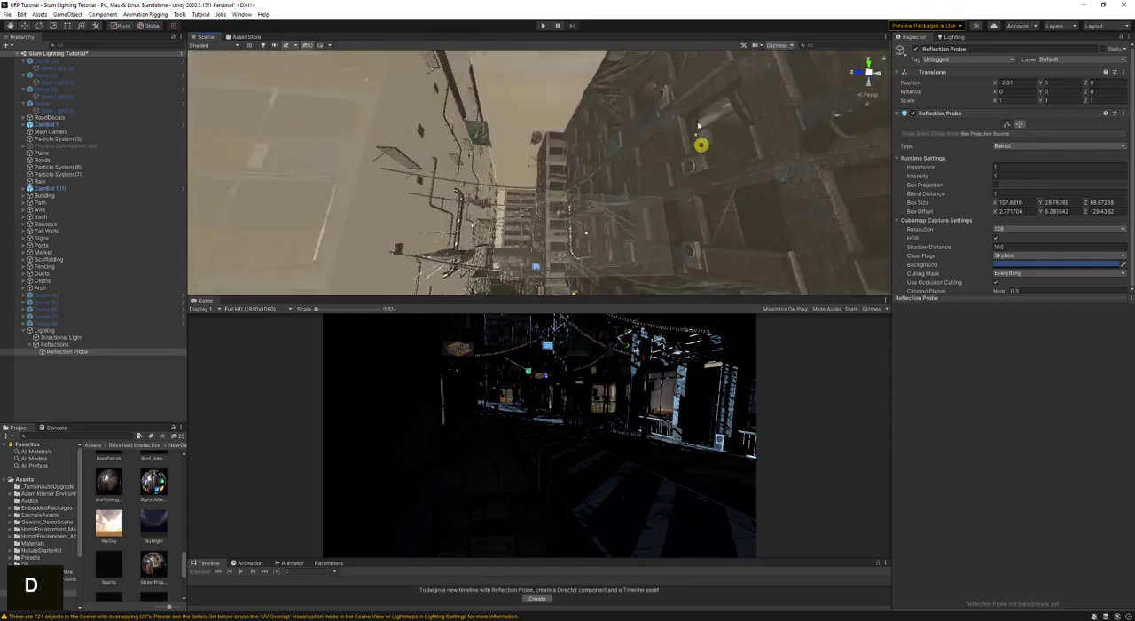
right_click_drag(664, 41, 646, 145)
key("w")
key("w")
key("s")
key("w")
right_click_drag(627, 188, 770, 161)
key("a")
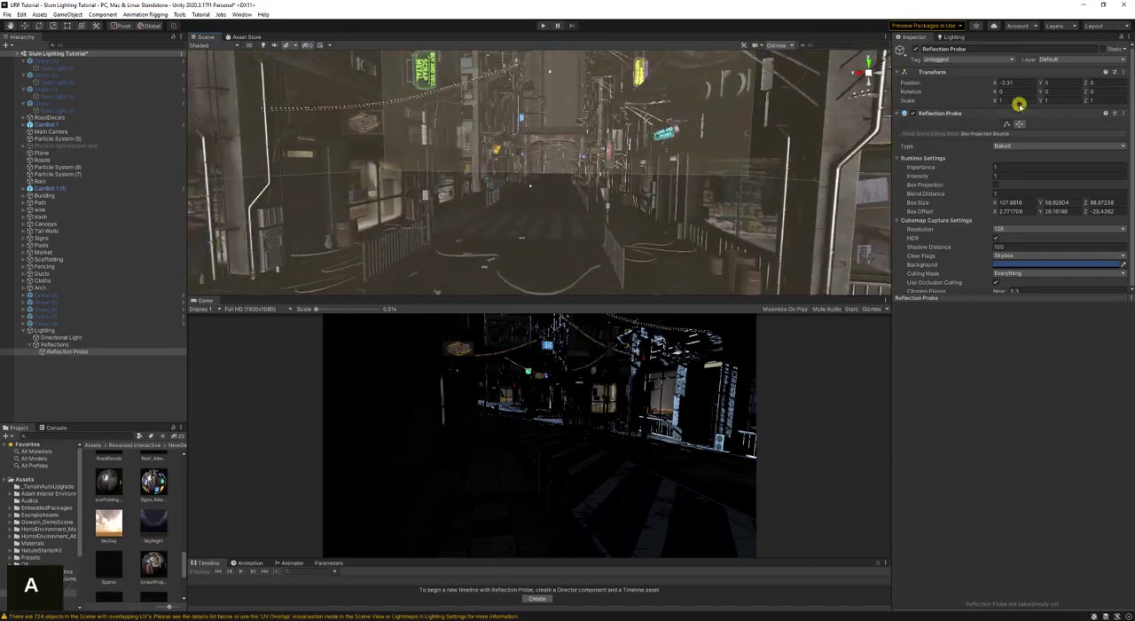
- Leave the reflection probe's bounds editing and select the BuildBottom1 (12) storefront at the street corner
left_click(1009, 124)
key("s")
right_click_drag(652, 200, 502, 213)
left_click_drag(484, 182, 692, 171)
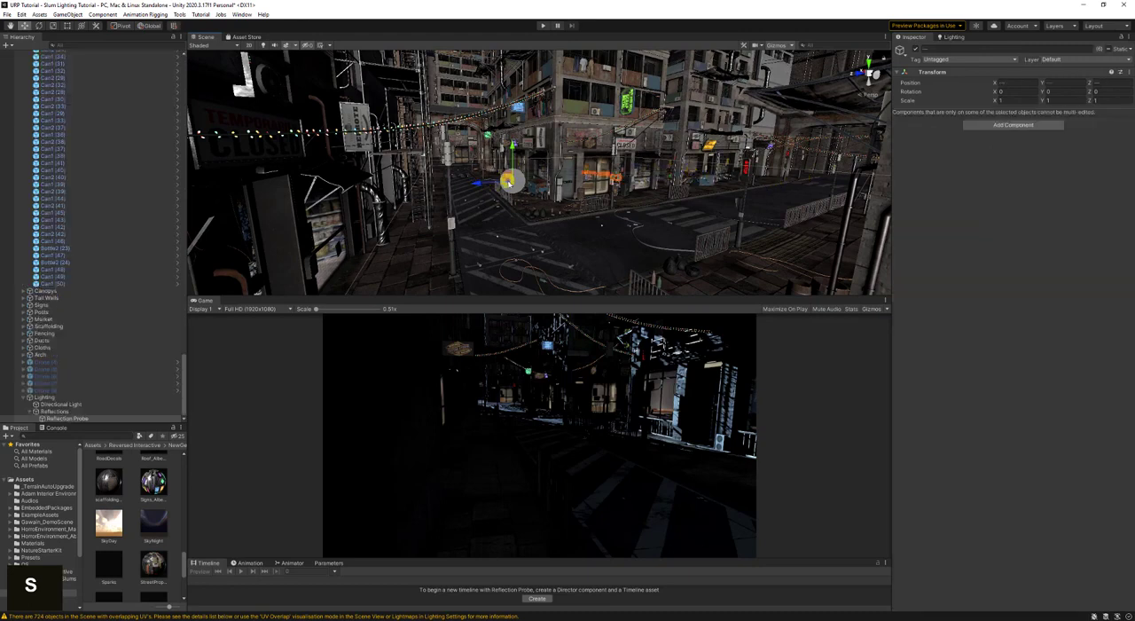
double_click(563, 190)
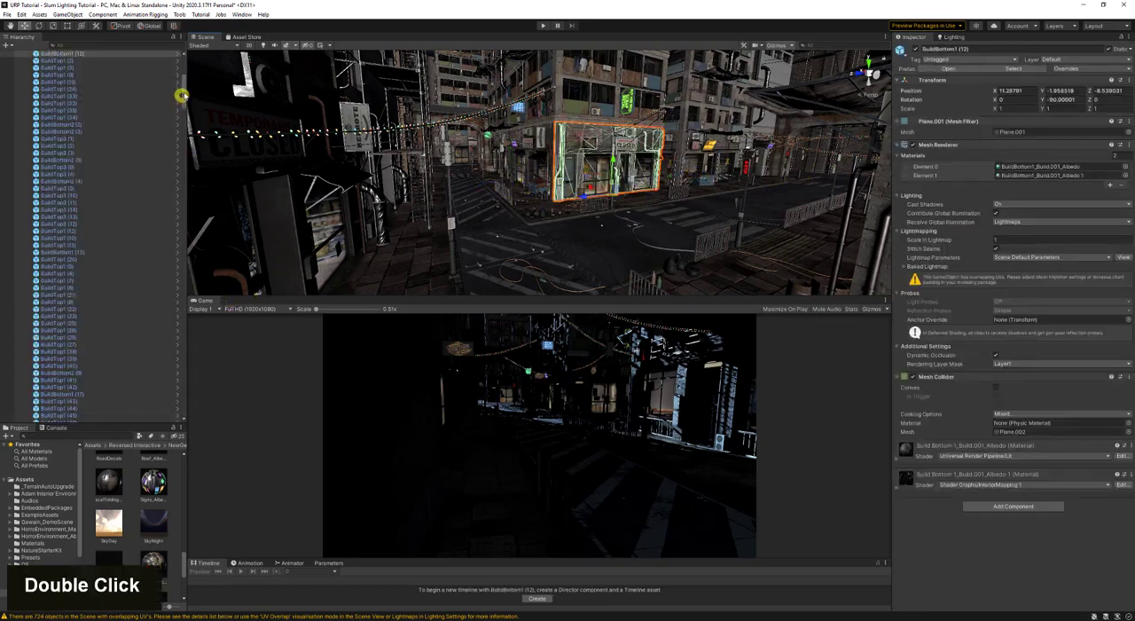
- Select the reflection probe under Reflections and move it along the street to about Z -12.4
left_click_drag(181, 95, 213, 429)
left_click(111, 412)
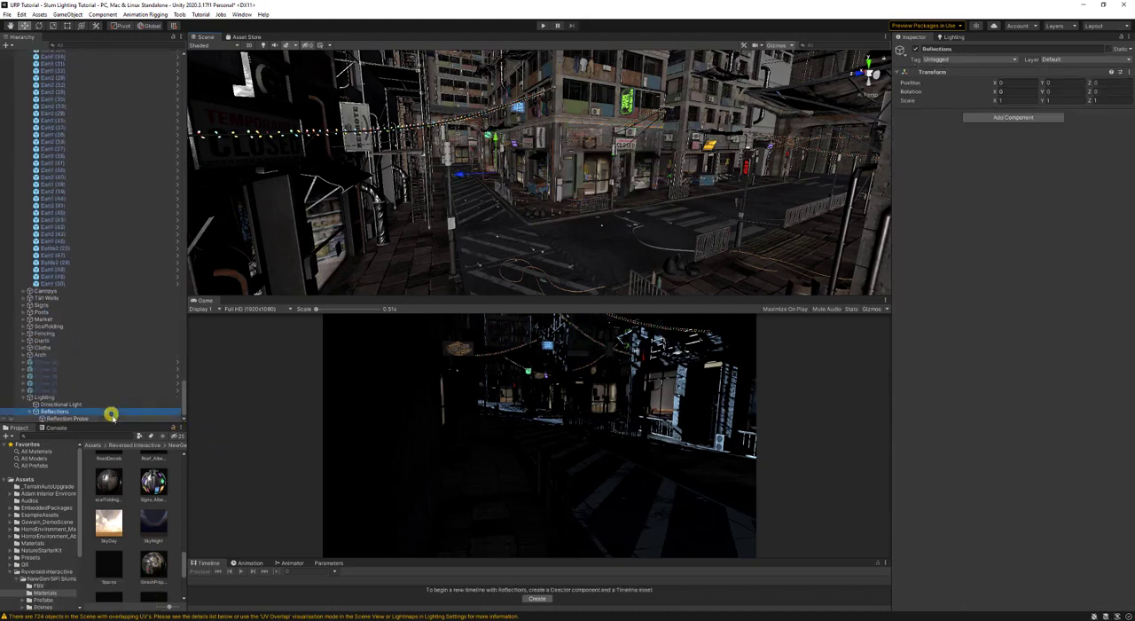
left_click(111, 418)
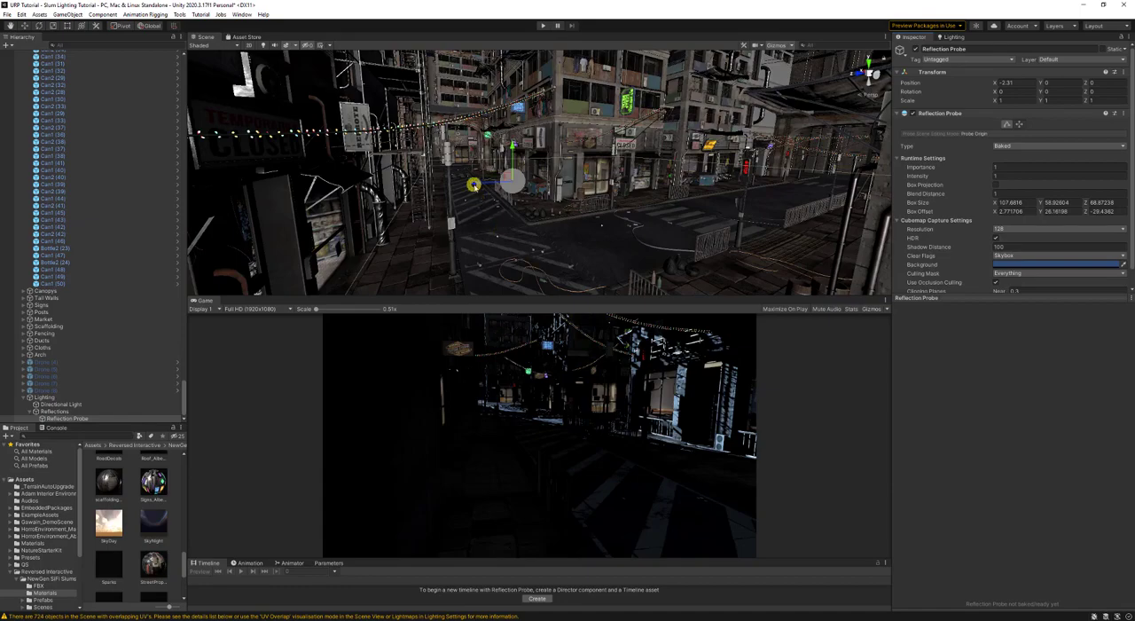
left_click_drag(480, 184, 702, 181)
key("s")
right_click_drag(703, 182, 560, 172)
key("a")
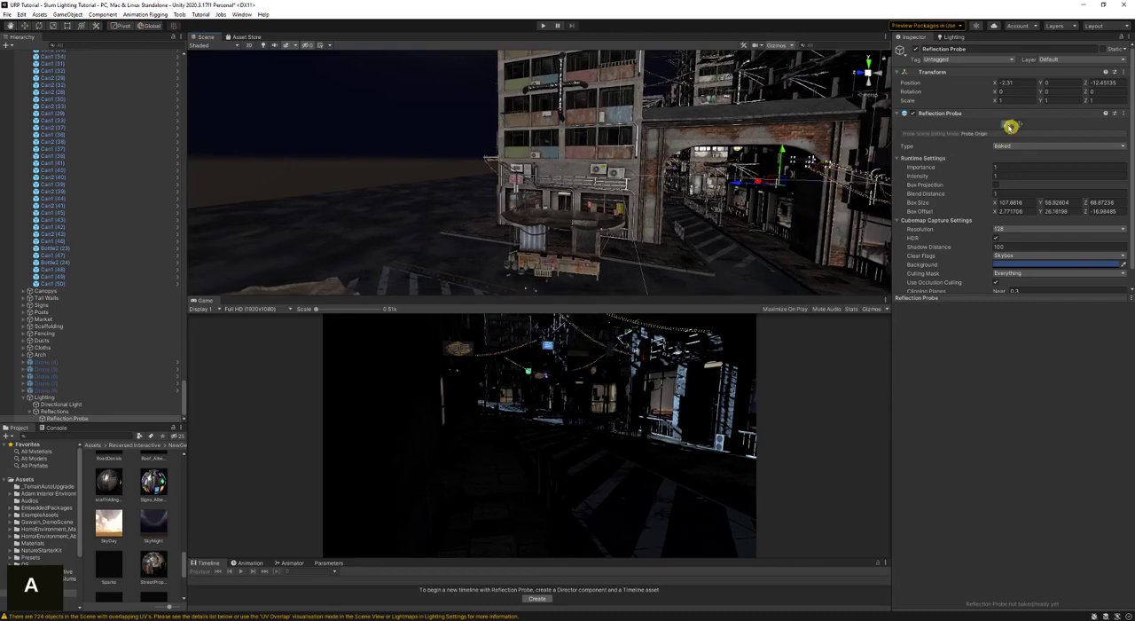
- Edit the reflection probe's box bounds and extend the box along the street to a Z size of about 100.3
left_click(1011, 125)
key("d")
right_click_drag(679, 177, 1012, 286)
key("d")
key("a")
key("w")
key("w")
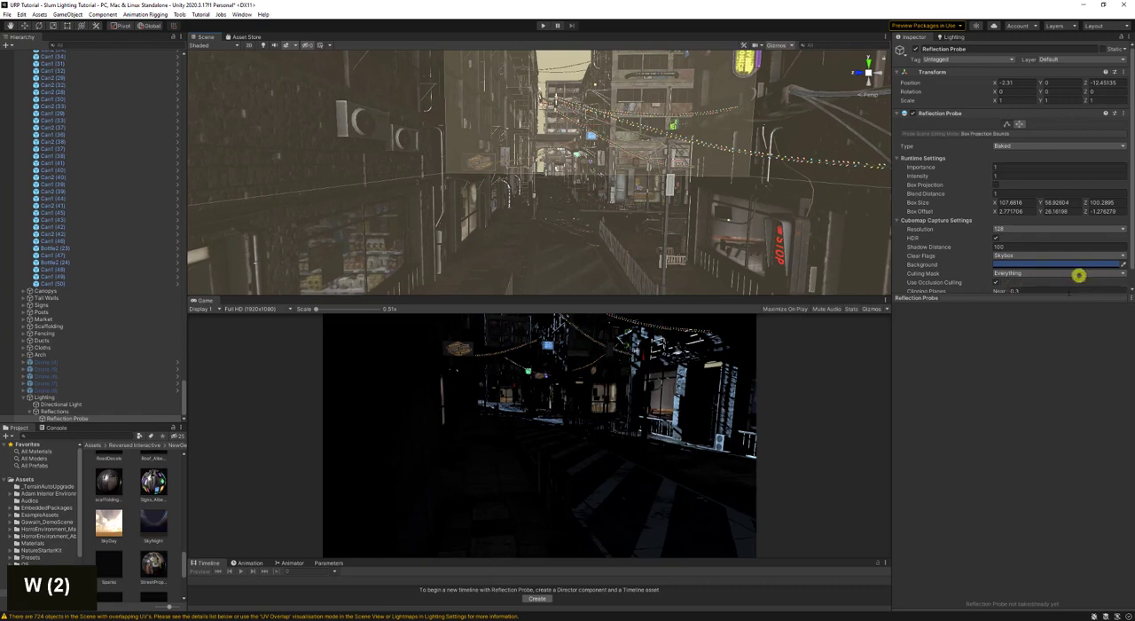
- Enable box projection on the reflection probe and bake it
left_click(1062, 298)
left_click(1036, 314)
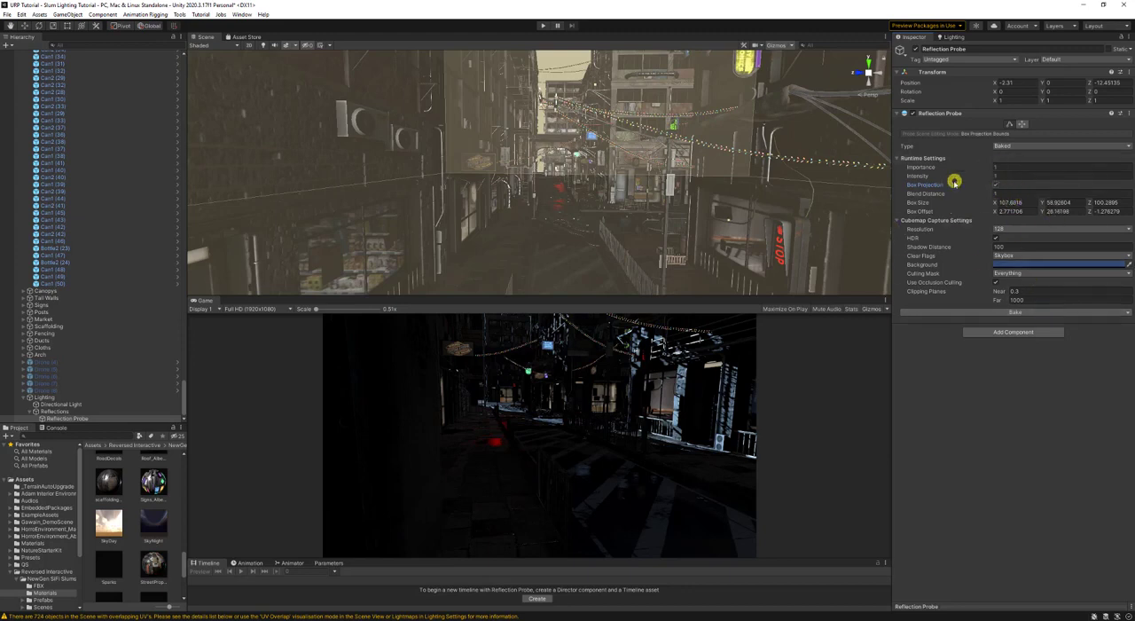
- Try a higher intensity on the reflection probe and undo the change
left_click_drag(928, 177, 983, 187)
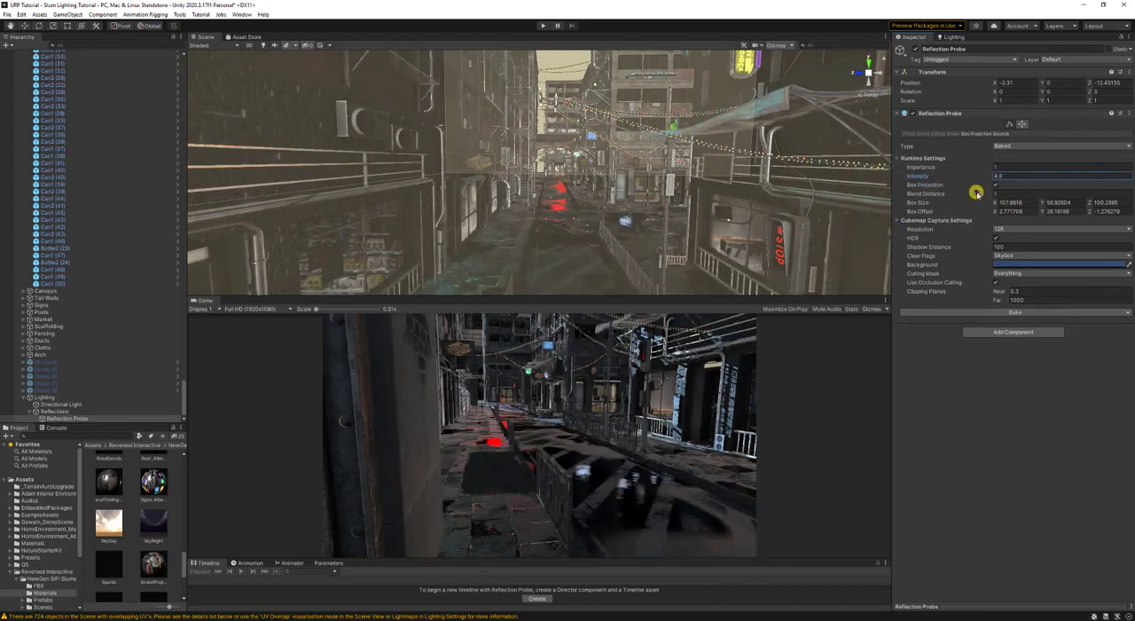
key("ctrl+z")
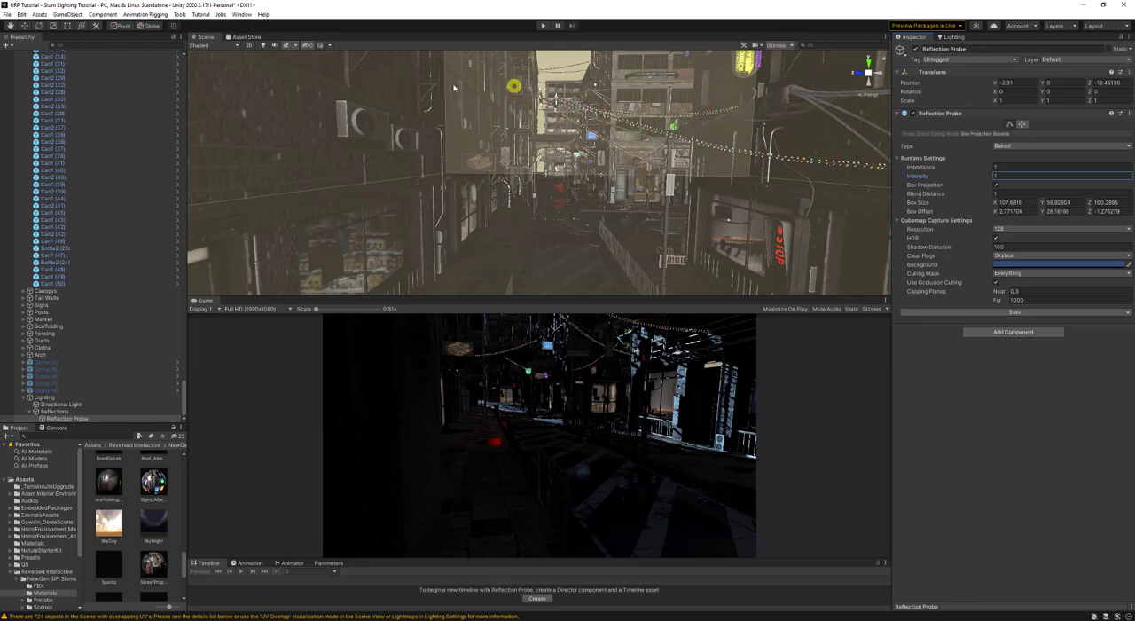
- Set the reflection probe's shadow distance to 50 and bake the probe again
double_click(1050, 250)
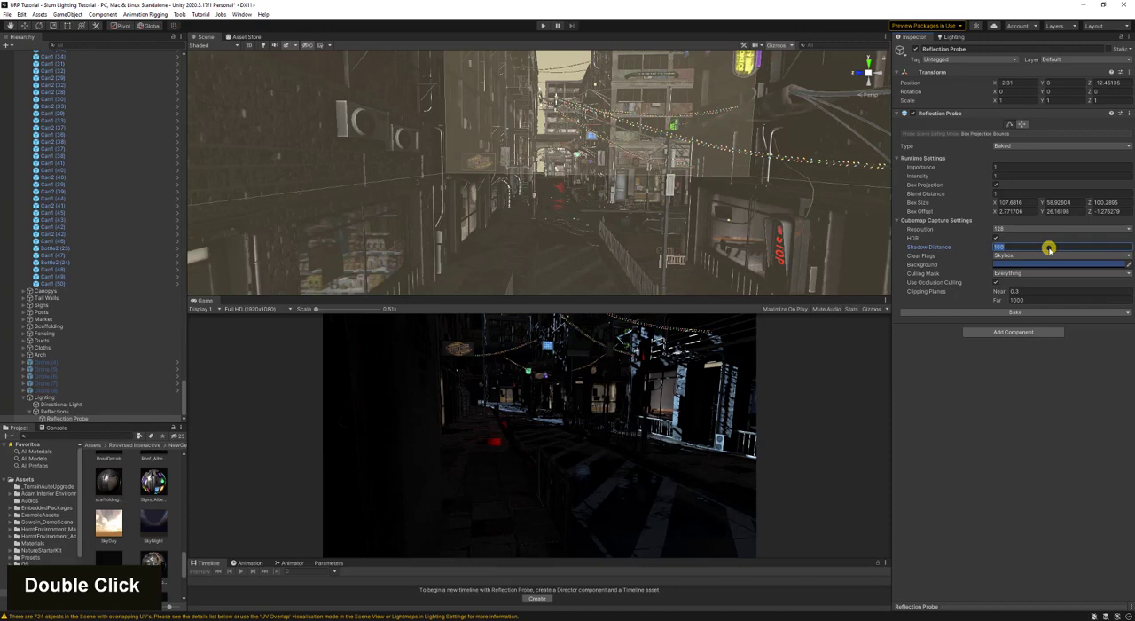
type("50")
key("Return")
key("Return")
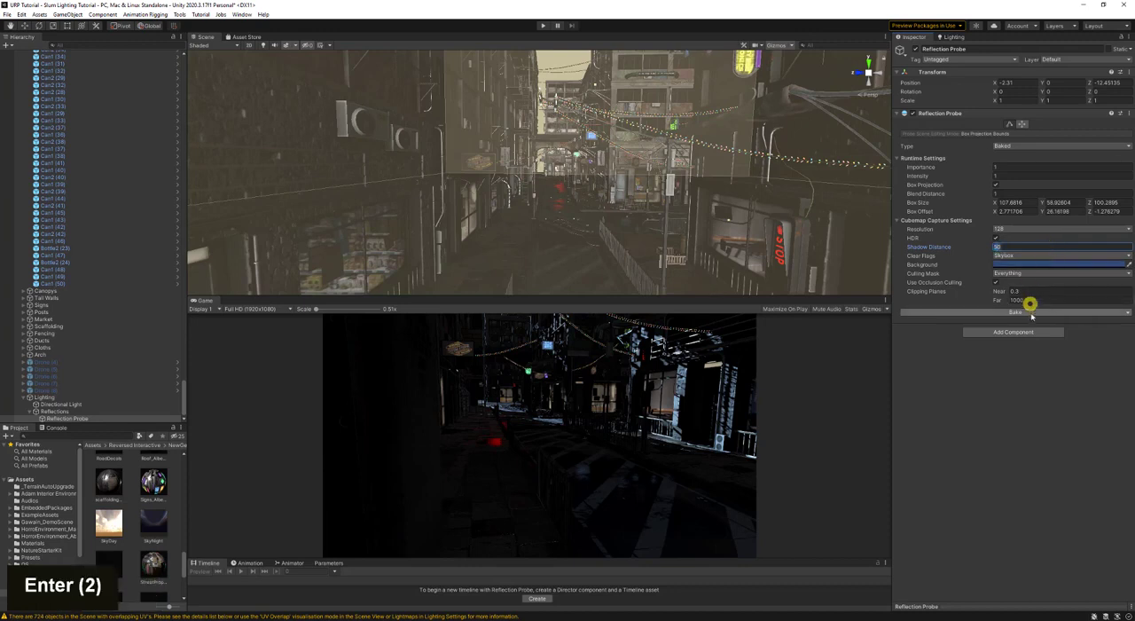
left_click(1031, 314)
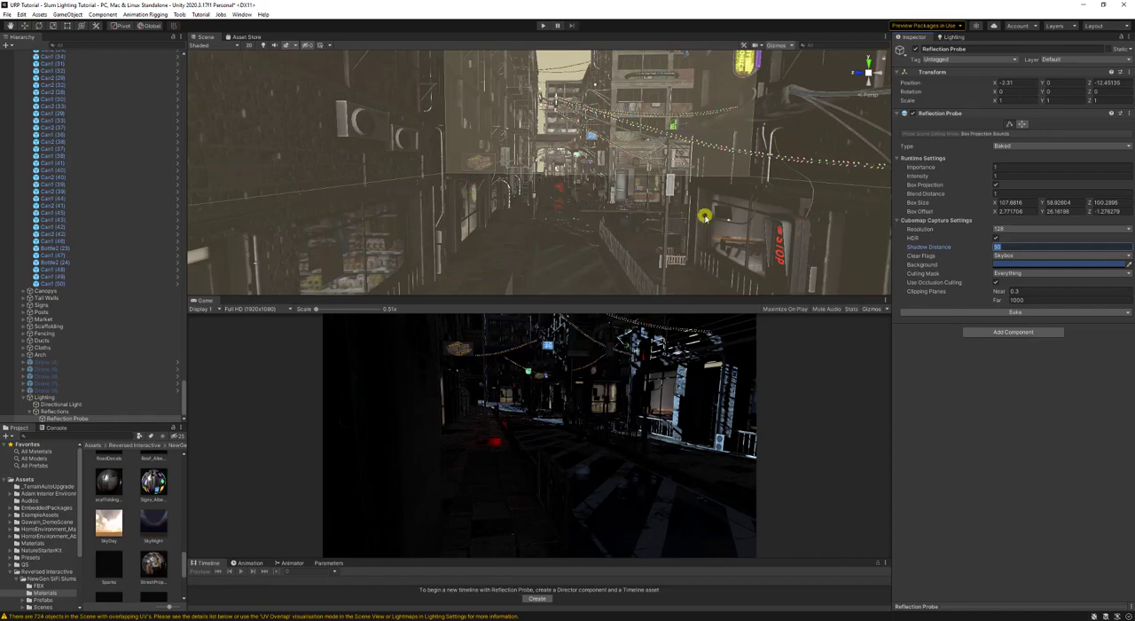
- Hide the Scene view gizmos and inspect the baked reflection probe sphere in the street
key("w")
right_click_drag(703, 215, 829, 209)
key("d")
key("w")
key("w")
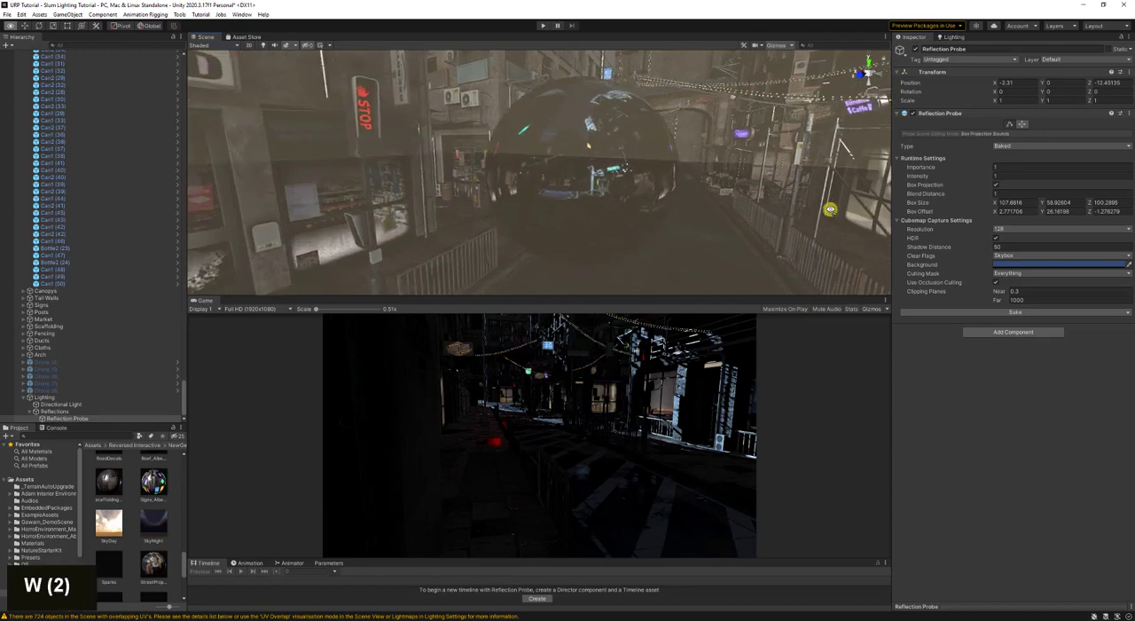
left_click(778, 46)
key("d")
right_click_drag(732, 138, 562, 131)
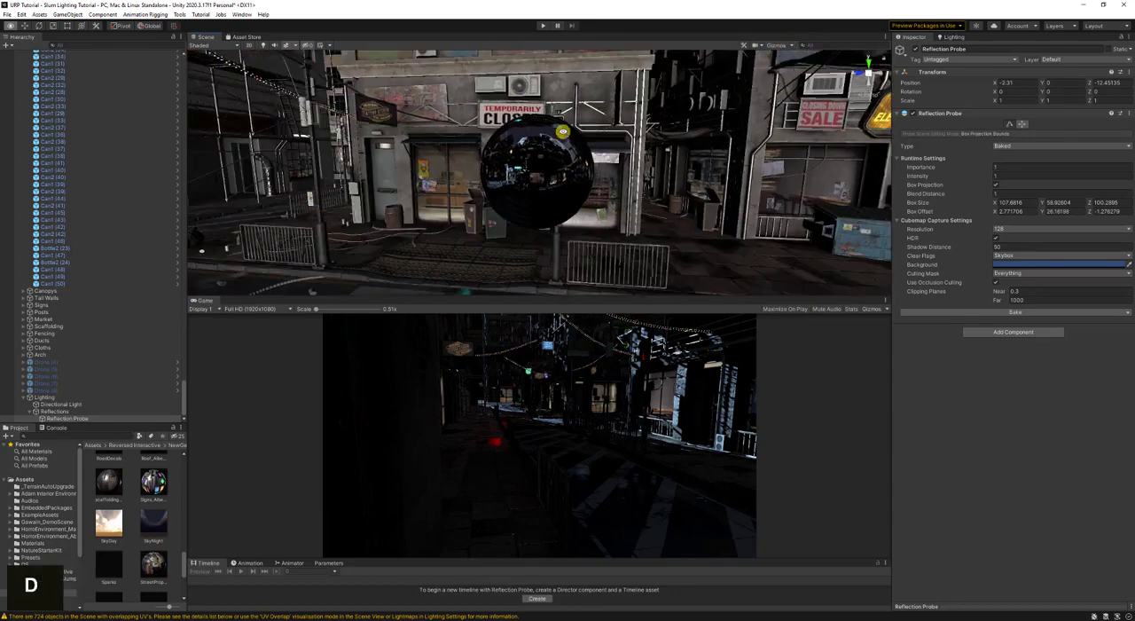
key("a")
- Turn on scene lighting in the Scene view and move in close to the reflection probe sphere
right_click_drag(341, 162, 573, 142)
key("d")
key("a")
left_click(274, 45)
key("w")
key("w")
key("w")
key("w")
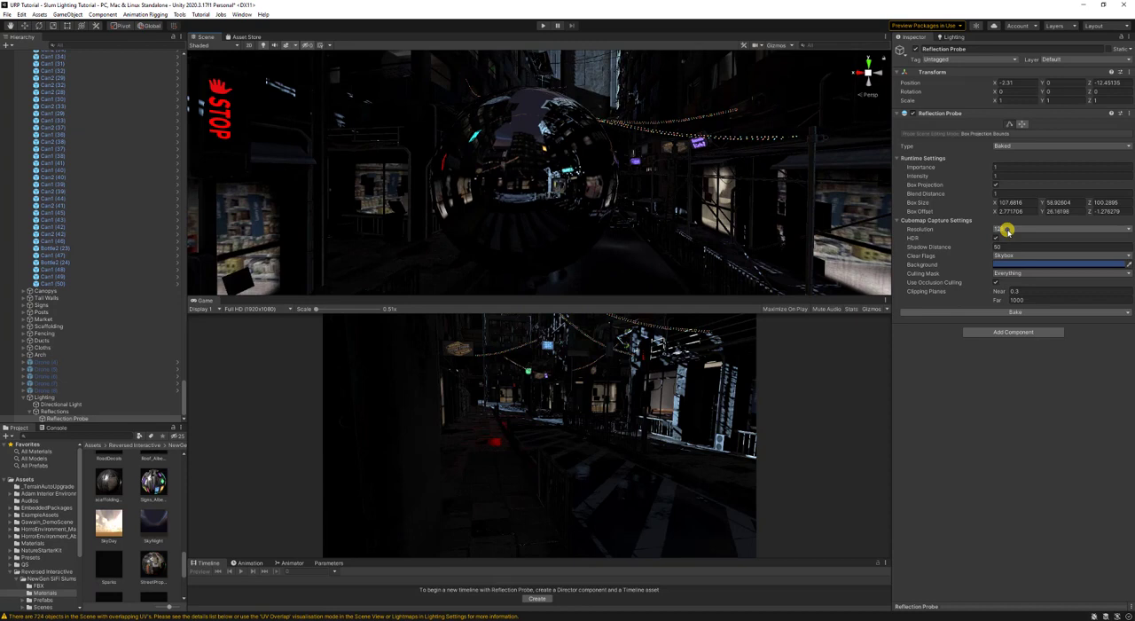
- Set the reflection probe's cubemap resolution to 256 and rebake the probe
left_click(1007, 231)
left_click(1018, 274)
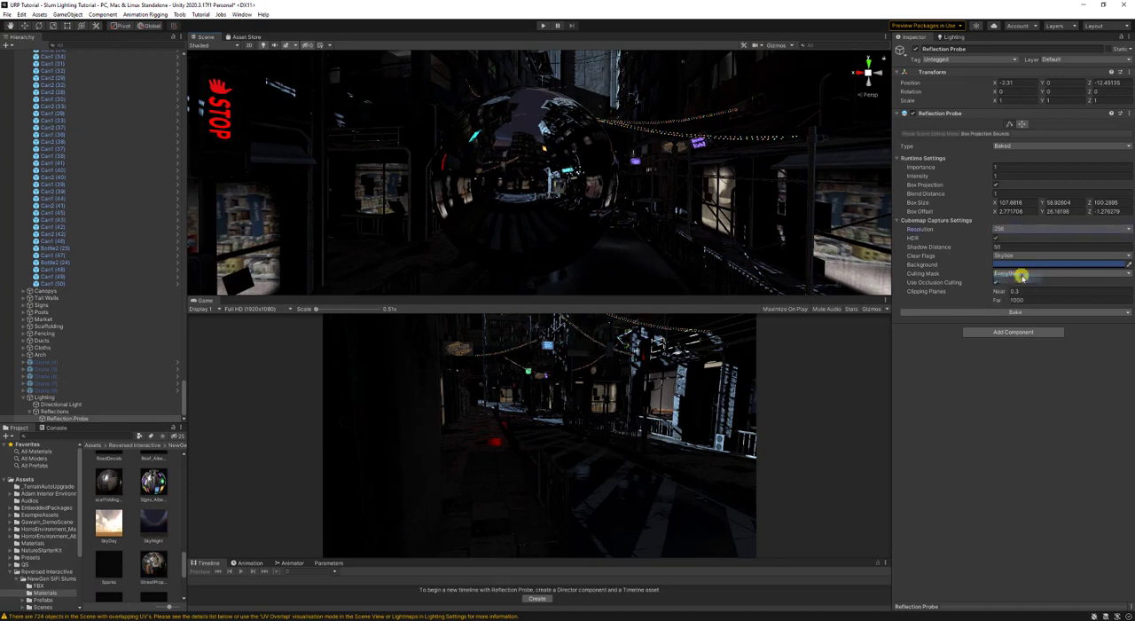
left_click(1060, 311)
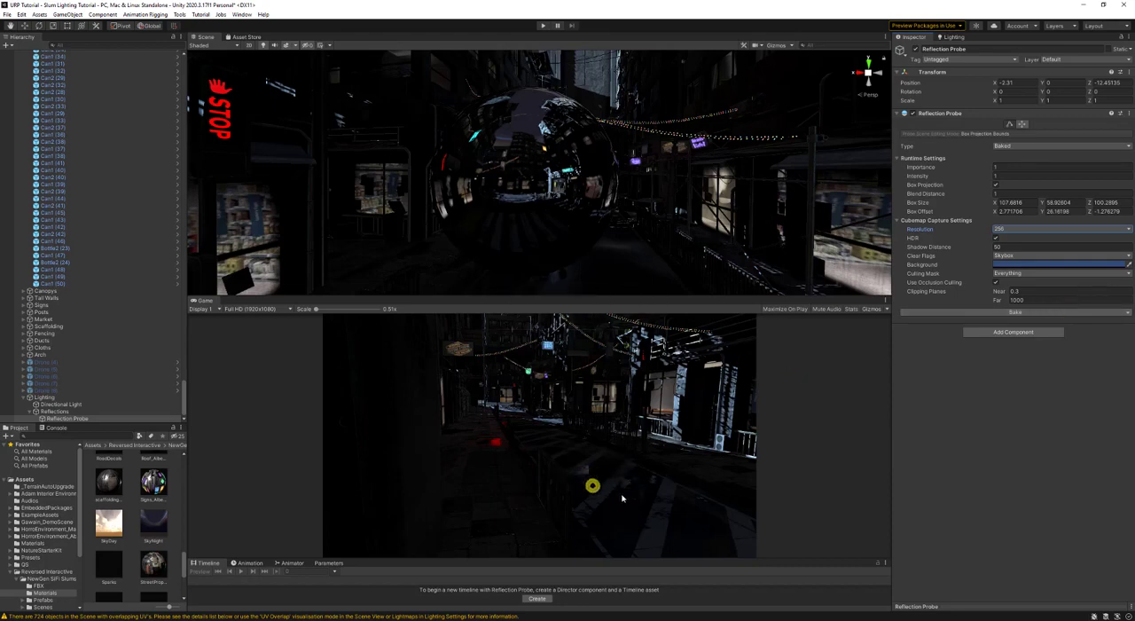
- Examine how sharp the neon sign reflections look on the street surface
right_click_drag(644, 186, 430, 336)
key("w")
key("a")
key("a")
key("s")
key("w")
key("d")
key("w")
key("s")
- Raise the reflection probe's cubemap resolution to 1024 and rebake the probe
left_click(1016, 229)
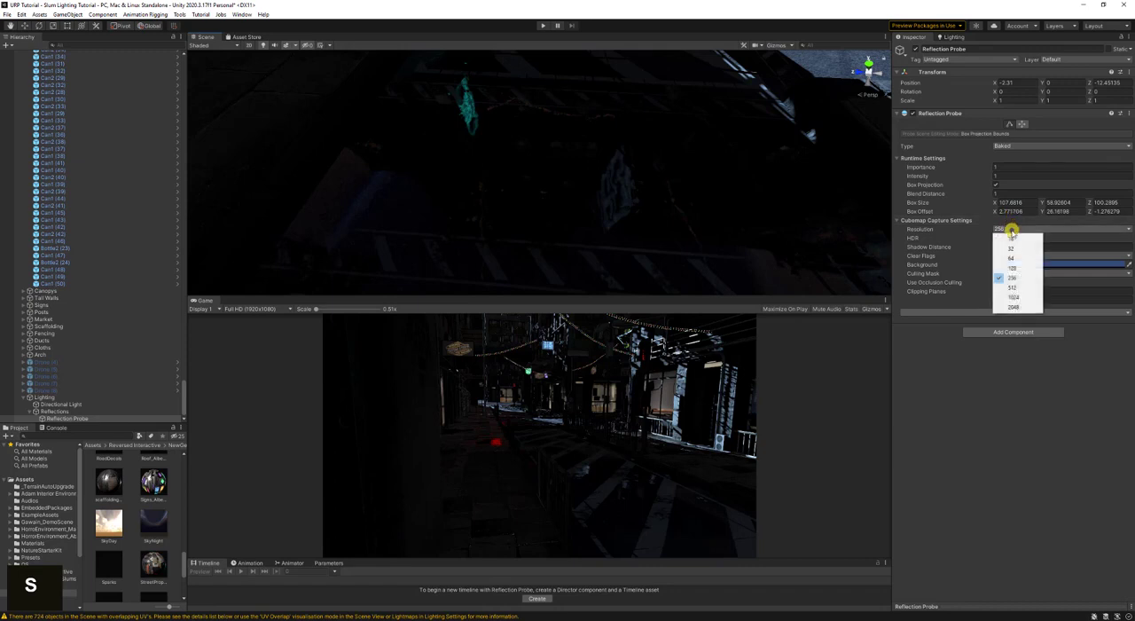
double_click(1026, 298)
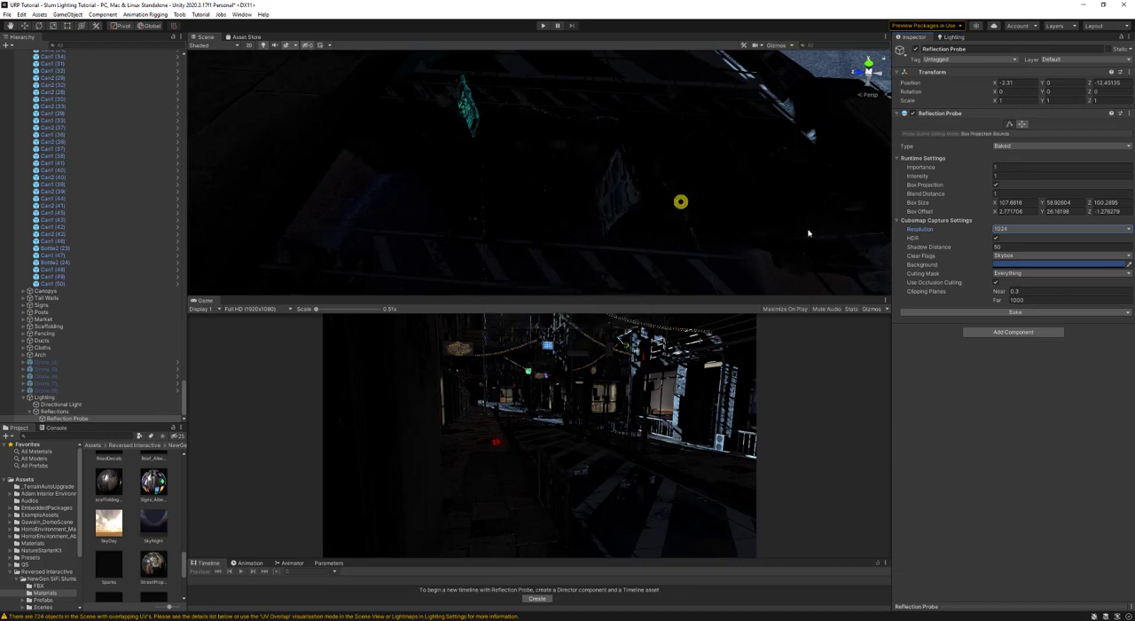
- Set the reflection probe's cubemap resolution back to 128 and rebake the probe
left_click(1023, 229)
left_click(1021, 269)
double_click(1023, 311)
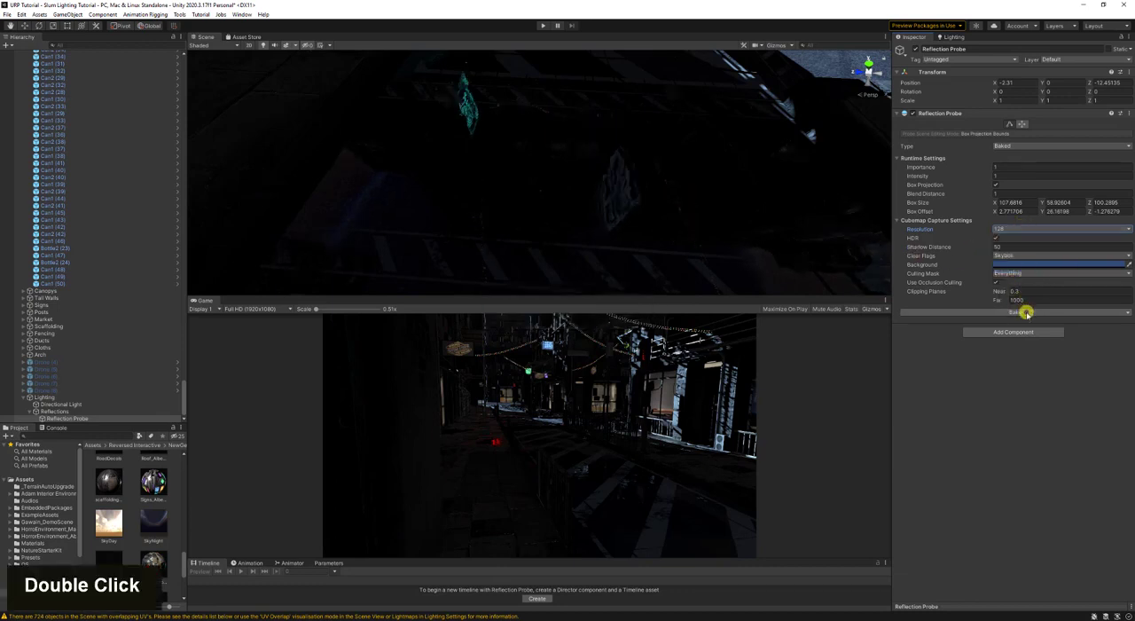
- Save the scene and look over the baked reflections along the street and storefronts
right_click_drag(641, 217, 675, 185)
key("s")
key("ctrl+s")
key("s")
key("d")
key("w")
key("a")
right_click_drag(675, 185, 542, 196)
key("a")
key("w")
key("w")
key("a")
key("s")
- Set the directional light's intensity to 2 and save the scene
left_click(62, 403)
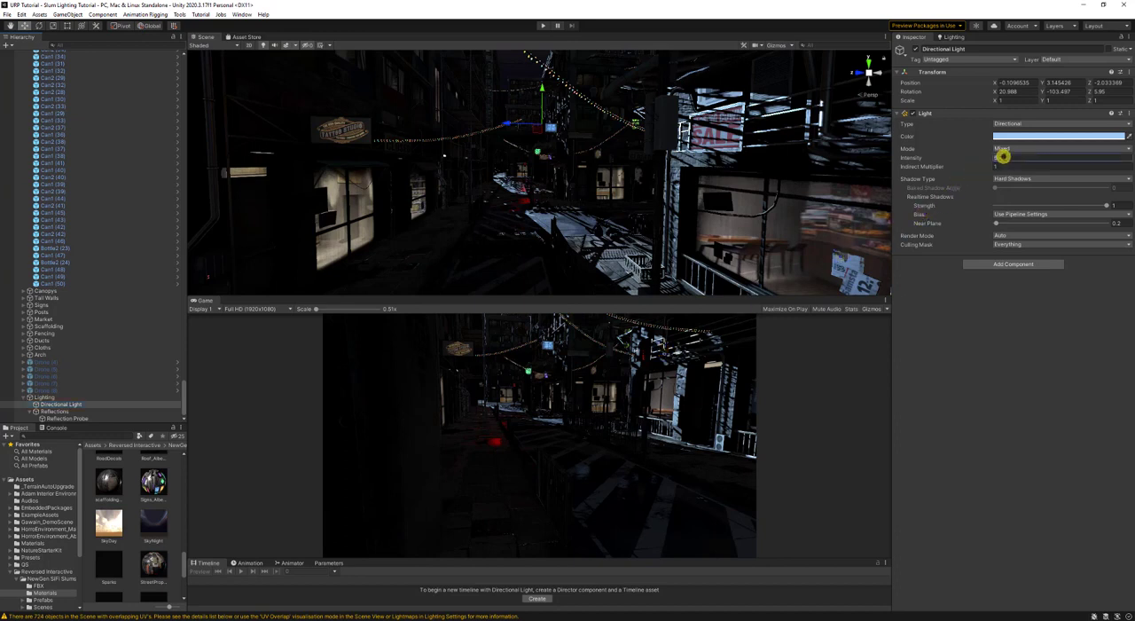
left_click(1001, 157)
type("2")
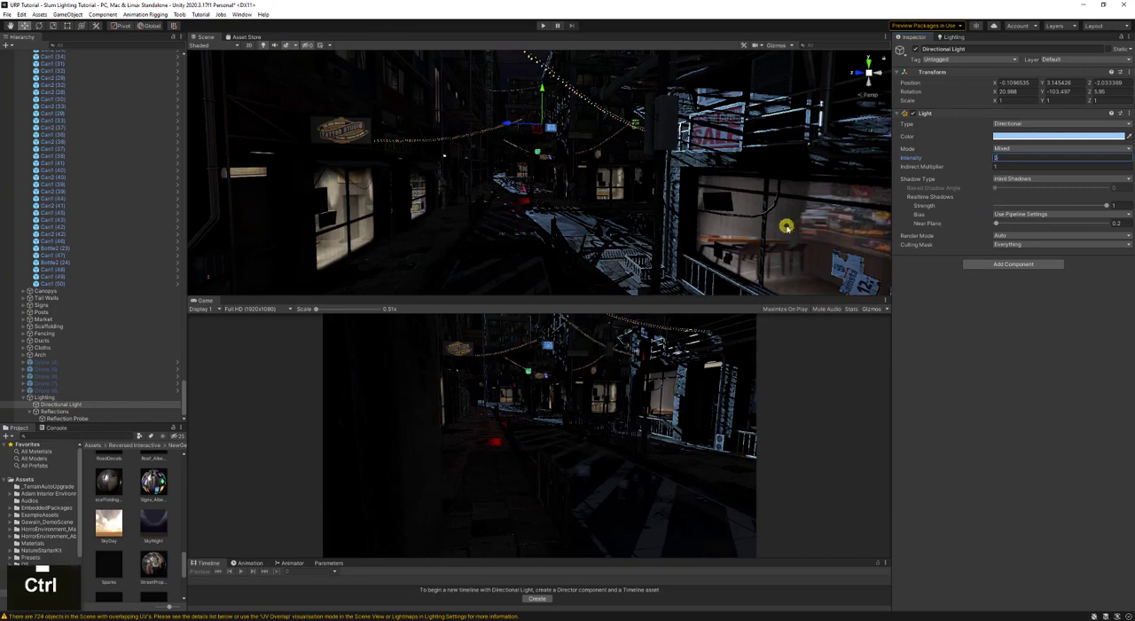
key("ctrl+s")
- In the scene's lightmapping settings, set the maximum bounces to 4 and the minimum bounces to 3
left_click(946, 39)
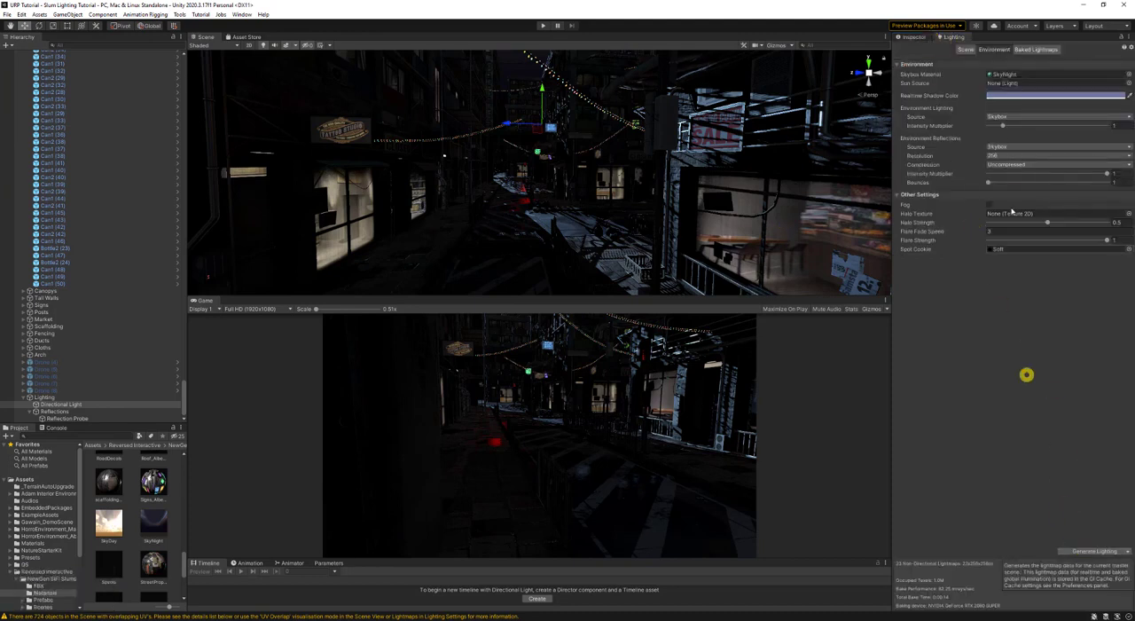
left_click(971, 49)
left_click(1016, 211)
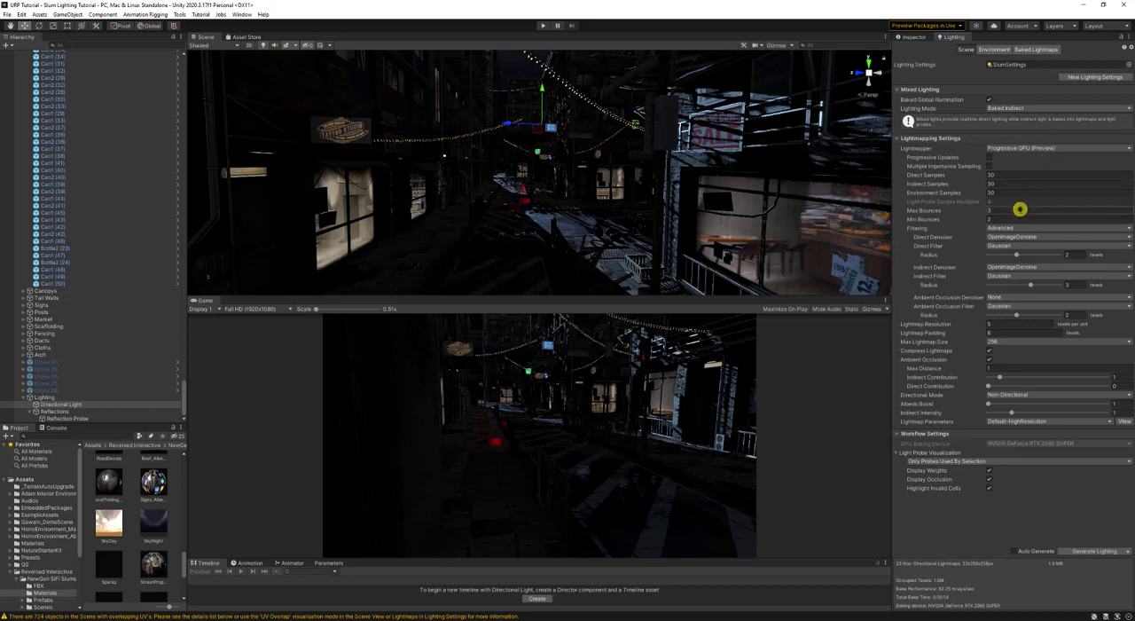
type("4")
left_click(1009, 218)
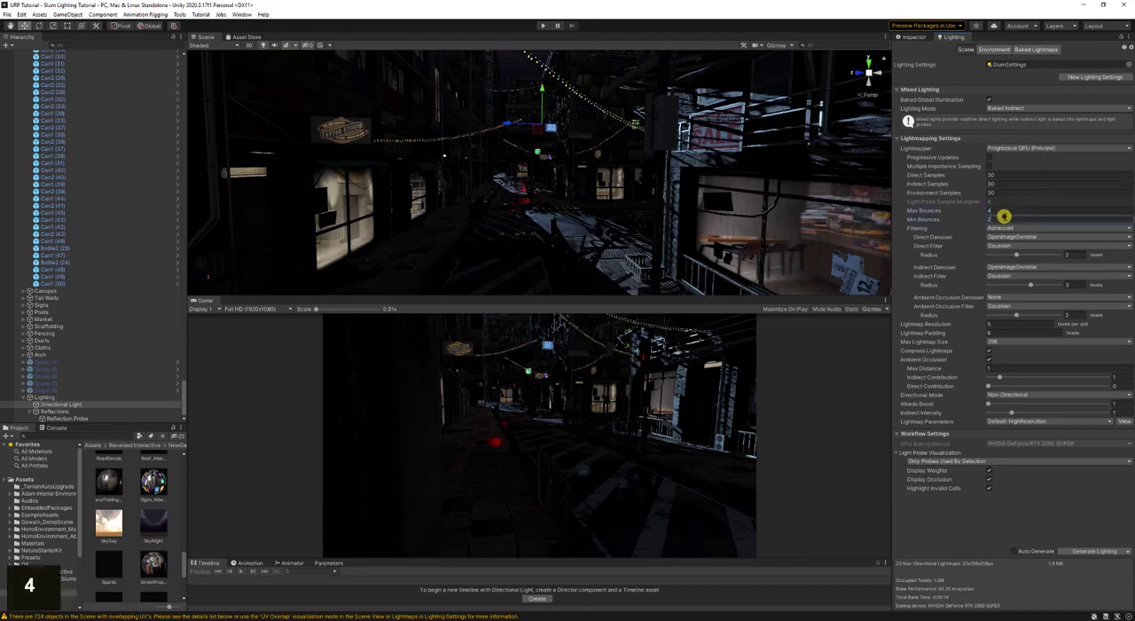
type("2")
type("3")
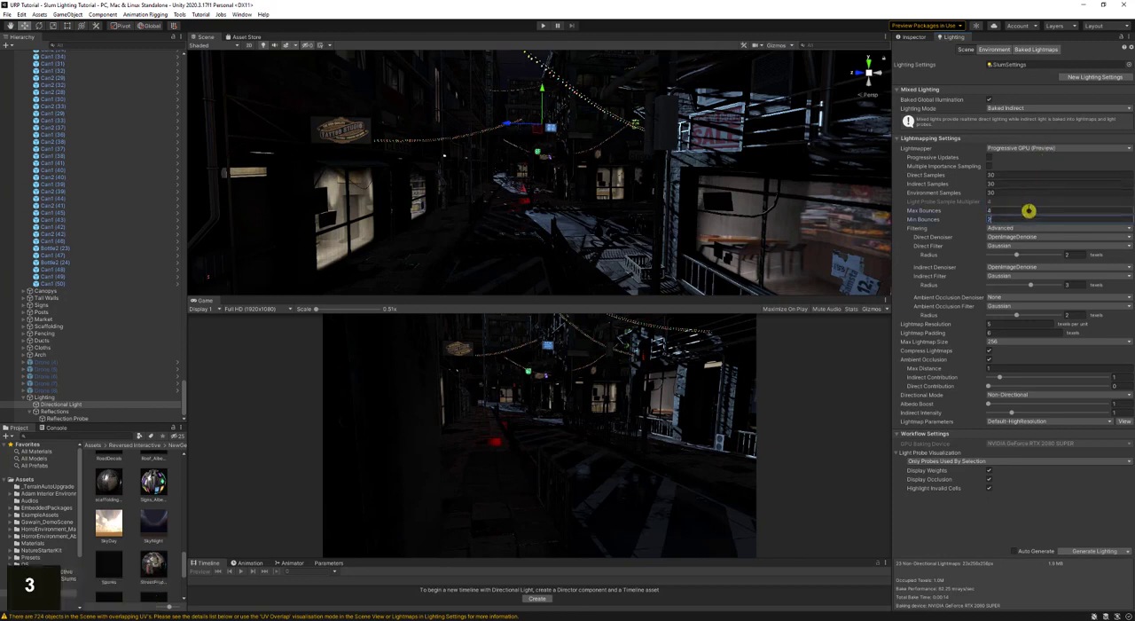
- Set the lightmapper's environment samples to 300 and save the scene
left_click(1022, 193)
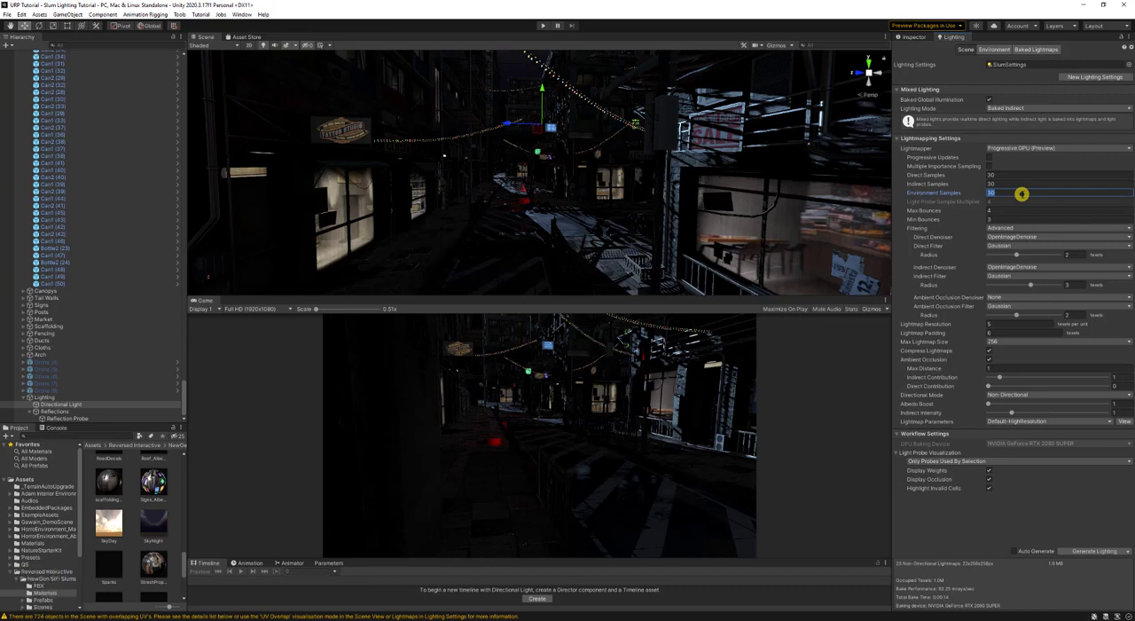
type("300")
key("Return")
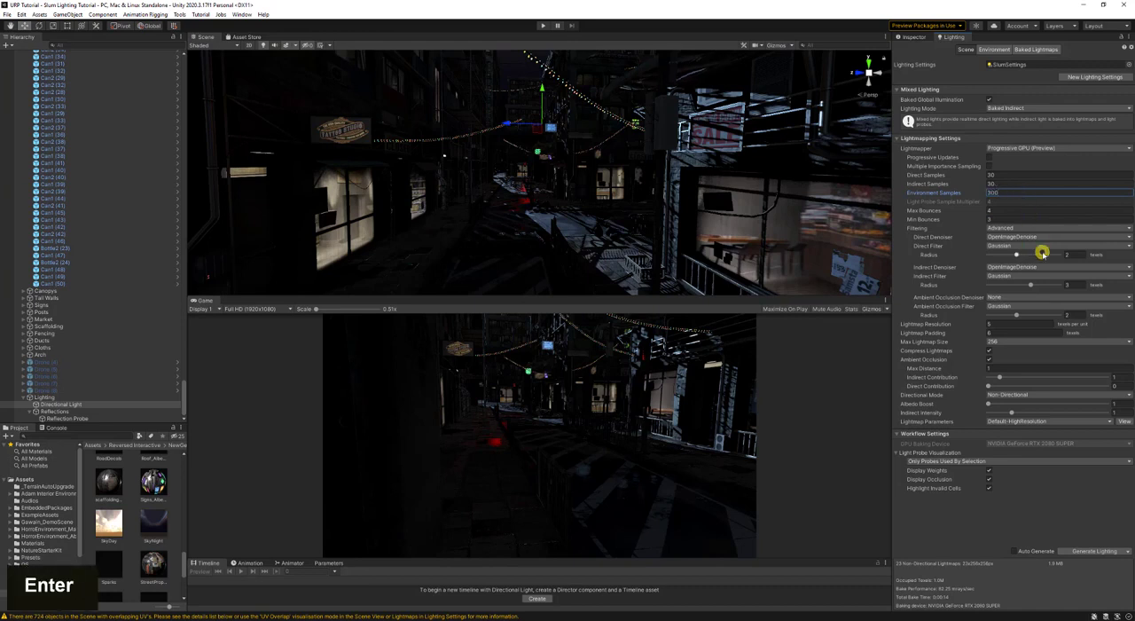
key("ctrl+s")
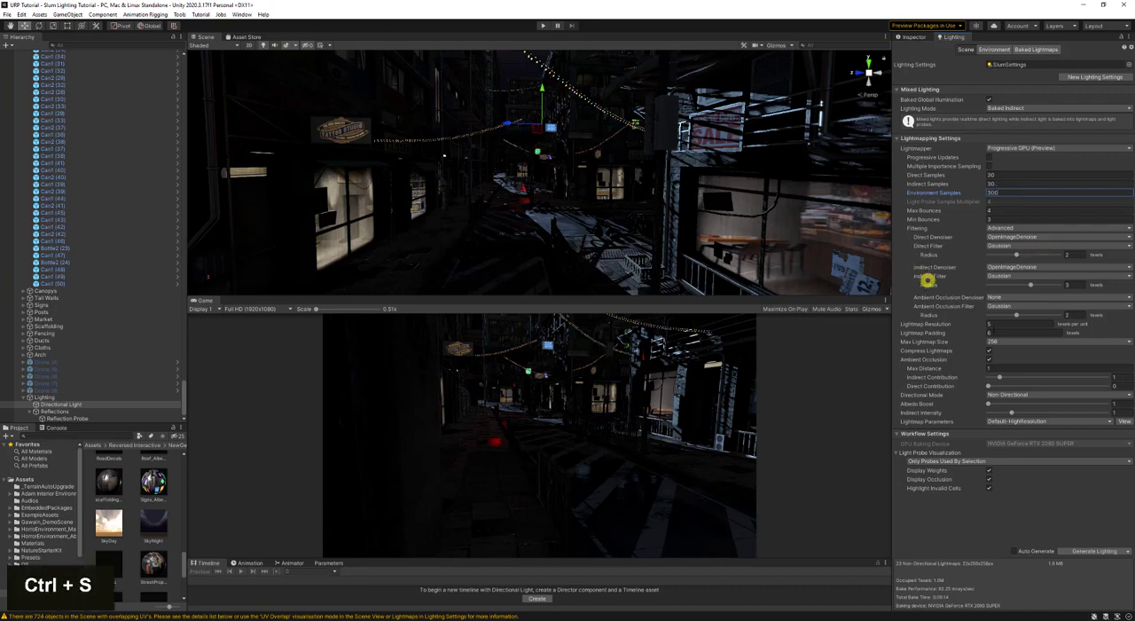
- Generate the scene's lighting and check the result in a maximized Game view
double_click(1088, 552)
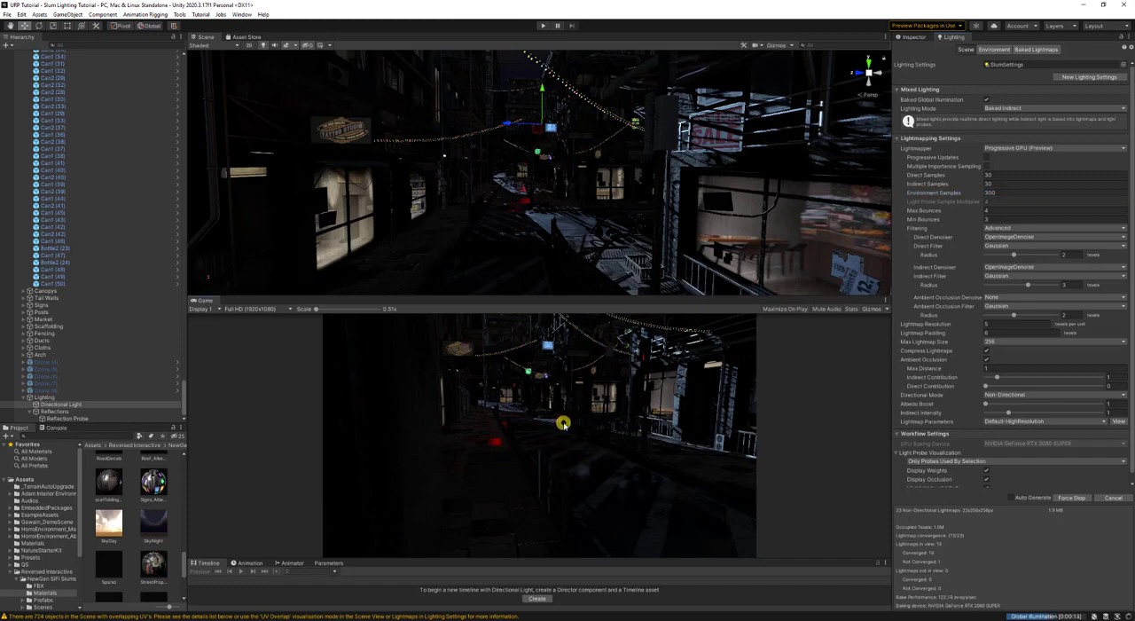
key("shift+space")
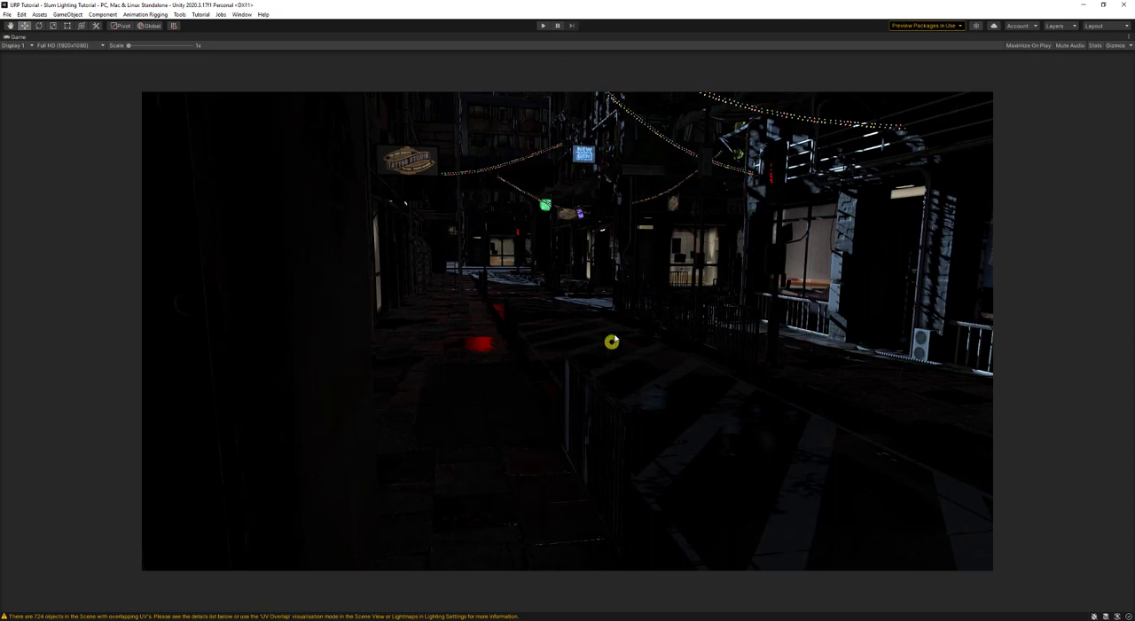
key("shift+space")
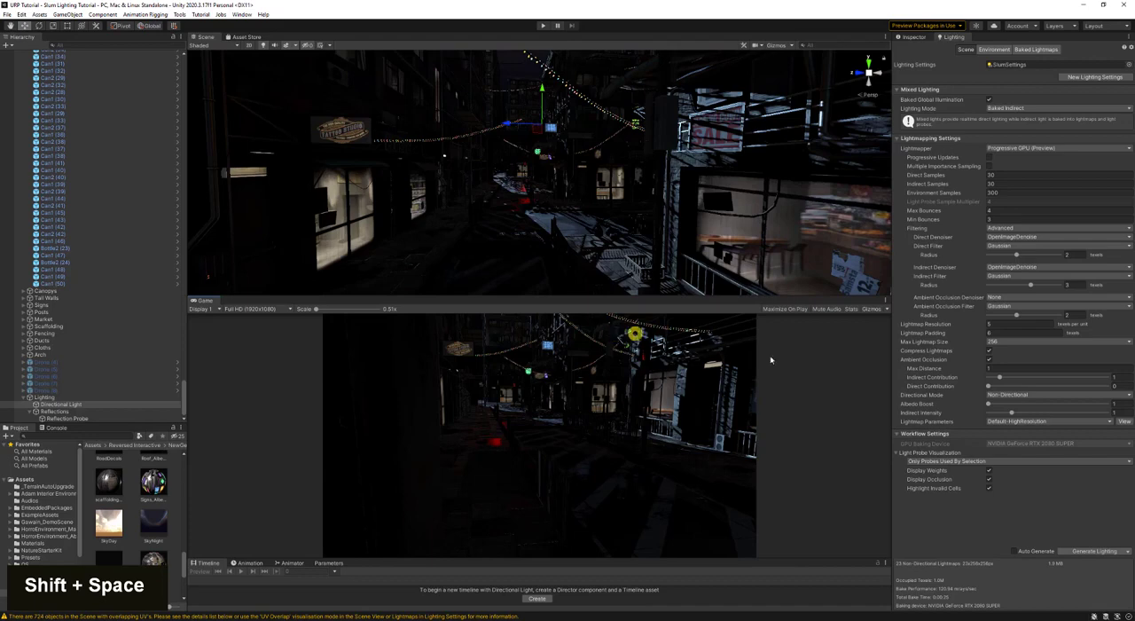
- Switch the Scene view's draw mode to Baked Lightmap to show the lightmap texel density
left_click(1020, 324)
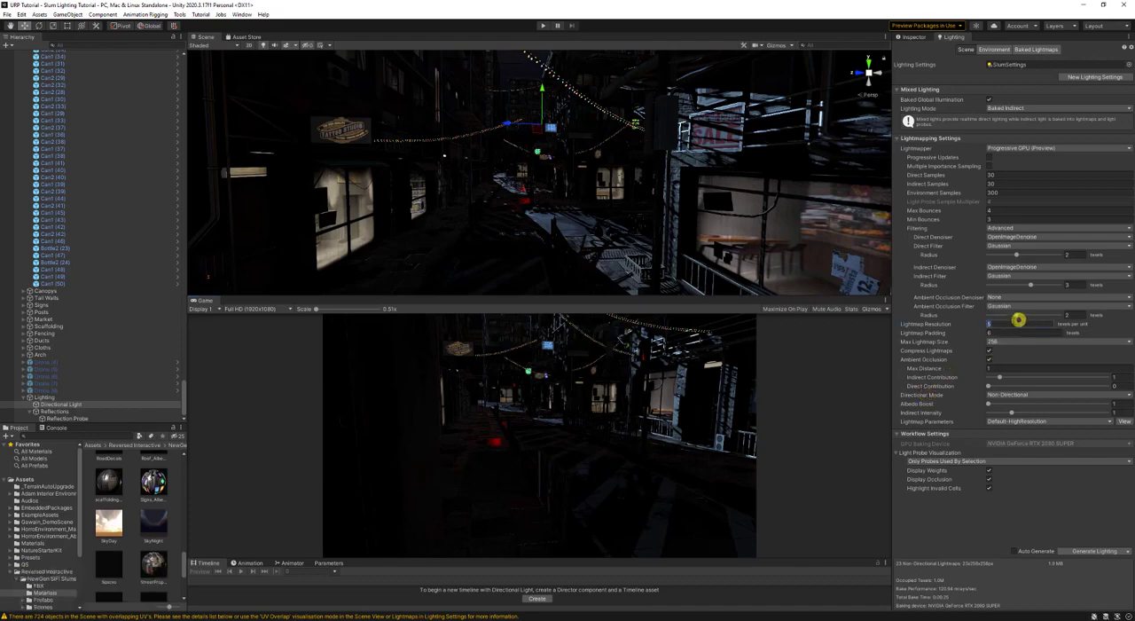
left_click(203, 46)
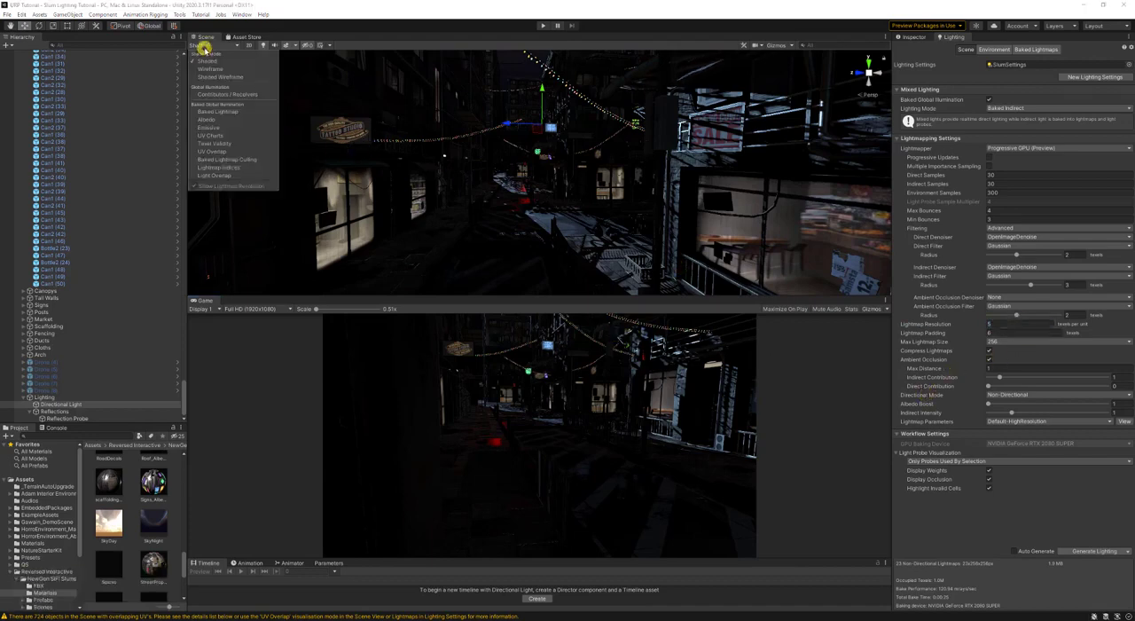
left_click(243, 111)
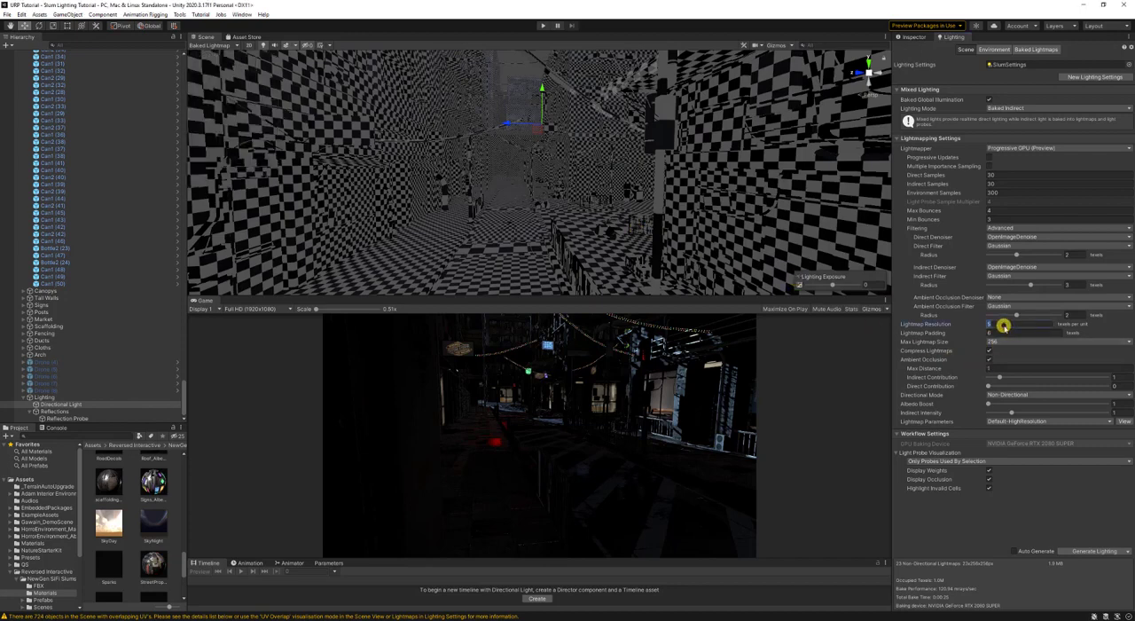
- Set the lightmap resolution to 10 texels per unit and the maximum lightmap size to 512
type("10")
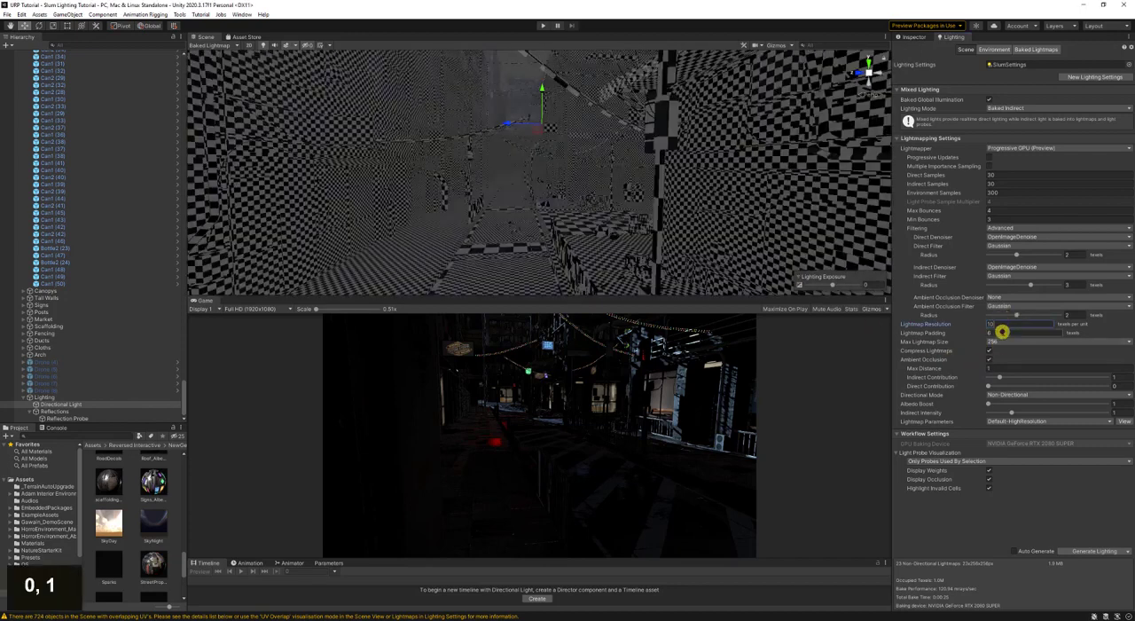
left_click(1002, 342)
left_click(1018, 390)
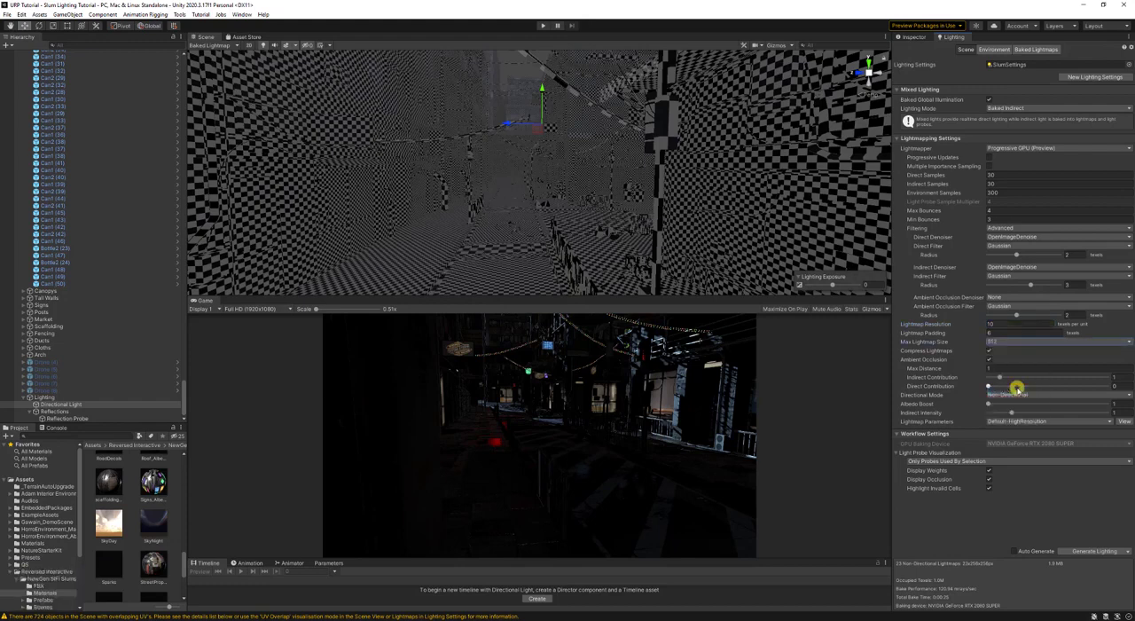
- Set the maximum lightmap size to 1024 and regenerate the scene's lighting, saving the scene
left_click(1008, 342)
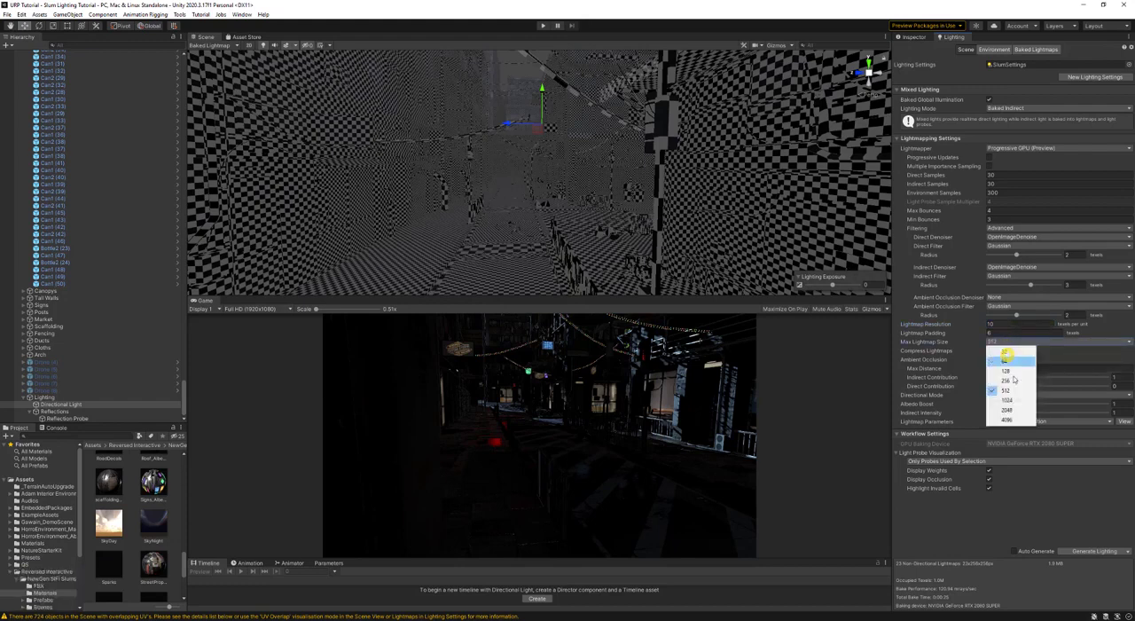
left_click(1019, 400)
right_click_drag(669, 281, 563, 213)
key("w")
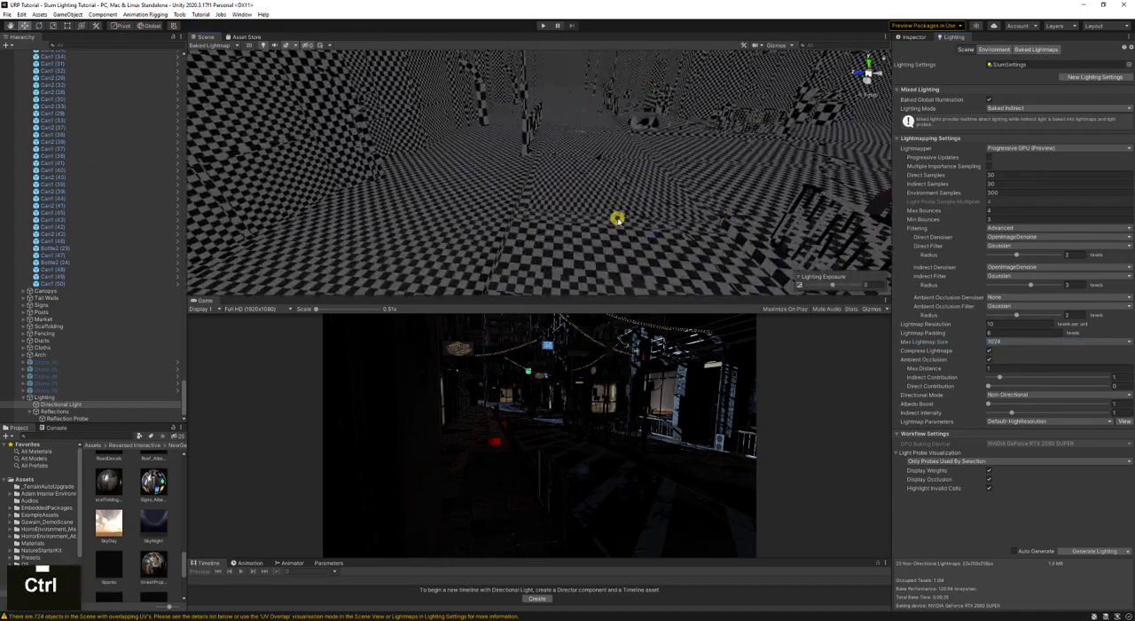
key("ctrl+s")
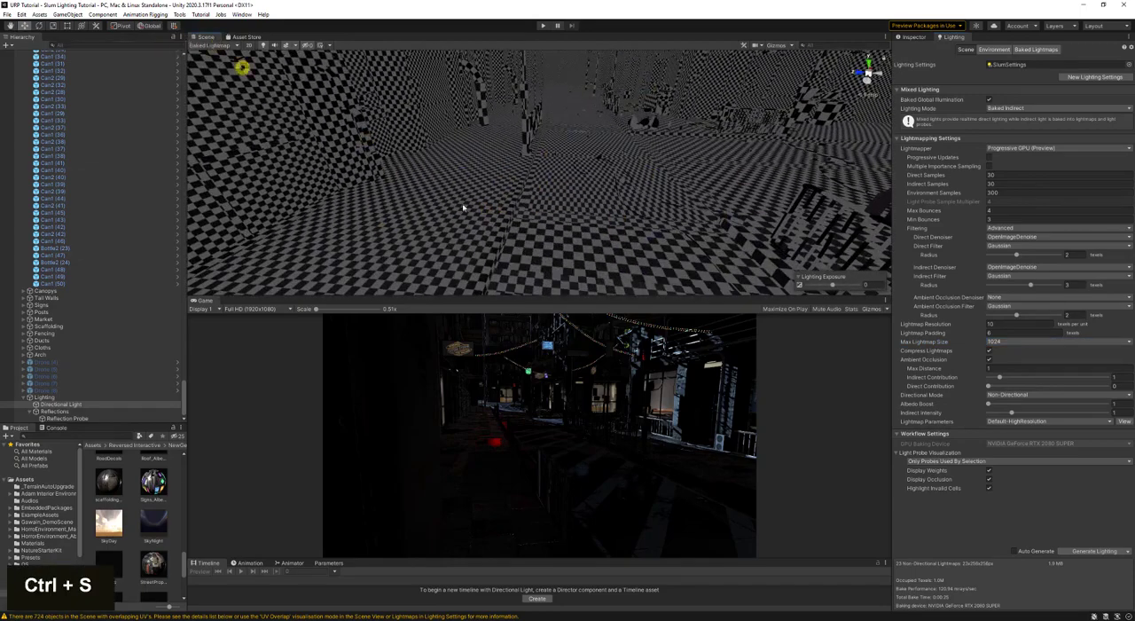
left_click(1092, 551)
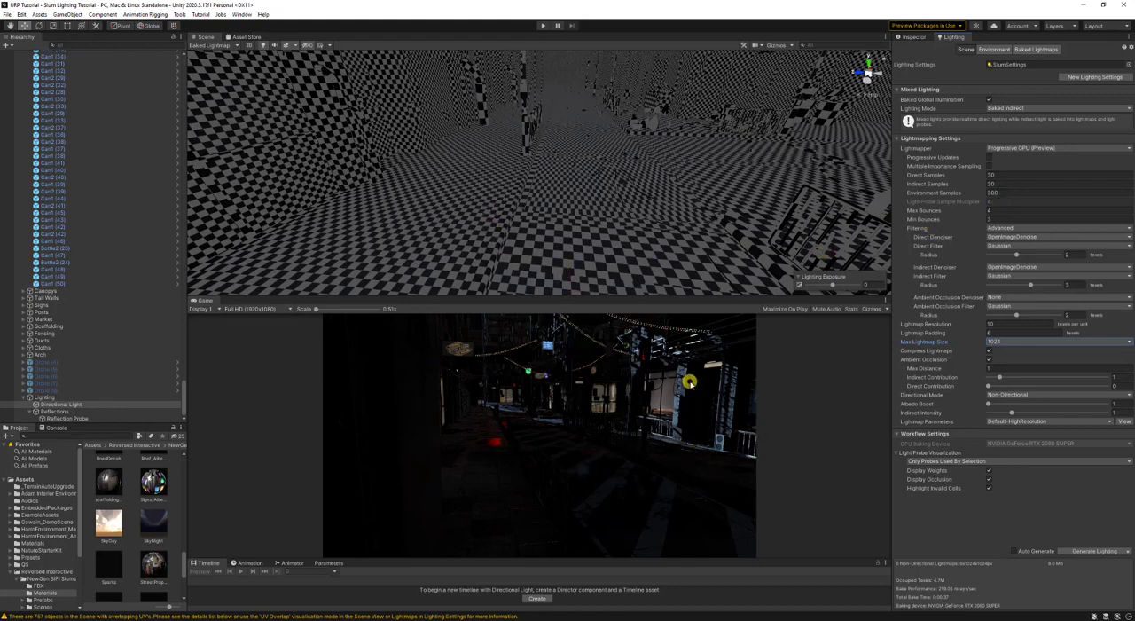
key("ctrl+s")
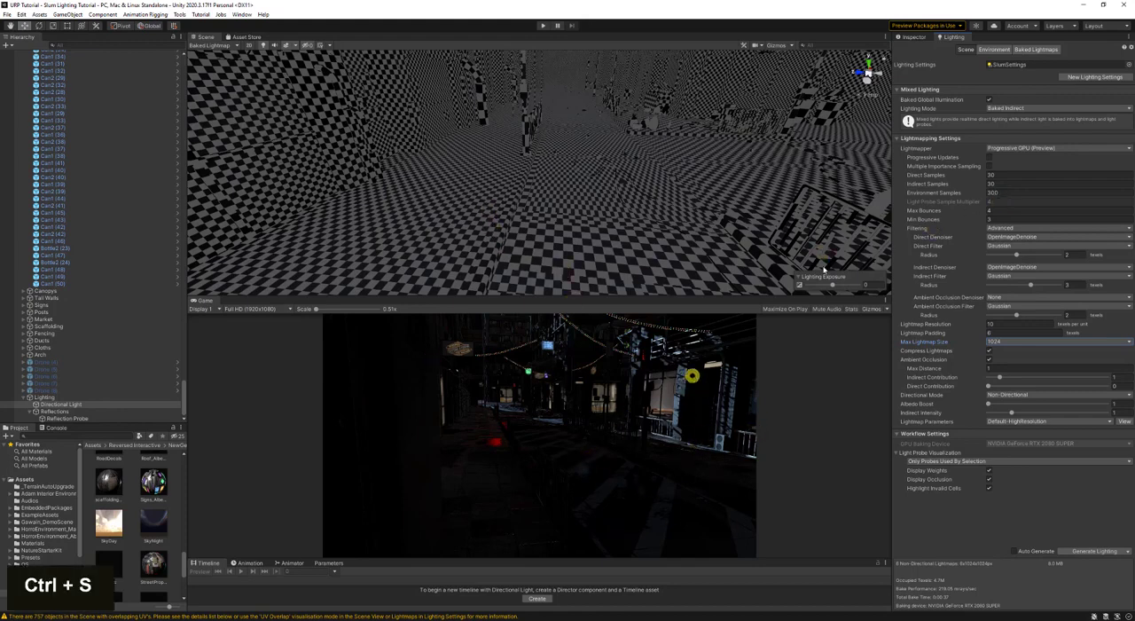
- Set the environment reflections to 2 bounces, save the scene and regenerate the lighting
left_click(993, 49)
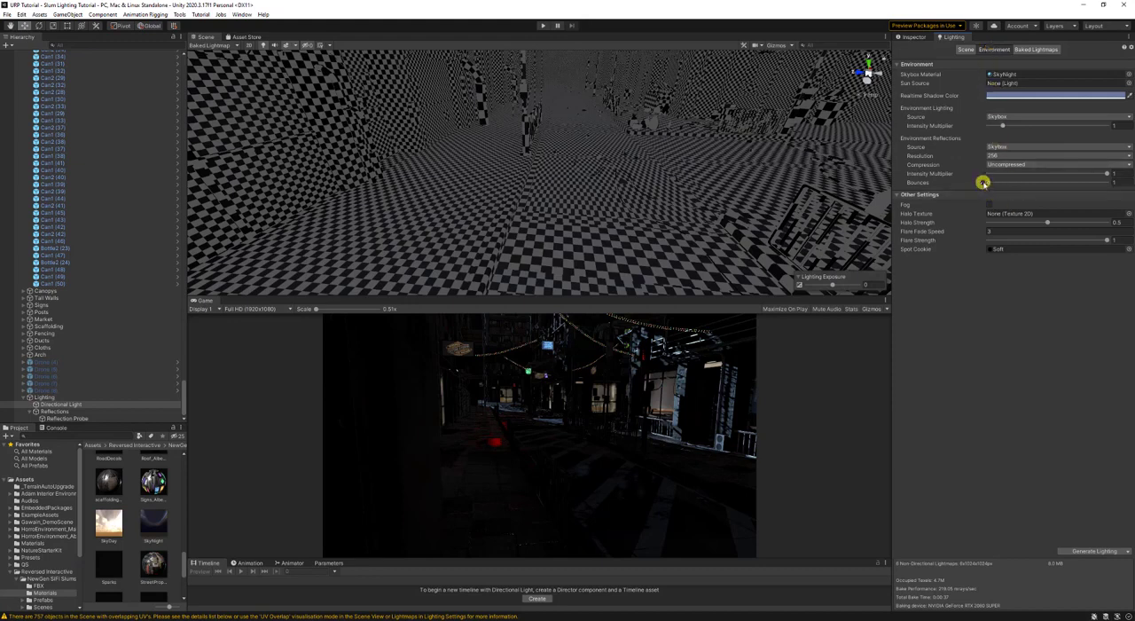
left_click_drag(989, 182, 1006, 184)
key("ctrl+s")
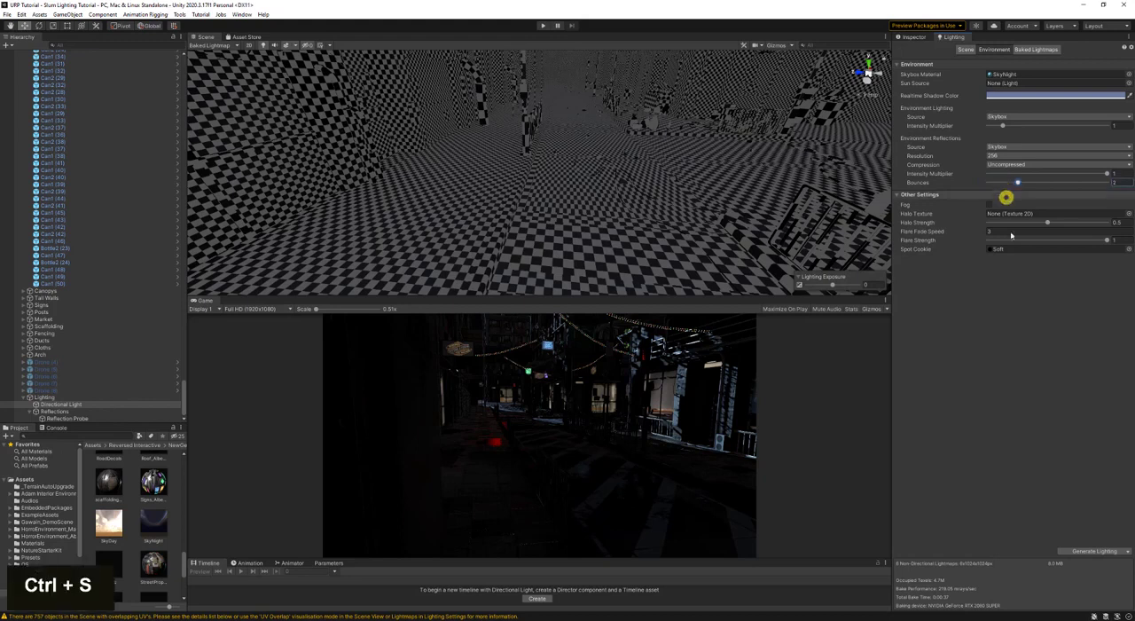
left_click(1084, 551)
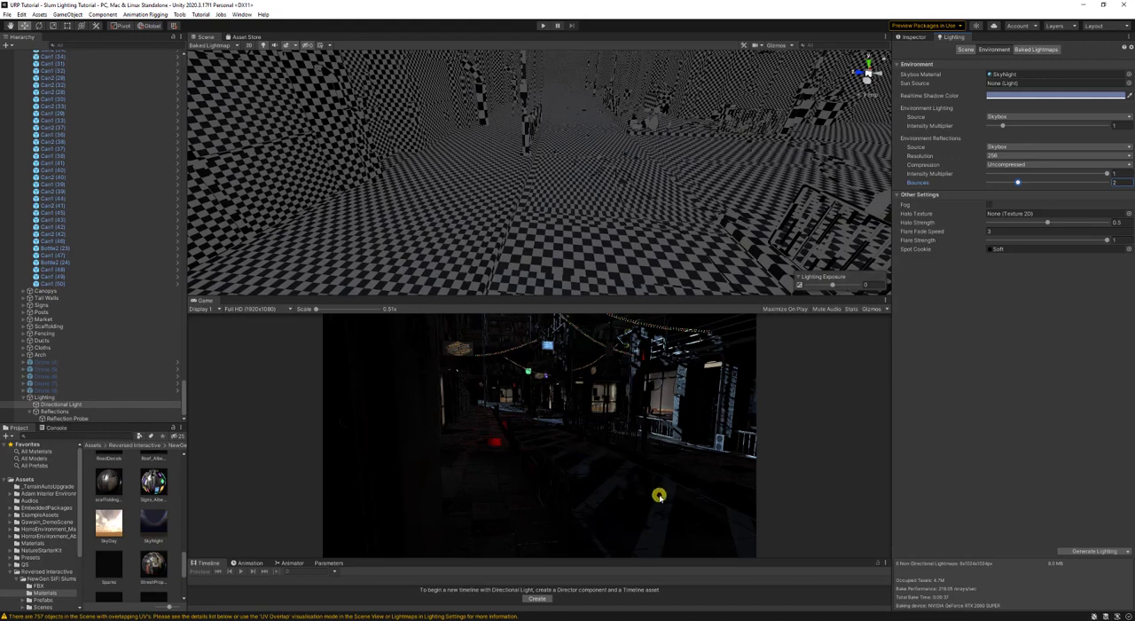
- Show the directional light's properties and switch the Scene view's draw mode back to Shaded
left_click(905, 37)
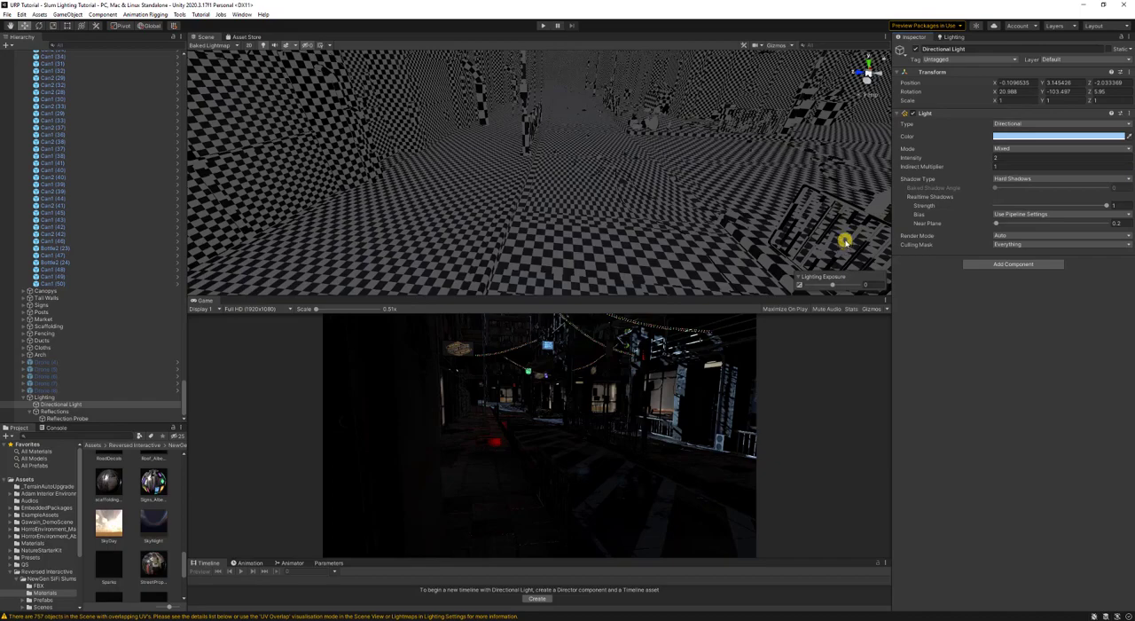
key("s")
mouse_move(499, 222)
right_mouse_down()
mouse_move(527, 151)
mouse_move(545, 149)
right_mouse_up()
left_click(203, 46)
left_click(205, 60)
- Fly along the street in the Scene view to examine the baked lighting and shadows
key("w")
key("s")
key("s")
key("w")
key("d")
key("d")
right_click_drag(348, 26, 607, 284)
key("a")
key("s")
key("s")
- Try rotating the directional light so it falls across the street, and undo the rotation
key("e")
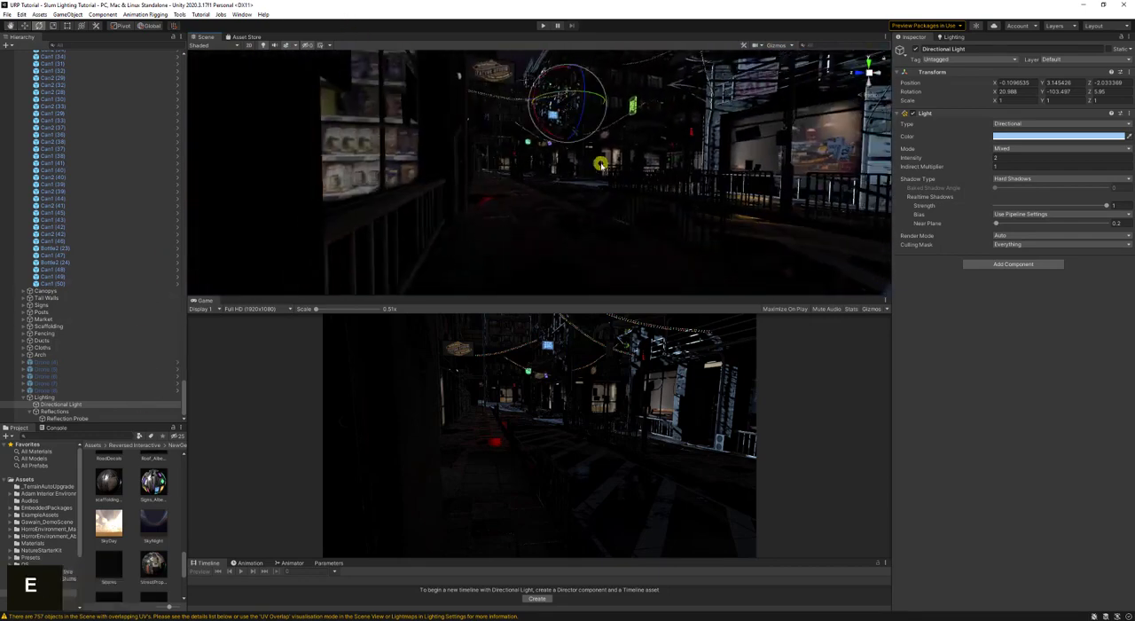
key("d")
right_click_drag(600, 164, 550, 136)
left_click_drag(536, 123, 511, 121)
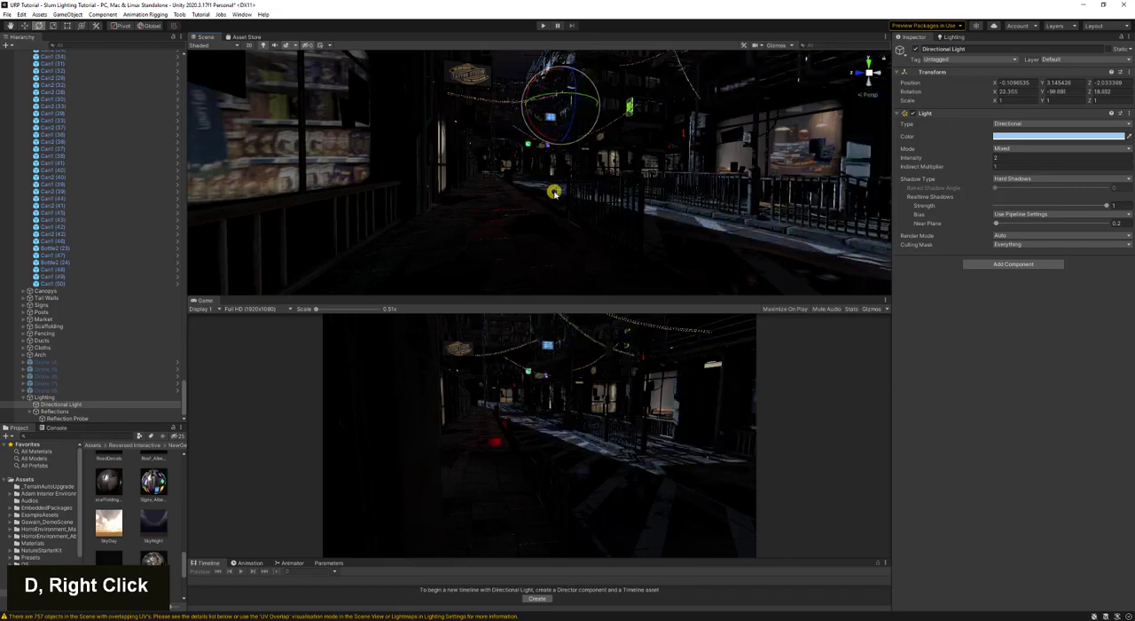
key("d")
right_click_drag(557, 190, 544, 236)
key("ctrl+z")
- Switch the directional light's shadow bias to Custom and set its normal bias to 0
key("w")
key("s")
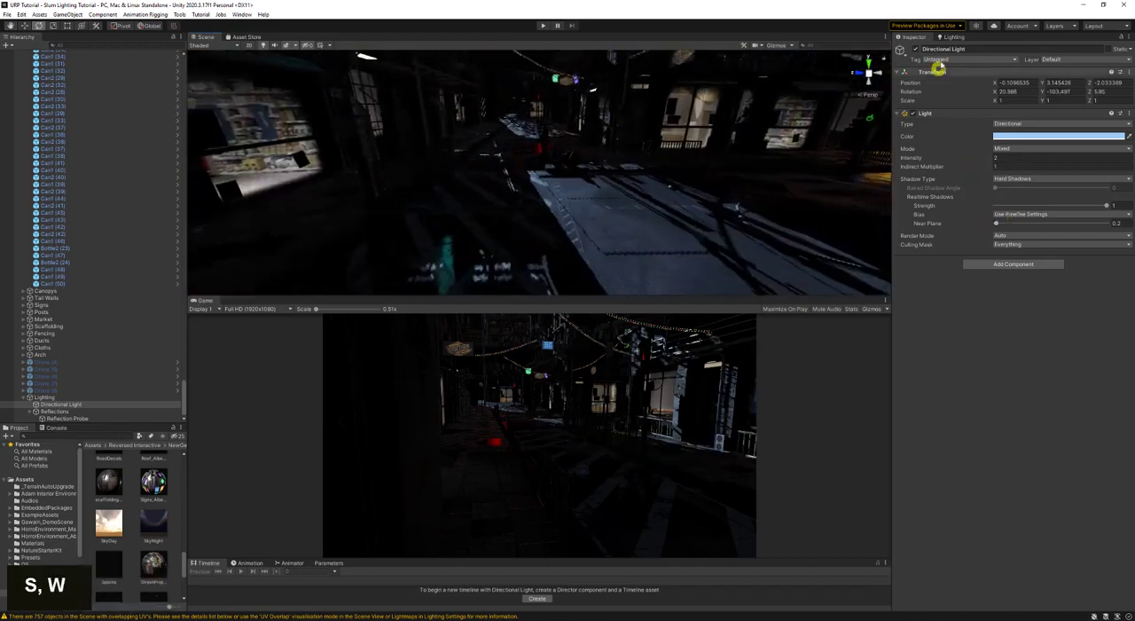
left_click(1032, 215)
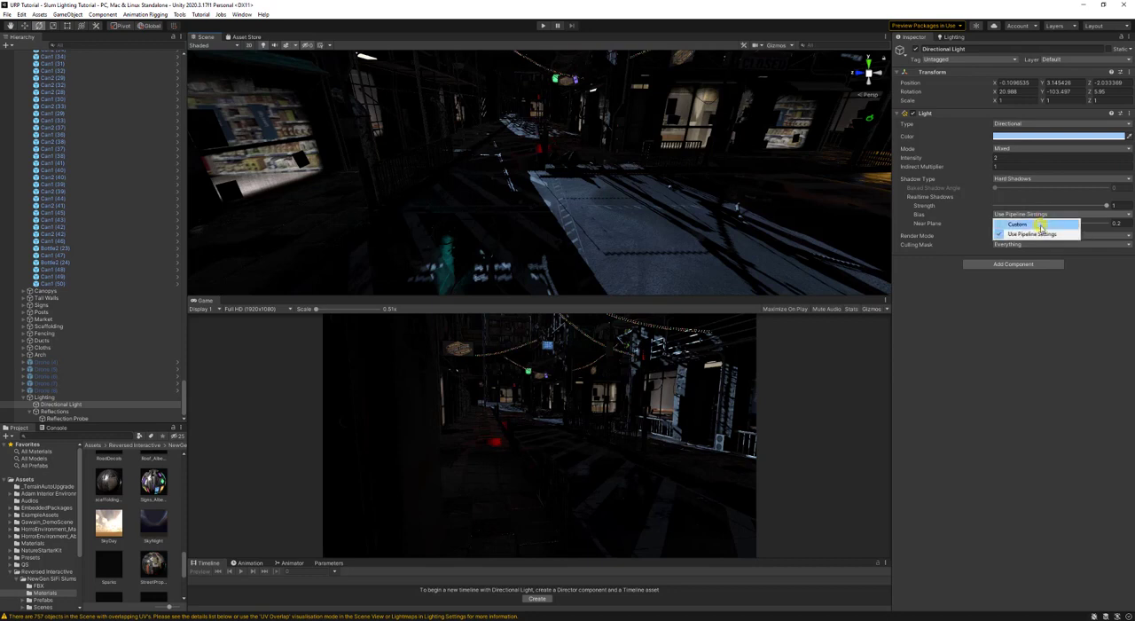
left_click(1031, 226)
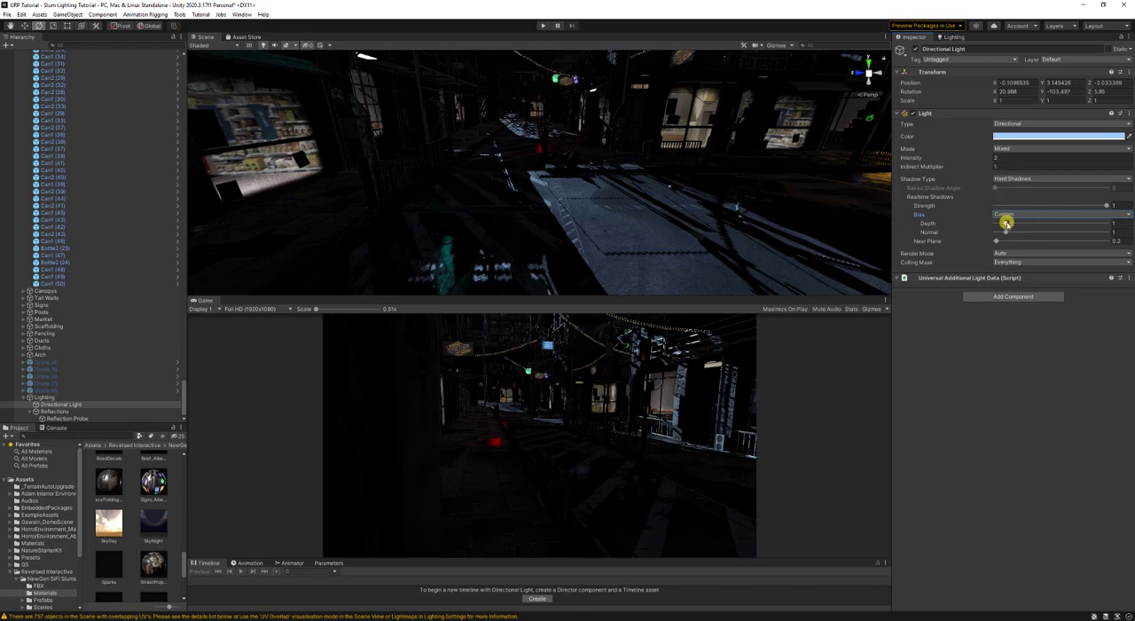
left_click_drag(1006, 224, 981, 234)
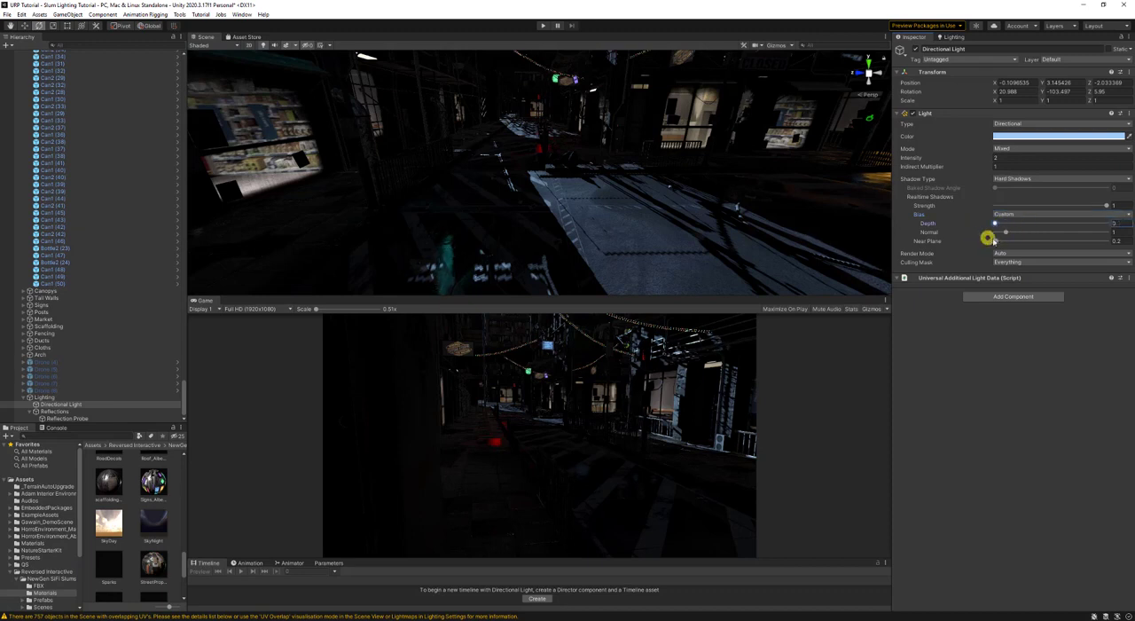
key("ctrl+z")
left_click_drag(1006, 234, 996, 246)
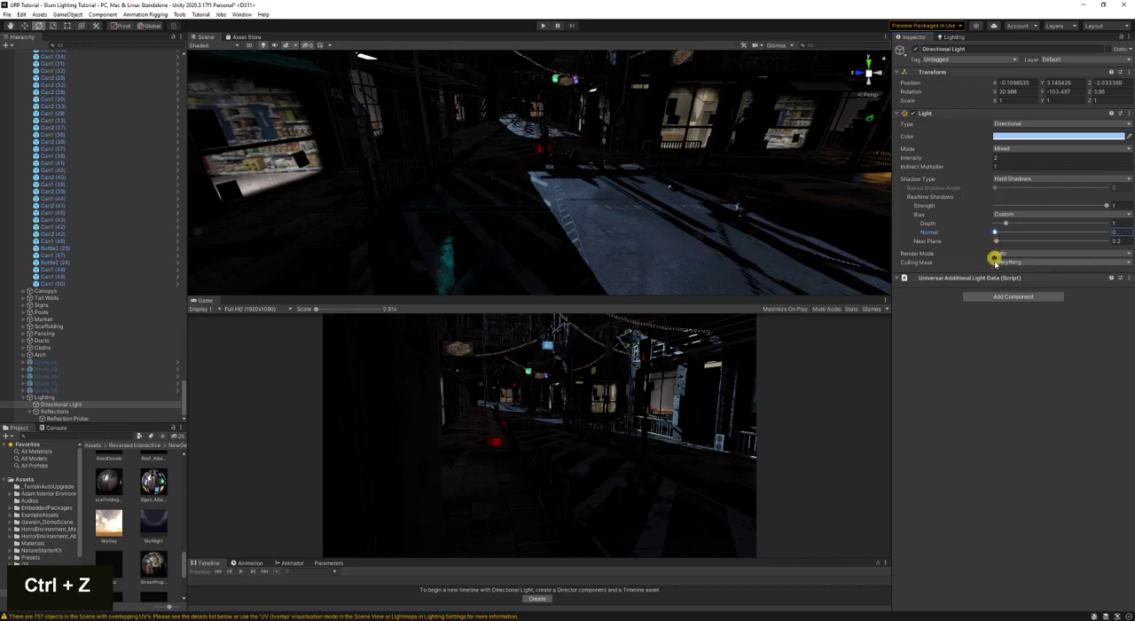
- Try a normal bias of 0.12 and a depth bias of 0 on the road surface, and undo both changes
left_click_drag(995, 233, 995, 234)
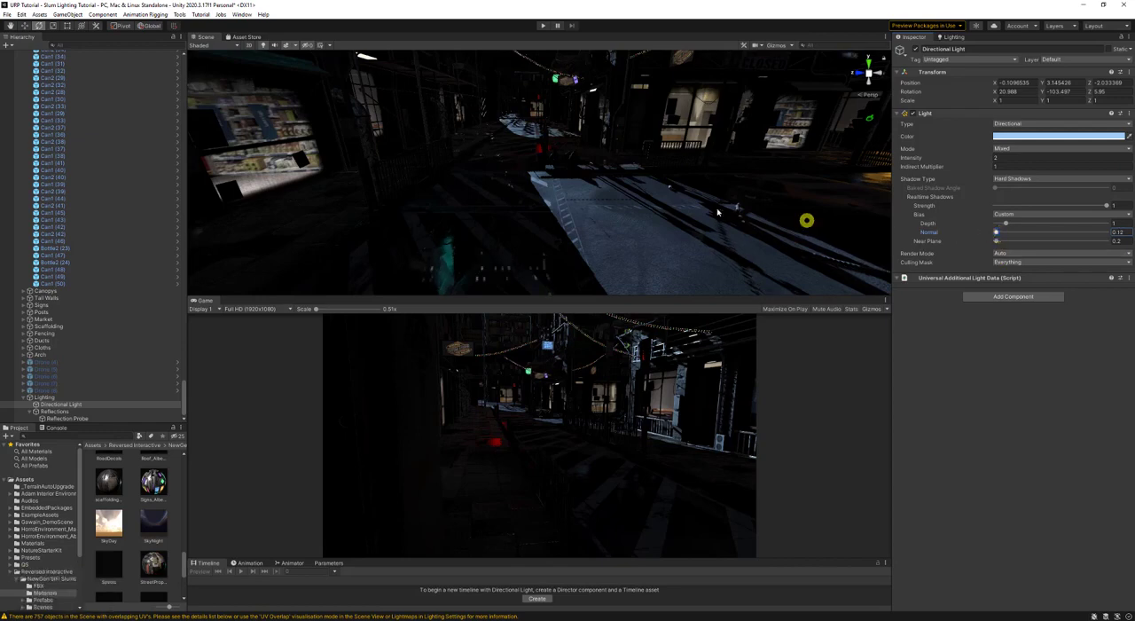
key("w")
right_click_drag(807, 218, 778, 288)
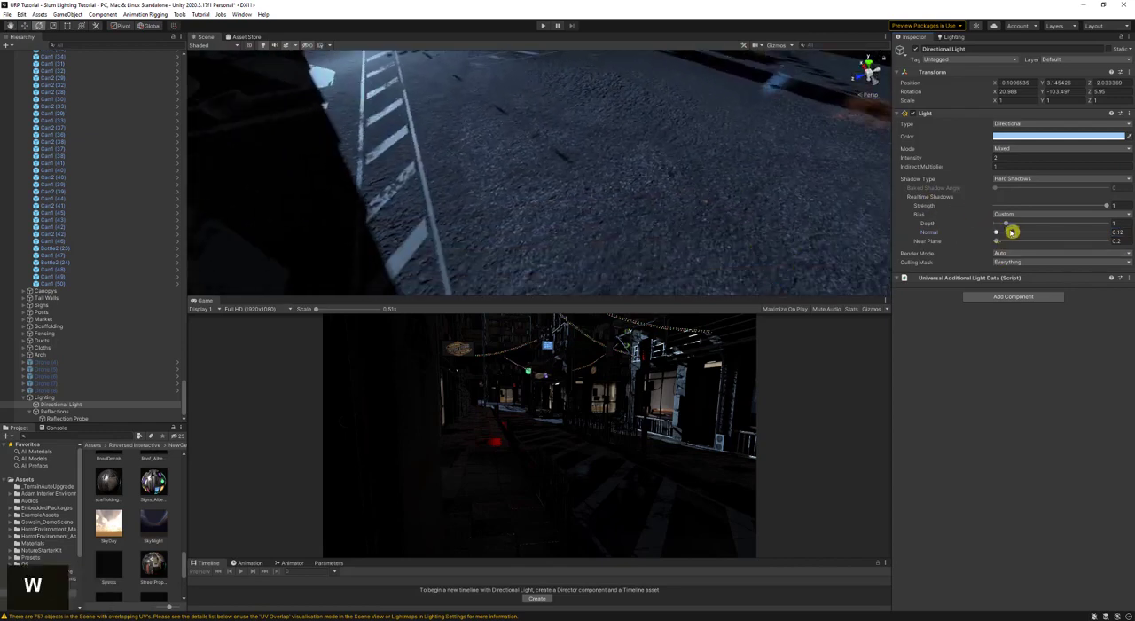
left_click_drag(1008, 226, 993, 224)
right_click_drag(706, 158, 563, 175)
key("d")
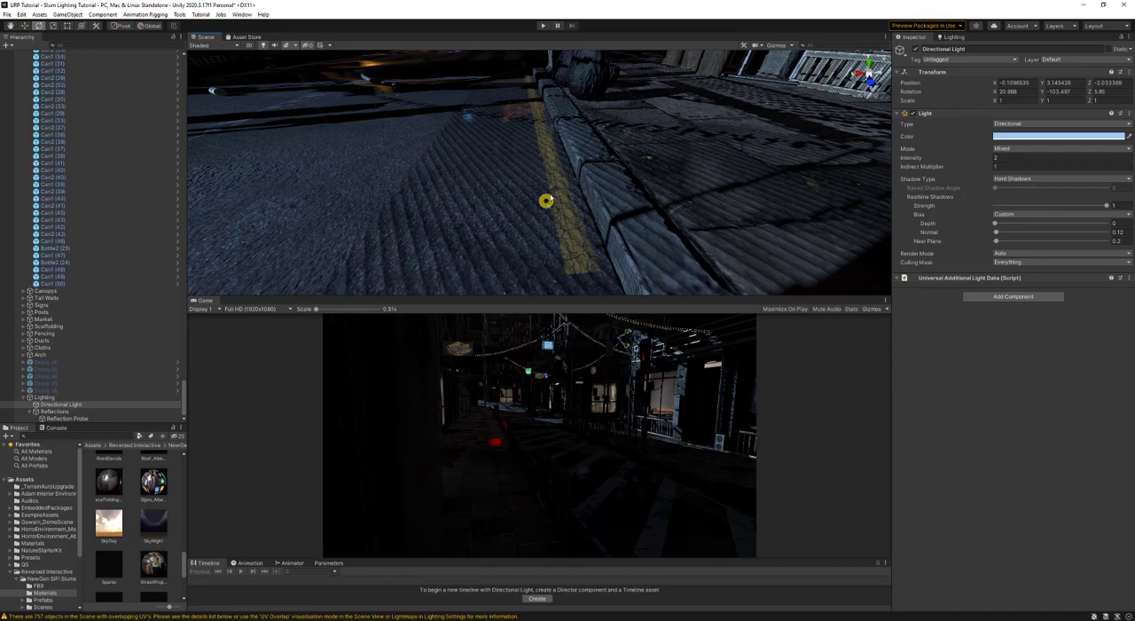
key("ctrl+z")
key("ctrl+z")
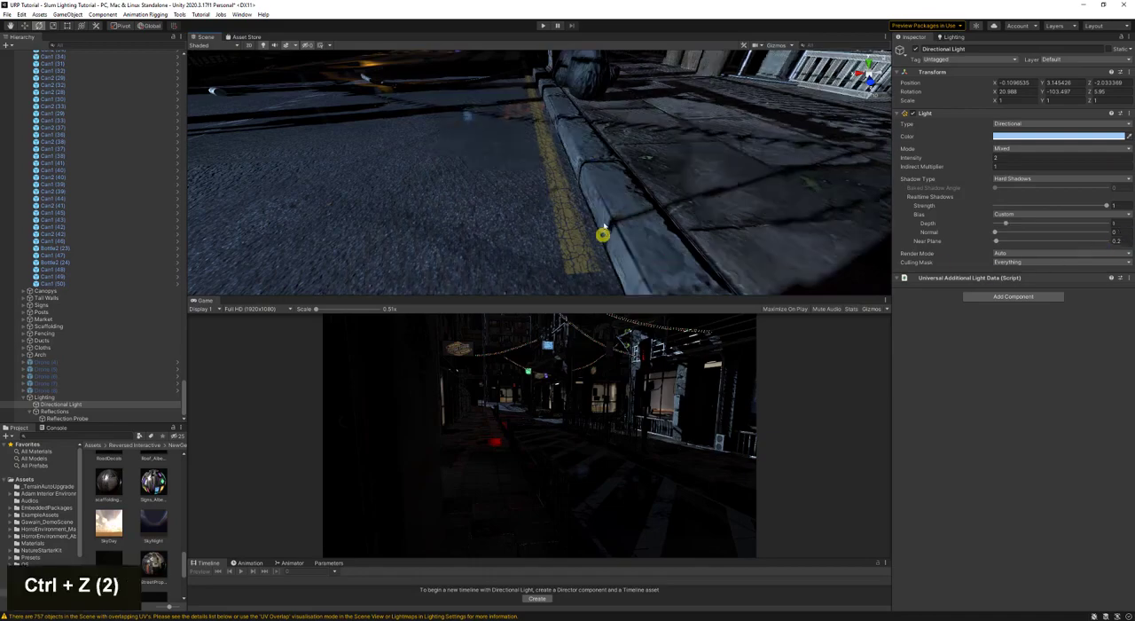
- Rotate the directional light to about X 56, Y -102, Z 21 so it lights the road, and save the scene
key("d")
right_click_drag(604, 226, 335, 147)
key("a")
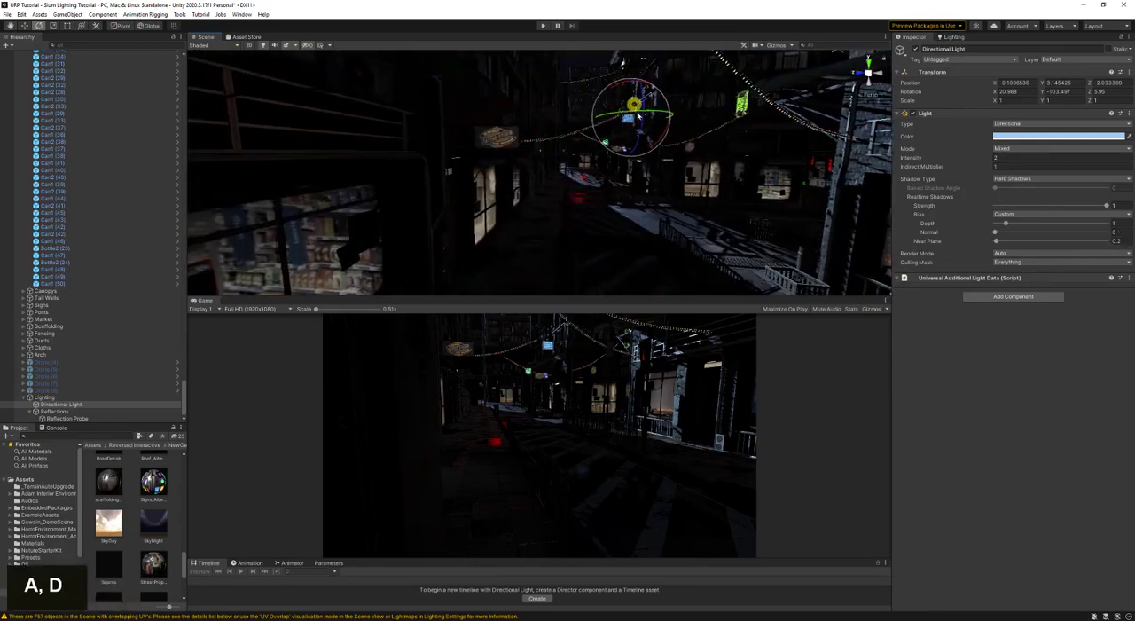
mouse_move(637, 115)
left_mouse_down()
mouse_move(621, 95)
mouse_move(626, 83)
mouse_move(651, 81)
mouse_move(643, 124)
mouse_move(658, 169)
left_mouse_up()
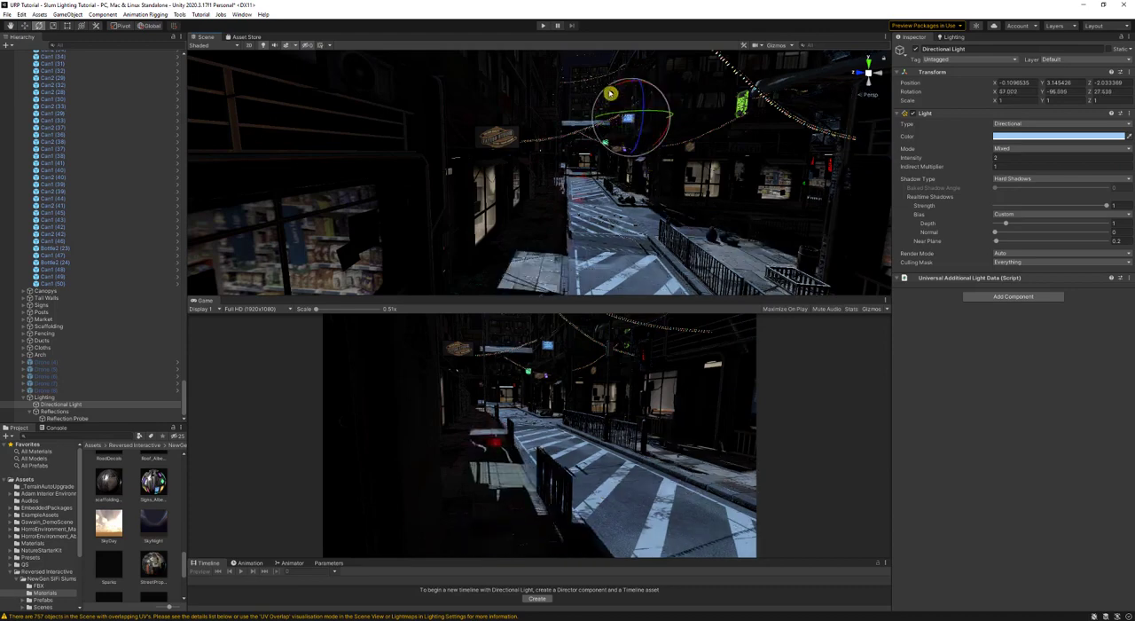
left_click_drag(615, 88, 610, 101)
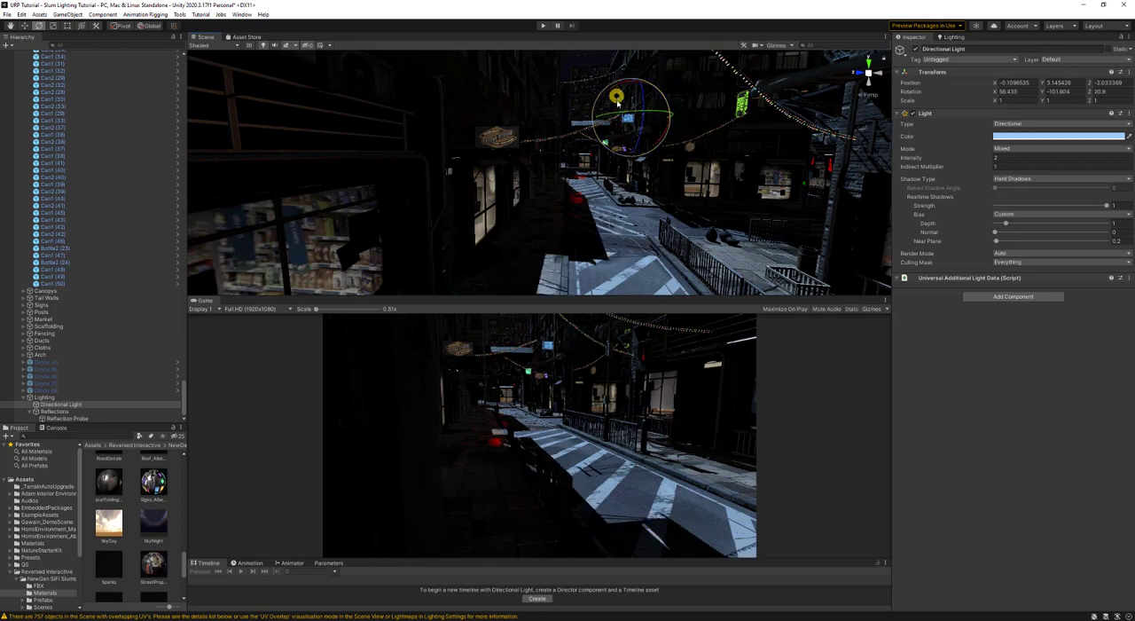
key("ctrl+s")
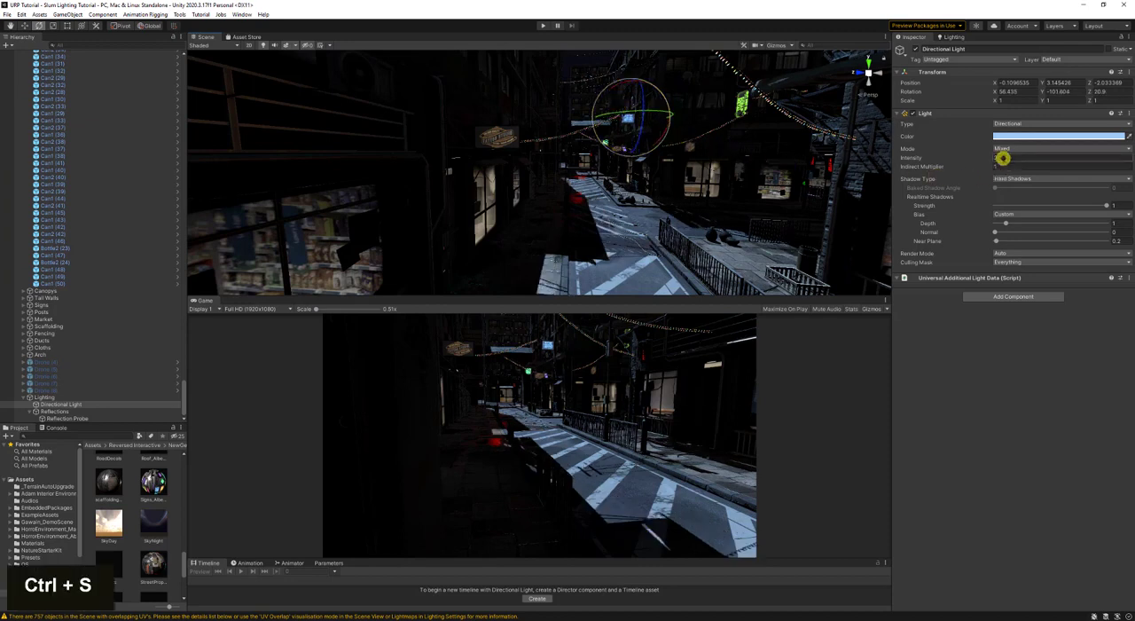
- Set the directional light's intensity to 0.7, save the scene and generate the lighting again
type("0.5")
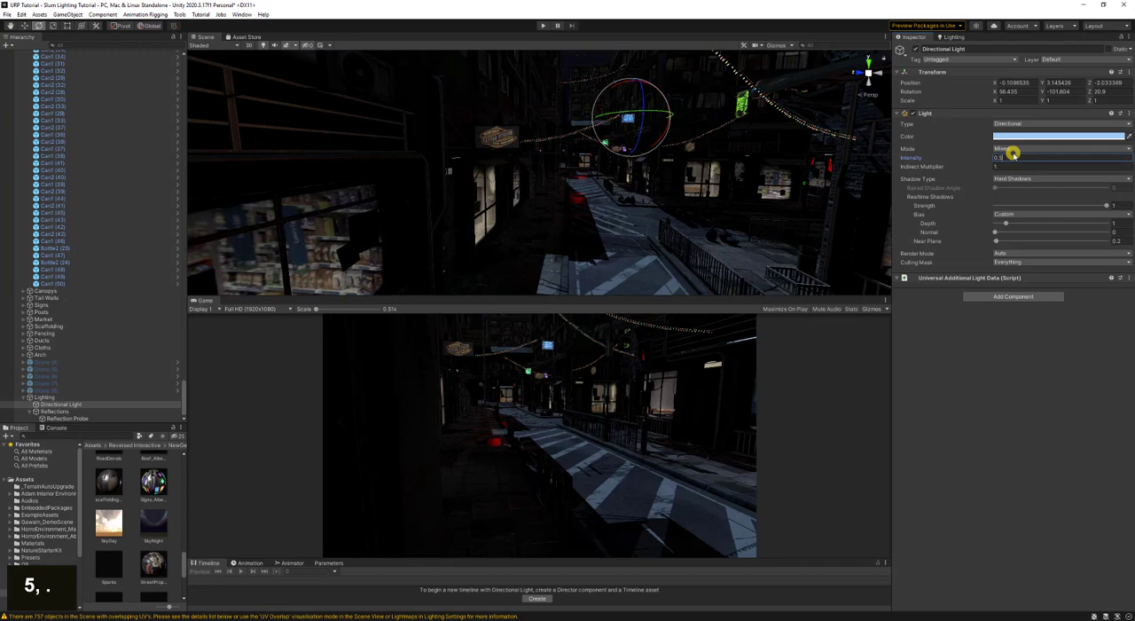
key("BackSpace")
type("6")
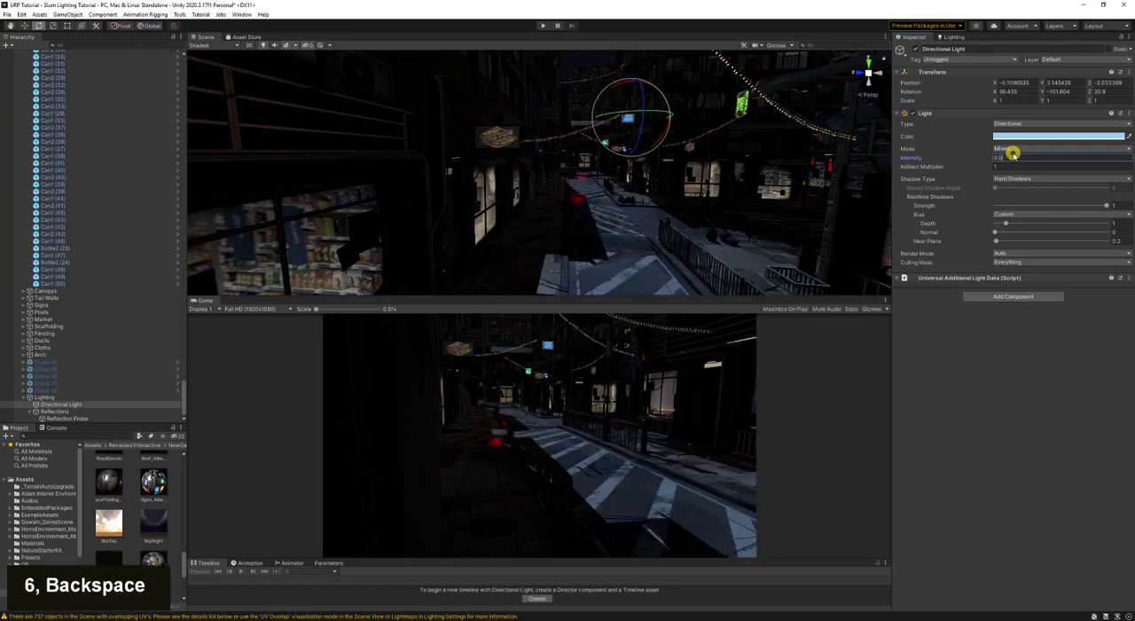
key("BackSpace")
type("7")
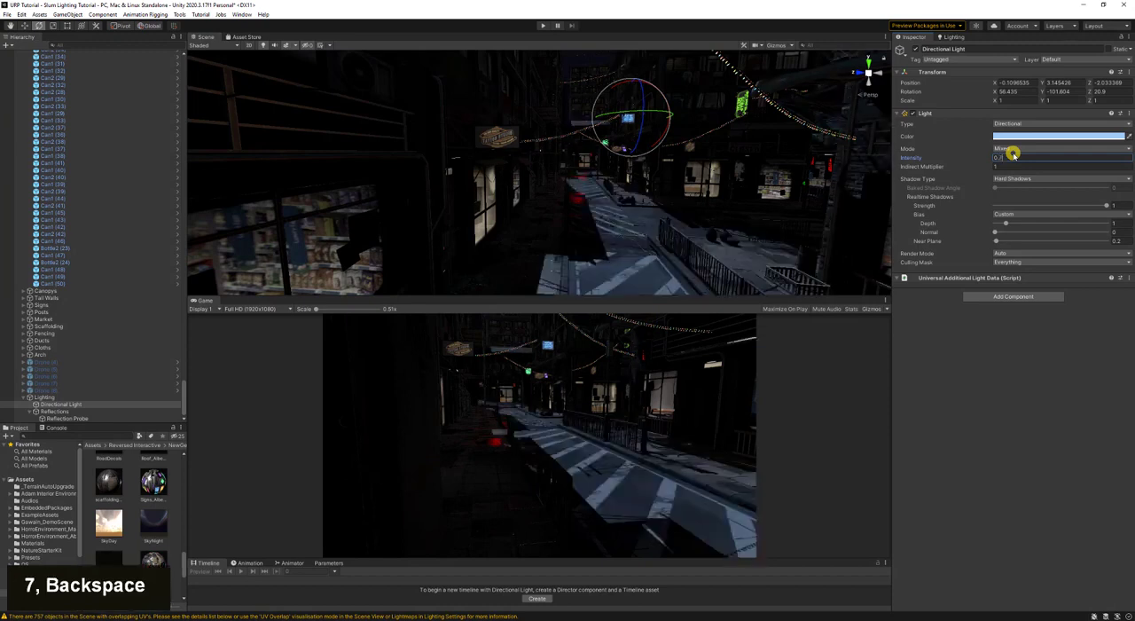
key("Return")
key("ctrl+s")
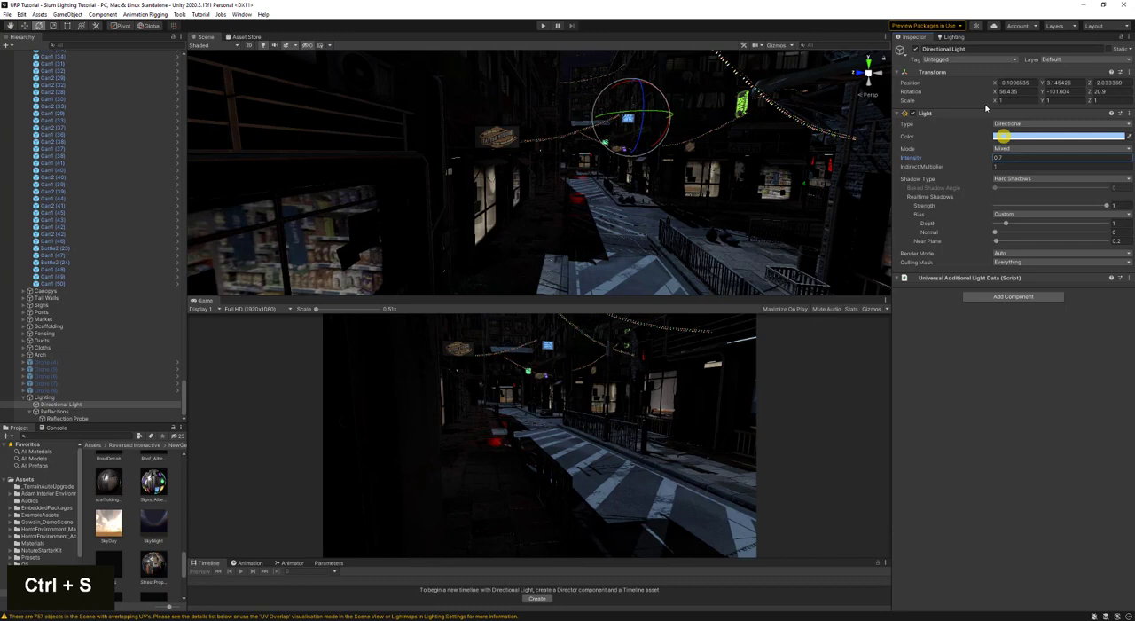
left_click(953, 38)
left_click(1096, 552)
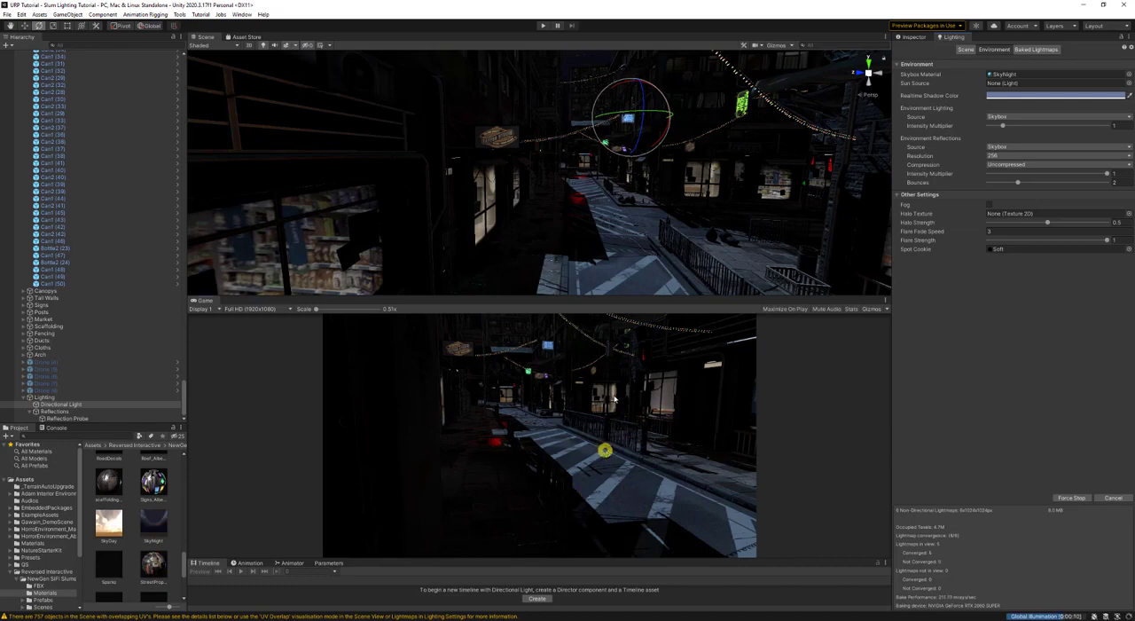
- Select the road plane and inspect which static flags are enabled for it
right_click_drag(636, 178, 563, 171)
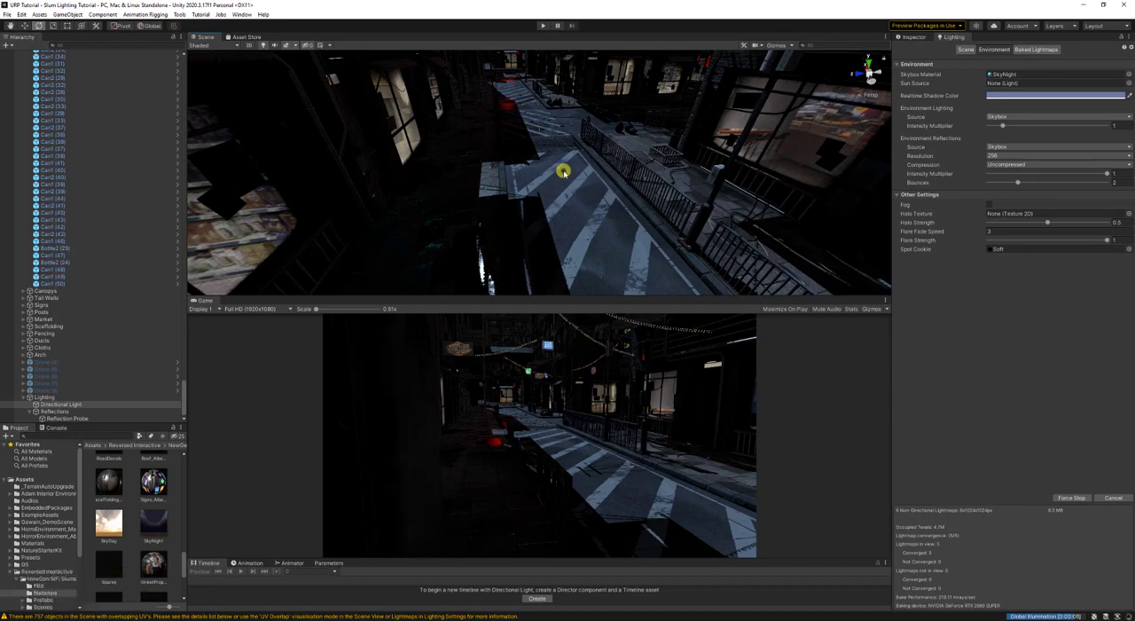
left_click(562, 171)
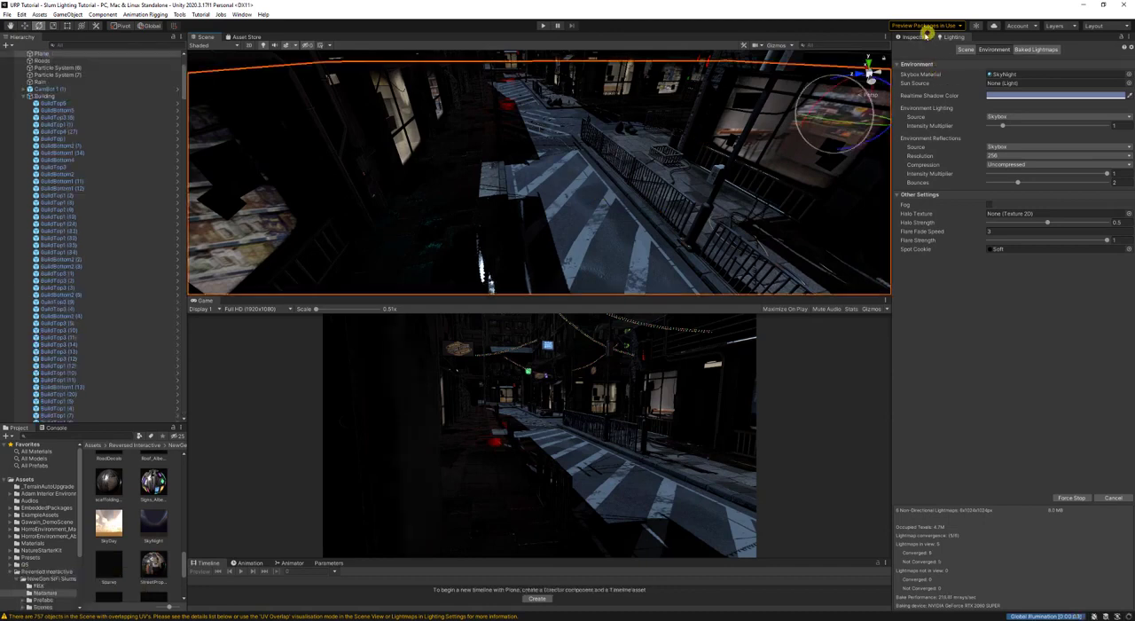
left_click(922, 35)
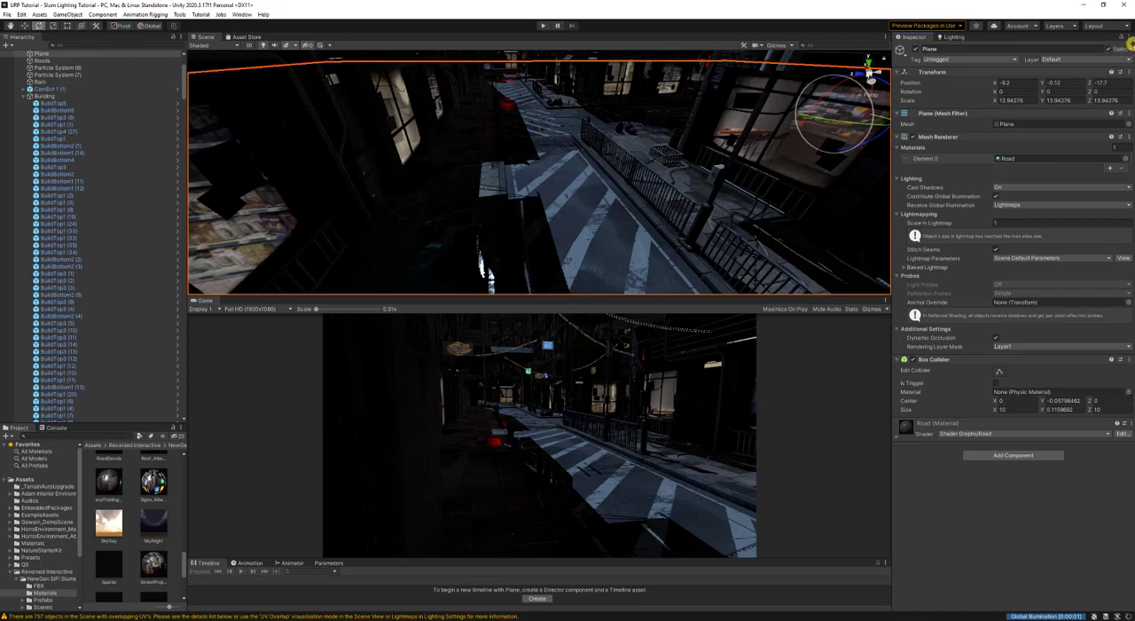
left_click(1131, 50)
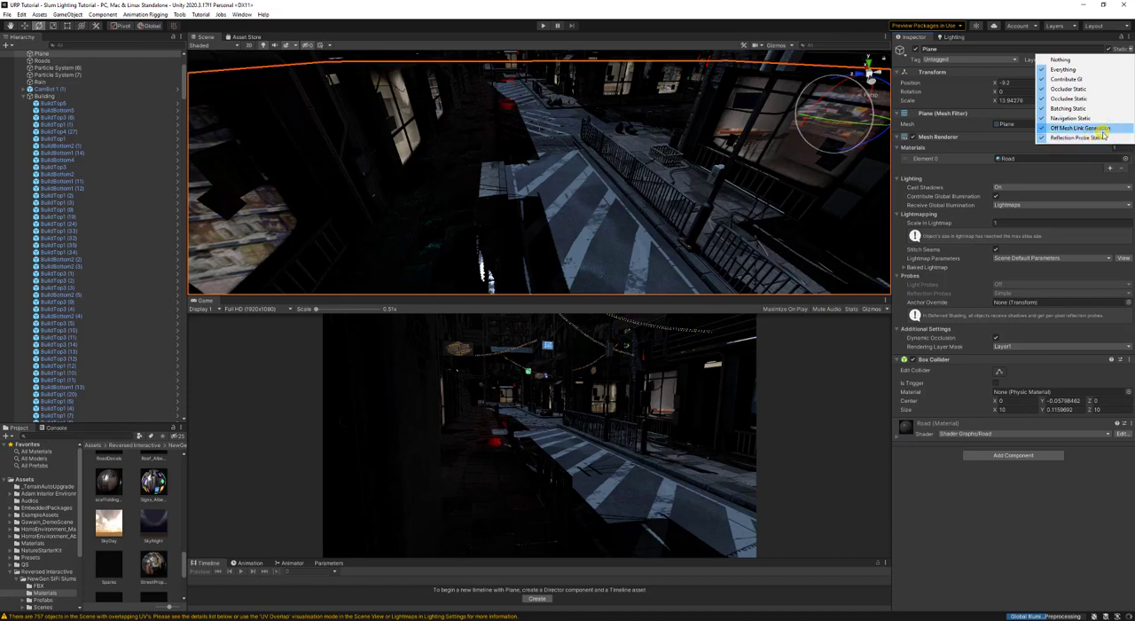
right_click(695, 181)
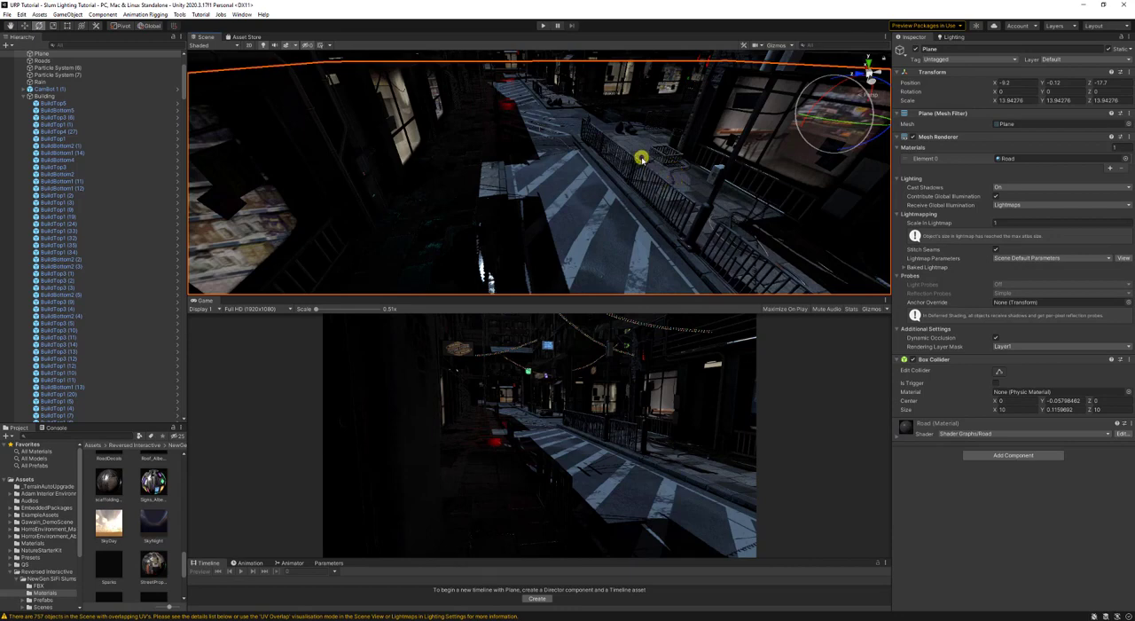
- Check the baked street from road level, save the scene and return to the Lighting settings
right_click_drag(562, 213, 552, 142)
key("w")
key("s")
key("w")
key("ctrl+s")
left_click(953, 37)
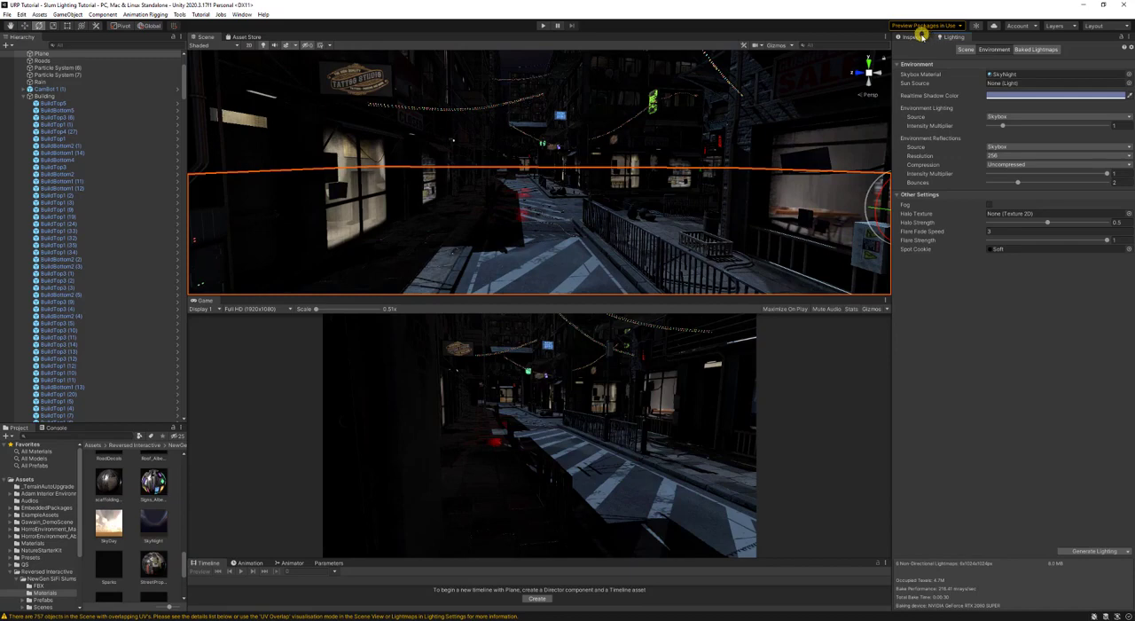
- Collapse the Building and Trash groups in the Hierarchy
left_click(921, 36)
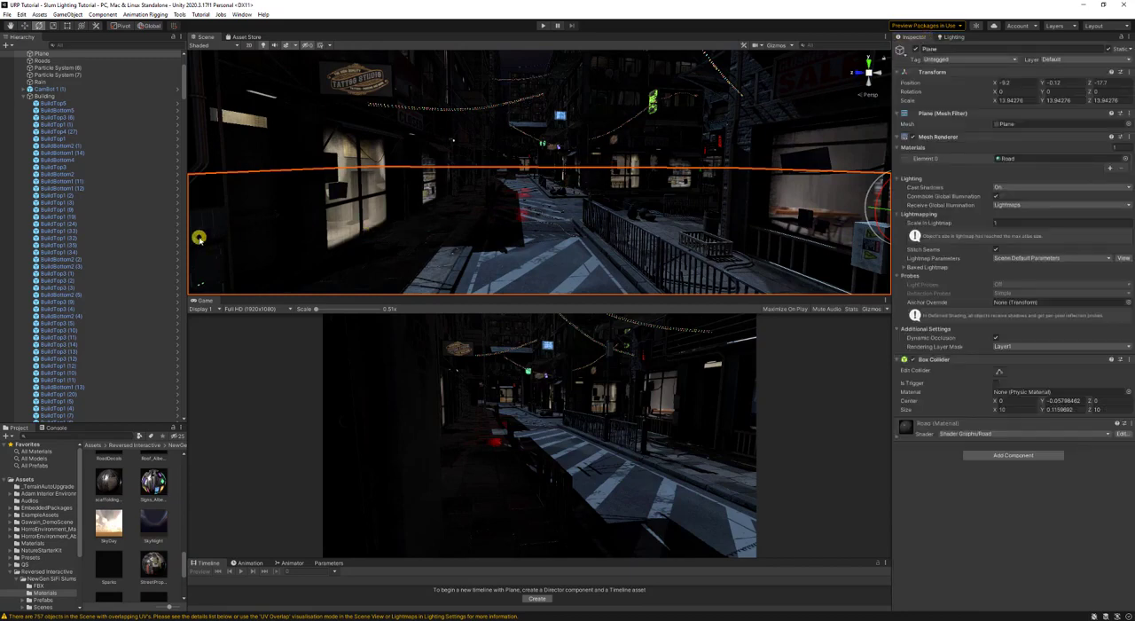
key("ctrl")
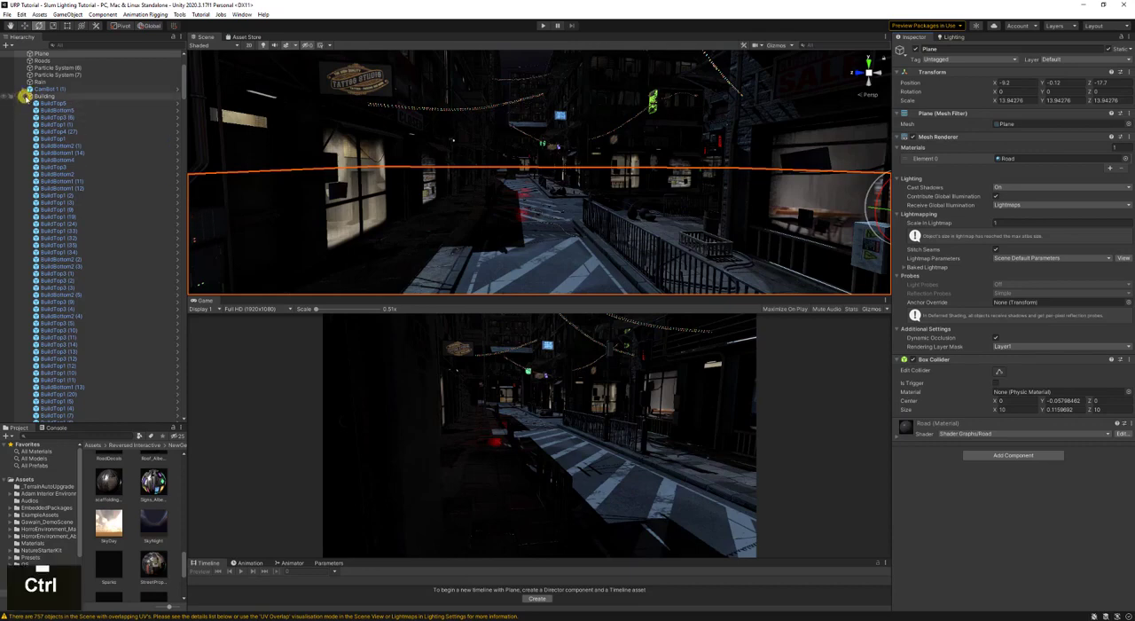
left_click(23, 96, "ctrl")
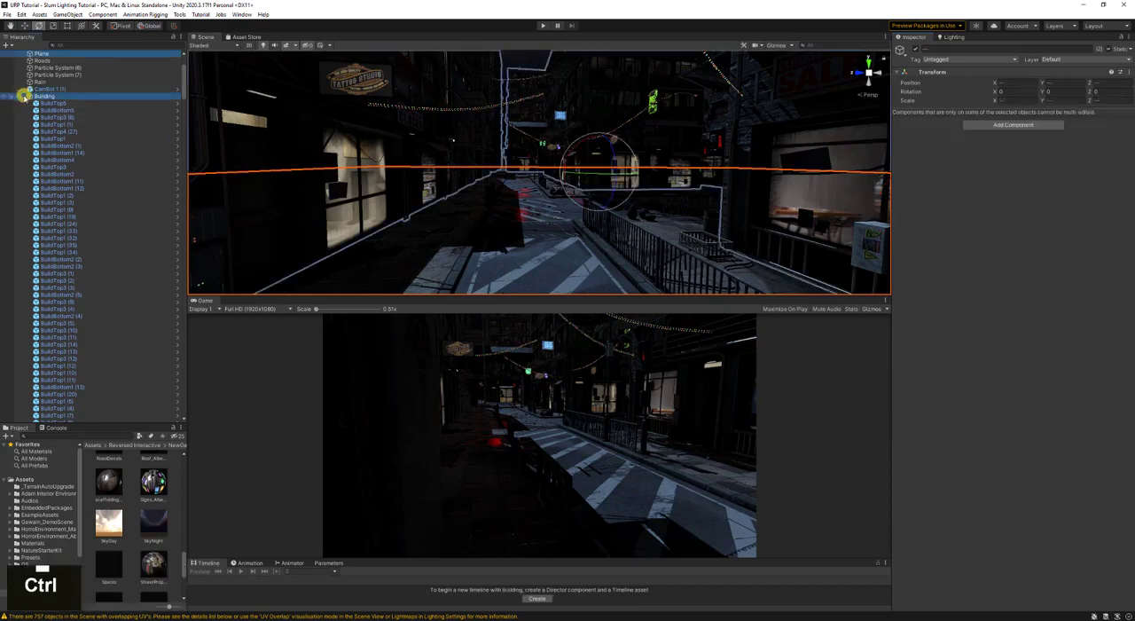
left_click(24, 97, "ctrl")
left_click(24, 111, "ctrl")
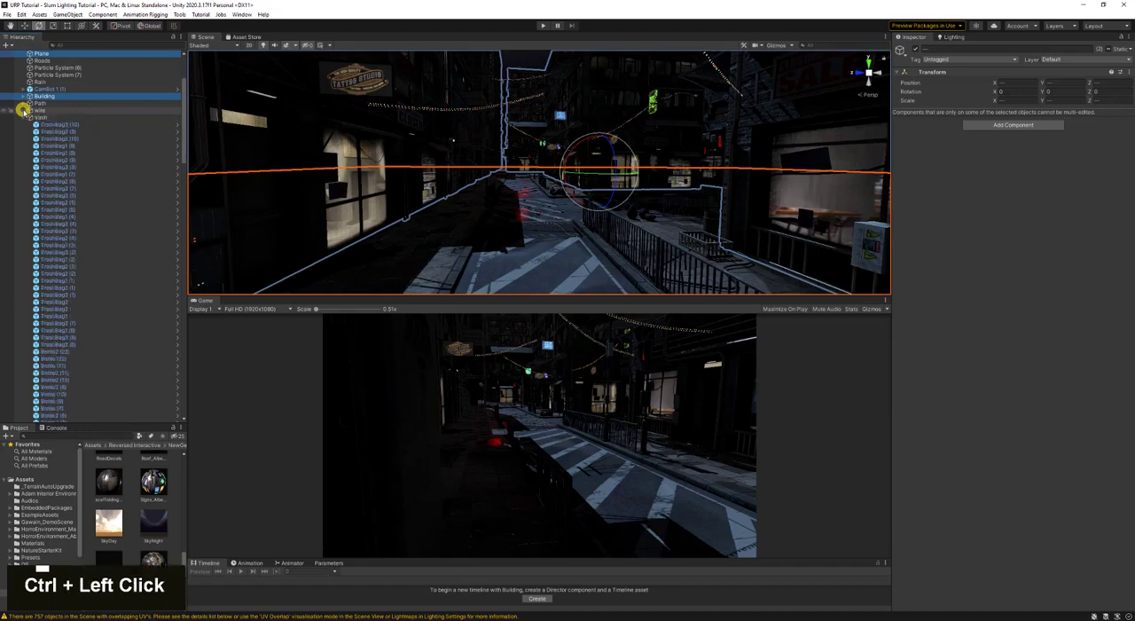
left_click(23, 115, "ctrl")
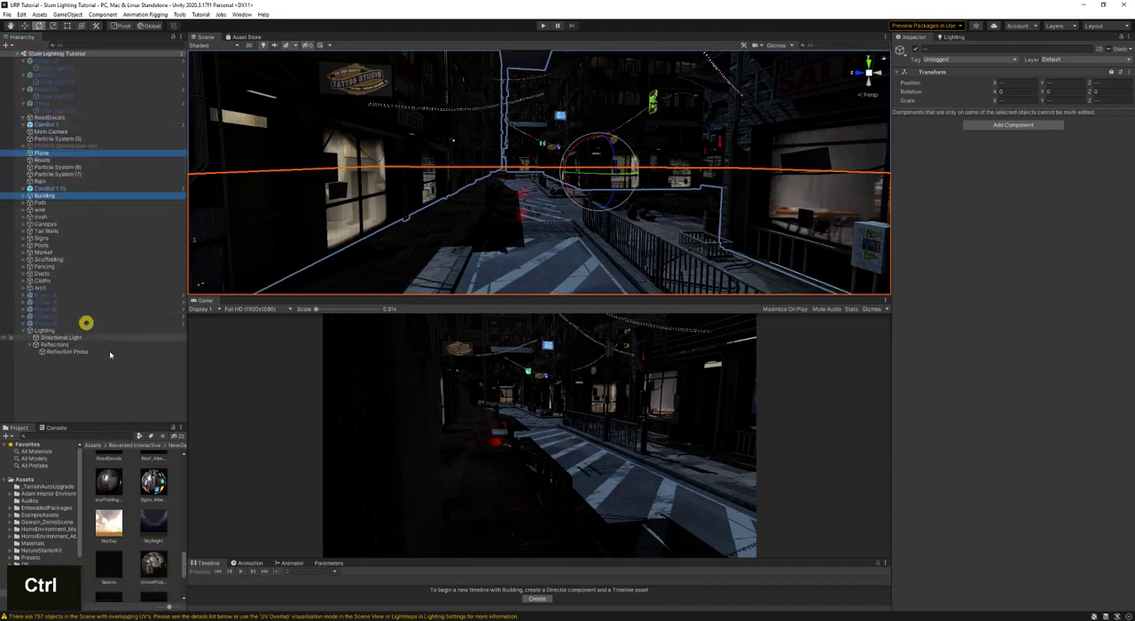
left_click(24, 330, "ctrl")
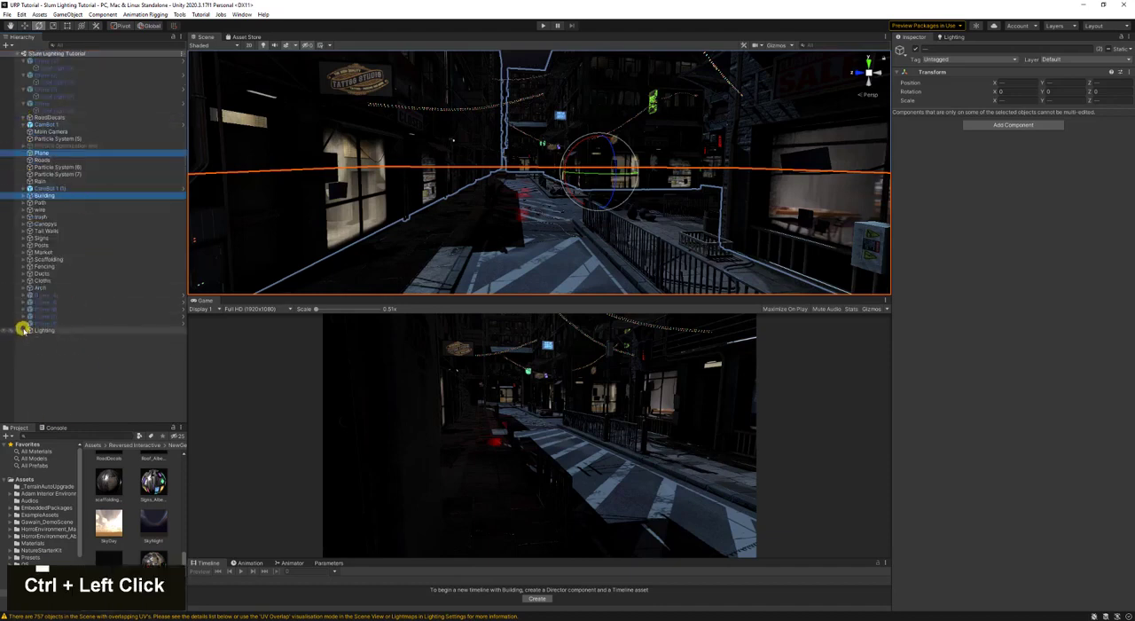
left_click(24, 331, "ctrl")
left_click(24, 331)
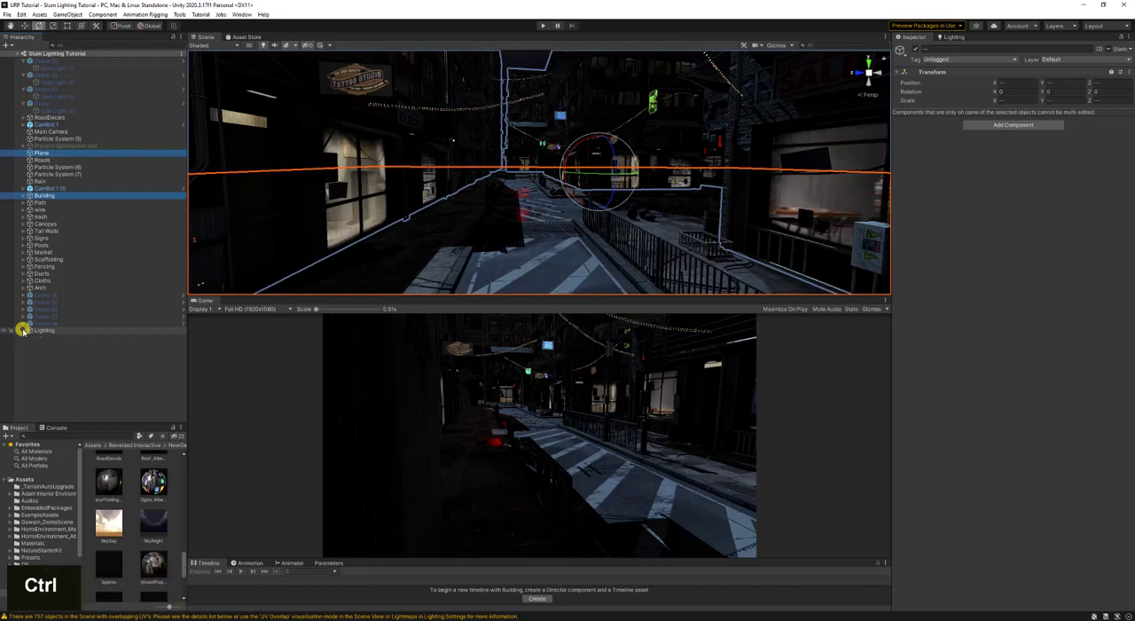
left_click(24, 331)
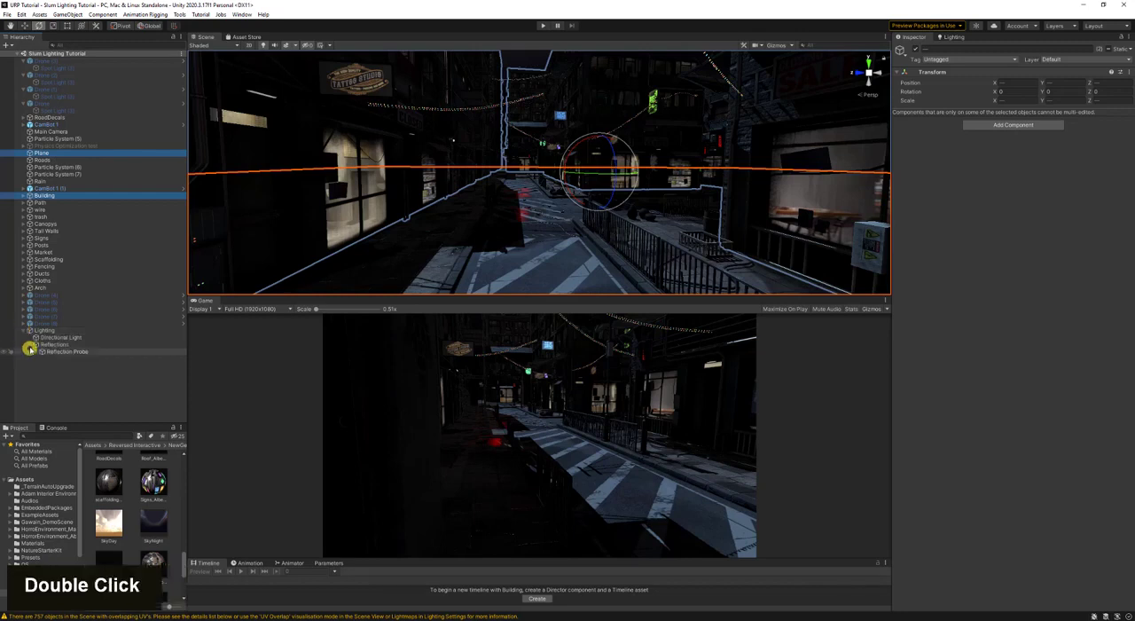
left_click(30, 345)
left_click(30, 345)
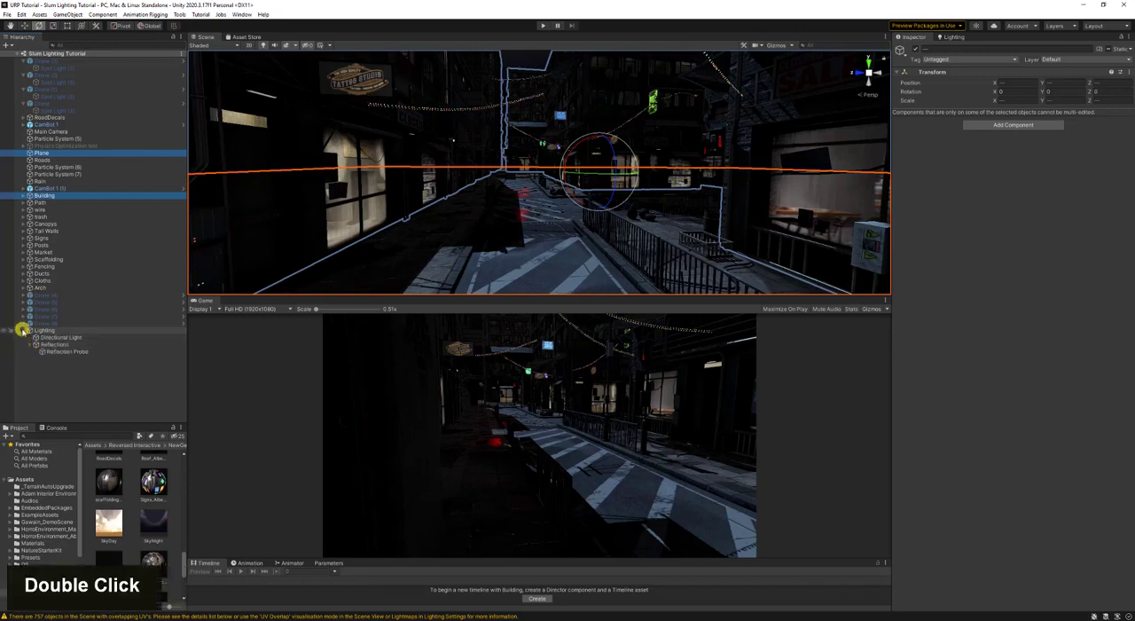
left_click(24, 330)
left_click(23, 330)
left_click(23, 330, "shift")
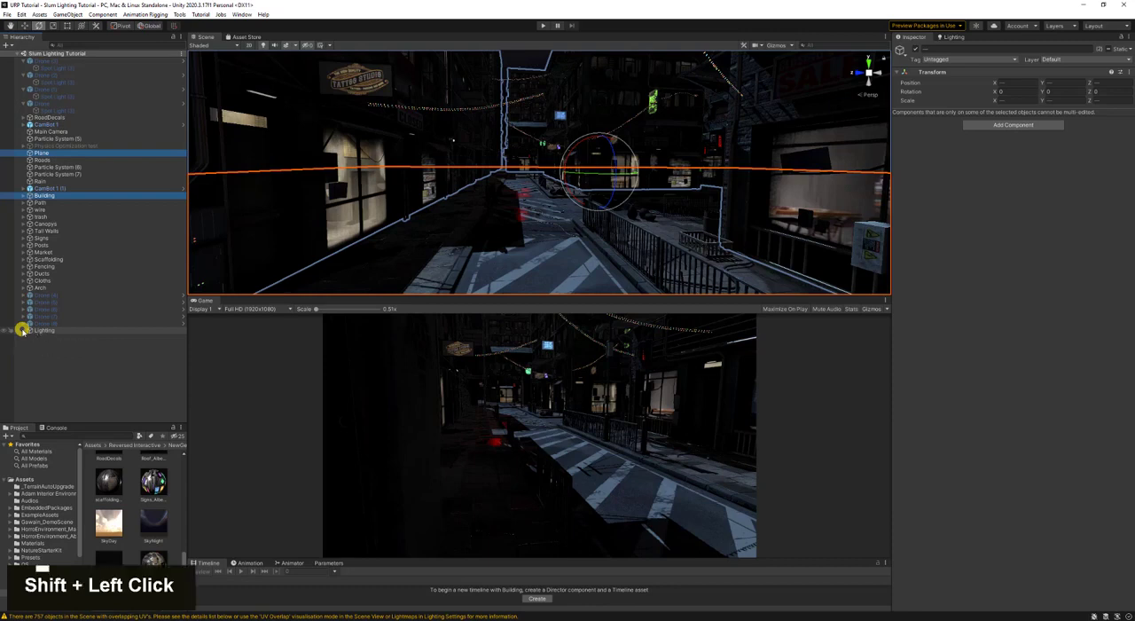
left_click(24, 330, "shift")
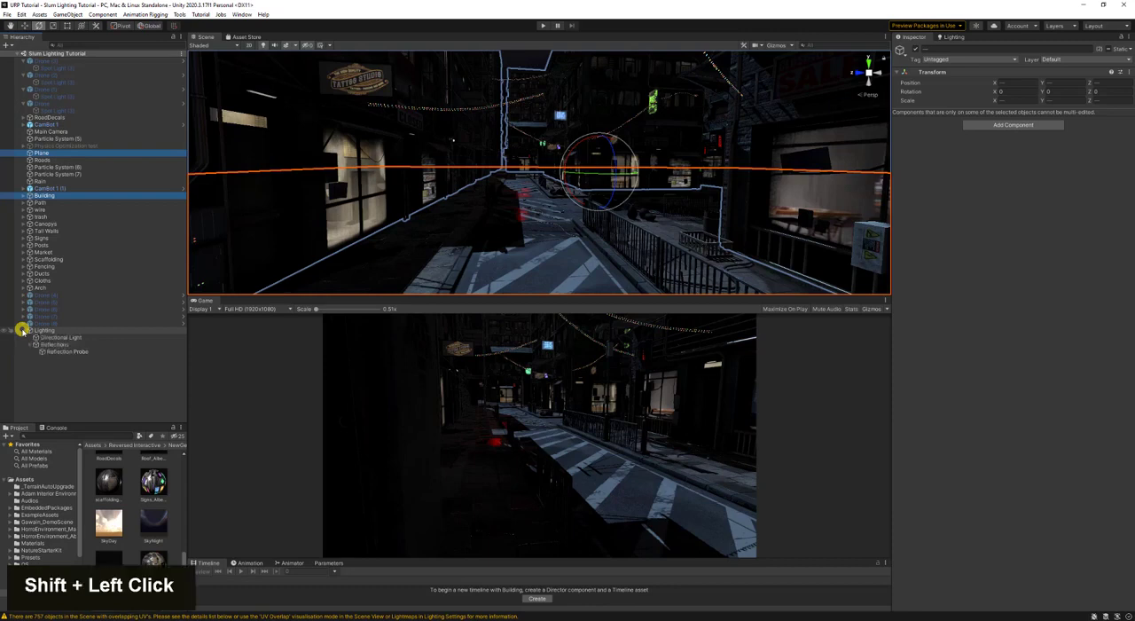
left_click(85, 337)
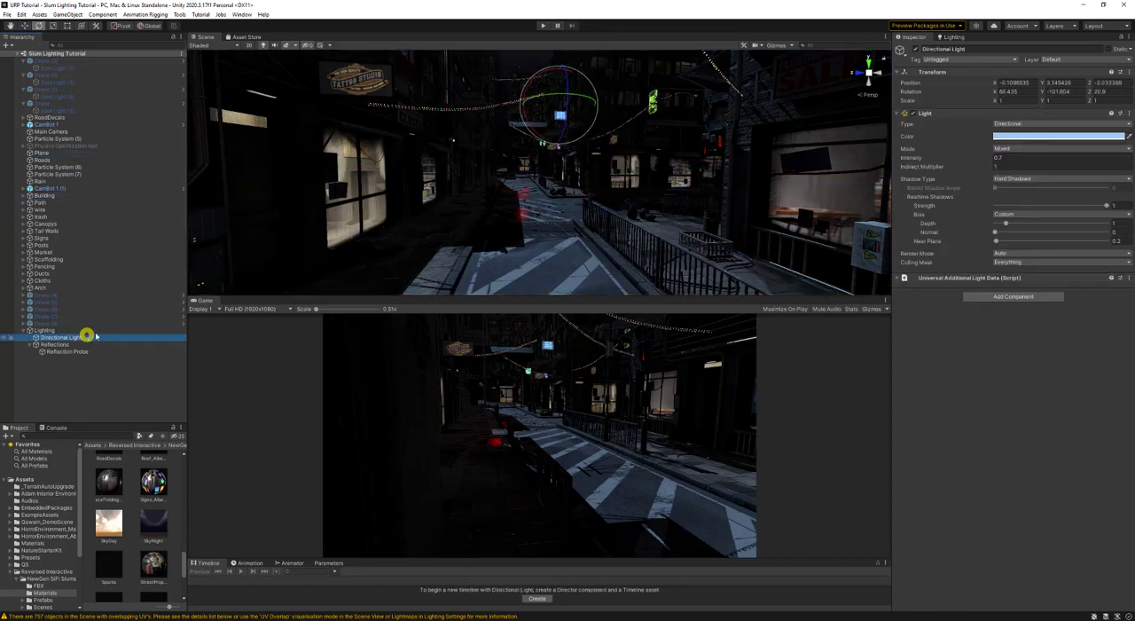
key("s")
right_click_drag(470, 183, 495, 184)
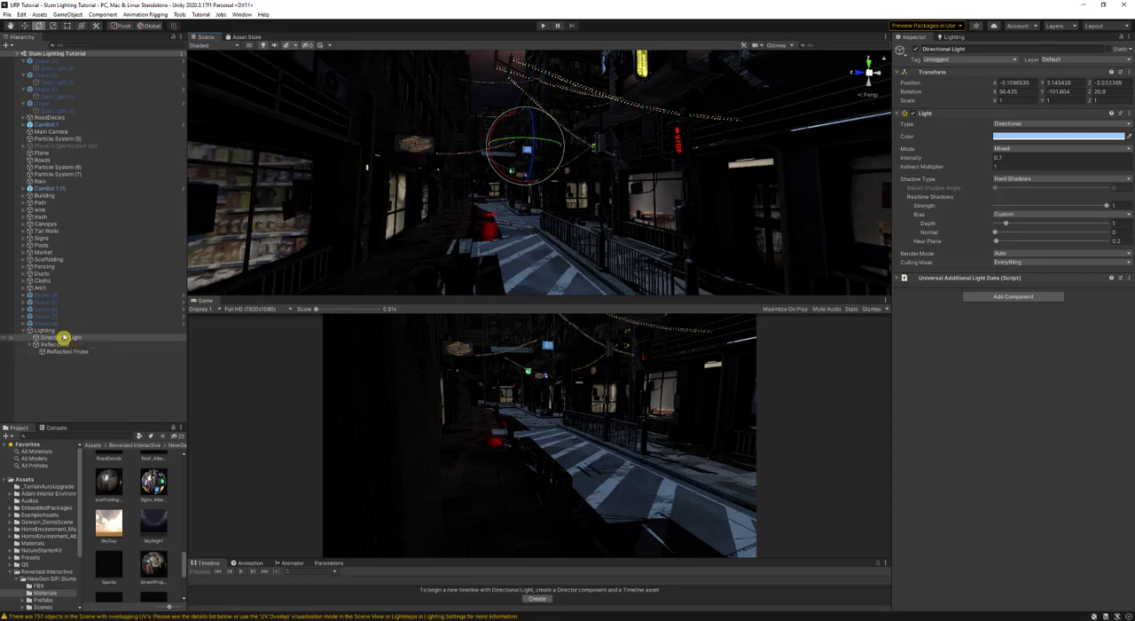
- Create an empty object inside the Lighting group and name it Window Lights
right_click(57, 330)
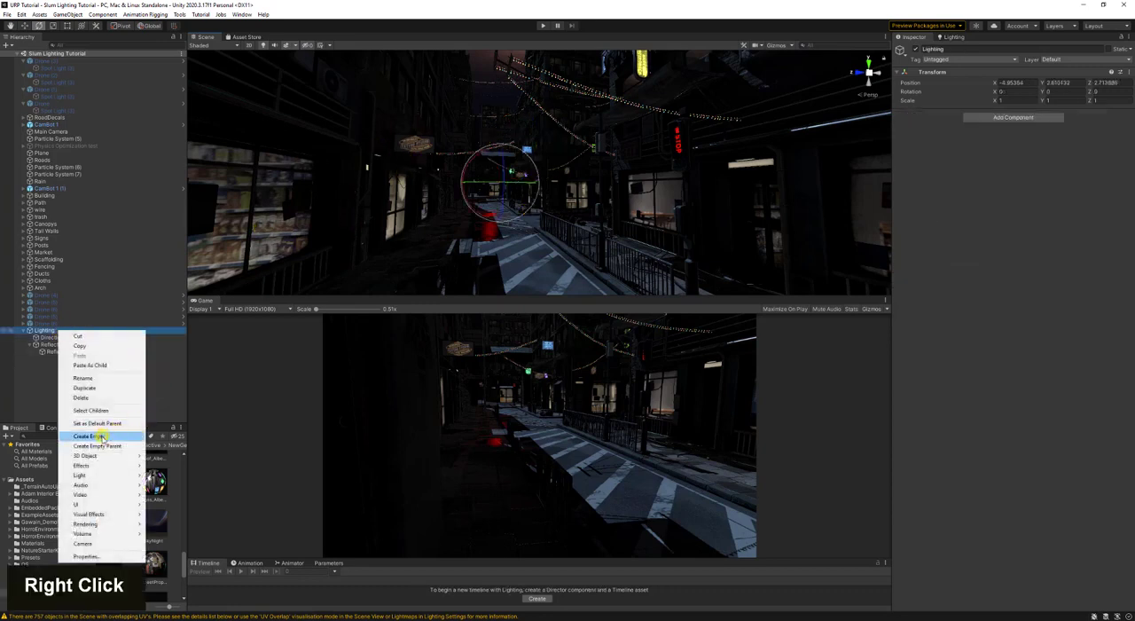
left_click(100, 438)
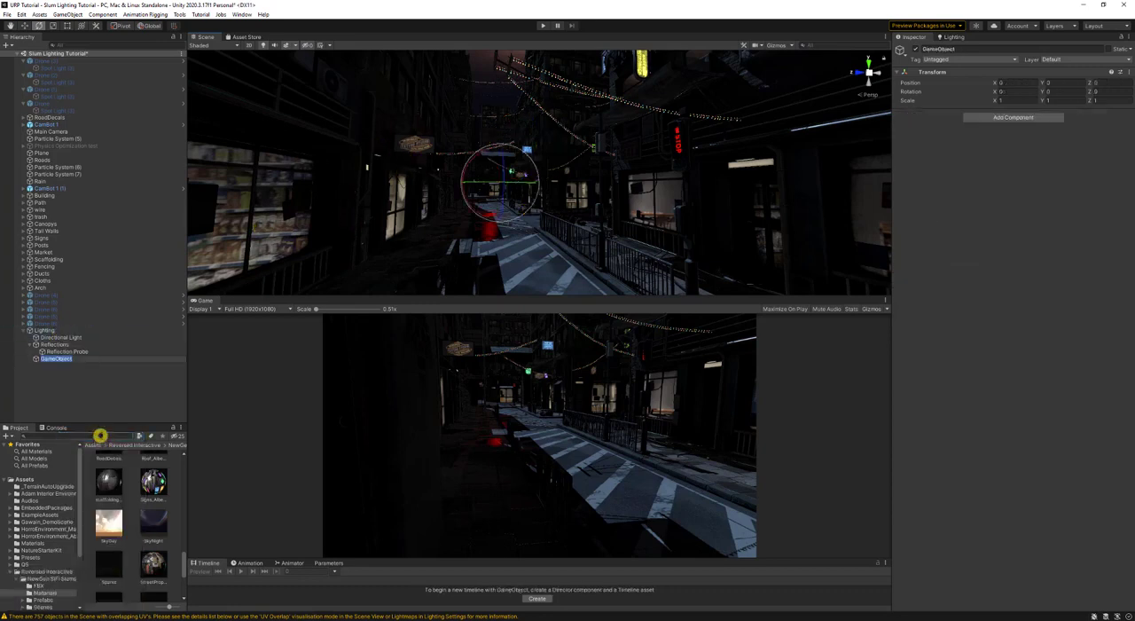
type("Window Lights")
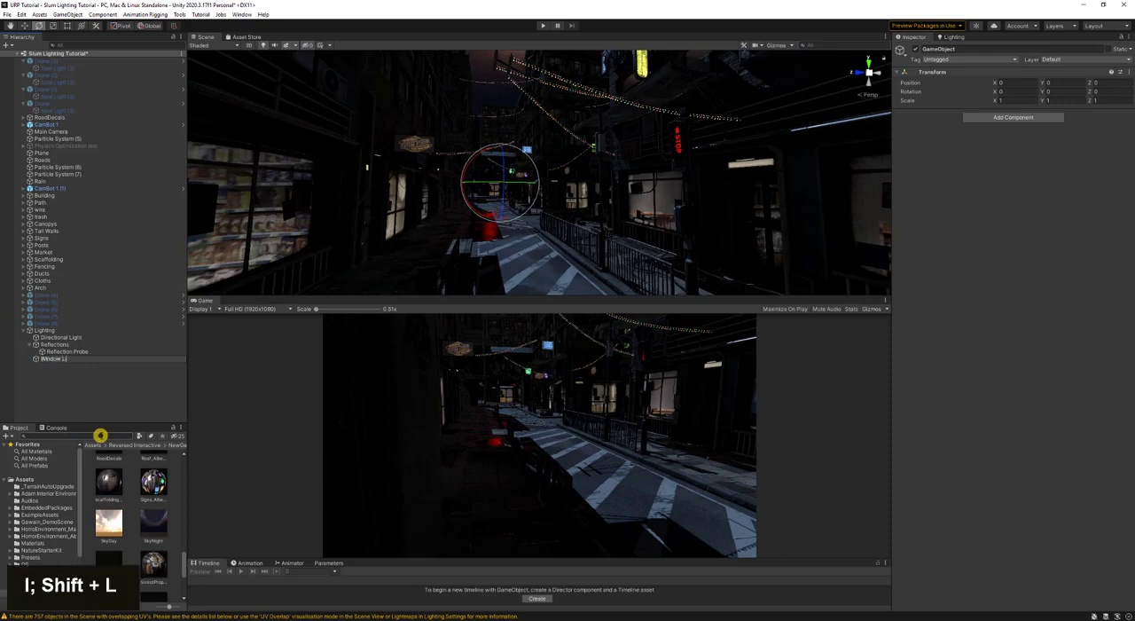
key("Return")
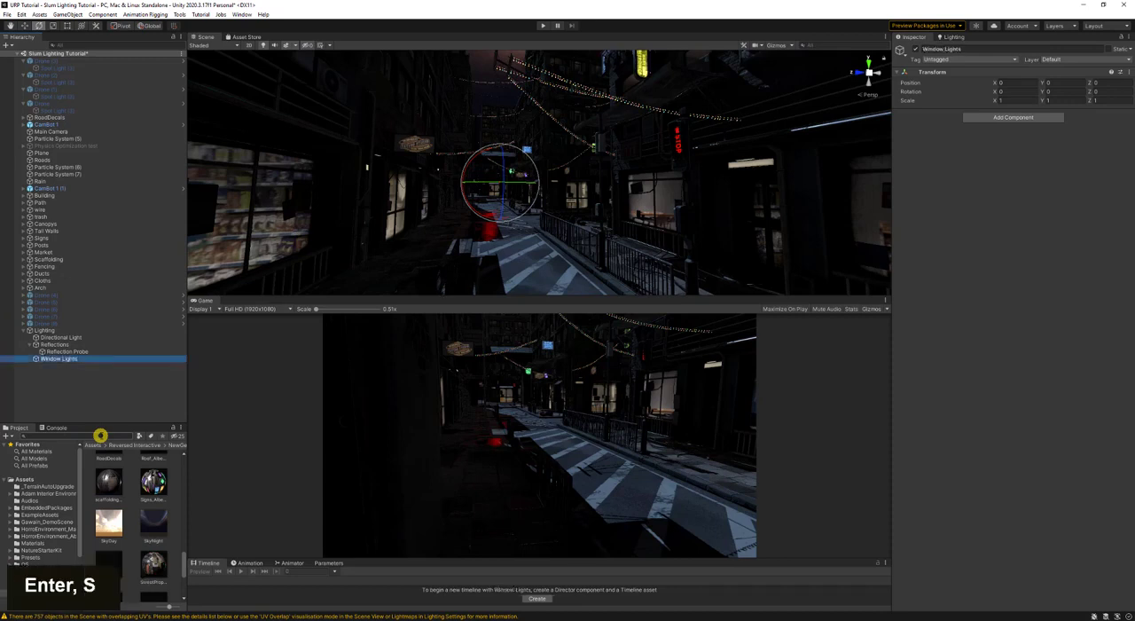
- Add an area light as a child of the Window Lights object
right_click(83, 360)
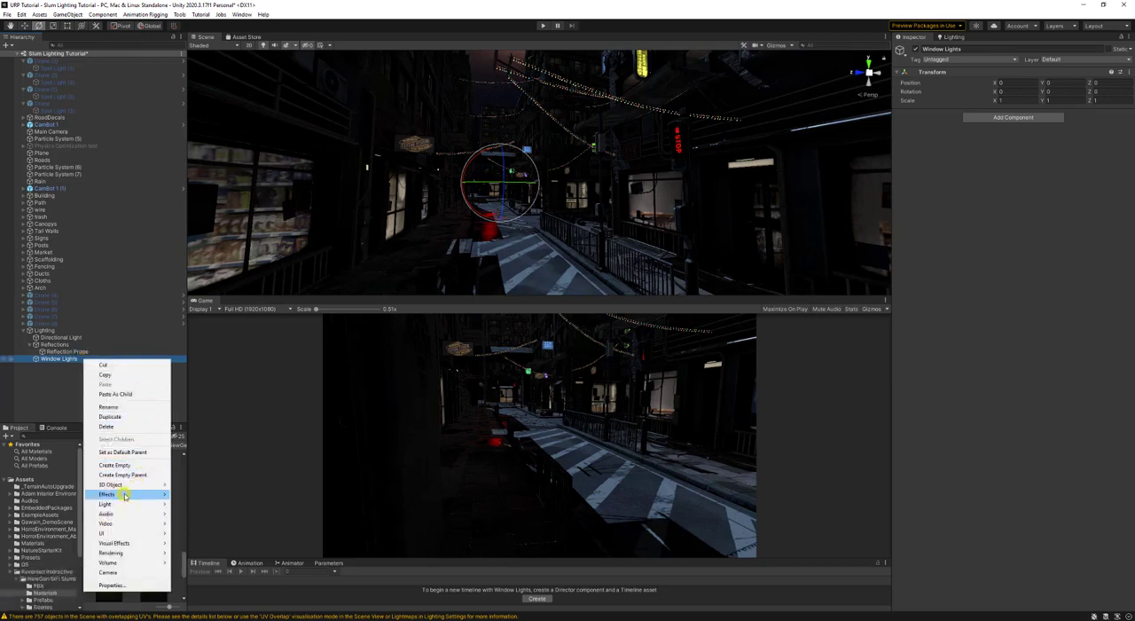
mouse_move(142, 484)
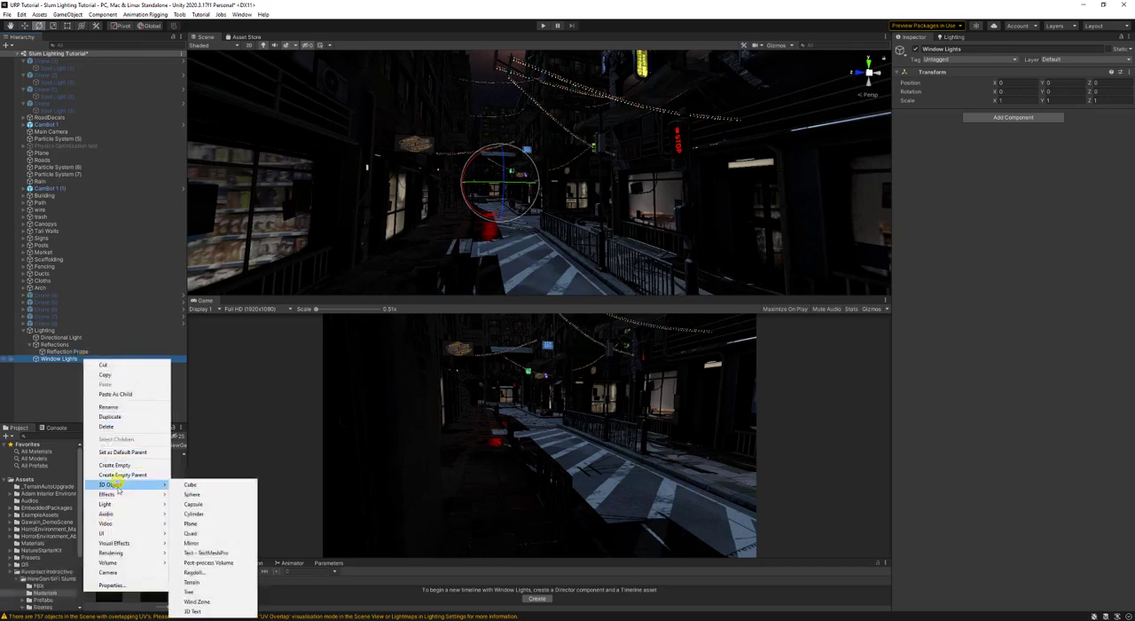
mouse_move(120, 504)
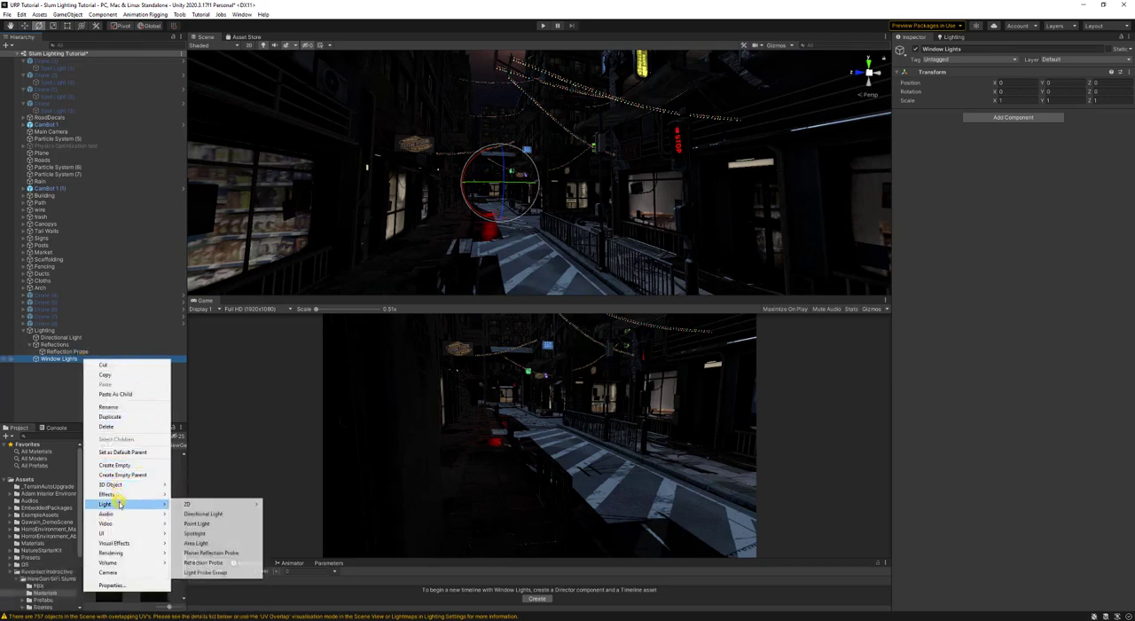
left_click(197, 543)
right_click_drag(483, 243, 510, 238)
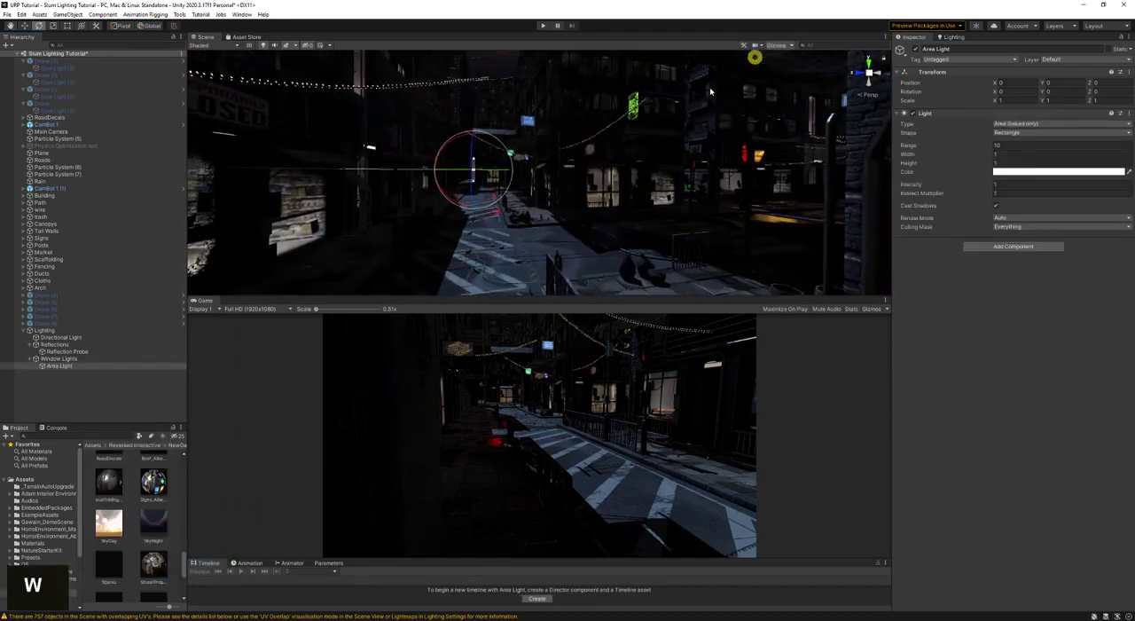
key("w")
right_click_drag(661, 142, 470, 177)
key("d")
key("a")
key("w")
key("s")
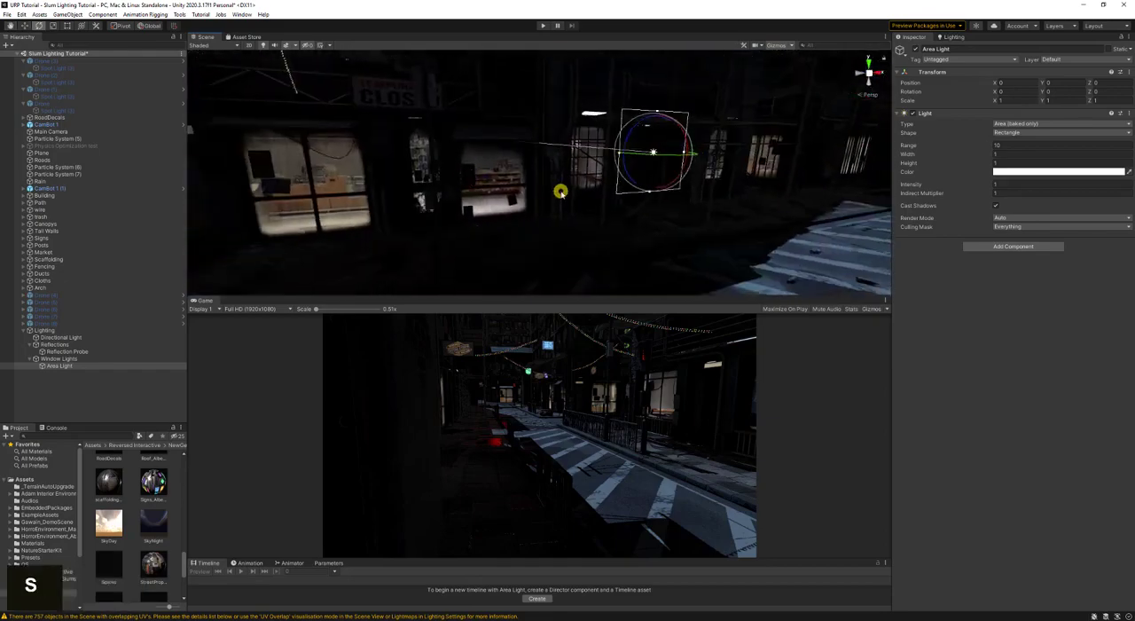
- Try lightening the Window Tint of the interior mapping material on the upper building wall BuildTop1 (3), and undo the change
right_click_drag(560, 190, 816, 109)
key("s")
left_click(595, 123)
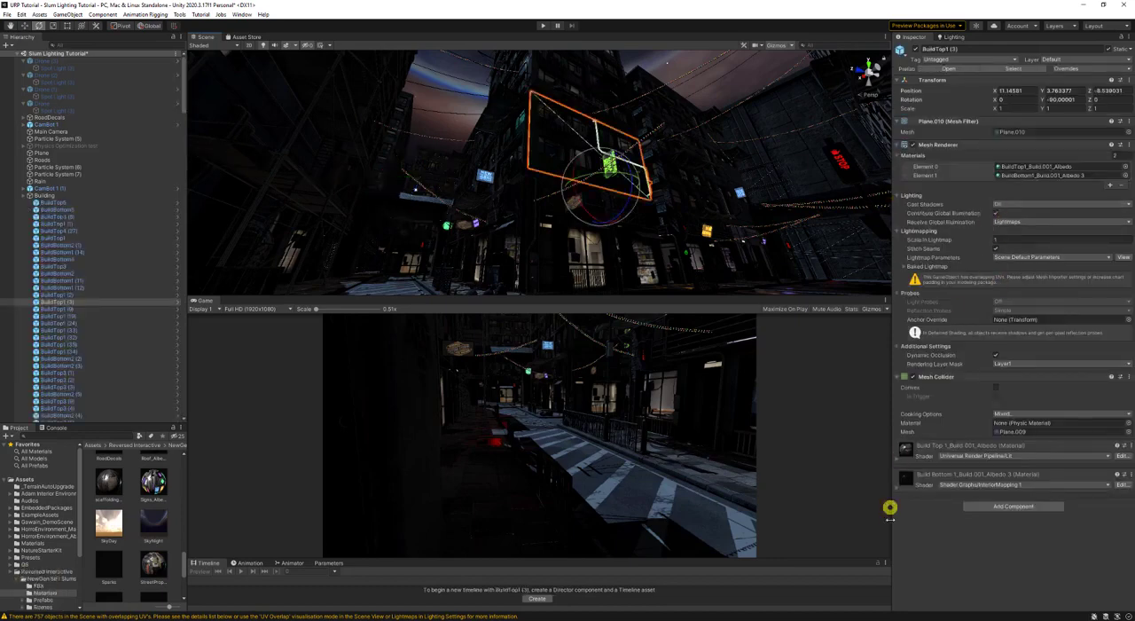
left_click(898, 487)
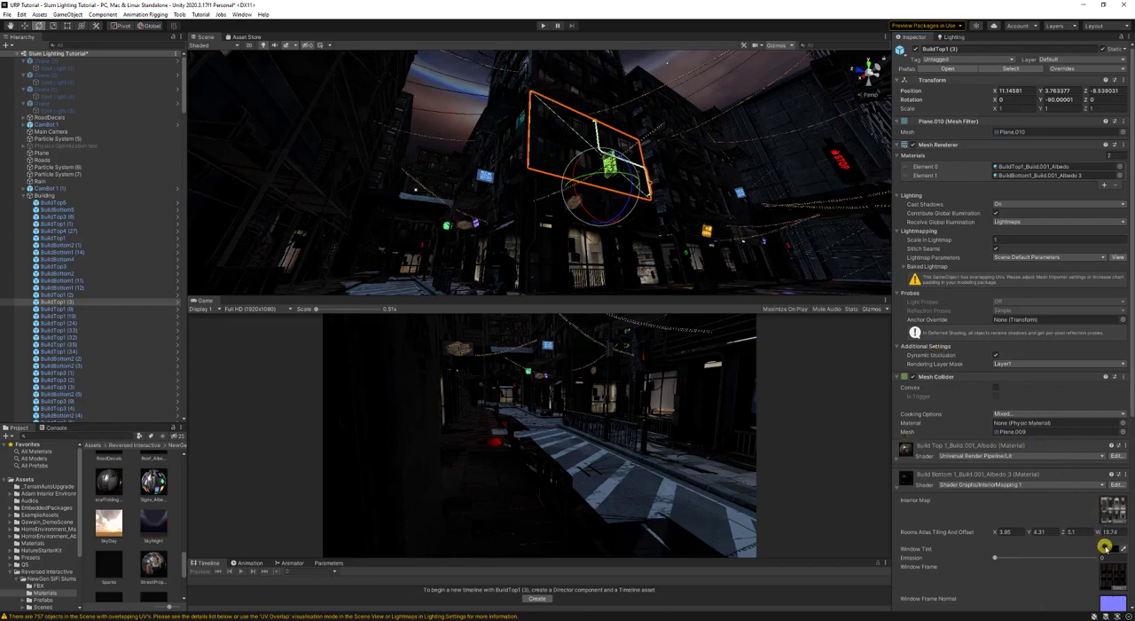
left_click(1107, 548)
left_click_drag(1074, 476, 1049, 490)
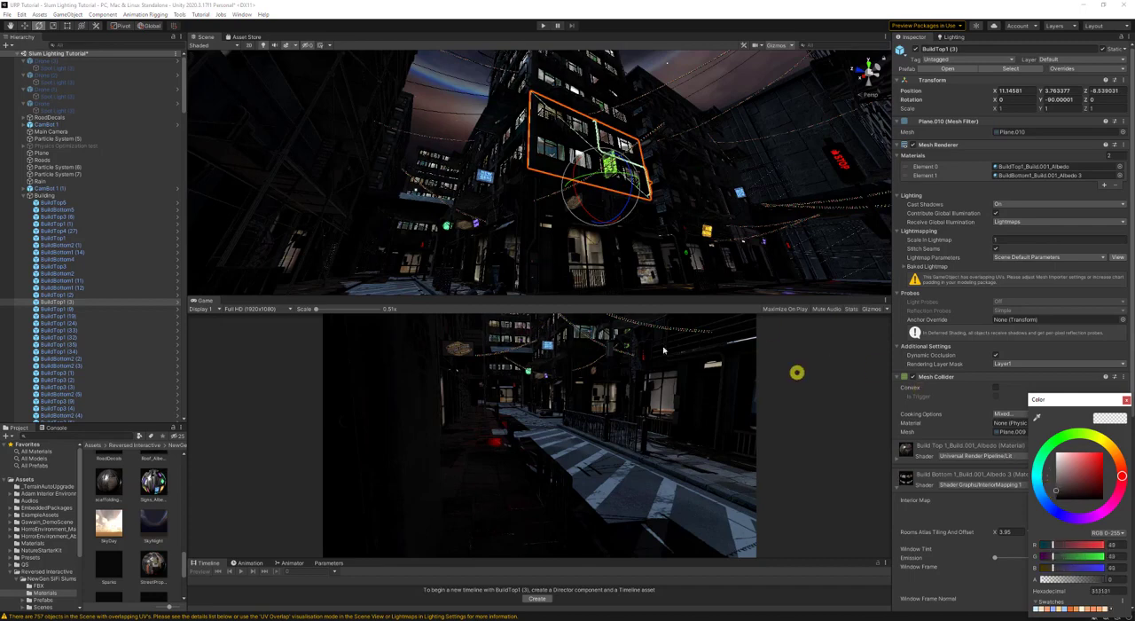
key("ctrl+z")
left_click(1127, 402)
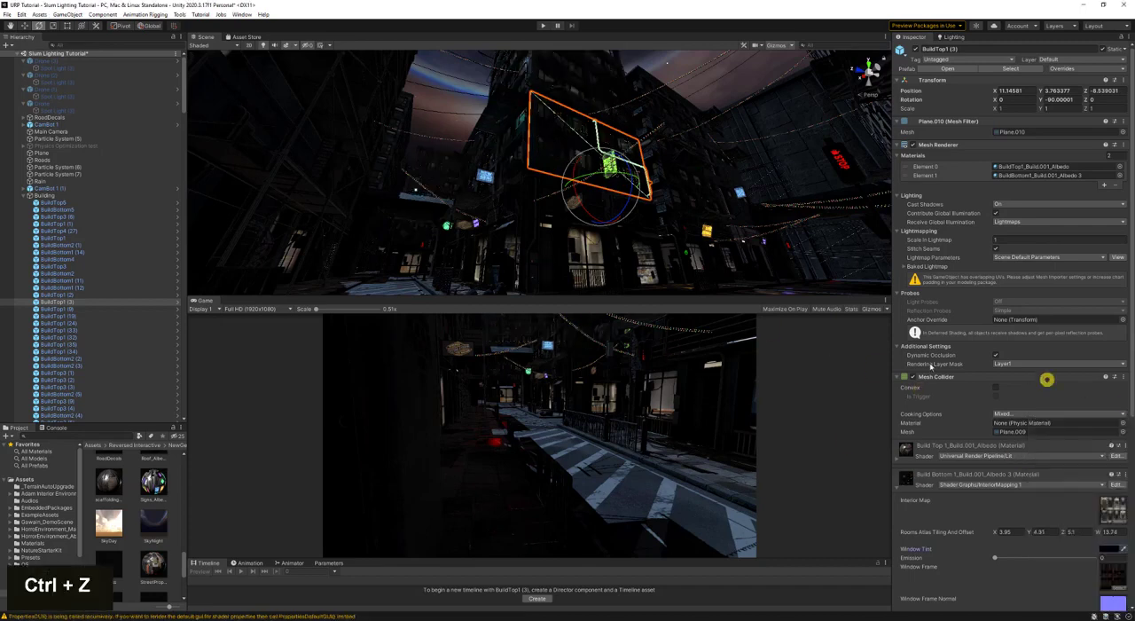
- Collapse the expanded Building group in the Hierarchy again
key("d")
right_click_drag(688, 158, 596, 167)
key("s")
key("w")
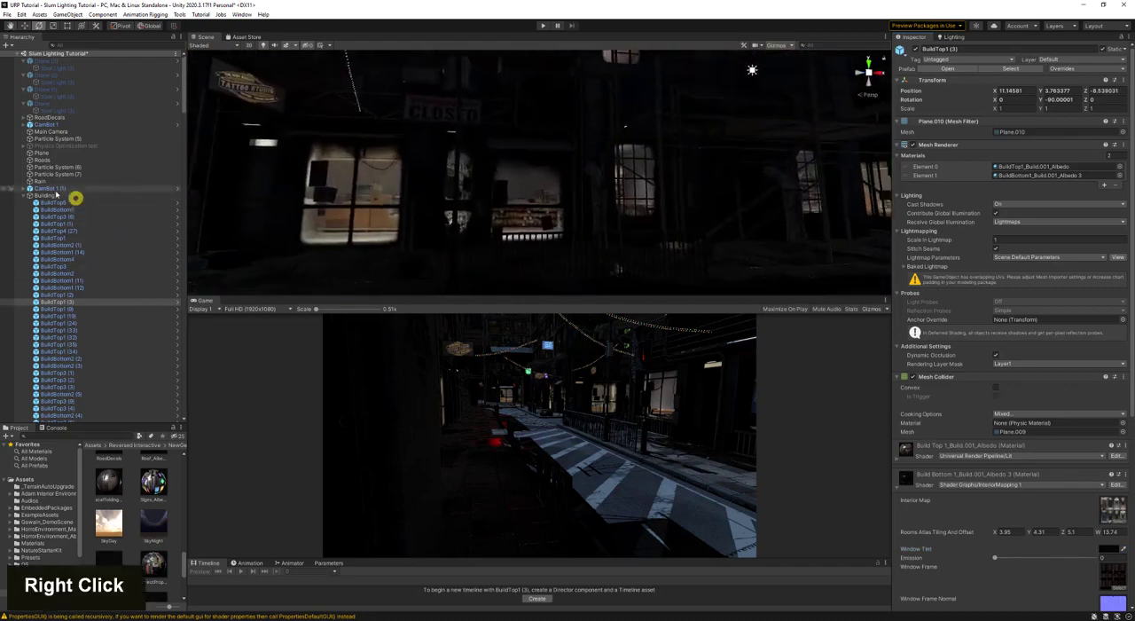
left_click(29, 196)
left_click(24, 195)
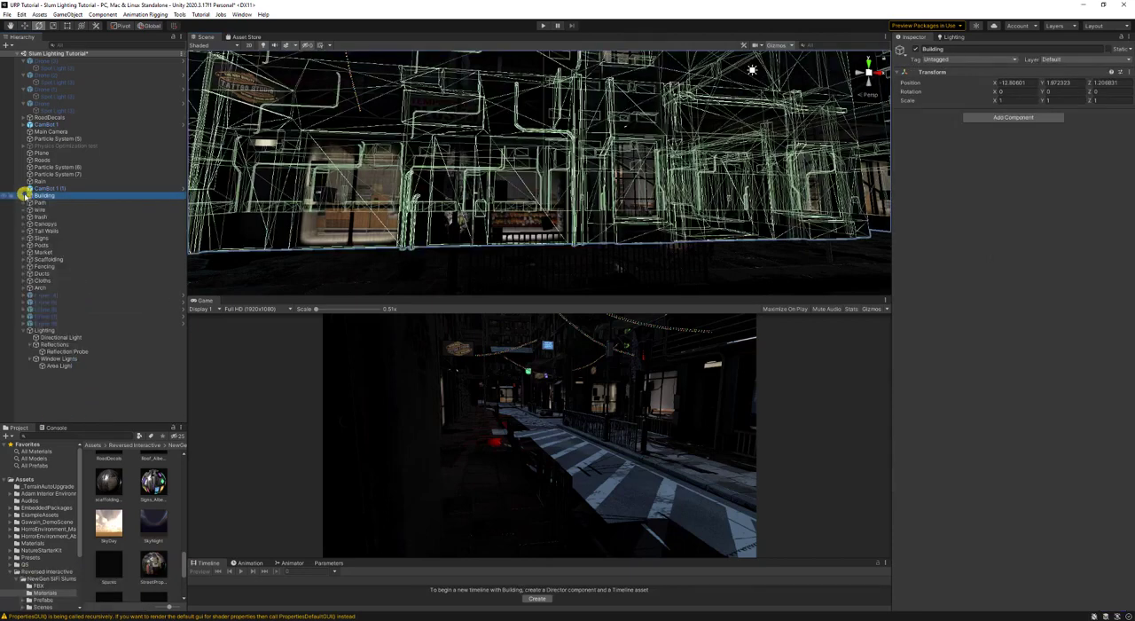
- Move the area light in front of the shop window, to about X -1.465, Y -1.163, Z 4.52
double_click(77, 367)
key("s")
right_click_drag(505, 163, 681, 136)
key("w")
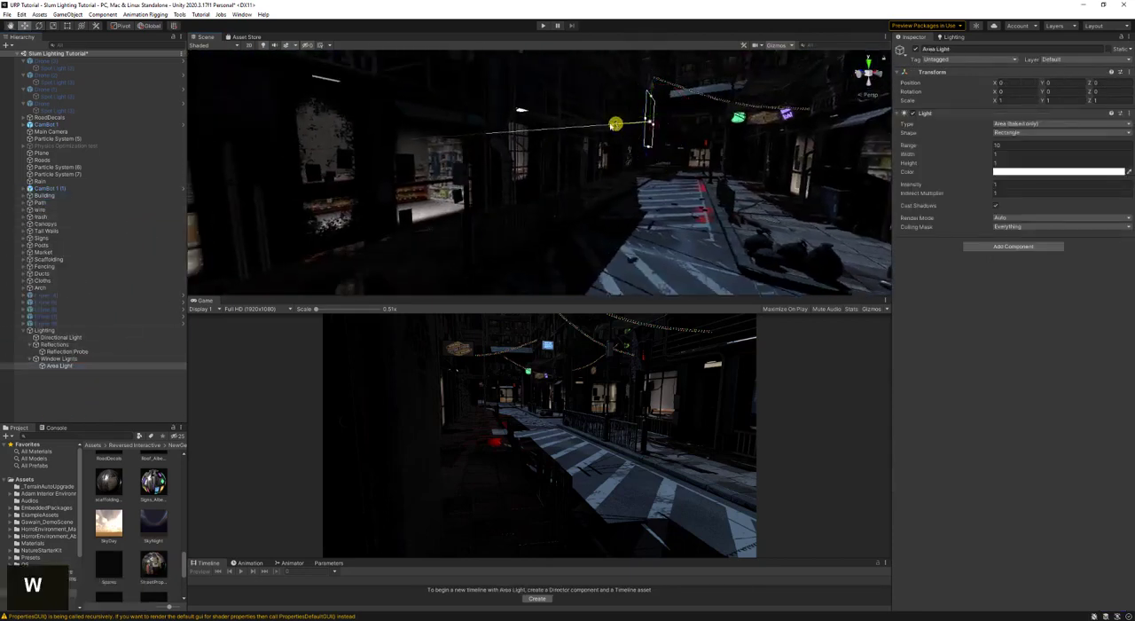
left_click_drag(610, 125, 481, 152)
key("w")
right_click_drag(482, 151, 460, 196)
key("d")
key("s")
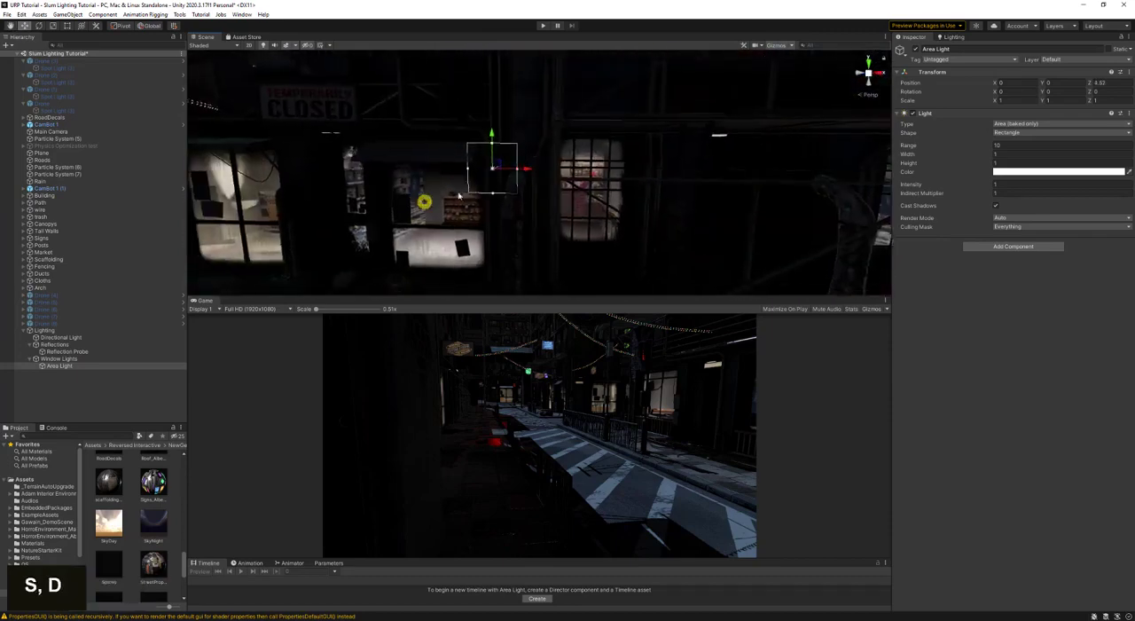
left_click_drag(499, 163, 426, 221)
- Shift the area light closer to the shop window at Z 5 and rotate it to Y 180 so it faces the street
key("w")
right_click_drag(463, 214, 638, 223)
key("s")
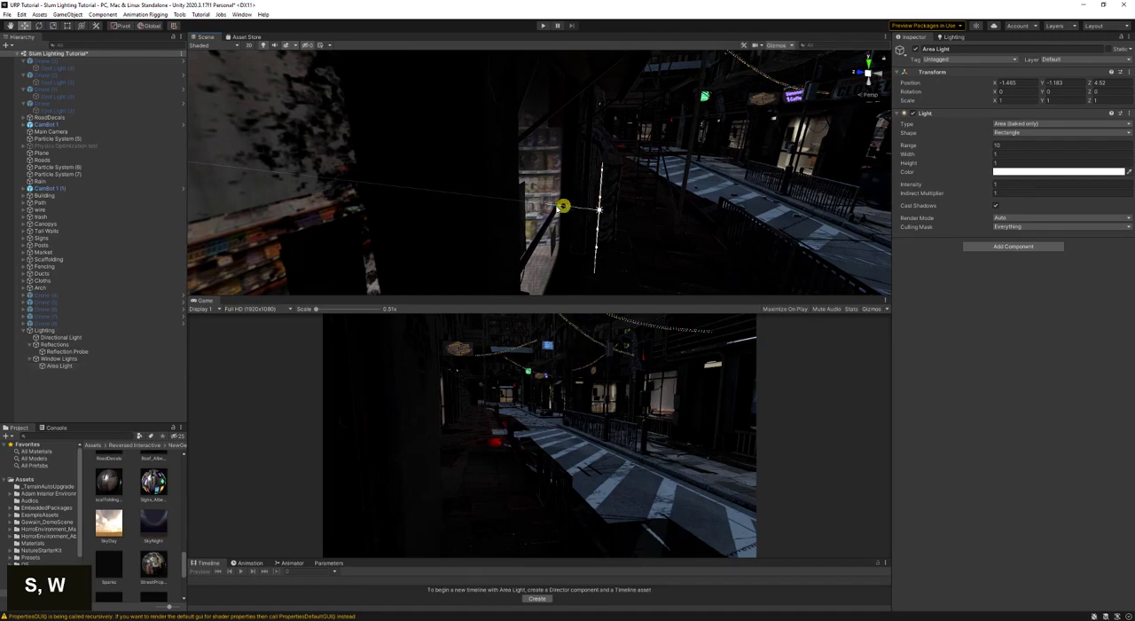
left_click(573, 211)
left_click(600, 212)
left_click_drag(570, 207, 531, 205)
key("d")
right_click_drag(576, 199, 557, 189)
key("e")
left_click_drag(461, 214, 226, 239, "ctrl")
- Resize the area light to about 2.85 wide and 2.77 high to cover the shop window, and shift it to about Z 4.918
key("s")
right_click_drag(468, 215, 378, 215)
key("d")
key("w")
key("w")
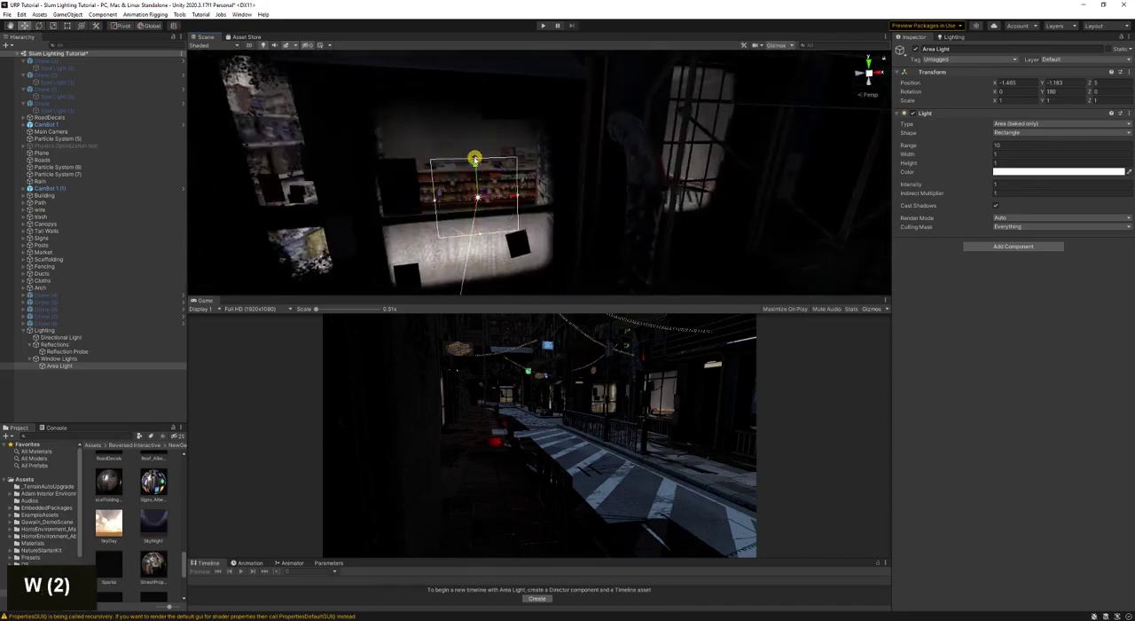
left_click_drag(475, 158, 475, 69)
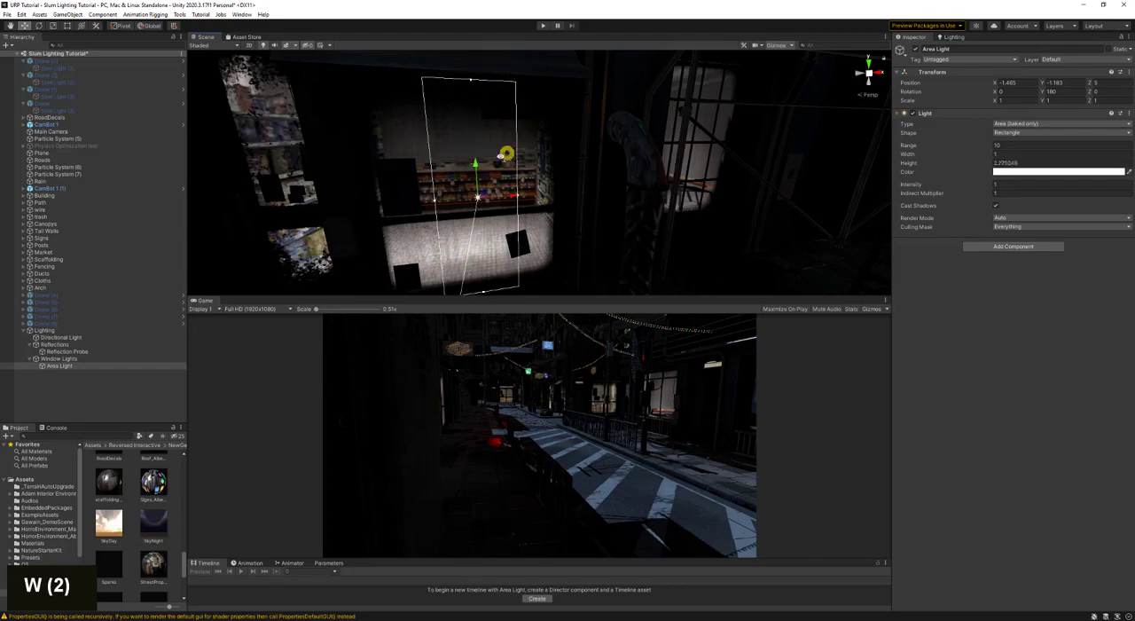
mouse_move(500, 151)
right_mouse_down()
mouse_move(476, 178)
mouse_move(405, 186)
mouse_move(577, 183)
mouse_move(428, 198)
mouse_move(709, 189)
mouse_move(638, 192)
mouse_move(521, 152)
right_mouse_up()
key("s")
key("w")
key("d")
key("a")
key("w")
key("d")
key("s")
left_click_drag(520, 152, 523, 154)
key("s")
right_click_drag(608, 183, 698, 202)
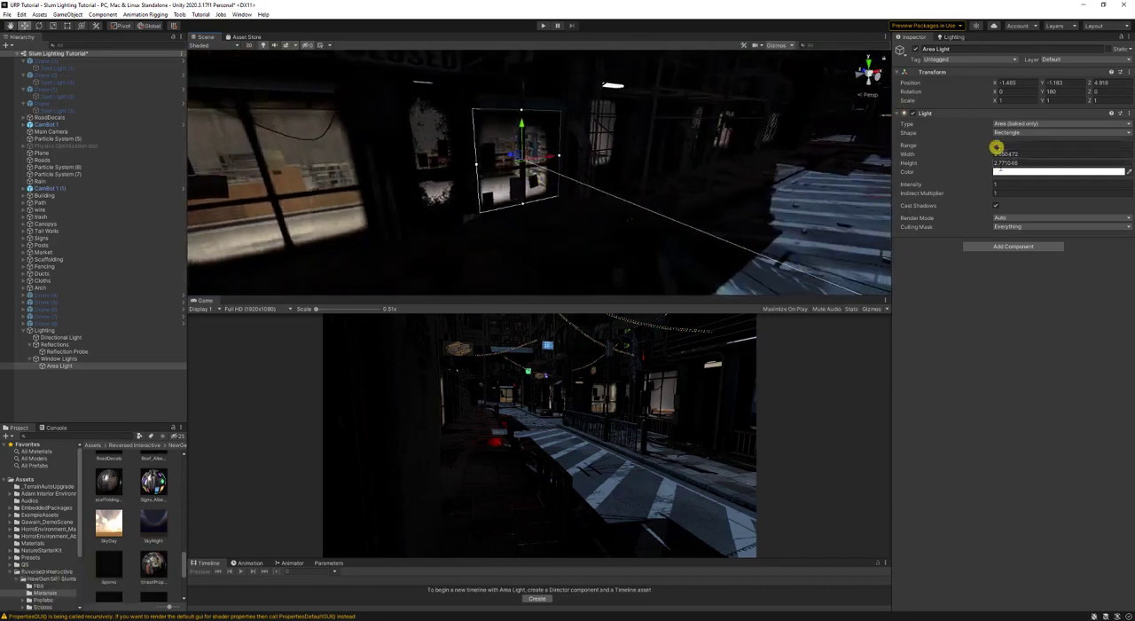
- Set the area light's intensity to 5
type("5")
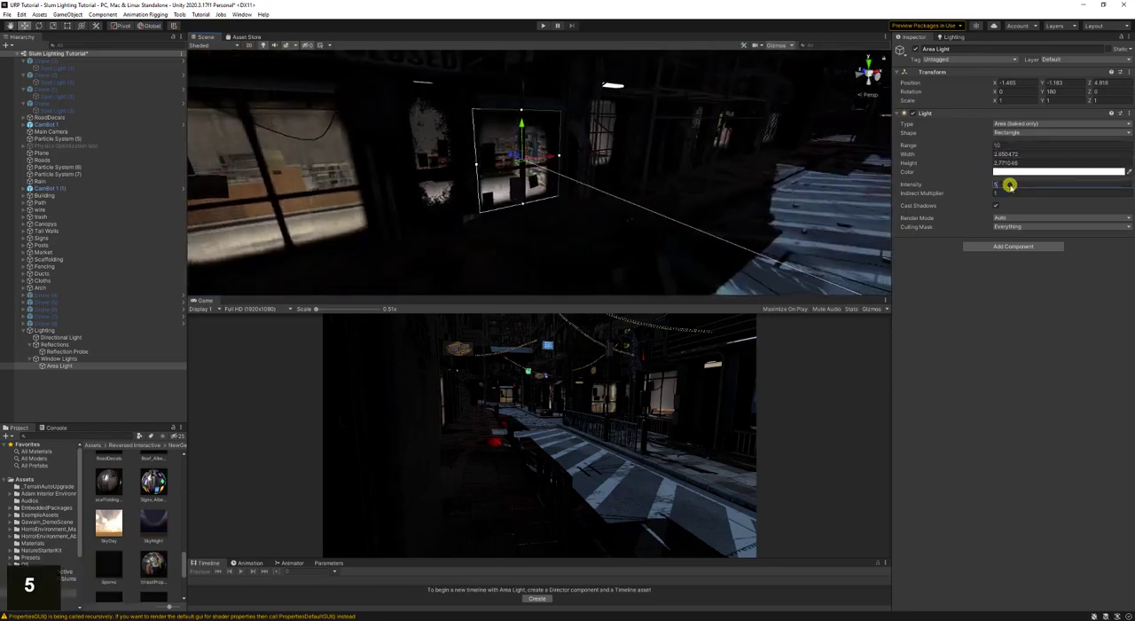
key("Return")
key("a")
right_click_drag(727, 168, 806, 157)
key("s")
- Save the scene and generate the lighting with the new area light
key("ctrl+s")
left_click(958, 38)
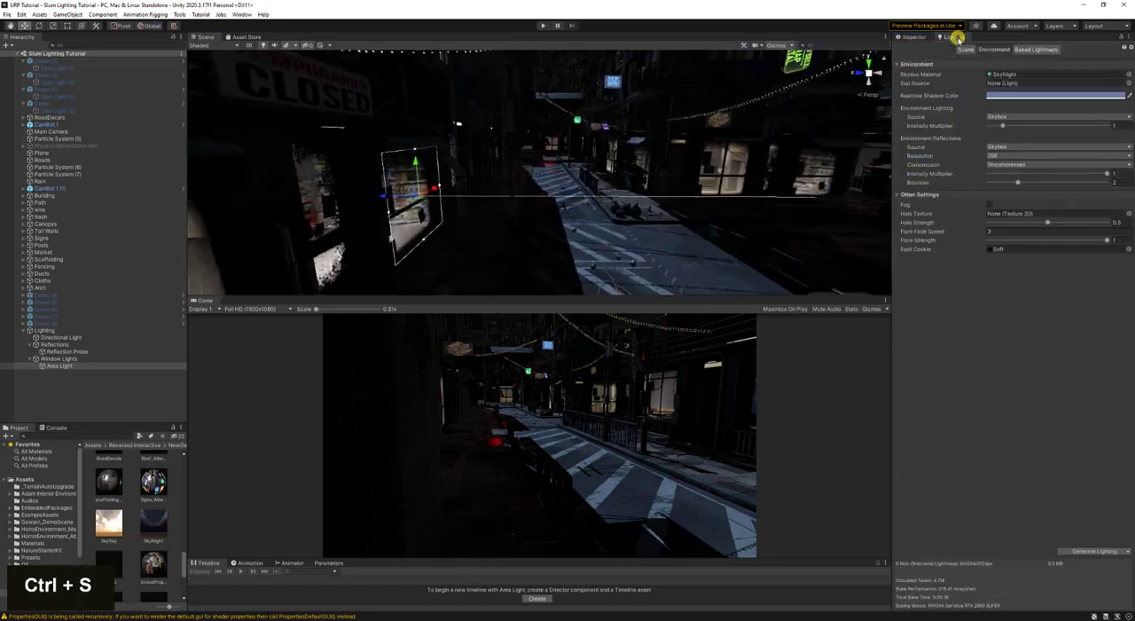
left_click(1090, 551)
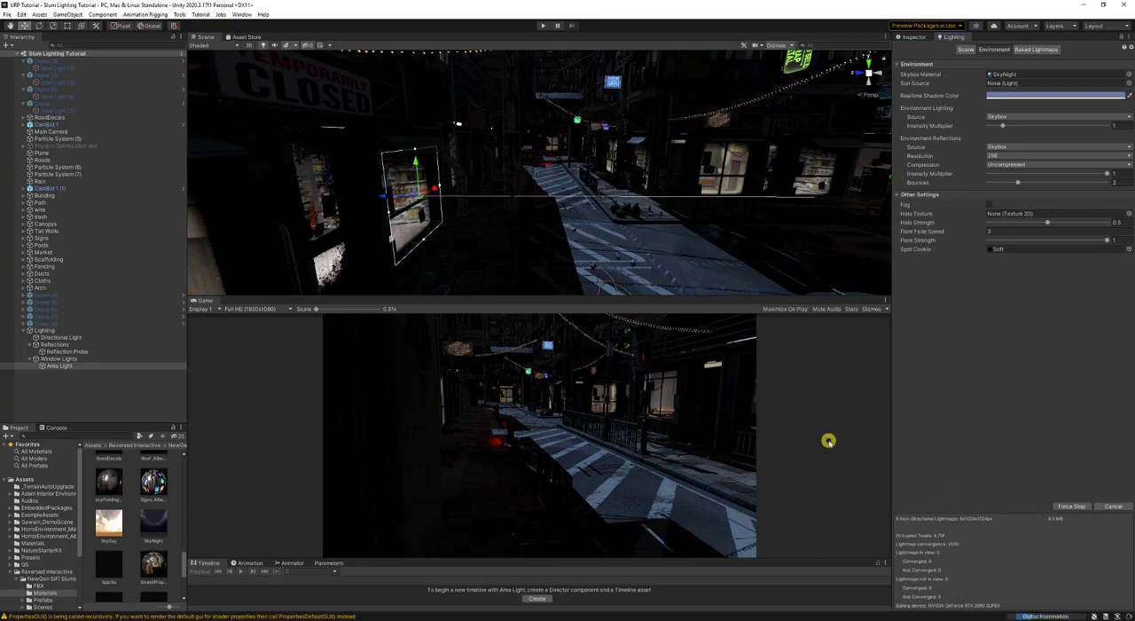
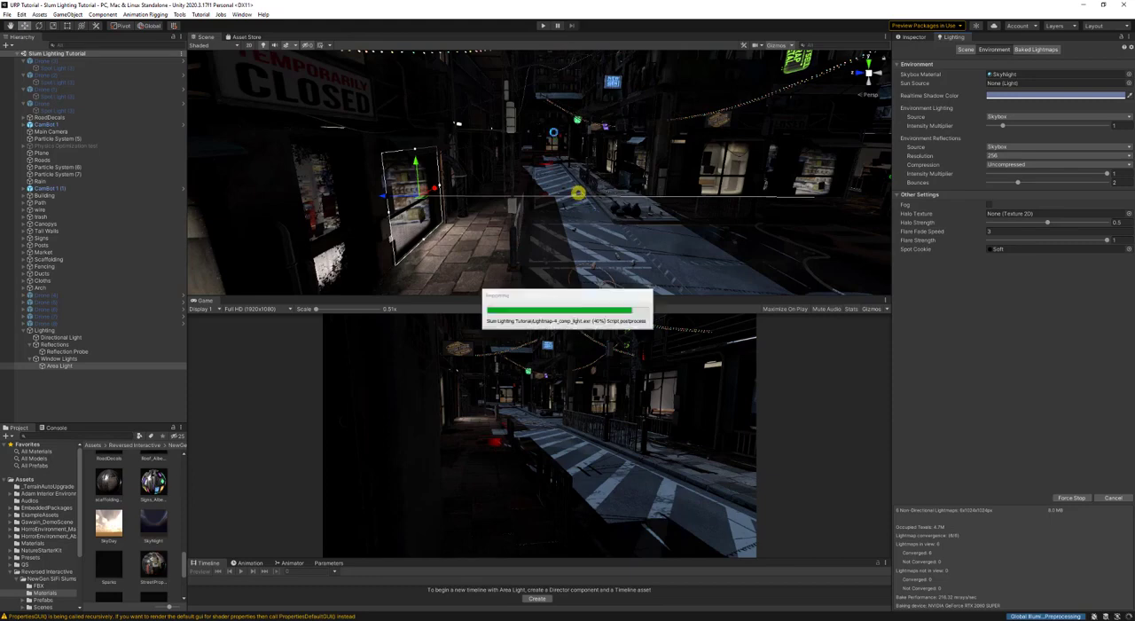
- Duplicate the shop window's area light and align the copy over the neighbouring large window at about X -6.49
right_click_drag(665, 236, 625, 240)
key("d")
key("a")
key("w")
key("s")
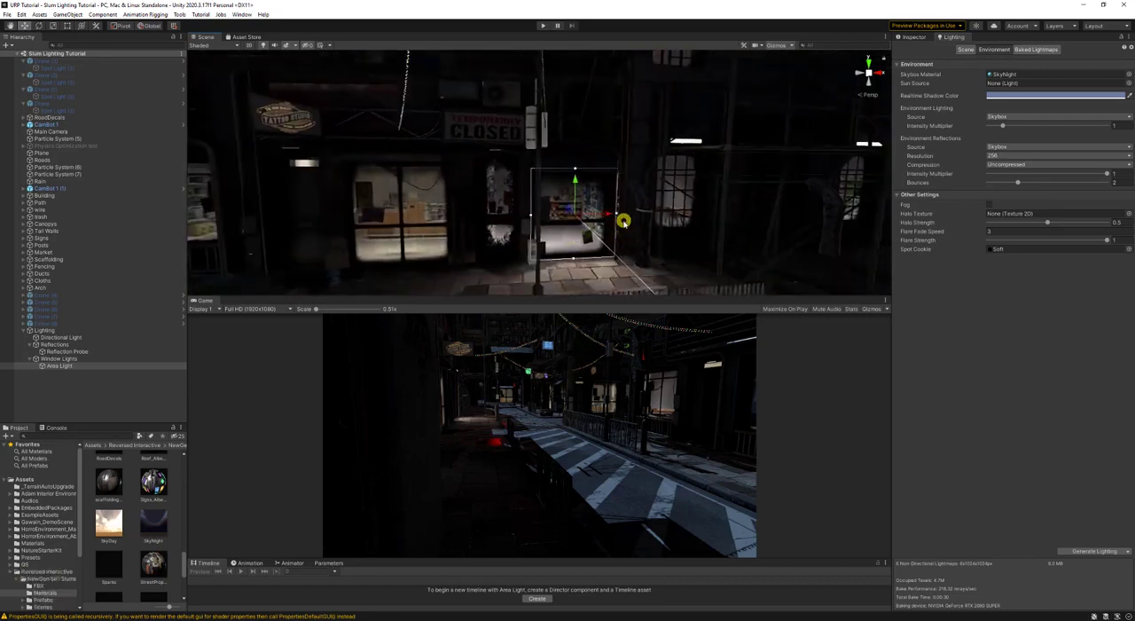
key("ctrl")
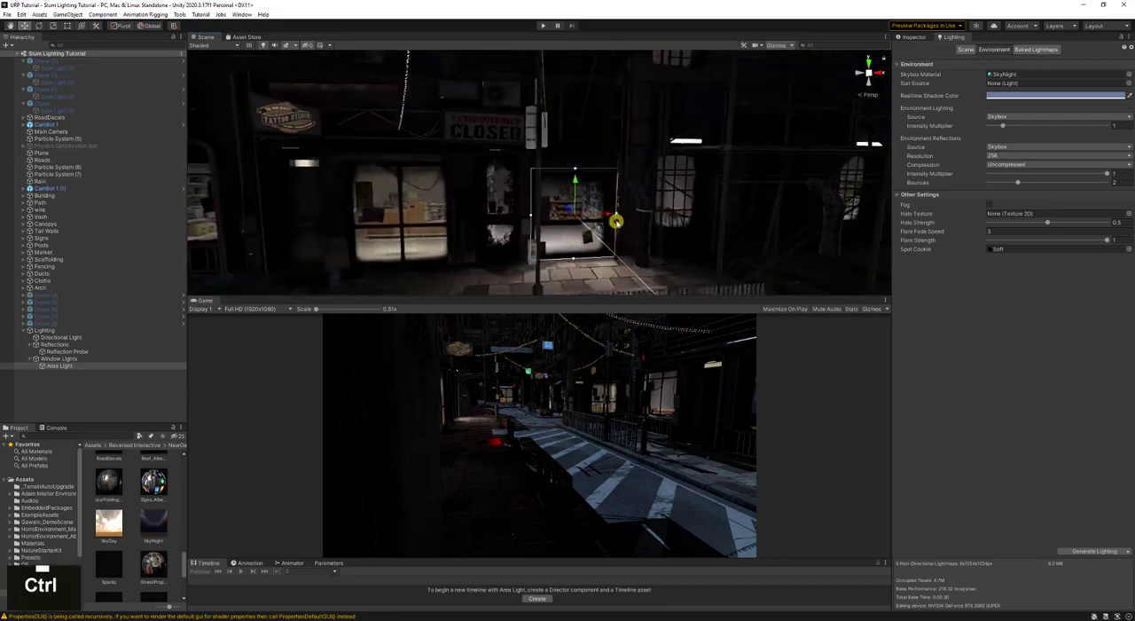
key("ctrl+d")
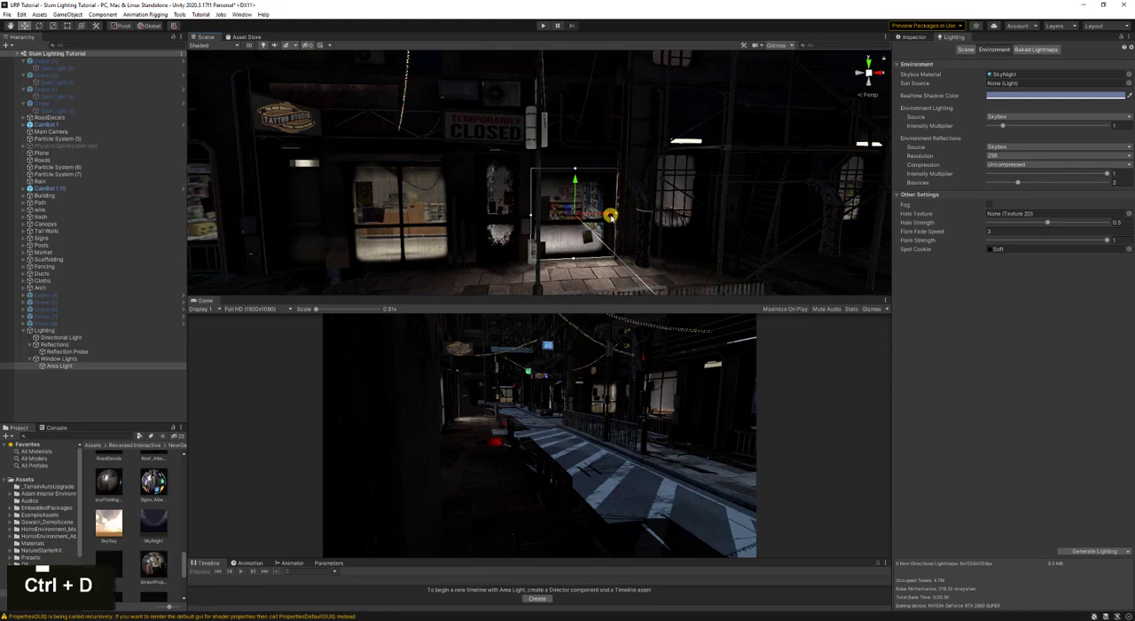
left_click_drag(608, 214, 441, 233)
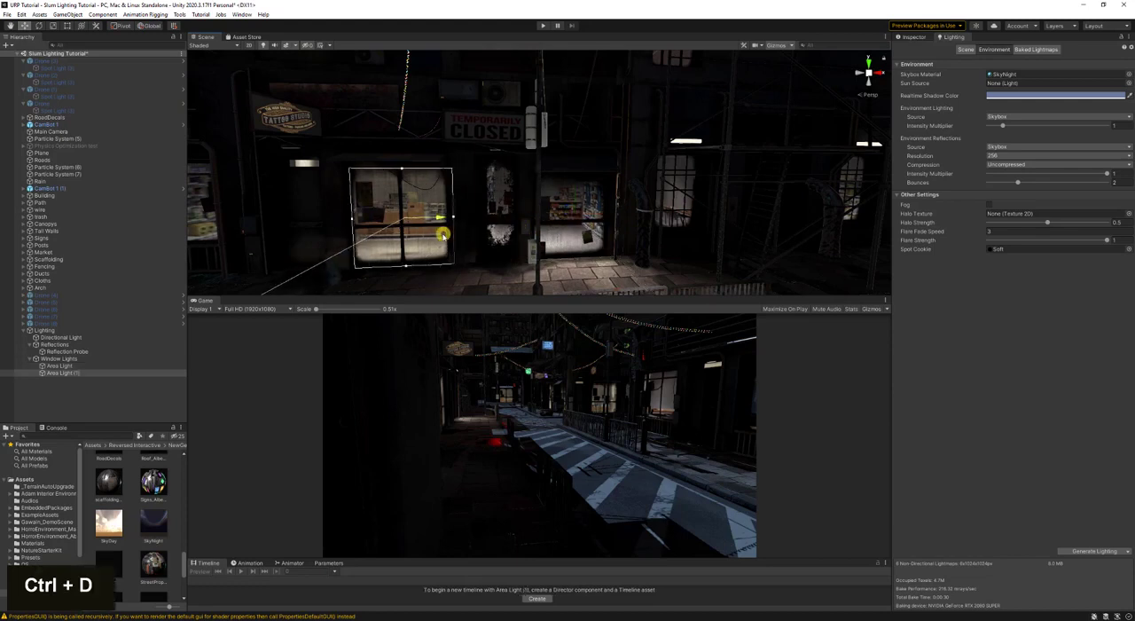
key("a")
right_click_drag(537, 222, 536, 227)
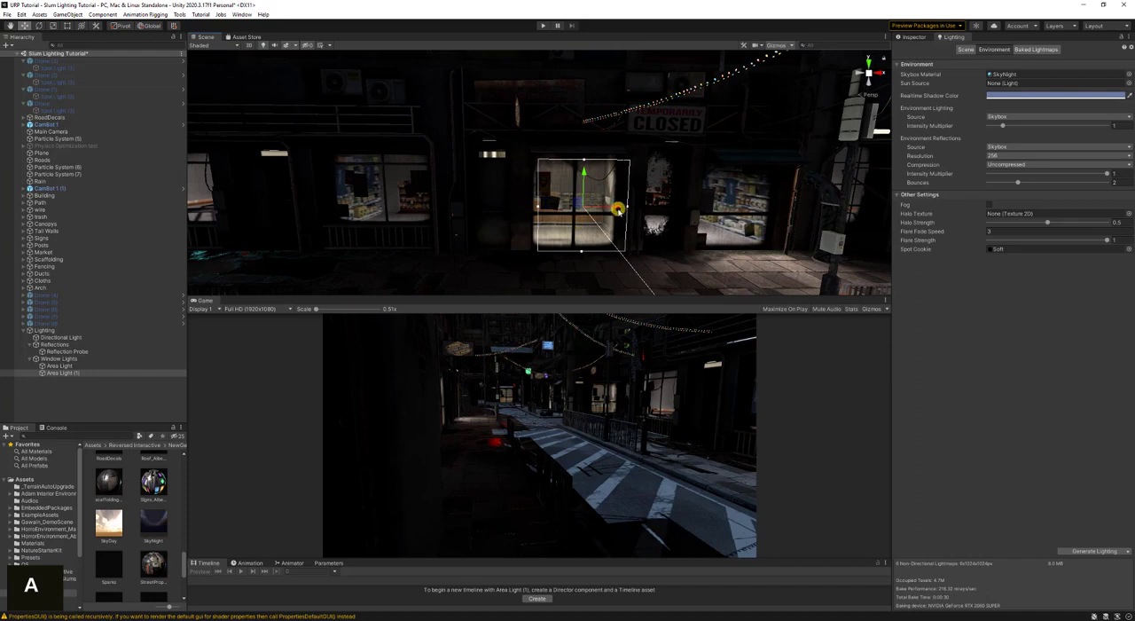
left_click_drag(619, 210, 613, 210)
- Set the duplicated area light's intensity to 4
left_click(909, 37)
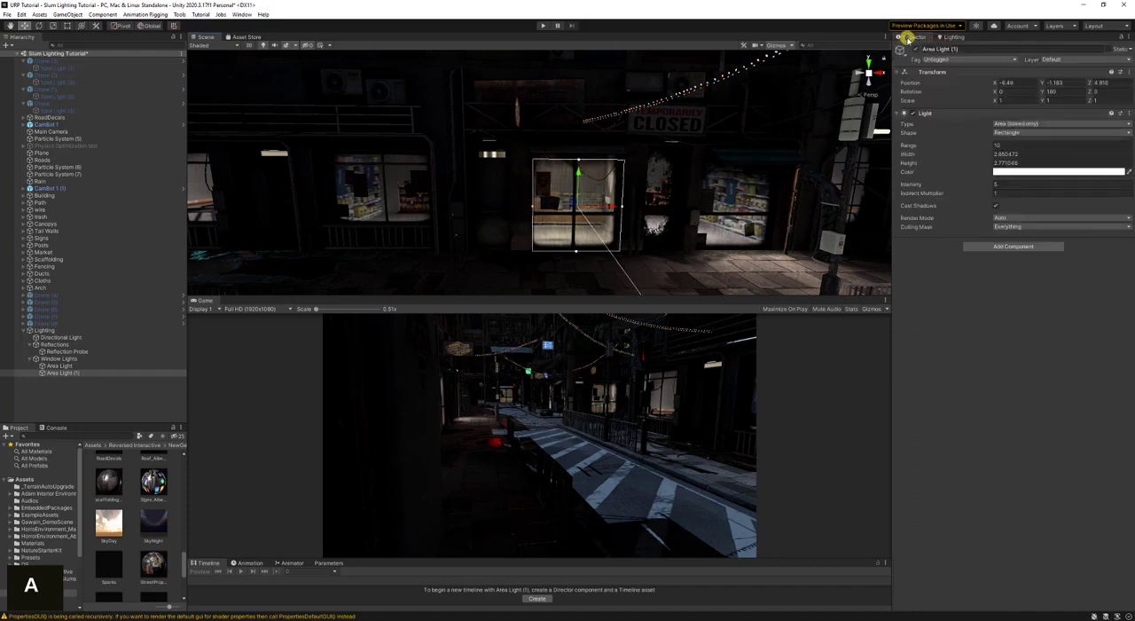
left_click(1018, 185)
type("4")
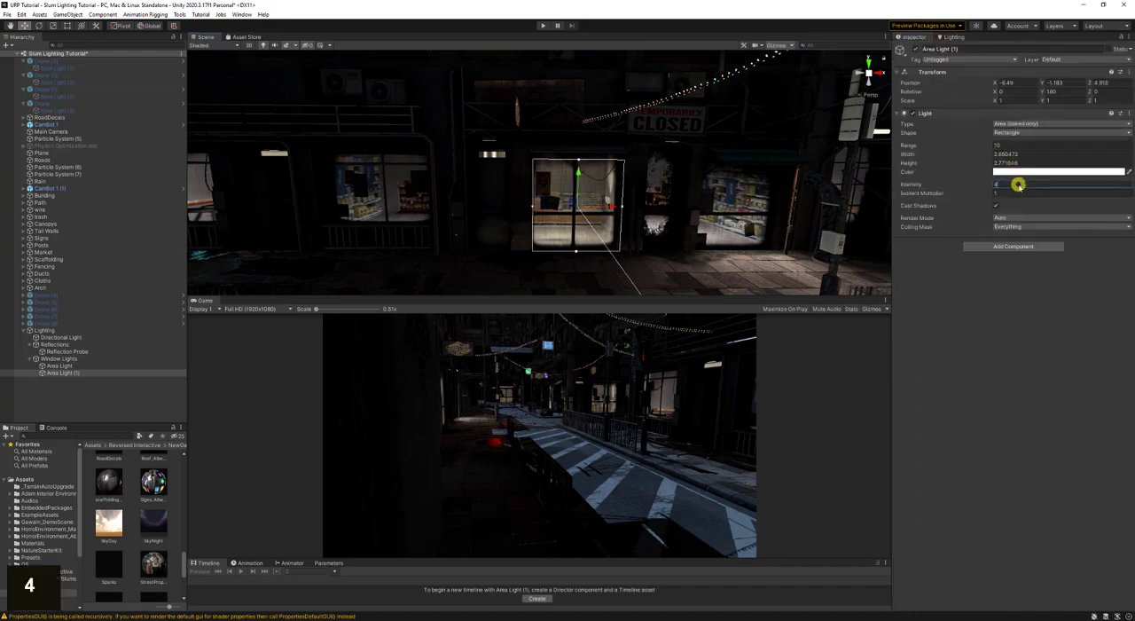
key("Return")
- Duplicate the area light onto the narrow window between the two shops, narrow it to about 1.04 wide, and set its intensity to 2
key("a")
right_click_drag(720, 215, 609, 212)
key("a")
key("ctrl+d")
key("d")
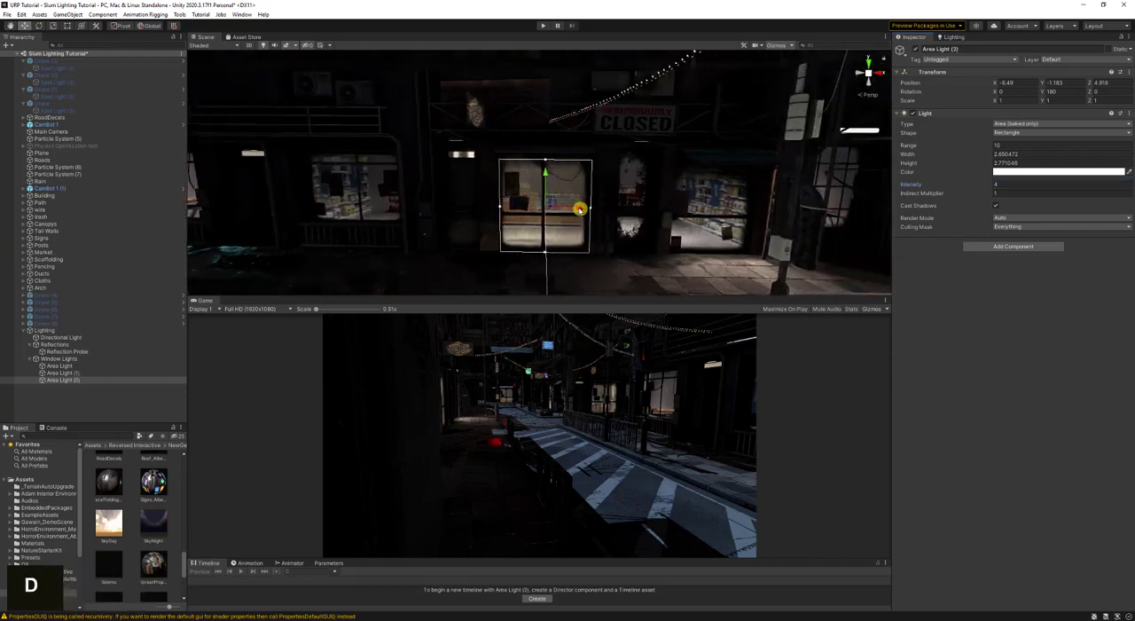
left_click_drag(580, 209, 653, 211)
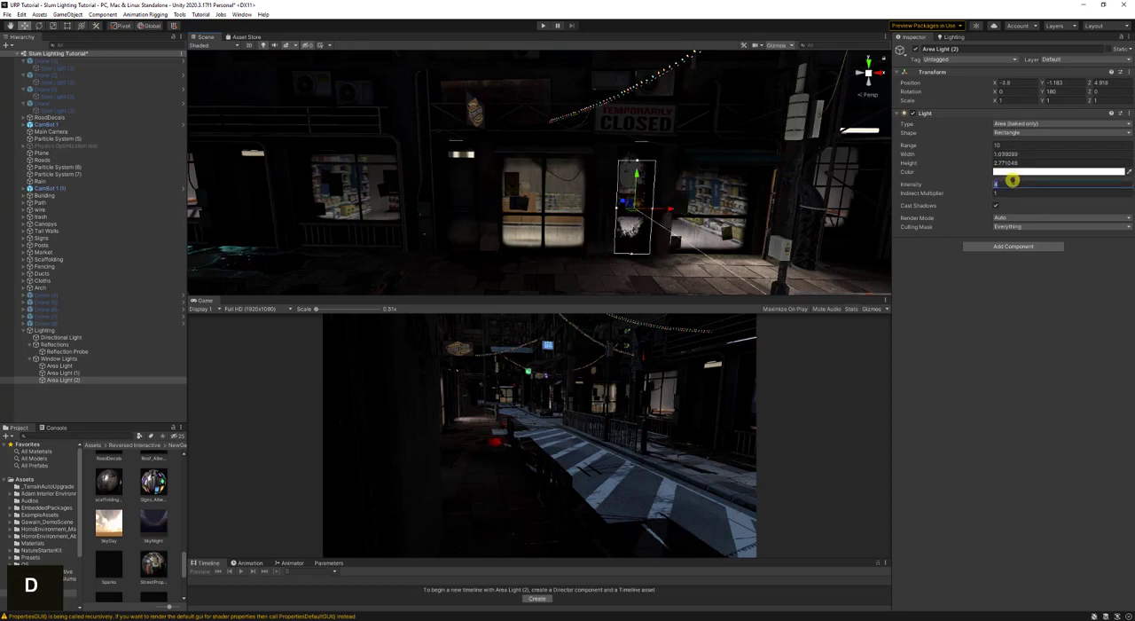
type("2")
- Duplicate the narrow area light and move the copy along the storefront to the next wide window at about X -12.03
key("a")
right_click_drag(689, 177, 690, 180)
key("ctrl+d")
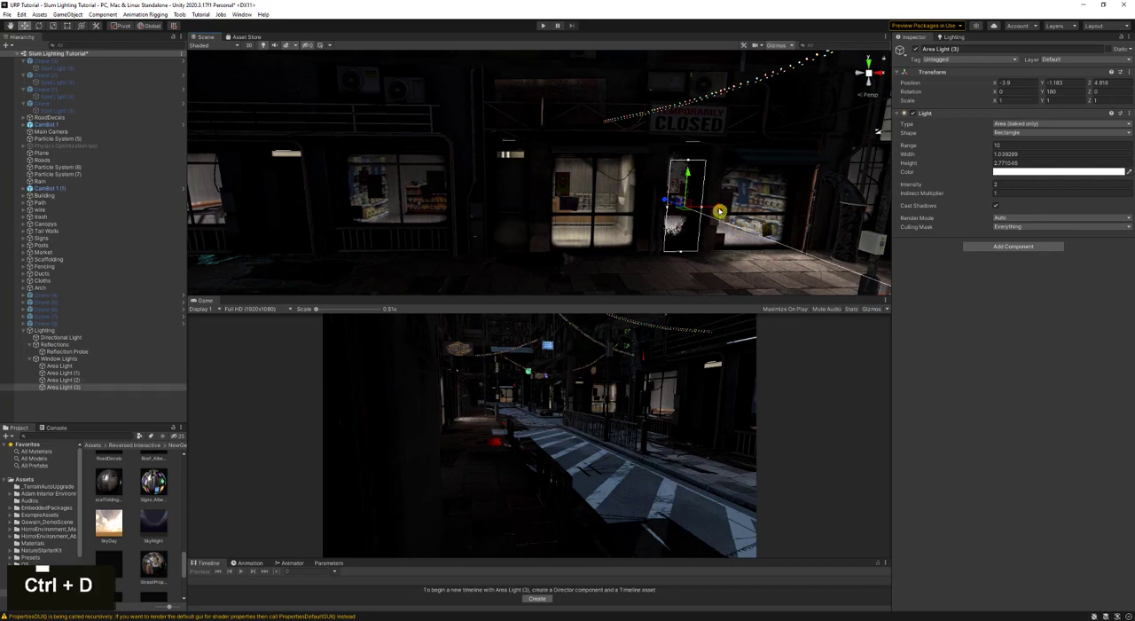
left_click_drag(720, 211, 446, 208)
key("a")
right_click_drag(446, 208, 503, 206)
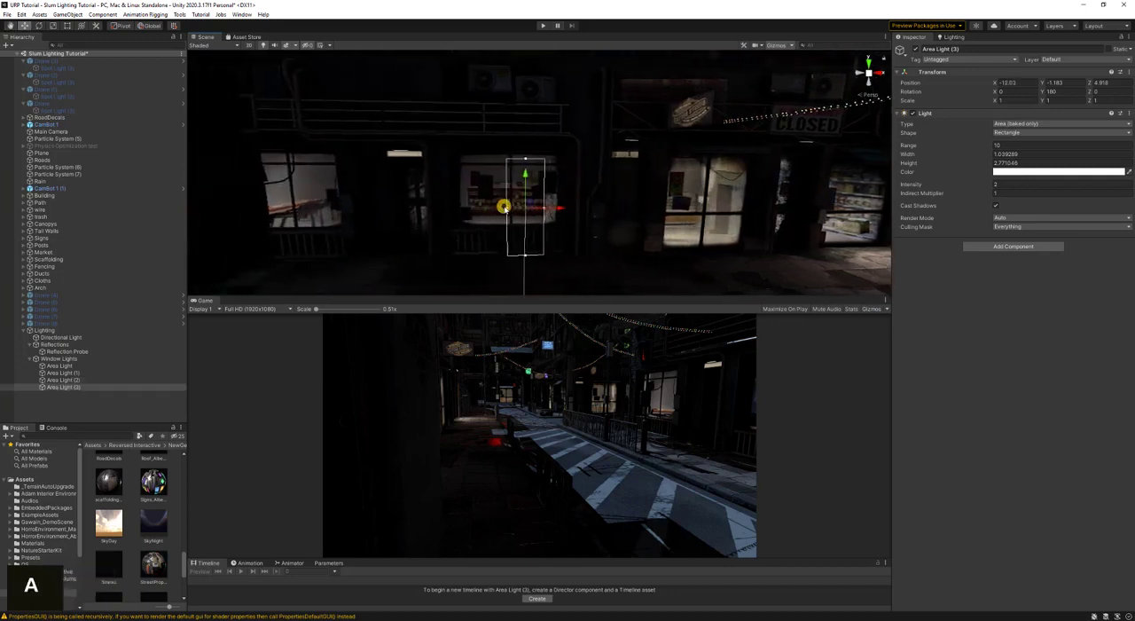
- Fit the copied area light to the window, about 2.79 wide and 2.30 high, at about X -12.53, Y -0.69
left_click_drag(505, 209, 459, 207)
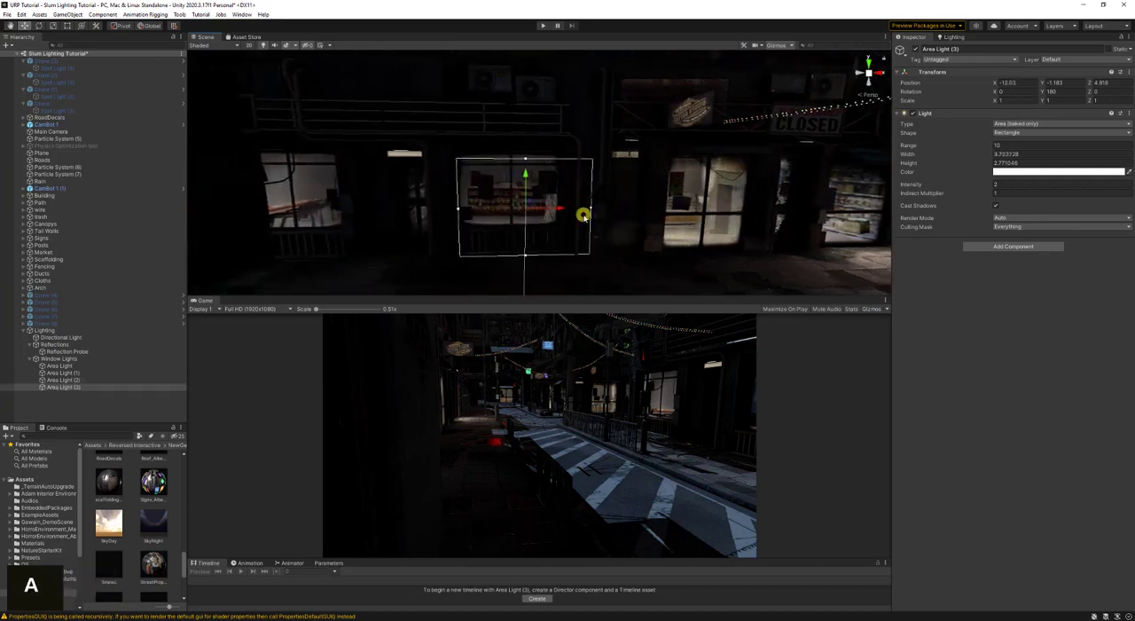
mouse_move(565, 208)
left_mouse_down()
mouse_move(532, 202)
mouse_move(575, 203)
mouse_move(556, 209)
left_mouse_up()
left_click_drag(512, 257, 505, 247)
left_click_drag(508, 178, 510, 161)
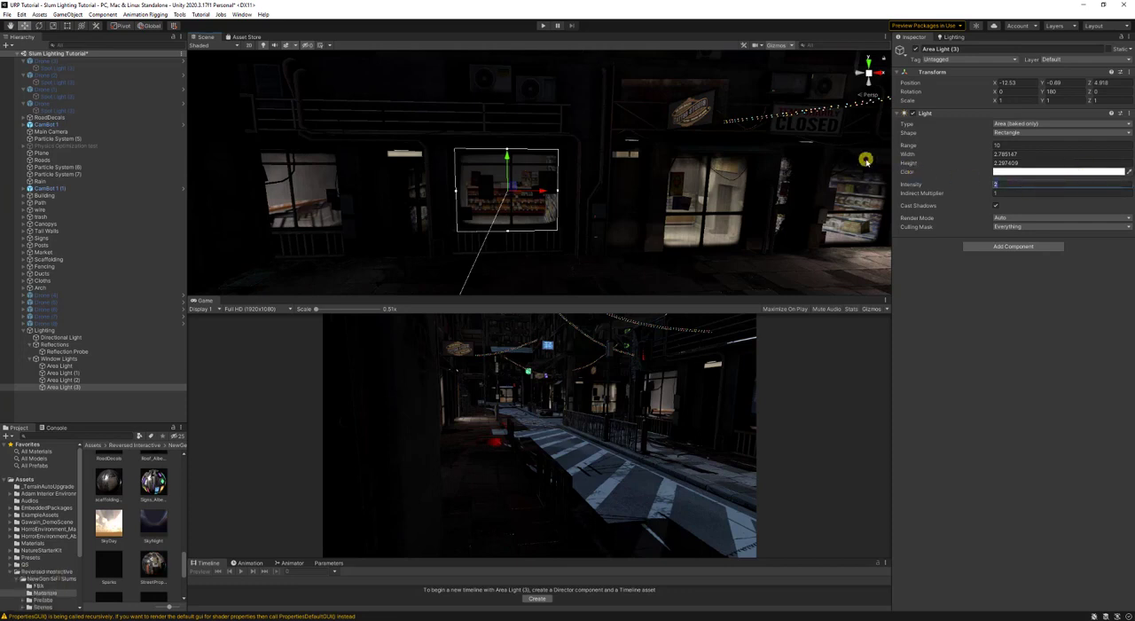
- Duplicate the fitted area light onto the following shop window at about X -17.83 and narrow it to about 1.89 wide
right_click(777, 191)
key("a")
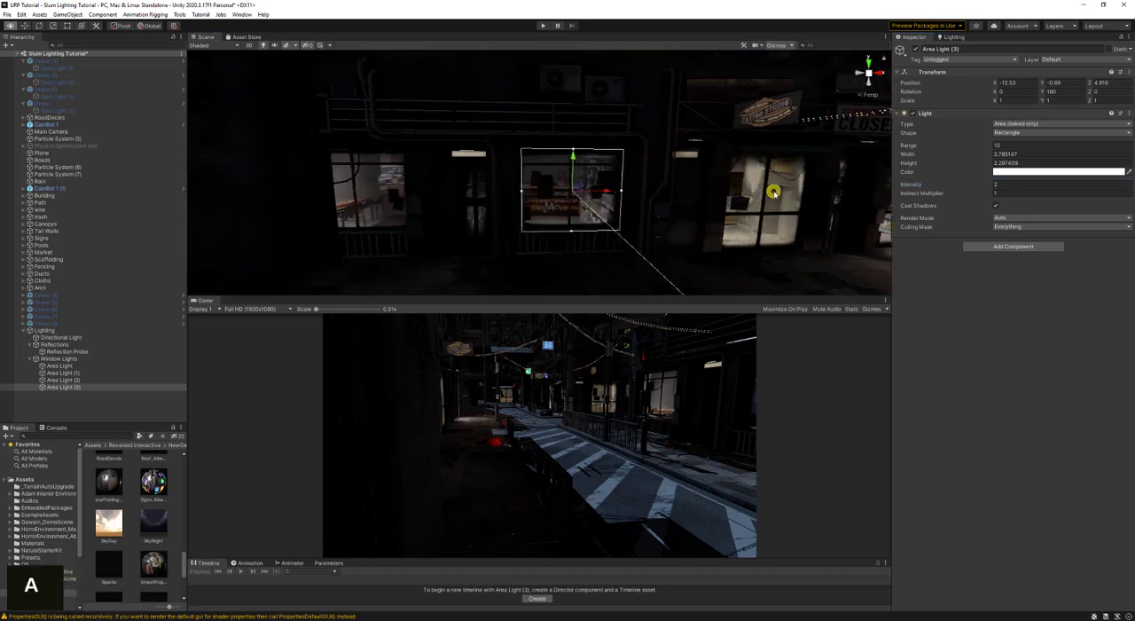
key("ctrl+d")
left_click_drag(627, 190, 422, 197)
left_click_drag(325, 191, 346, 190)
- Enlarge the Scene view's 3D gizmo icons and select the area light over the large window
key("d")
right_click_drag(587, 196, 684, 218)
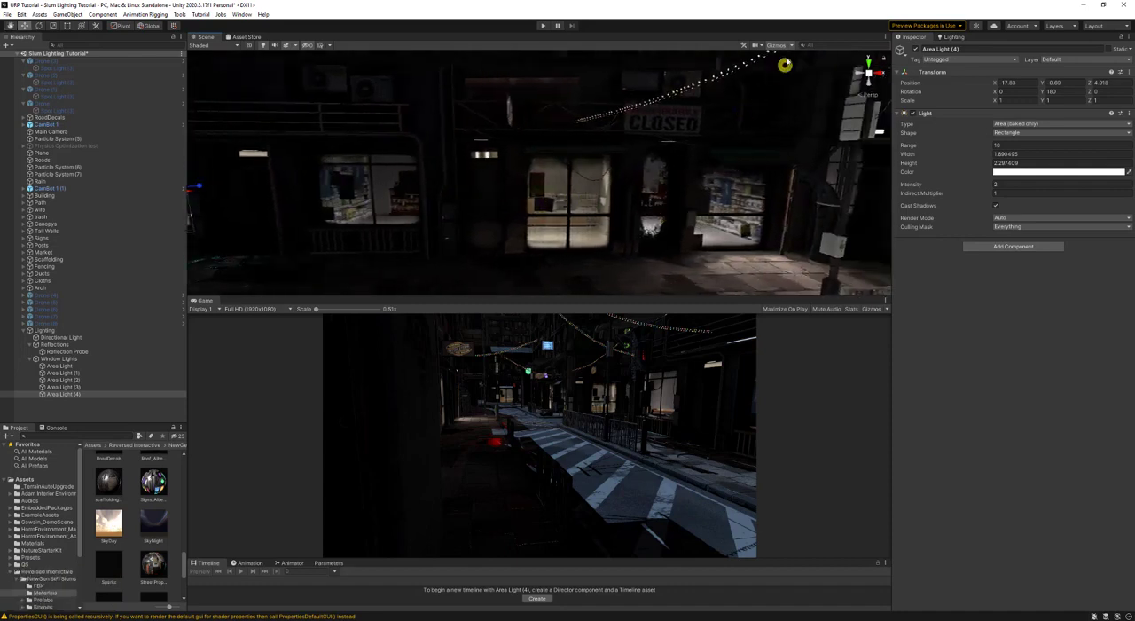
left_click(778, 45)
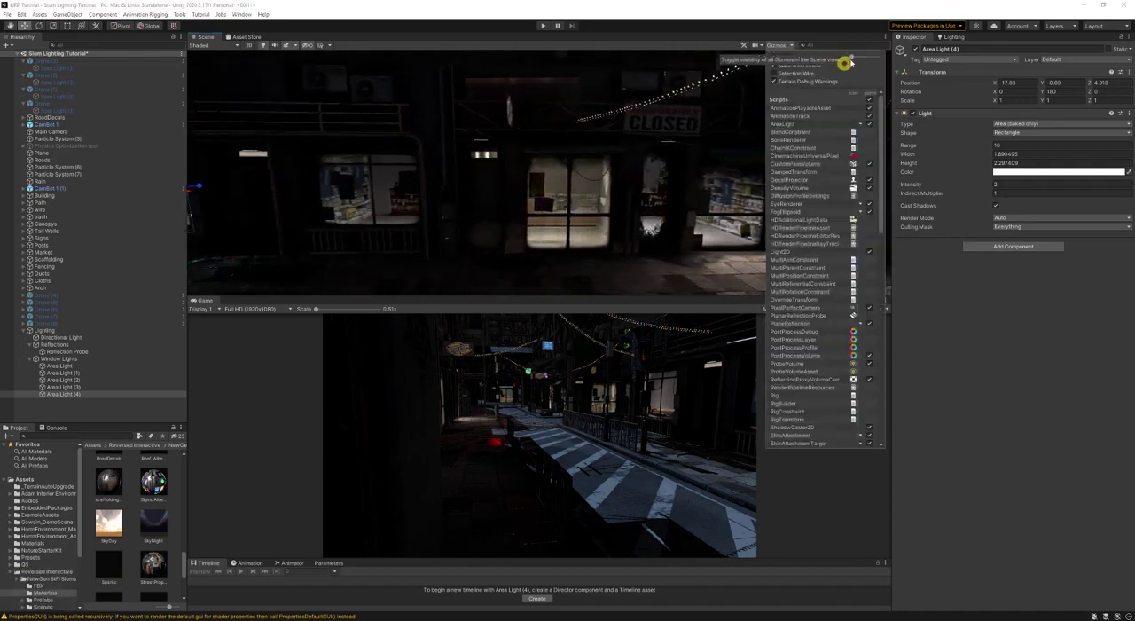
left_click_drag(850, 62, 859, 56)
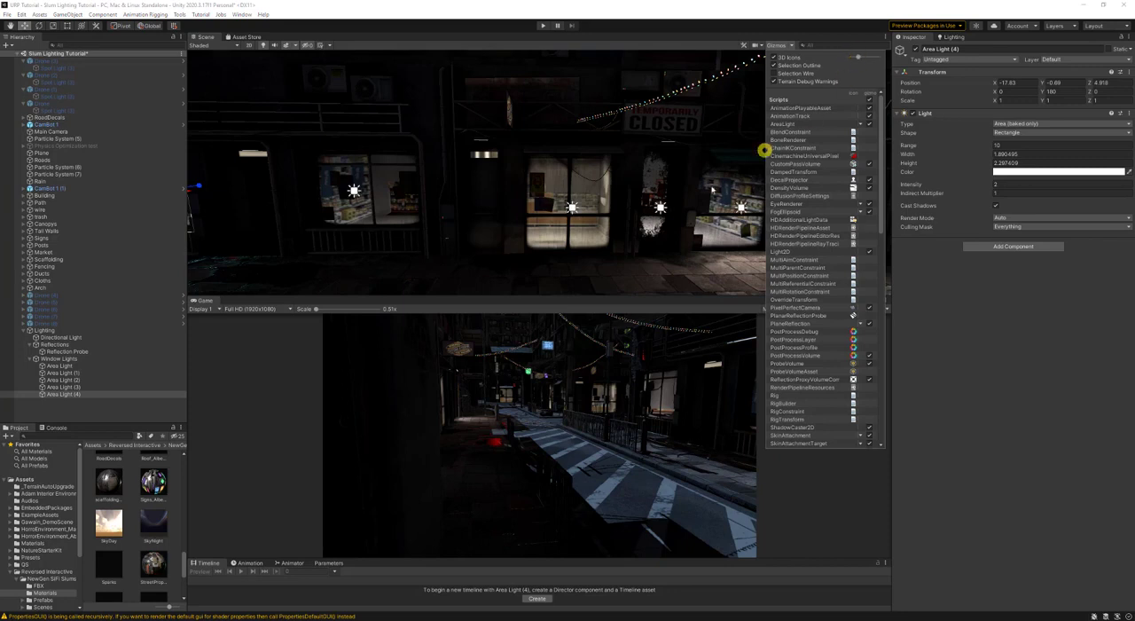
left_click(575, 208)
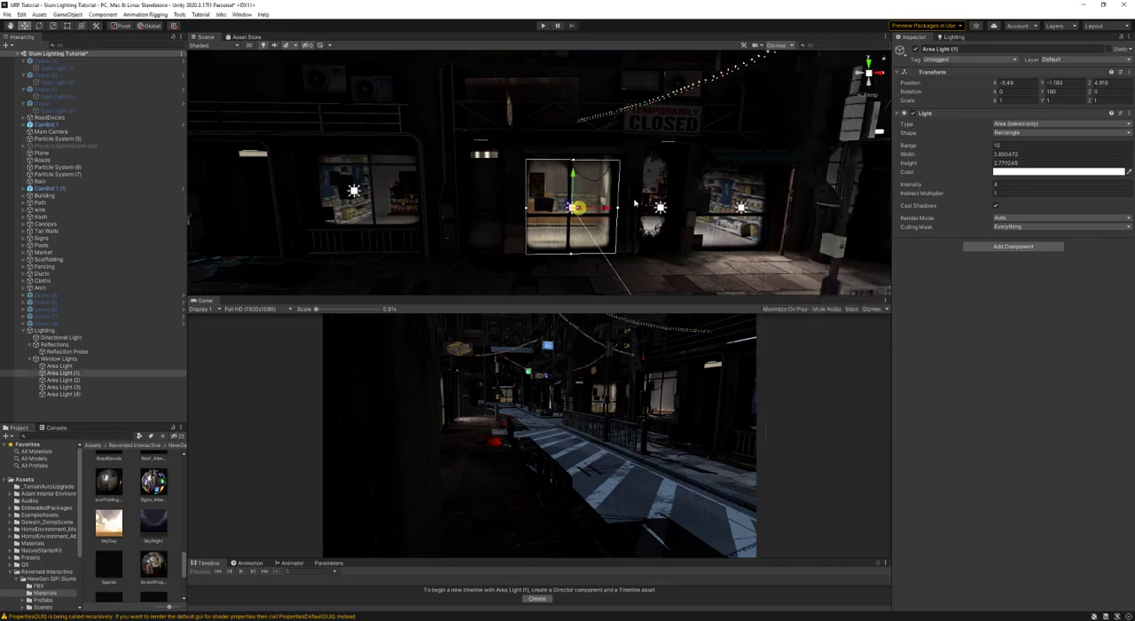
- Duplicate the narrow area light and place the copy over the doorway between the last two windows at about X -15.33
left_click(659, 207)
right_click_drag(665, 191, 649, 195)
key("a")
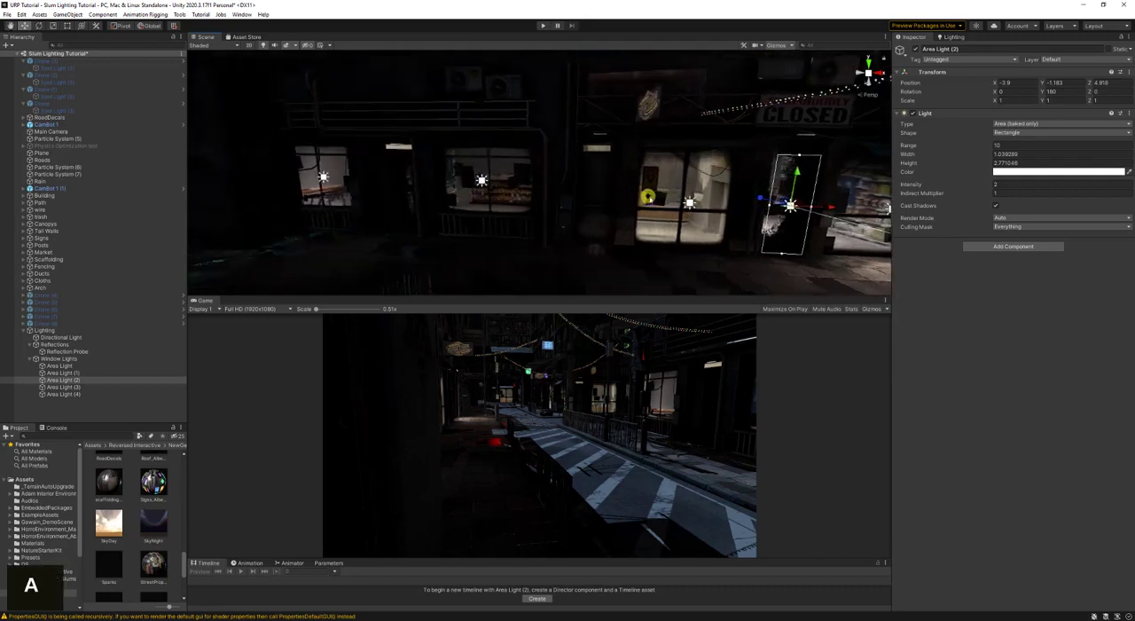
key("ctrl+d")
left_click_drag(826, 206, 436, 213)
right_click_drag(435, 213, 552, 212)
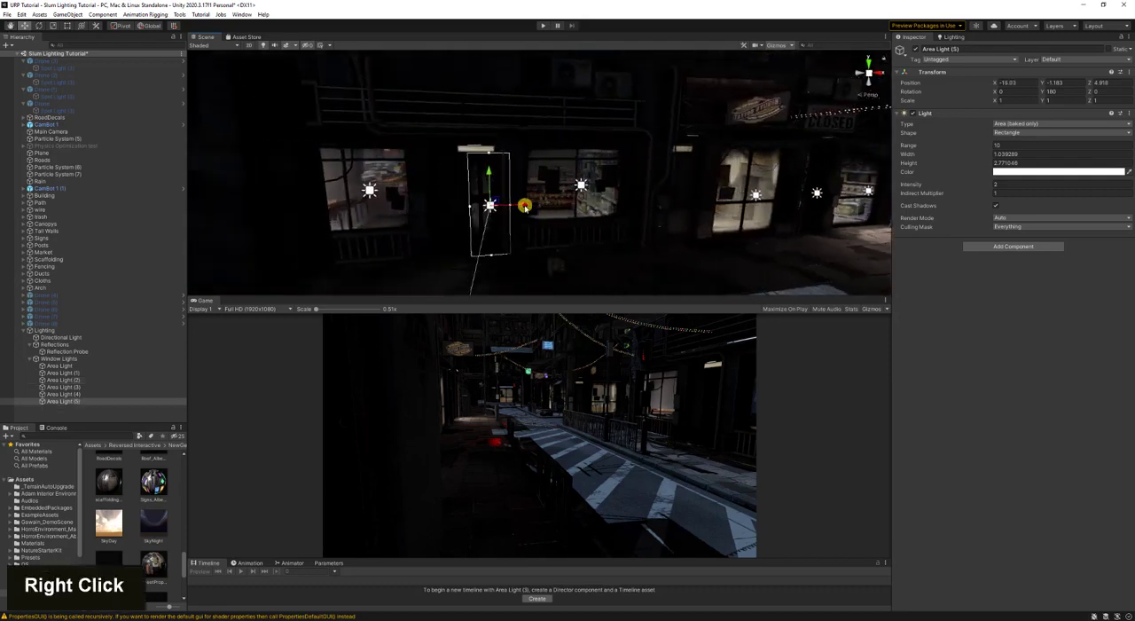
left_click_drag(525, 206, 513, 204)
- Save the scene and generate the lighting with the added window lights
key("ctrl+s")
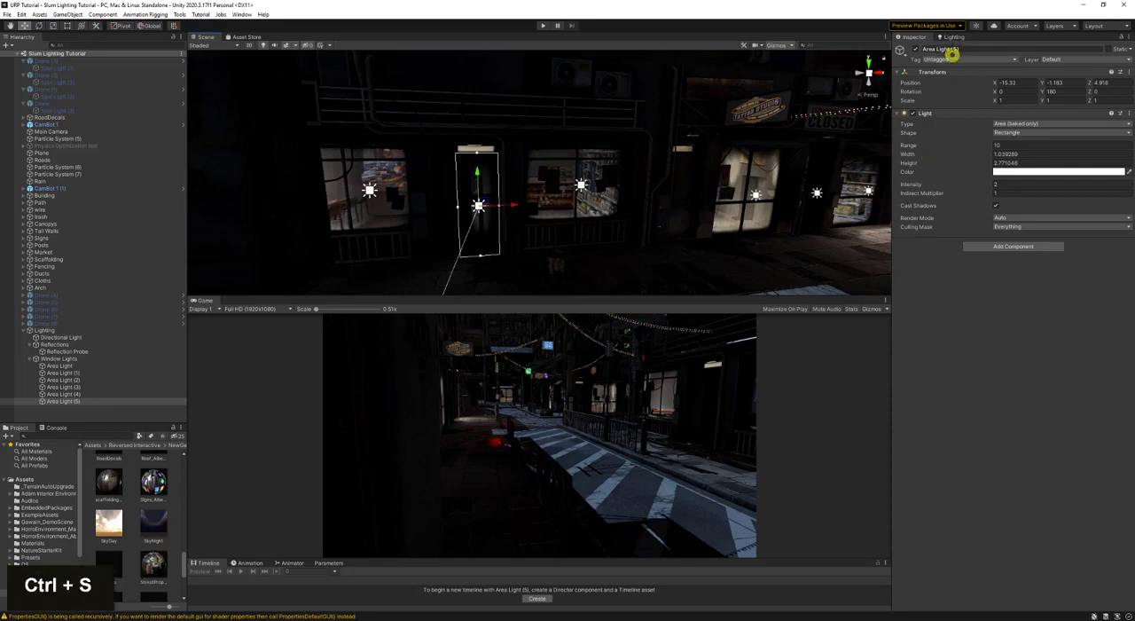
left_click(952, 37)
key("s")
right_click_drag(526, 205, 556, 174)
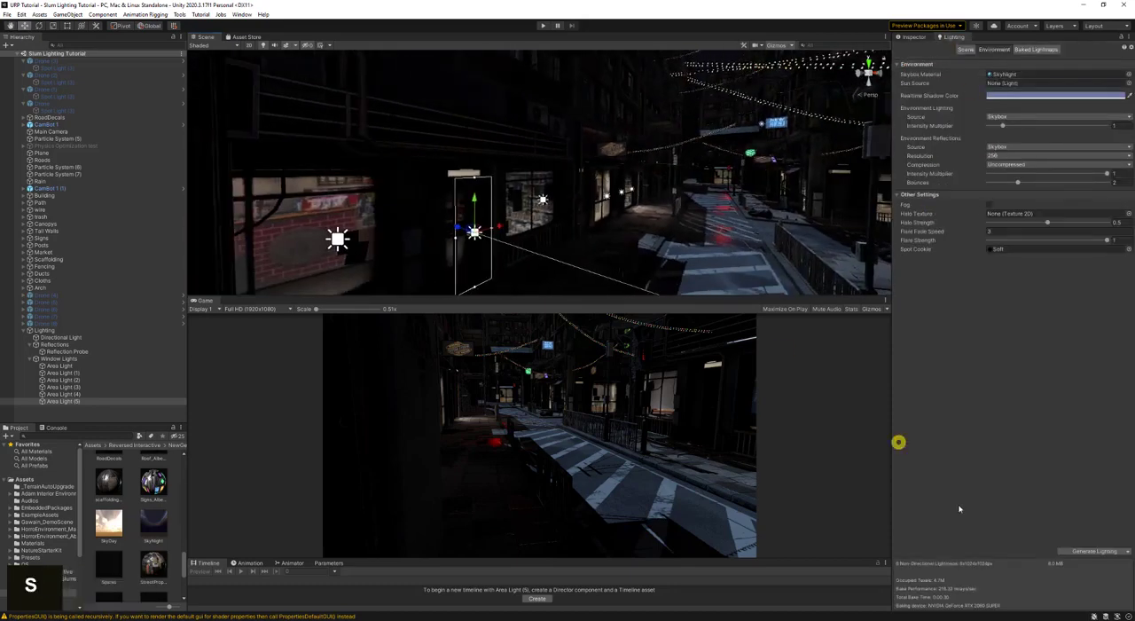
left_click(1093, 551)
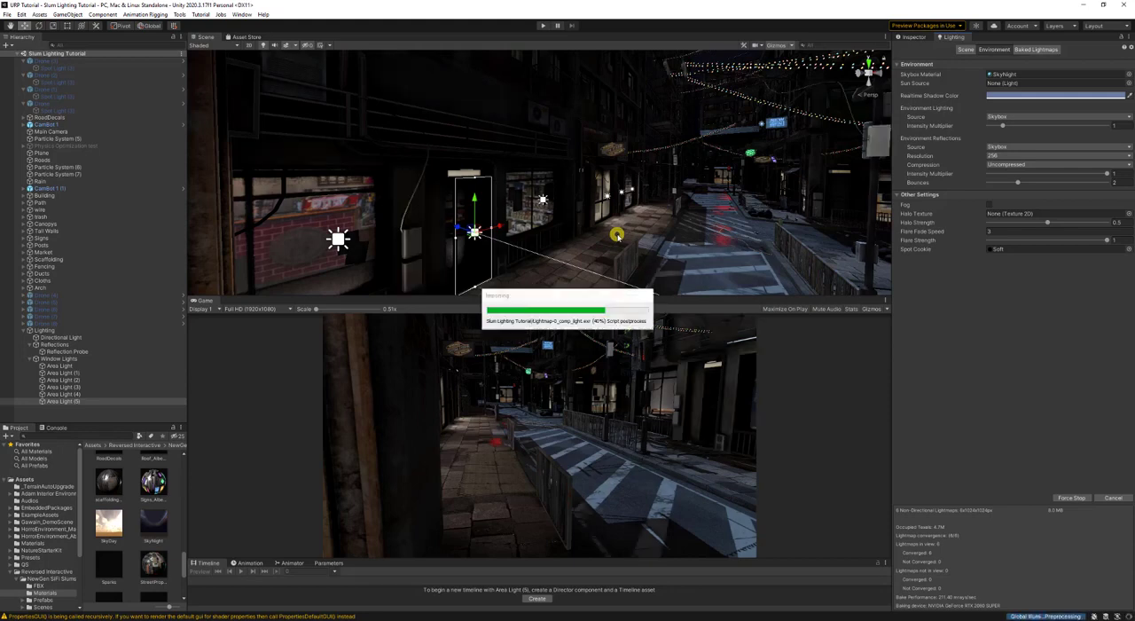
- Duplicate the area light over the wide shop window and move the copy across the street to the opposite storefronts
right_click_drag(618, 236, 625, 197)
key("s")
key("a")
key("w")
key("d")
left_click(485, 172)
key("s")
key("d")
key("w")
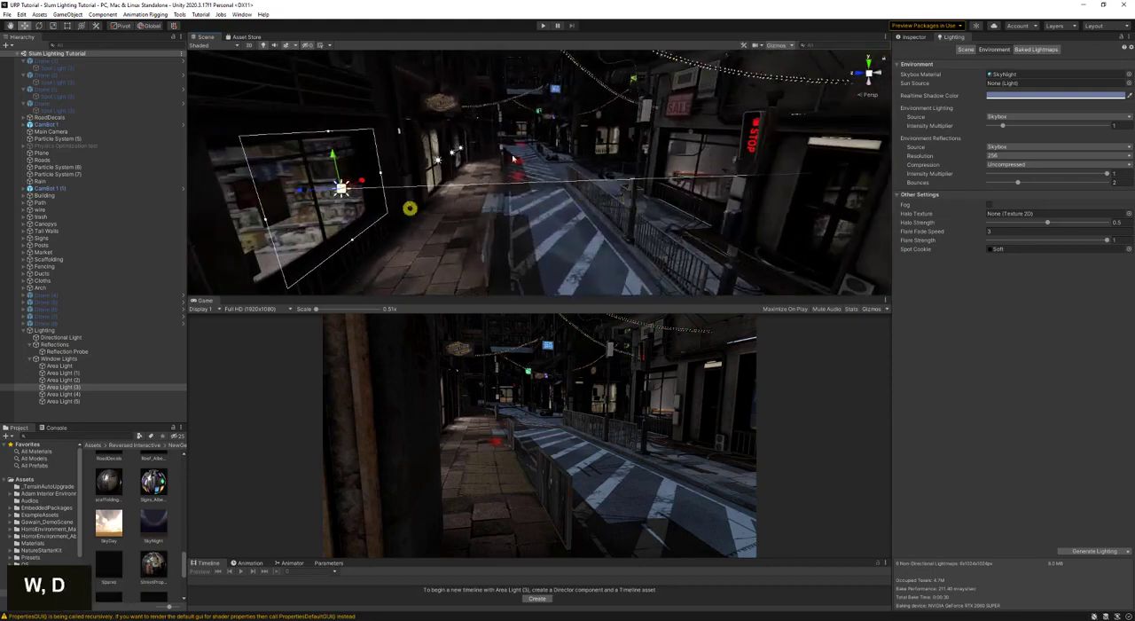
key("ctrl+d")
left_click_drag(301, 191, 652, 209)
- Turn the copied area light to Y 0 to face the street and align it with the SALE shop's window at about X -10.54, Z -5
key("a")
right_click_drag(650, 209, 422, 51)
key("s")
key("d")
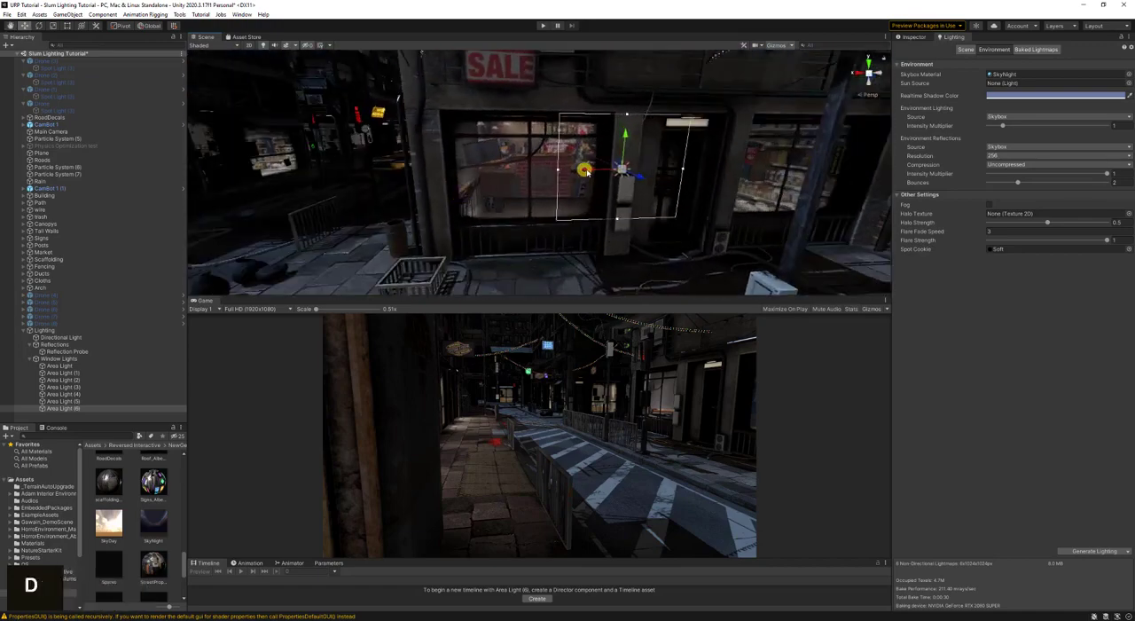
key("e")
left_click_drag(489, 186, 653, 194)
right_click_drag(701, 185, 481, 178)
- Duplicate the SALE shop's area light and place the copy over the next shop window at about X -16.61
key("d")
key("s")
key("ctrl+d")
key("w")
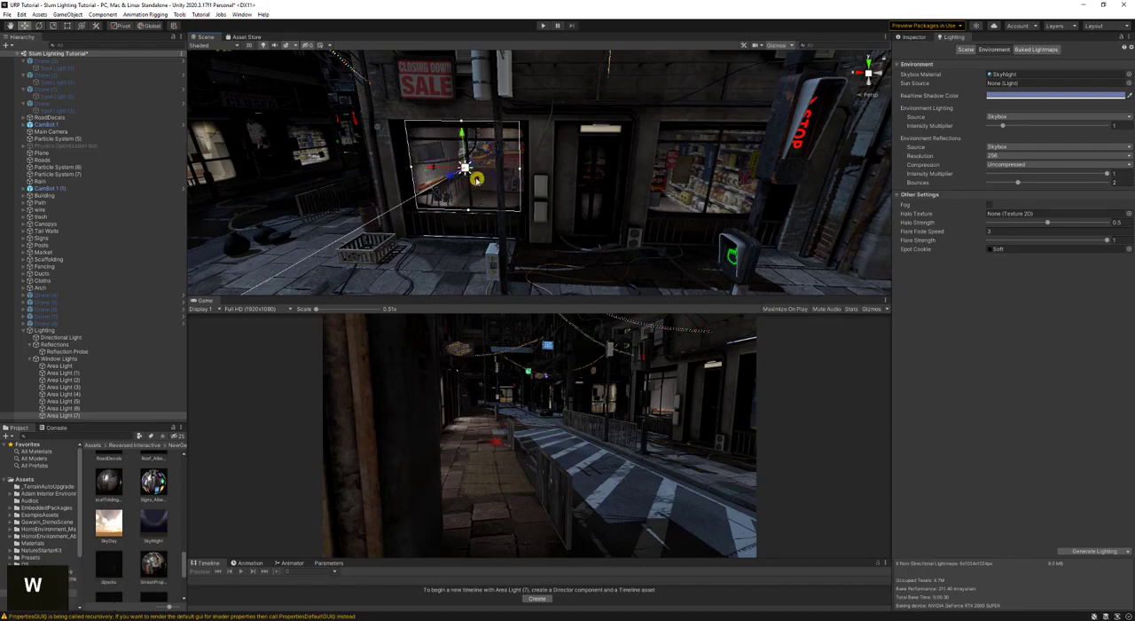
left_click_drag(438, 167, 682, 202)
key("w")
right_click_drag(681, 202, 527, 86)
right_click_drag(453, 121, 679, 170)
key("d")
- Duplicate the area light onto the window past the brick pillar and narrow it to fit that window
key("ctrl+d")
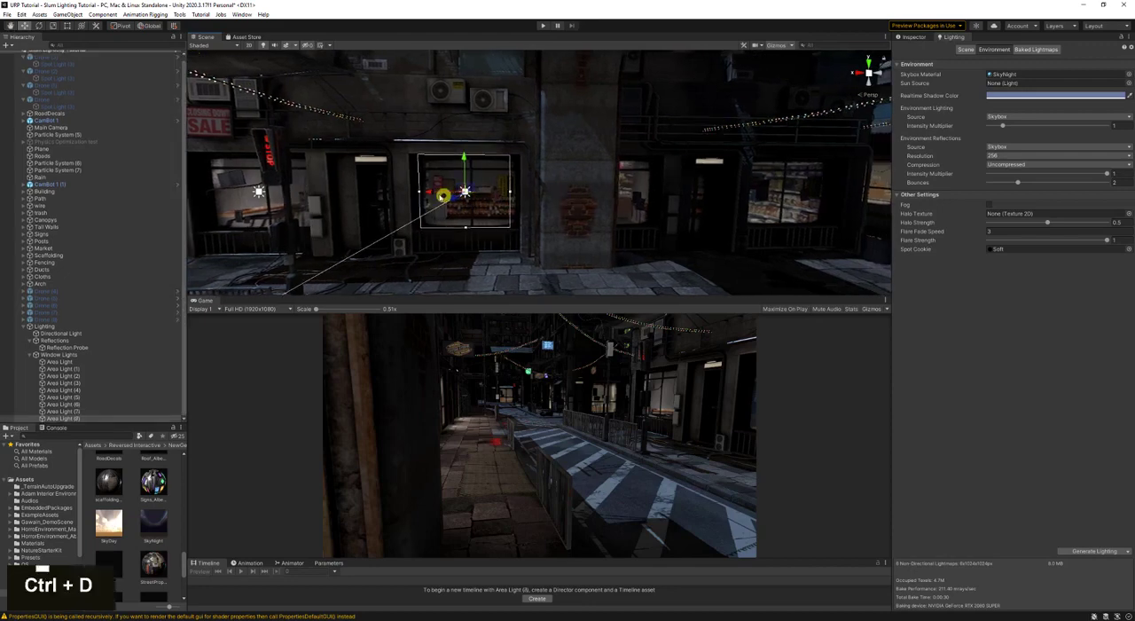
right_click_drag(429, 193, 656, 213)
key("d")
key("w")
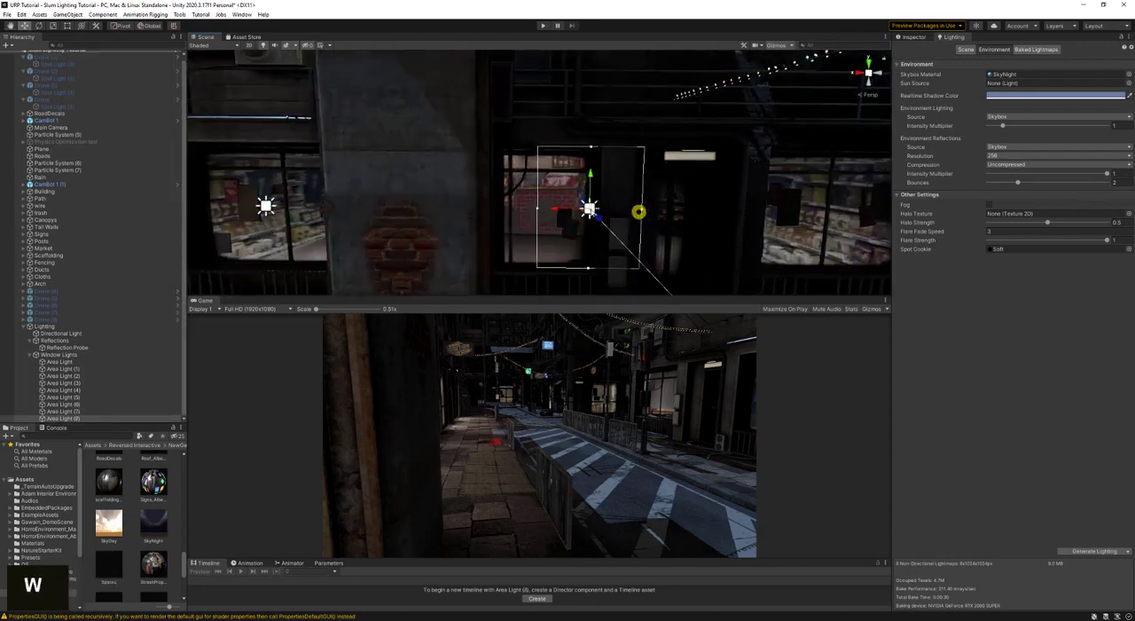
key("w")
left_click_drag(563, 212, 504, 208)
right_click_drag(572, 207, 608, 213)
- Duplicate the narrowed area light onto the next shop window and widen it to about 3.12
key("s")
key("ctrl+d")
left_click_drag(474, 195, 678, 217)
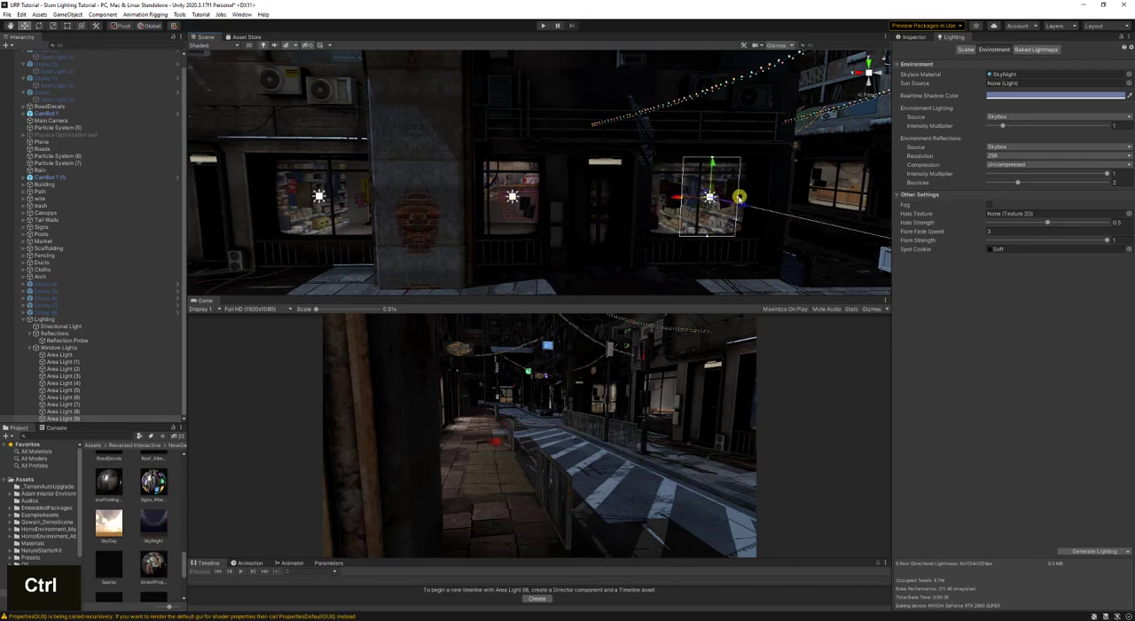
left_click_drag(739, 196, 763, 196)
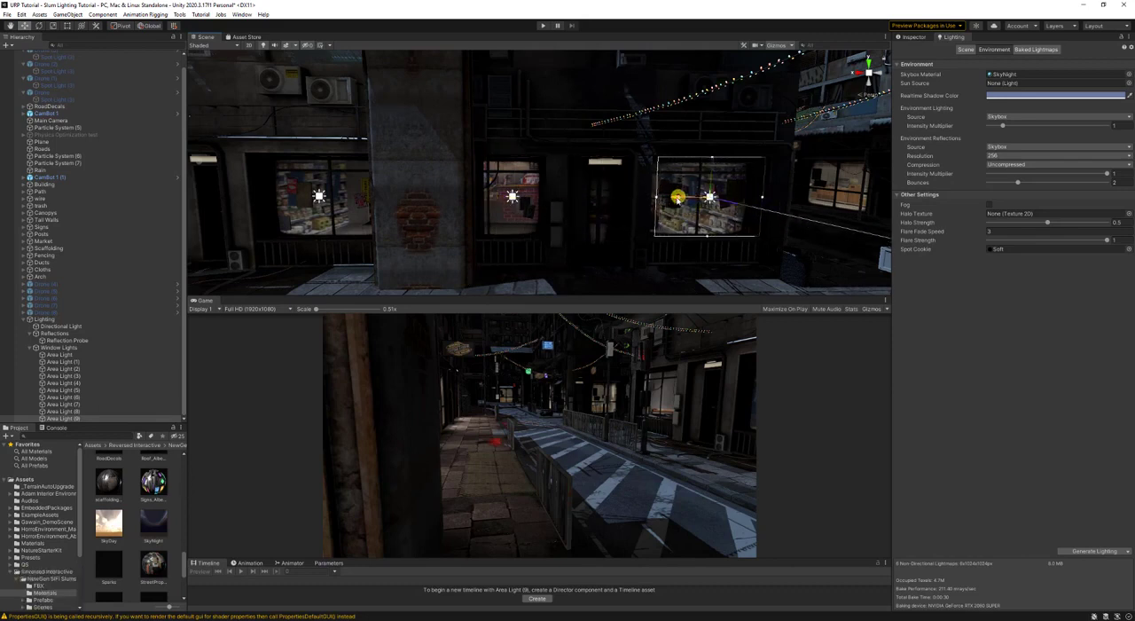
- Set the intensity of the area light over the SALE shop's window to 5
key("a")
right_click_drag(674, 196, 672, 234)
left_click(924, 39)
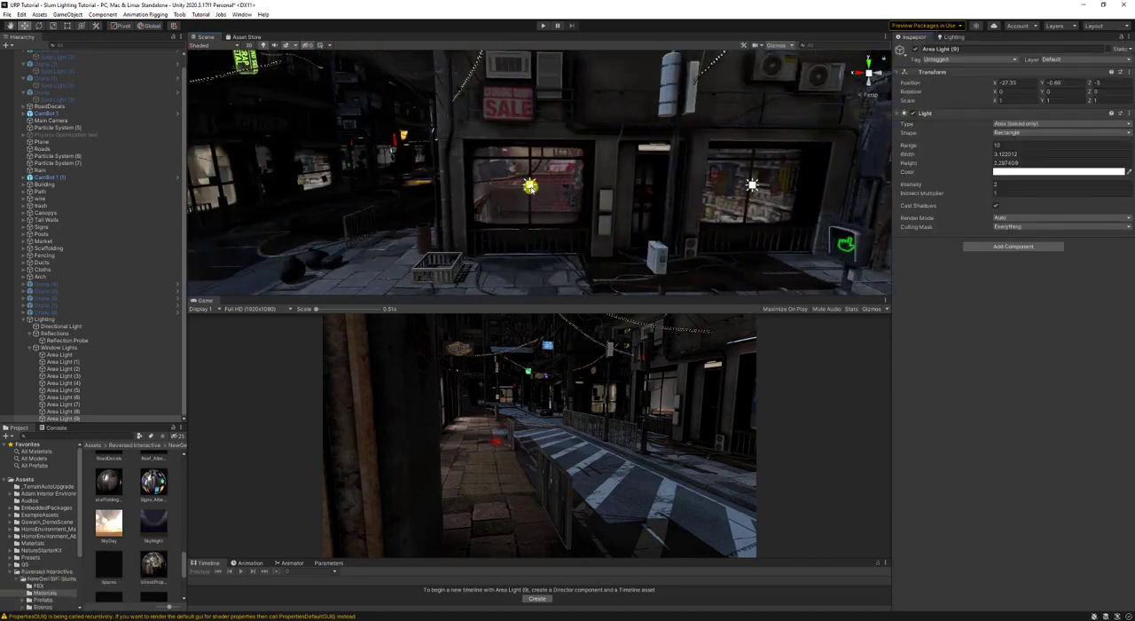
left_click(530, 186)
double_click(1010, 184)
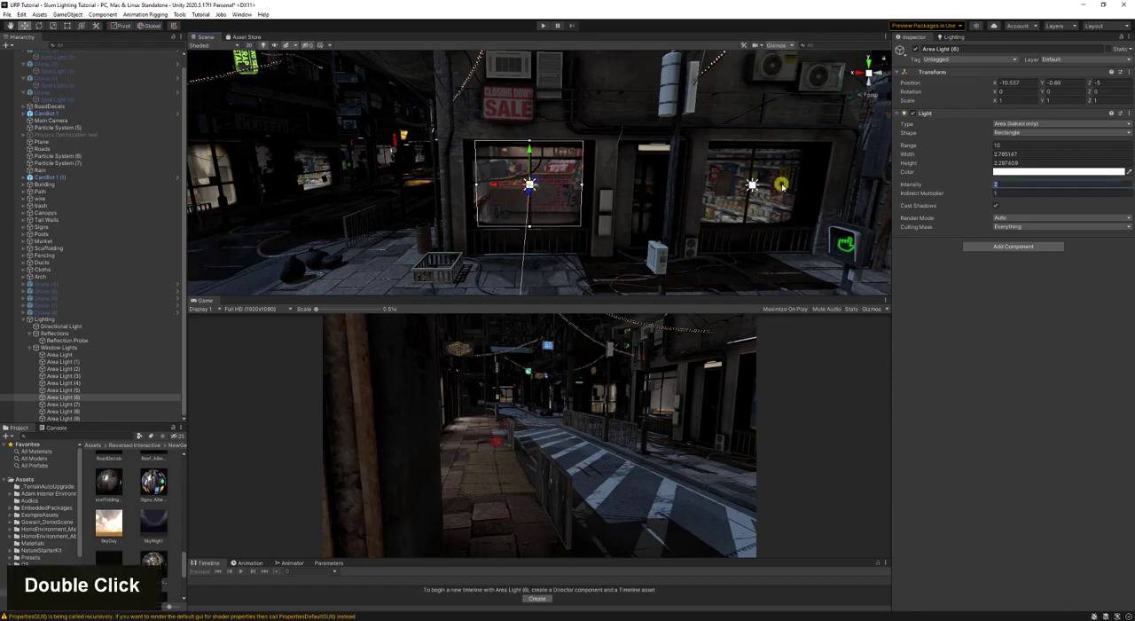
key("d")
key("d")
right_click_drag(783, 186, 603, 190)
left_click(1017, 187)
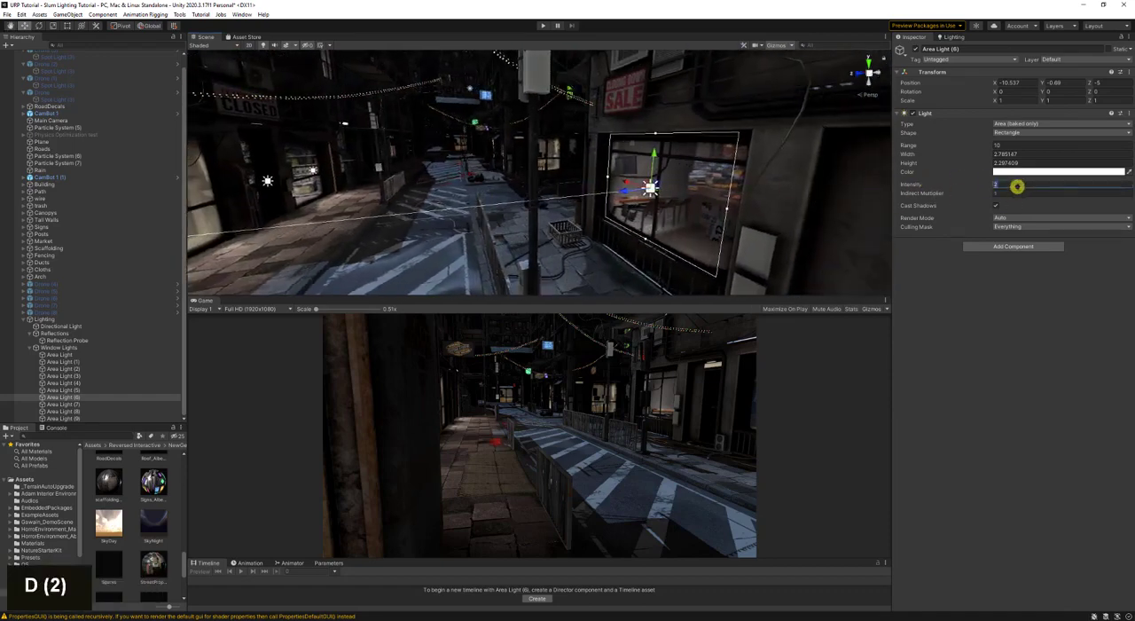
type("5")
- Set the intensity of the area light over the shop window next to the SALE shop to 4
right_click_drag(717, 192, 654, 190)
key("d")
key("a")
left_click(654, 190)
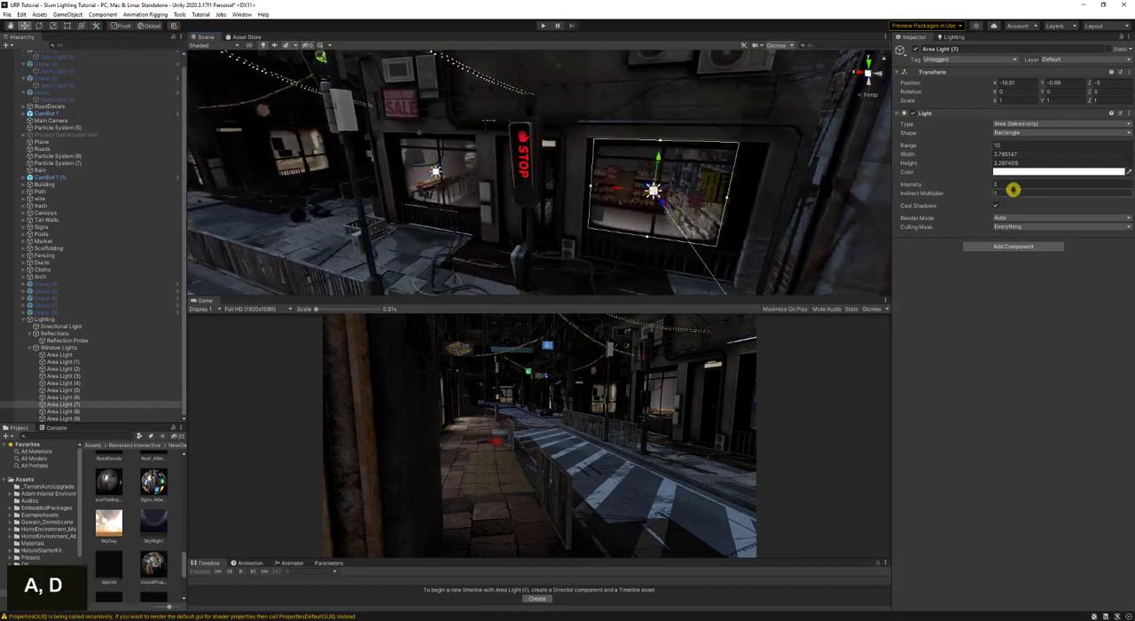
left_click(1009, 184)
type("4")
- Set the intensity of the area light over the narrow window past the brick pillar to 3
right_click_drag(730, 195, 559, 175)
key("d")
left_click(532, 165)
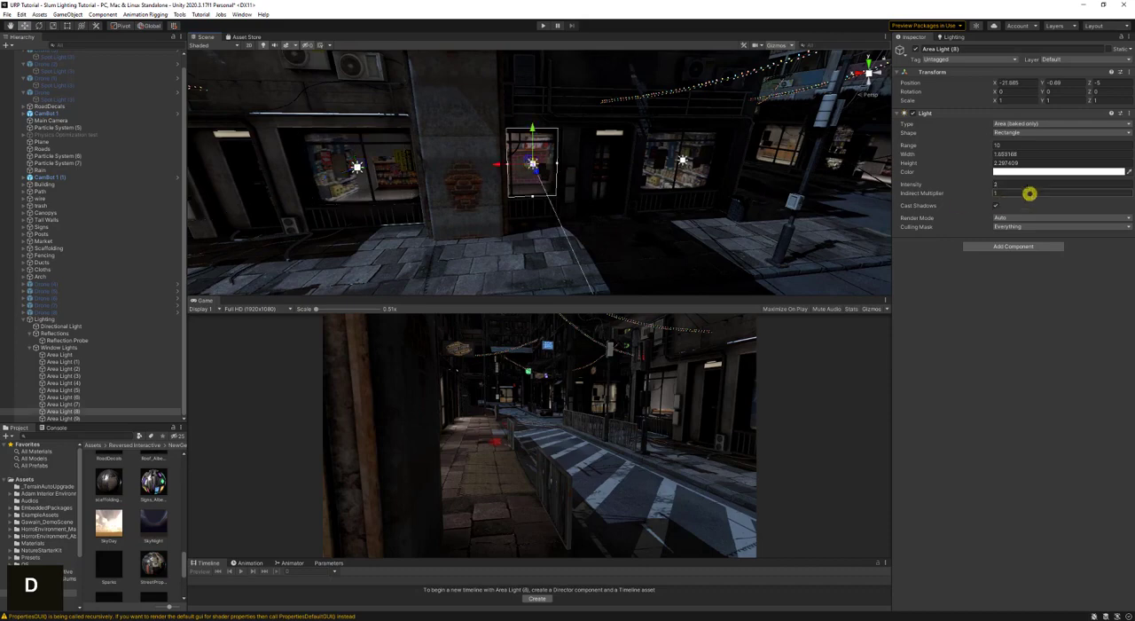
left_click(1028, 186)
type("3")
- Set the intensity of the area light over the shop window after the narrow one to 5
left_click(685, 162)
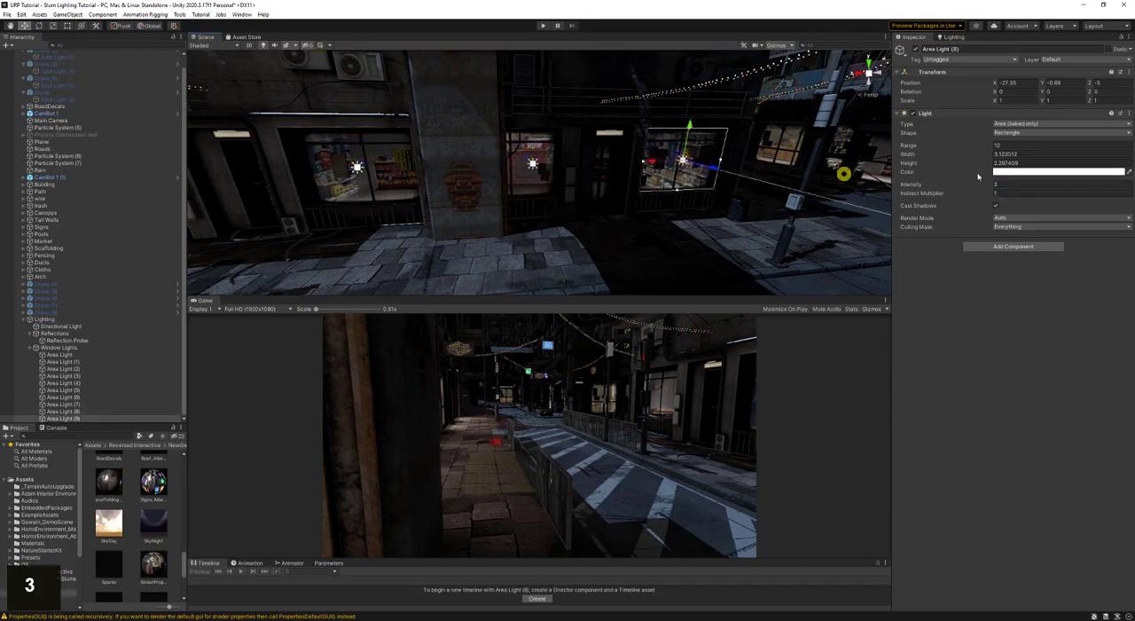
double_click(1016, 182)
type("5")
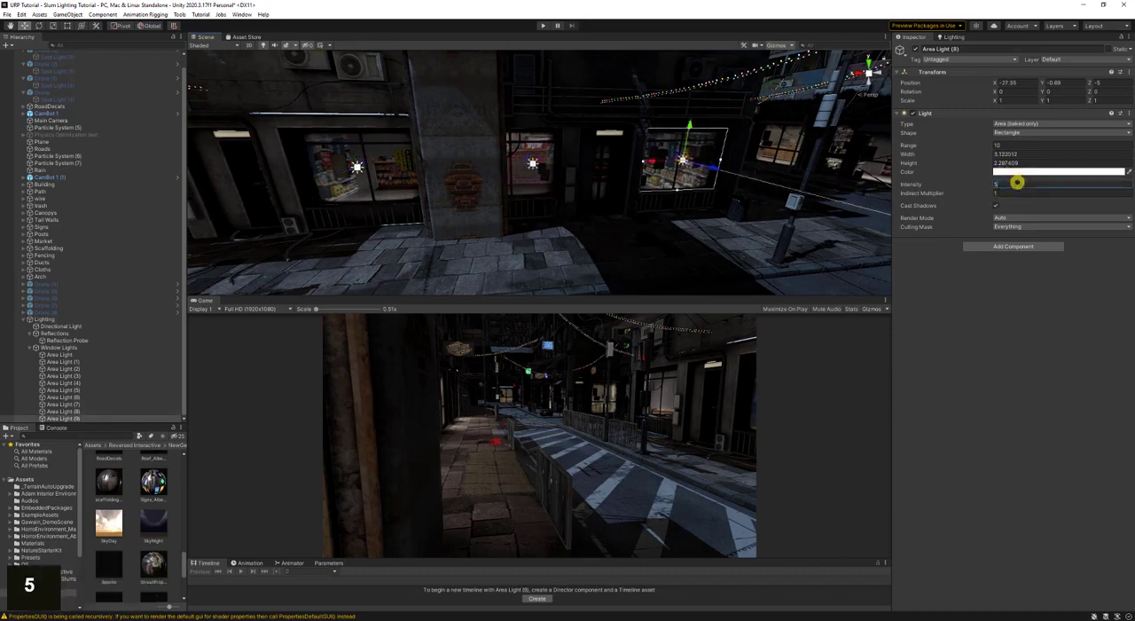
- Save the scene and generate the lighting with the new window area lights
right_click_drag(843, 195, 542, 183)
key("d")
key("ctrl+s")
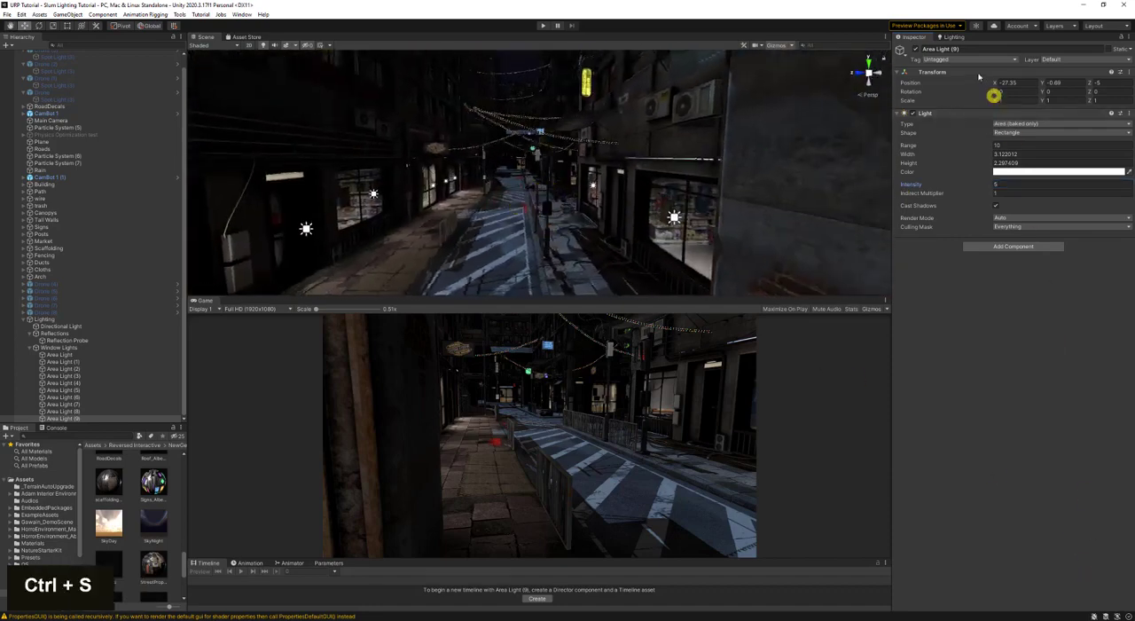
double_click(952, 38)
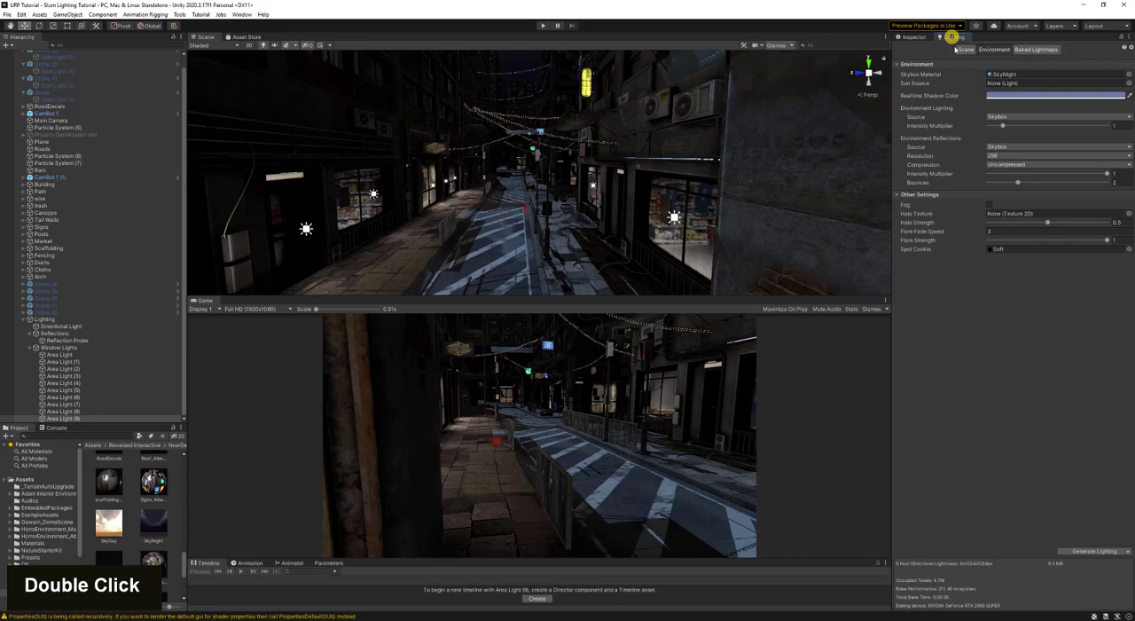
left_click(1091, 552)
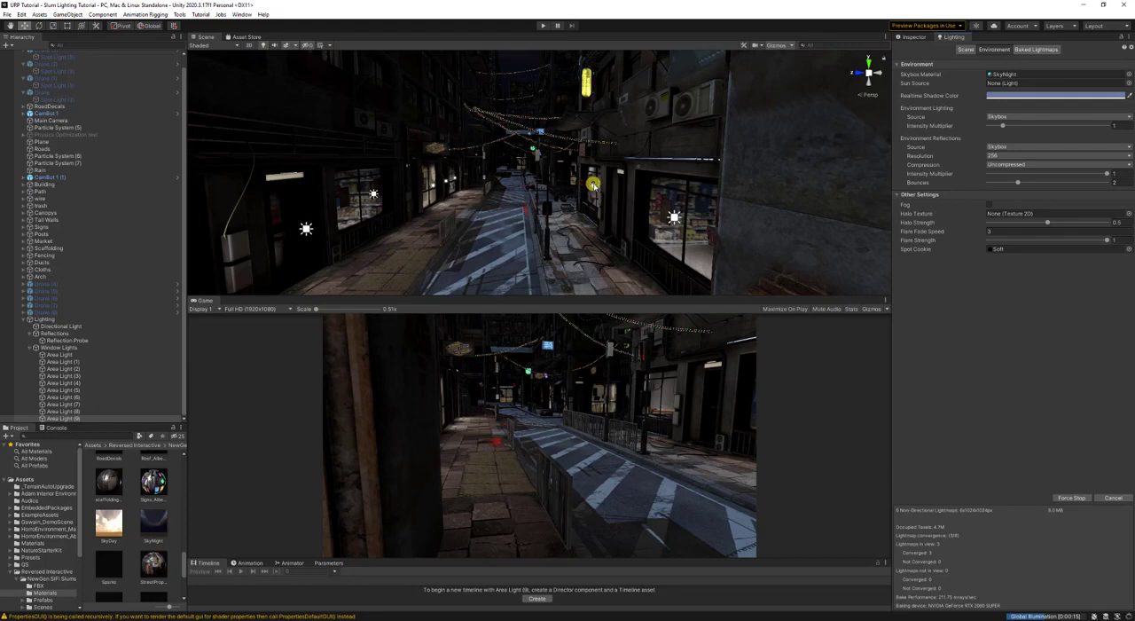
- Examine the baked light along the street, starting from the area light on the distant shop window
left_click(593, 184)
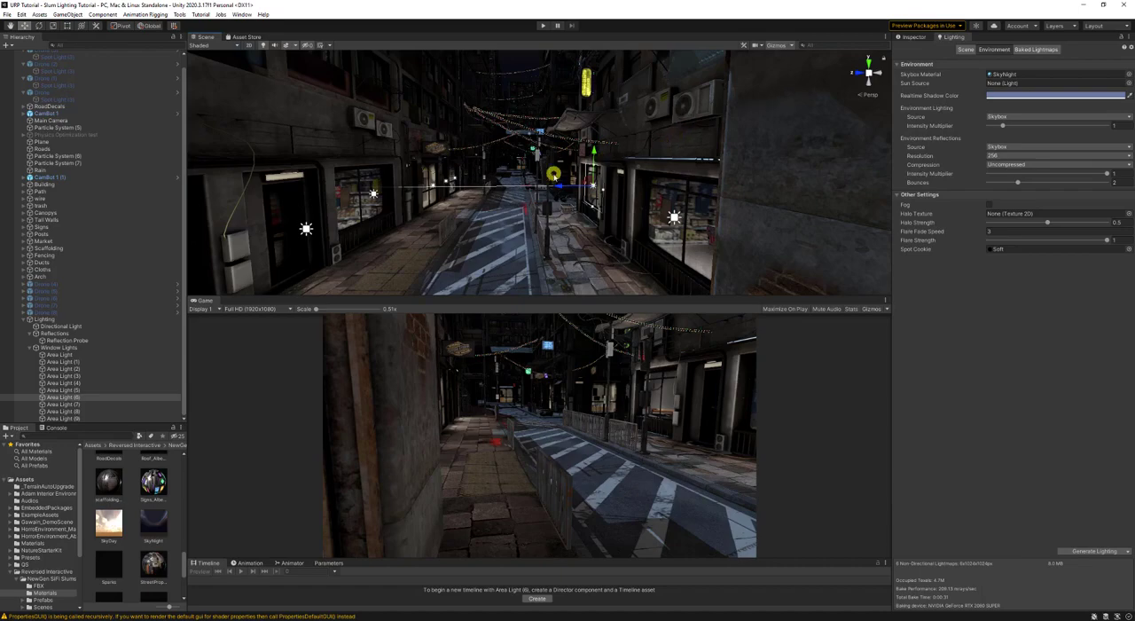
right_click_drag(554, 175, 614, 154)
key("d")
key("s")
key("d")
key("w")
key("s")
key("s")
key("d")
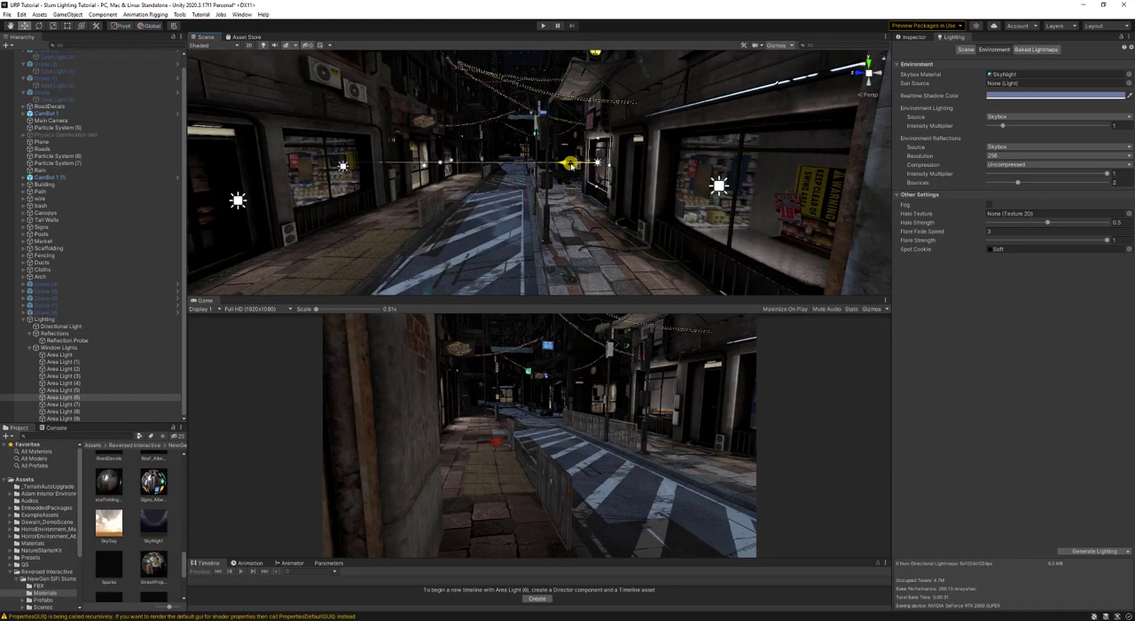
- Select the nearer window area lights one by one and inspect how their baked light falls on the sidewalk
double_click(716, 188)
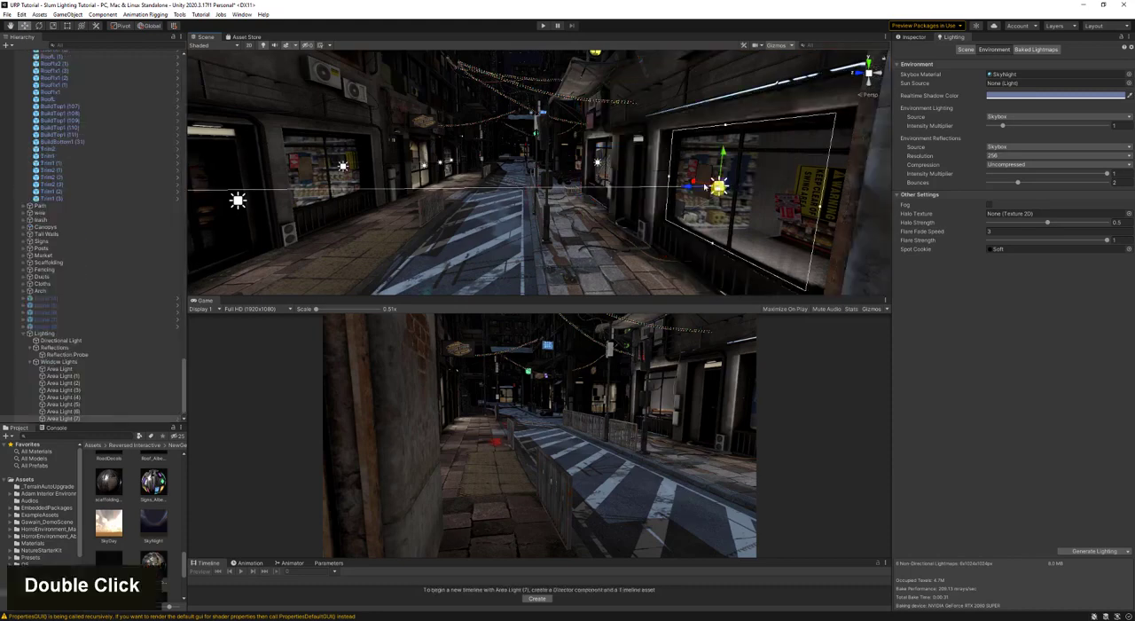
key("d")
right_click_drag(717, 188, 695, 181)
key("s")
key("d")
left_click(570, 196)
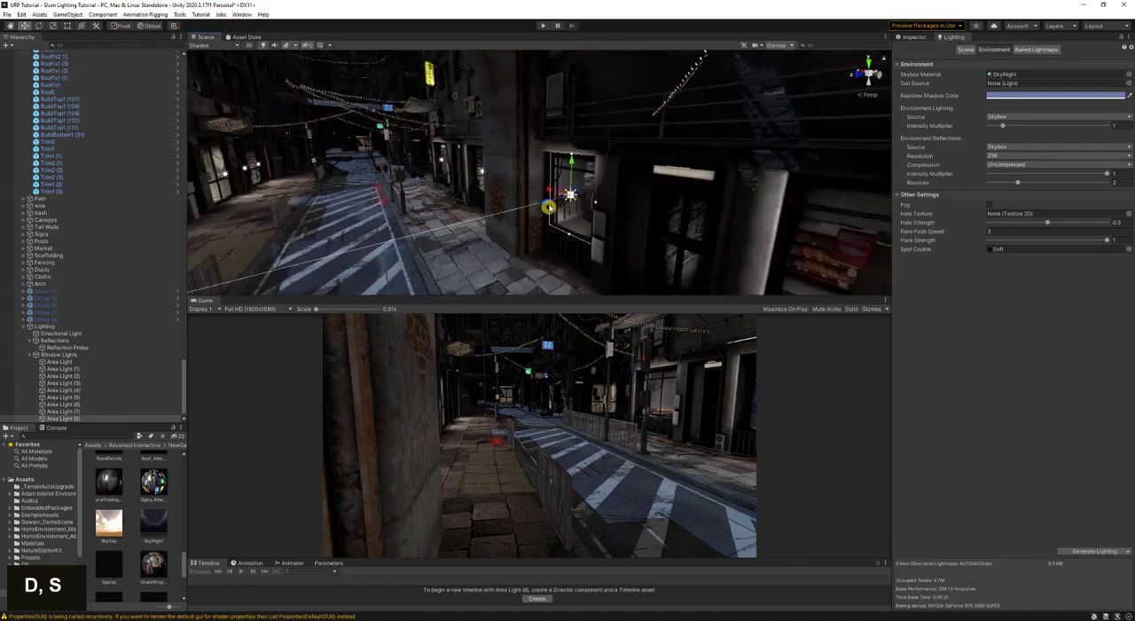
left_click_drag(548, 206, 545, 204)
key("d")
right_click_drag(545, 204, 606, 221)
key("s")
key("d")
double_click(621, 208)
left_click(623, 209)
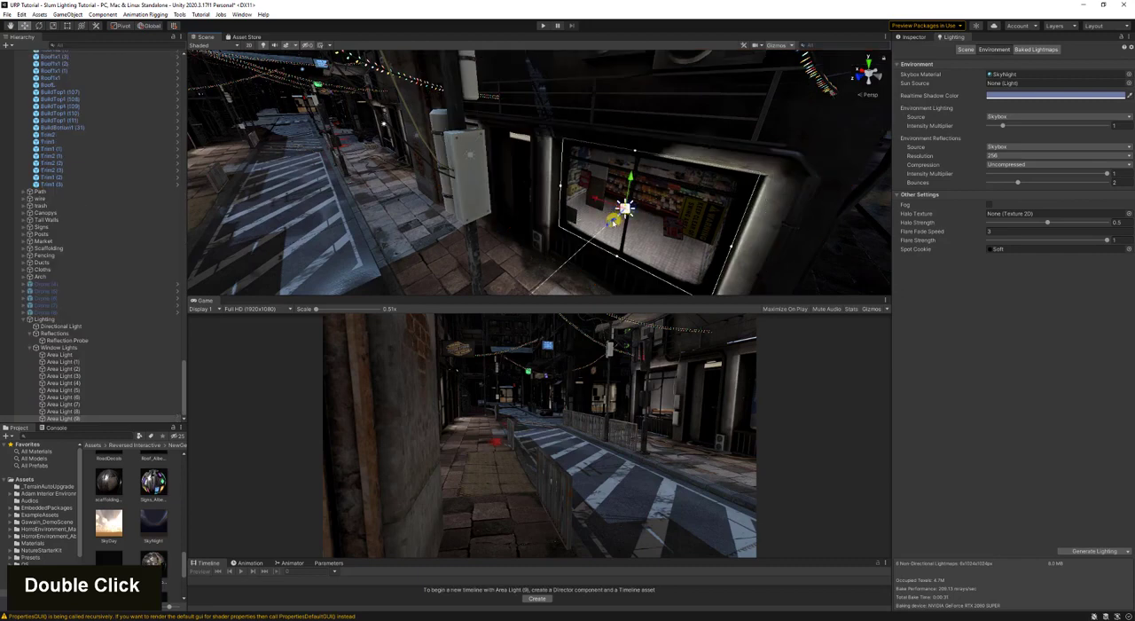
key("w")
right_click_drag(621, 204, 564, 167)
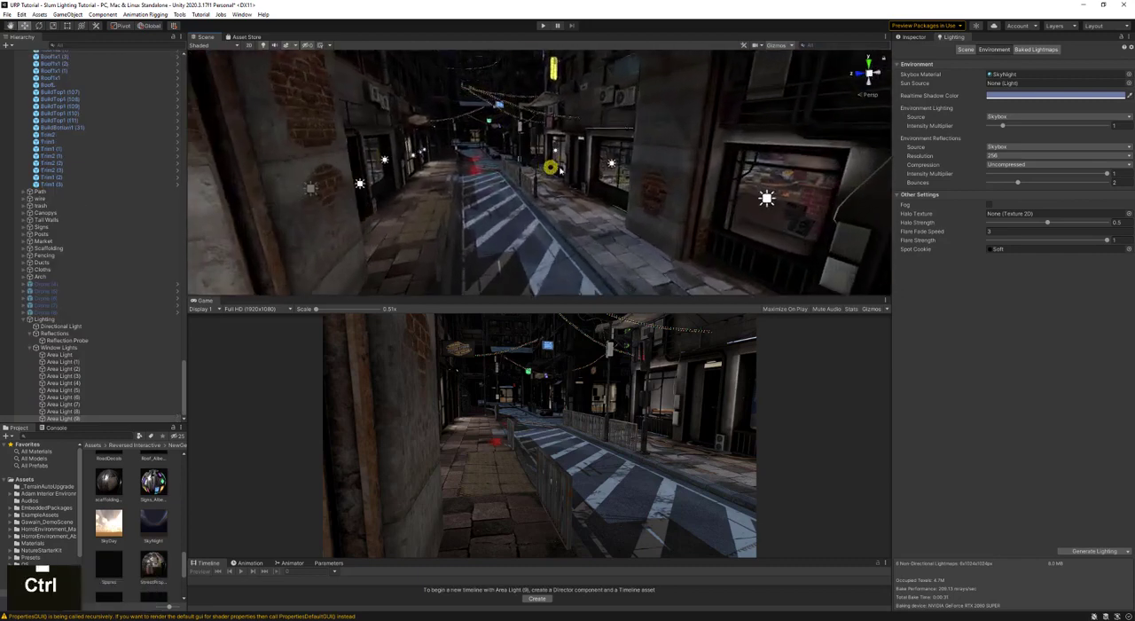
- Save the scene and set the range of all area lights under Window Lights to 3
key("ctrl+s")
scroll(89, 376, "up", 2)
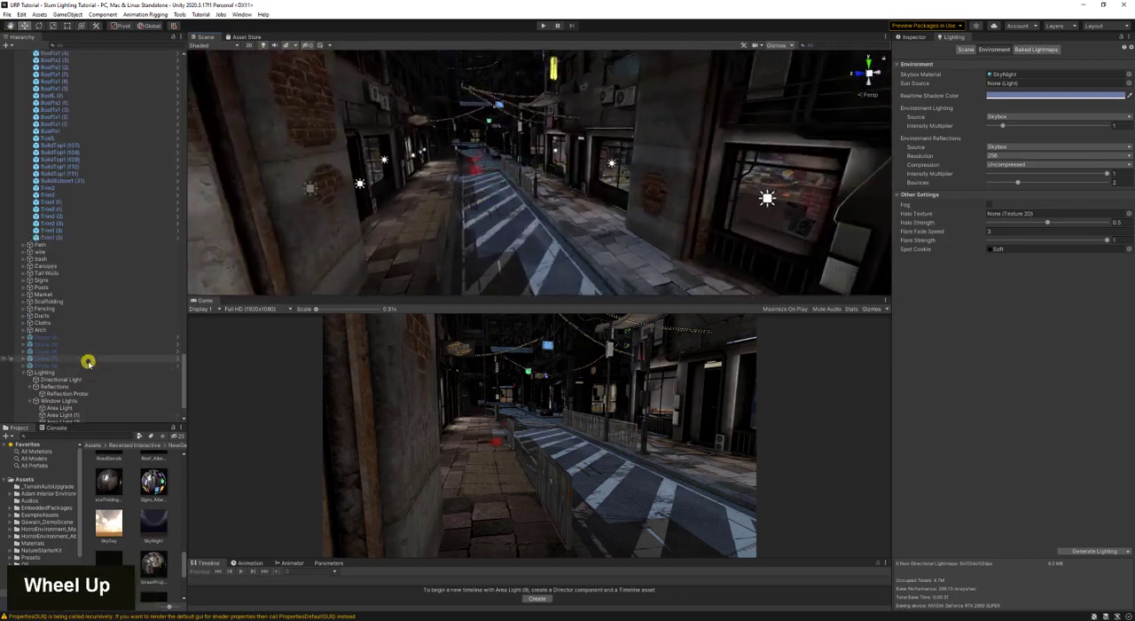
scroll(88, 364, "down", 3)
left_click(93, 354, "shift")
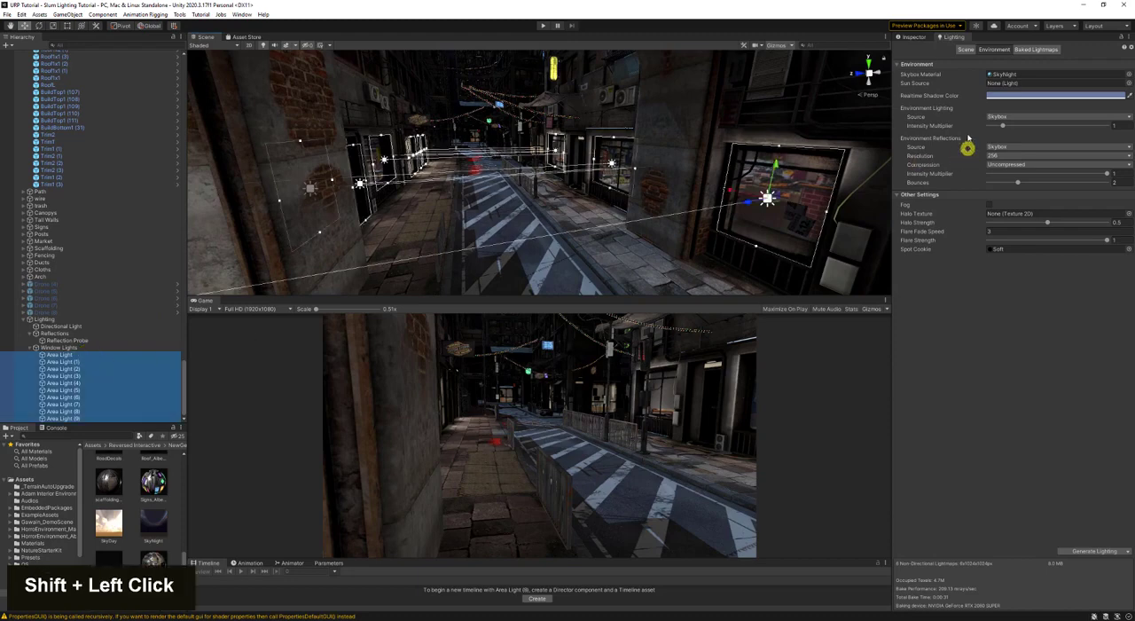
left_click(906, 38)
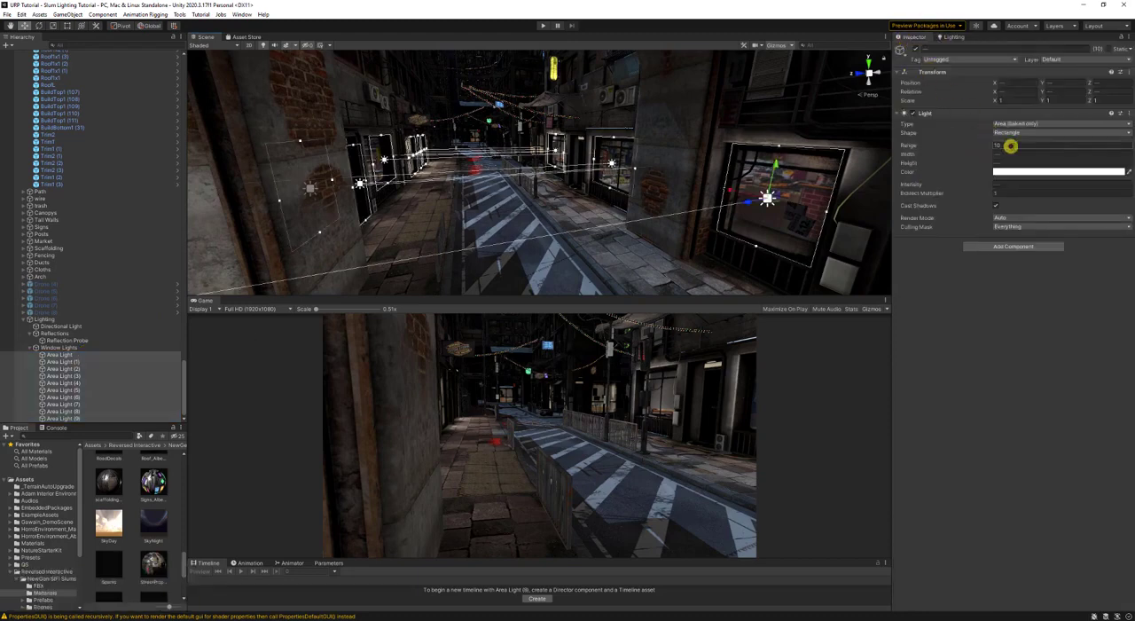
type("5")
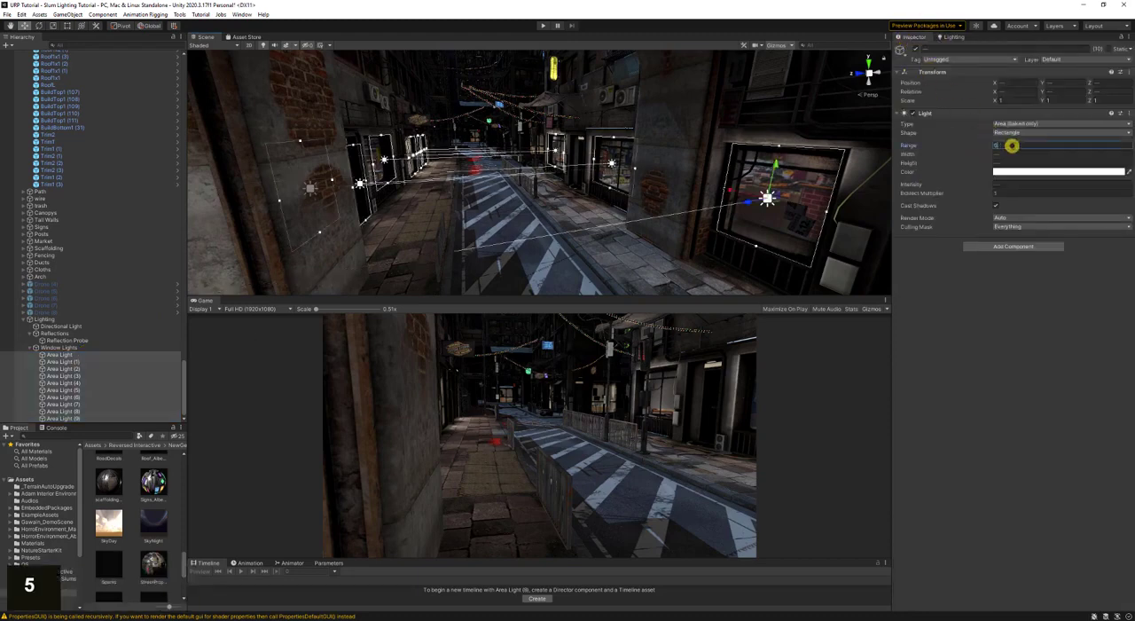
key("BackSpace")
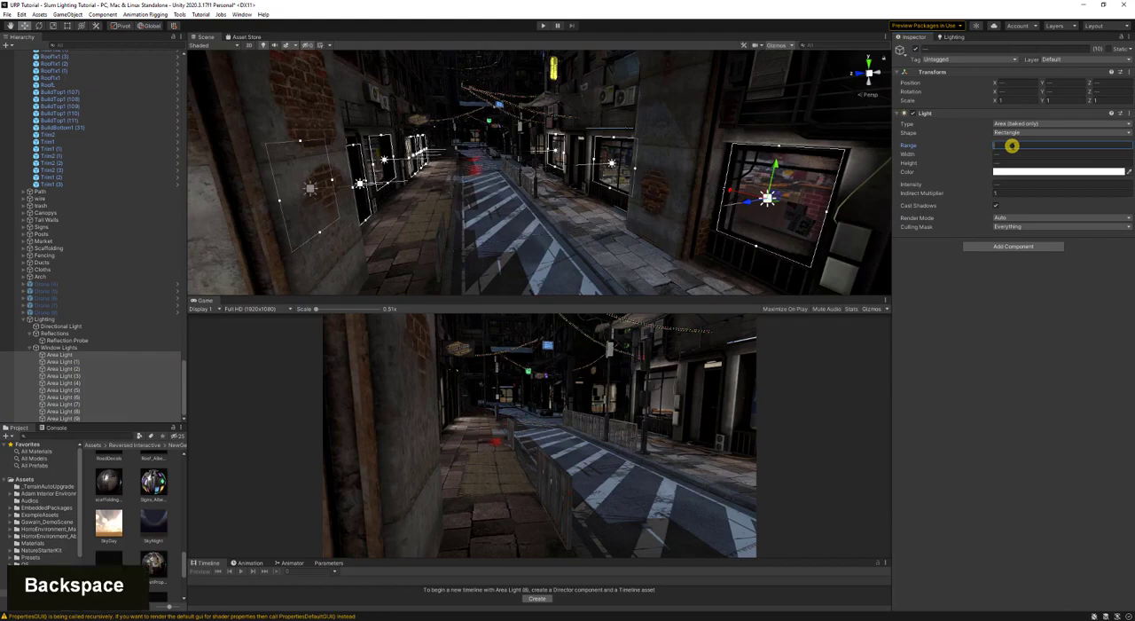
type("4")
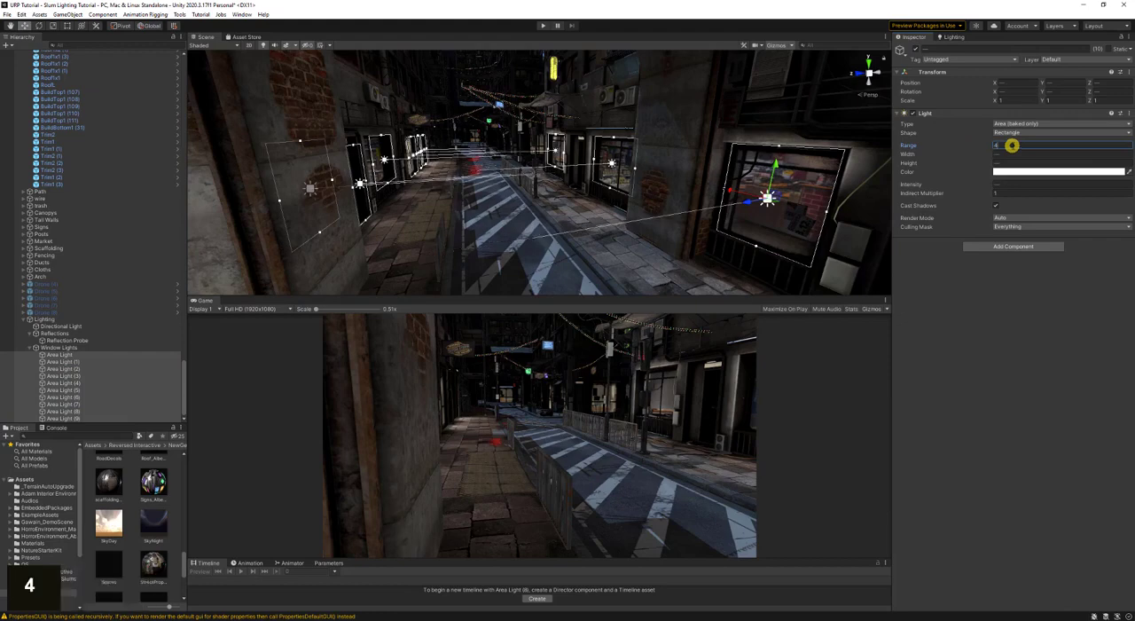
key("BackSpace")
key("Return")
type("3")
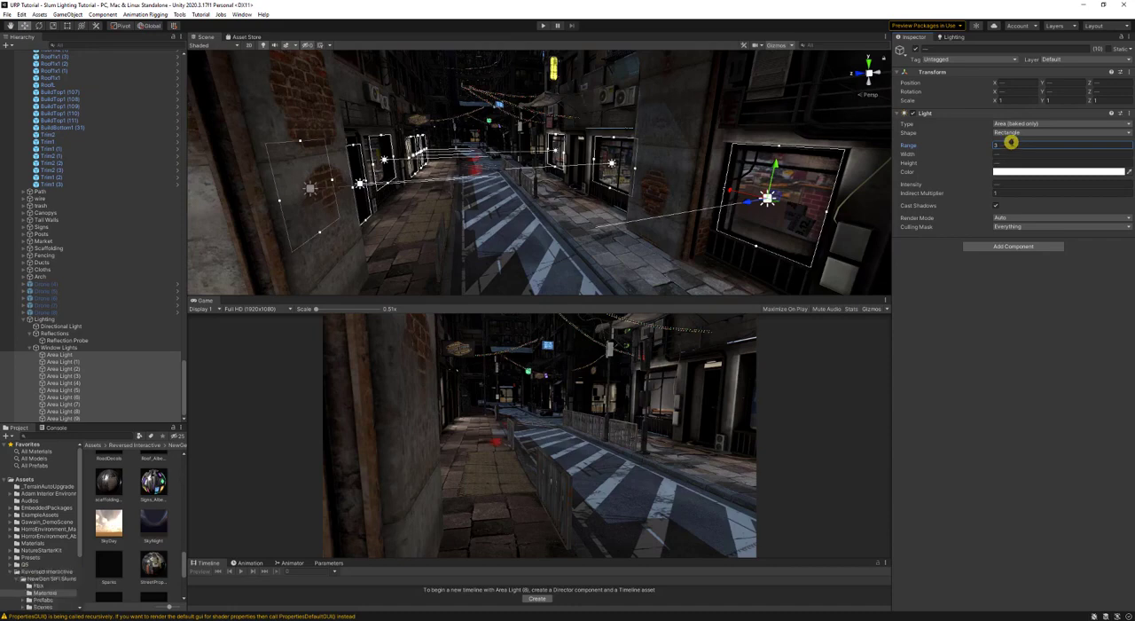
- Regenerate the lighting and switch the Scene view to the Baked Lightmap draw mode
left_click(954, 36)
left_click(1094, 552)
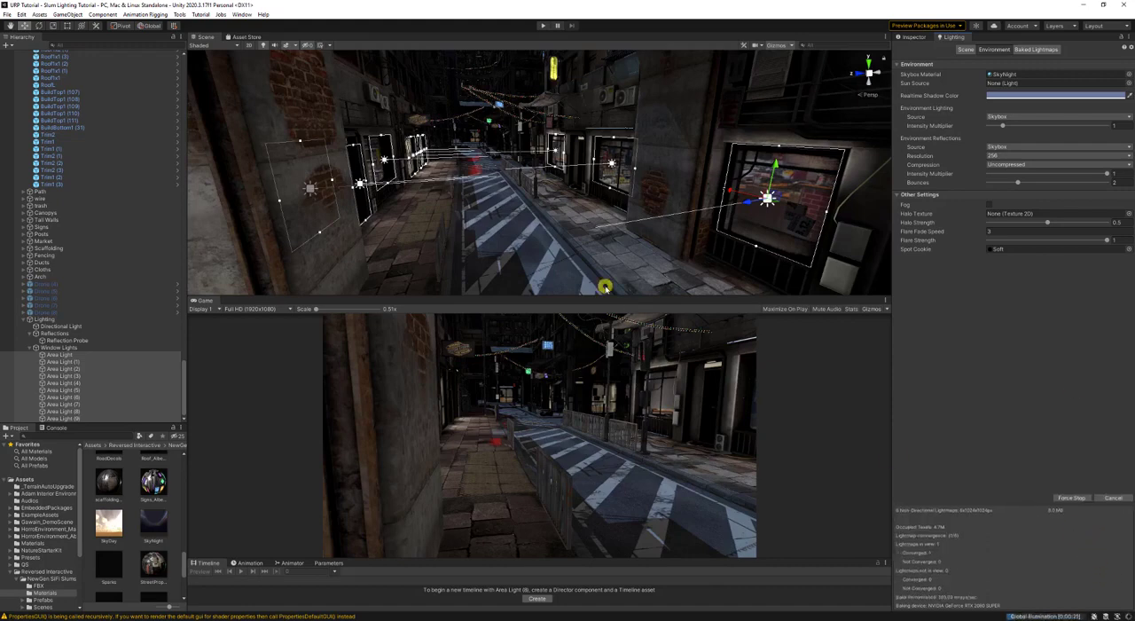
left_click(216, 45)
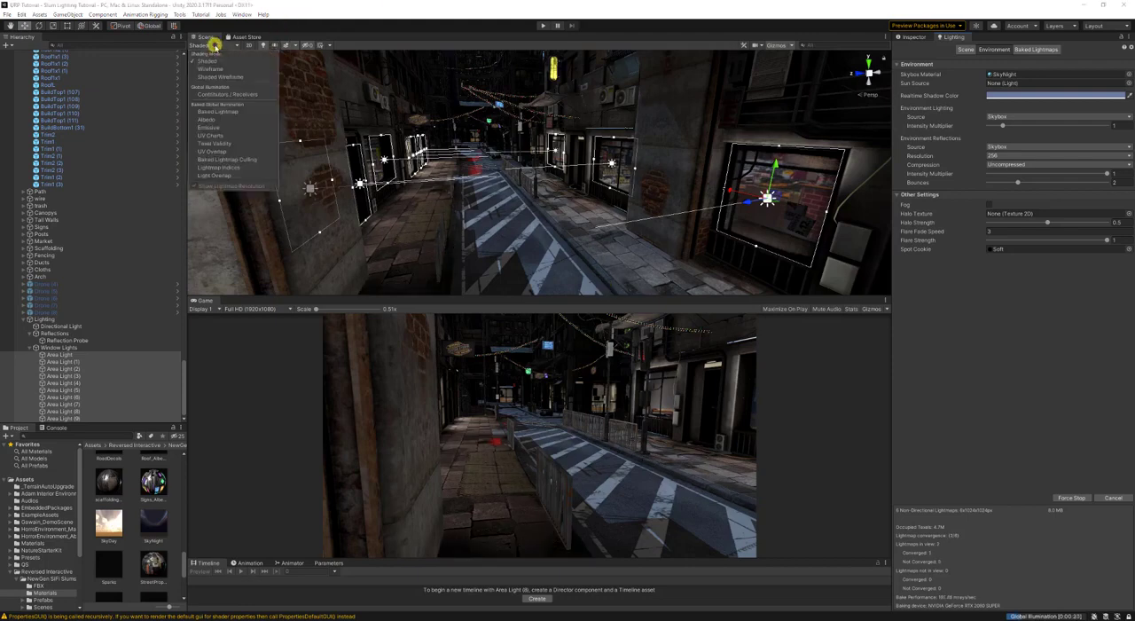
left_click(233, 113)
- Examine the baked lightmap on the road, sidewalks and fences, and review the scene's lightmapping settings
right_click_drag(556, 151, 502, 177)
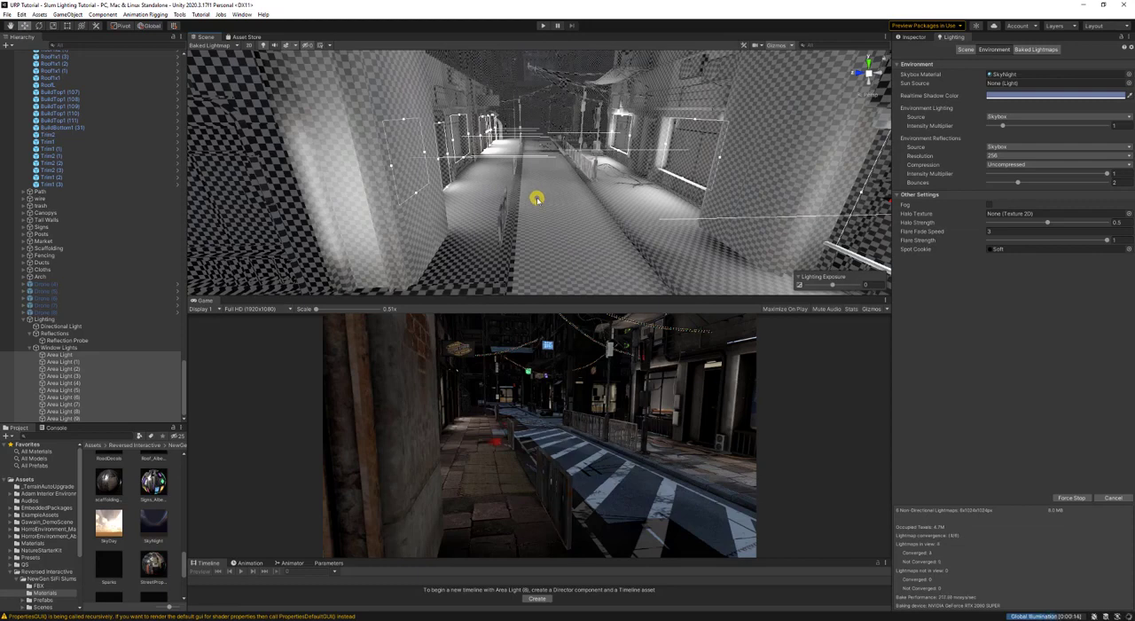
right_click_drag(537, 199, 557, 179)
key("a")
key("d")
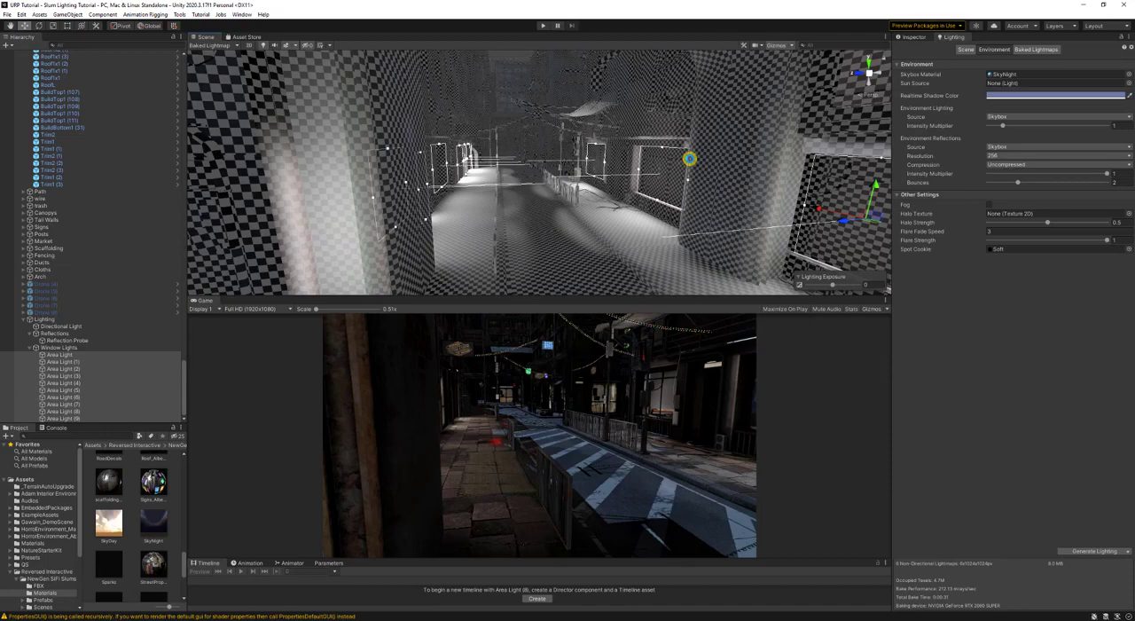
key("w")
right_click_drag(690, 159, 571, 215)
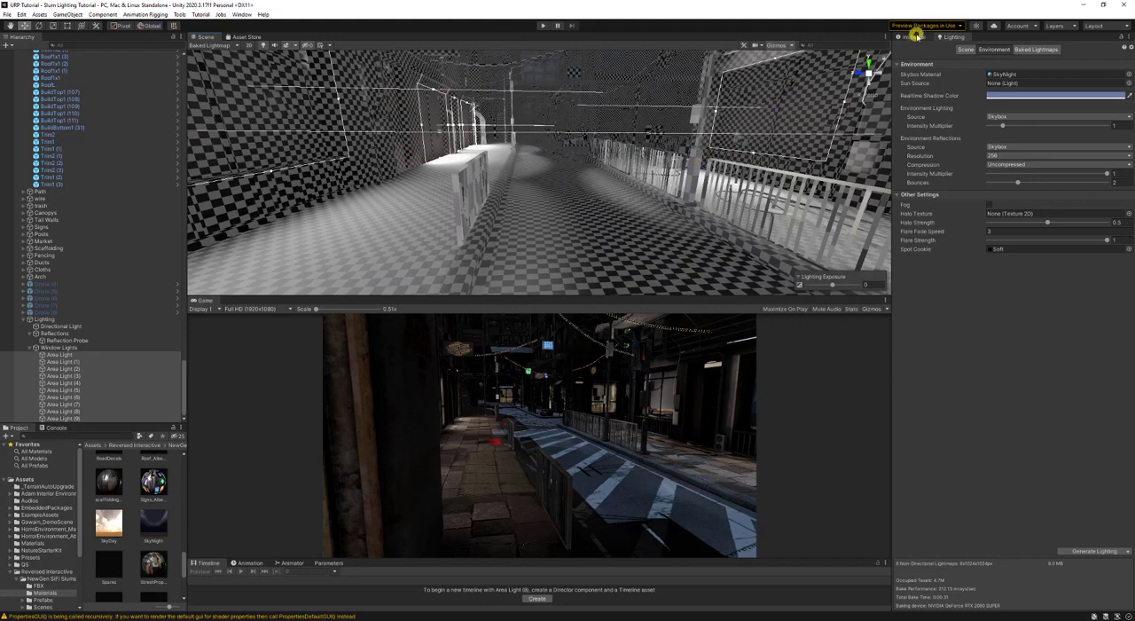
left_click(913, 37)
left_click(956, 36)
left_click(961, 51)
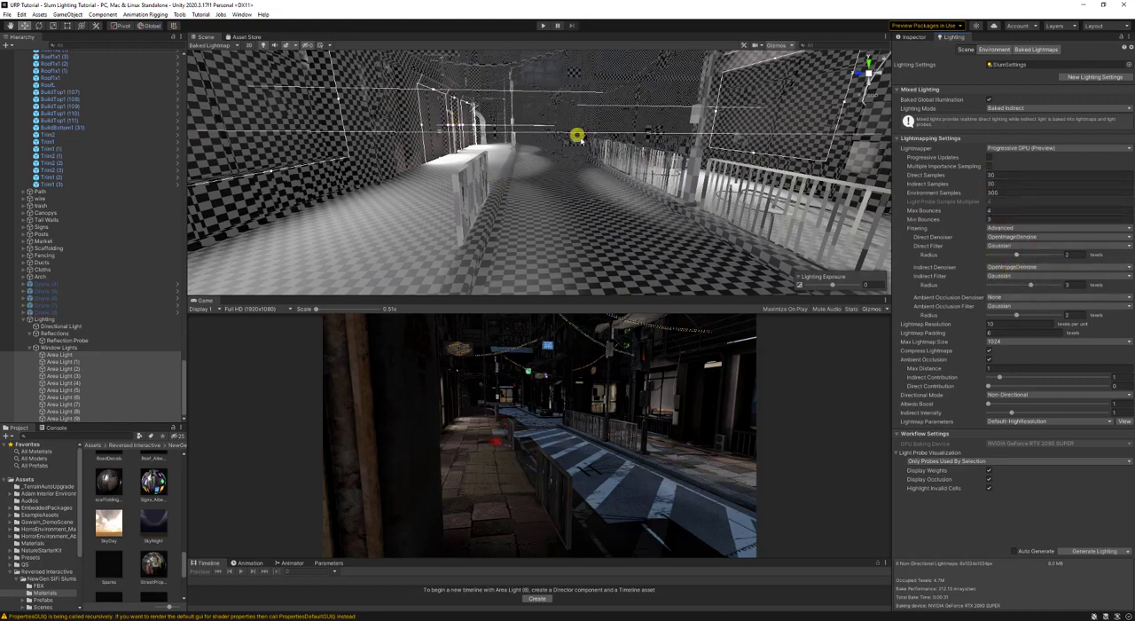
right_click(625, 168)
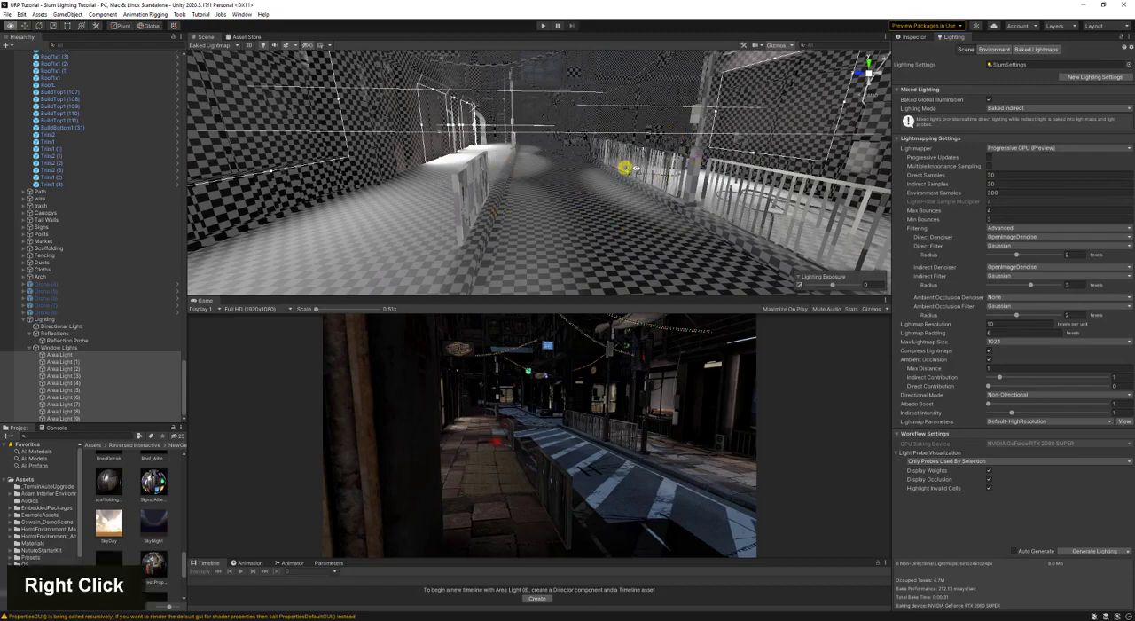
key("s")
right_click_drag(625, 167, 577, 159)
key("d")
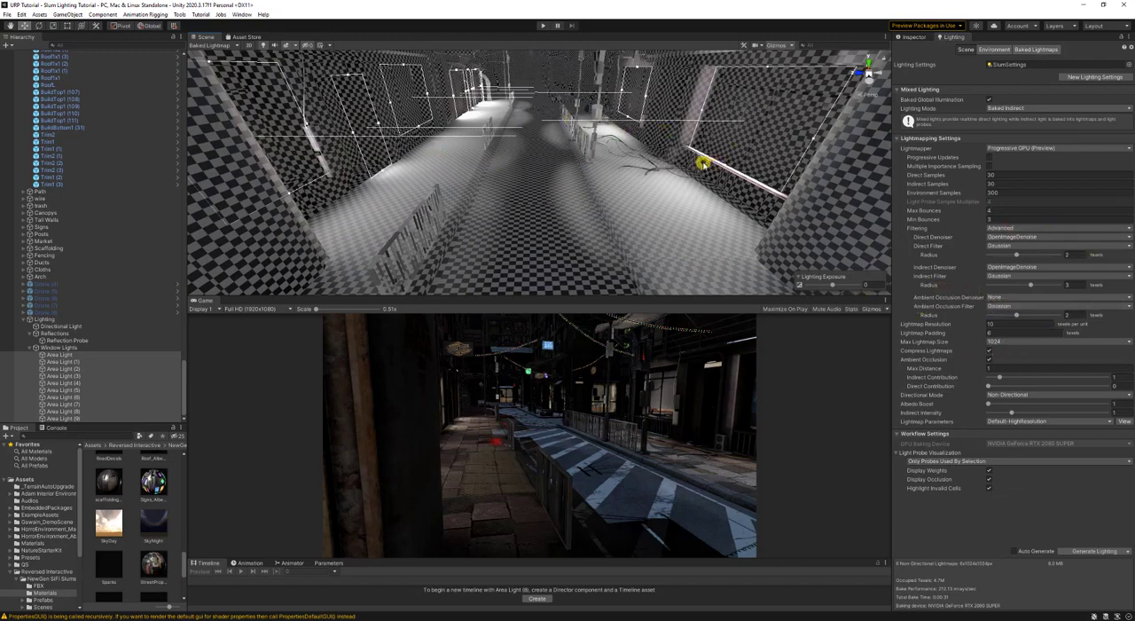
- Set the directional light's intensity to 0.2 and save the scene
left_click(79, 326)
left_click(919, 36)
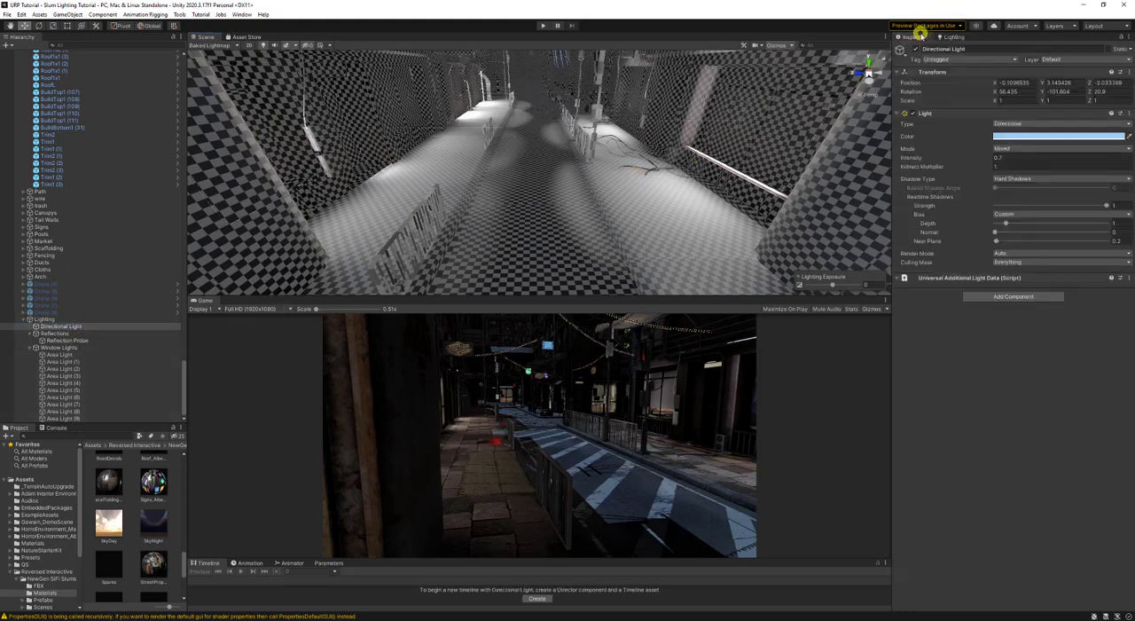
left_click(1006, 158)
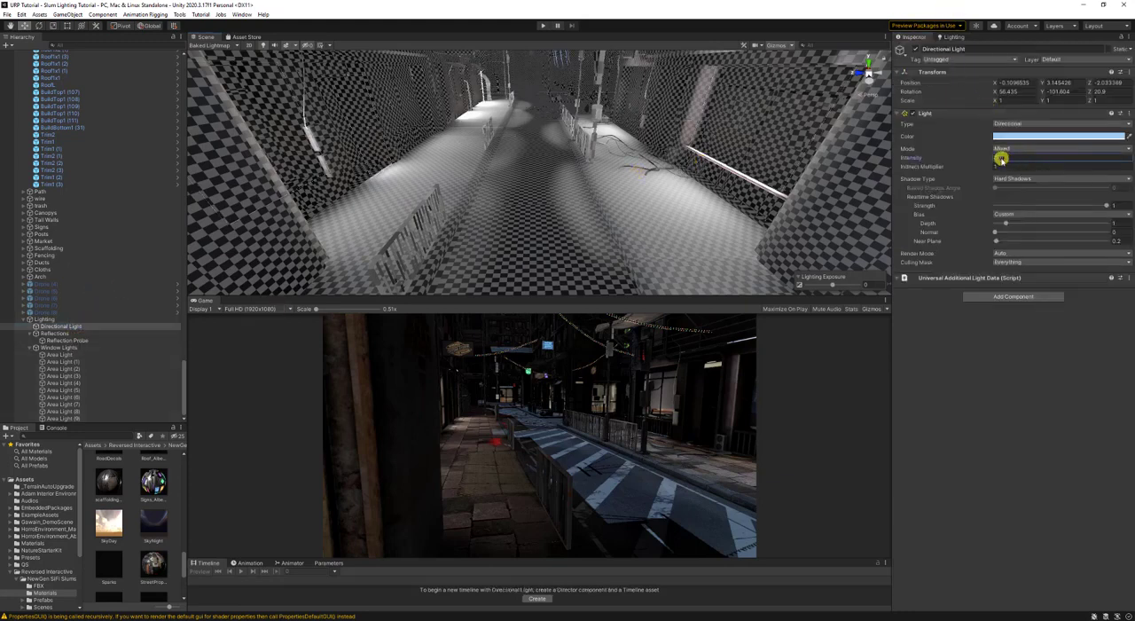
type("2")
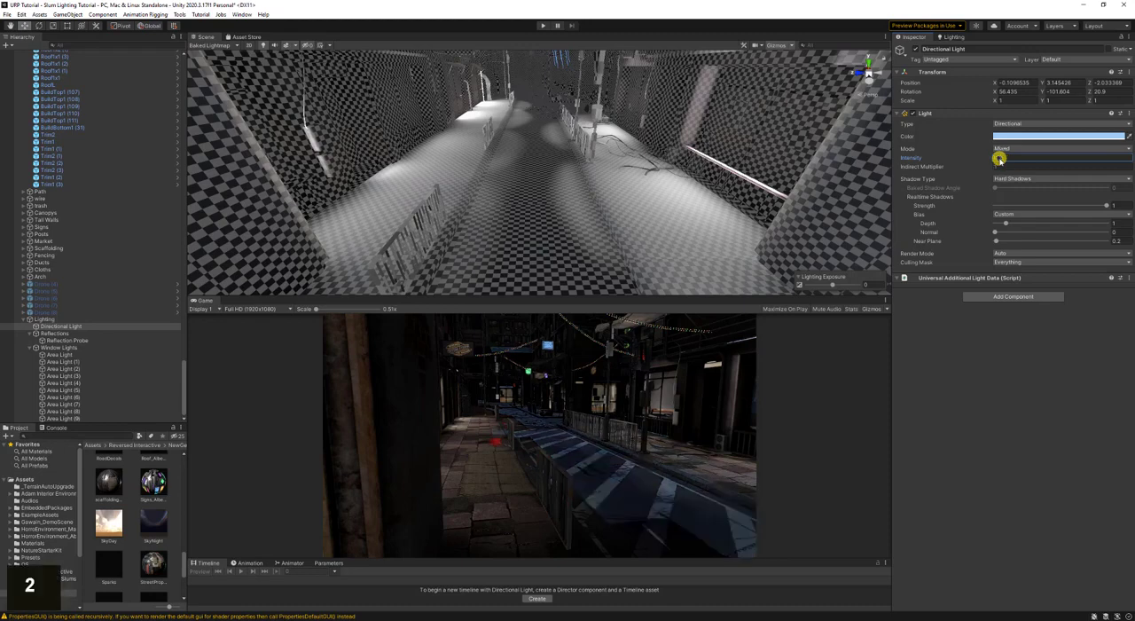
key("ctrl+s")
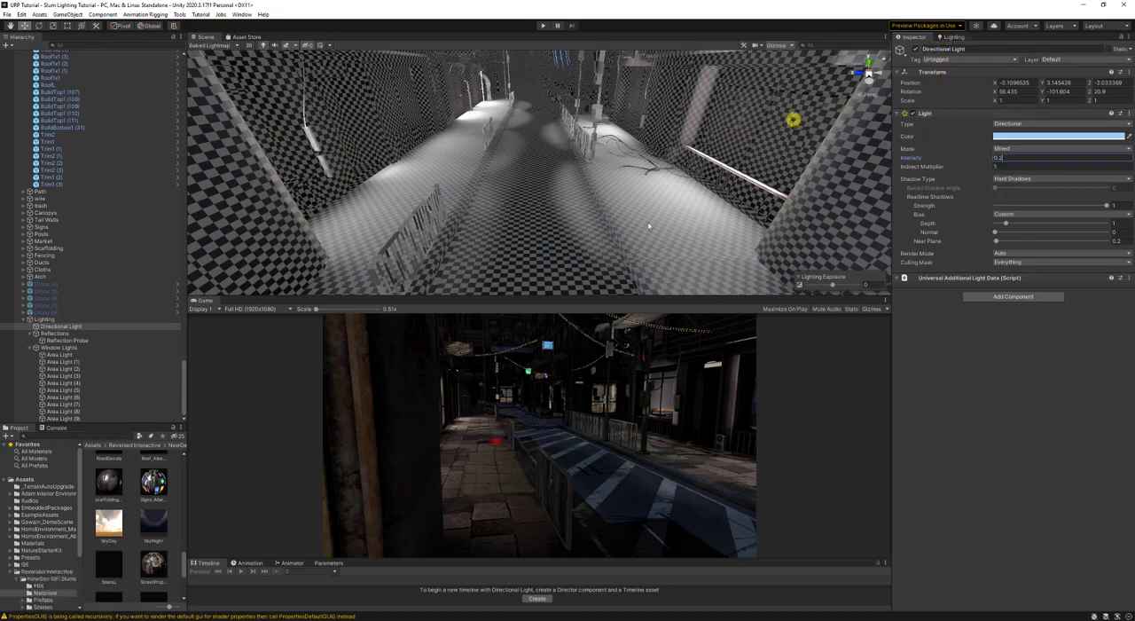
- Check the intensity of the first area light under Window Lights and regenerate the lighting
left_click(78, 354)
scroll(80, 354, "down", 1)
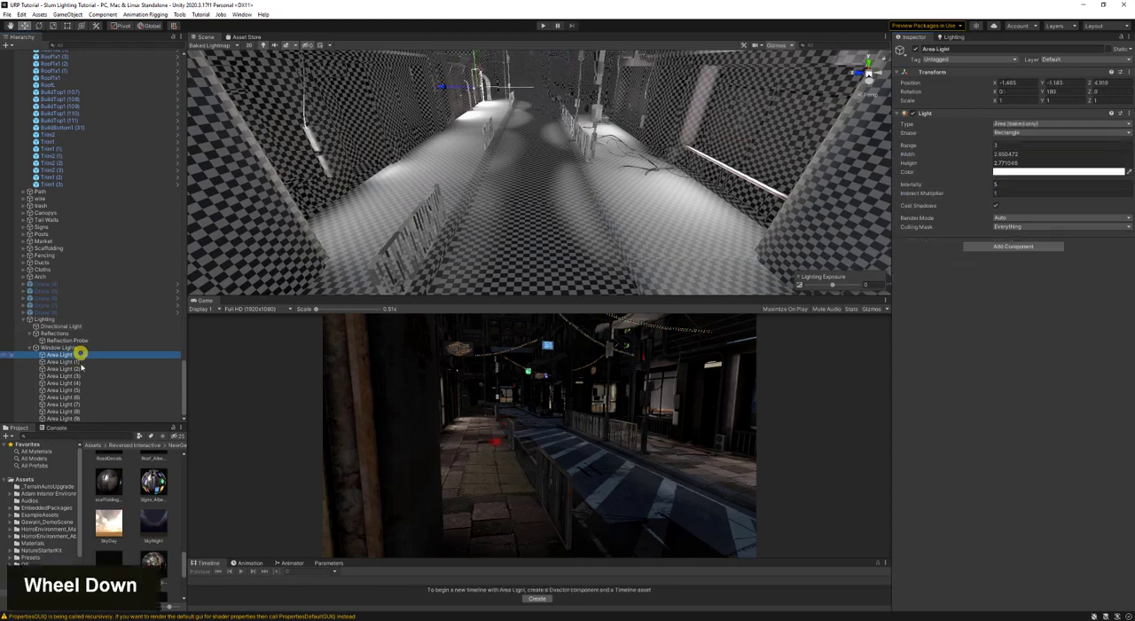
left_click_drag(998, 183, 1001, 183)
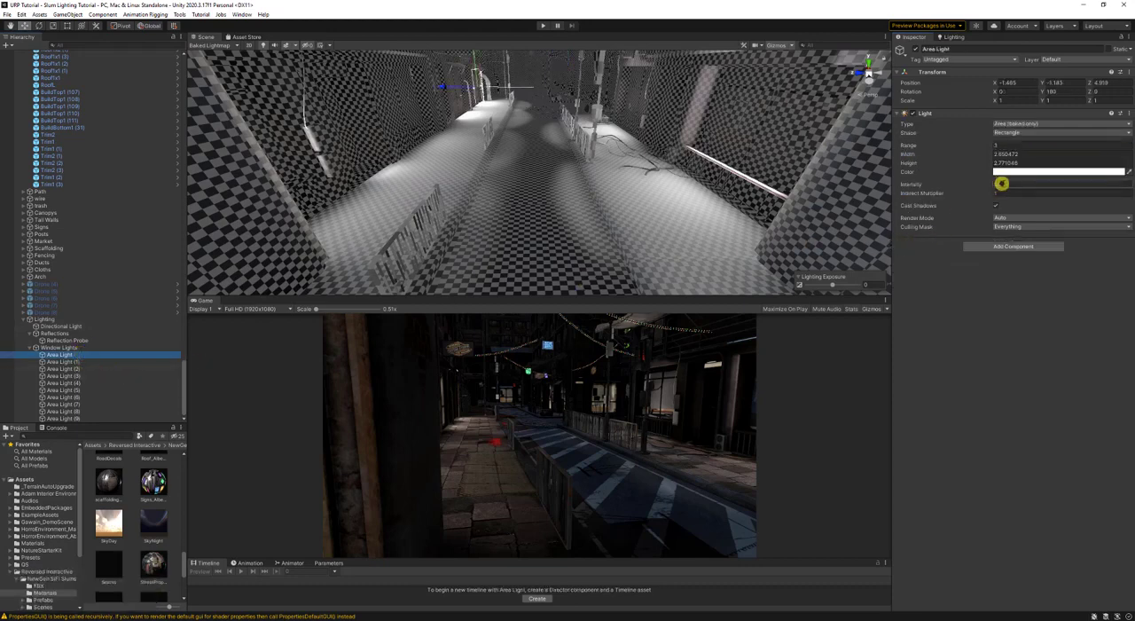
left_click(960, 36)
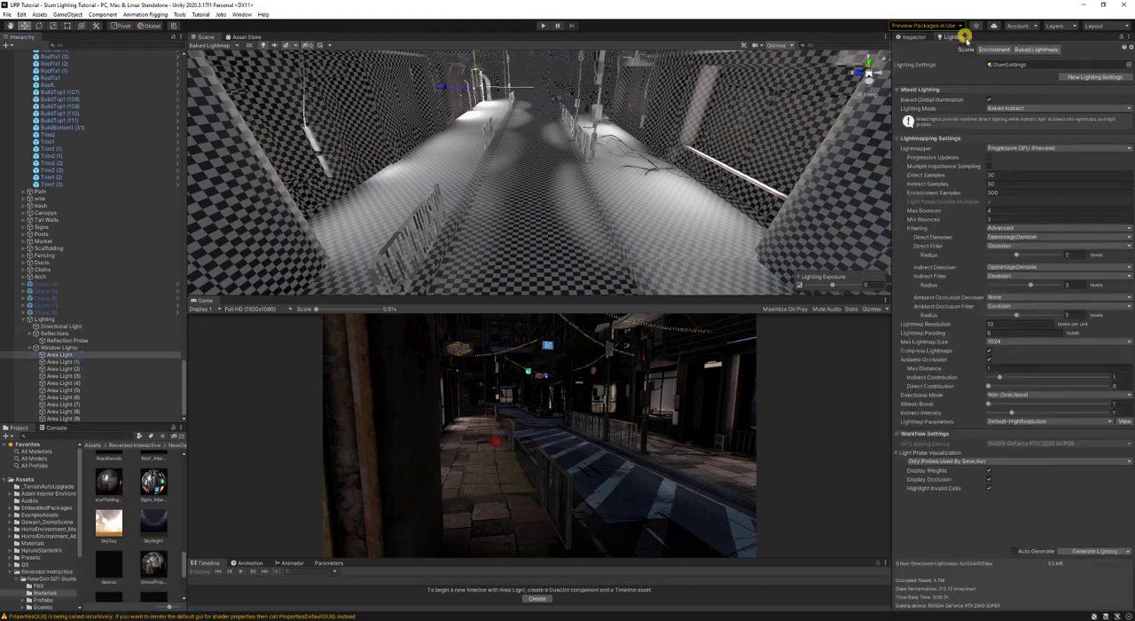
double_click(1098, 549)
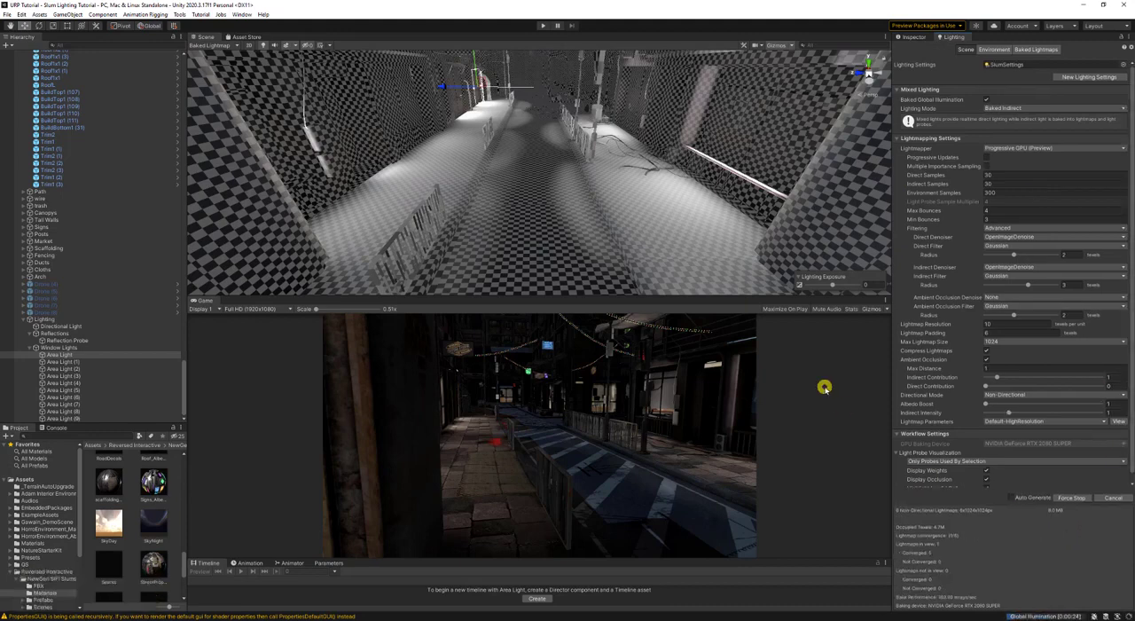
- Set the range of all the area lights under Window Lights to 4
key("ctrl+s")
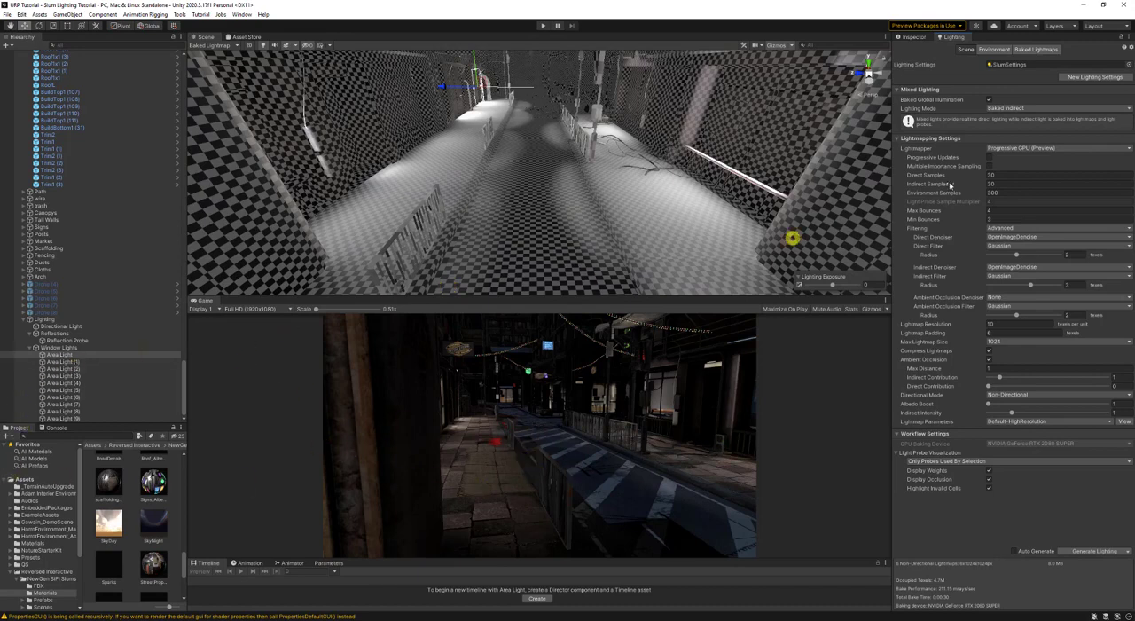
left_click(919, 37)
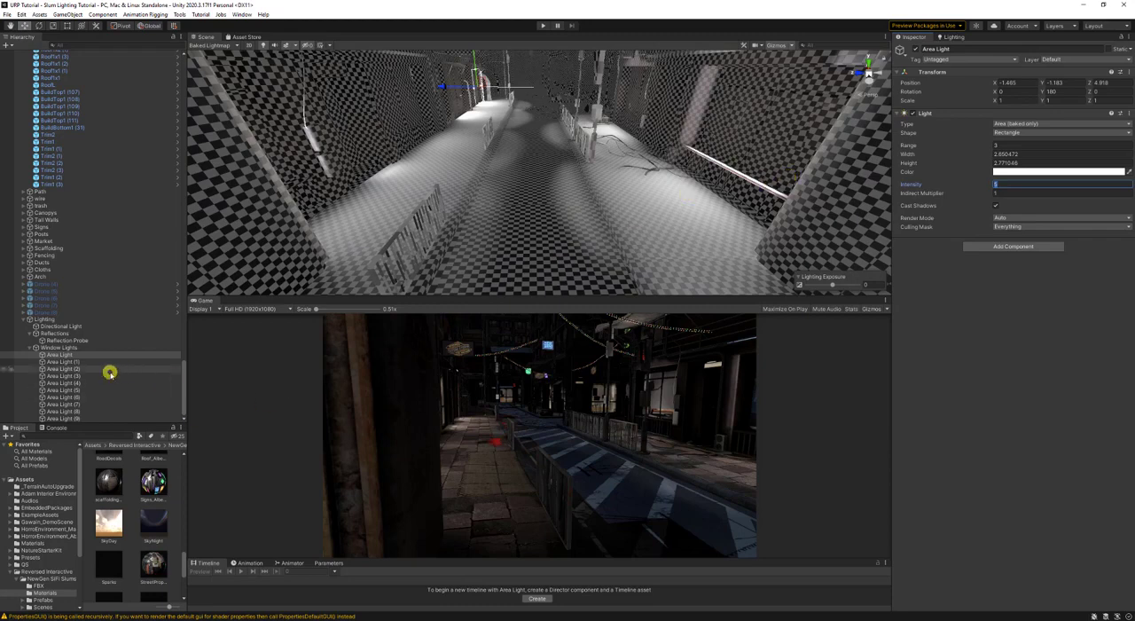
scroll(109, 367, "down", 2)
left_click(98, 422, "shift")
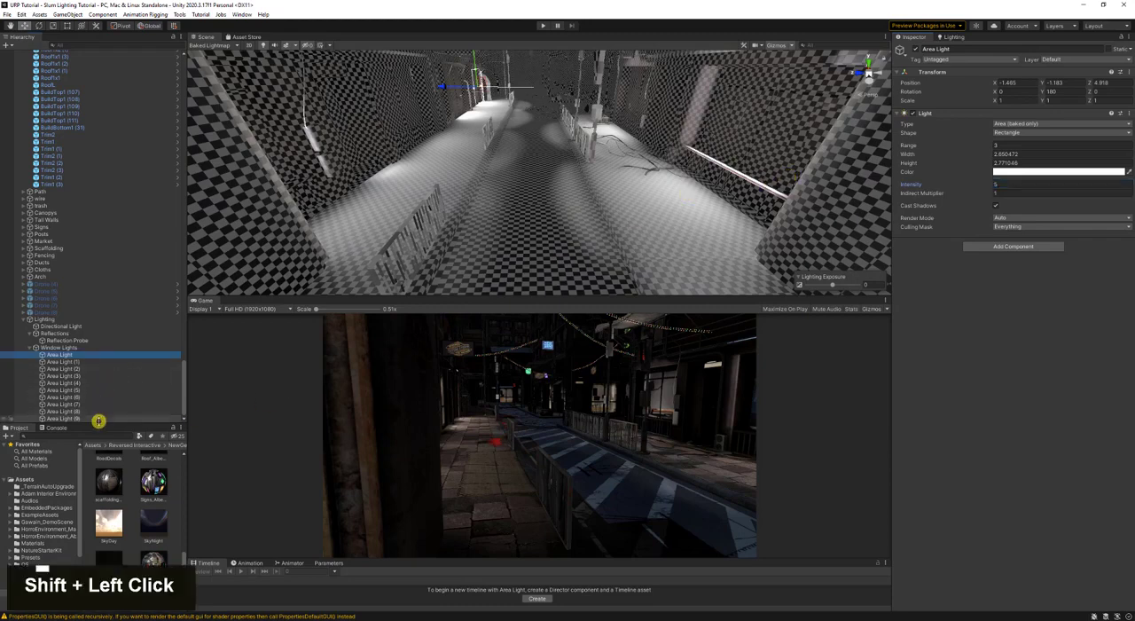
left_click(95, 419, "shift")
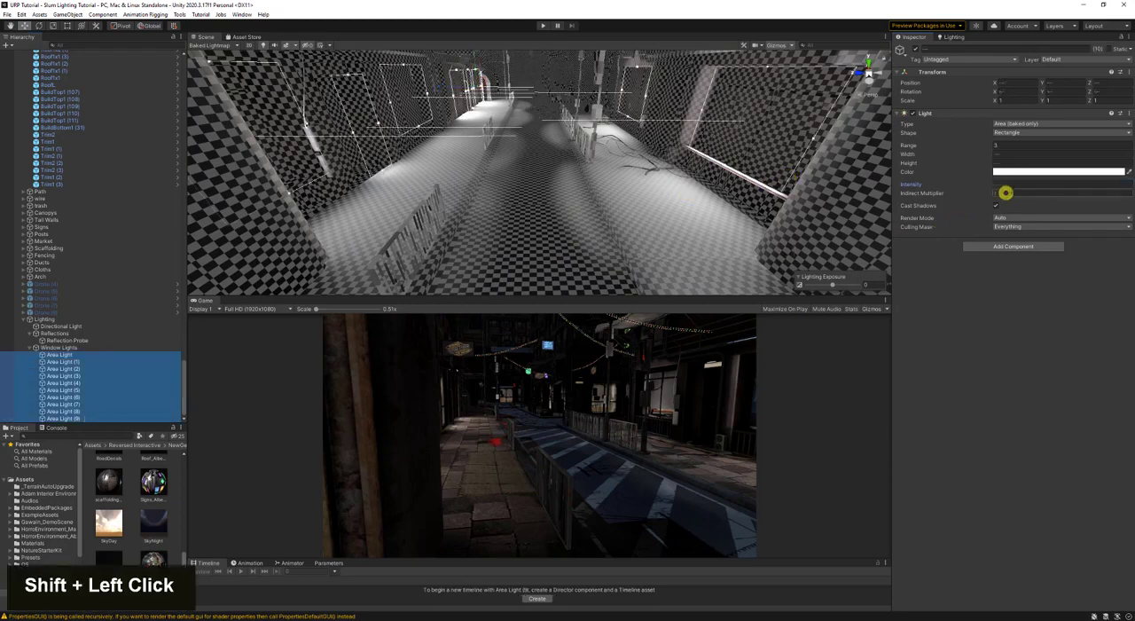
left_click(1012, 146)
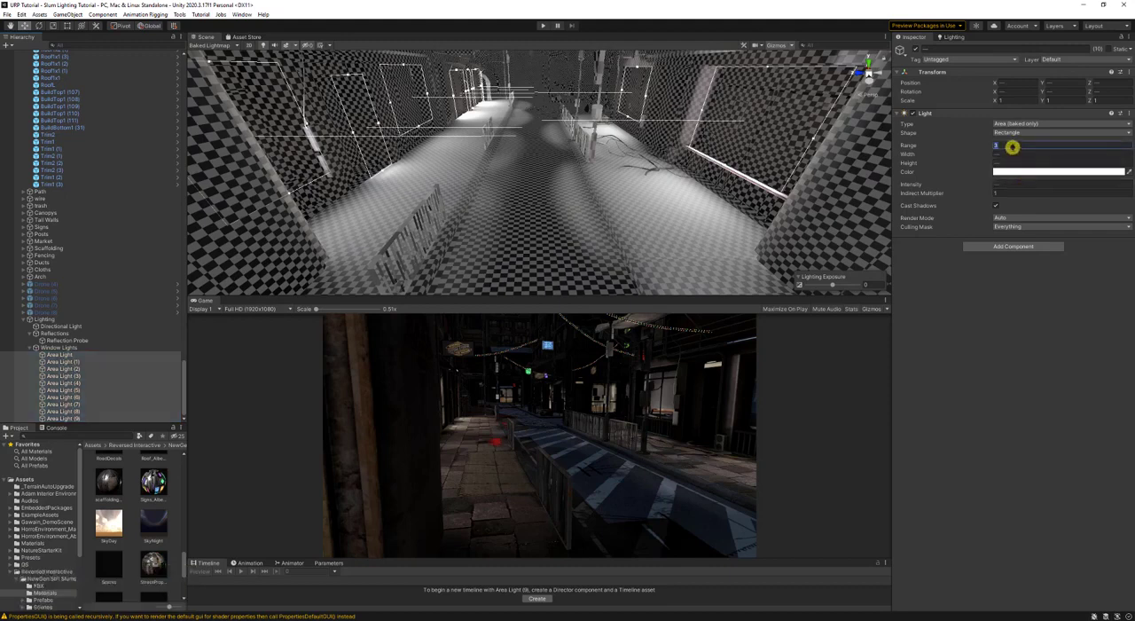
type("4")
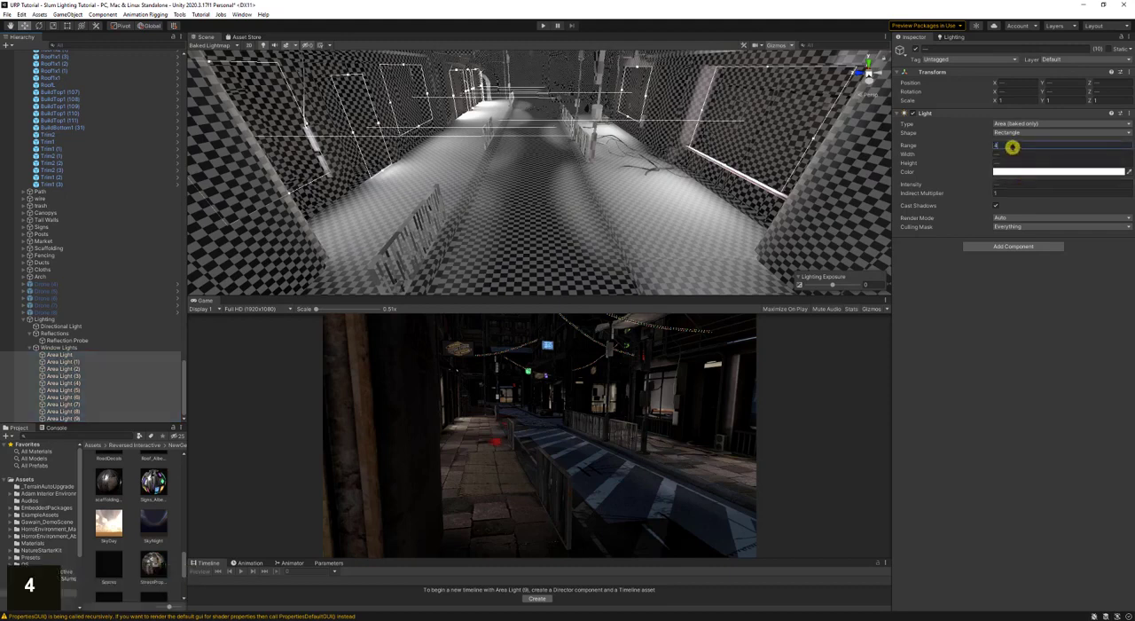
key("Return")
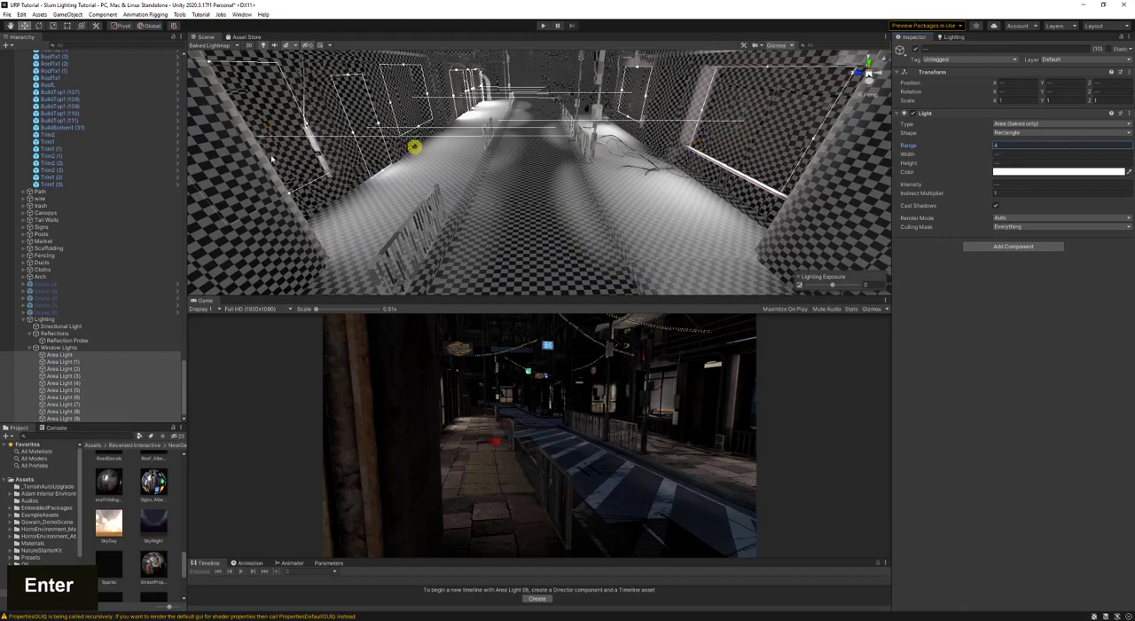
- Save the scene and regenerate the lighting with the new window light range
key("ctrl+s")
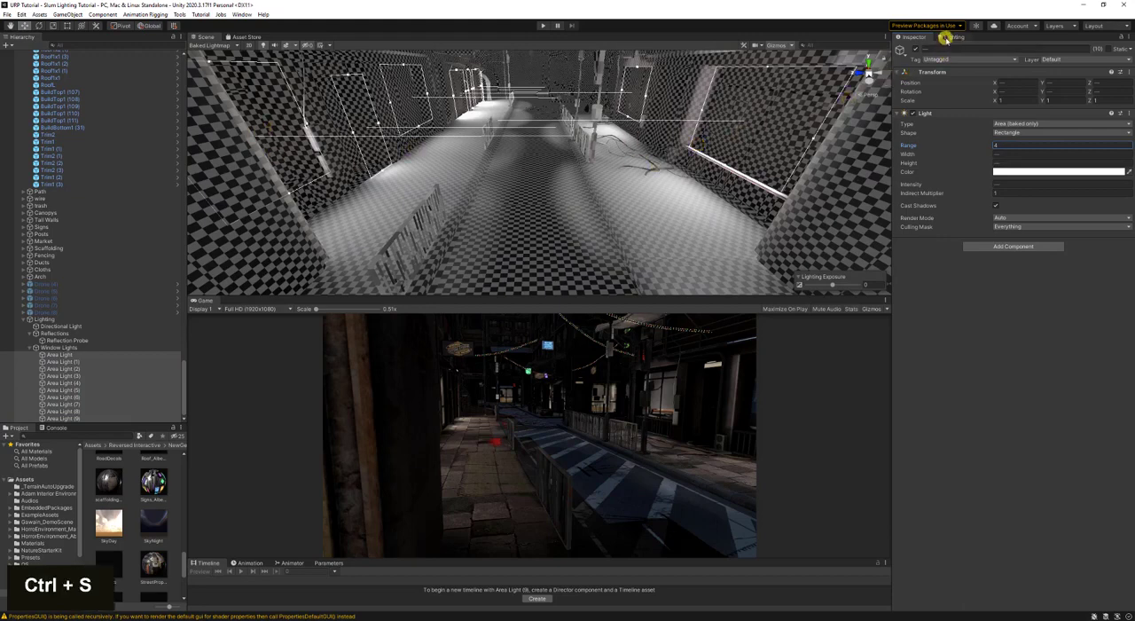
left_click(947, 39)
double_click(1089, 548)
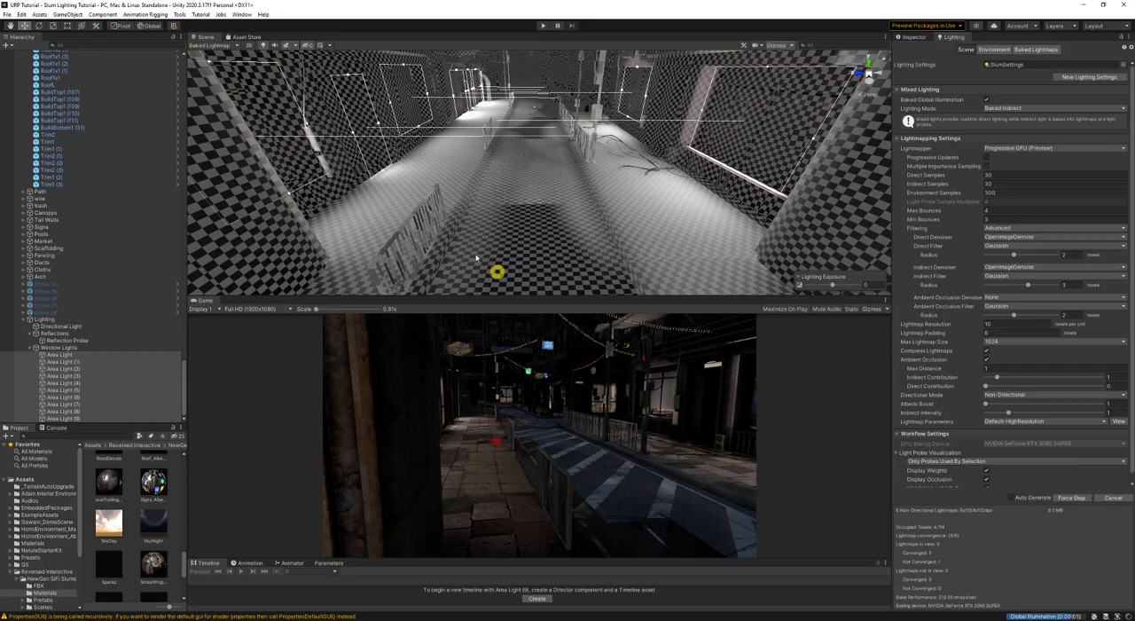
- Examine the updated baked lightmap on the road, sidewalks and fences along the street
left_click(424, 214)
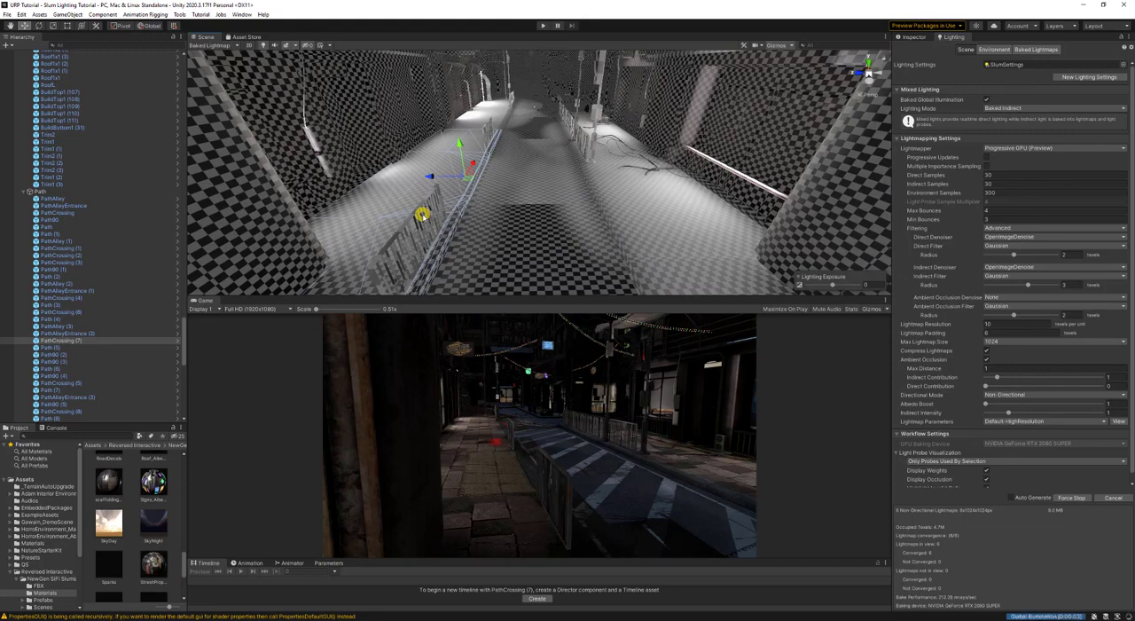
left_click(400, 235)
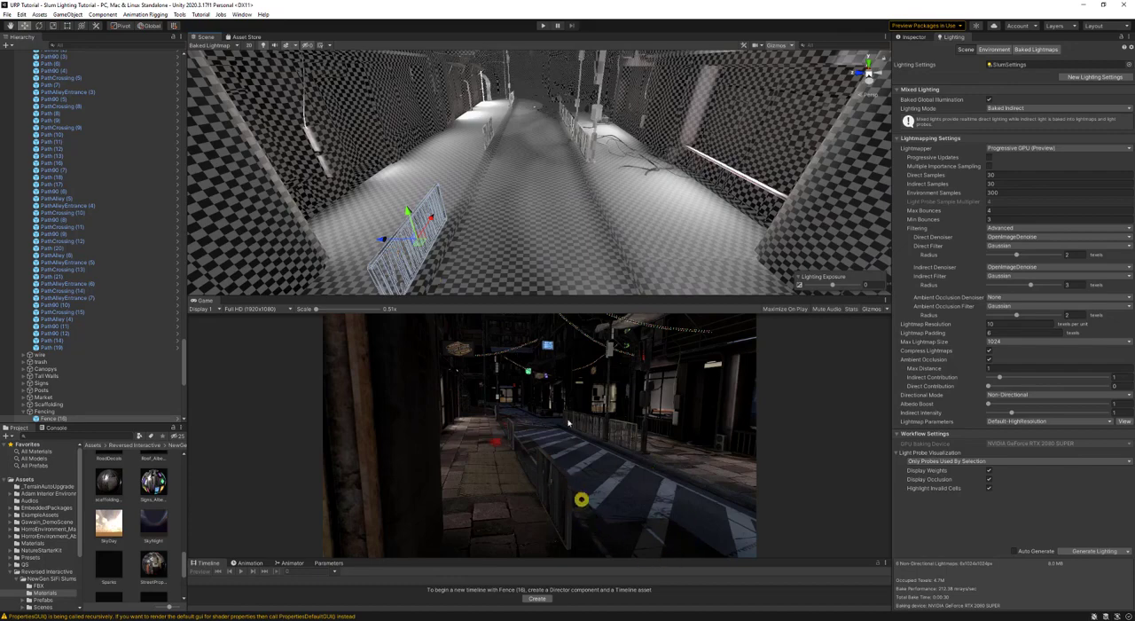
key("w")
right_click_drag(593, 190, 567, 172)
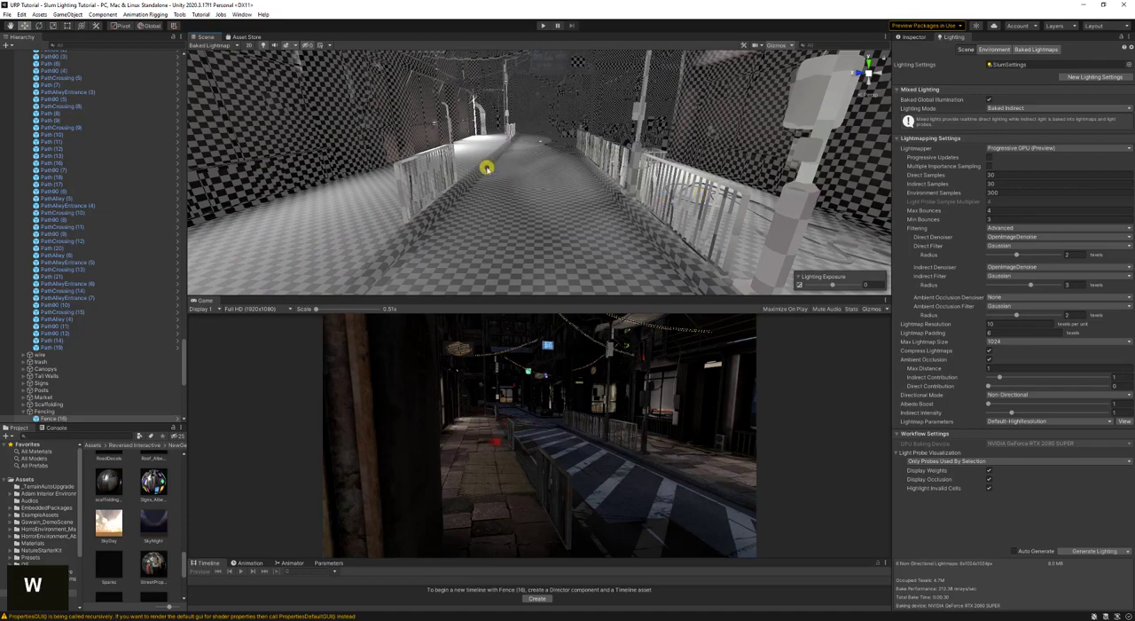
key("s")
right_click_drag(469, 147, 499, 151)
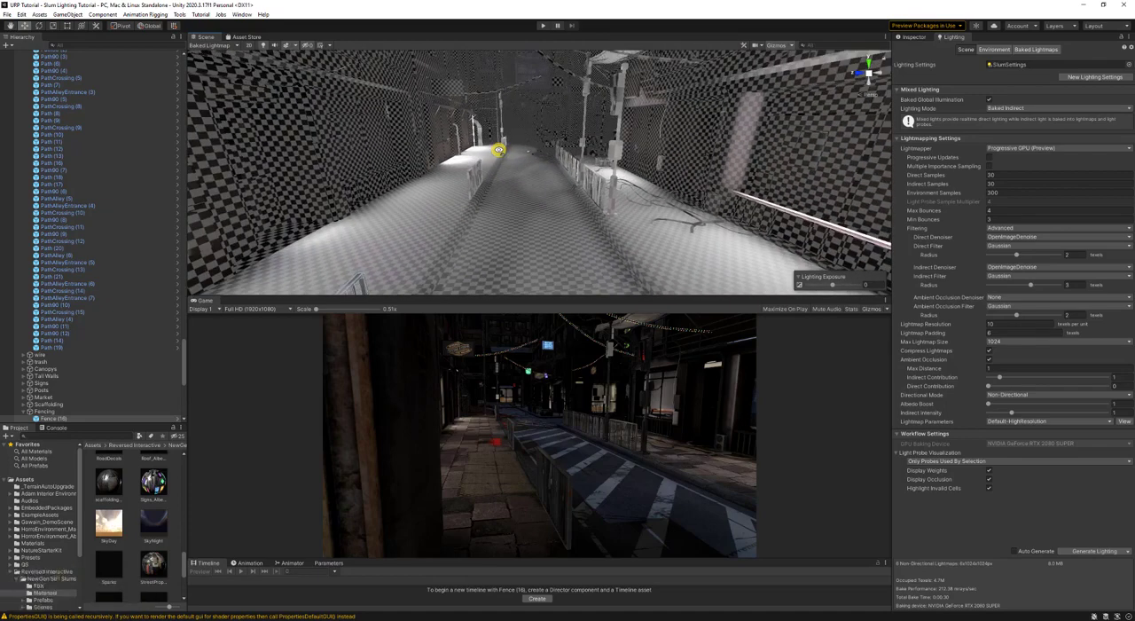
key("ctrl")
scroll(71, 324, "down", 10)
scroll(69, 330, "up", 3)
scroll(69, 330, "down", 5)
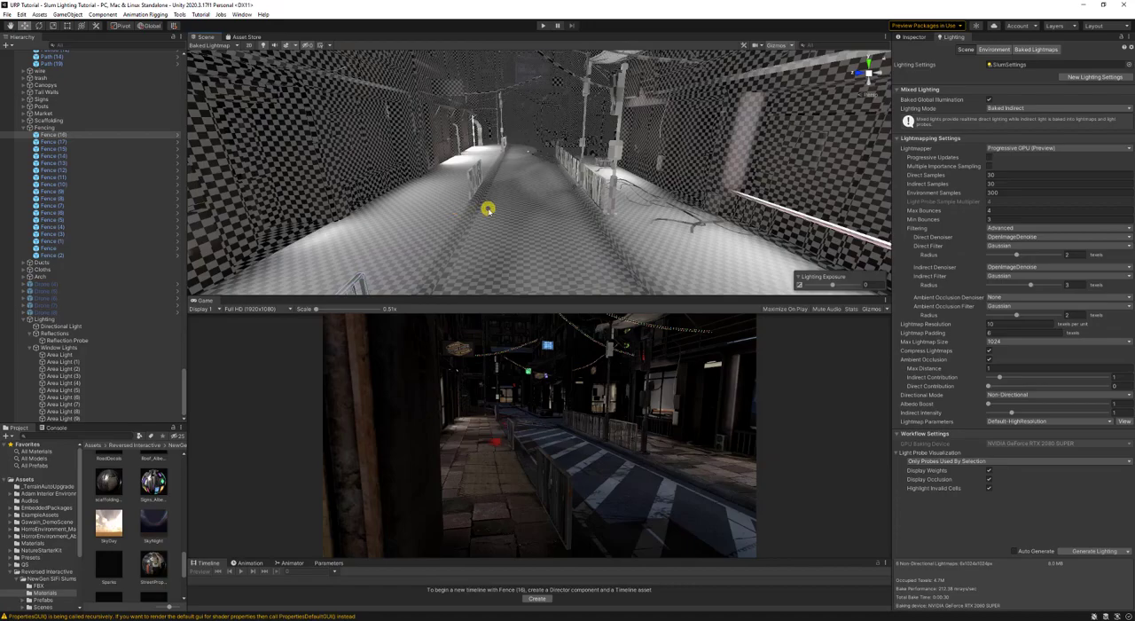
- Collapse Window Lights and create an empty child object under Lighting named Sign Lighting Neon
right_click_drag(497, 210, 559, 177)
key("w")
key("a")
key("w")
key("w")
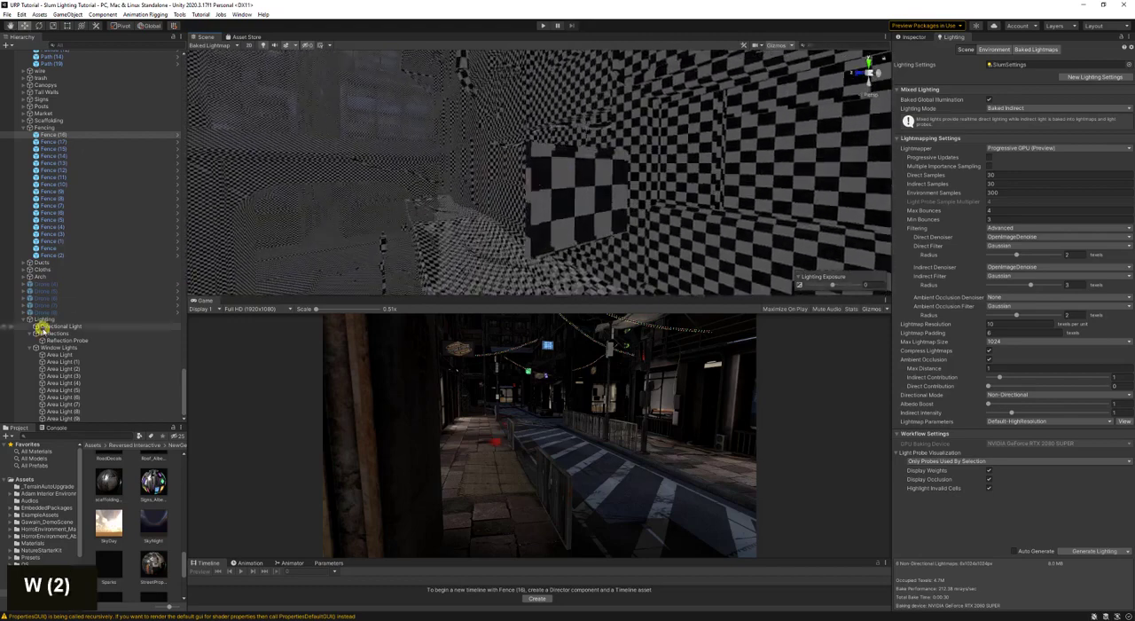
left_click(32, 348)
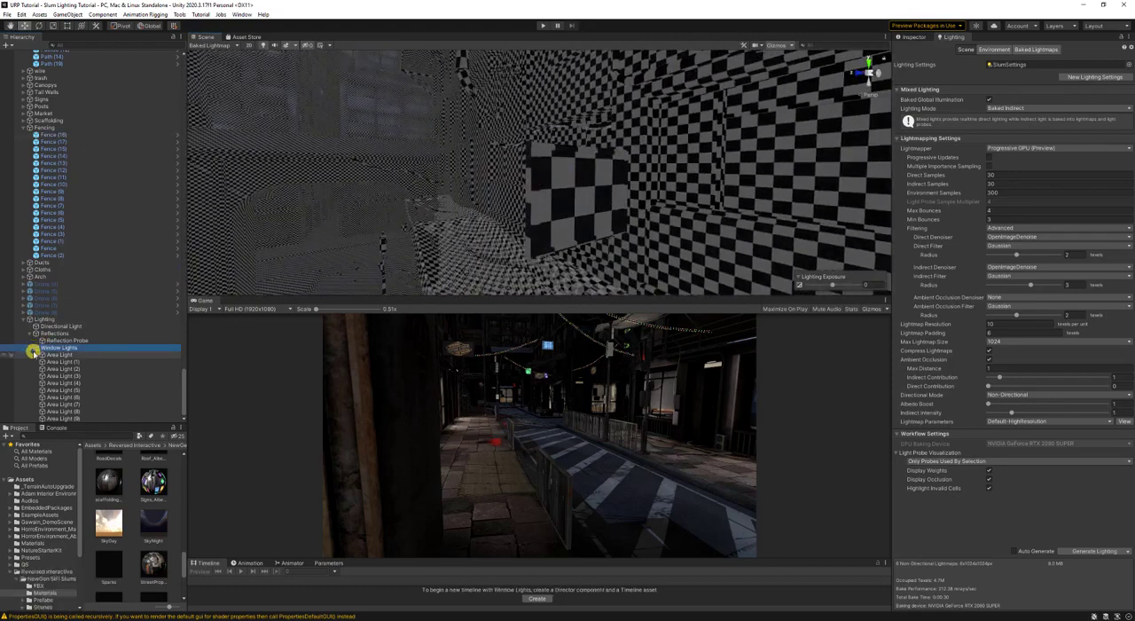
left_click(32, 349)
right_click(70, 390)
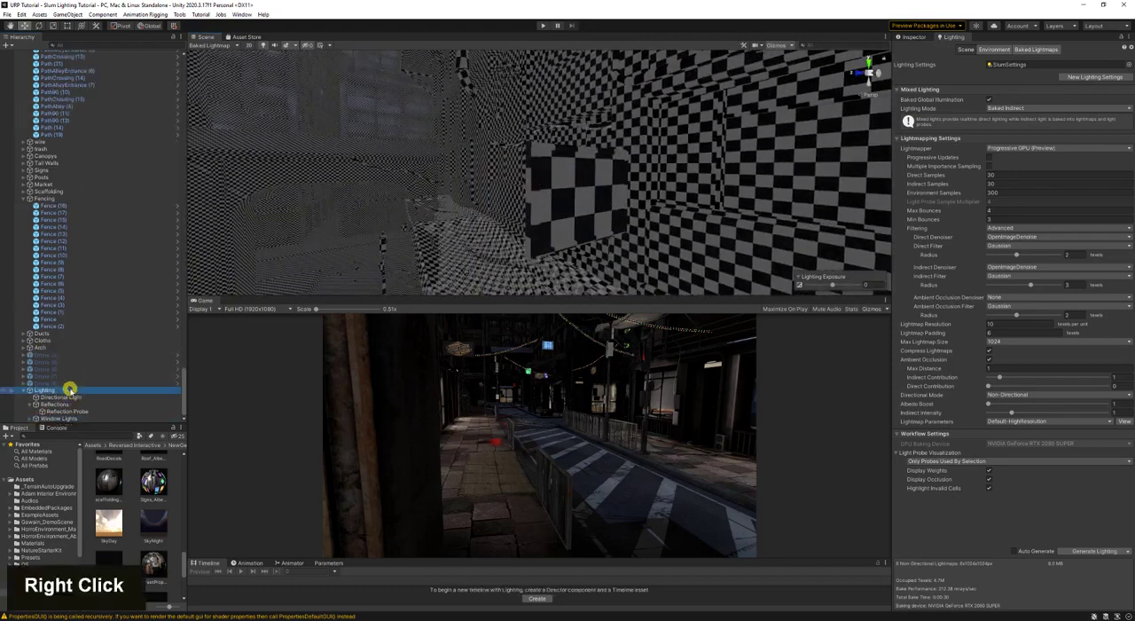
mouse_move(126, 305)
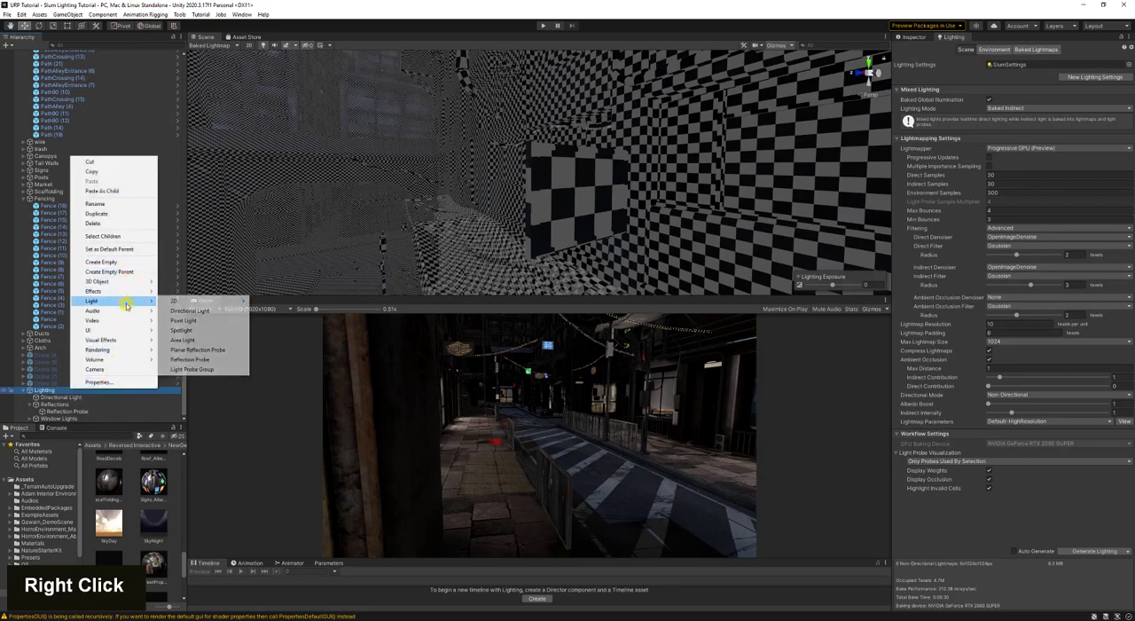
left_click(101, 262)
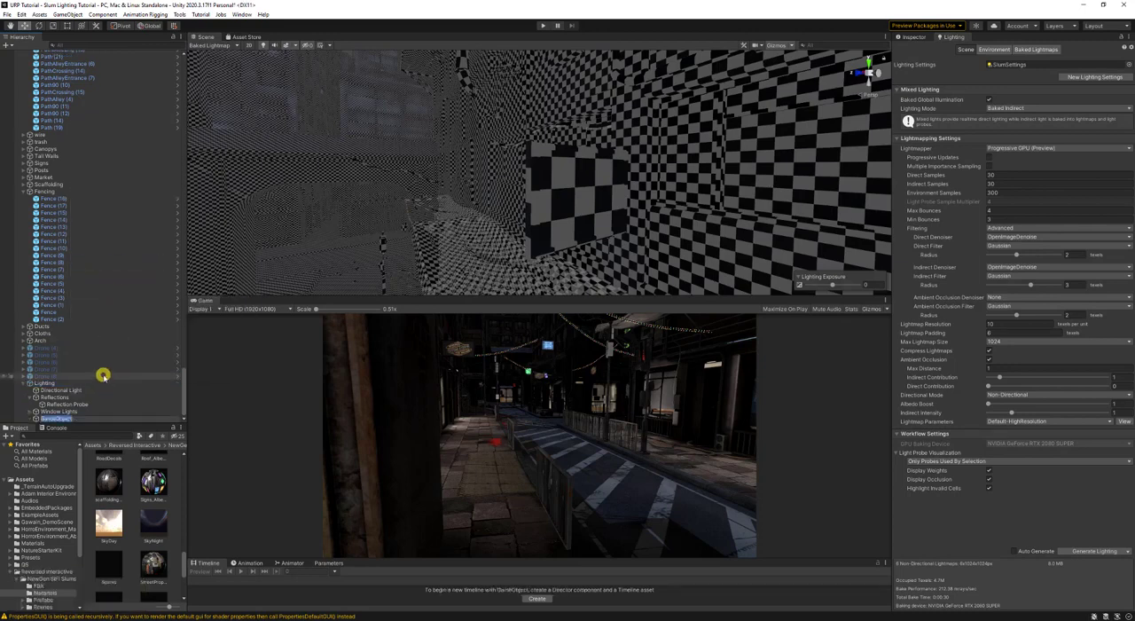
type("Sign L")
type("ight")
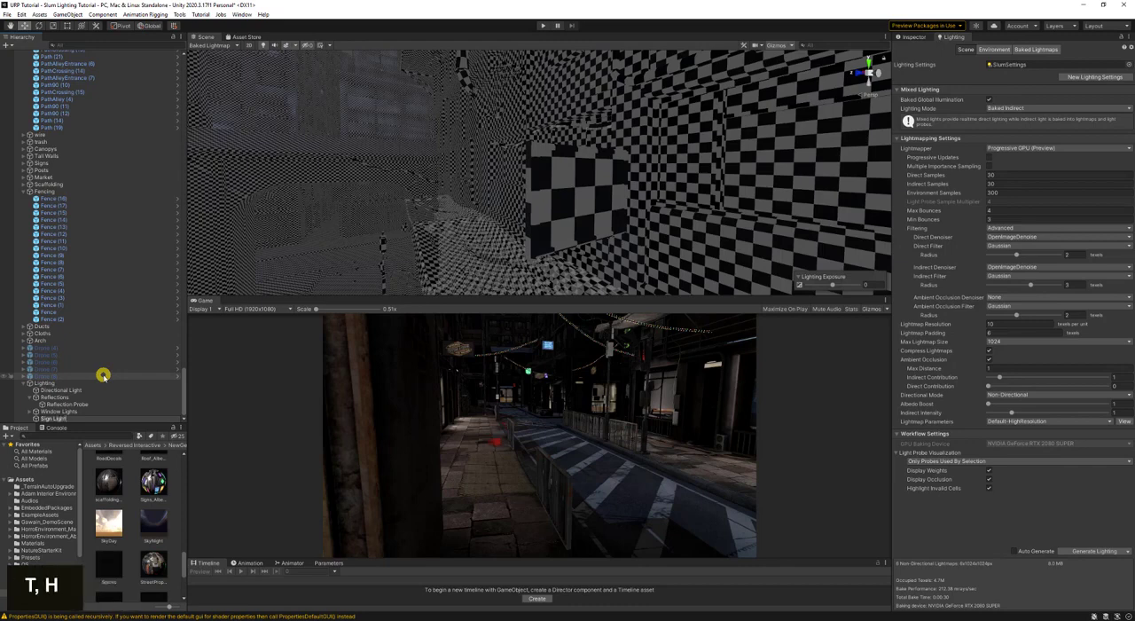
type("ing Neon")
key("Return")
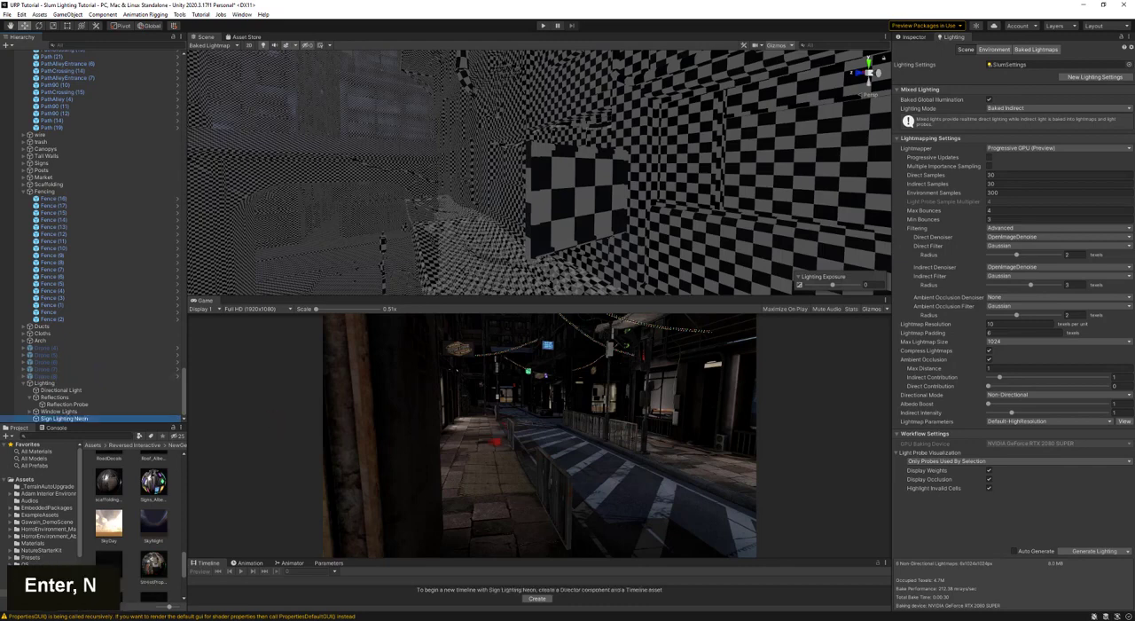
- Add an Area Light as a child of Sign Lighting Neon
right_click(75, 417)
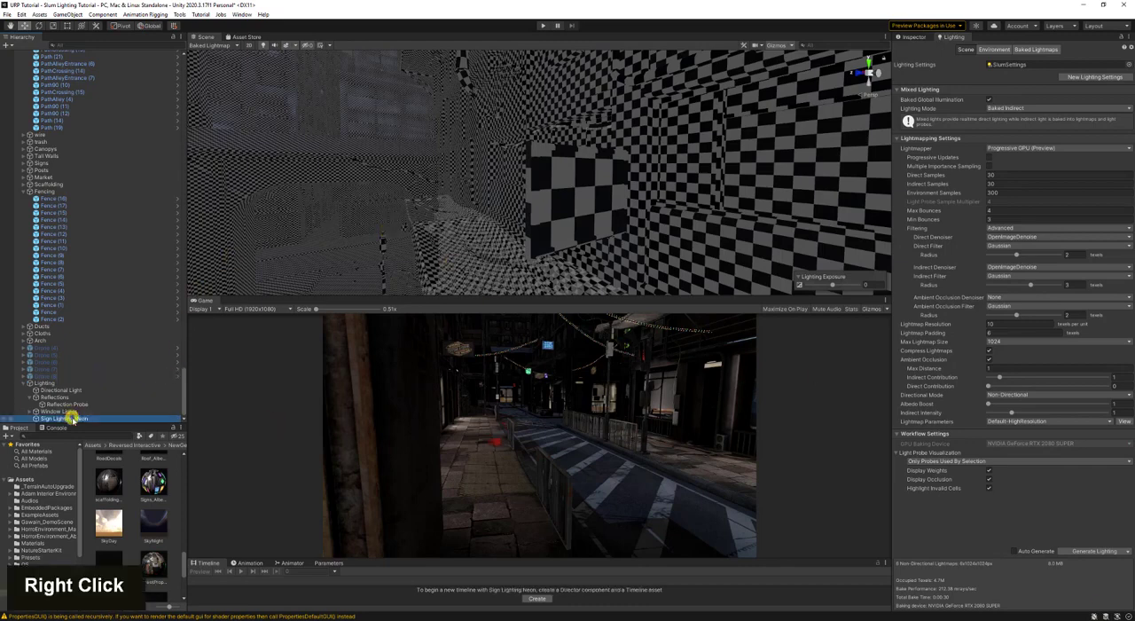
mouse_move(120, 330)
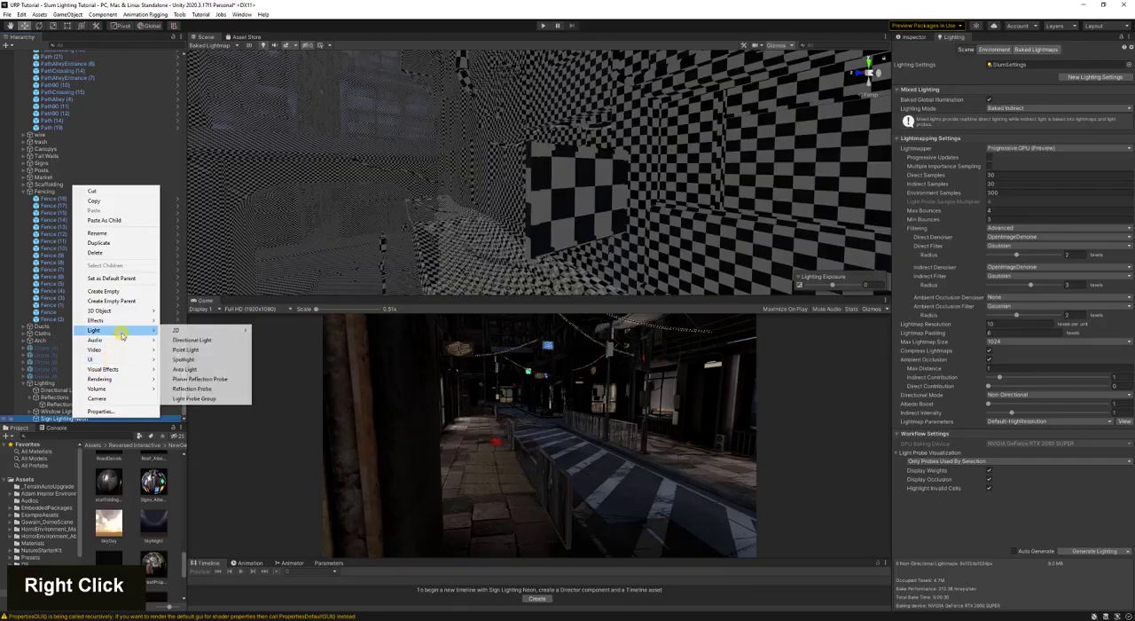
left_click(214, 368)
- Move the new area light through the scene to the rectangular sign mounted on the building wall
key("d")
right_click_drag(439, 210, 531, 226)
key("w")
key("s")
key("s")
key("w")
key("a")
key("s")
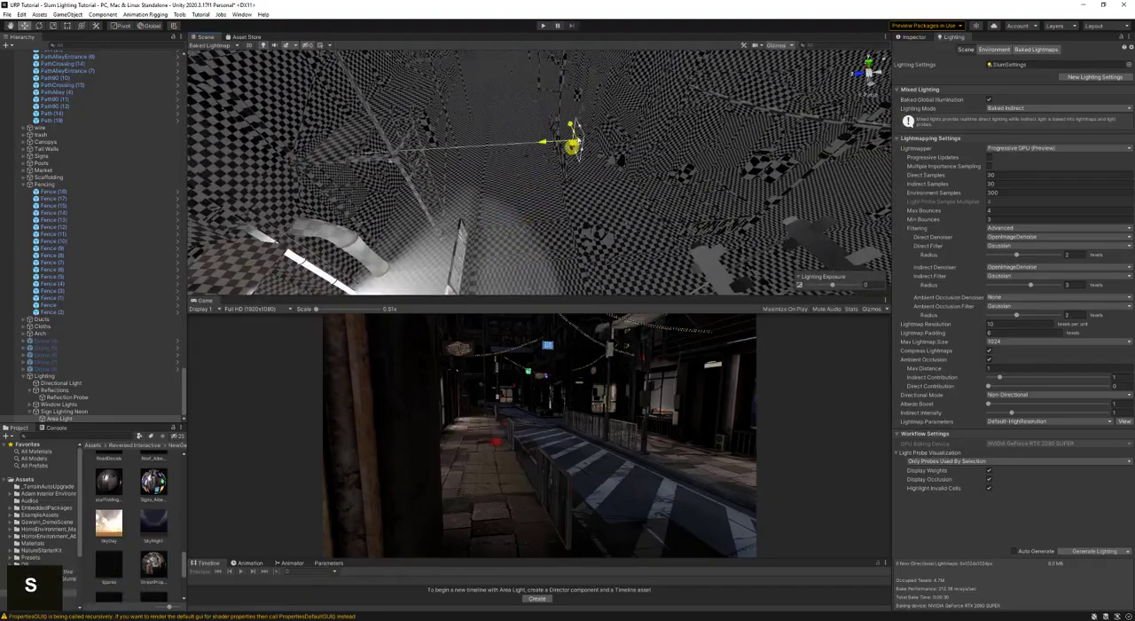
key("a")
right_click_drag(562, 160, 601, 221)
key("d")
right_click_drag(506, 165, 418, 238)
key("w")
key("s")
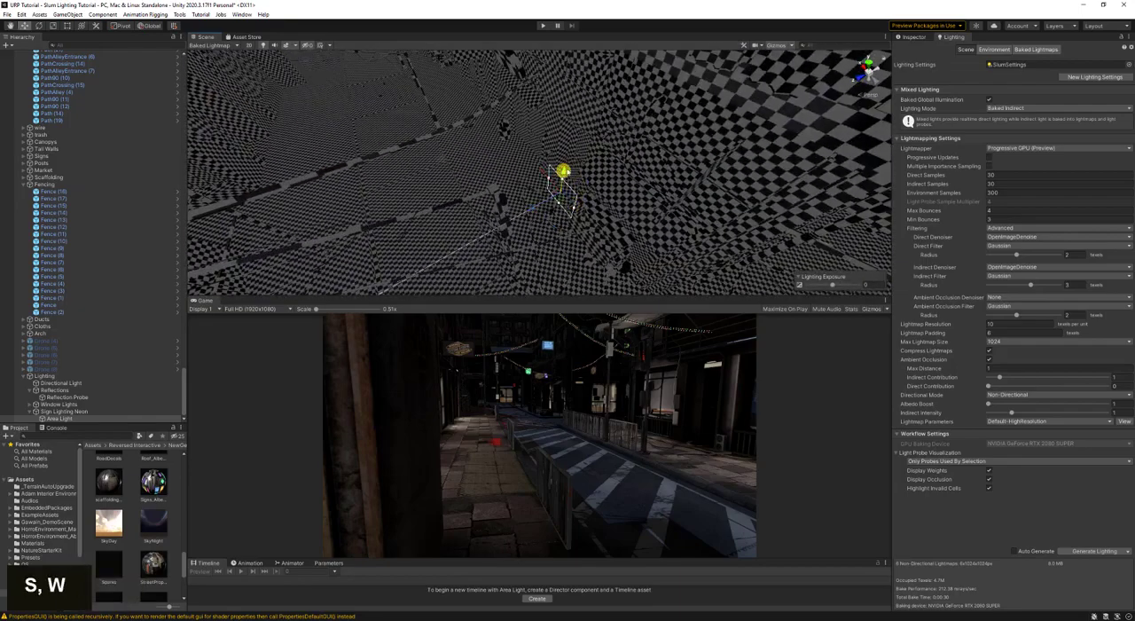
right_click_drag(529, 192, 579, 234)
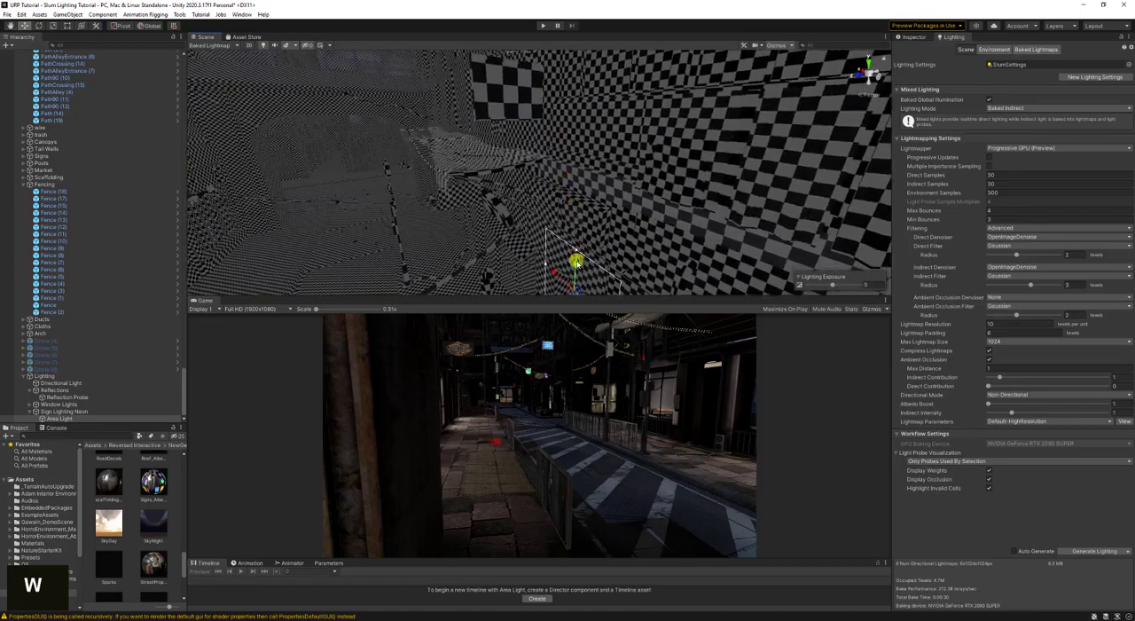
key("a")
right_click_drag(528, 190, 552, 252)
key("s")
key("d")
key("s")
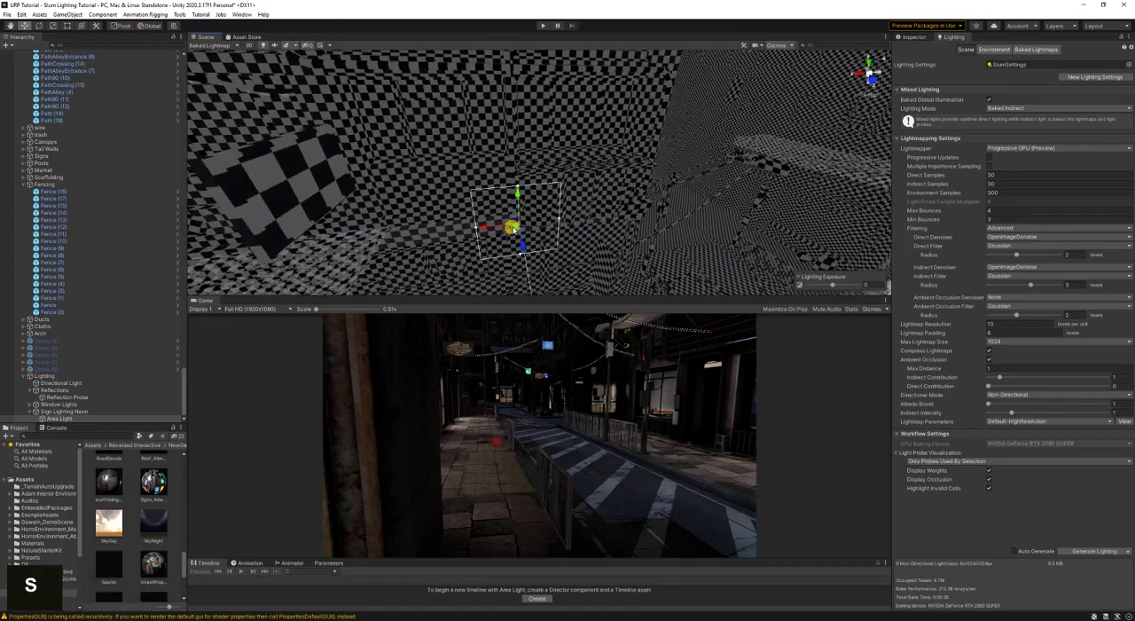
left_click_drag(404, 197, 369, 142)
key("d")
right_click_drag(403, 156, 319, 182)
- Rotate the area light to -90 degrees around Y and position it against the sign's face
key("e")
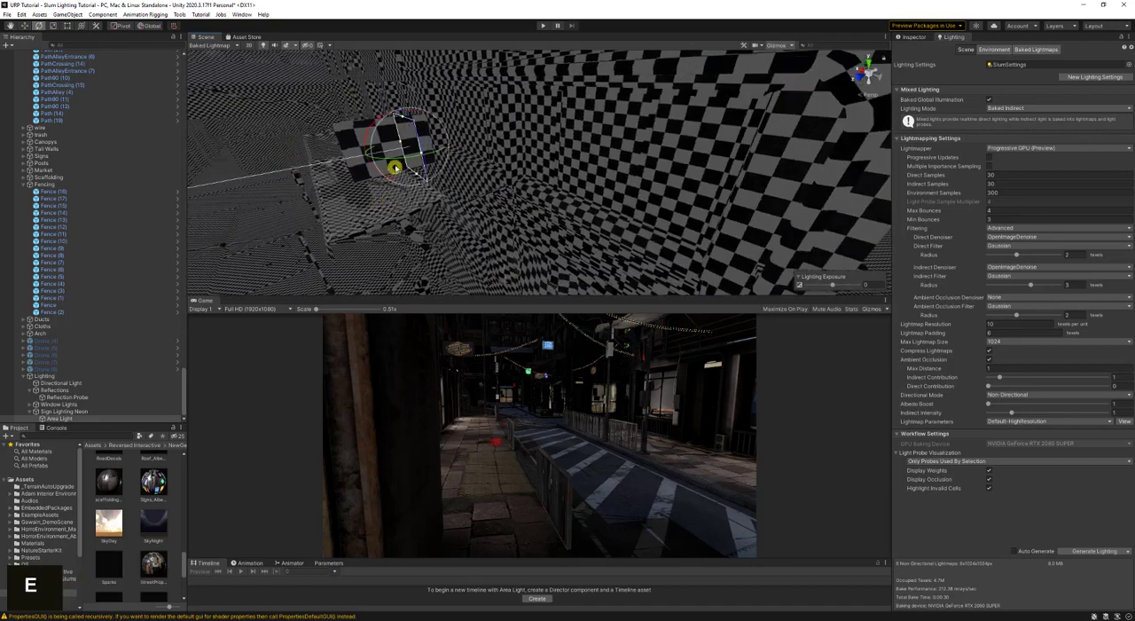
left_click_drag(396, 171, 524, 139, "ctrl")
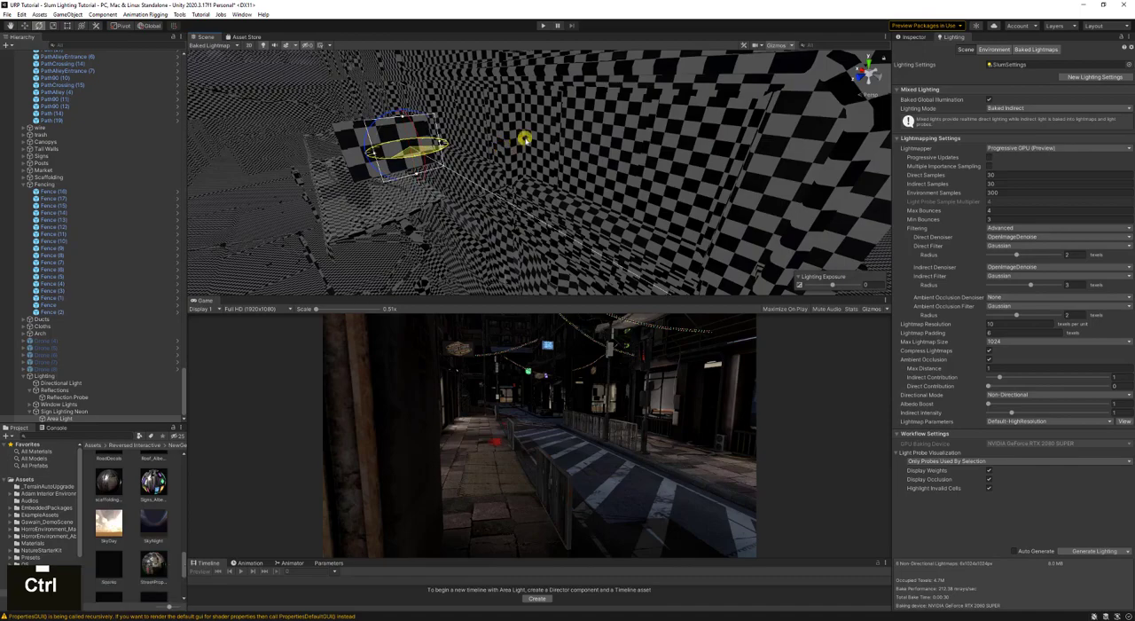
right_click_drag(524, 139, 430, 173)
key("a")
key("w")
key("d")
key("w")
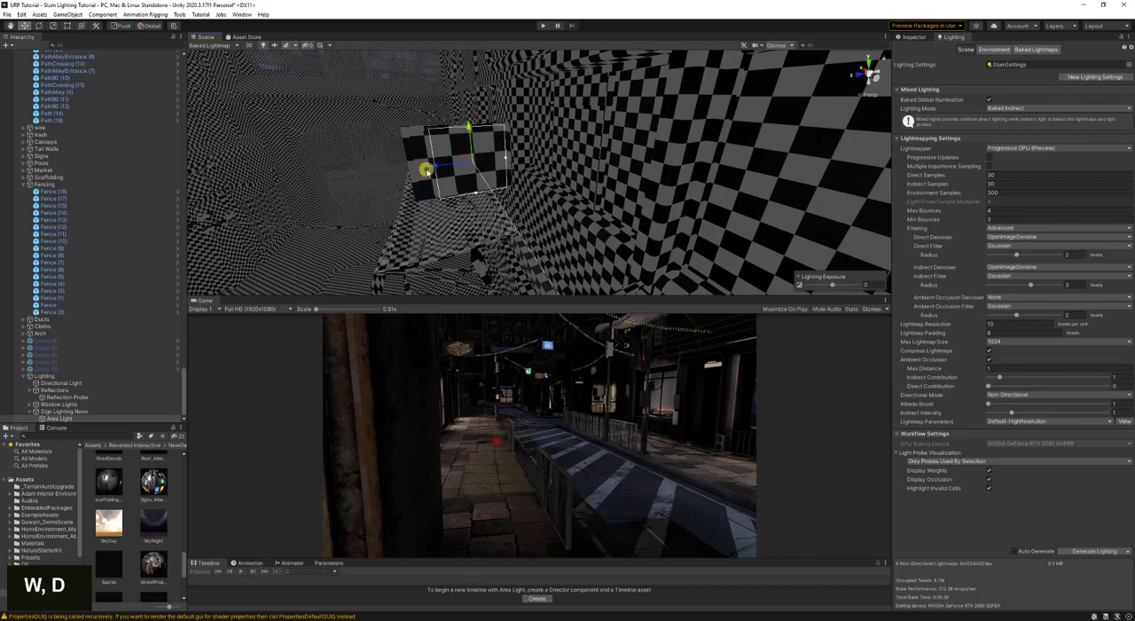
- Widen the area light to about 1.36 and shift it to cover the sign's face
left_click_drag(505, 158, 512, 159)
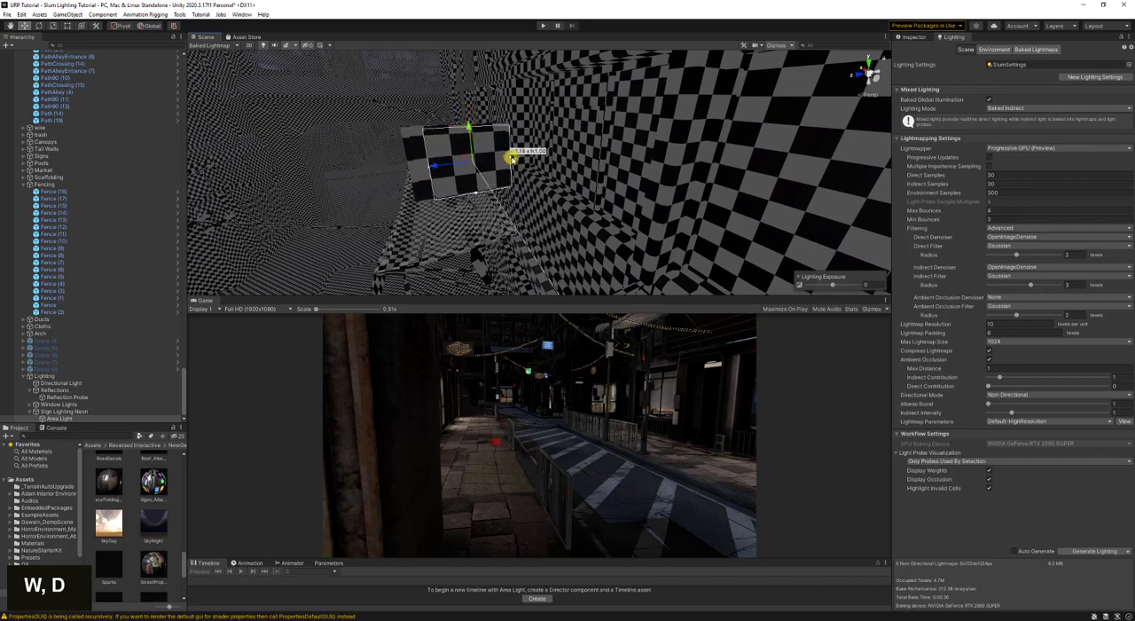
left_click_drag(441, 168, 433, 170)
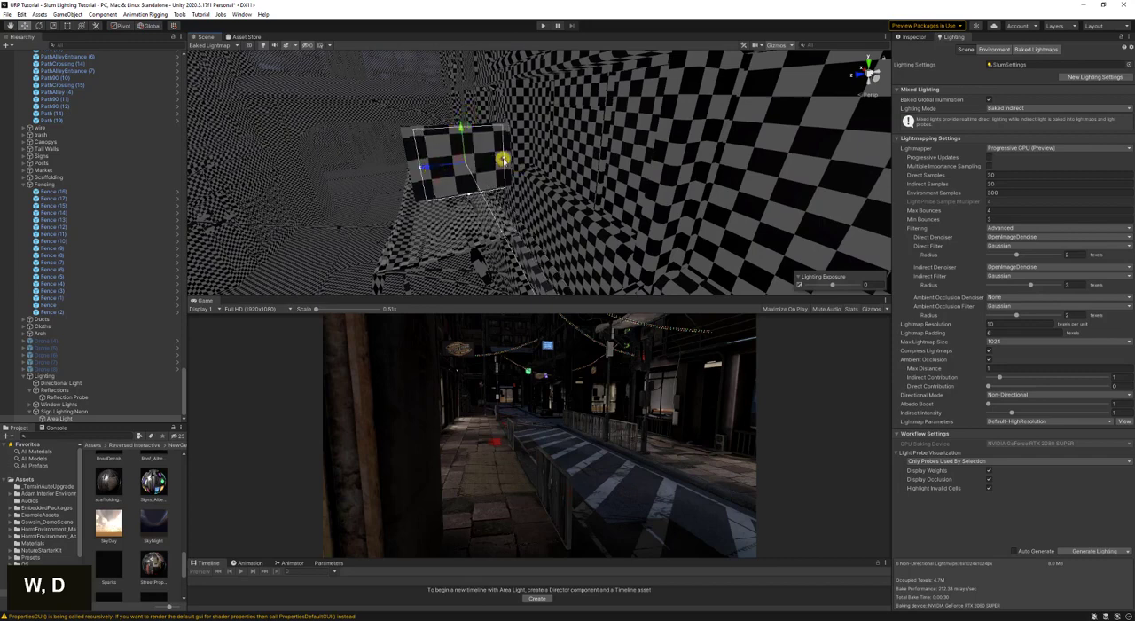
key("a")
right_click_drag(506, 159, 754, 205)
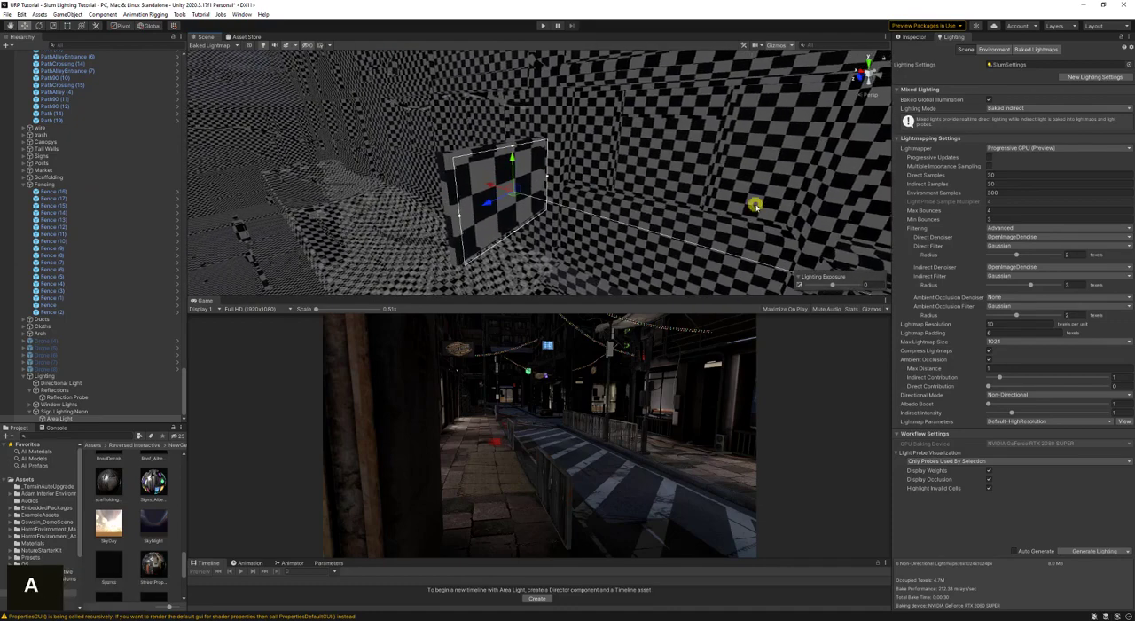
- Show the sign area light's properties and switch the Scene view to the Shaded draw mode
left_click(912, 37)
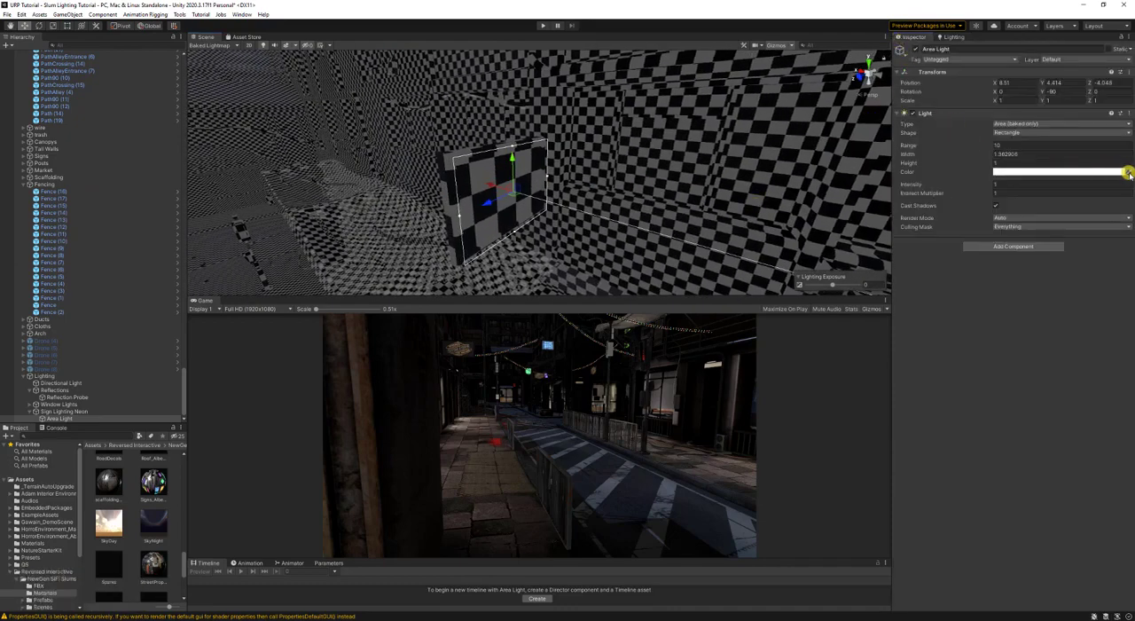
double_click(199, 45)
left_click(207, 60)
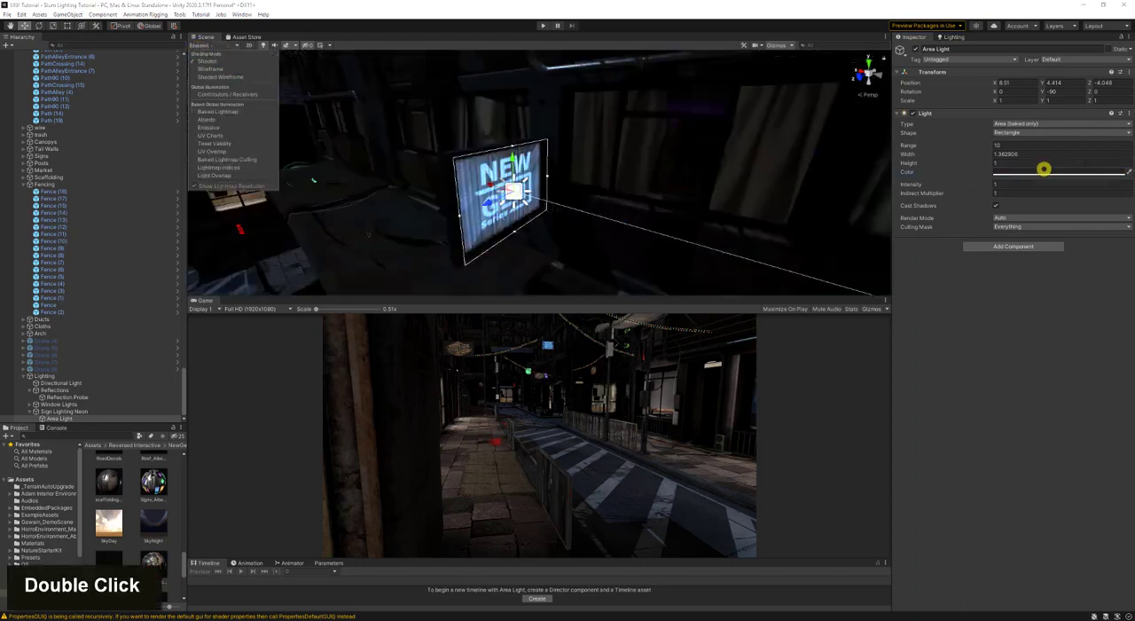
- Set the area light's color by sampling the light blue from the NEW GEN sign
left_click(1129, 177)
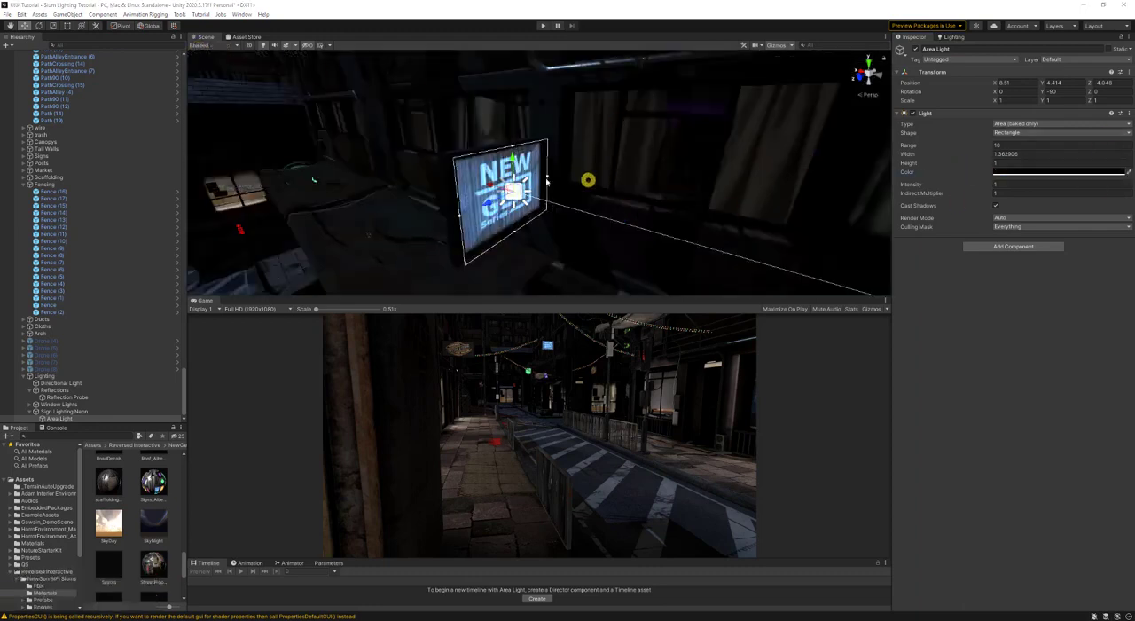
left_click(483, 169)
key("s")
- Duplicate the sign's area light and rotate the copy to 90 degrees around Y
right_click_drag(508, 206, 592, 227)
key("w")
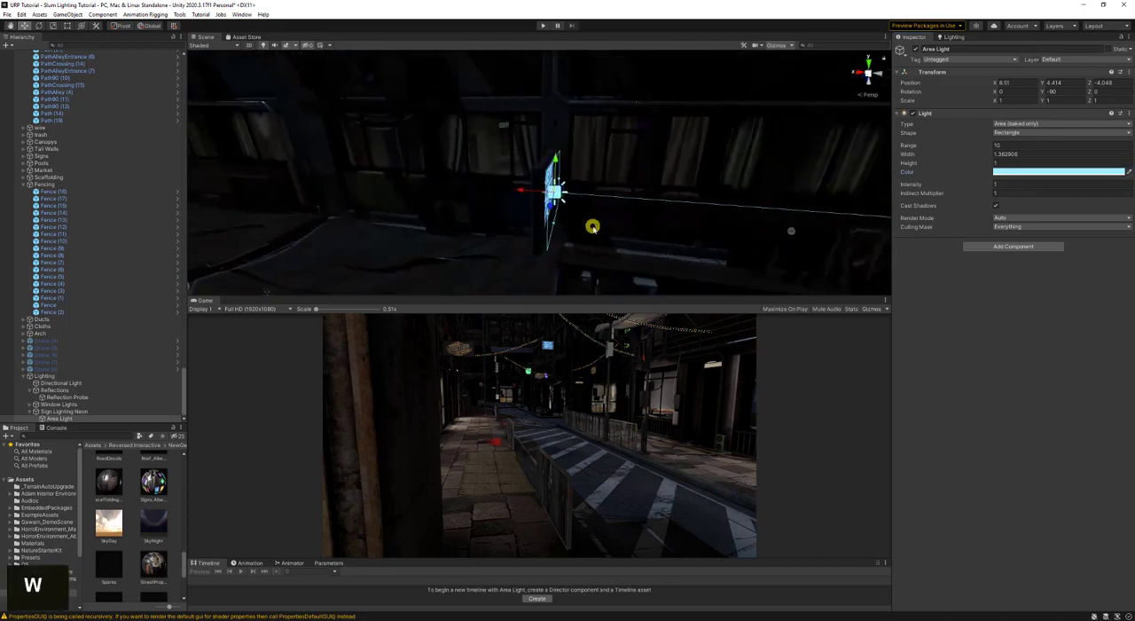
key("ctrl+d")
key("e")
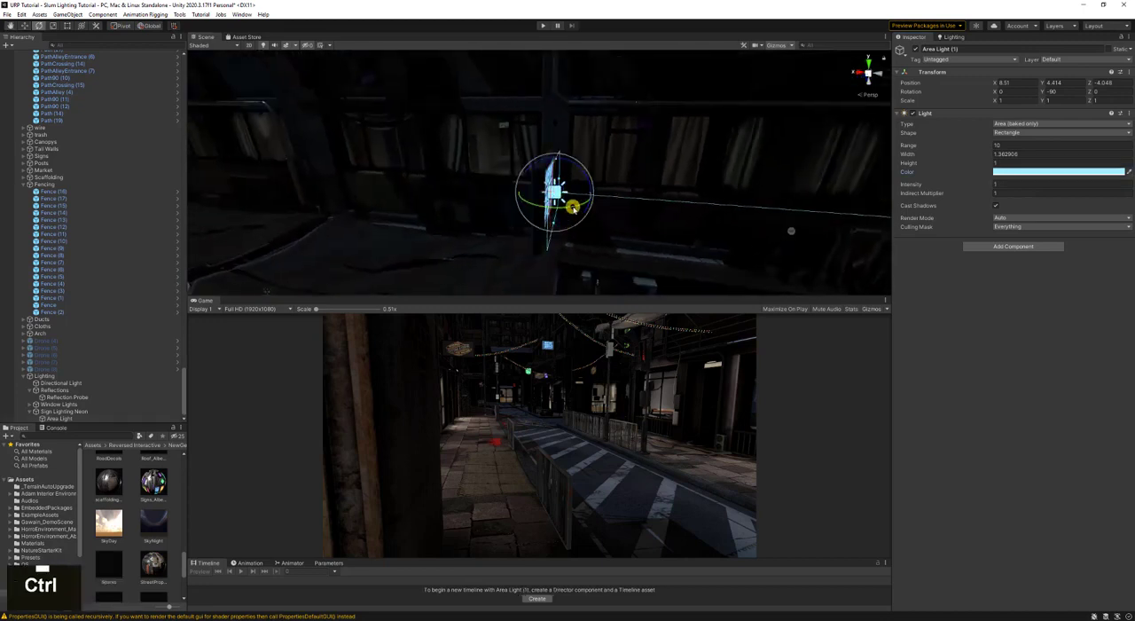
left_click_drag(574, 207, 379, 226, "ctrl")
- Move the duplicated area light along X to about 8.72, against the sign's opposite face
key("w")
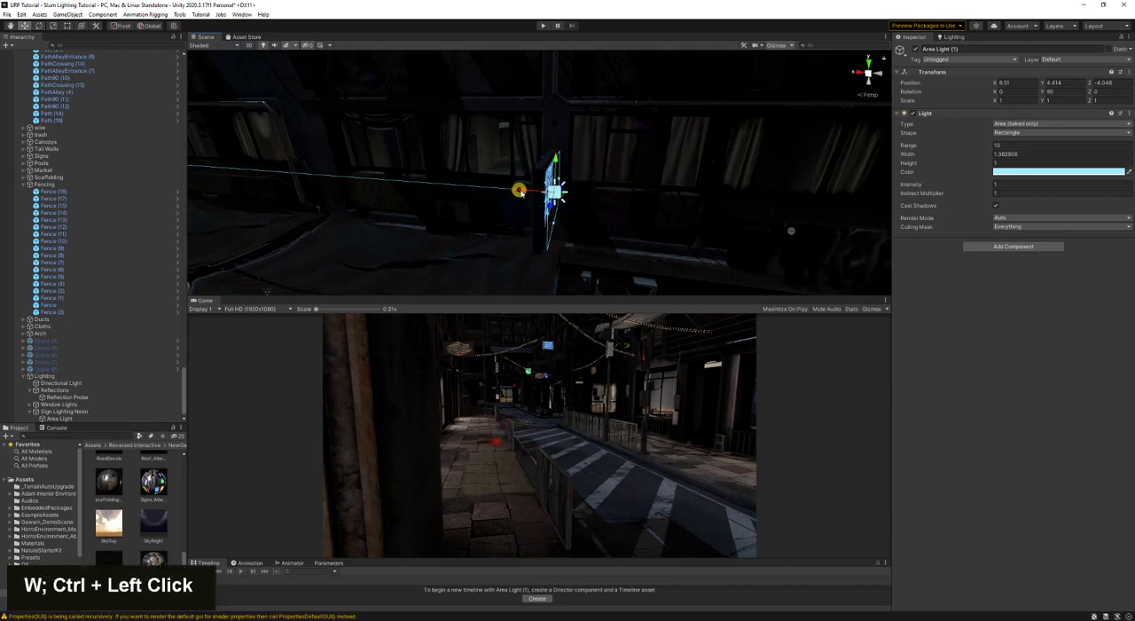
left_click_drag(518, 188, 513, 194, "ctrl")
right_click_drag(514, 194, 532, 197)
key("a")
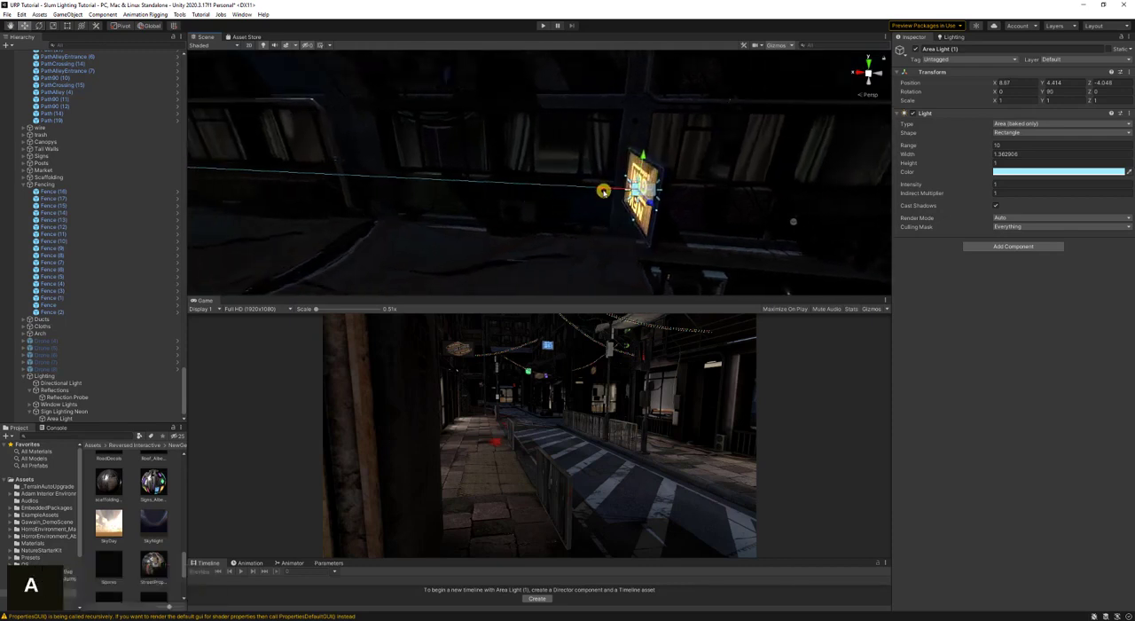
left_click_drag(605, 192, 601, 191)
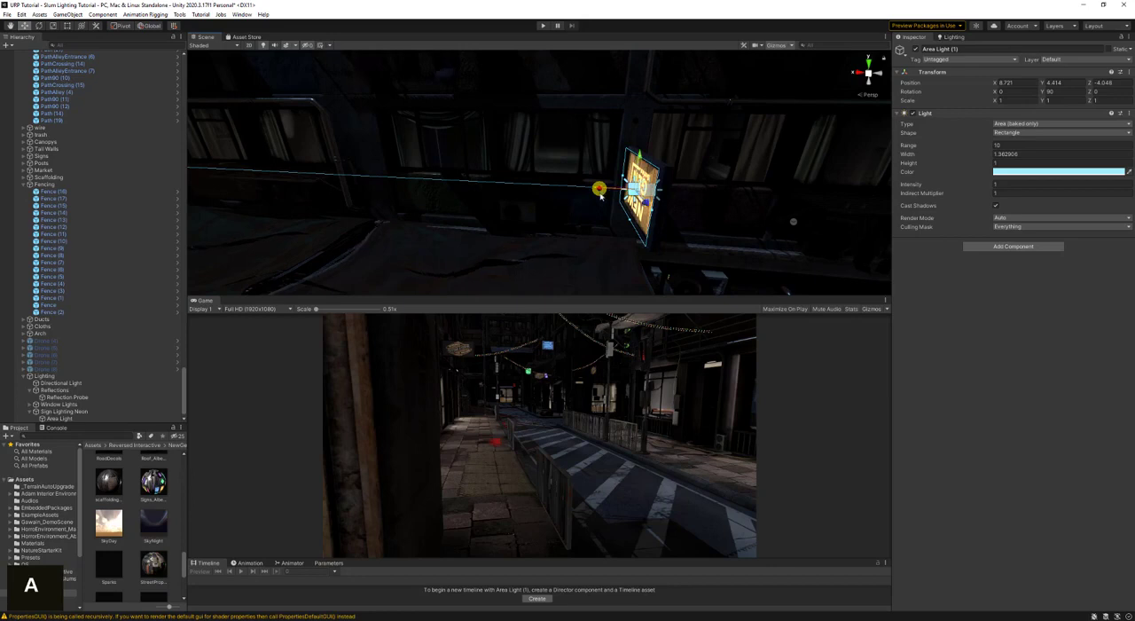
- Save the scene and generate the lighting with both sign area lights in place
key("d")
right_click_drag(599, 189, 436, 200)
key("a")
key("d")
key("s")
right_click_drag(519, 236, 520, 215)
key("ctrl+s")
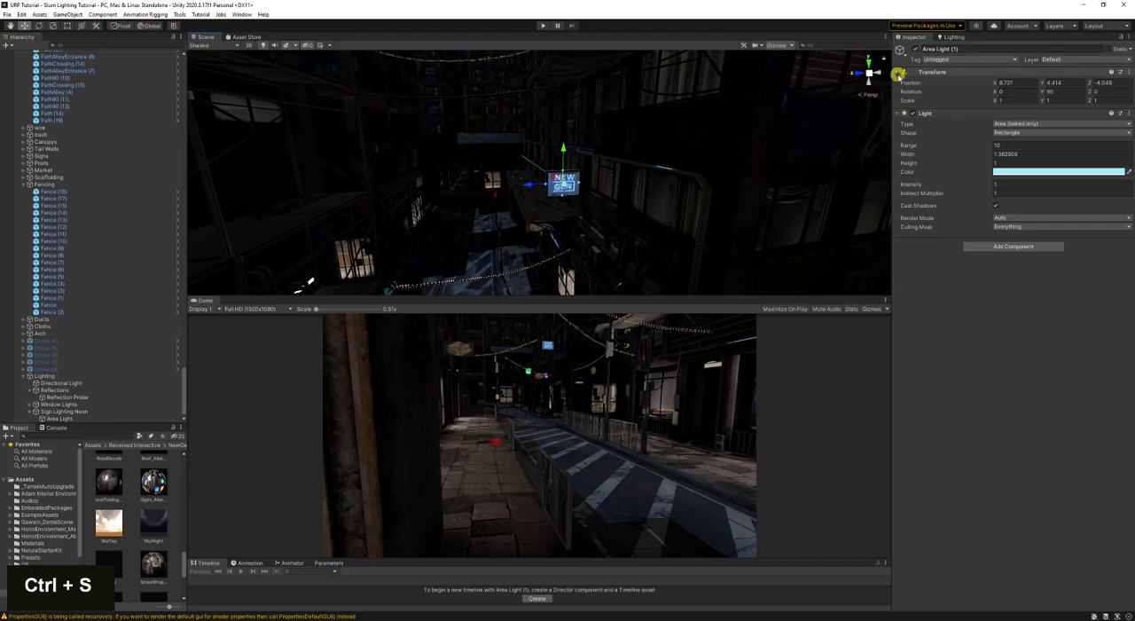
left_click(942, 37)
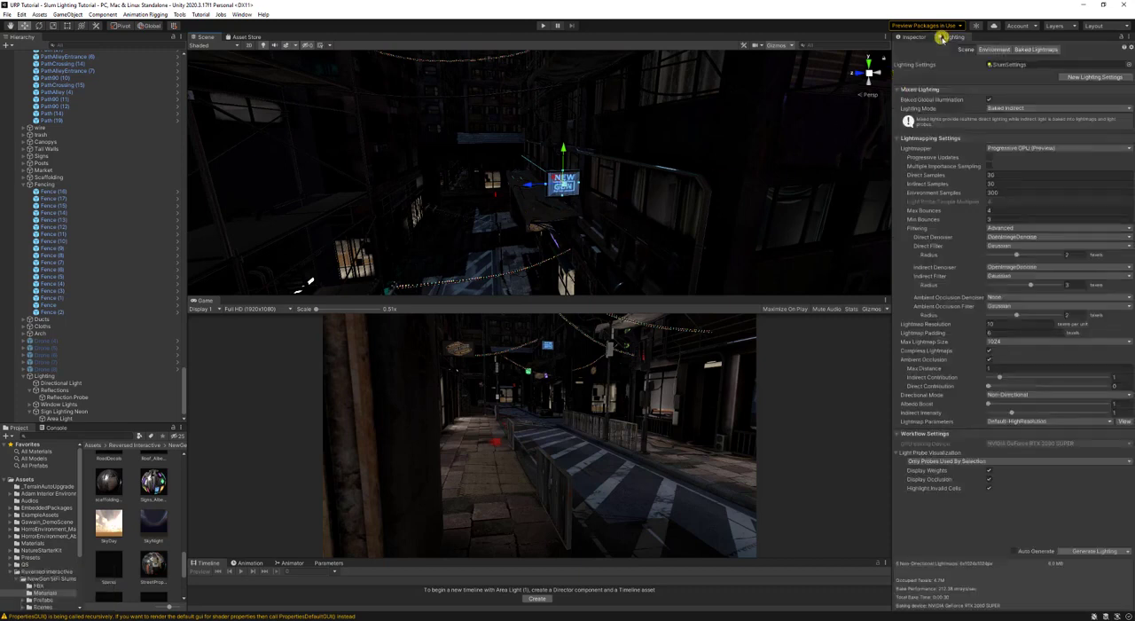
left_click(1093, 551)
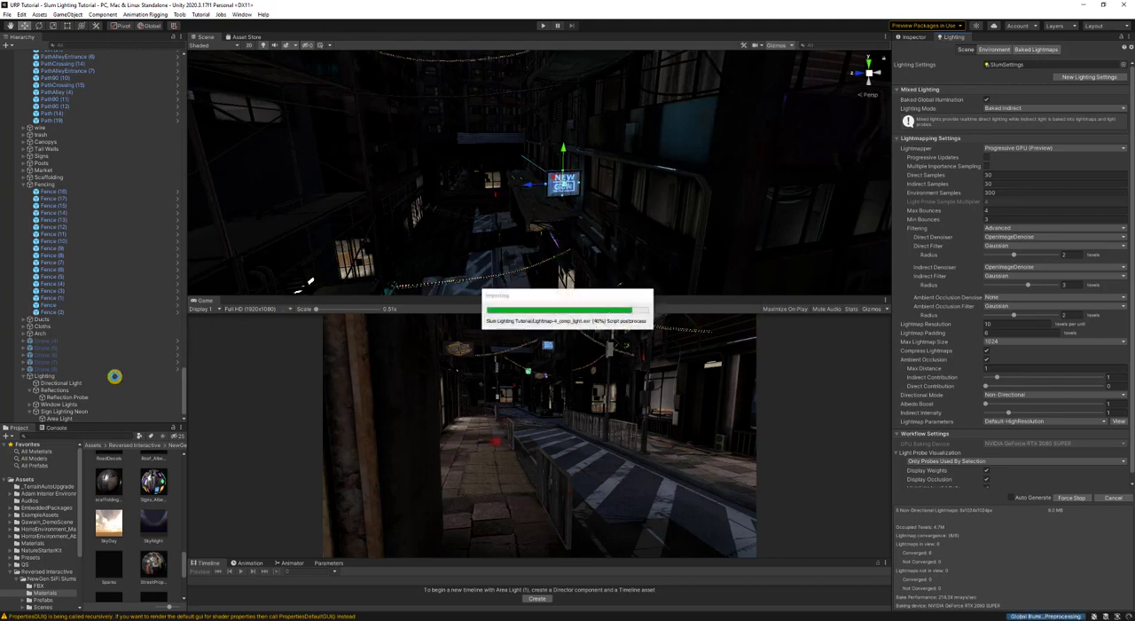
- Select both sign area lights and rename them "Blue Sign Neon Light"
scroll(112, 378, "down", 1)
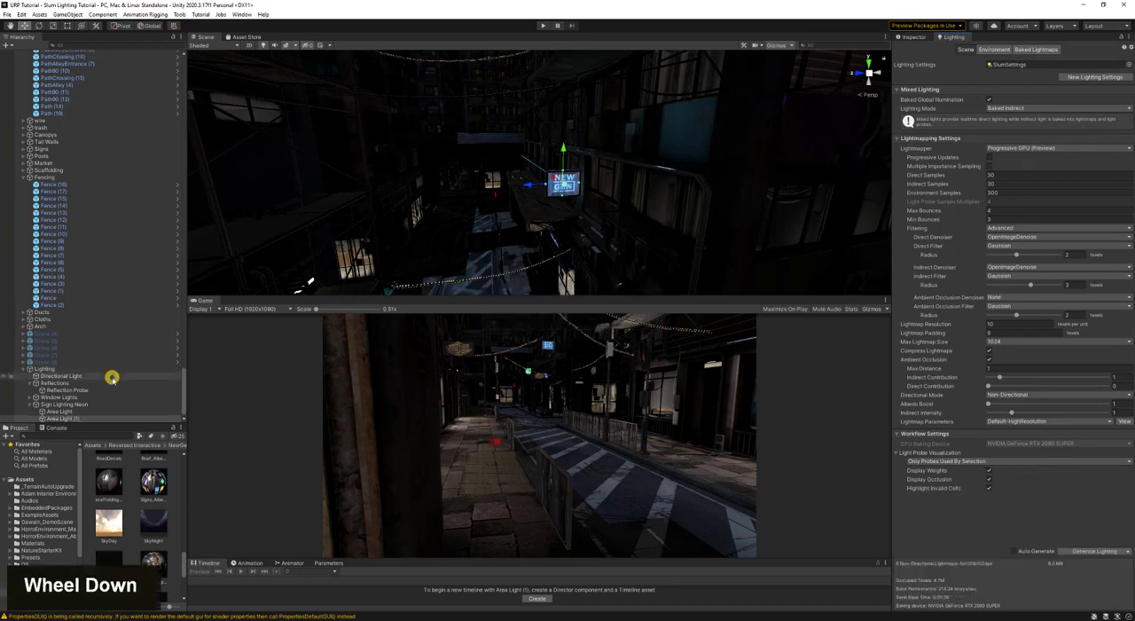
left_click(102, 417, "shift")
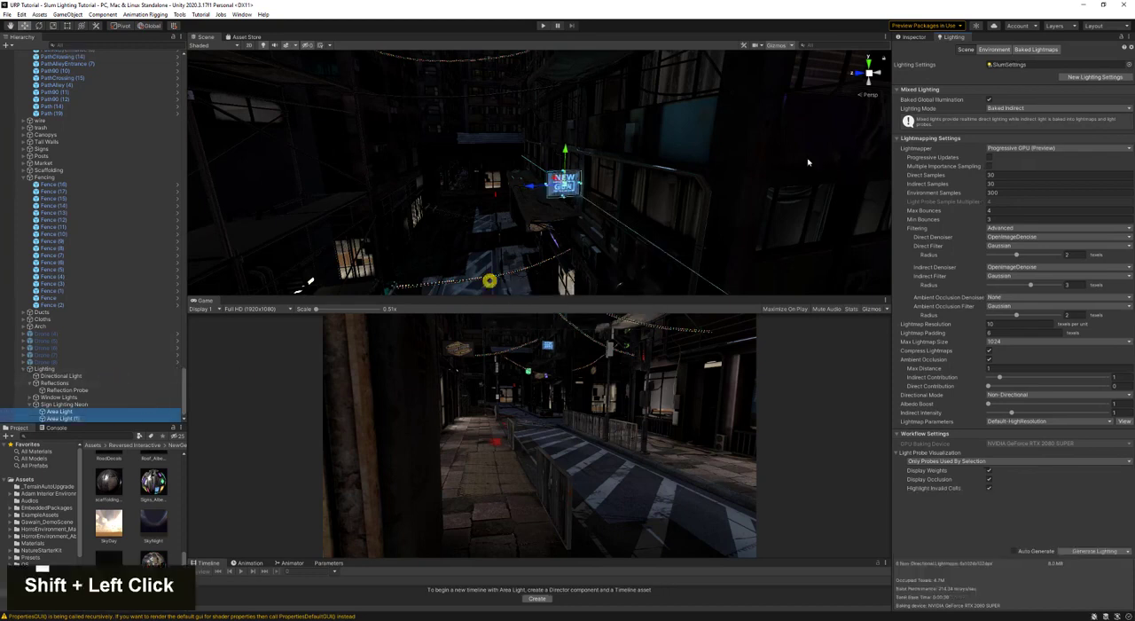
left_click(923, 26)
left_click(1042, 38)
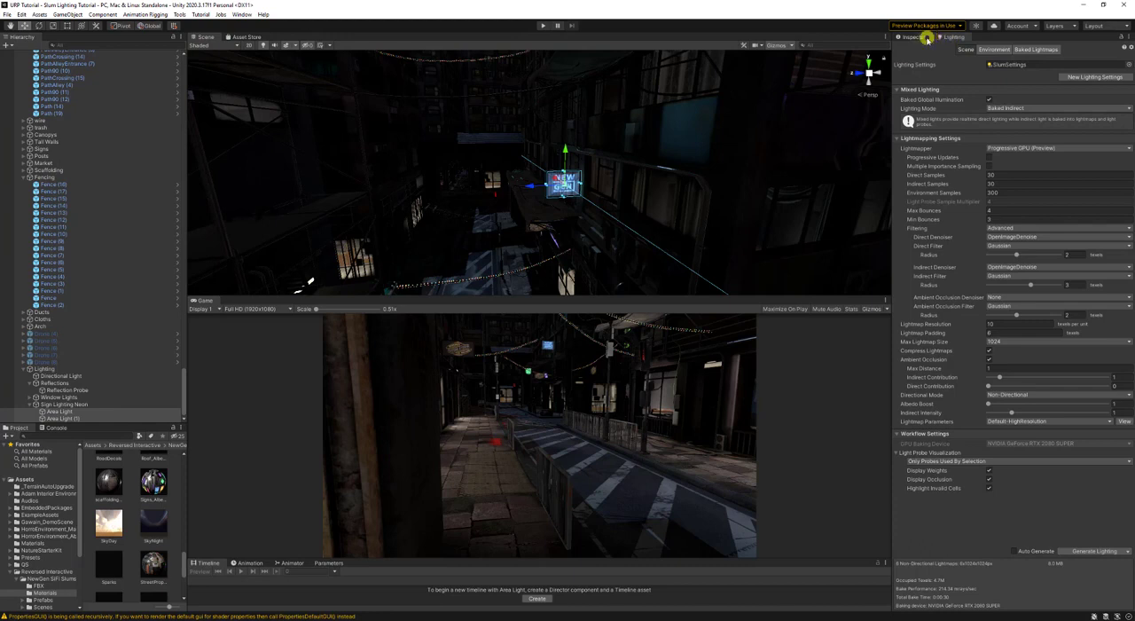
left_click(927, 39)
double_click(983, 47)
type("B")
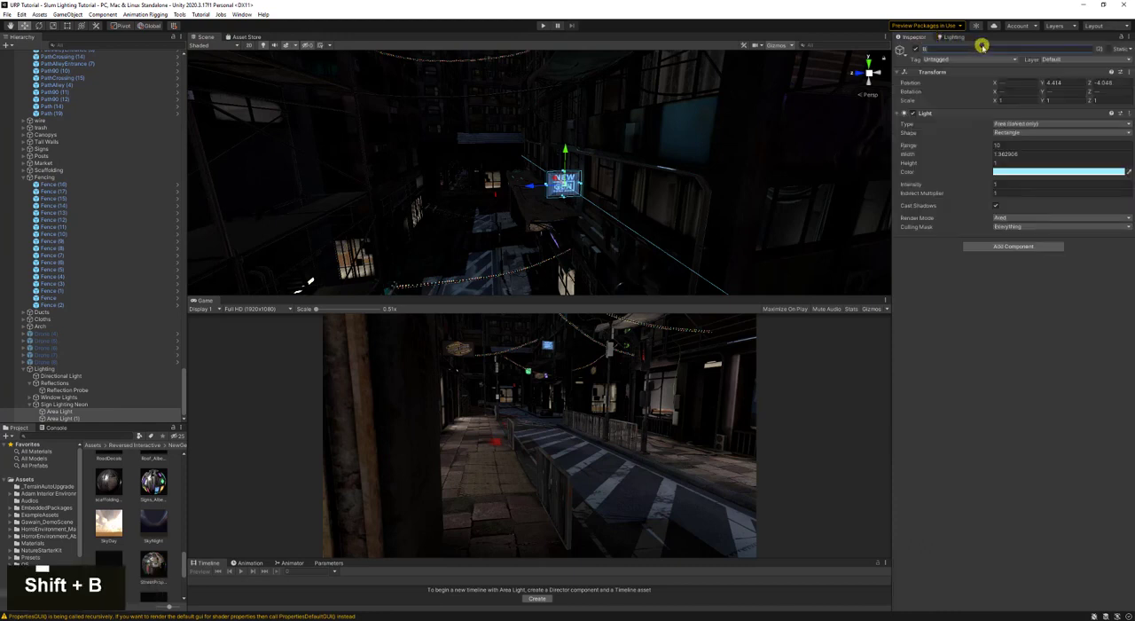
type("lue Sign Neon Light")
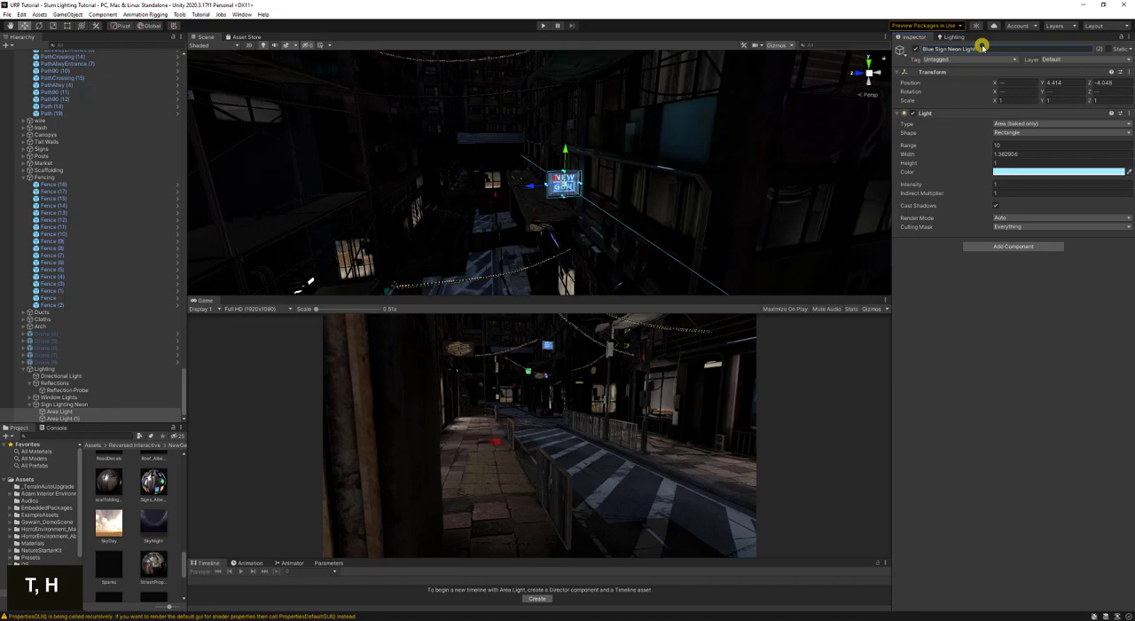
key("Return")
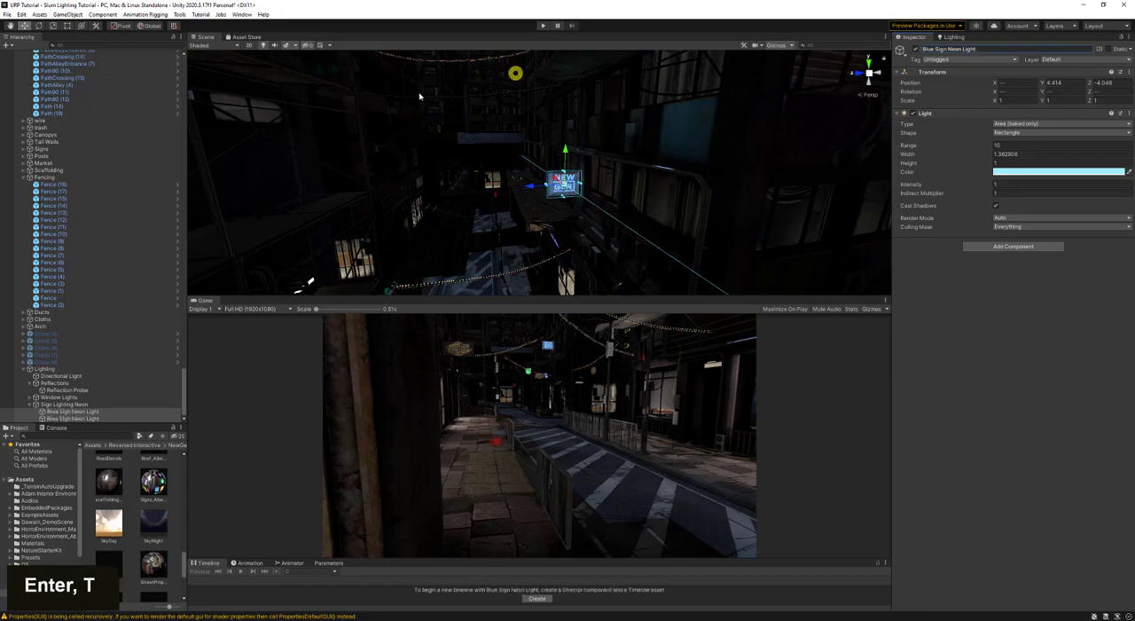
- Set the intensity of both Blue Sign Neon Lights to 5
left_click(1014, 185)
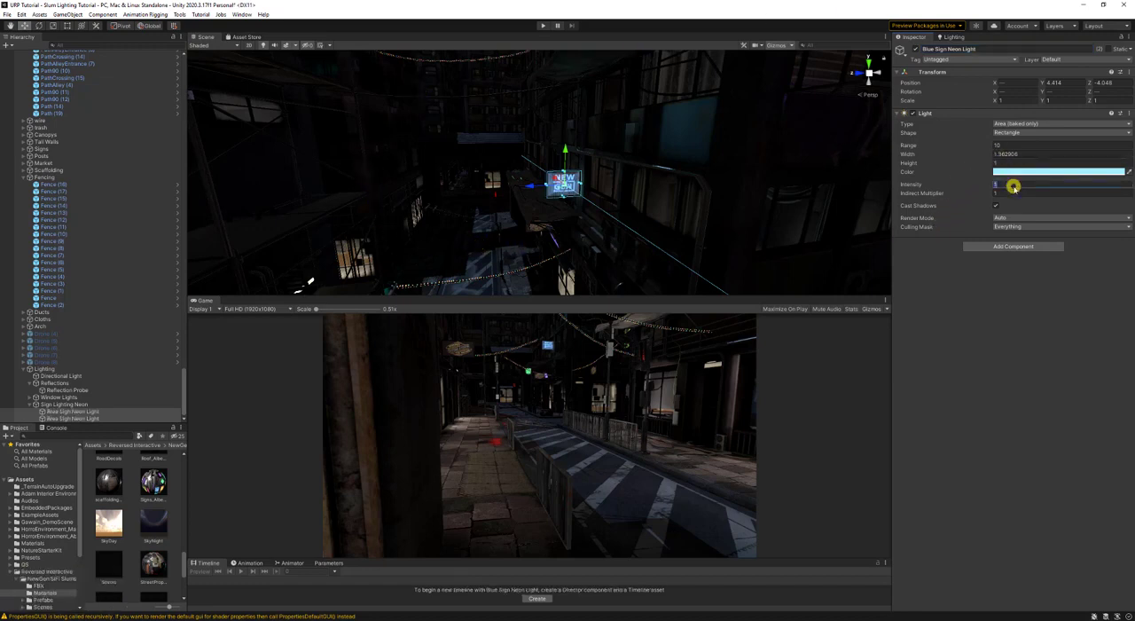
type("5")
key("Return")
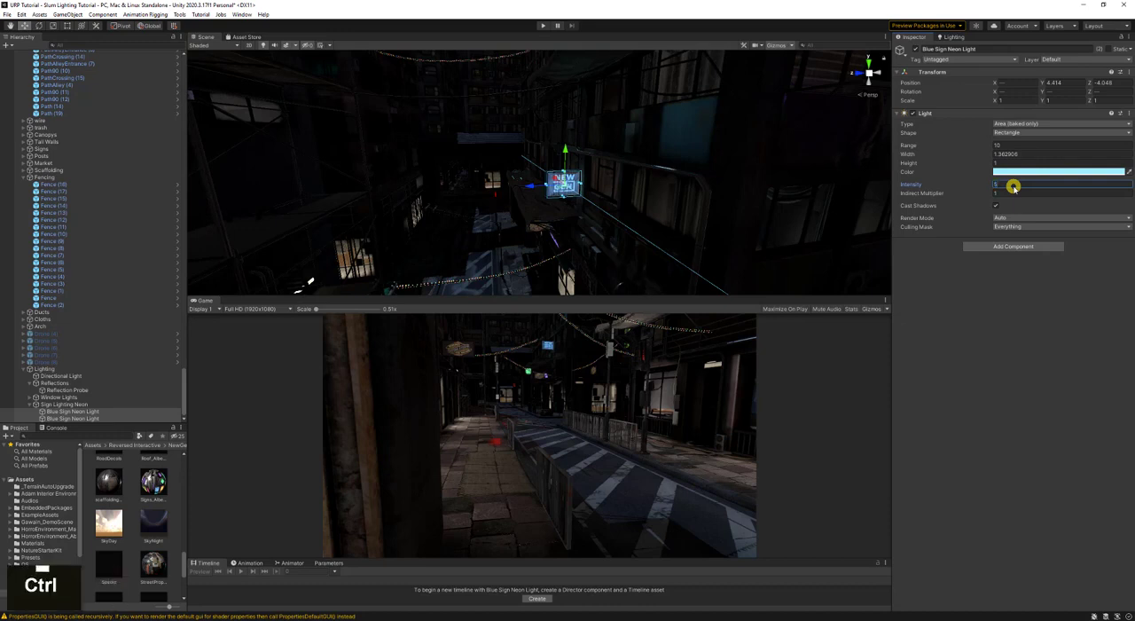
- Save the scene and rebake the lighting with the brighter blue sign lights
key("ctrl+s")
left_click(969, 40)
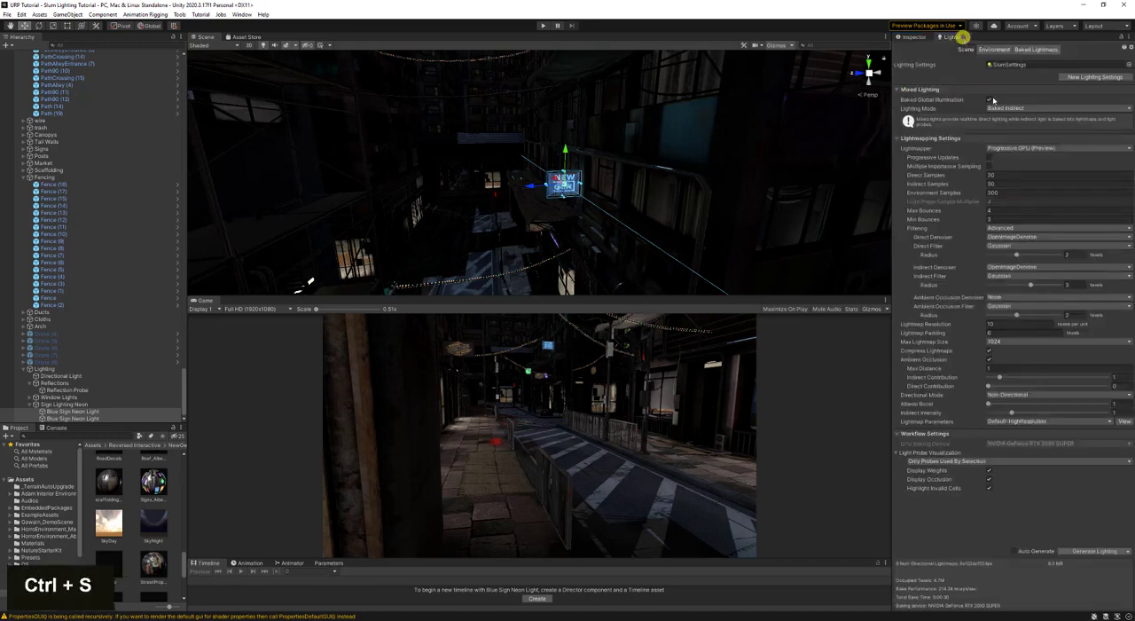
left_click(1102, 547)
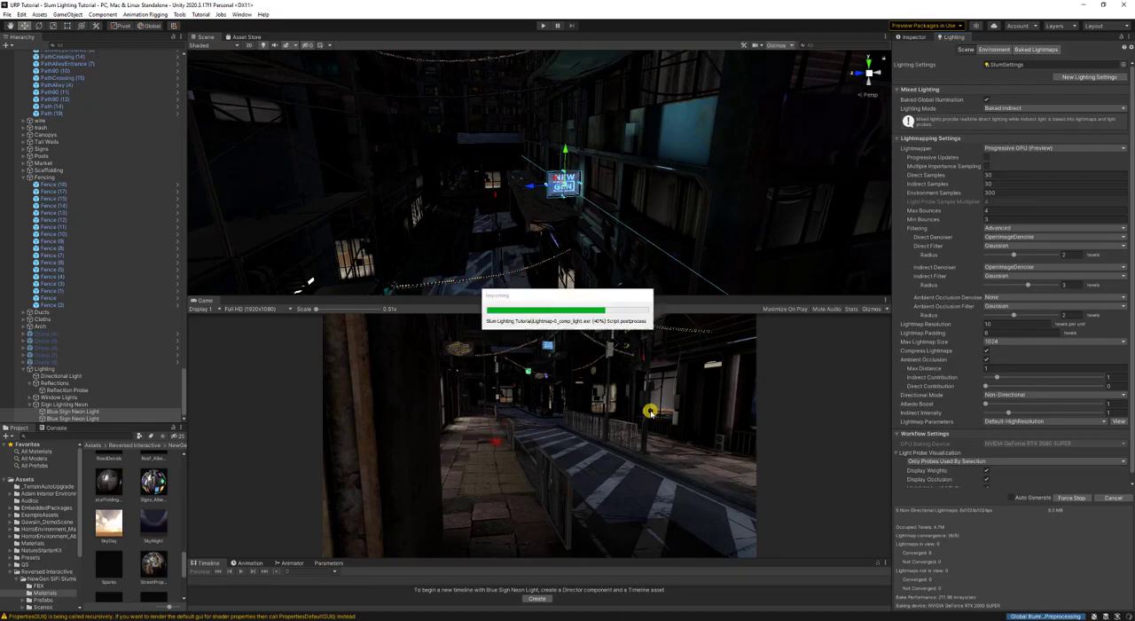
- Examine the baked glow around the blue sign and the other neon signs along the street
right_click_drag(505, 249, 630, 236)
key("d")
key("w")
key("d")
key("d")
key("a")
key("a")
key("d")
key("s")
key("a")
key("w")
key("d")
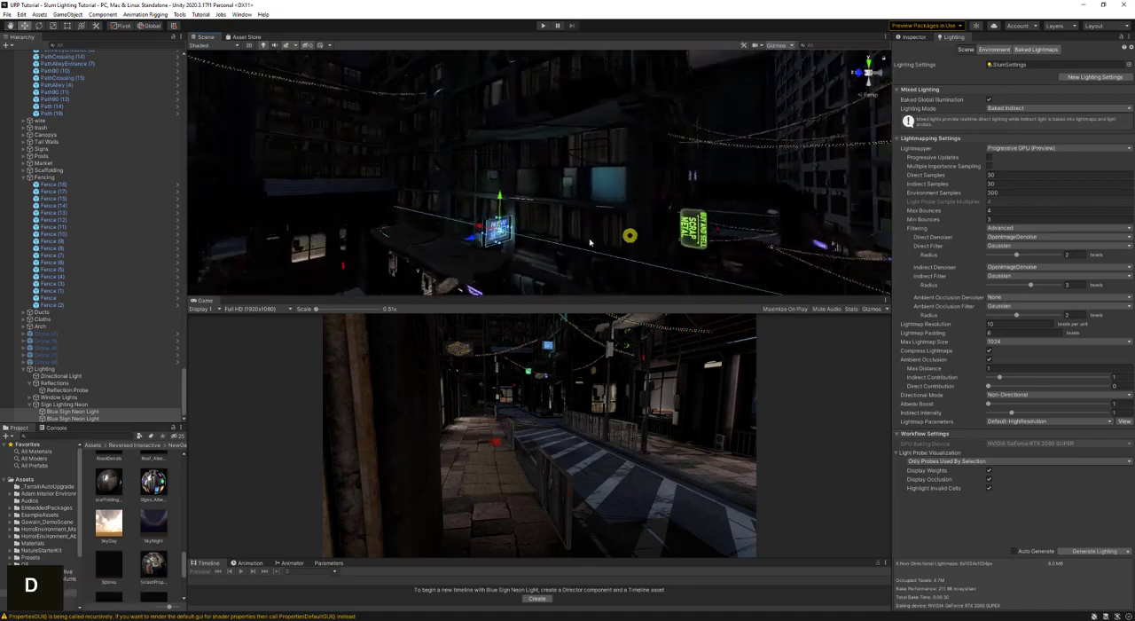
- Duplicate a Blue Sign Neon Light and move the copy towards the green BUY AND SELL SCRAP METAL sign
left_click(126, 418)
key("ctrl+d")
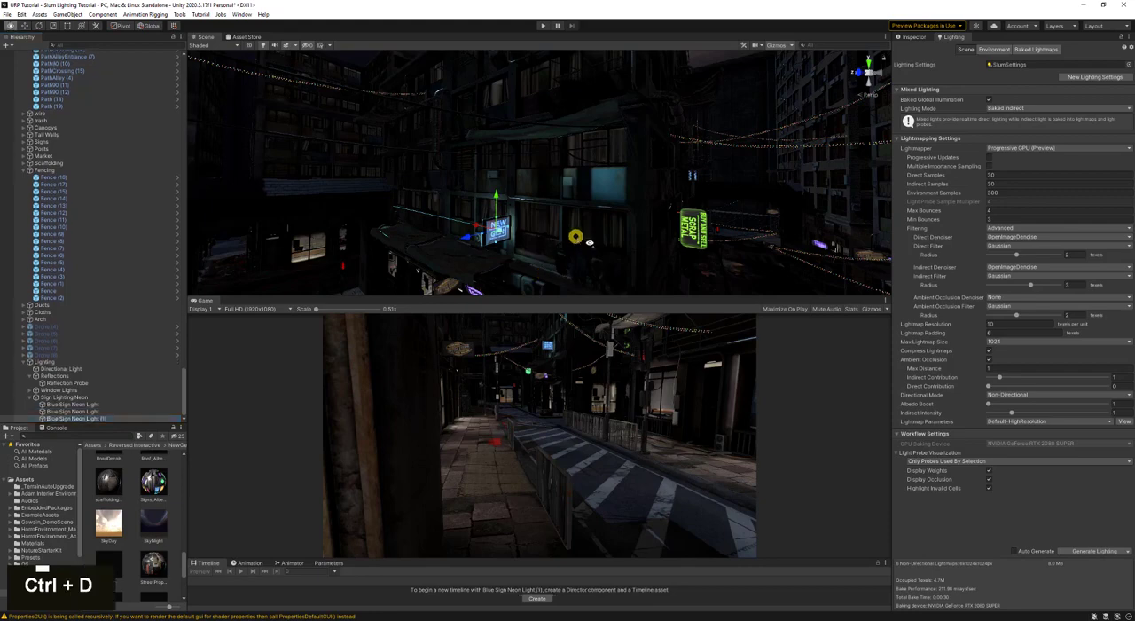
key("d")
right_click_drag(567, 252, 734, 267)
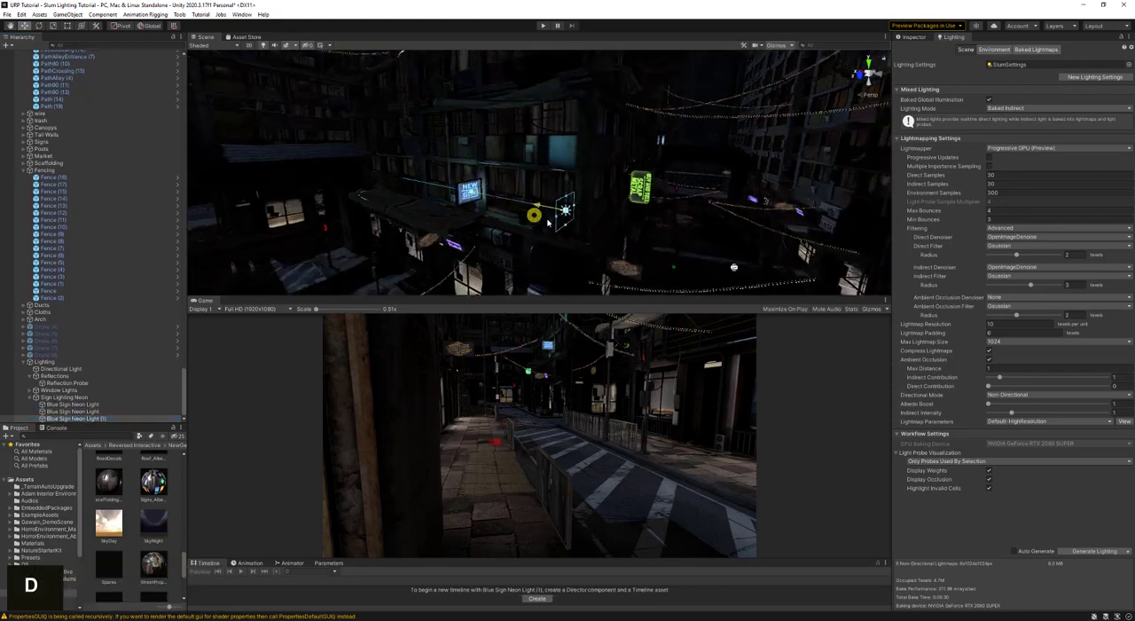
- Rotate the duplicated neon light to 0 degrees around Y to match the green sign's orientation
key("e")
left_click(619, 240, "ctrl")
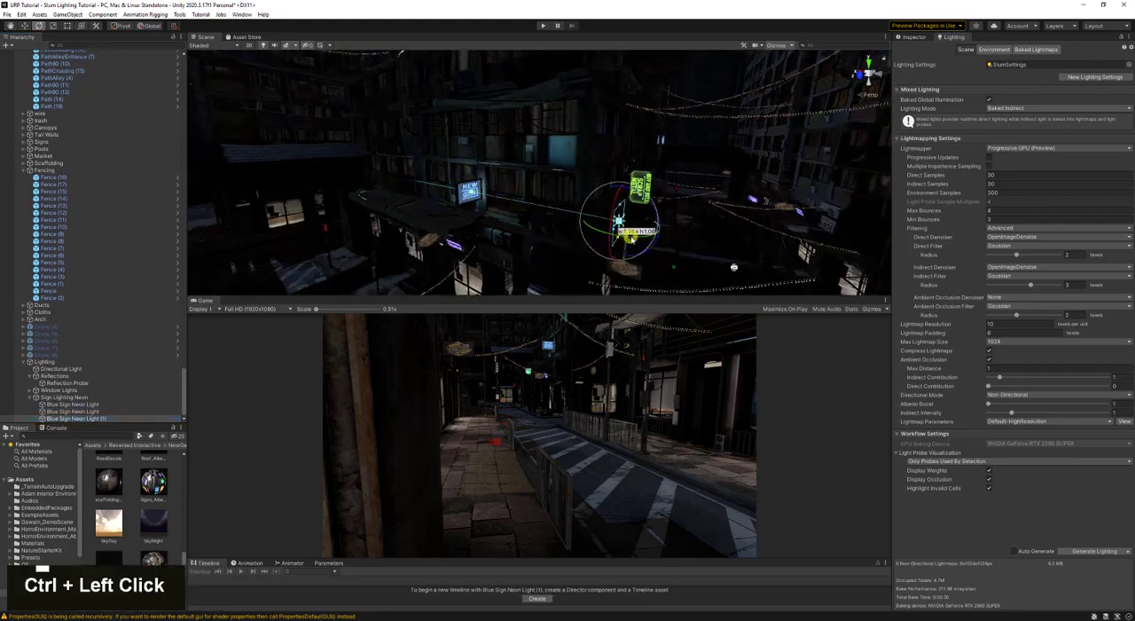
left_click_drag(620, 240, 749, 234, "ctrl")
key("d")
right_click_drag(740, 230, 577, 241)
- Move the duplicated neon light up against the face of the green scrap metal sign
key("w")
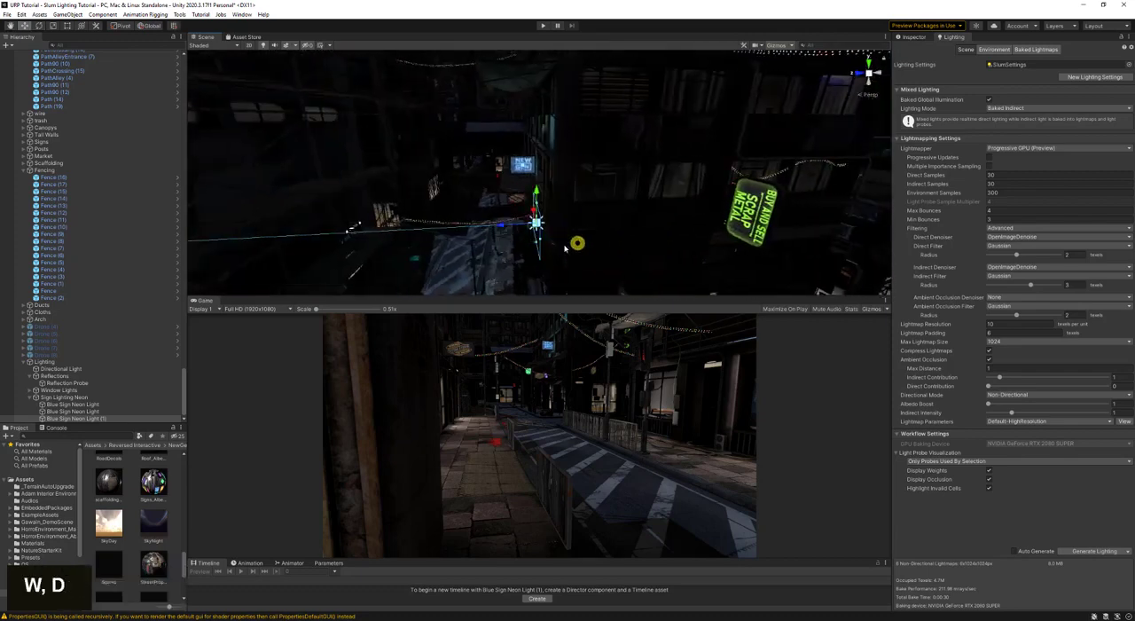
left_click_drag(504, 227, 716, 234)
key("w")
right_click_drag(717, 235, 668, 236)
key("d")
key("s")
key("d")
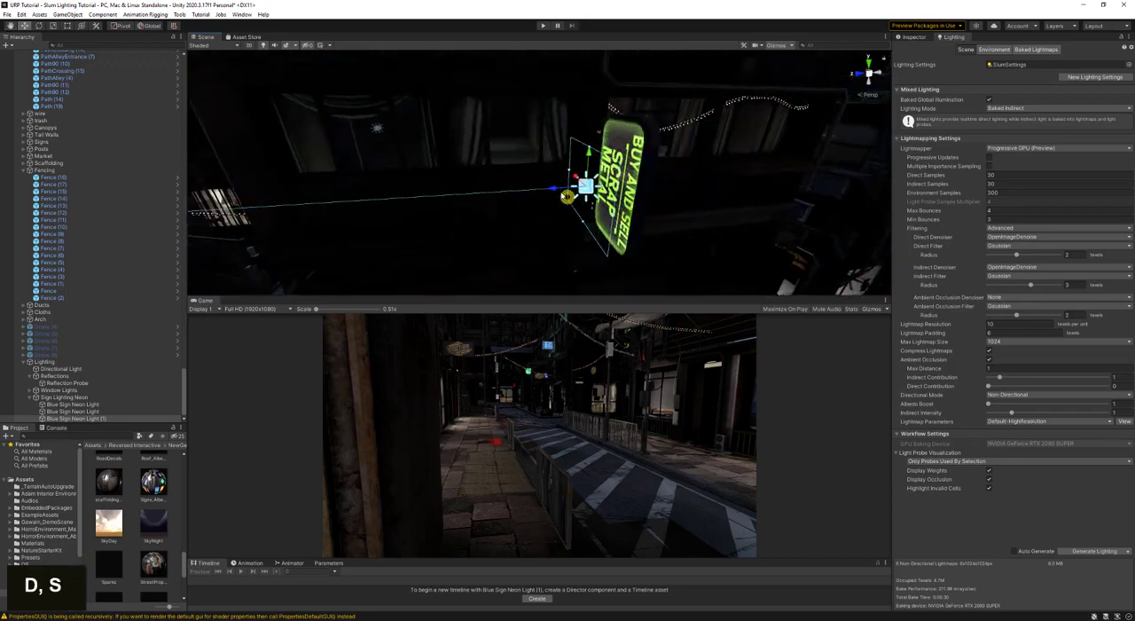
left_click_drag(554, 188, 579, 184)
- Resize the area light to about 0.86 wide and 1.6 high to fit the green sign's face
key("a")
right_click_drag(592, 185, 741, 181)
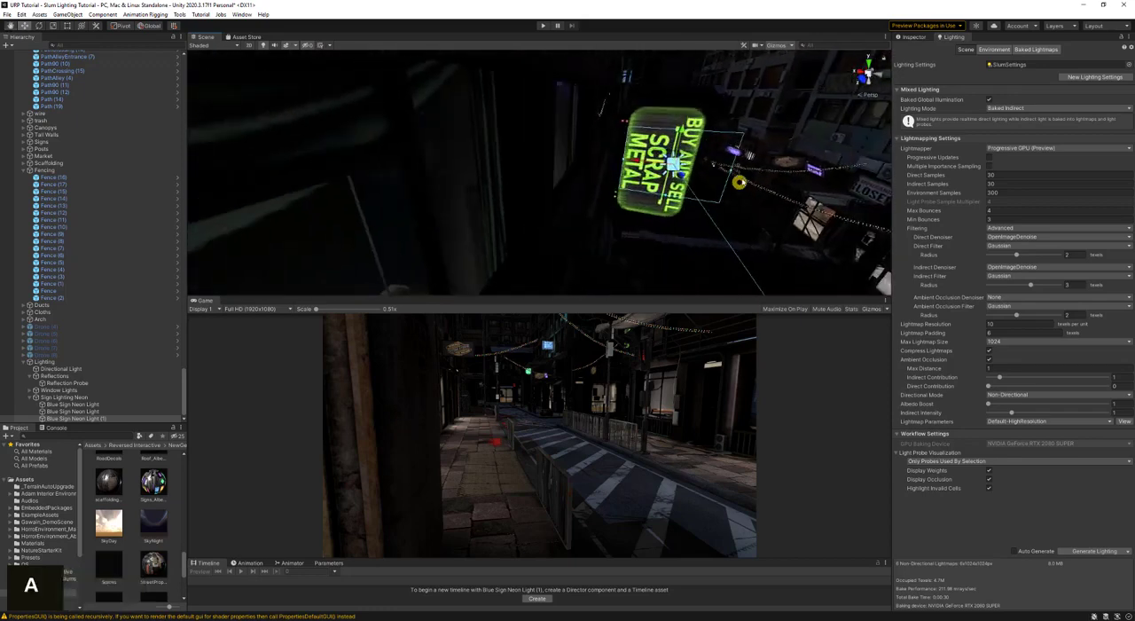
left_click_drag(738, 169, 673, 176)
key("d")
right_click_drag(672, 180, 570, 204)
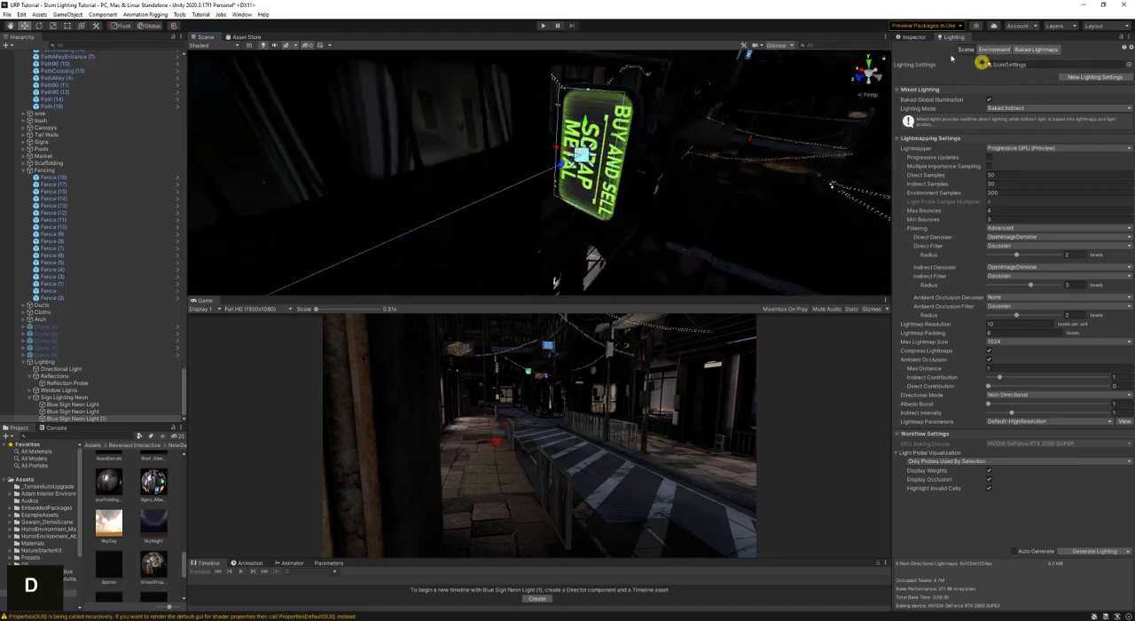
- Set the area light's color by sampling the green from the scrap metal sign
double_click(926, 40)
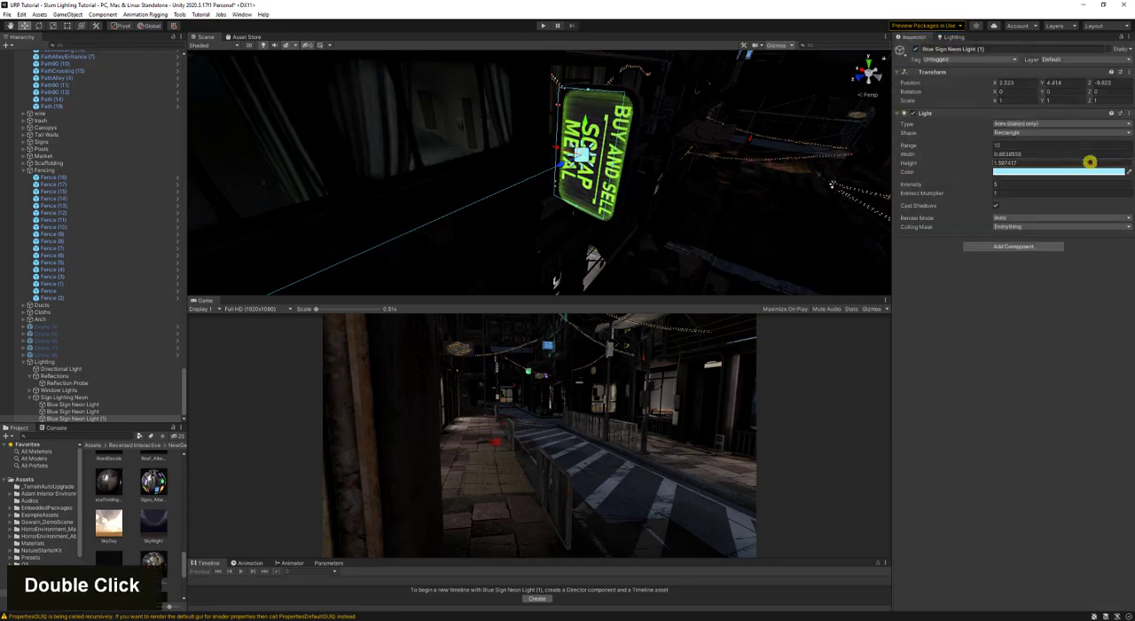
left_click(1125, 172)
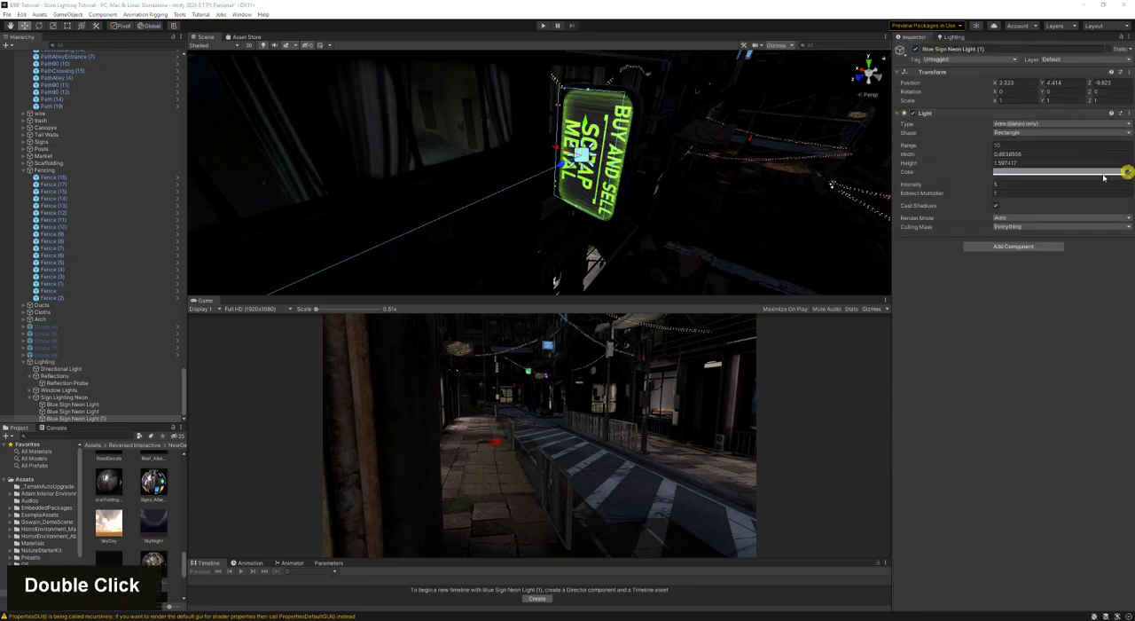
left_click(591, 128)
- Rotate the green sign's area light to 180 degrees around Y
key("s")
right_click_drag(664, 142, 562, 183)
key("e")
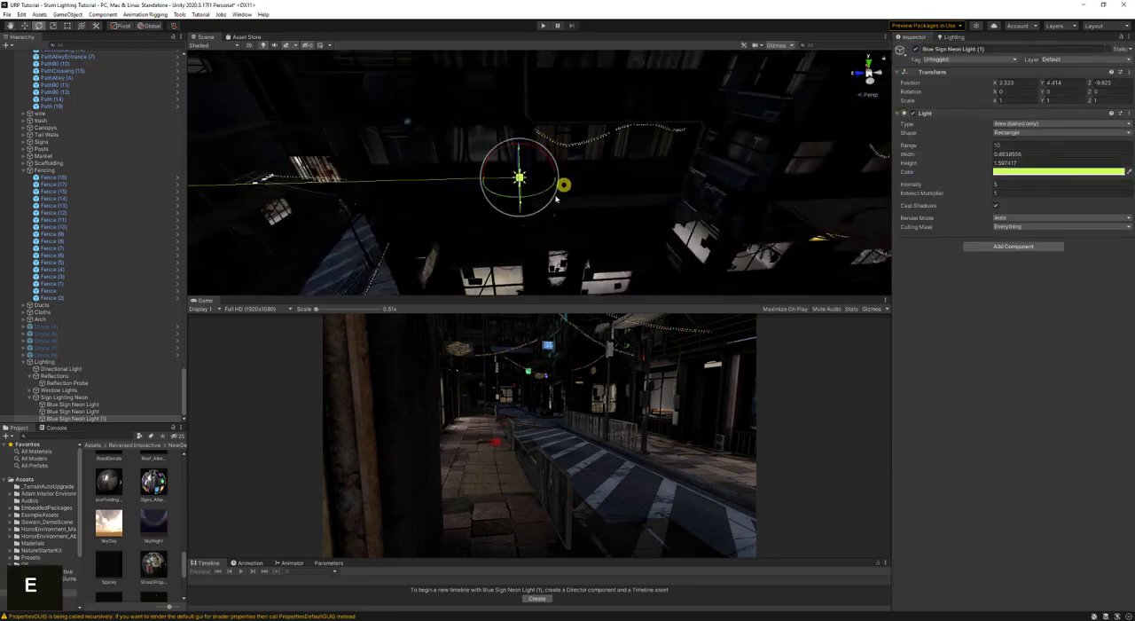
left_click_drag(535, 195, 373, 226, "ctrl")
- Move the green light along Z to about -10.2, against the sign's other face, and save the scene
key("w")
left_click_drag(492, 180, 500, 180)
key("d")
right_click_drag(519, 188, 481, 210)
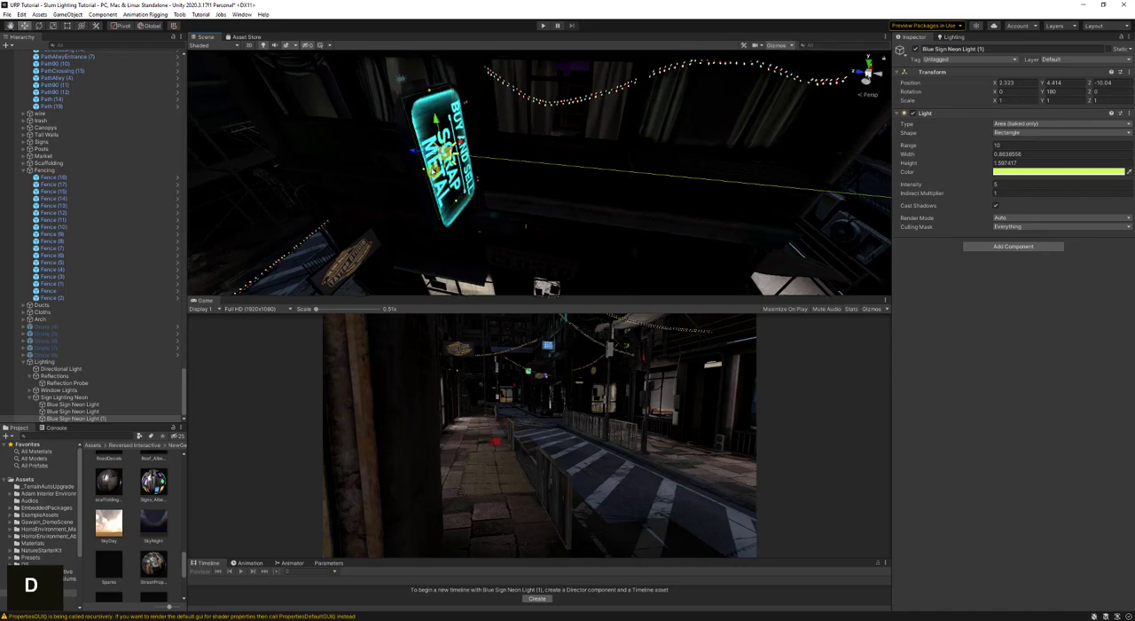
left_click_drag(416, 149, 426, 151)
key("s")
right_click_drag(435, 173, 712, 119)
key("ctrl+s")
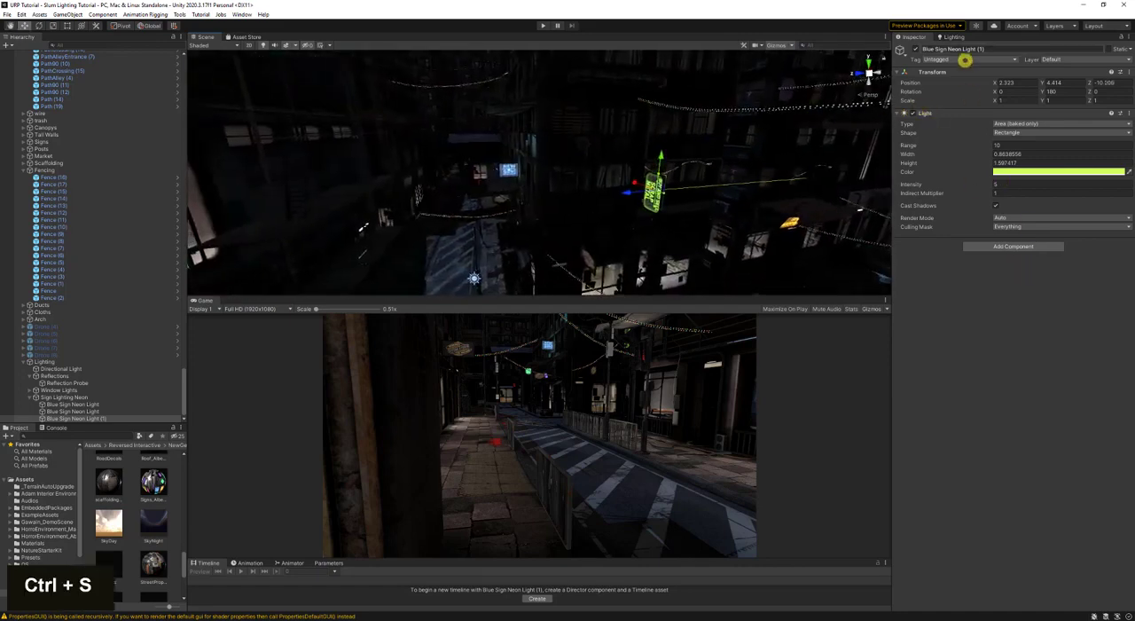
- Set the lightmap resolution to 15 and both direct and indirect samples to 50, and generate the lighting
left_click(957, 36)
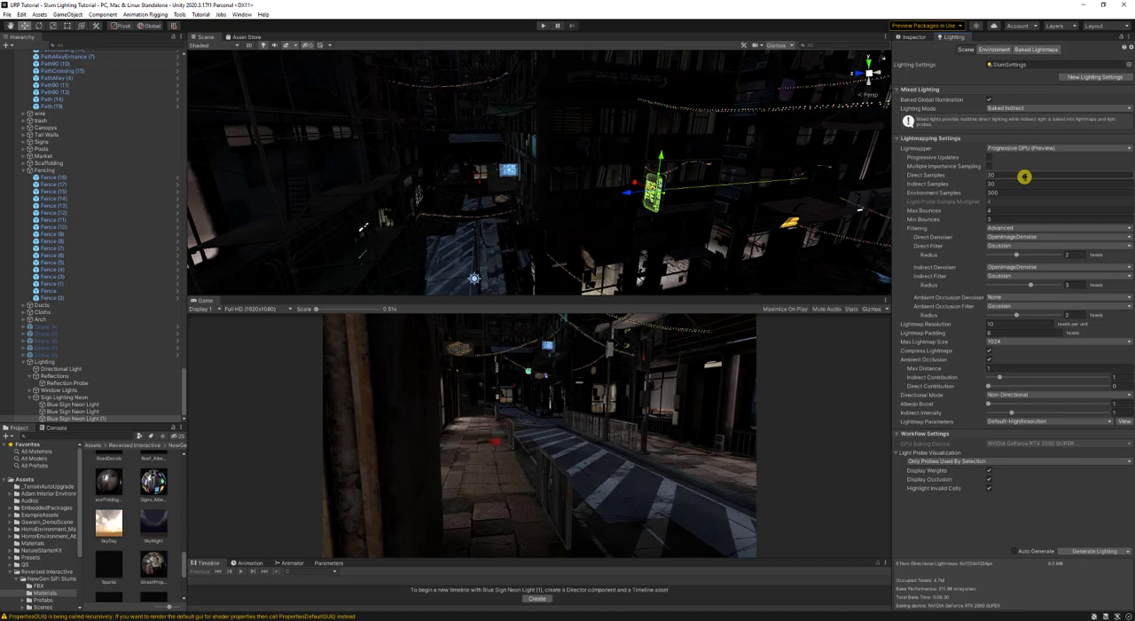
left_click(1011, 323)
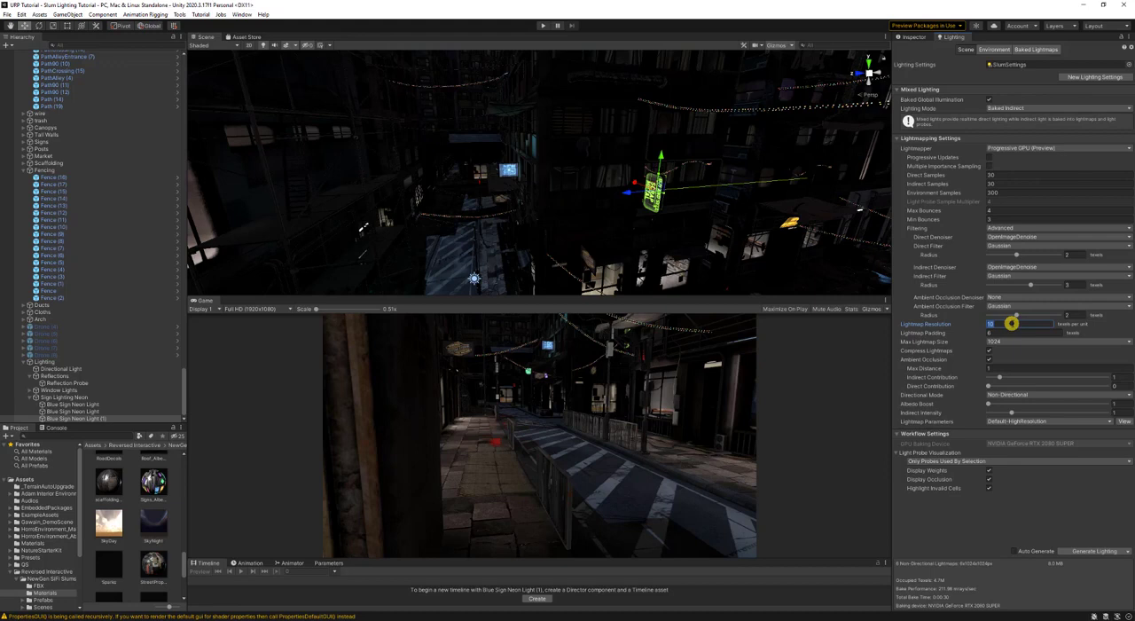
type("15")
left_click(1004, 186)
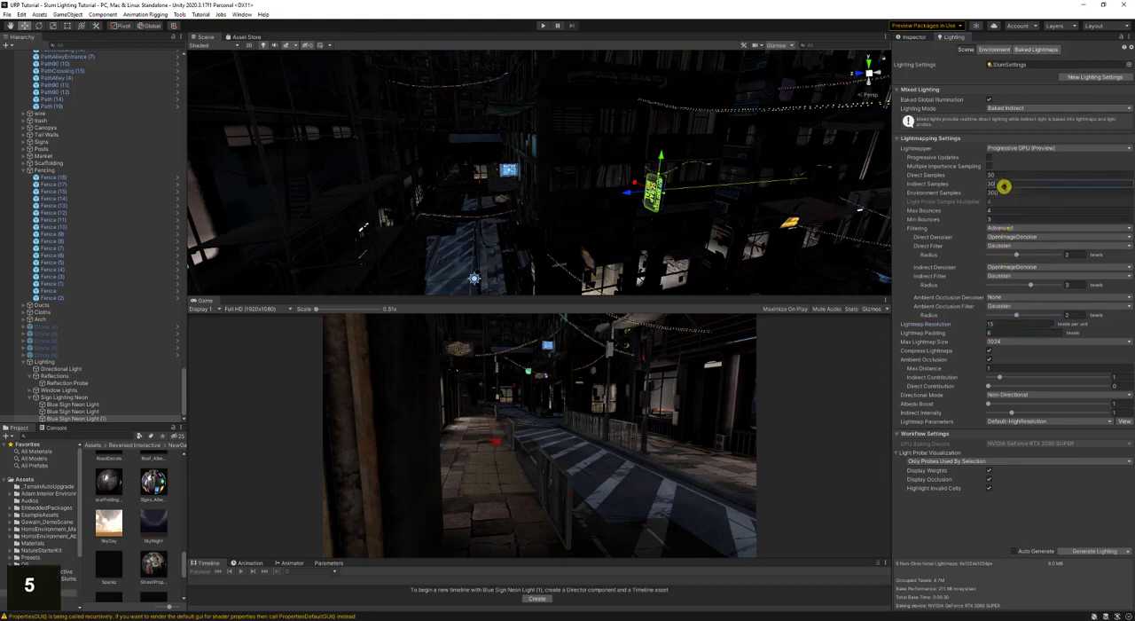
type("50")
left_click(1004, 174)
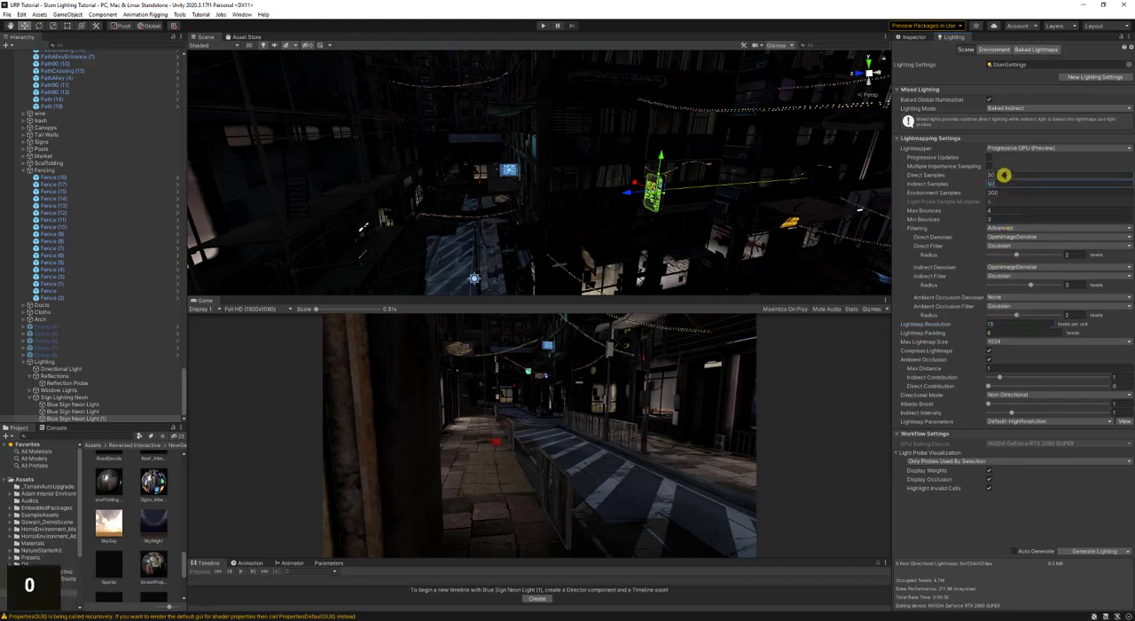
type("50")
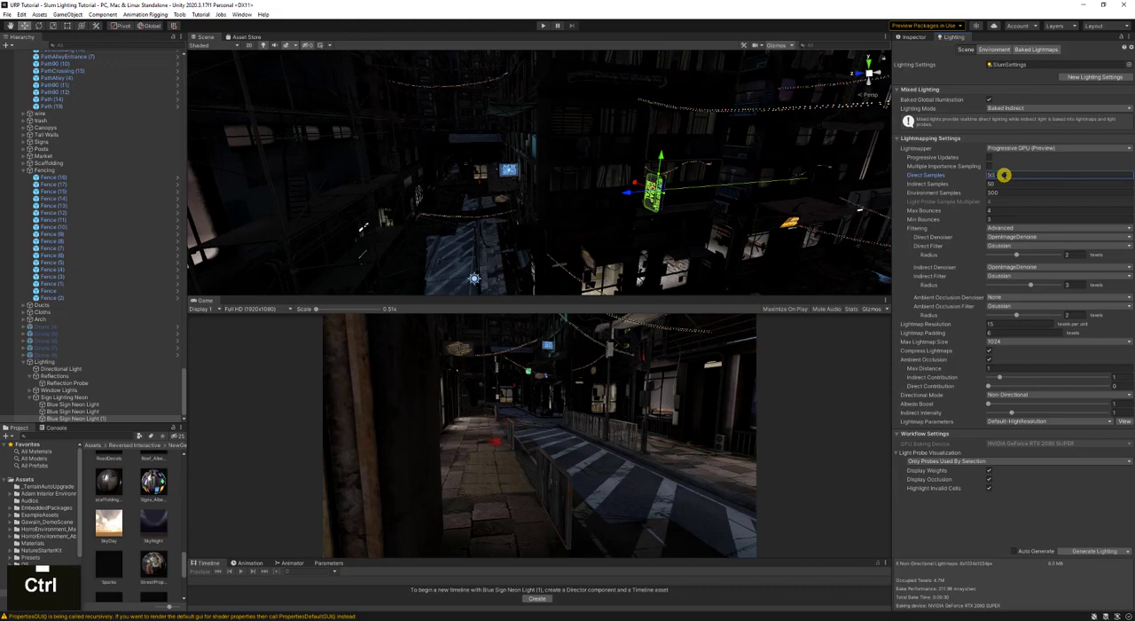
key("ctrl+s")
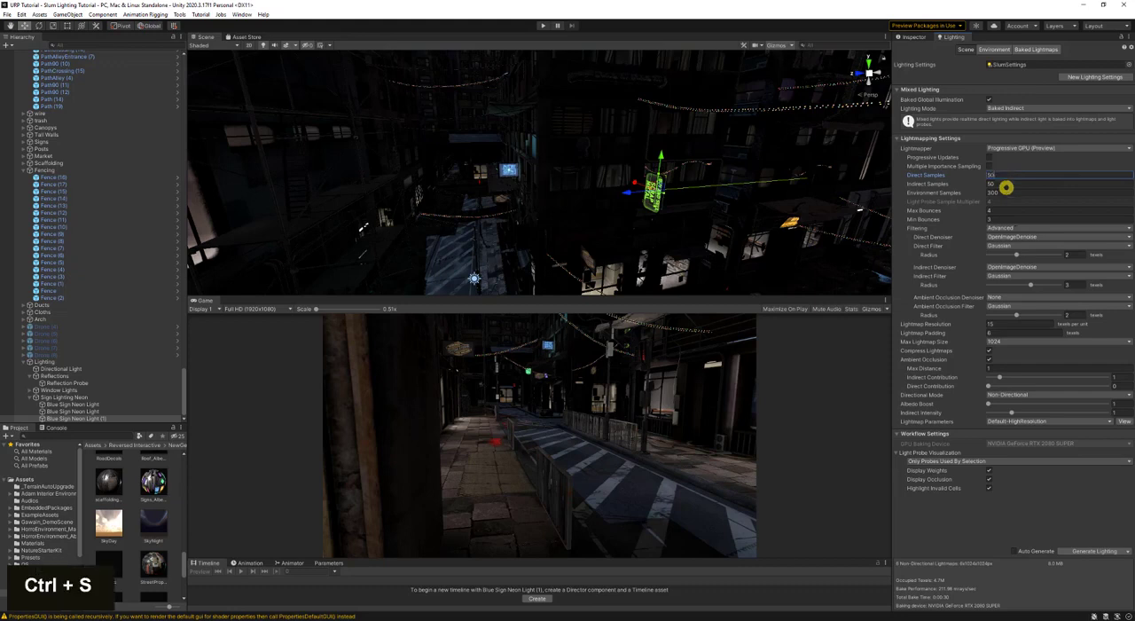
double_click(1094, 549)
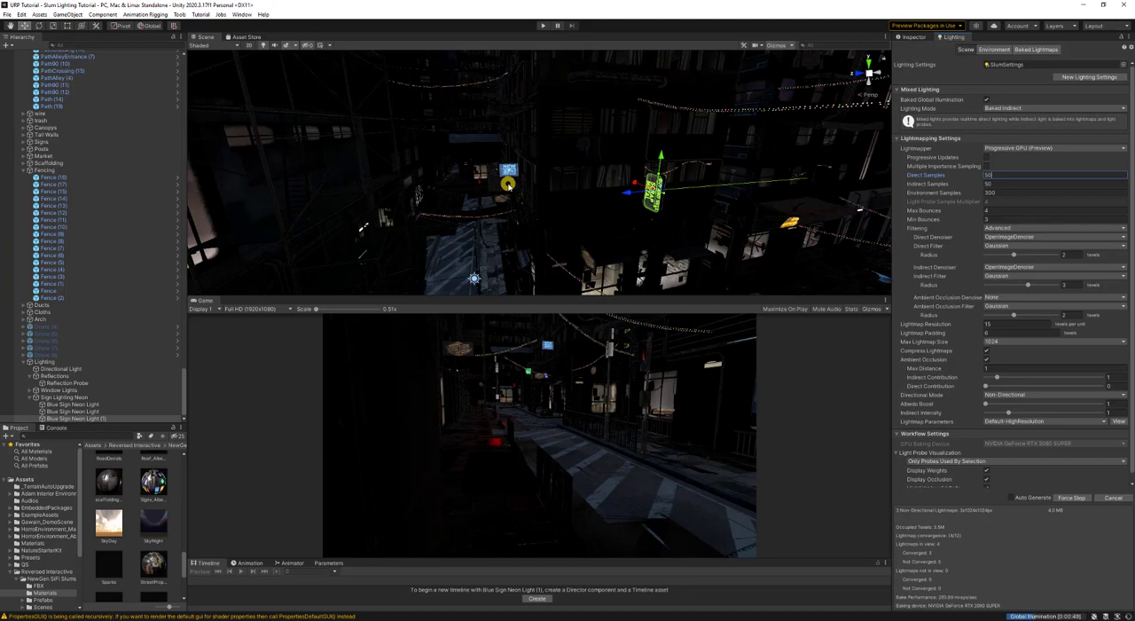
- Duplicate the green sign's area light and rotate the copy around Y to about 360 degrees, facing the opposite way
left_click_drag(508, 185, 524, 198)
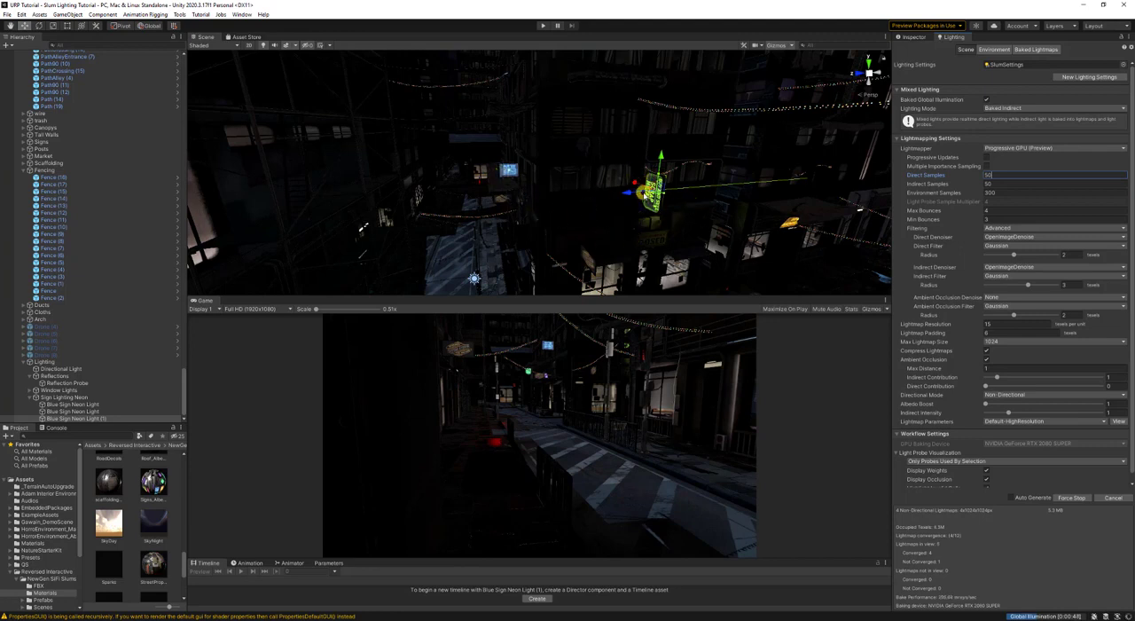
right_click_drag(641, 191, 579, 205)
key("d")
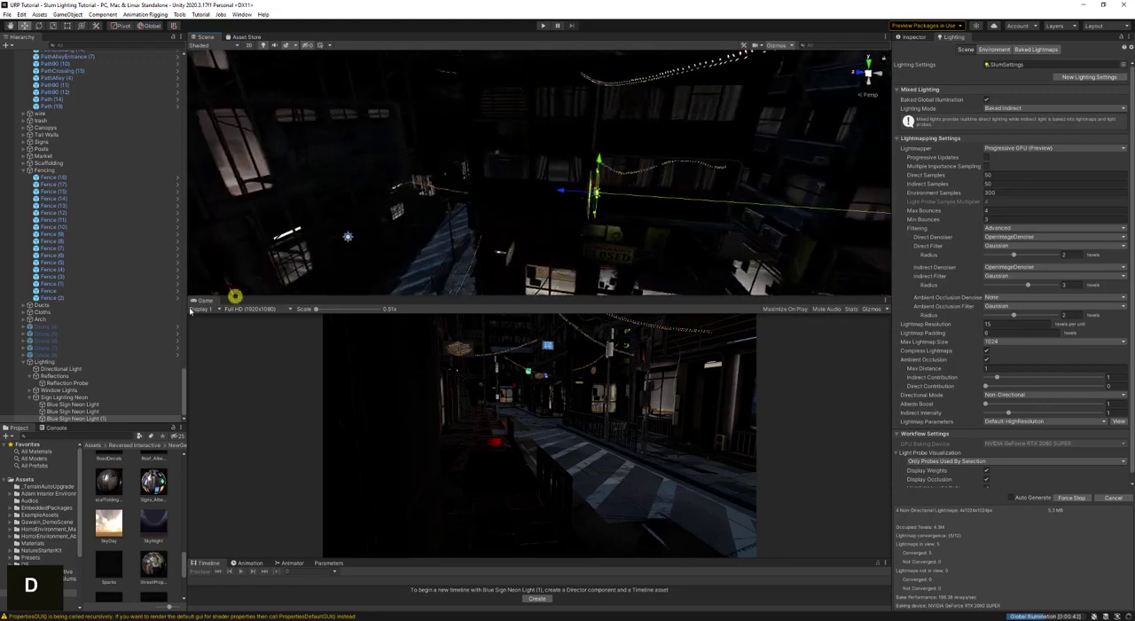
scroll(103, 413, "down", 2)
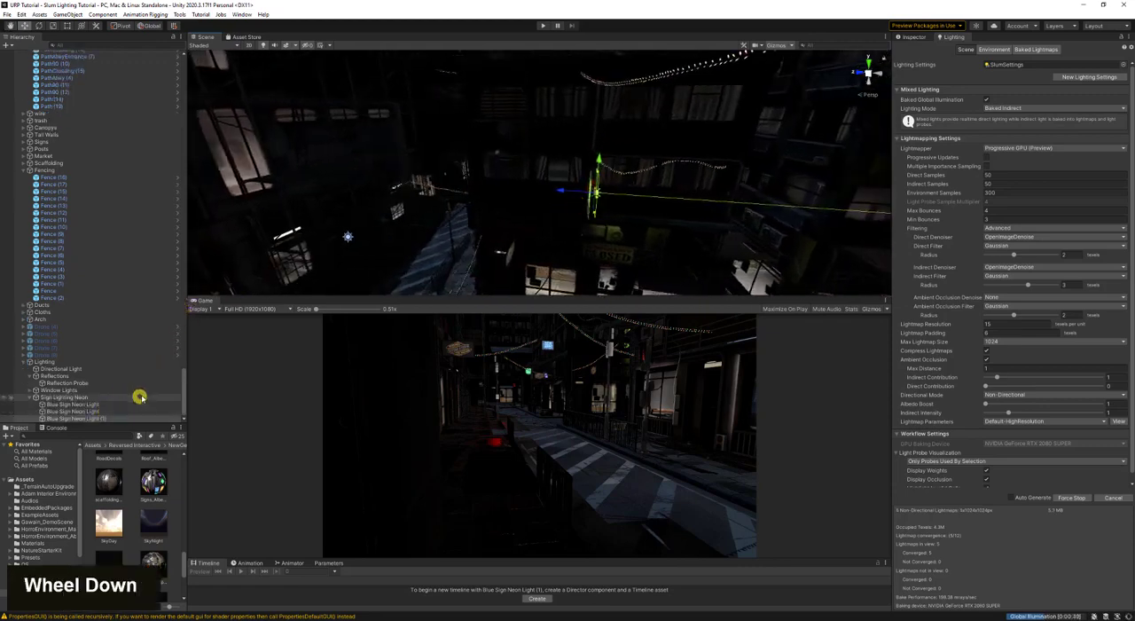
key("w")
right_click_drag(454, 292, 538, 216)
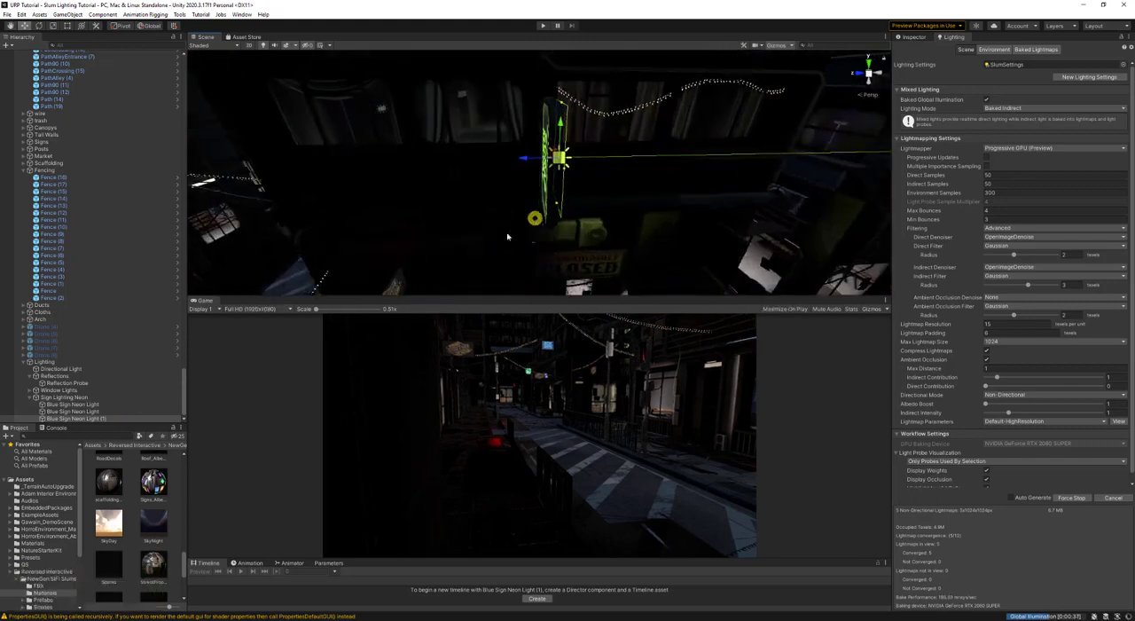
key("ctrl+d")
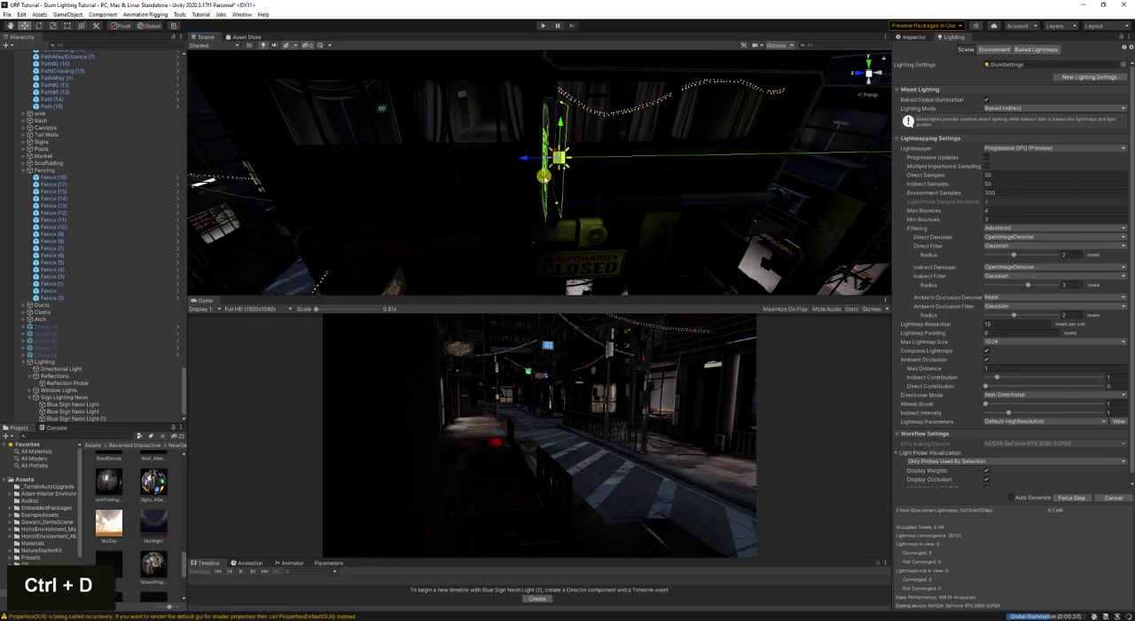
scroll(134, 398, "down", 2)
key("e")
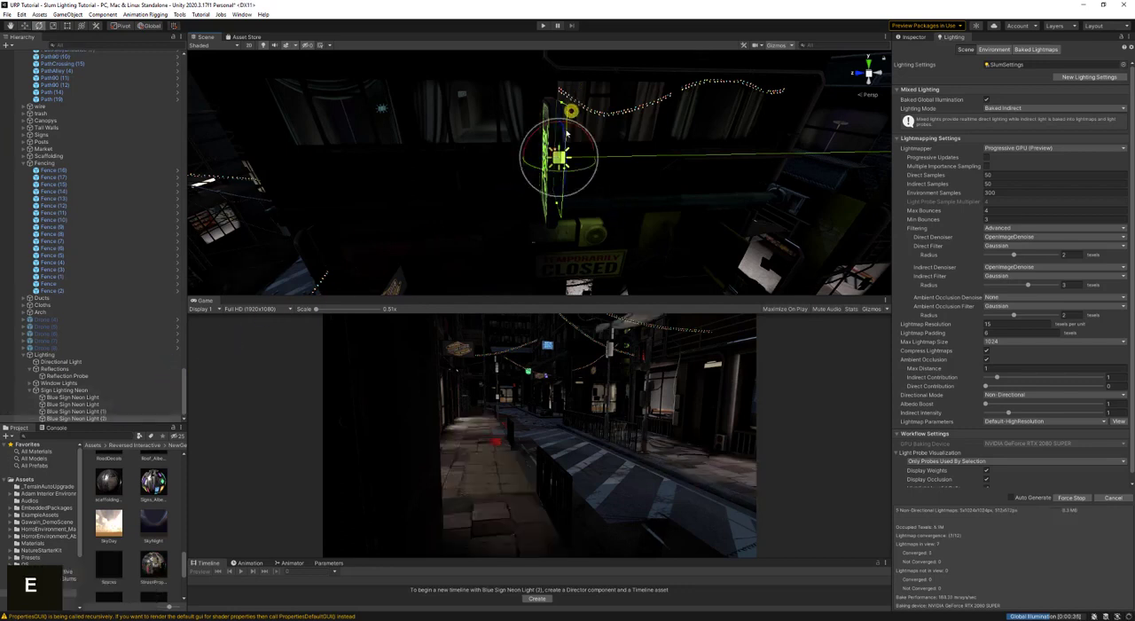
left_click_drag(568, 131, 341, 158, "ctrl")
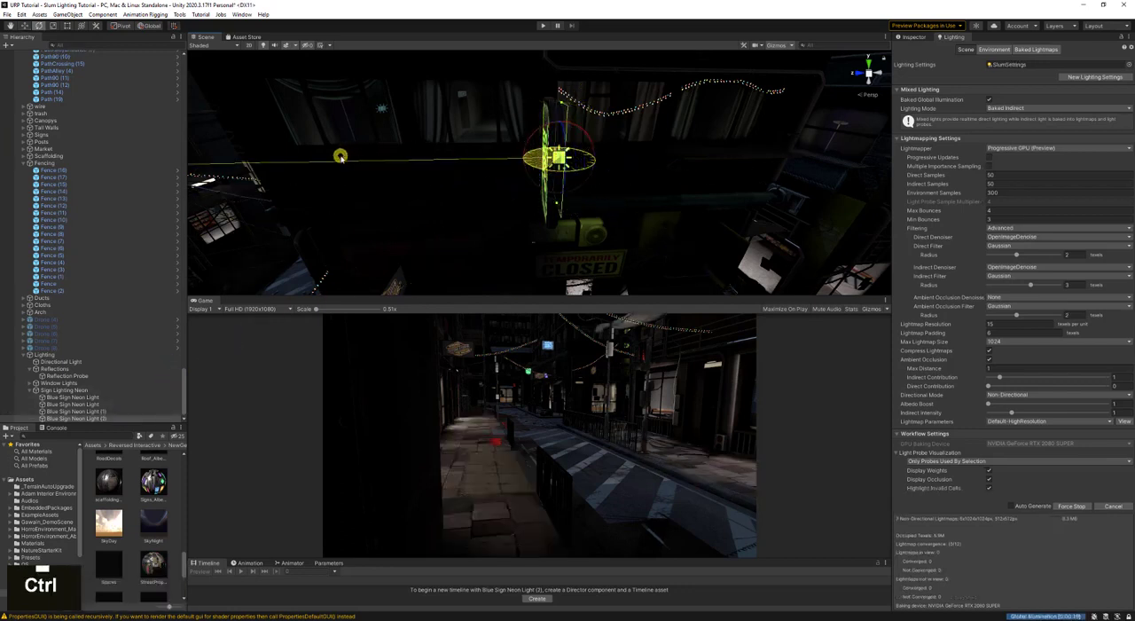
- Move the duplicated green light along Z to about -9.92, against the sign's opposite face, and save the scene
key("w")
left_click_drag(527, 157, 507, 161, "ctrl")
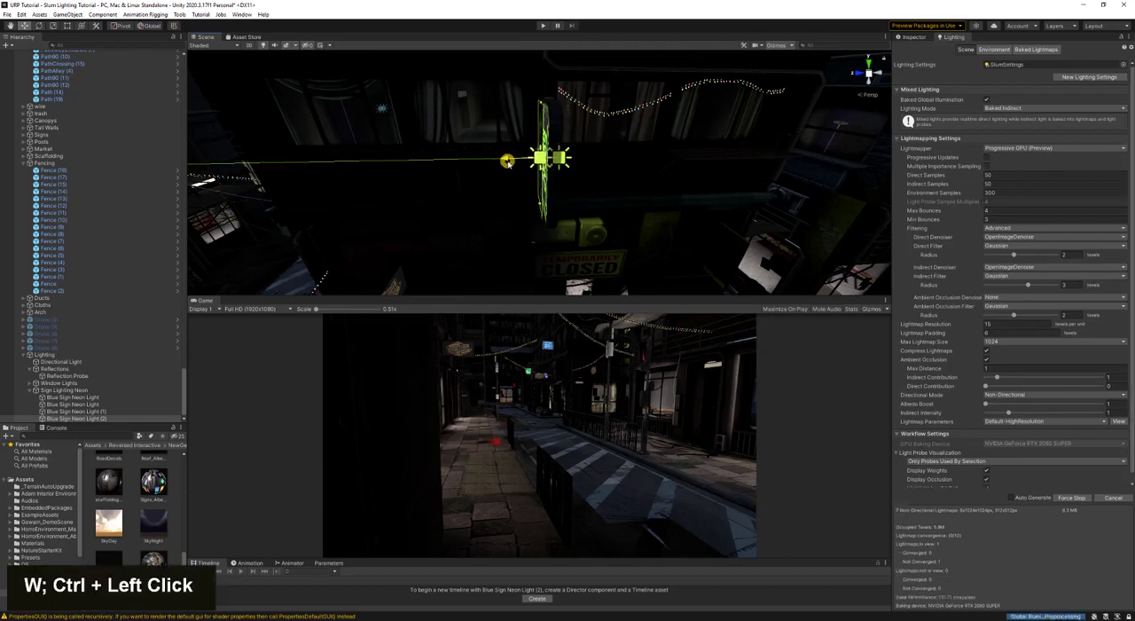
key("ctrl+s")
- Examine the street around the green and blue signs from several viewpoints while the lighting bakes
right_click(610, 161)
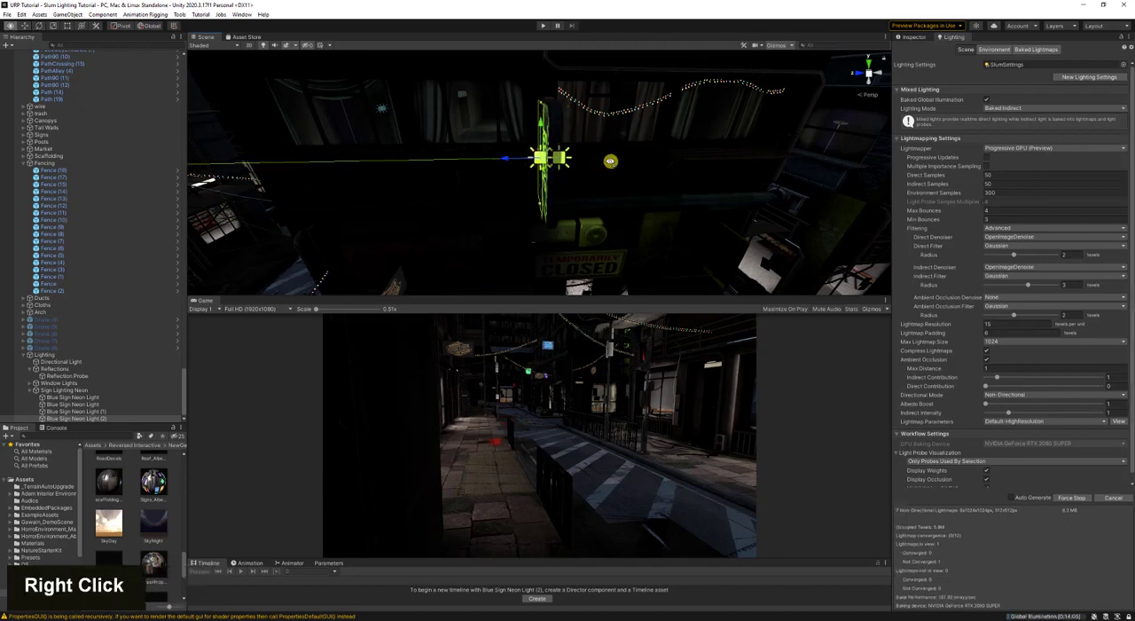
right_click_drag(610, 160, 631, 169)
key("s")
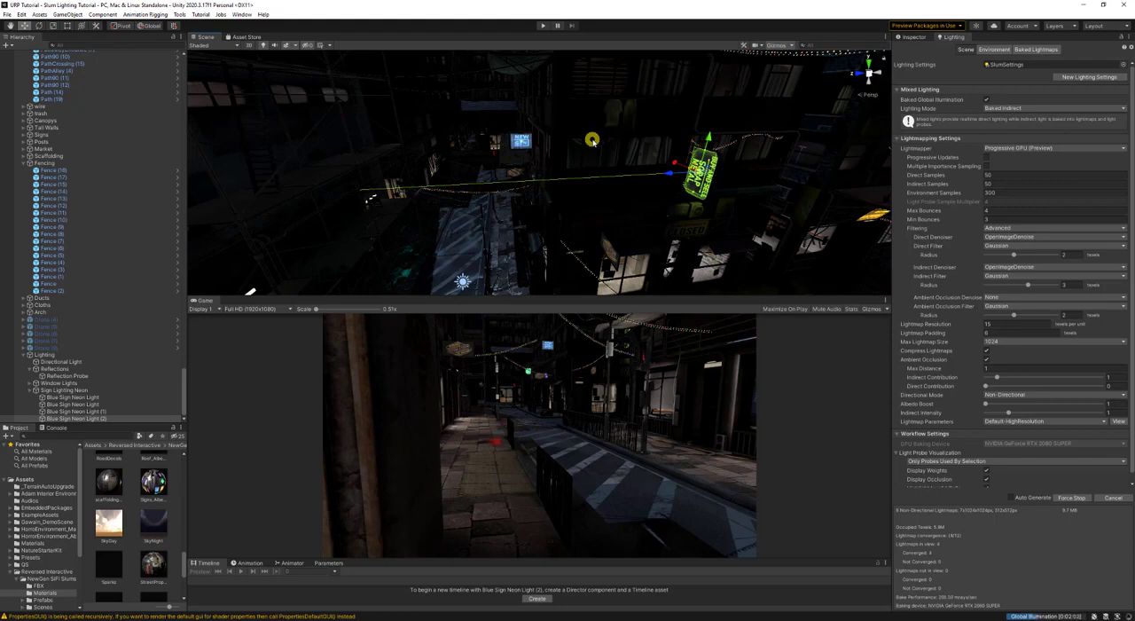
right_click_drag(593, 140, 603, 266)
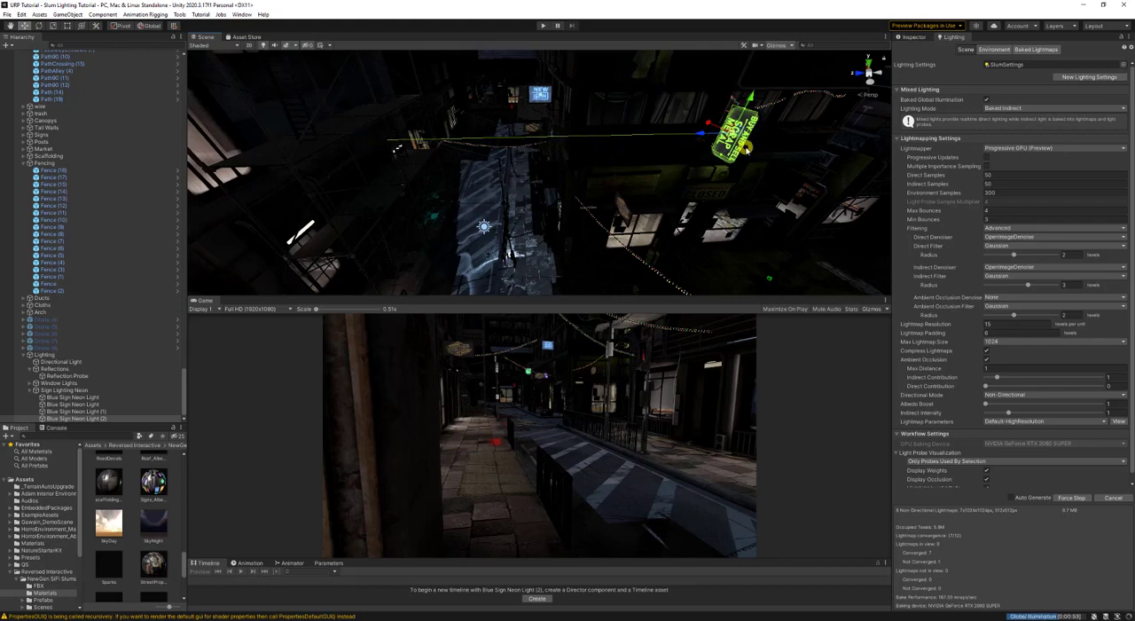
key("a")
right_click_drag(660, 199, 655, 159)
key("w")
key("d")
key("a")
key("s")
key("s")
key("w")
- Review the environment and lightmapping settings, return to the selected light's properties and save the scene
left_click(991, 50)
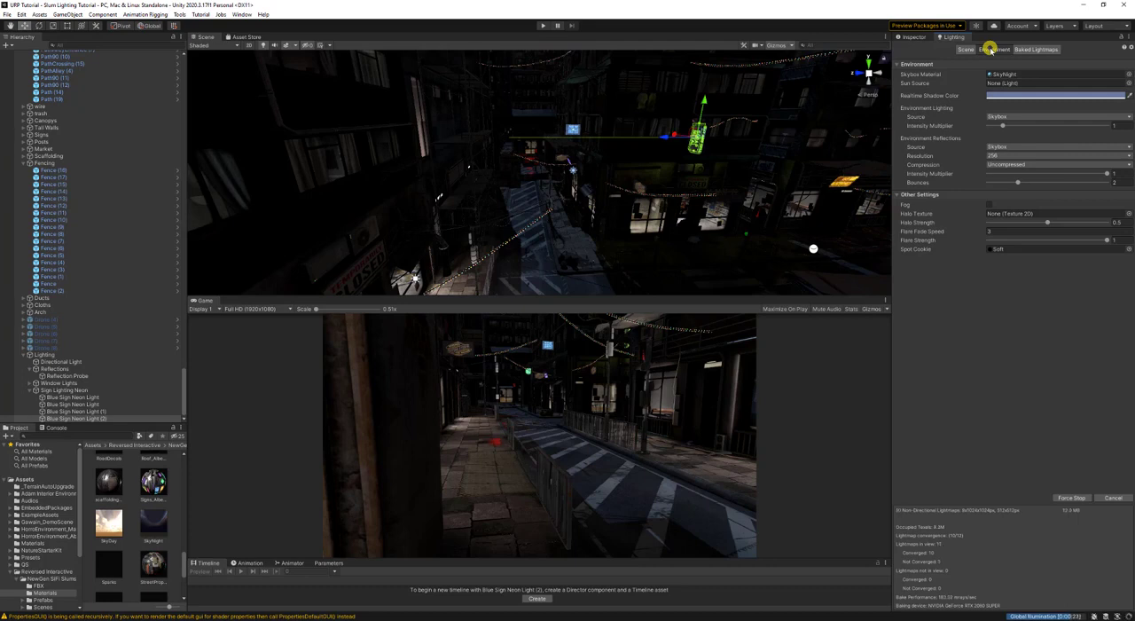
left_click(959, 49)
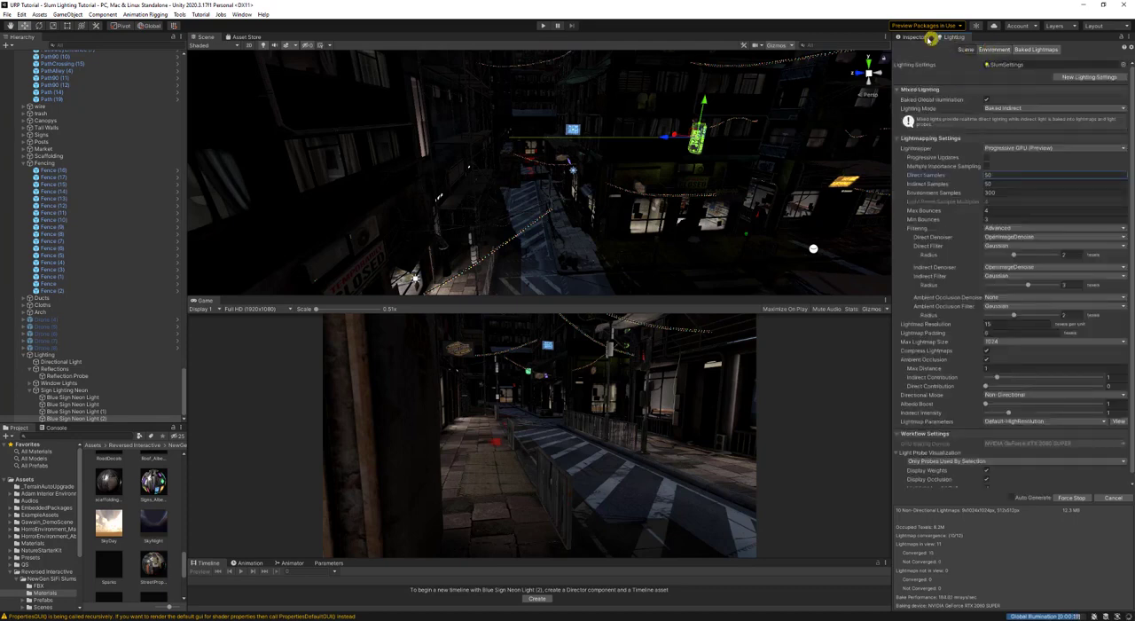
left_click(927, 38)
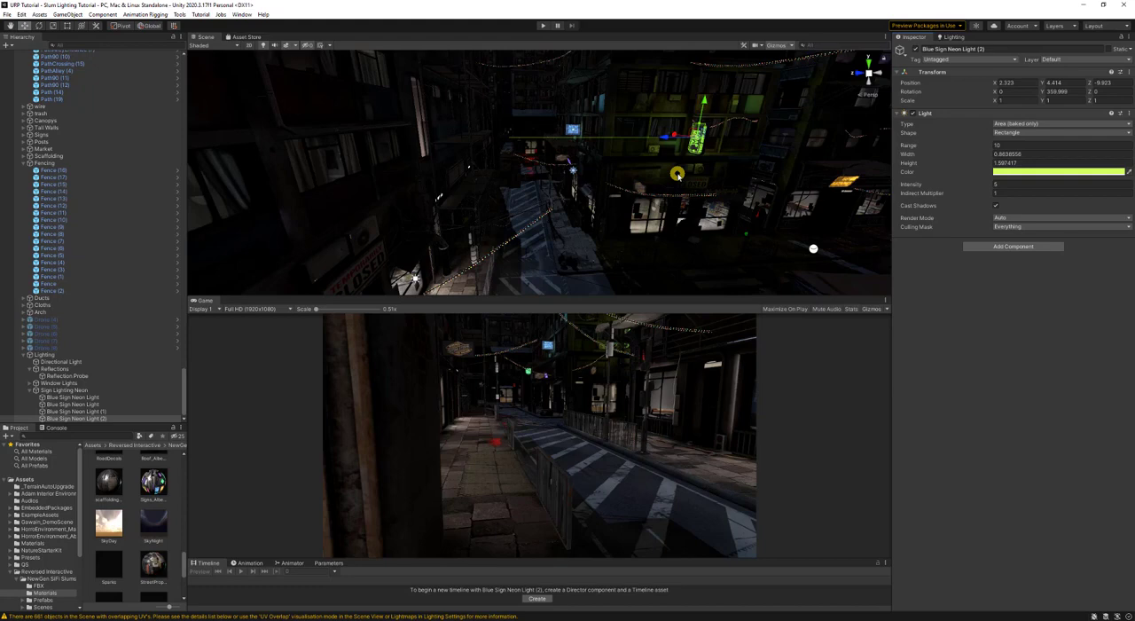
key("ctrl+s")
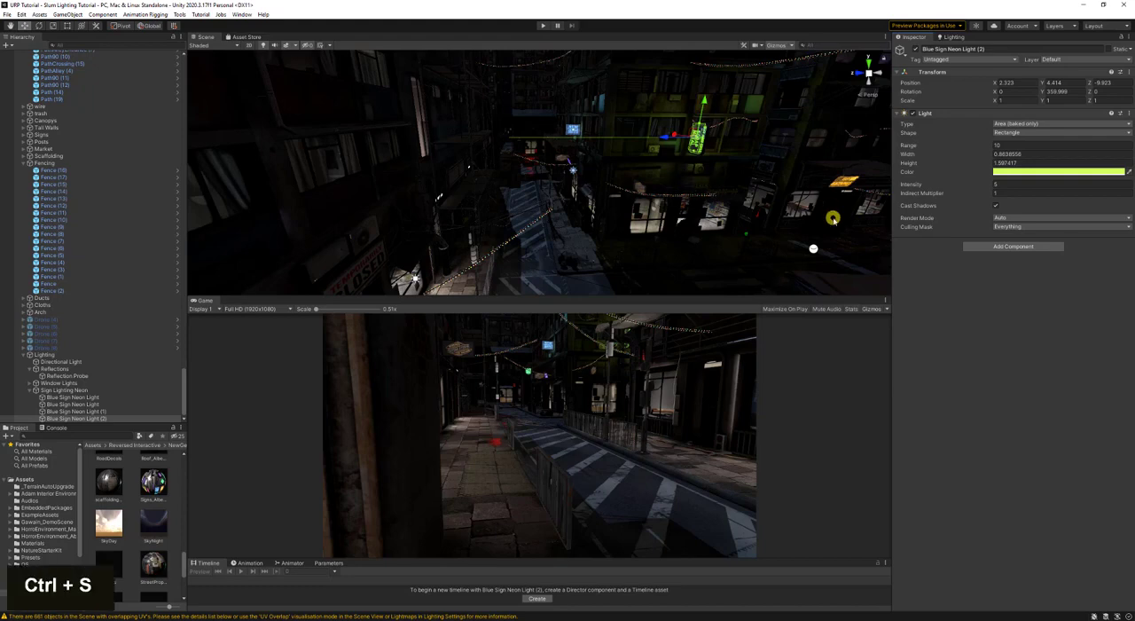
- Collapse the Sign Lighting Neon group in the scene hierarchy
key("w")
right_click_drag(616, 188, 506, 149)
key("s")
key("a")
key("d")
key("w")
left_click(33, 392)
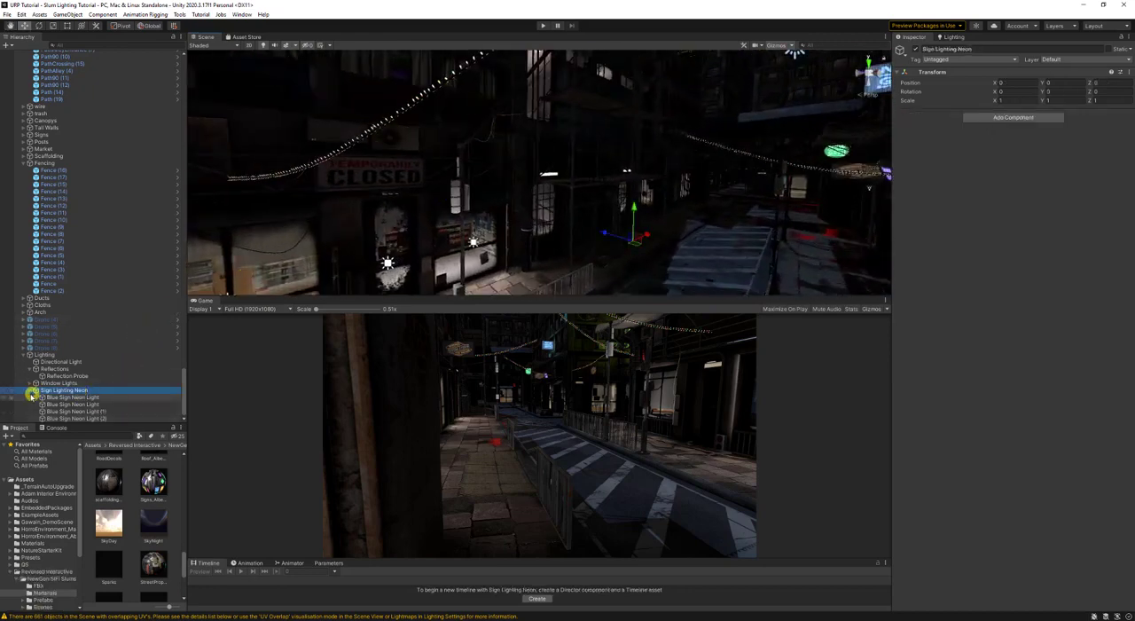
left_click(31, 391)
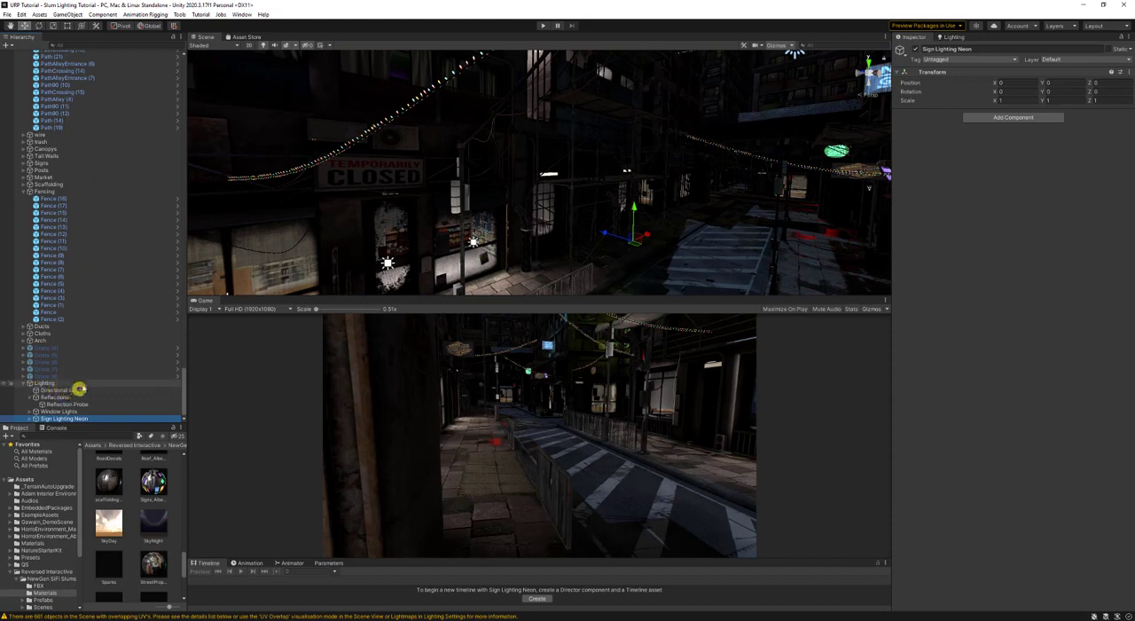
- Create an empty object under Lighting and name it Door Top Lights
left_click(80, 382)
right_click(71, 383)
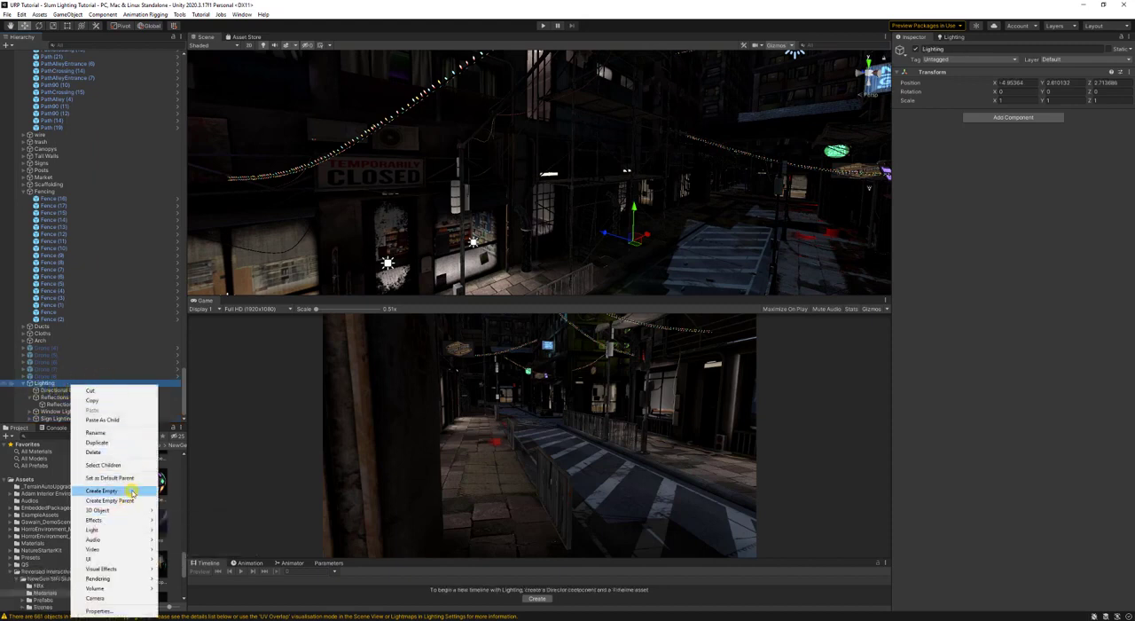
left_click(101, 490)
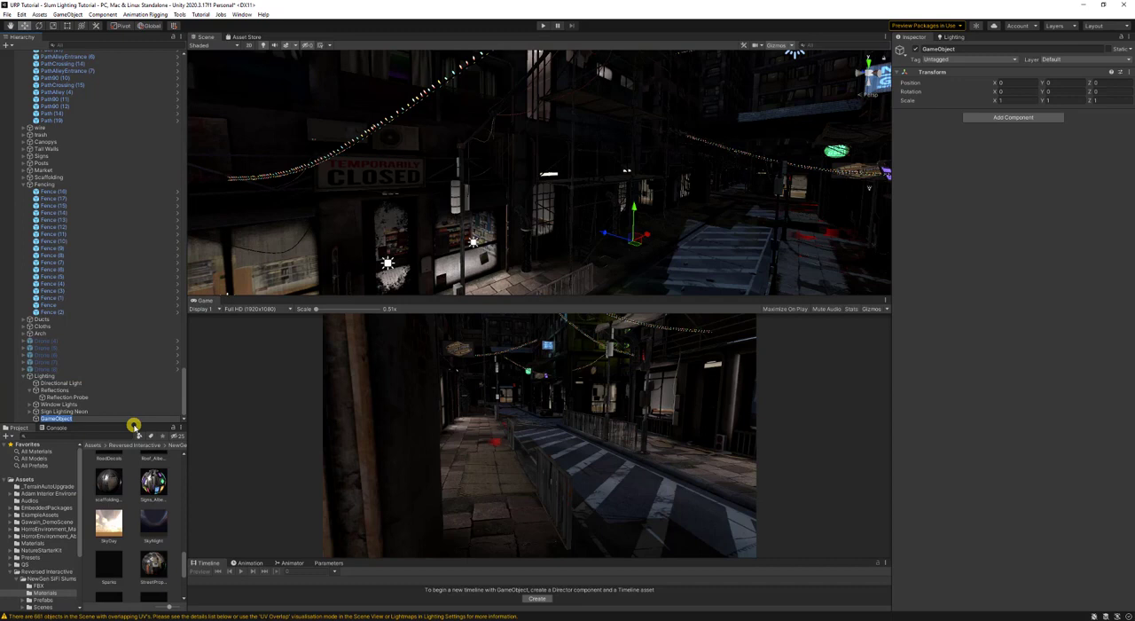
type("Door Top L")
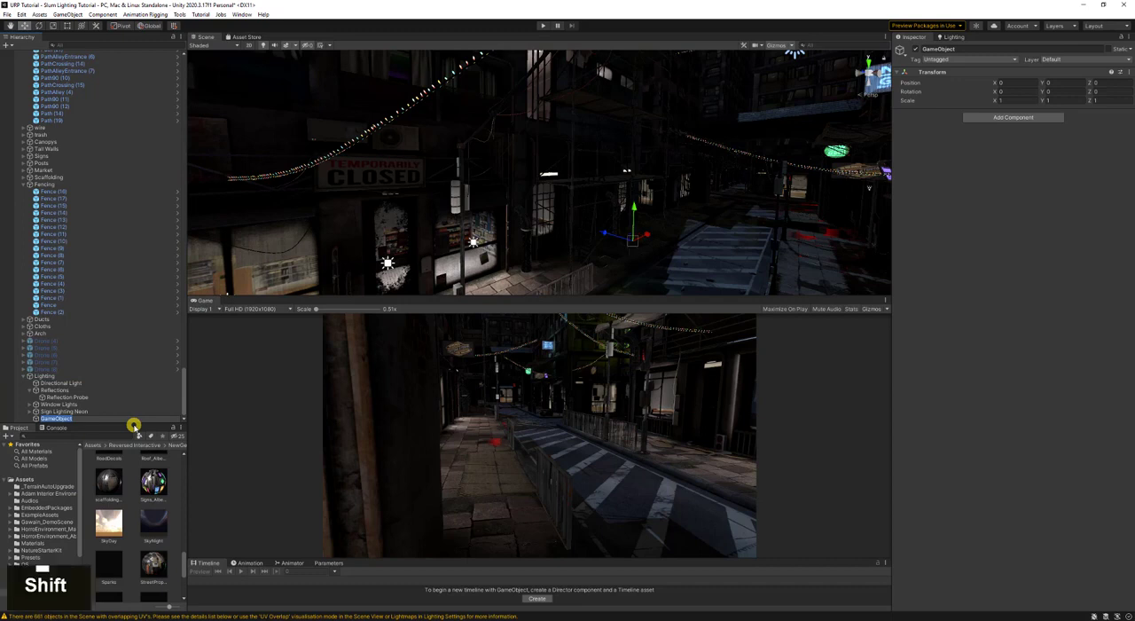
type("ights")
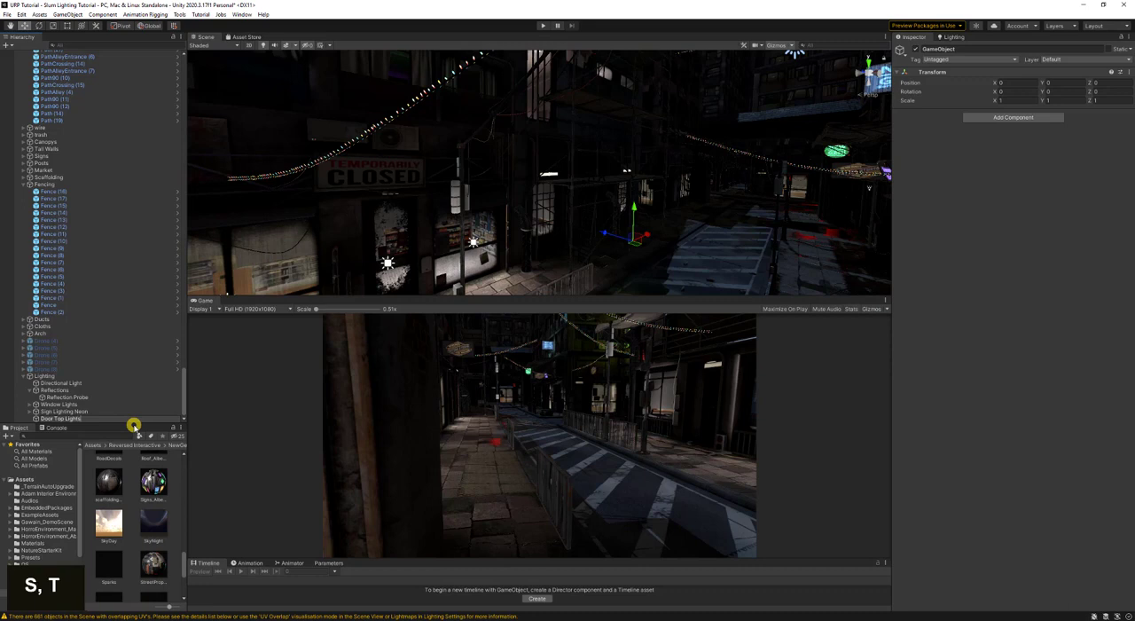
key("Return")
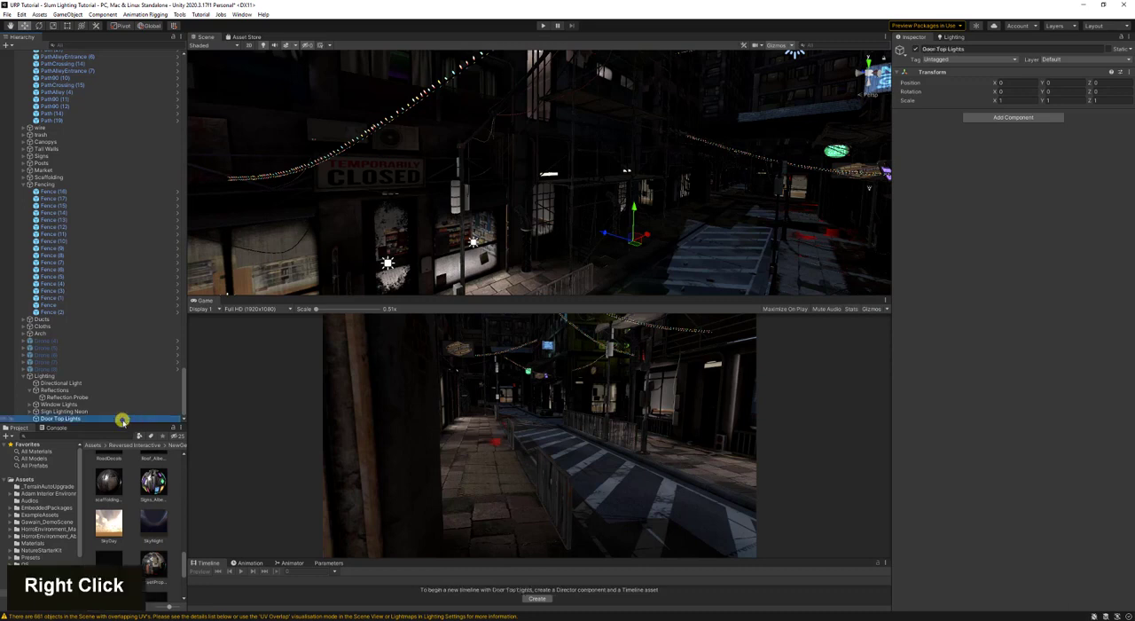
- Add a point light as a child of Door Top Lights
right_click(119, 418)
mouse_move(165, 332)
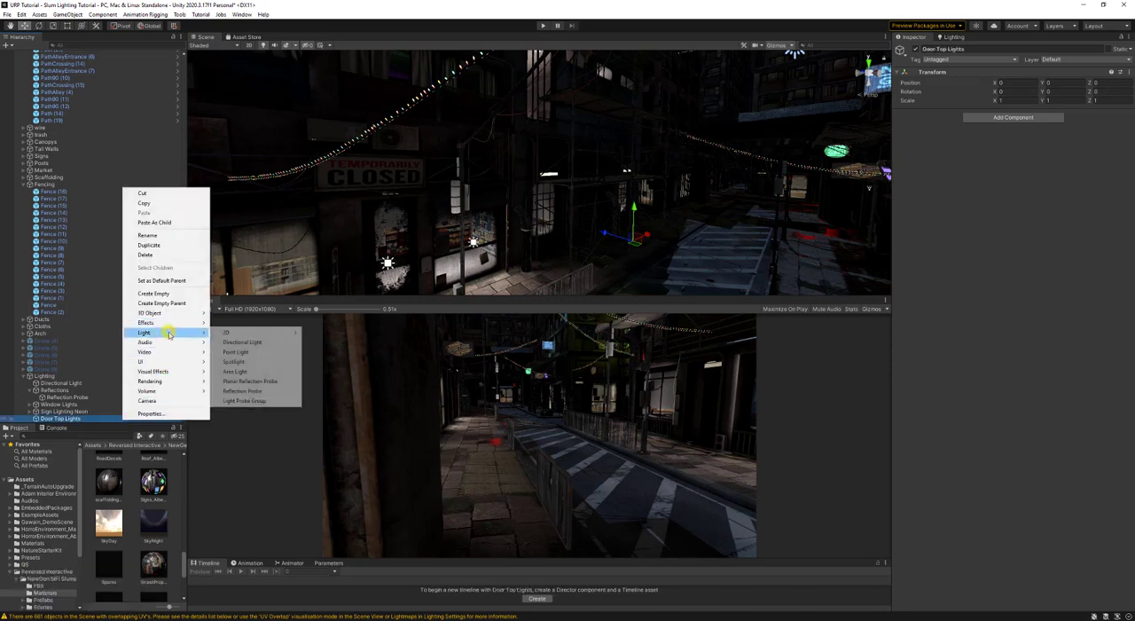
left_click(277, 351)
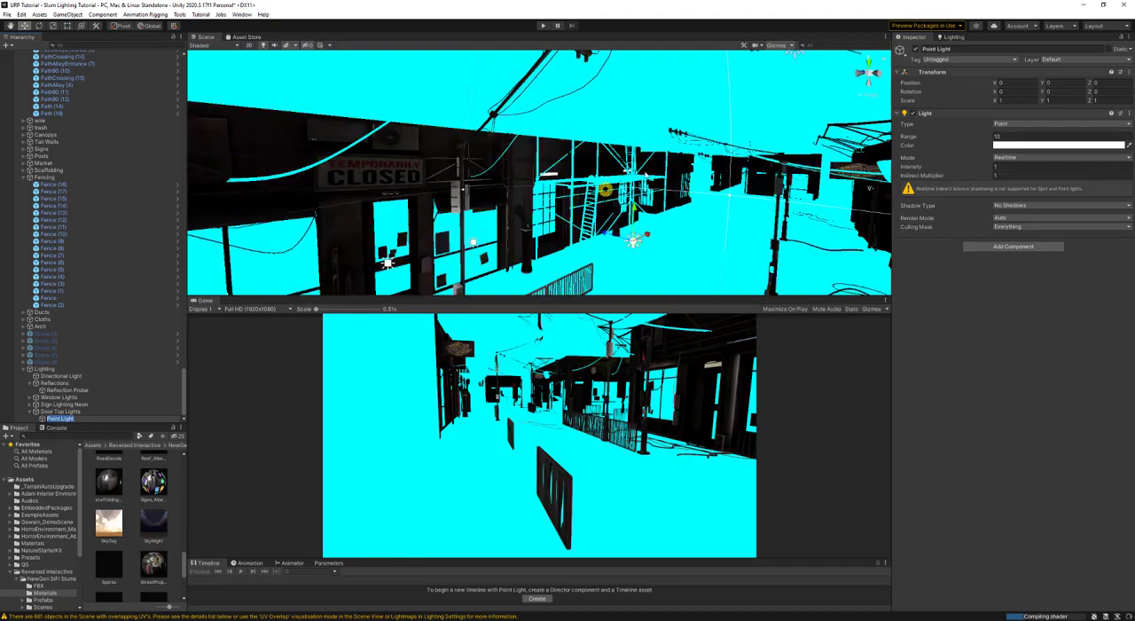
- Align the point light with the view at the lit doorway and lower it to about -0.01 in Y
right_click_drag(525, 210, 457, 143)
key("w")
key("a")
key("w")
key("w")
key("w")
key("s")
key("ctrl+shift+f")
key("a")
key("d")
key("w")
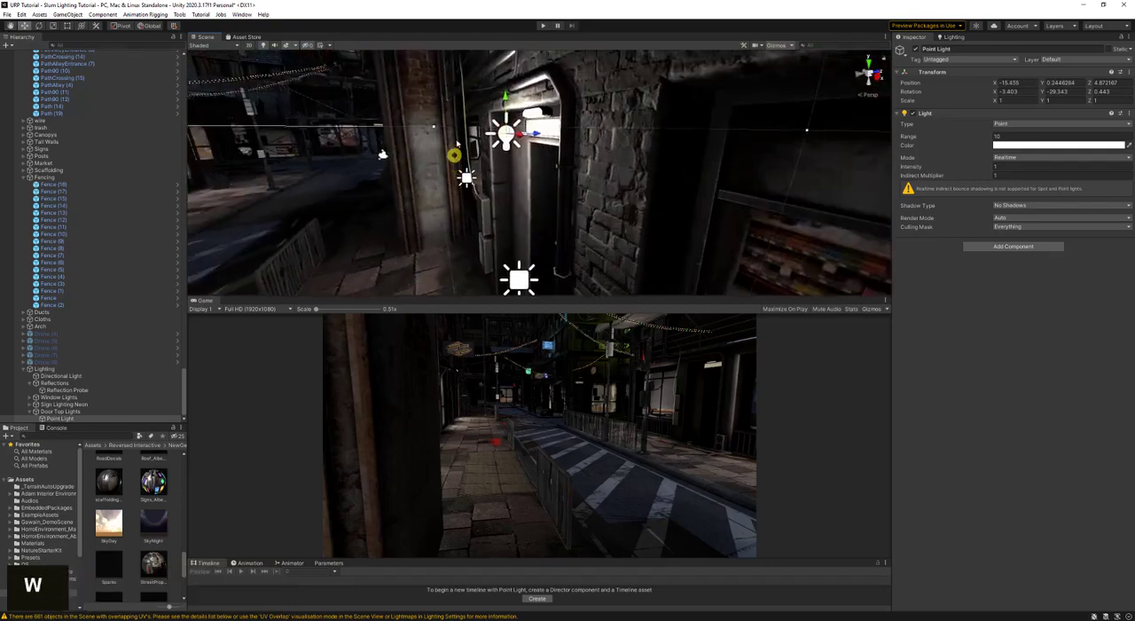
left_click_drag(505, 99, 508, 127)
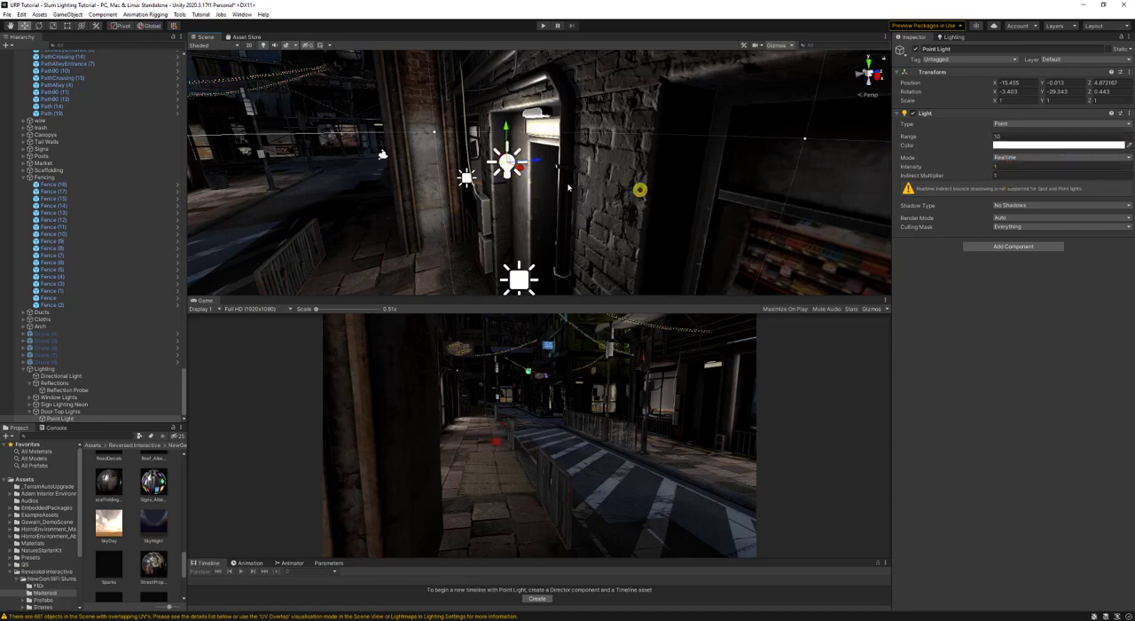
key("a")
right_click_drag(557, 187, 680, 190)
key("s")
key("w")
key("ctrl+d")
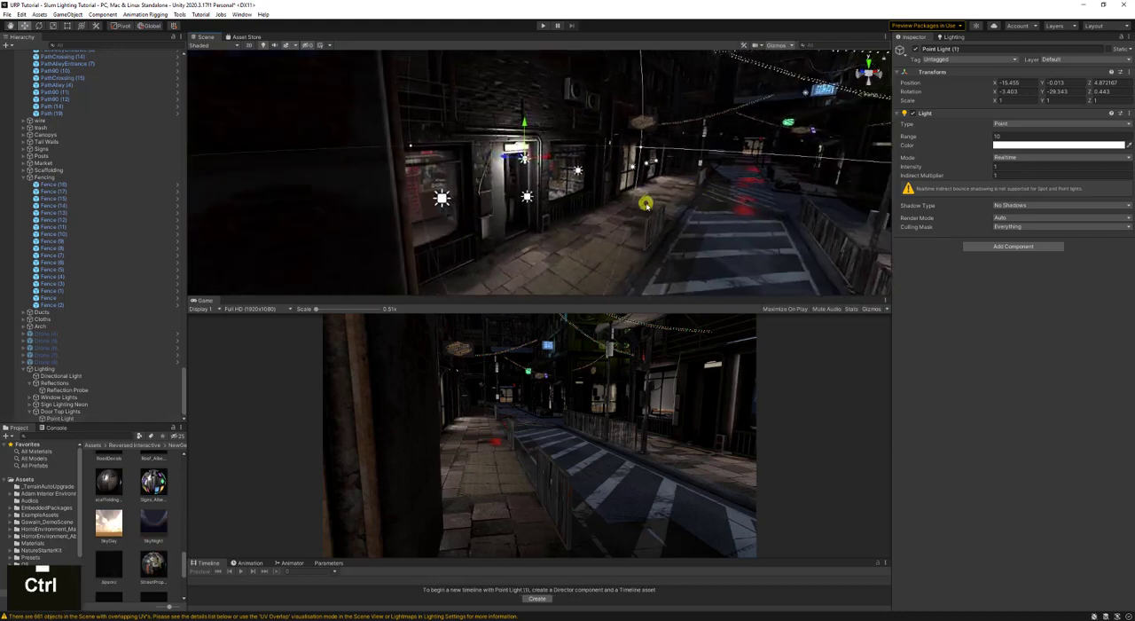
key("ctrl+z")
- Set the doorway point light's mode to Baked and shift it to about -15.37 in X
left_click(1014, 158)
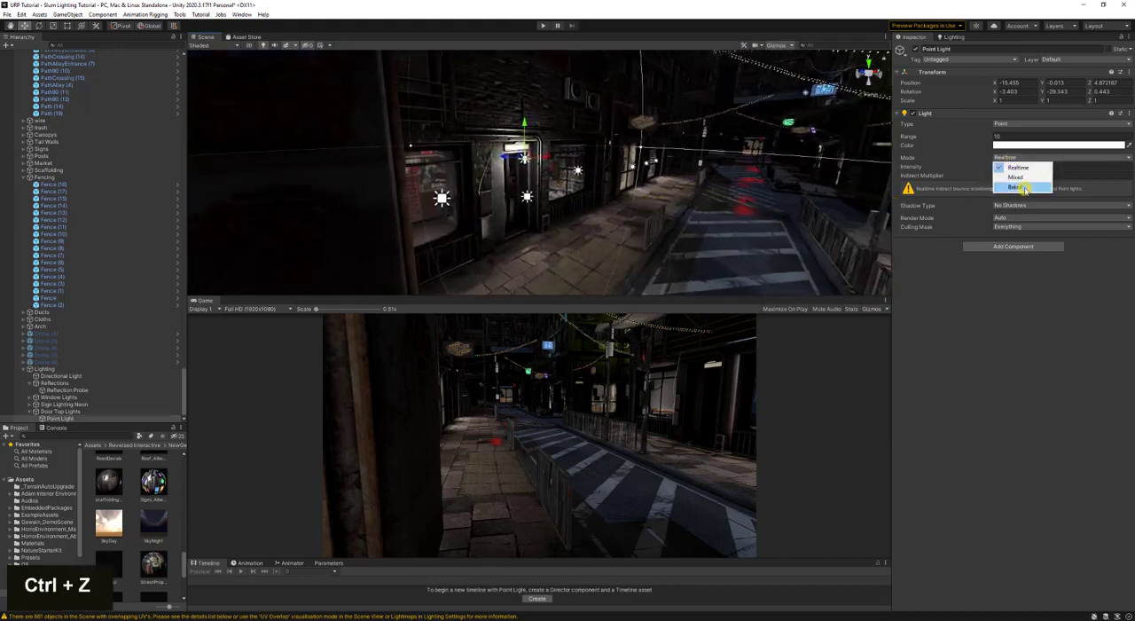
left_click(1025, 189)
key("d")
right_click_drag(554, 147, 451, 164)
left_click_drag(444, 153, 447, 151)
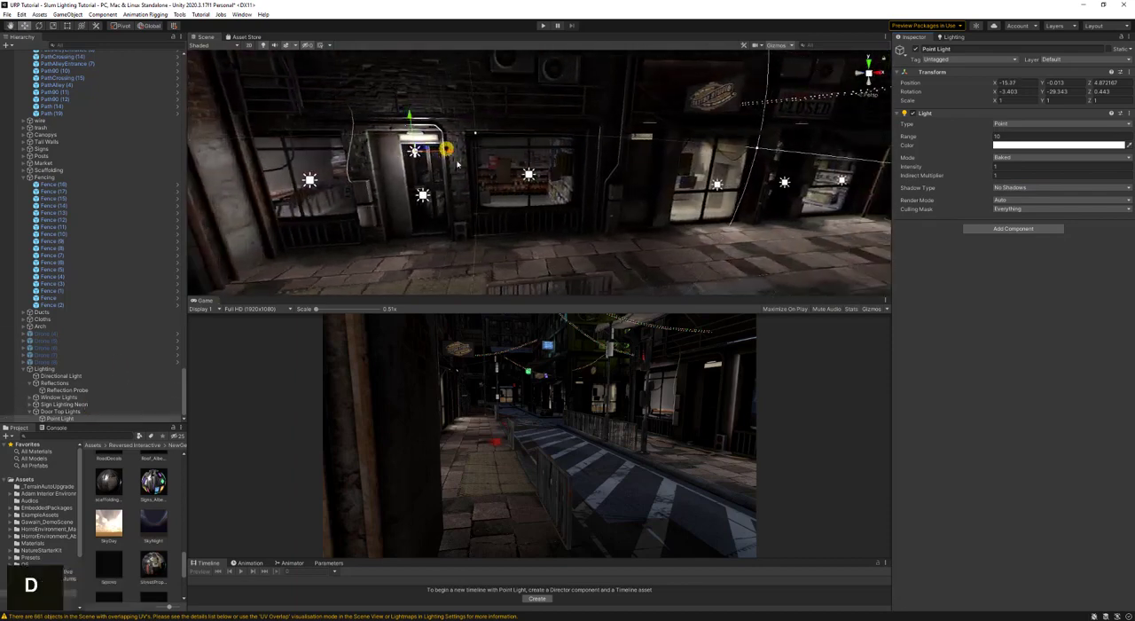
- Duplicate the doorway point light and place the copy above the next door, at about X -9.03, Y 0.48
key("a")
right_click_drag(449, 152, 493, 167)
left_click(413, 183)
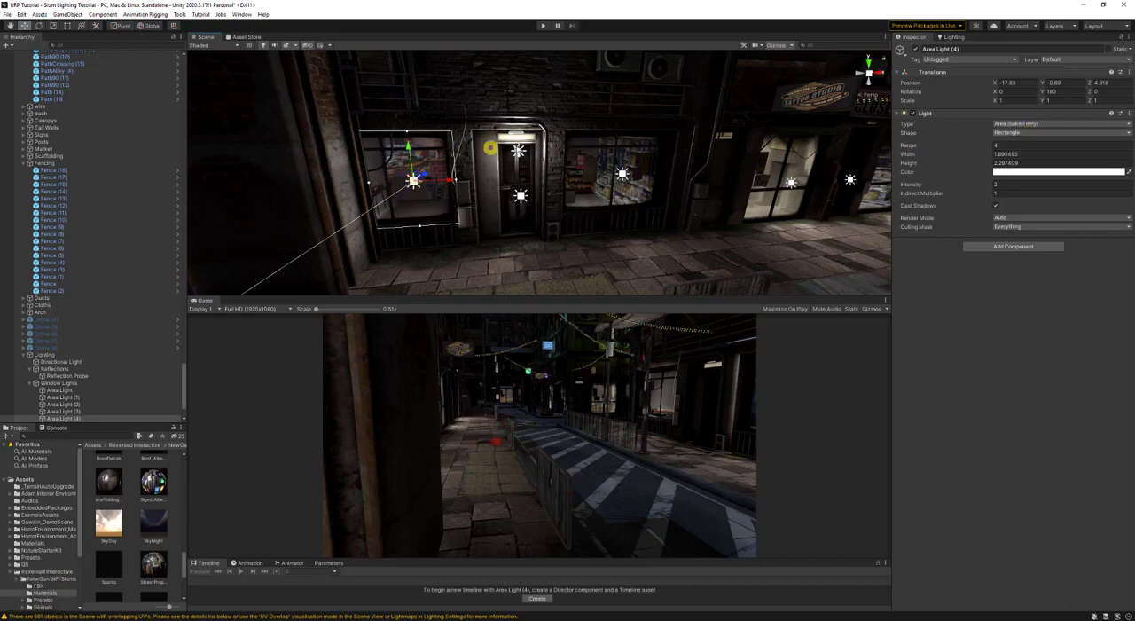
left_click(520, 150)
key("d")
right_click_drag(558, 200, 532, 197)
key("ctrl+d")
left_click_drag(345, 154, 602, 171)
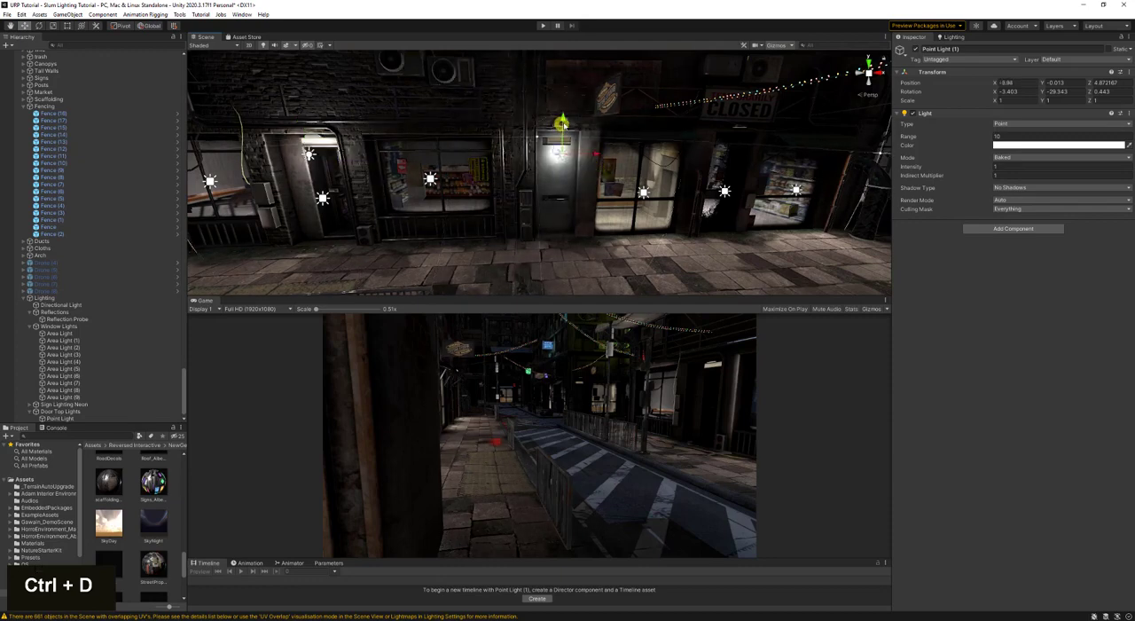
left_click_drag(561, 122, 565, 104)
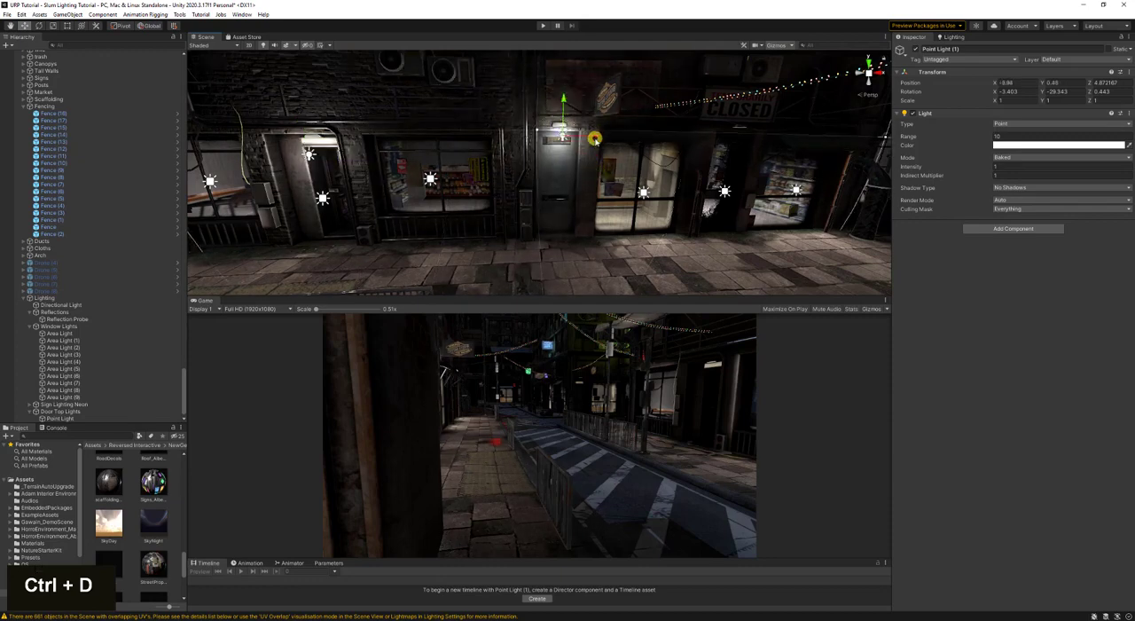
left_click_drag(595, 139, 594, 139)
- Reposition the original doorway point light slightly higher under its lamp, at about 5.1 in Z
key("d")
right_click_drag(597, 162, 571, 169)
key("a")
key("a")
key("a")
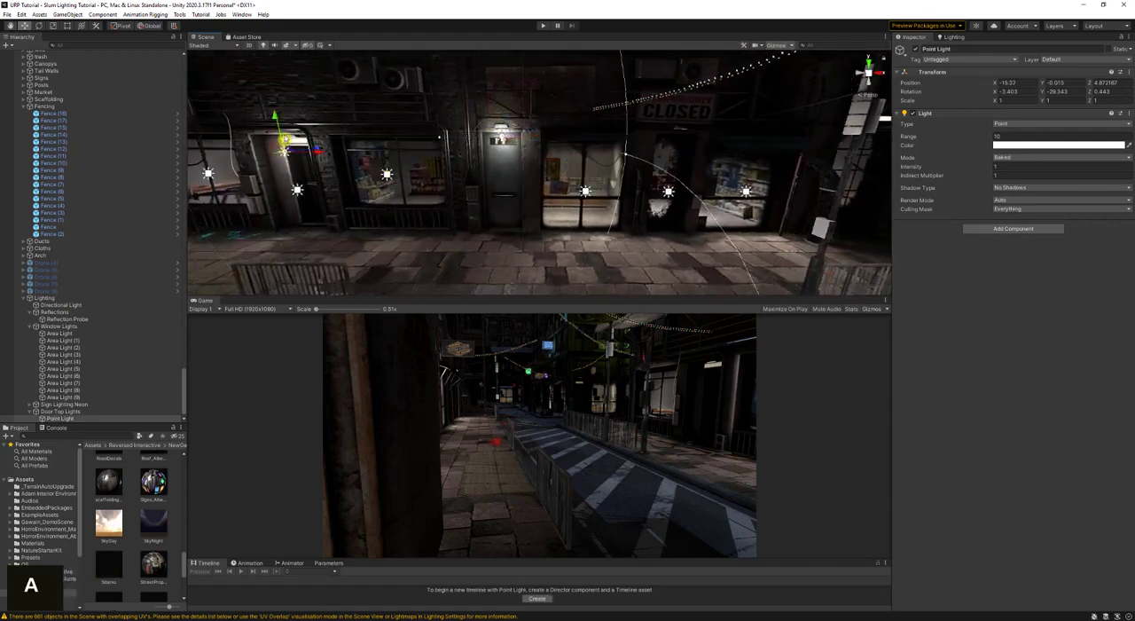
double_click(286, 152)
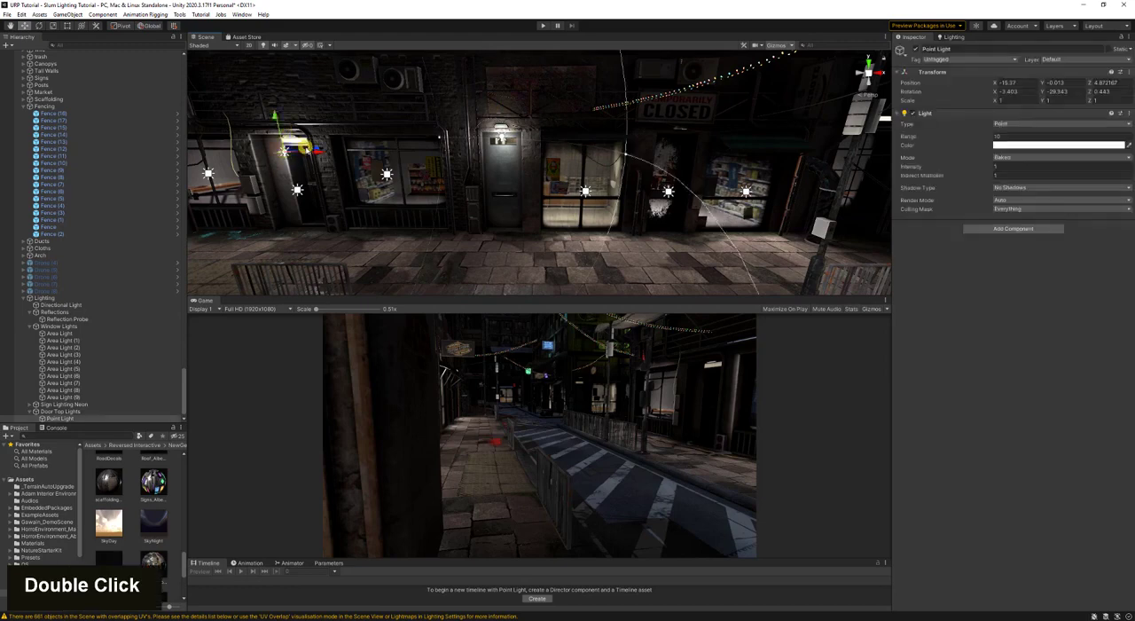
left_click(306, 150)
left_click(284, 153)
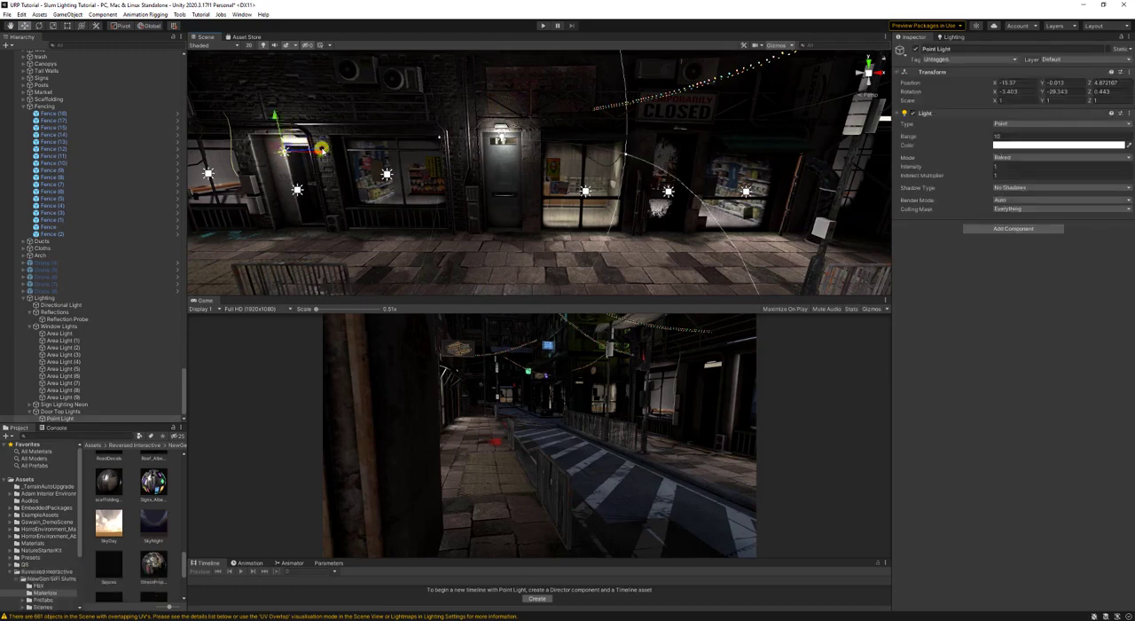
mouse_move(318, 146)
left_mouse_down()
mouse_move(285, 120)
mouse_move(324, 145)
left_mouse_up()
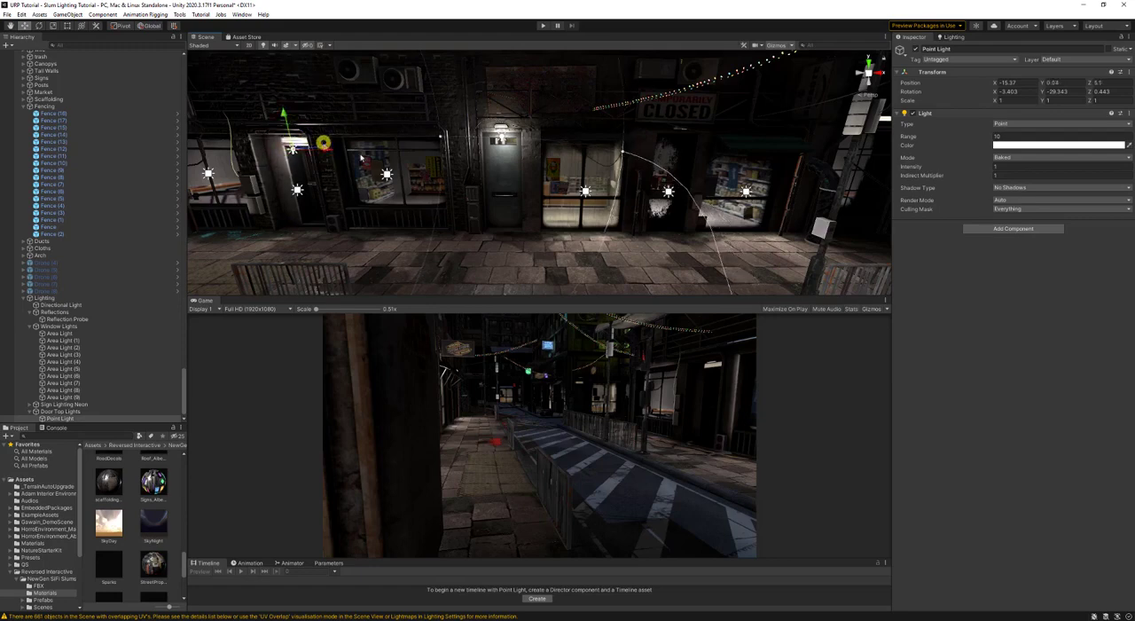
- Duplicate the second door's point light and move the copy above the third door, at about X -3.8
left_click(502, 137)
key("d")
right_click_drag(503, 142, 509, 165)
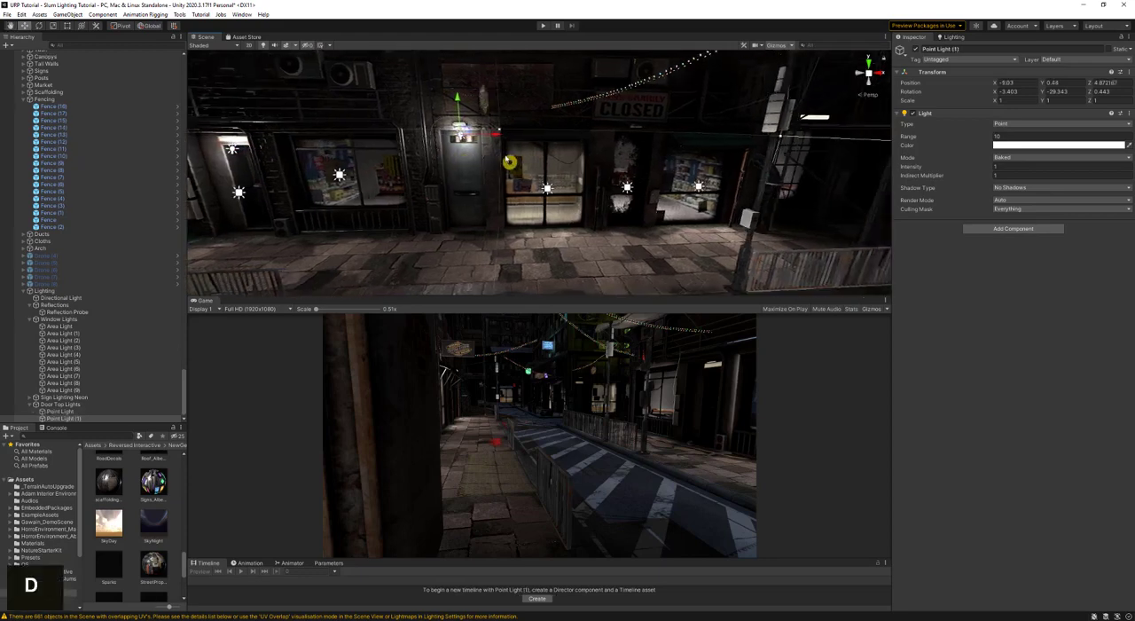
key("ctrl+d")
left_click_drag(495, 133, 670, 147)
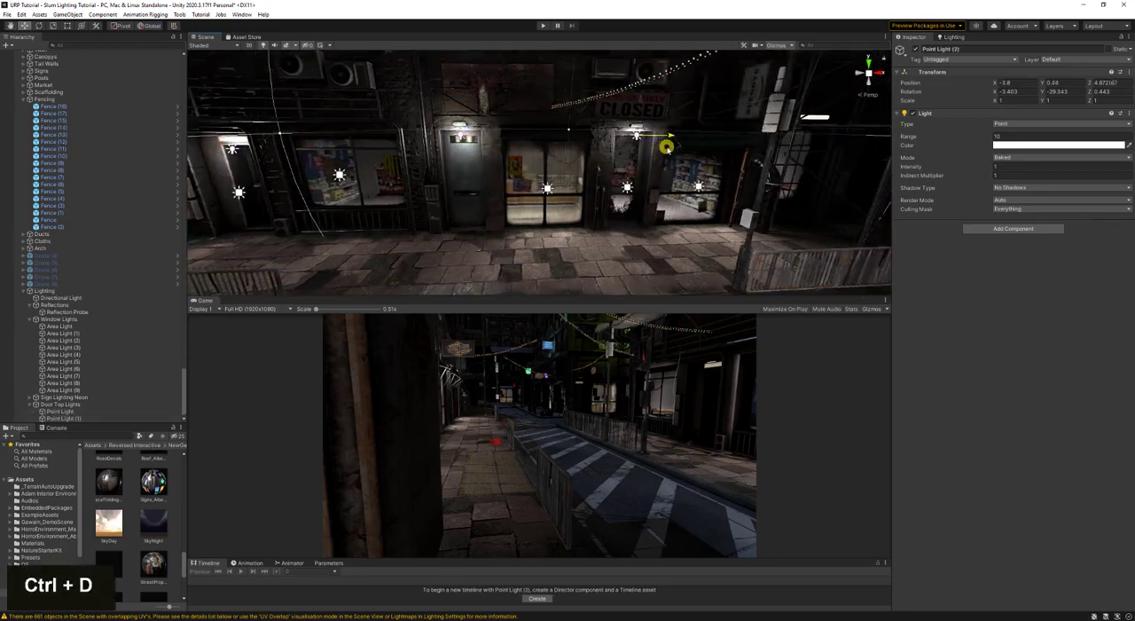
- Duplicate the third door's light and move the copy into the recessed doorway behind the scaffolding, at about X 5.69, Z 6.93
key("d")
right_click_drag(657, 155, 654, 151)
key("ctrl+d")
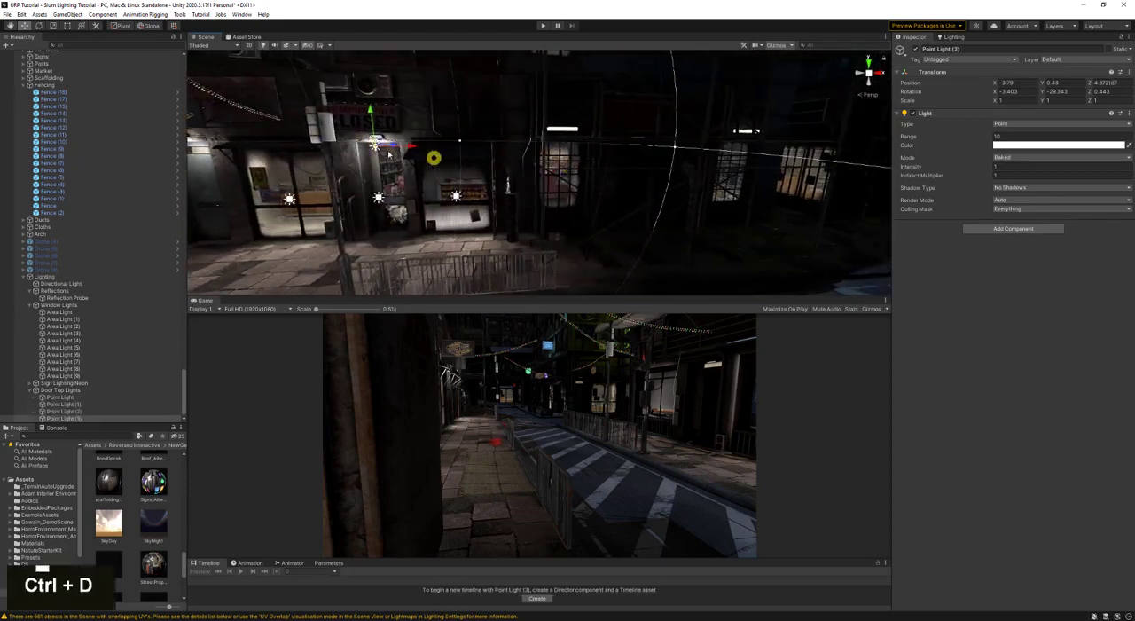
left_click_drag(413, 142, 665, 165)
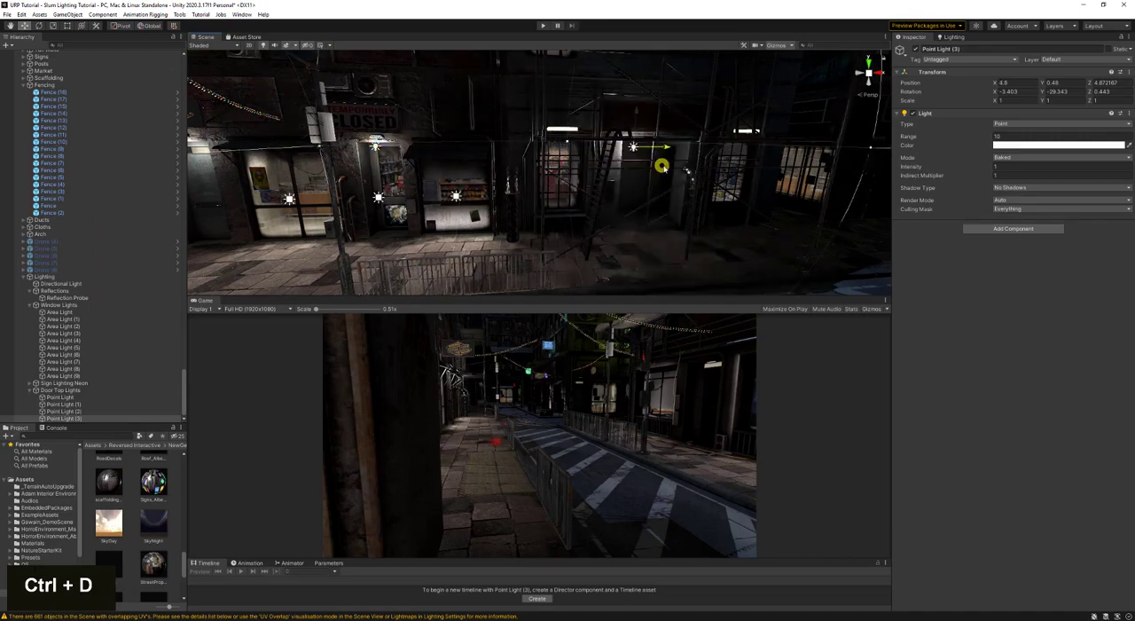
key("w")
key("d")
right_click_drag(632, 181, 523, 169)
key("a")
left_click_drag(485, 126, 535, 140)
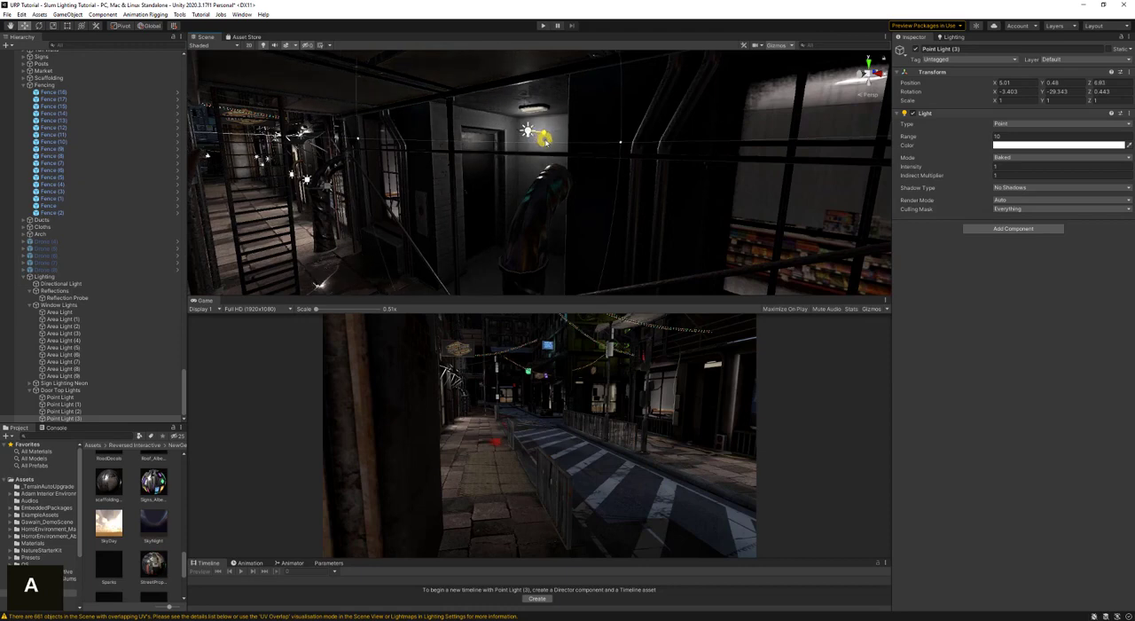
right_click_drag(543, 137, 721, 35)
- Align the recessed doorway's point light with a close view beneath its ceiling lamp
key("s")
key("a")
key("w")
key("w")
key("w")
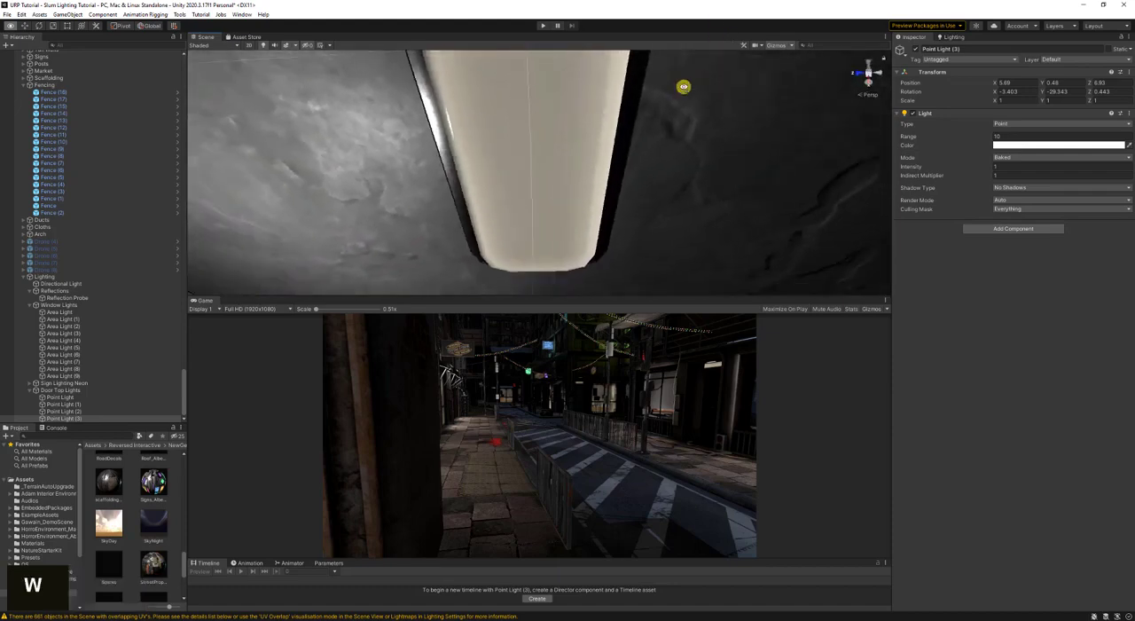
key("w")
right_click_drag(683, 86, 502, 256)
key("s")
key("ctrl+shift+f")
key("s")
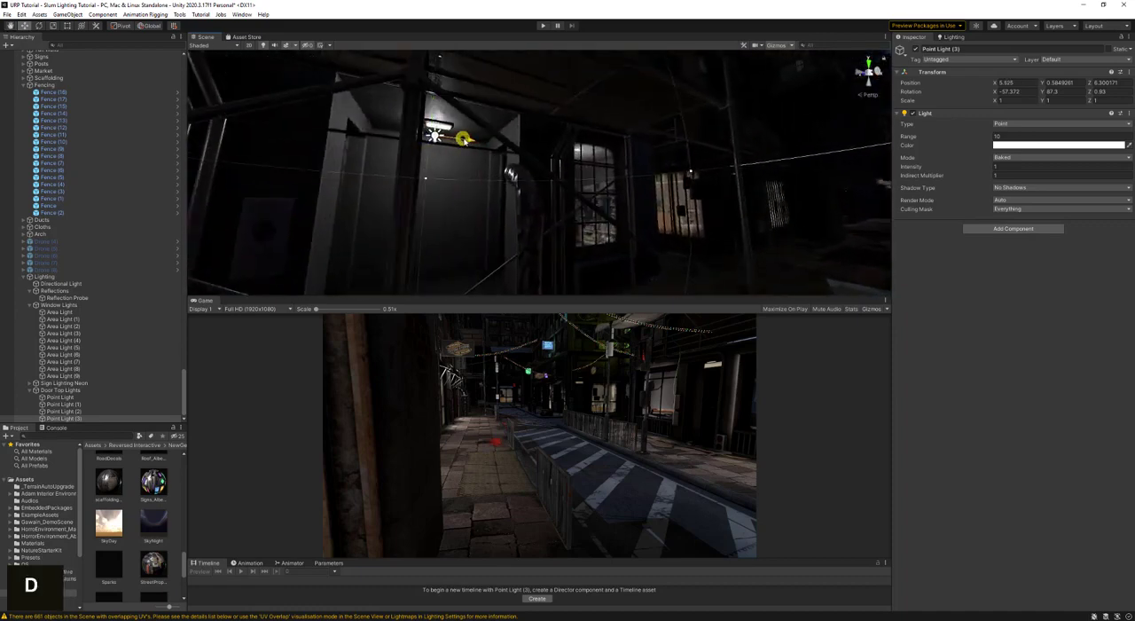
- Duplicate the light, align the copy with the view at the door under the Temporarily Closed sign, and adjust it to about -4.58 in Z
right_click_drag(655, 213, 703, 137)
key("d")
key("ctrl+d")
key("w")
key("a")
key("w")
key("w")
key("w")
key("s")
key("ctrl+shift+f")
key("d")
key("s")
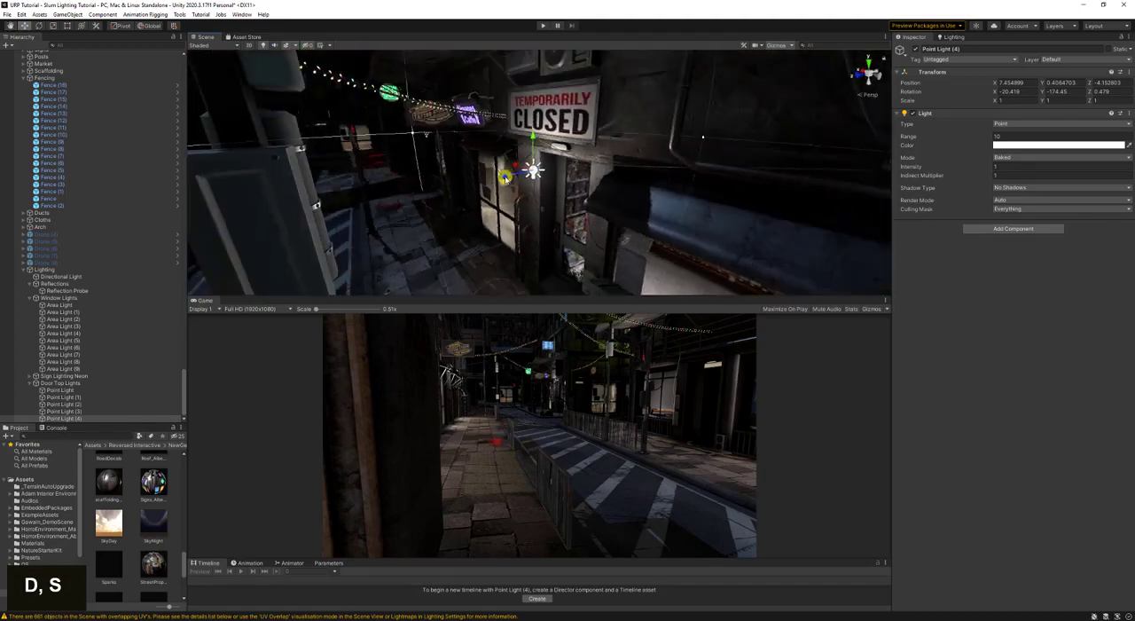
key("w")
right_click_drag(526, 176, 661, 173)
- Duplicate the Temporarily Closed door's light and move the copy past Simones Caffe to the next door lamp
key("ctrl+d")
key("s")
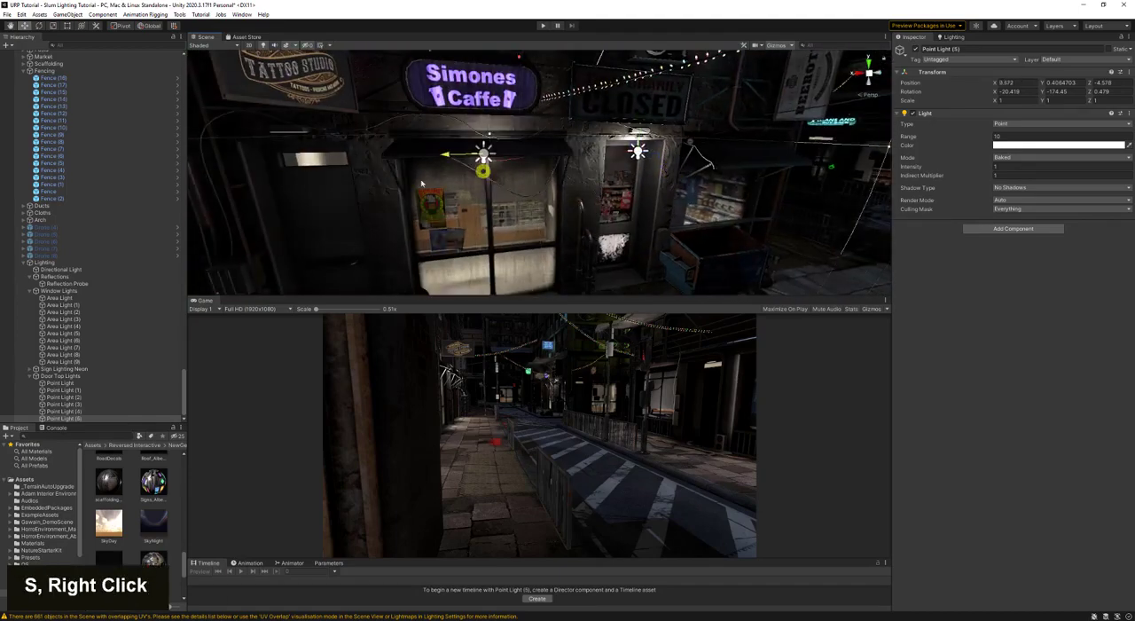
key("a")
right_click_drag(318, 212, 464, 168)
- Duplicate the light beside Simones Caffe and move the copy along the wall to the following doorway, at about X 17.82
key("ctrl+d")
left_click_drag(687, 167, 360, 209)
key("ctrl+z")
left_click_drag(685, 167, 346, 211)
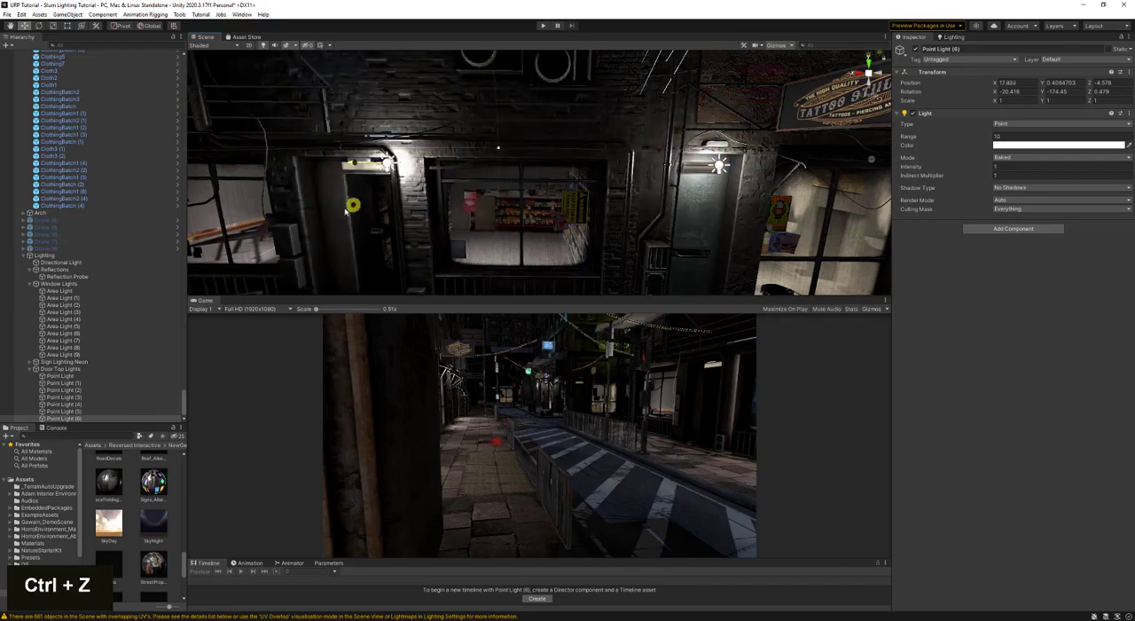
- Fine-tune the newest door light's position to about X 18.91, Y 0.165, Z -4.71 and save the scene
key("w")
right_click_drag(322, 219, 428, 149)
key("d")
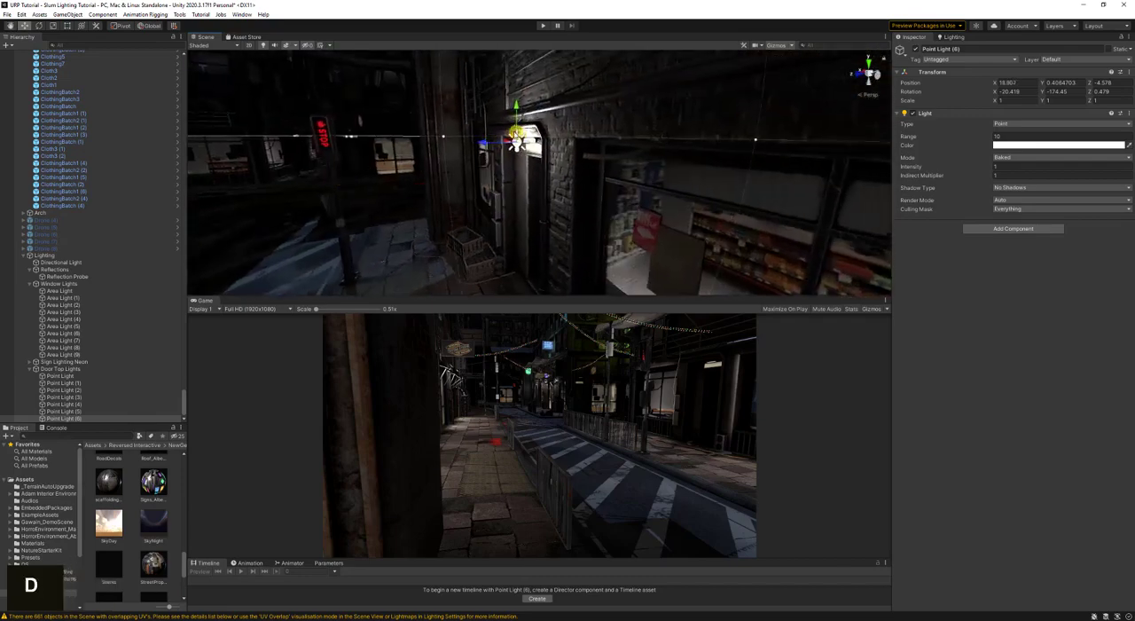
left_click_drag(515, 147, 524, 153)
key("a")
right_click_drag(524, 153, 609, 200)
key("s")
key("ctrl+s")
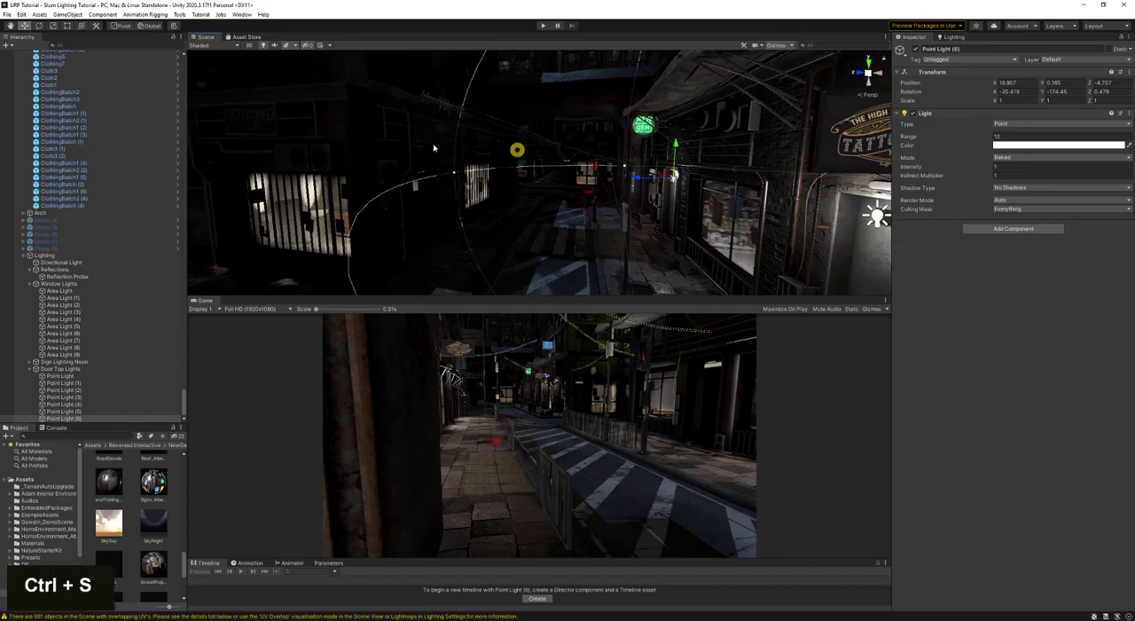
- Save the scene again after viewing the street and open the Lighting settings
right_click_drag(434, 148, 484, 183)
key("w")
key("w")
key("d")
key("d")
key("a")
key("s")
key("ctrl+s")
left_click(949, 38)
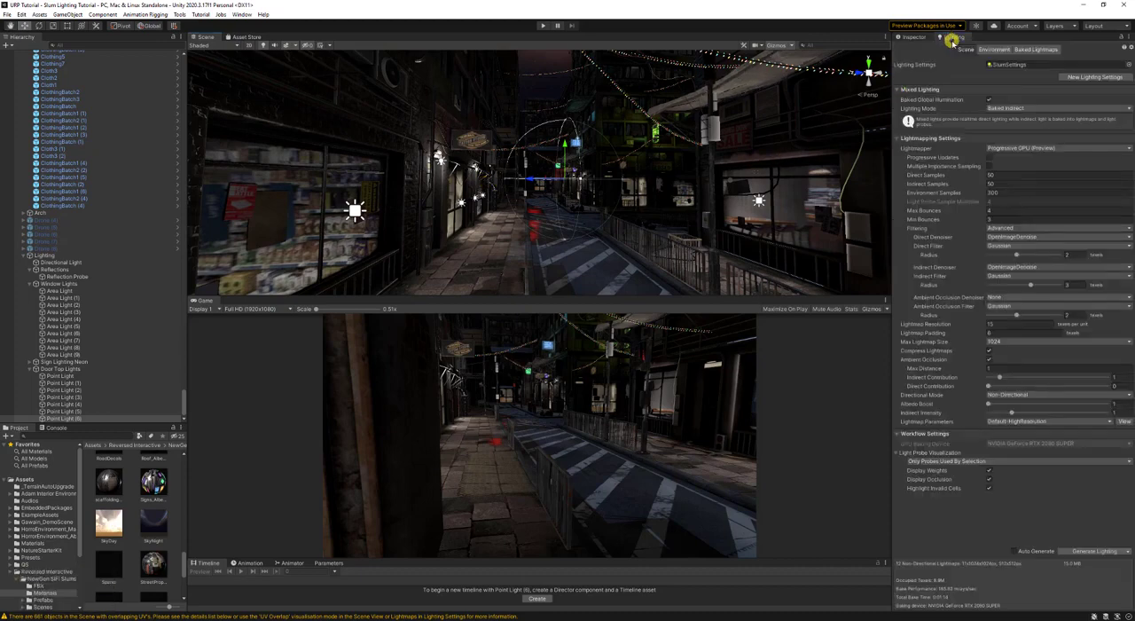
- Duplicate the last door light and place the copy above the black door beside the red STOP signal
right_click_drag(651, 218, 609, 213)
key("s")
key("w")
key("a")
key("s")
key("w")
key("d")
key("d")
key("s")
key("ctrl+d")
left_click_drag(309, 151, 646, 165)
key("a")
mouse_move(647, 165)
right_mouse_down()
mouse_move(649, 147)
mouse_move(729, 160)
mouse_move(650, 184)
right_mouse_up()
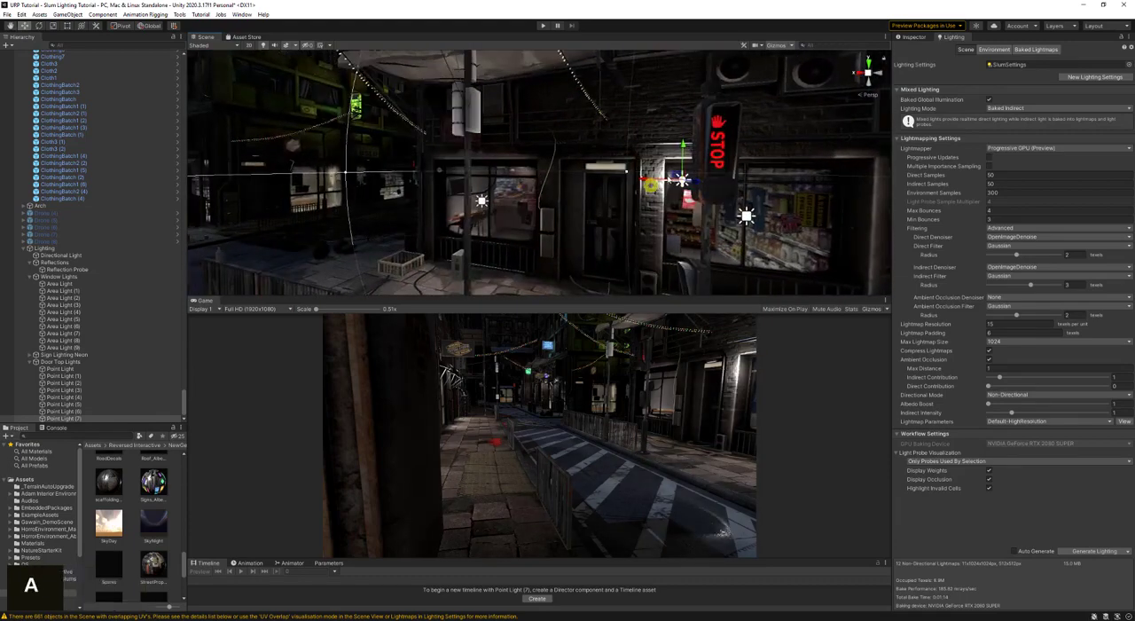
left_click_drag(677, 175, 603, 172)
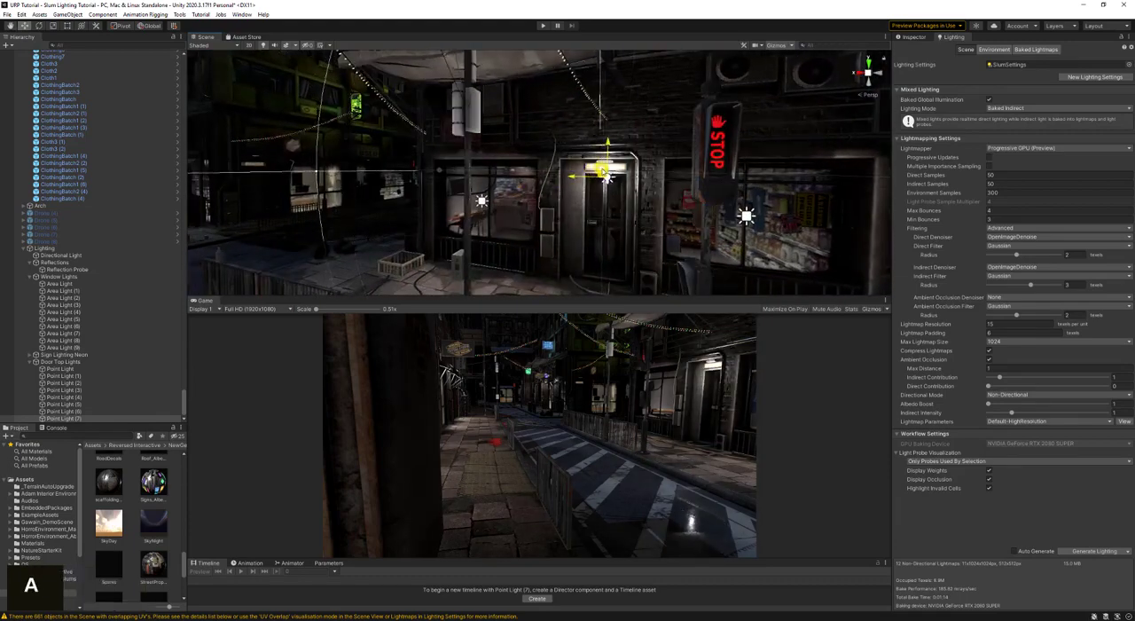
- Duplicate that door light and move the copy above the lit door on the far side of the arch
key("s")
mouse_move(603, 172)
right_mouse_down()
mouse_move(651, 195)
mouse_move(614, 190)
right_mouse_up()
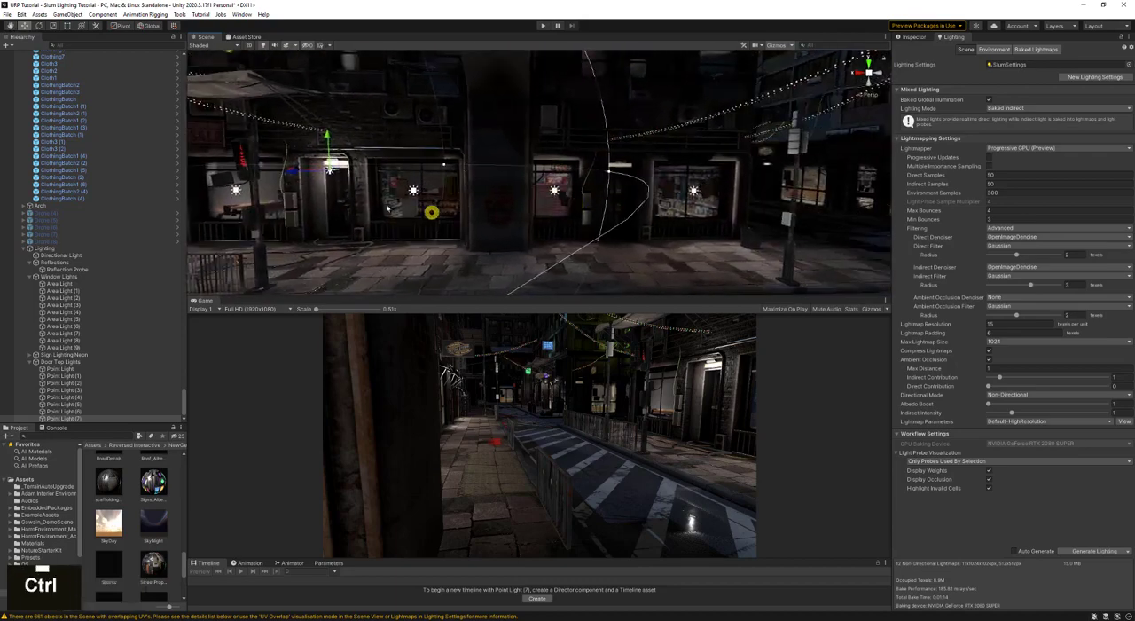
key("ctrl+d")
key("a")
right_click_drag(293, 176, 333, 173)
key("a")
left_click_drag(354, 173, 729, 180)
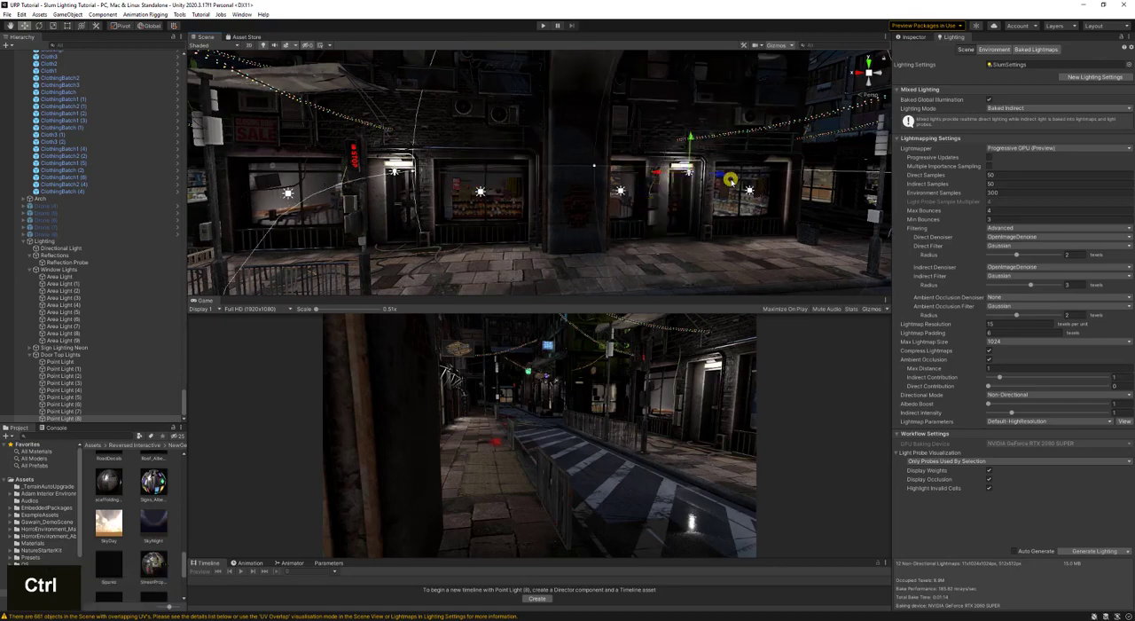
- Set the lightmap resolution to 20 and the maximum lightmap size to 2048, then save the scene
key("d")
right_click_drag(748, 161, 531, 148)
key("a")
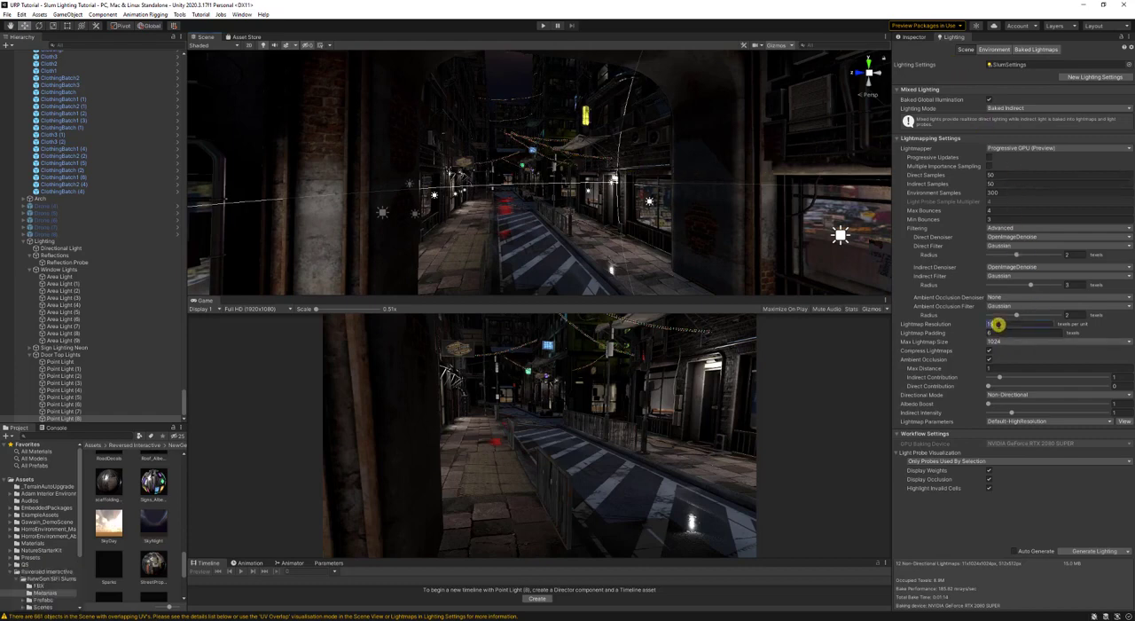
type("20")
left_click(1002, 341)
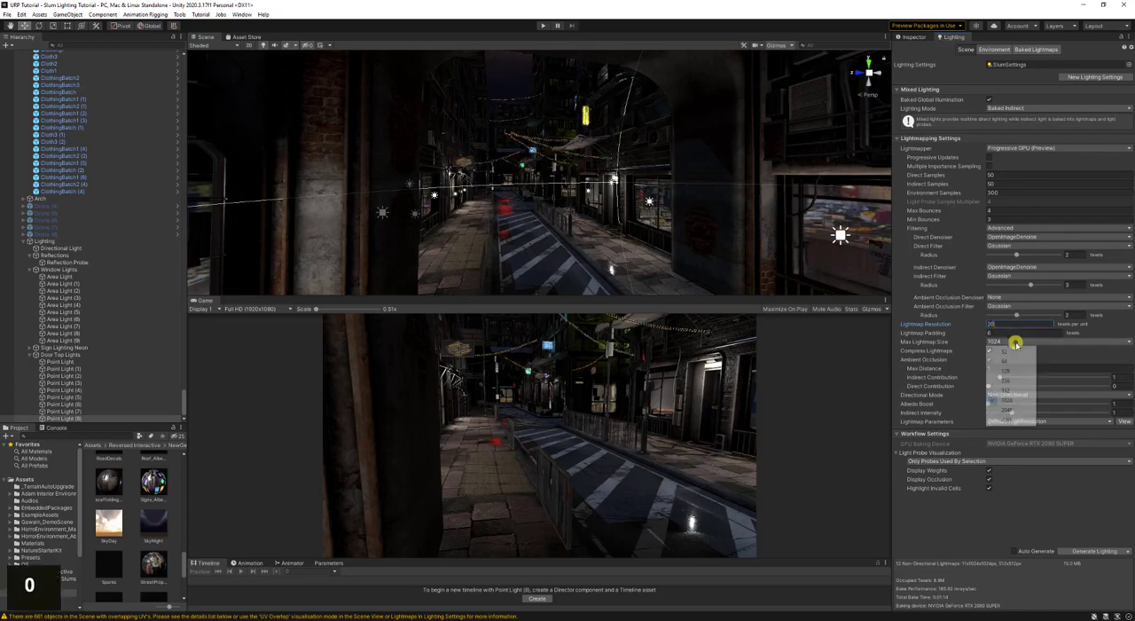
left_click(1011, 409)
key("ctrl+s")
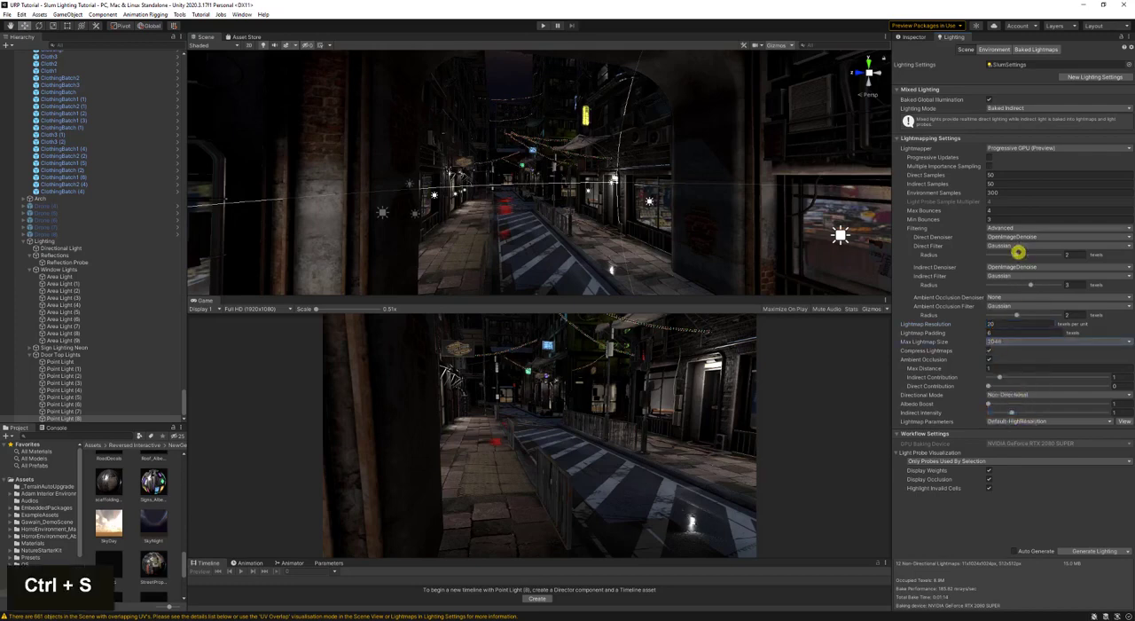
- Set the indirect and direct samples to 100, save the scene and generate the lighting
type("100")
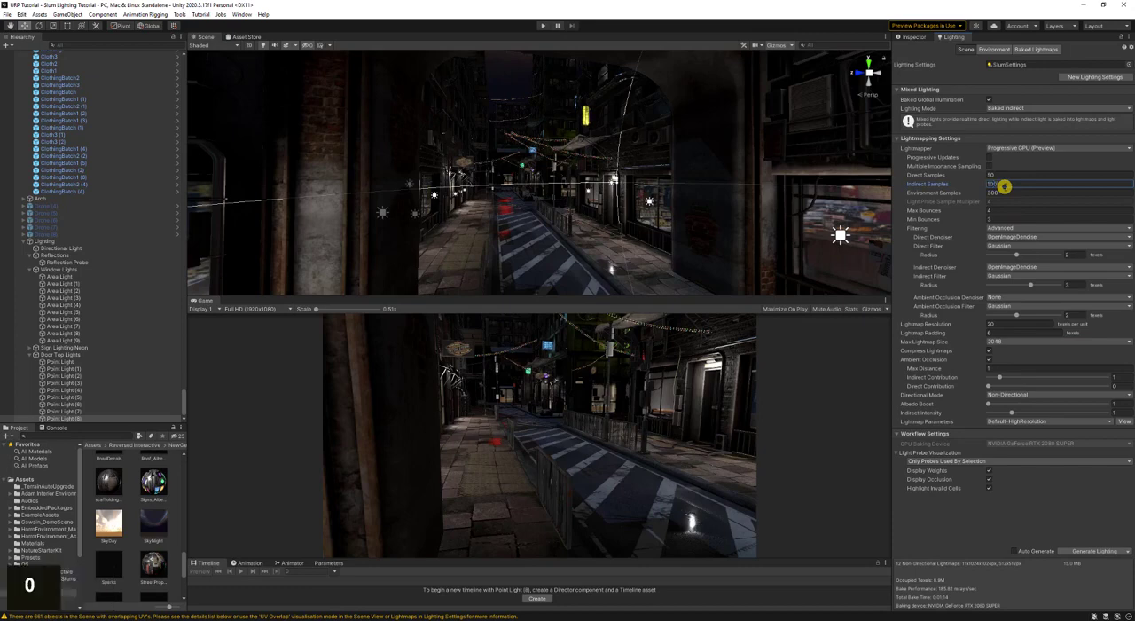
key("shift+Tab")
type("100")
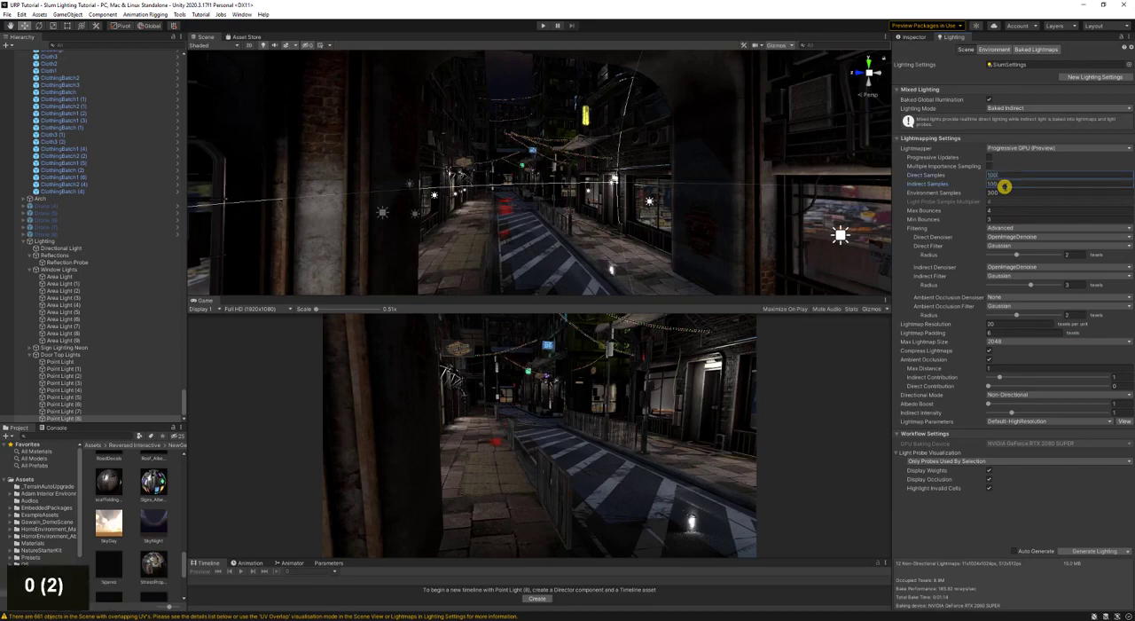
key("ctrl+s")
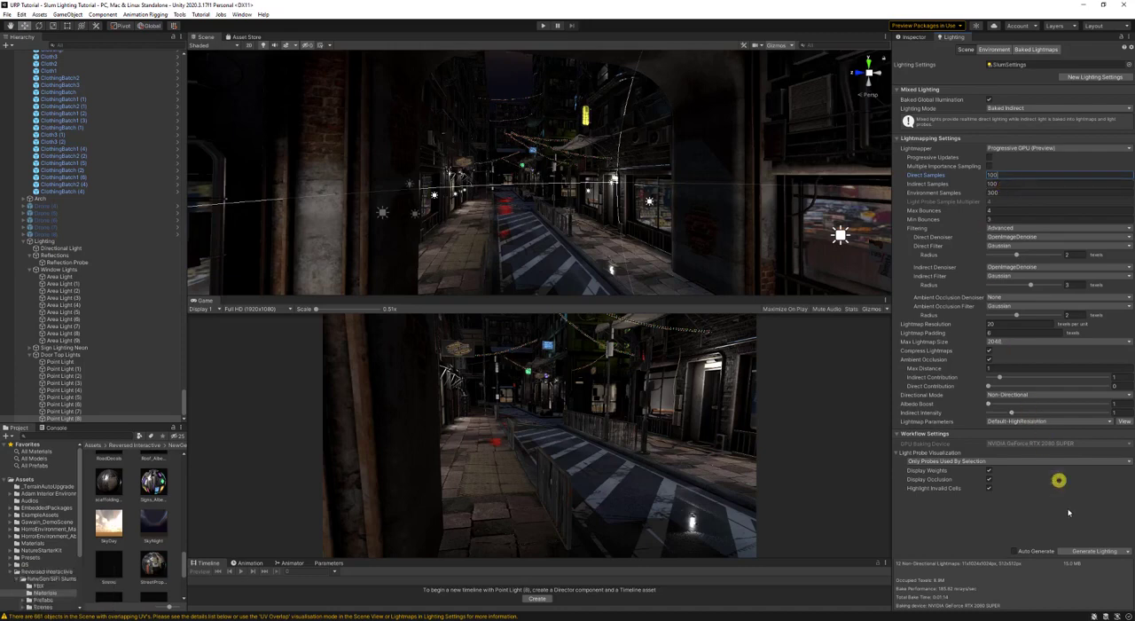
left_click(1086, 556)
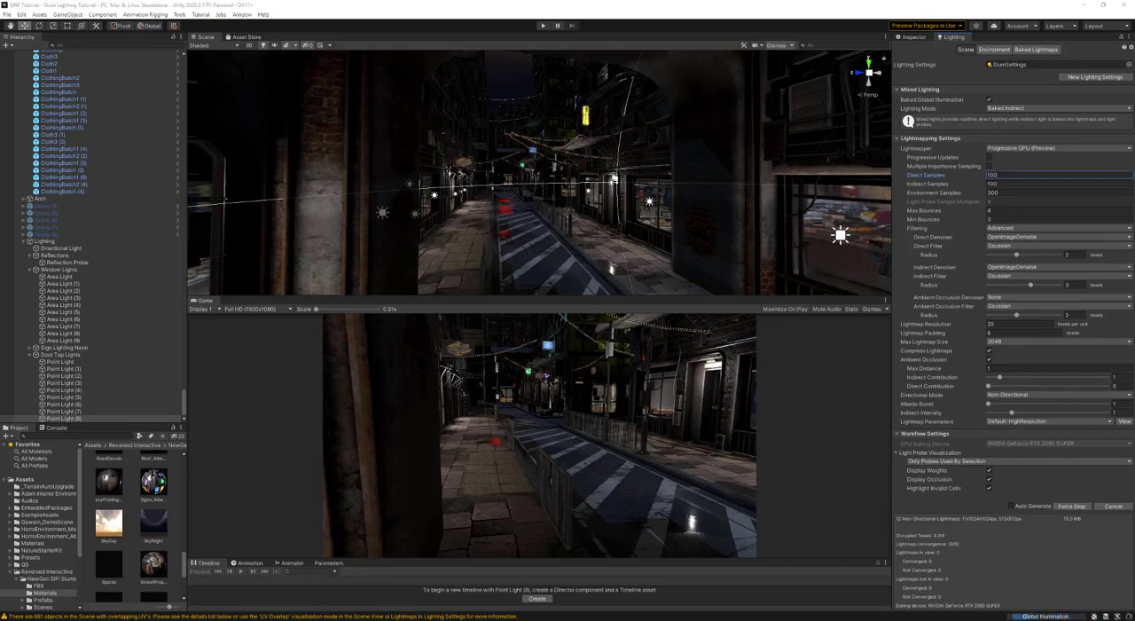
- Collapse the Door Top Lights, Window Lights and Reflections groups in the hierarchy
double_click(539, 507)
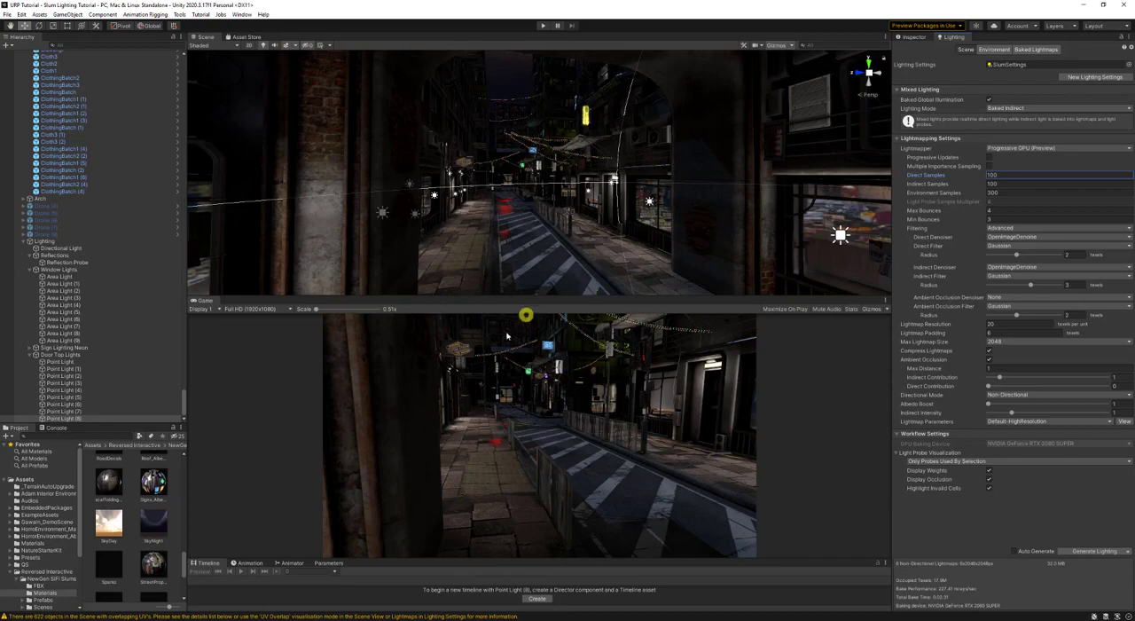
key("s")
right_click_drag(544, 189, 81, 322)
key("w")
left_click(53, 355)
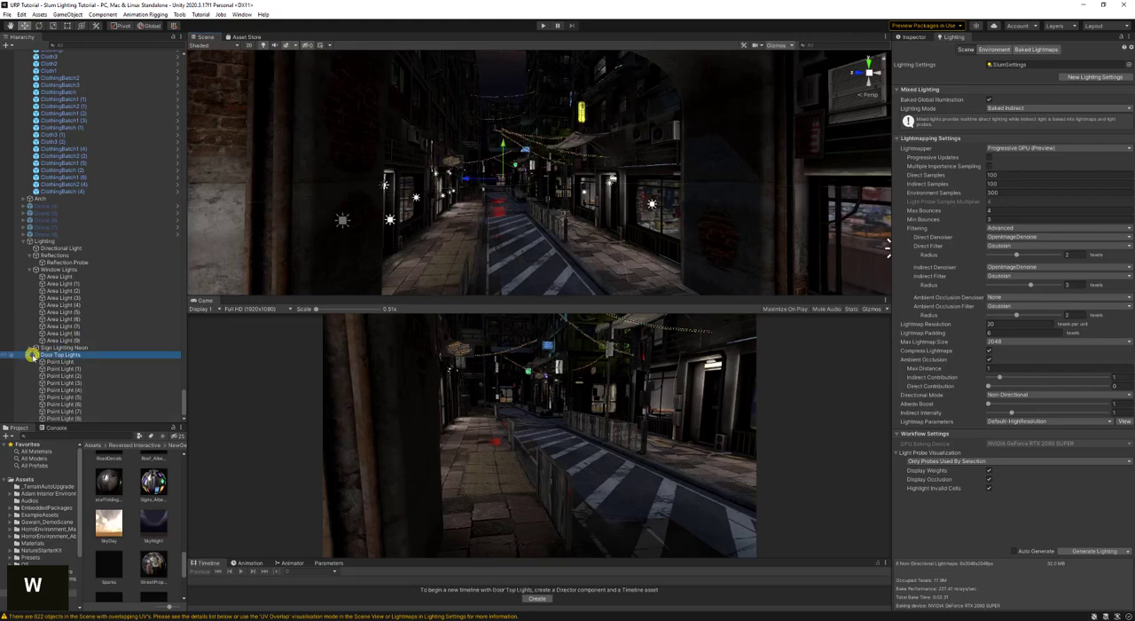
left_click(30, 355)
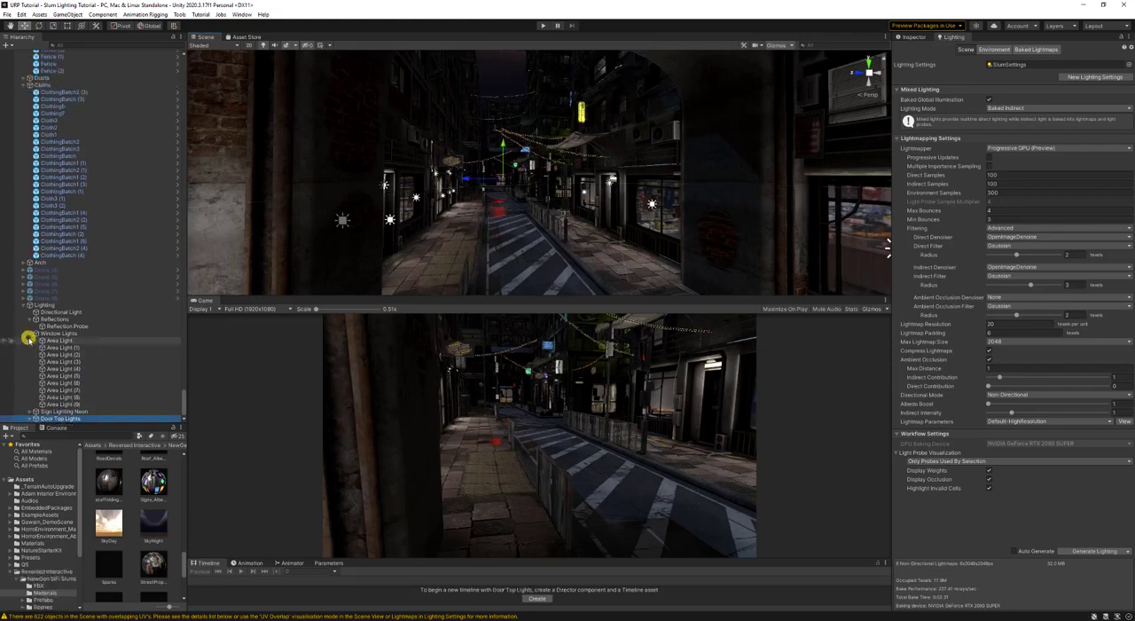
left_click(30, 334)
left_click(30, 390)
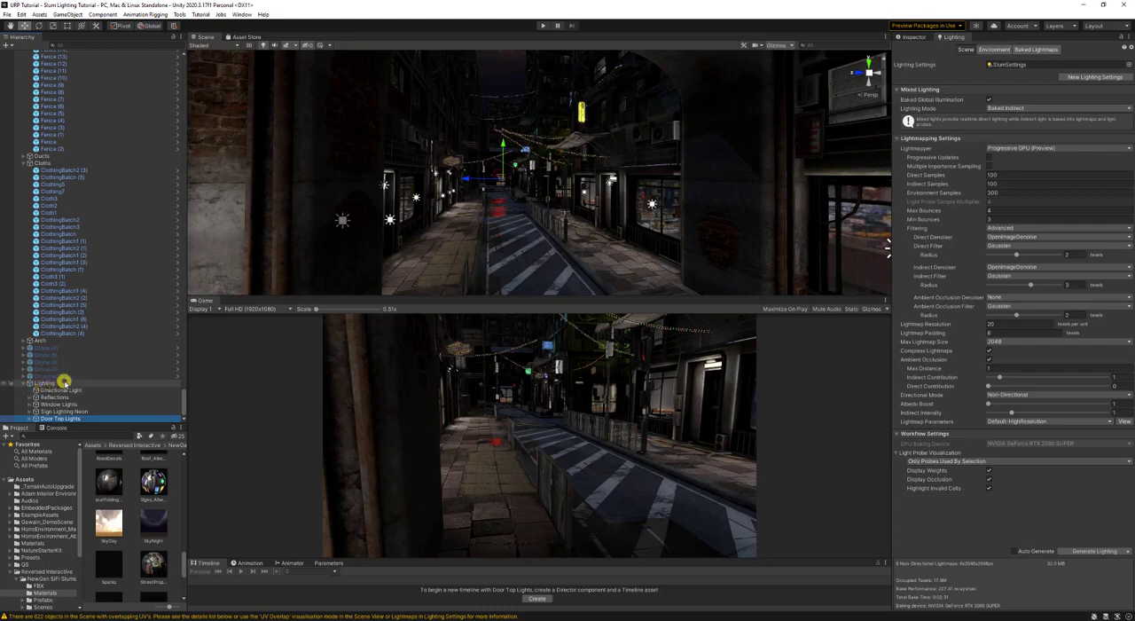
- Create an empty child object under Lighting and name it Traffic Lights
left_click(64, 382)
right_click(64, 382)
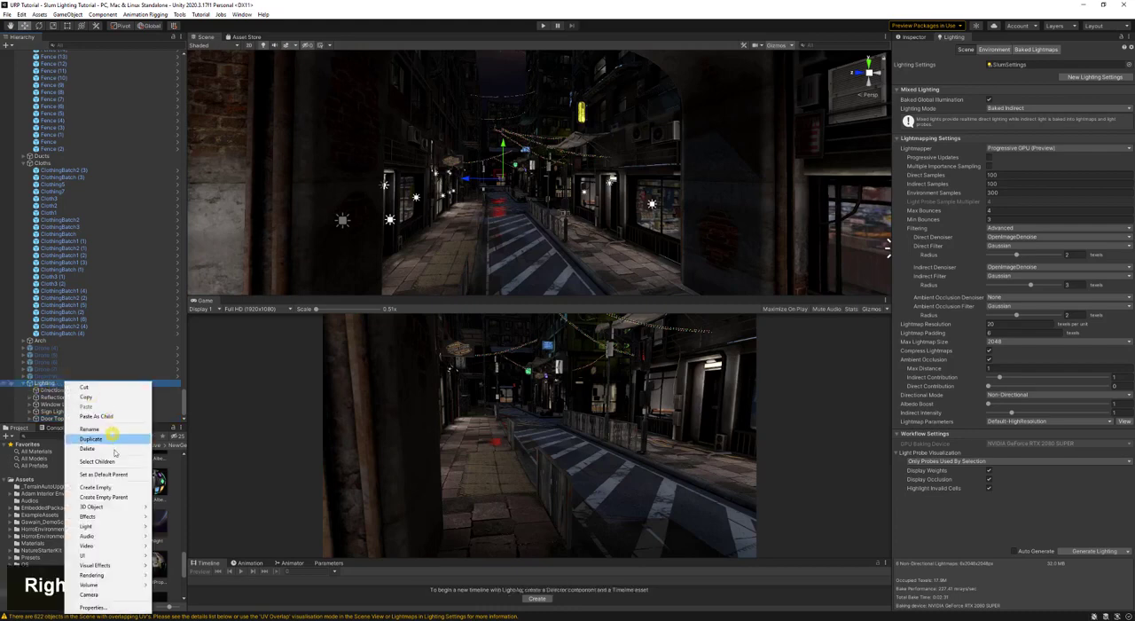
mouse_move(113, 530)
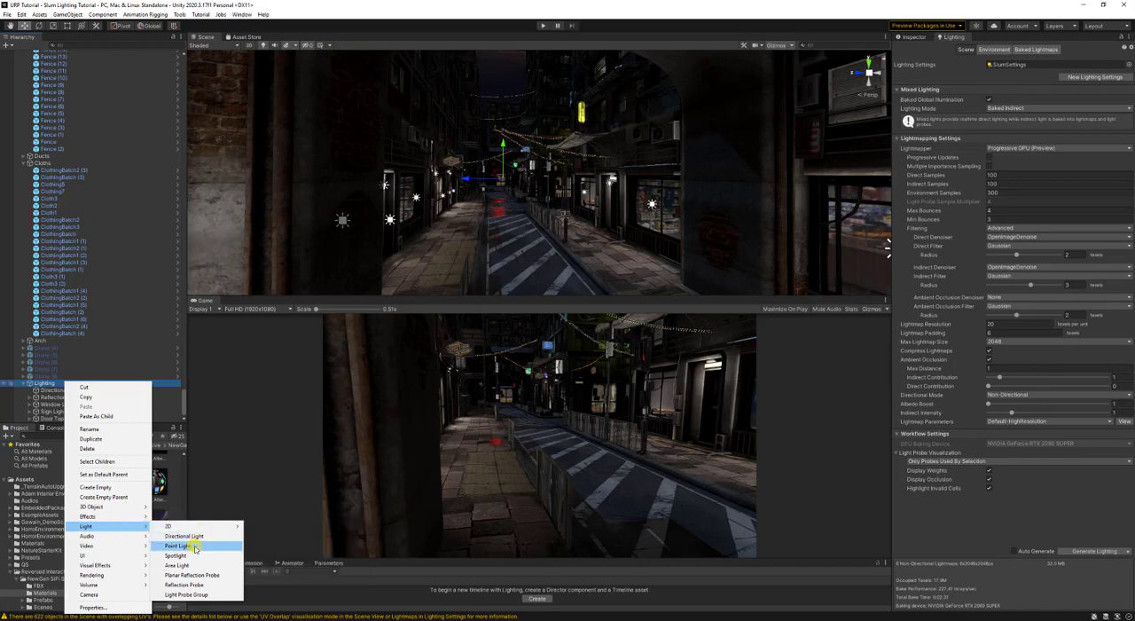
left_click(105, 487)
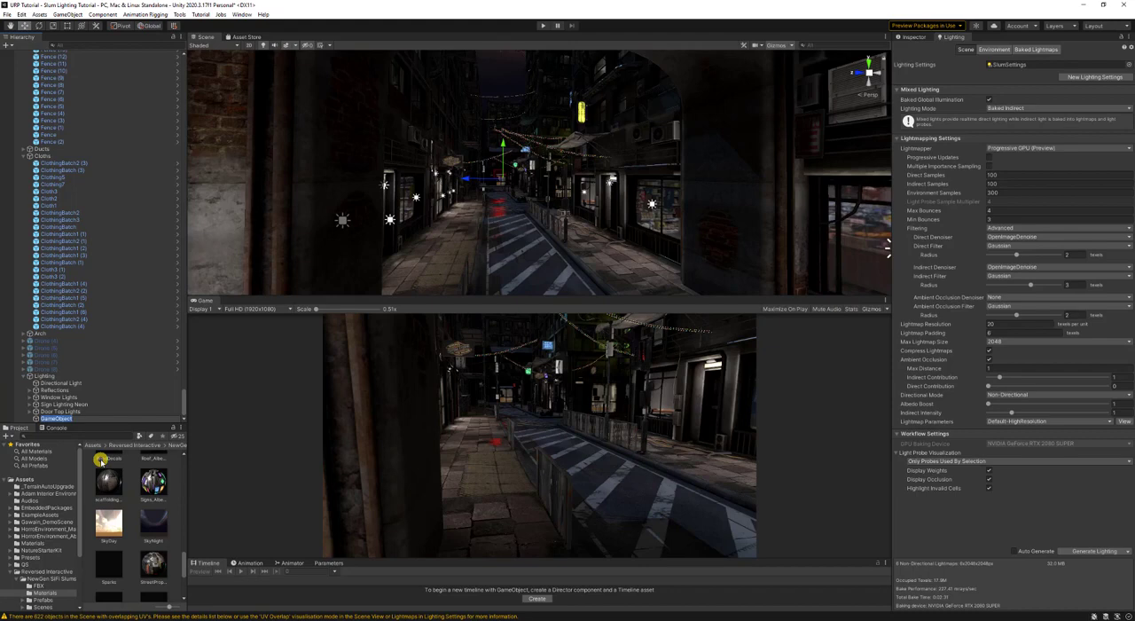
type("Traffic Ligh")
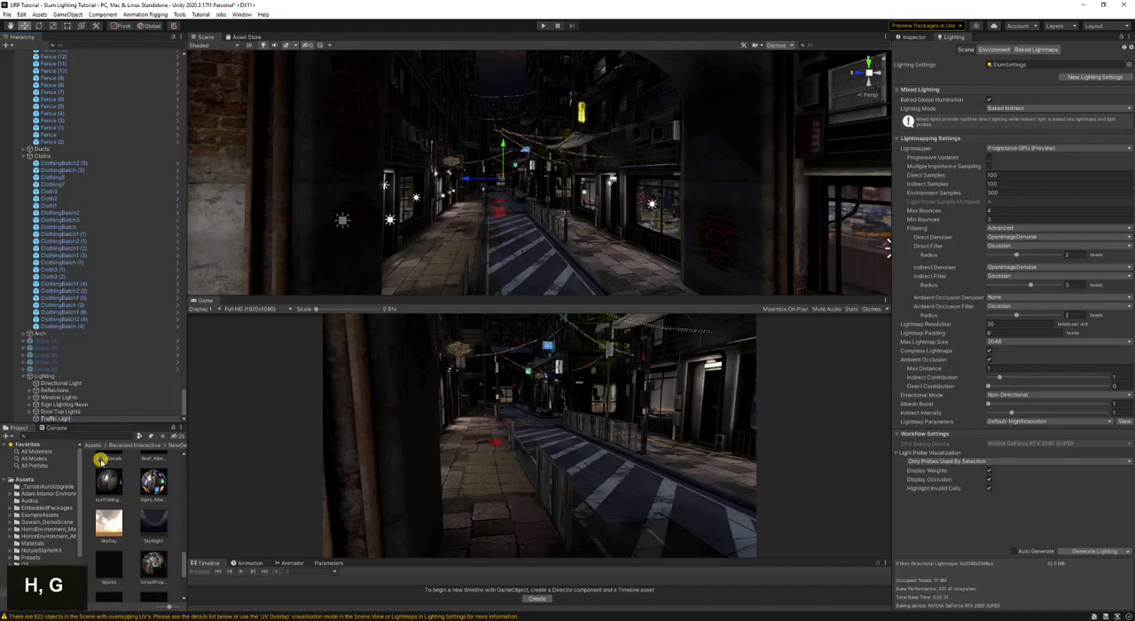
type("ts")
key("Return")
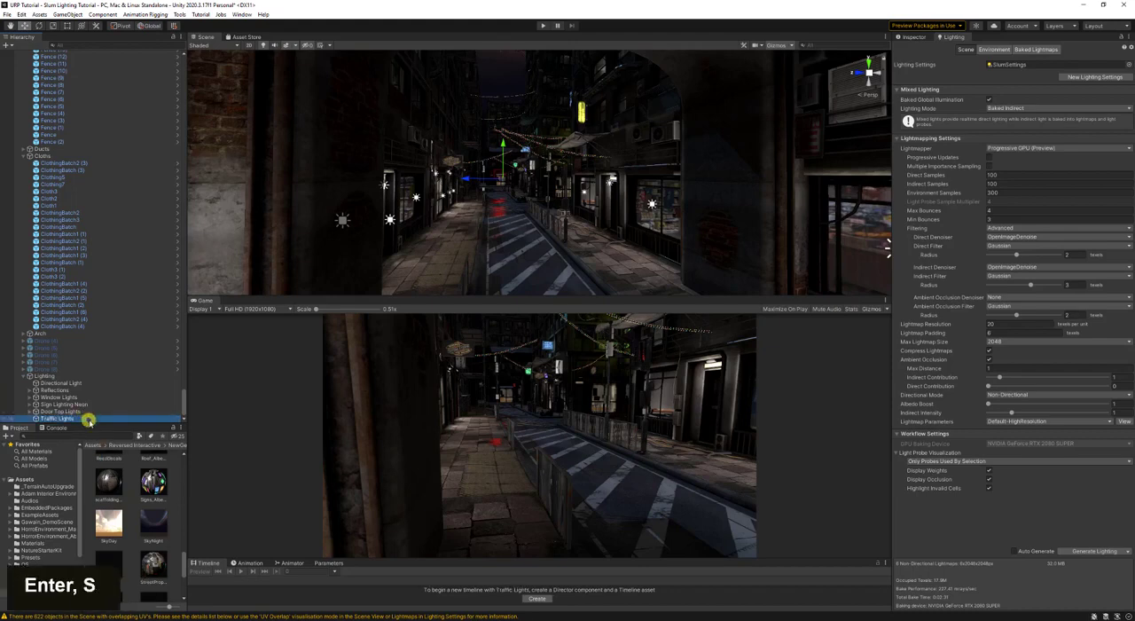
- Add a point light under Traffic Lights and align it with a close view of the red STOP signal near the CLOSING DOWN SALE sign
right_click(89, 417)
mouse_move(158, 339)
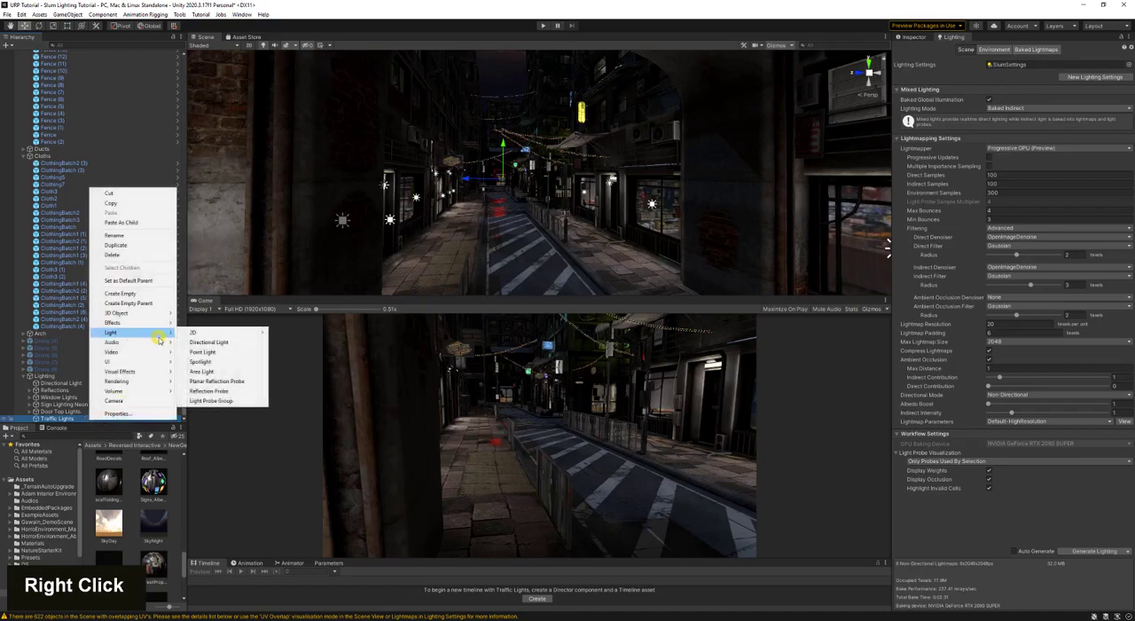
left_click(234, 353)
right_click_drag(497, 208, 938, 177)
key("w")
key("a")
key("w")
key("w")
key("w")
key("w")
key("s")
key("ctrl+shift+f")
key("d")
key("s")
- Colour the point light with red sampled from the STOP signal and move it to Y 0.7242 and Z -1.57
left_click(906, 37)
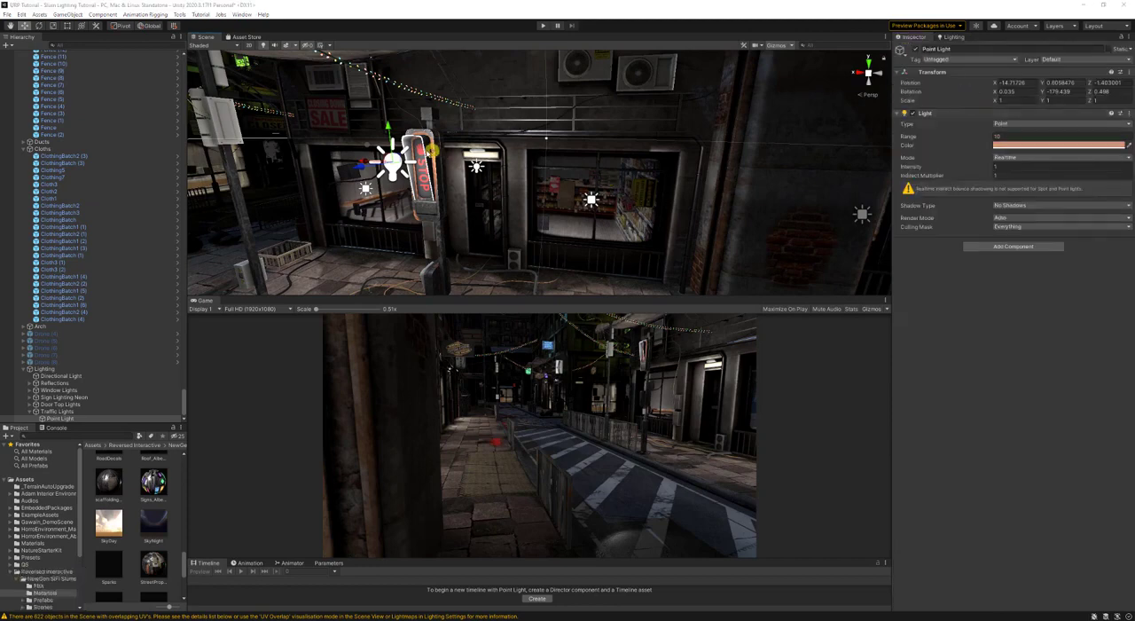
left_click(424, 153)
mouse_move(503, 173)
right_mouse_down()
mouse_move(536, 163)
mouse_move(523, 170)
mouse_move(539, 175)
mouse_move(523, 180)
right_mouse_up()
key("a")
key("w")
key("w")
key("d")
key("w")
key("a")
key("s")
key("d")
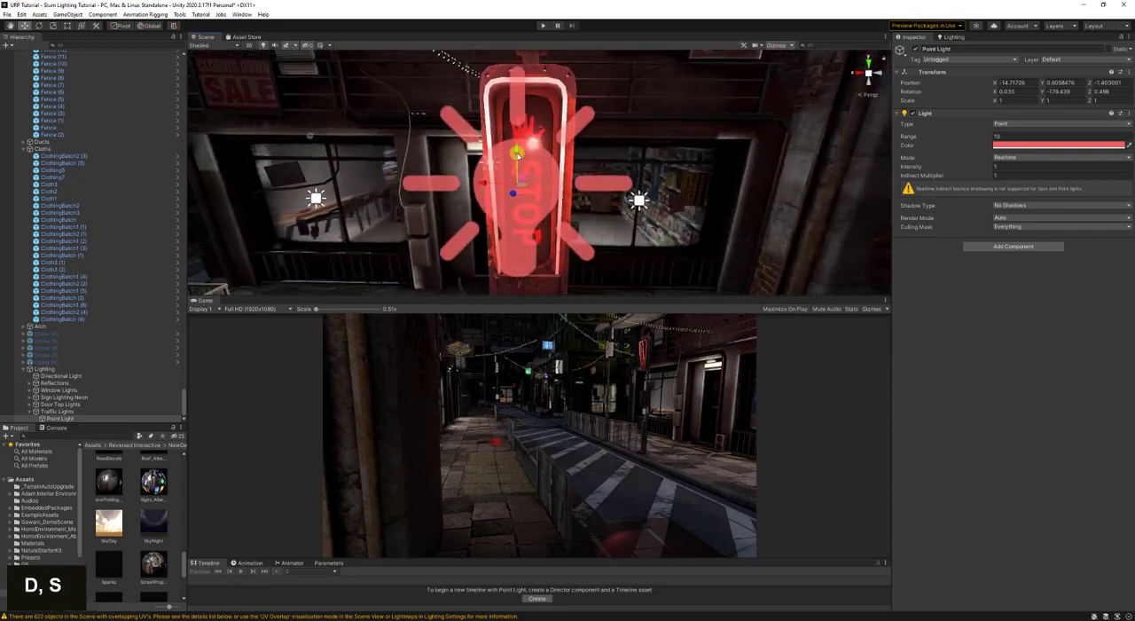
left_click_drag(518, 154, 515, 78)
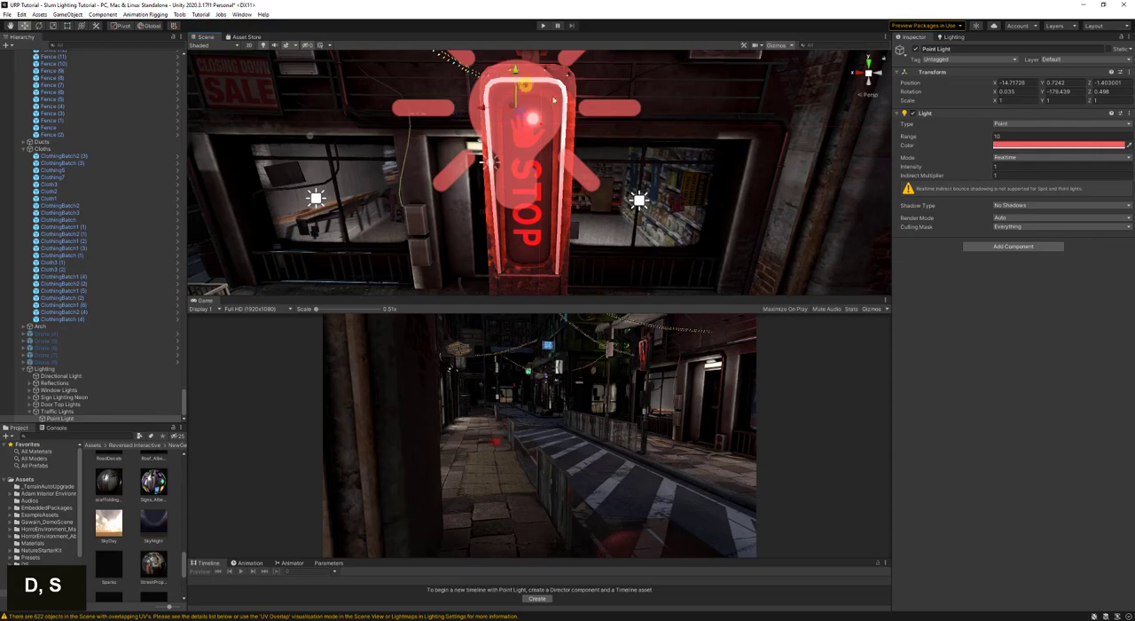
right_click_drag(554, 100, 621, 142)
key("d")
key("a")
key("d")
key("a")
- Set the red light's mode to Baked and reposition it in front of the STOP signal
left_click(998, 157)
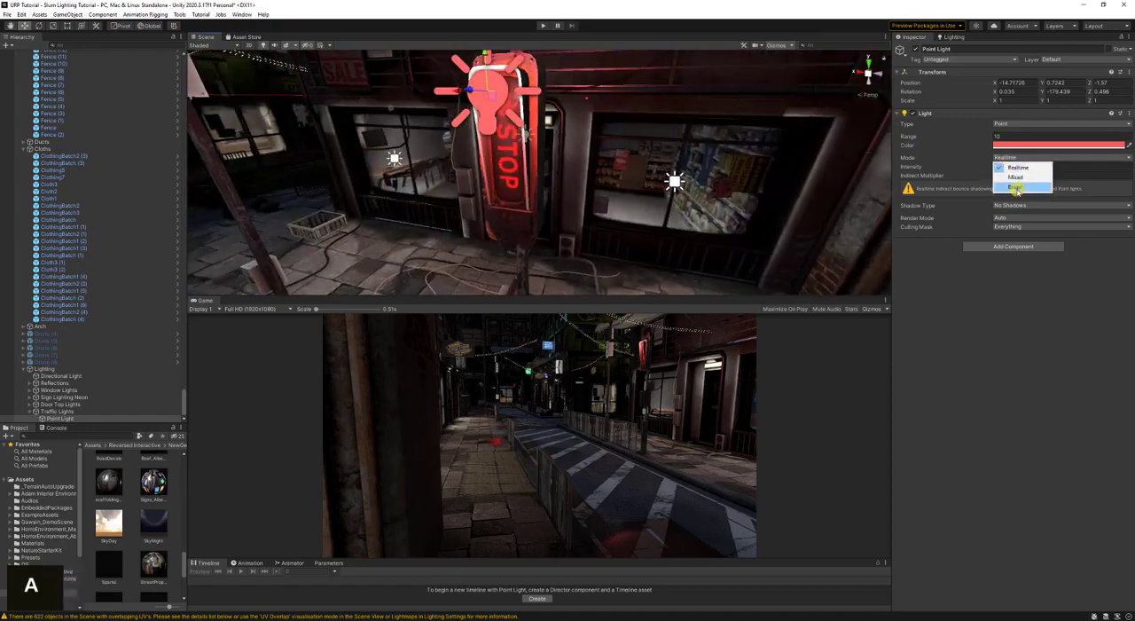
left_click(1016, 184)
key("s")
right_click_drag(634, 209, 503, 177)
key("d")
key("w")
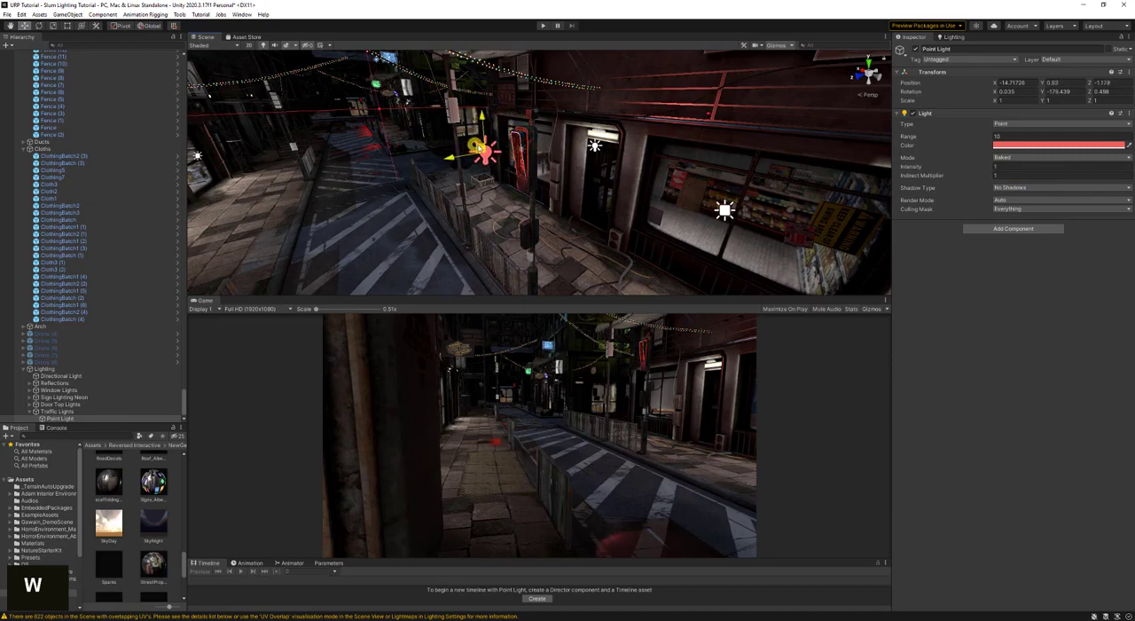
- Duplicate the red light and align the copy in front of the STOP signal beside the lit door near the oval shop sign
key("ctrl+d")
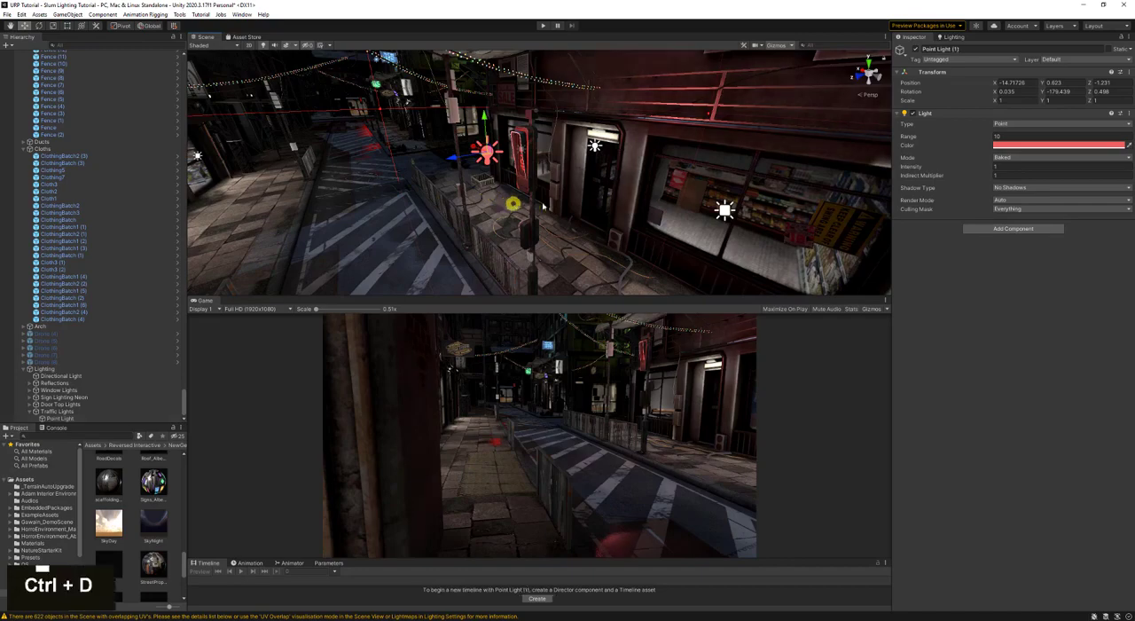
key("w")
right_click_drag(510, 206, 510, 206)
mouse_move(433, 151)
right_mouse_down()
mouse_move(502, 143)
mouse_move(432, 148)
mouse_move(451, 140)
mouse_move(441, 140)
right_mouse_up()
key("w")
key("w")
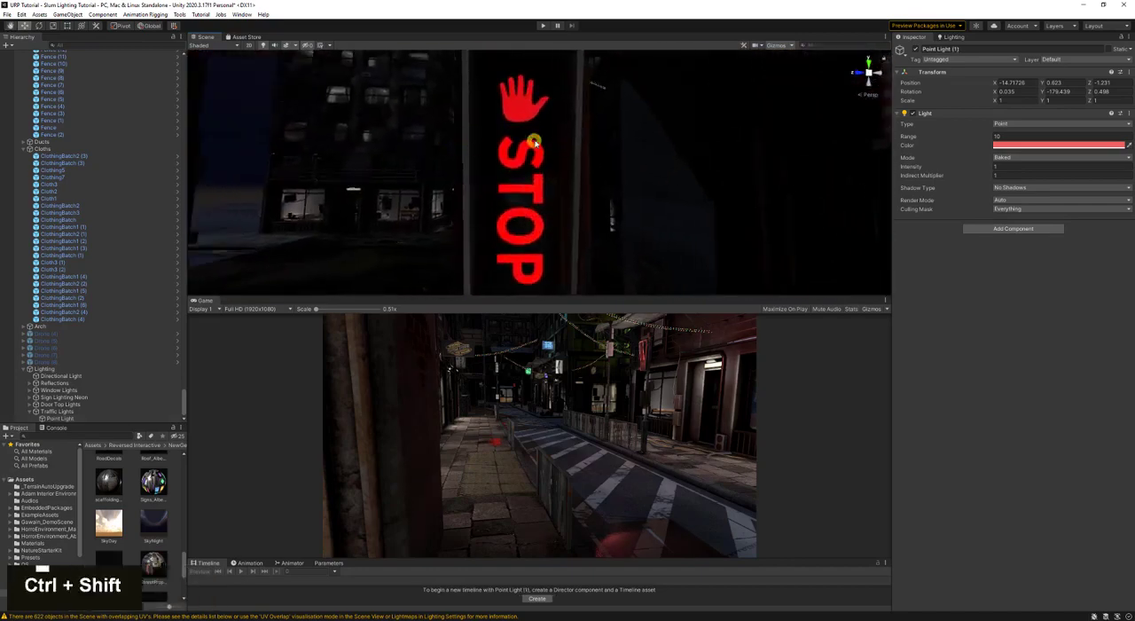
key("ctrl+shift+f")
key("a")
right_click_drag(535, 142, 750, 139)
key("d")
key("s")
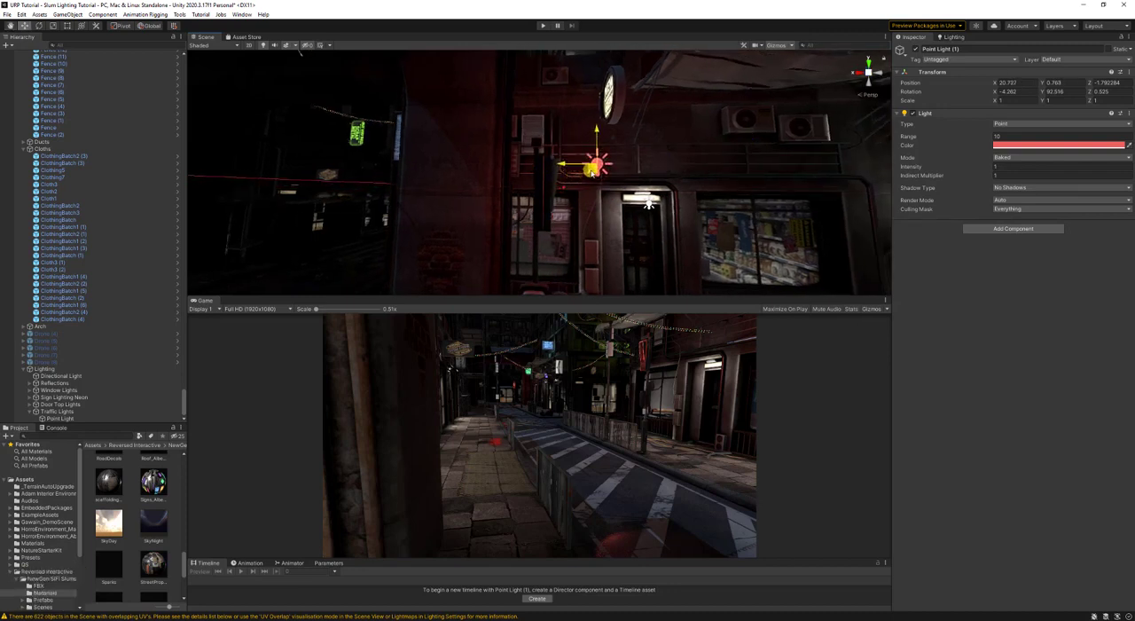
right_click_drag(591, 171, 688, 213)
- Duplicate the red light again and position the copy in front of the STOP signal near the X Loans and Buy Back shop
key("w")
key("w")
key("w")
key("ctrl+d")
key("w")
right_click_drag(588, 216, 435, 189)
key("w")
key("w")
key("ctrl+shift+f")
right_click_drag(532, 191, 769, 208)
key("s")
key("a")
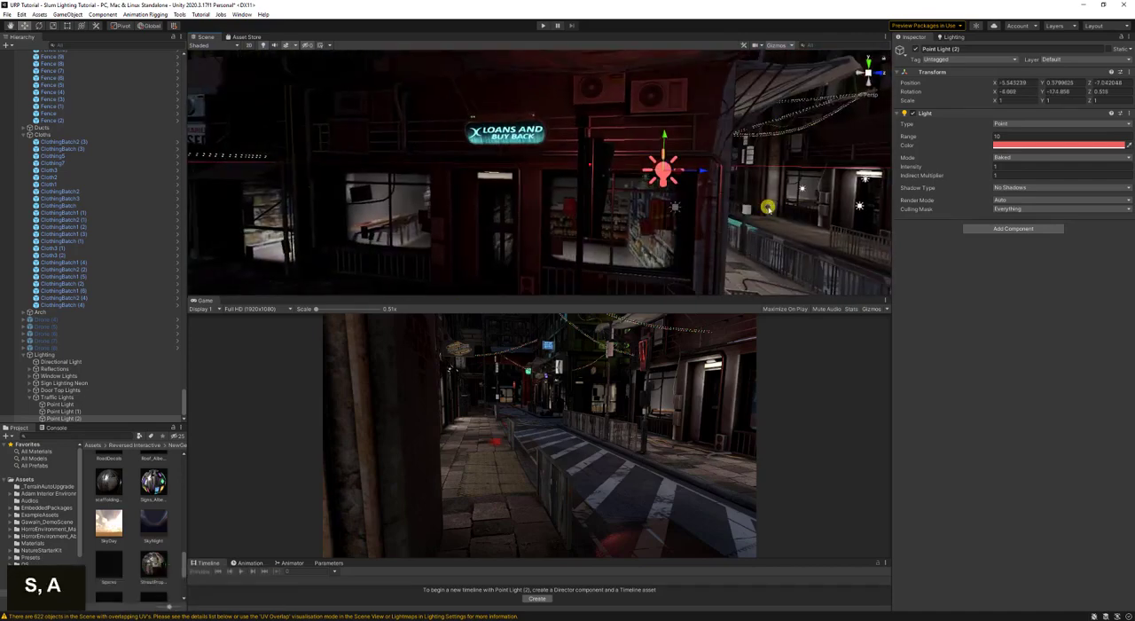
key("d")
right_click_drag(633, 164, 405, 168)
left_click_drag(381, 142, 378, 142)
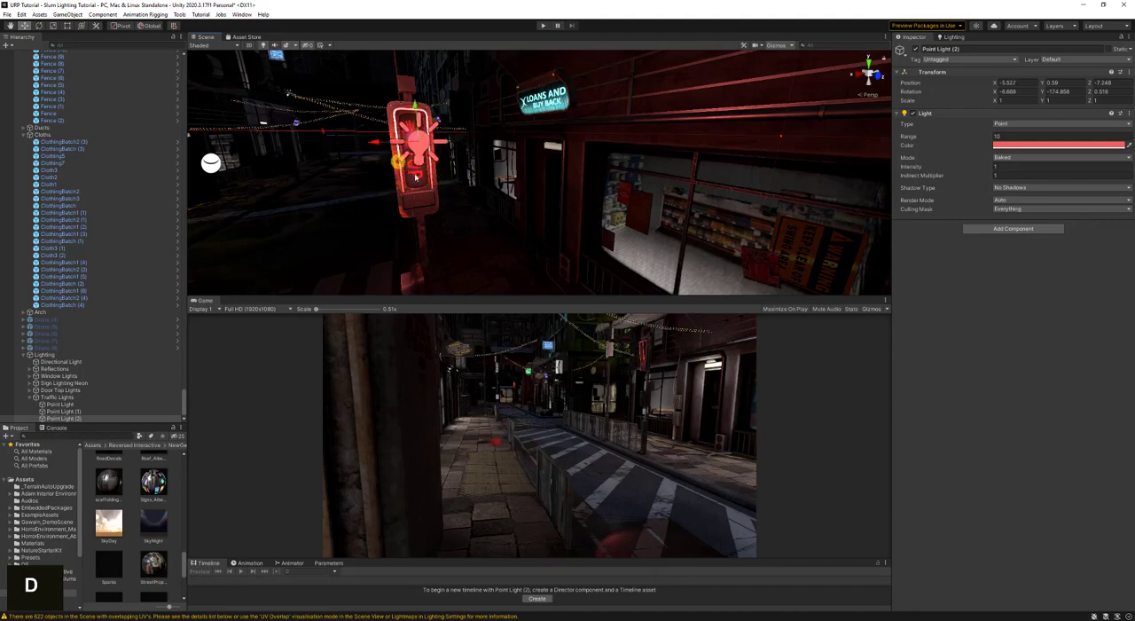
- Duplicate the red light once more and align the copy with a close view of the green pointing-hand signal
right_click_drag(424, 192, 574, 159)
key("d")
key("w")
key("w")
key("ctrl+d")
key("w")
key("w")
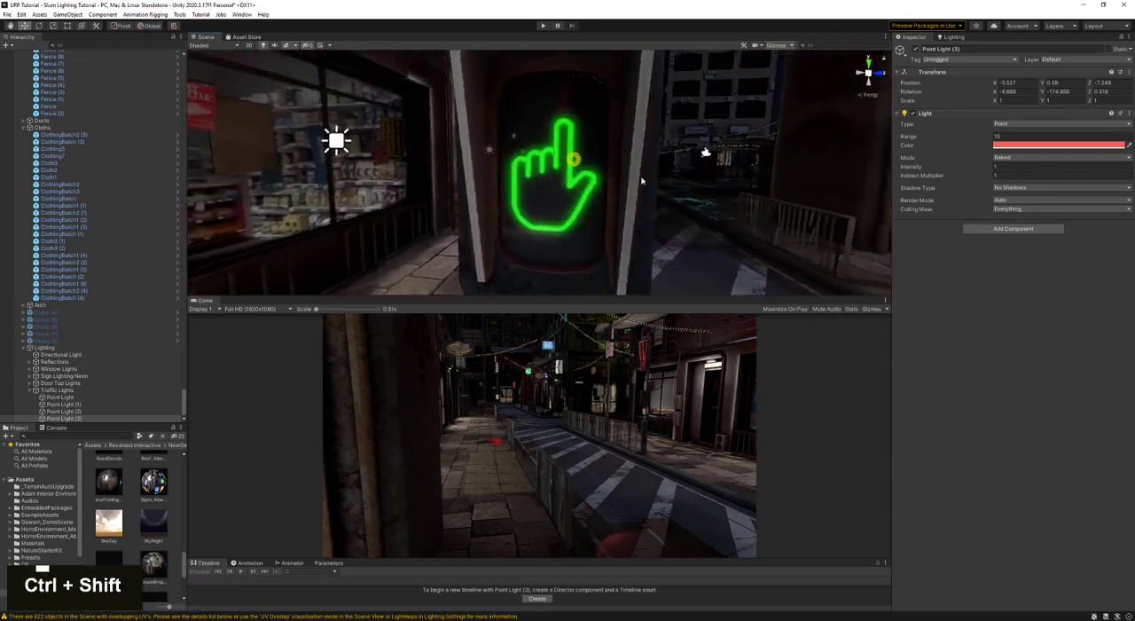
key("ctrl+shift+f")
- Change the new light's colour to the green sampled from the pointing-hand symbol
left_click(1130, 147)
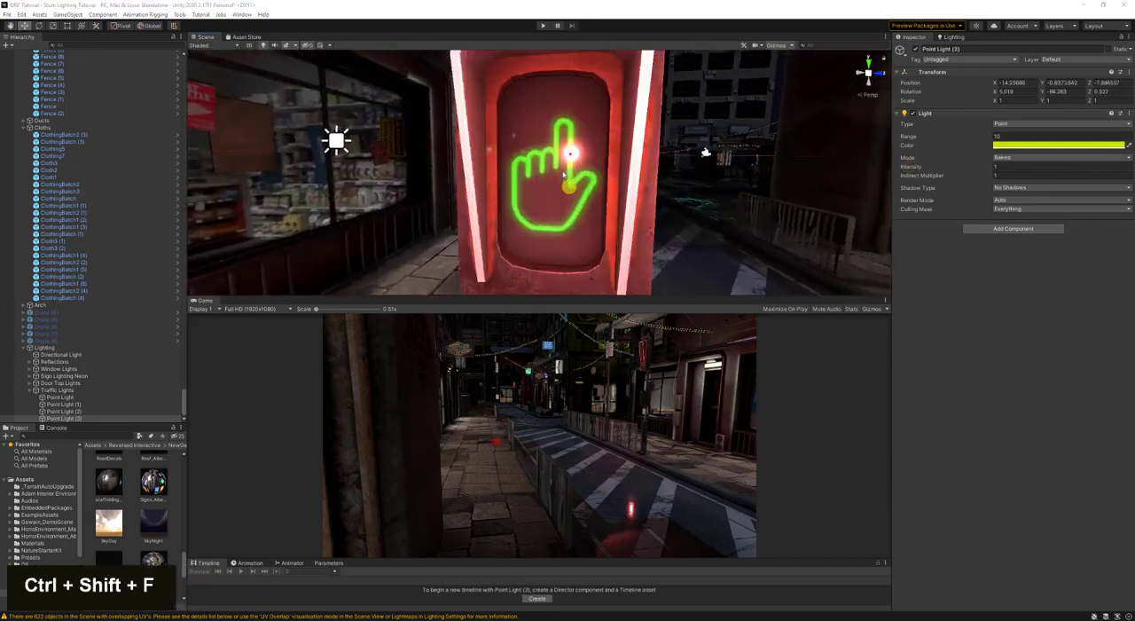
left_click(559, 128)
key("s")
right_click_drag(650, 149, 473, 188)
key("d")
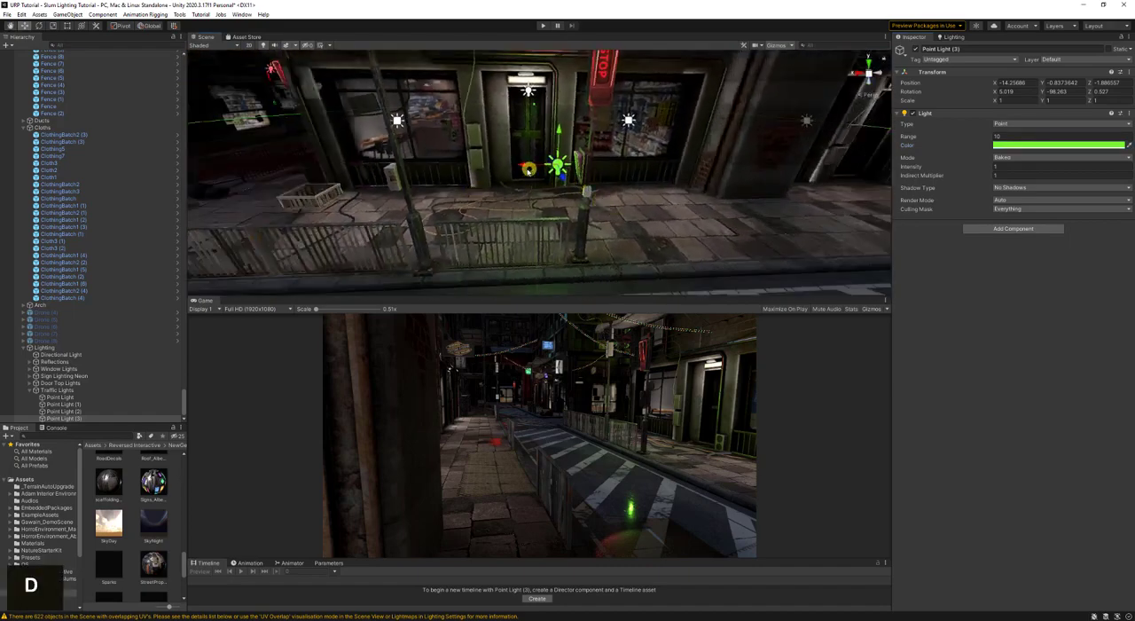
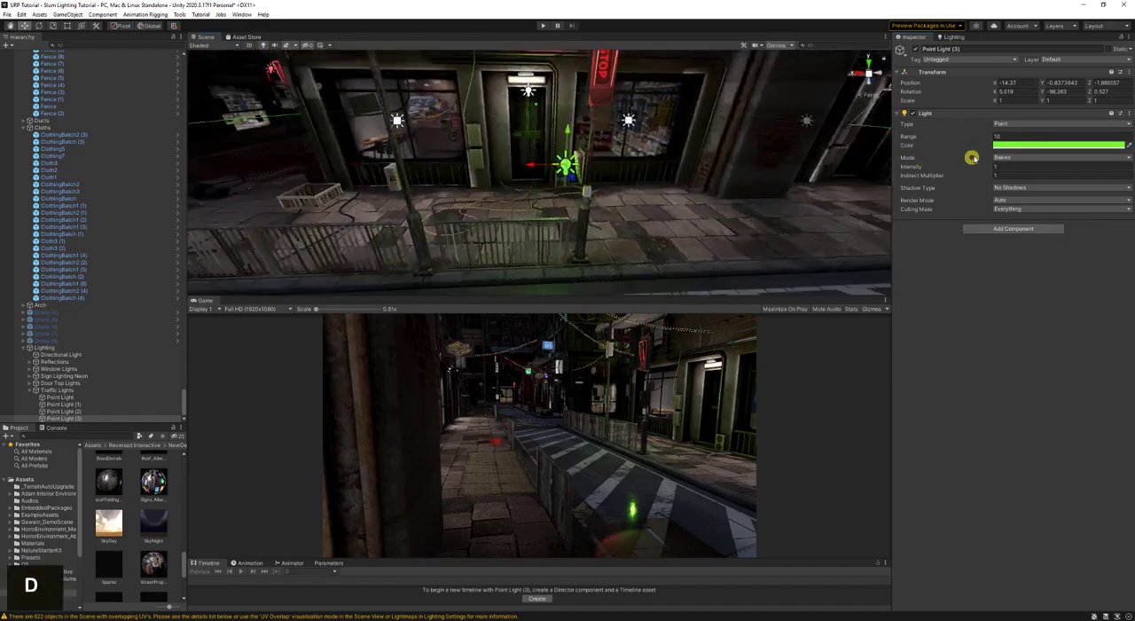
- Set the range of the green pointing-hand signal light to 3
left_click(1012, 136)
type("5")
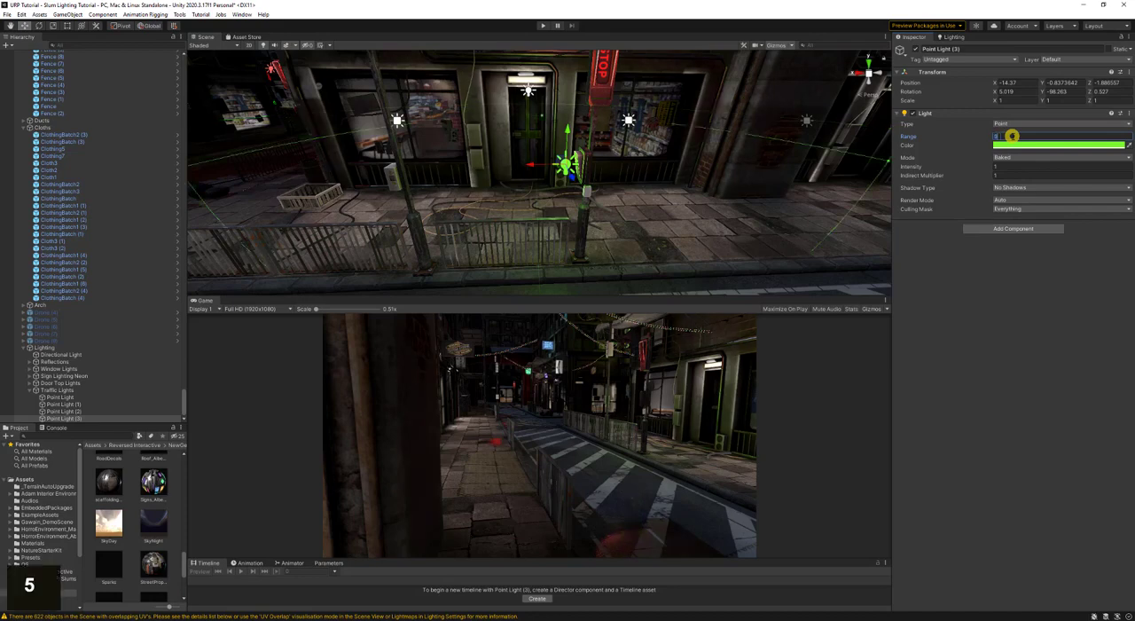
type("4")
double_click(1013, 137)
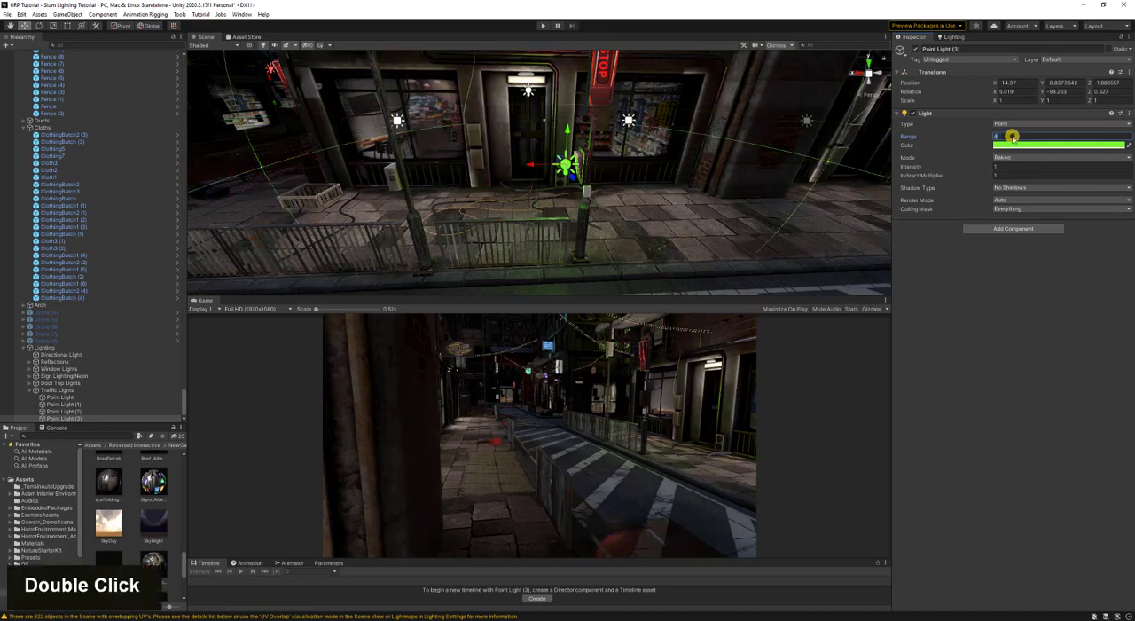
type("3")
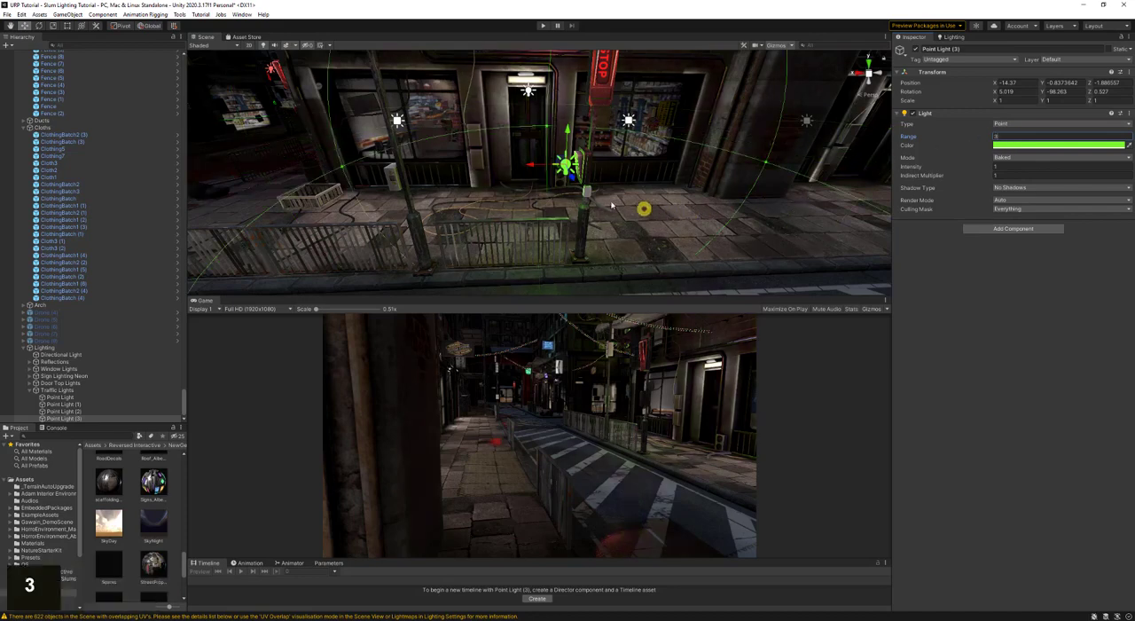
- Rename the three red point lights under Traffic Lights as Red Stop Light
left_click(81, 412)
left_click(79, 395, "shift")
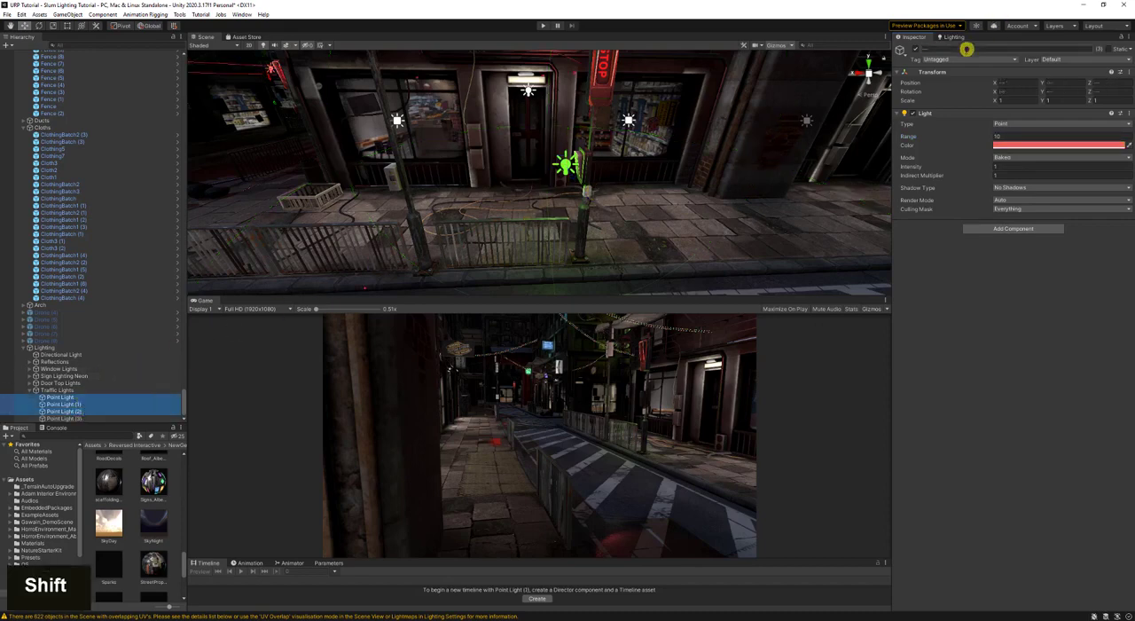
type("Red S")
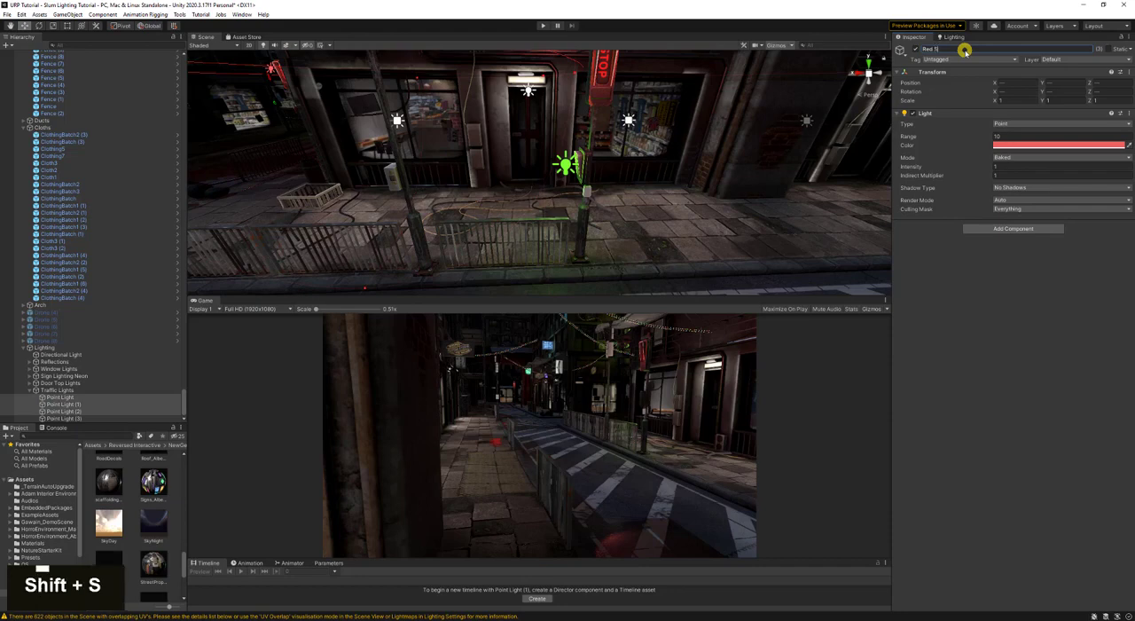
type("trip Light")
key("Return")
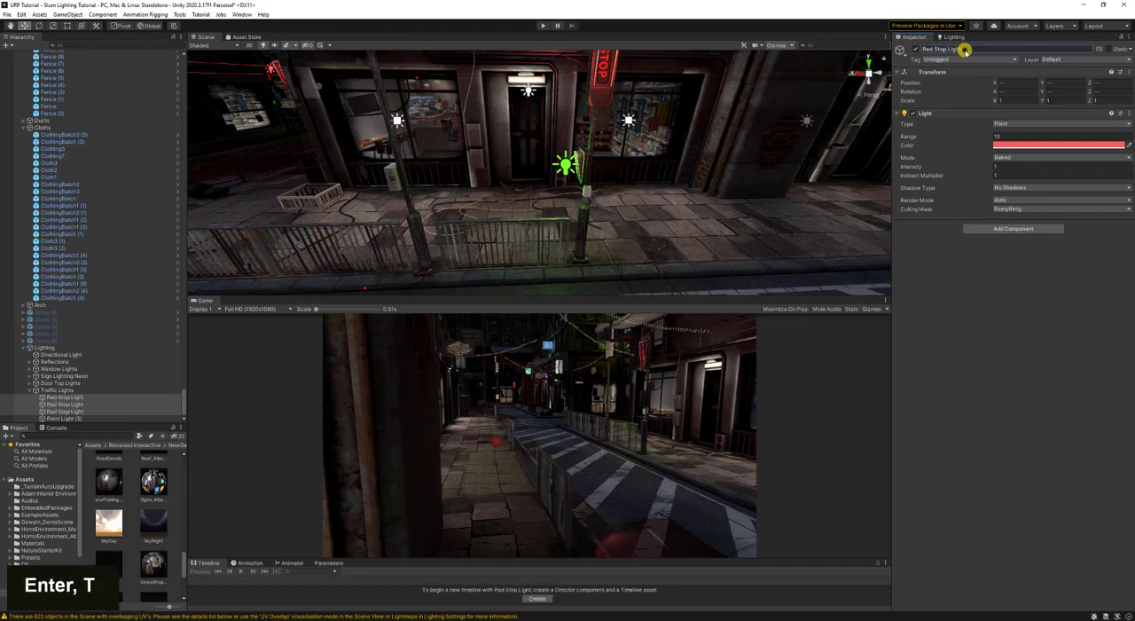
- Set the range of the three Red Stop Light objects to 3
left_click(1020, 144)
double_click(1013, 135)
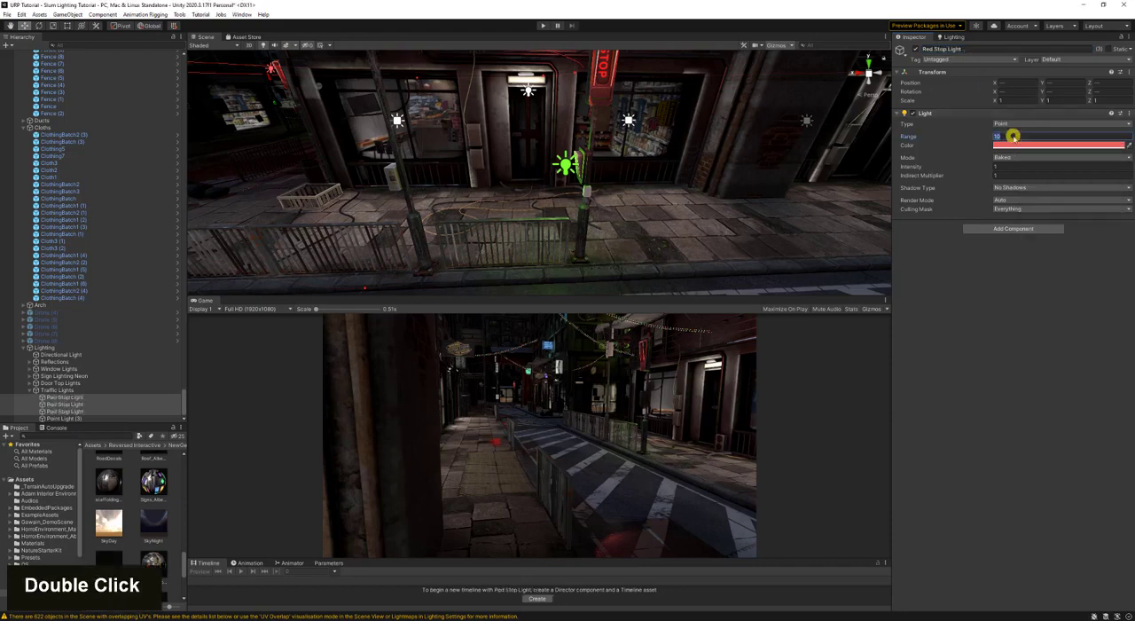
type("5")
type("3")
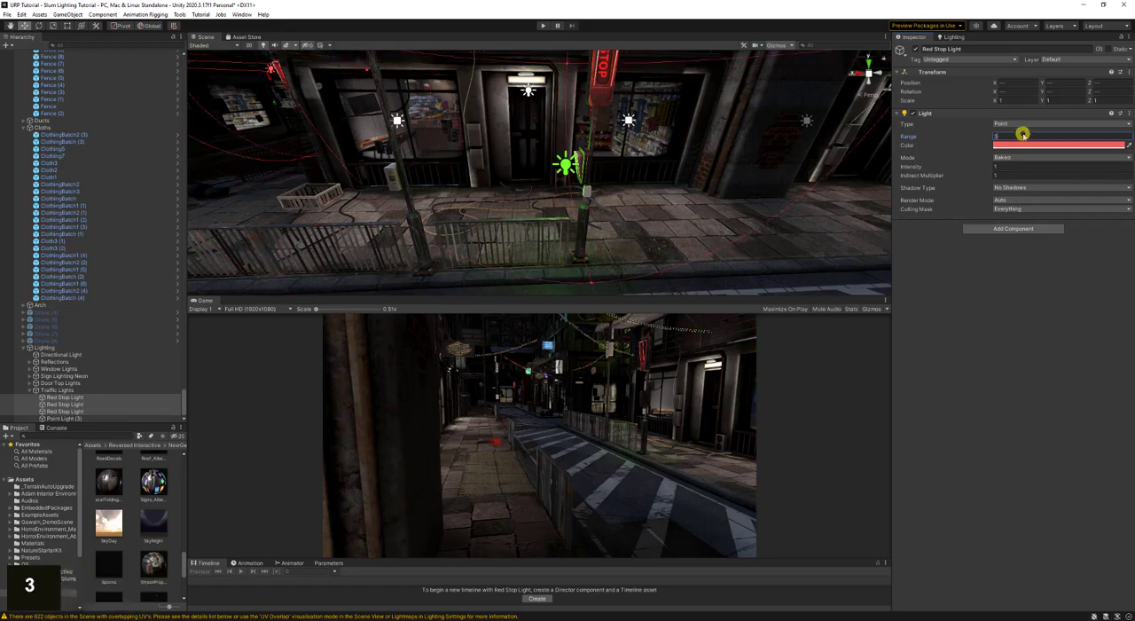
double_click(1023, 135)
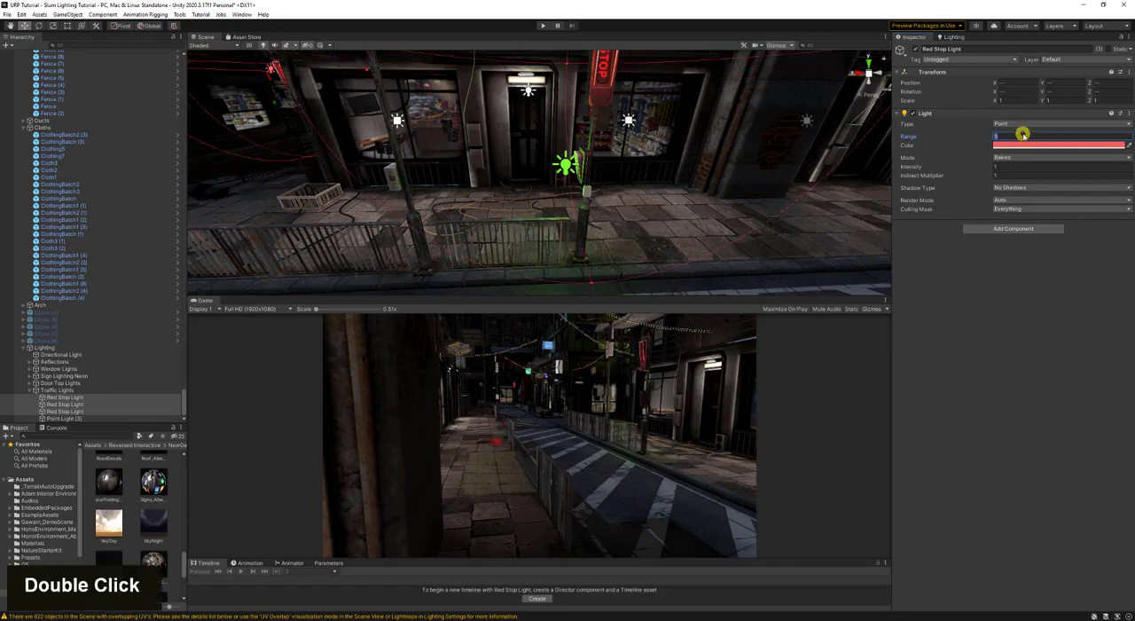
type("3")
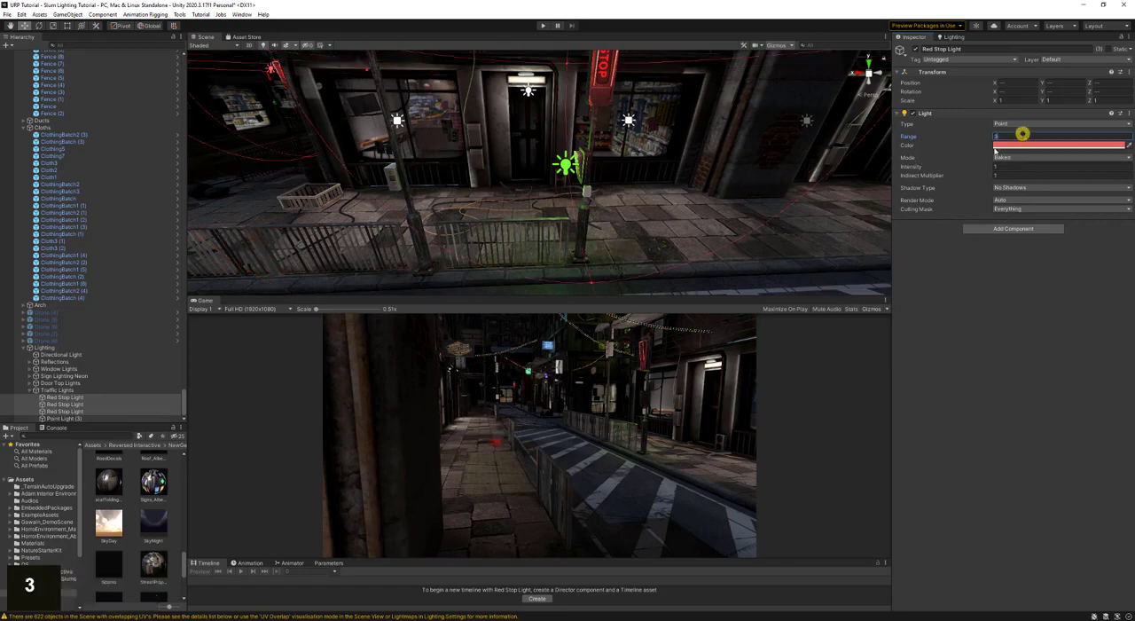
- Duplicate the green light, align the copy with a close view of the green signal beside the fence, and nudge it into place
left_click(561, 166)
key("ctrl+d")
right_click_drag(693, 182, 568, 178)
key("w")
key("a")
key("w")
key("w")
key("ctrl+shift+f")
key("s")
key("d")
left_click_drag(447, 153, 434, 157)
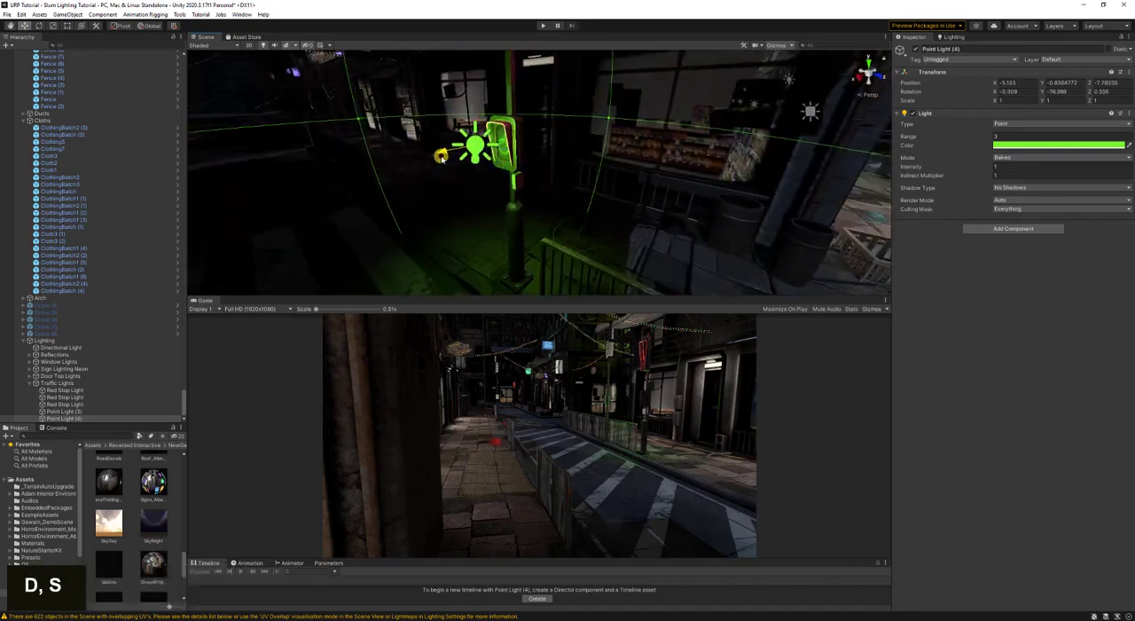
- Duplicate the green light again, align the copy with another green signal farther along the street, and save the scene
right_click_drag(593, 162, 523, 183)
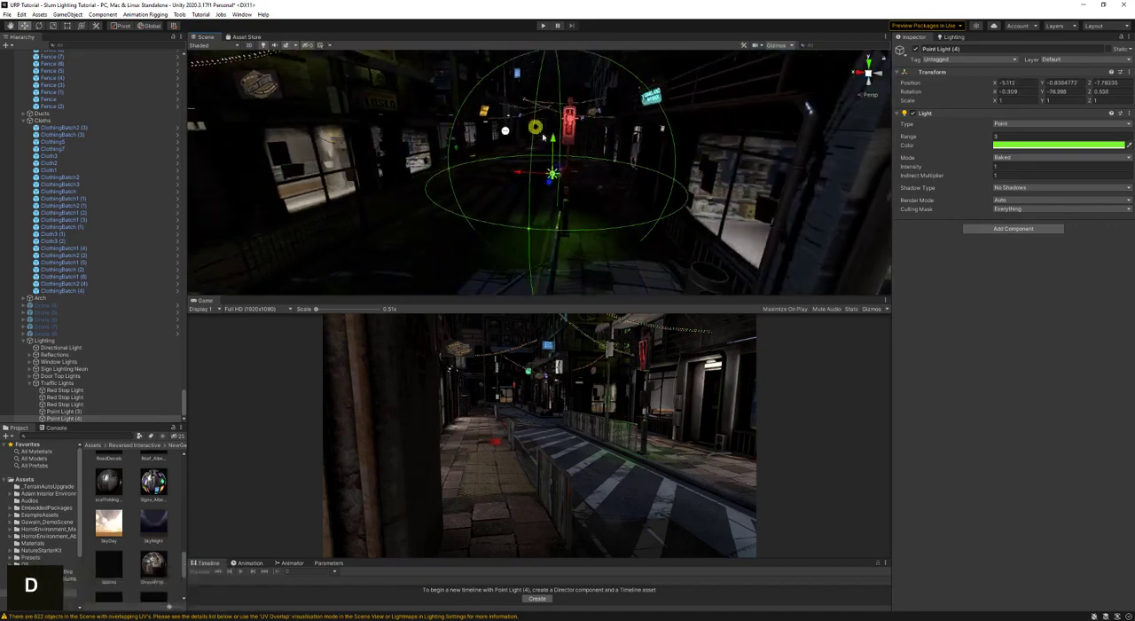
key("a")
right_click_drag(543, 138, 591, 152)
key("ctrl+d")
key("w")
key("a")
right_click_drag(626, 185, 463, 145)
key("w")
key("w")
key("w")
key("ctrl+shift+f")
key("d")
key("s")
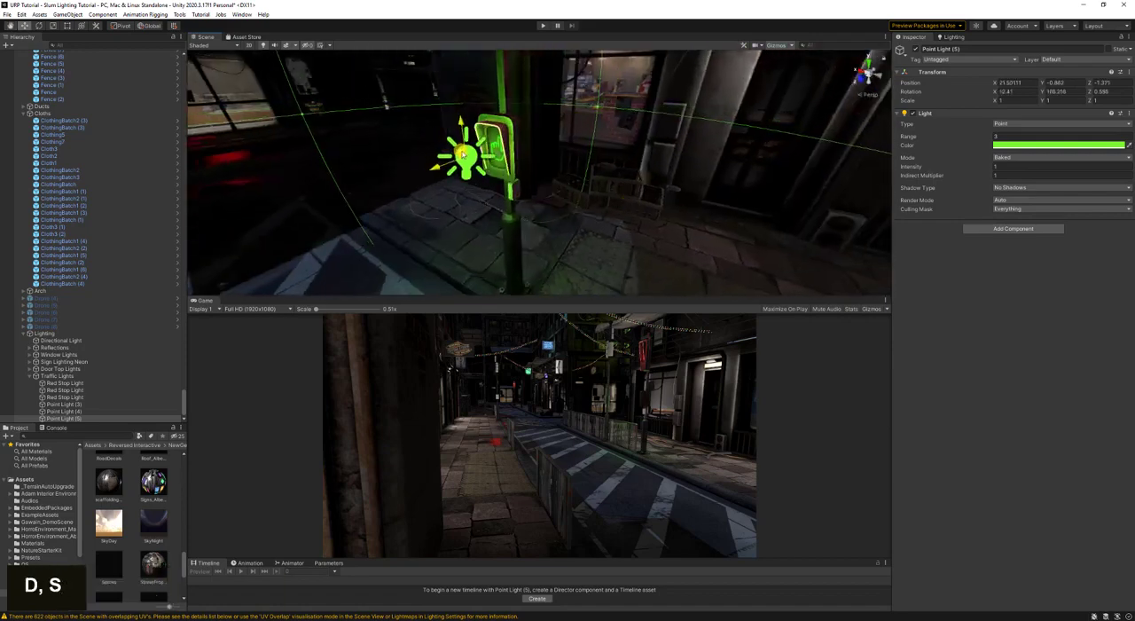
key("d")
right_click_drag(444, 189, 655, 185)
key("ctrl+s")
- Duplicate a window area light near the TEMPORARILY CLOSED shop and fit the copy to the neighbouring barred window, about 1.38 wide
key("w")
key("w")
key("a")
left_click(490, 209)
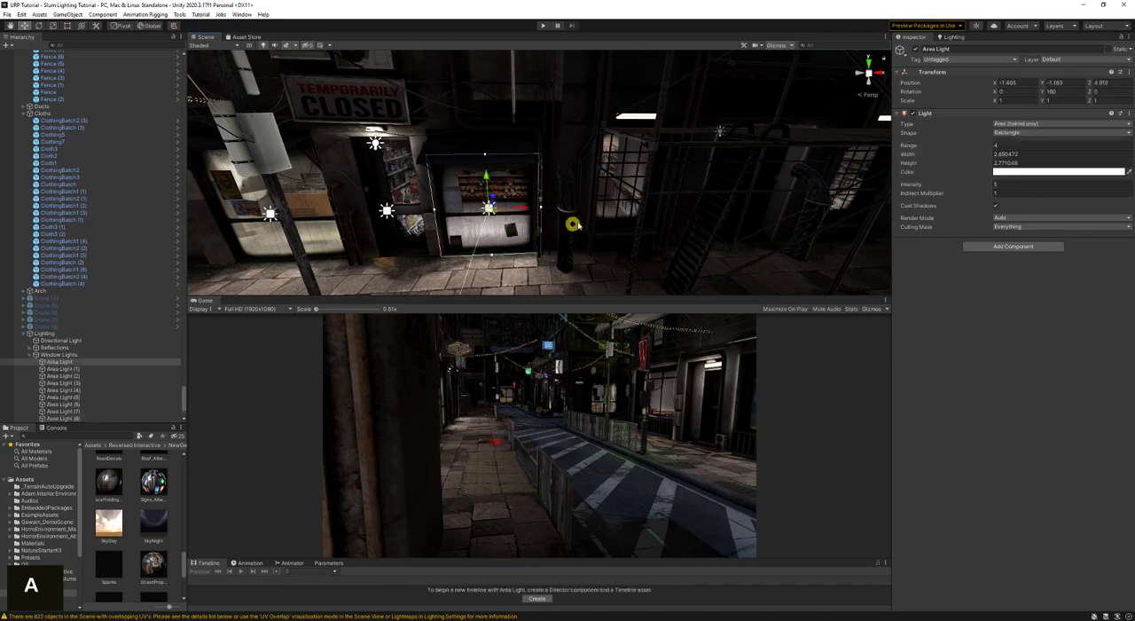
key("d")
right_click_drag(573, 223, 575, 221)
key("a")
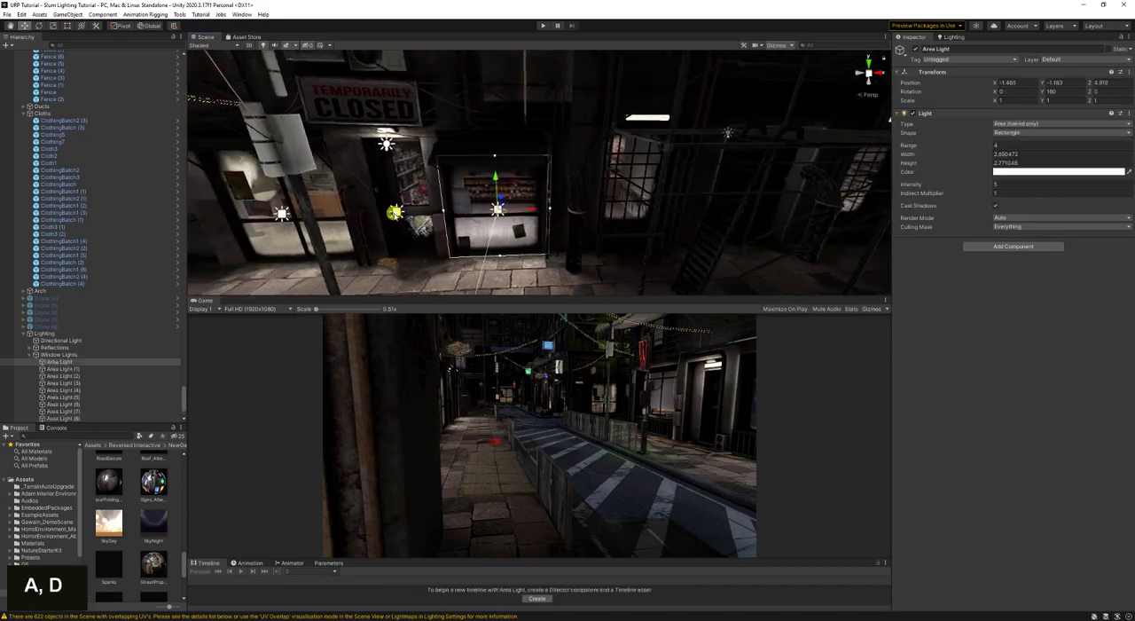
key("ctrl+d")
left_click_drag(524, 209, 652, 210)
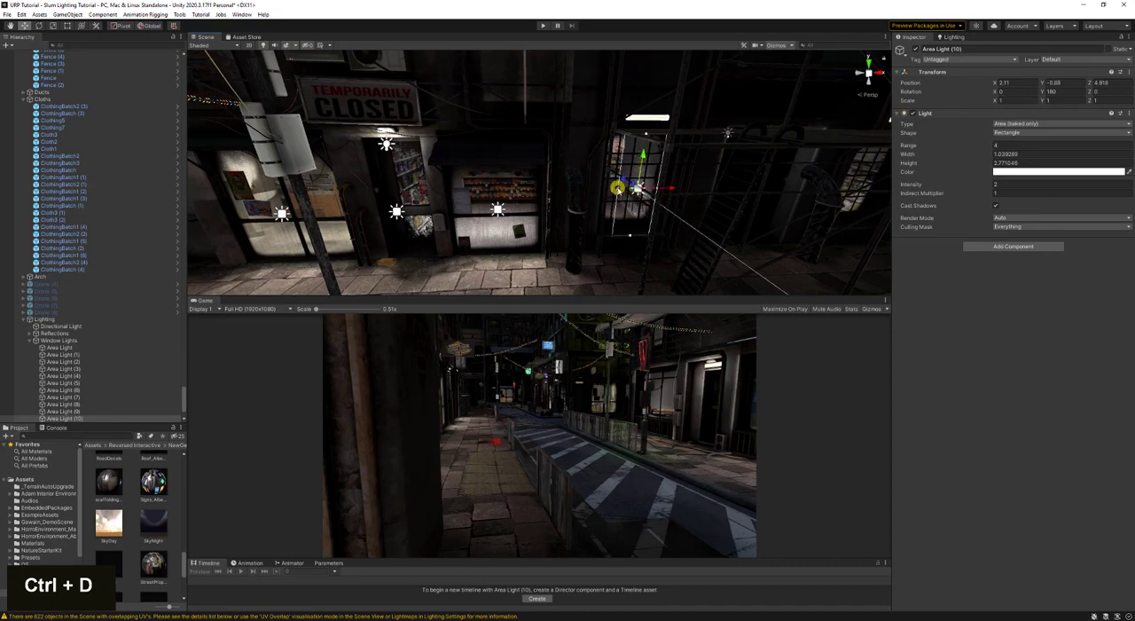
key("d")
right_click_drag(611, 189, 555, 200)
- Duplicate the barred-window area light and move the copy along the wall to the next barred window
key("ctrl+d")
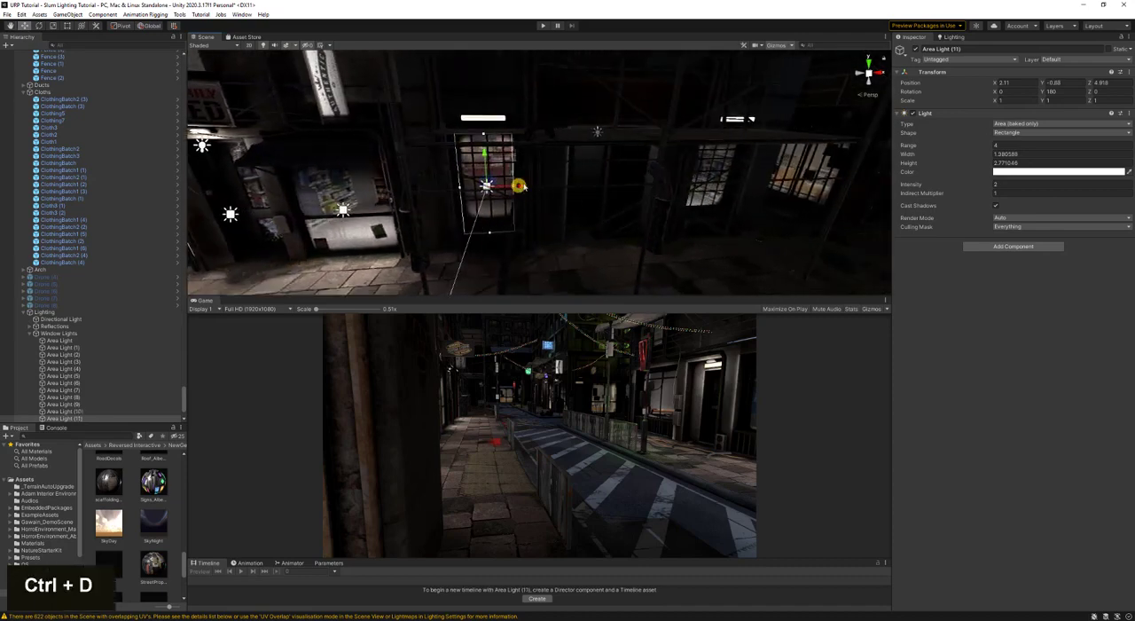
left_click_drag(520, 186, 741, 178)
key("d")
right_click_drag(719, 201, 572, 197)
- Duplicate the area light, rotate the copy to about 270° around Y, and fit it to the angled barred window, about 3.27 wide
key("ctrl+d")
key("d")
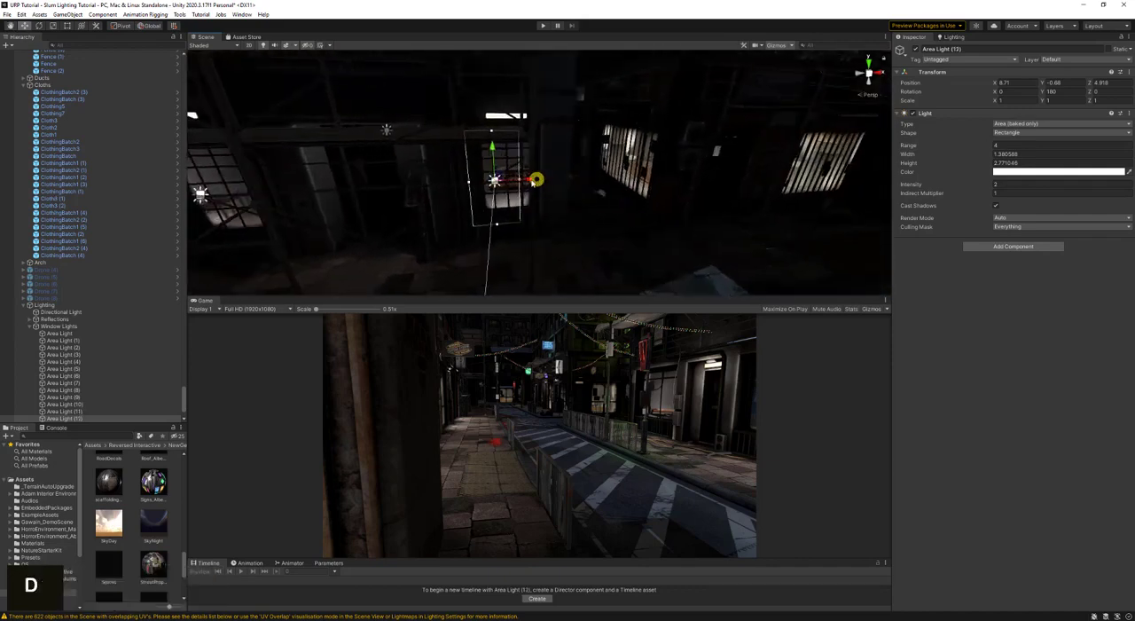
mouse_move(535, 180)
left_mouse_down()
mouse_move(676, 181)
mouse_move(526, 184)
left_mouse_up()
key("e")
key("w")
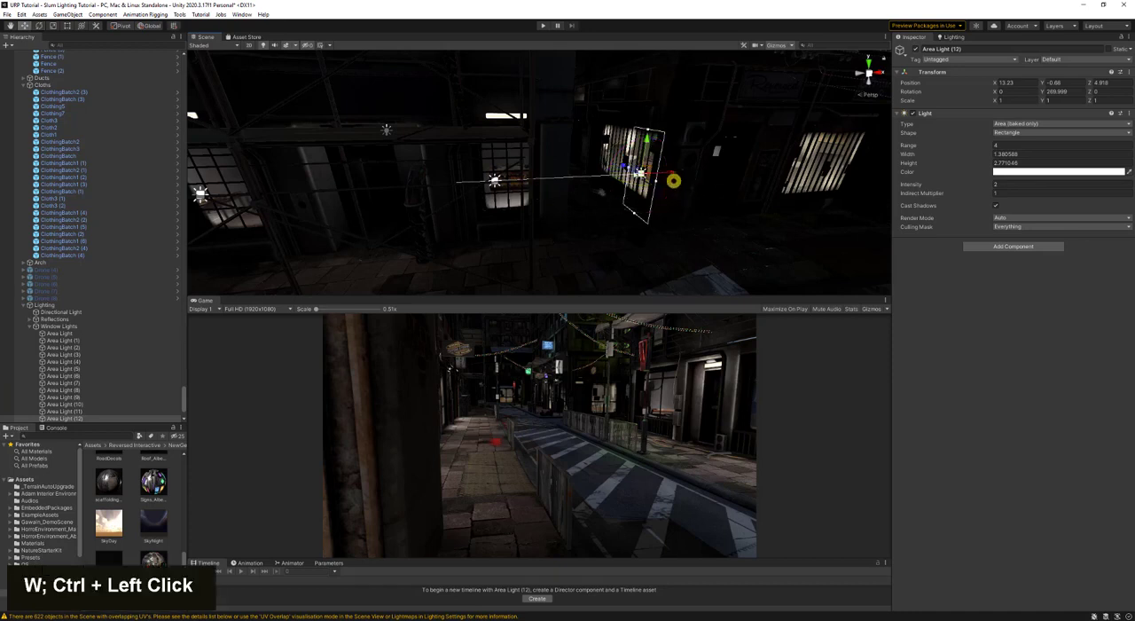
left_click_drag(656, 178, 630, 124)
key("w")
right_click_drag(609, 189, 601, 185)
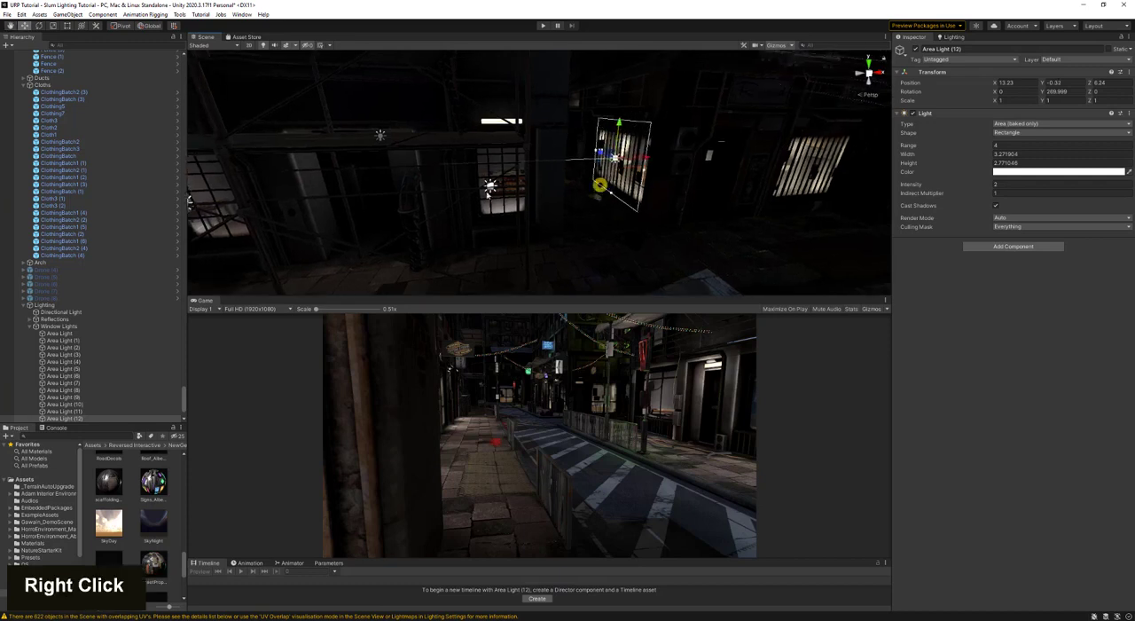
- Recentre the area light on the barred window before the angled one and resize it to about 1.41 by 2.26
left_click(490, 183)
left_click_drag(511, 186, 529, 185)
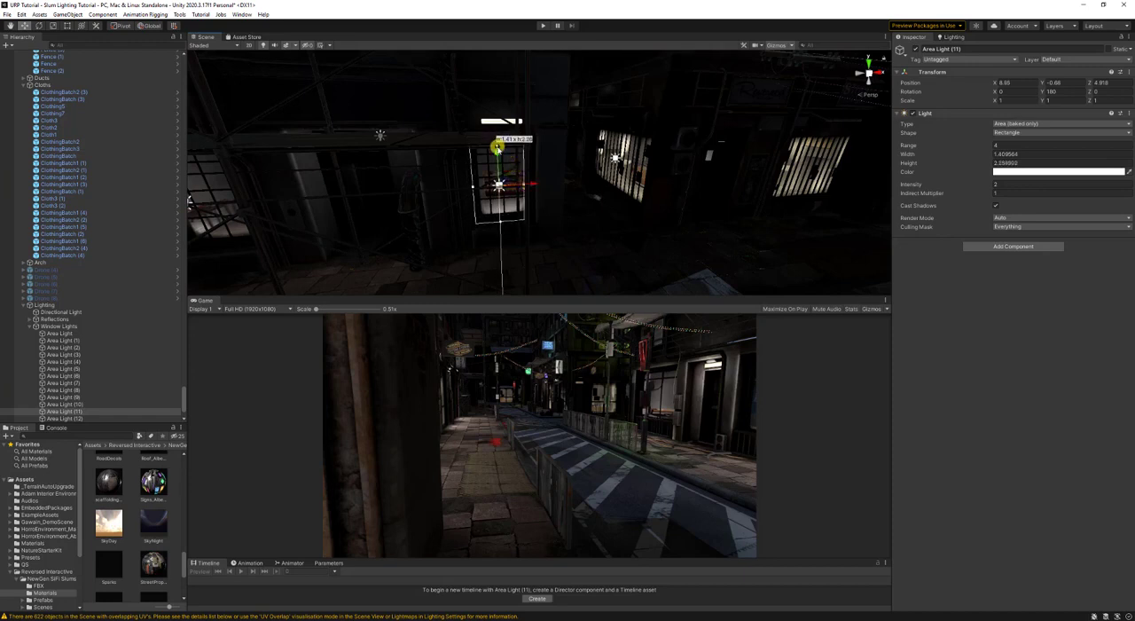
- Duplicate that area light, fit the copy to the far barred window at about 2.33 wide, and save the scene
key("ctrl+d")
left_click_drag(538, 178, 803, 167)
key("d")
right_click_drag(650, 195, 657, 176)
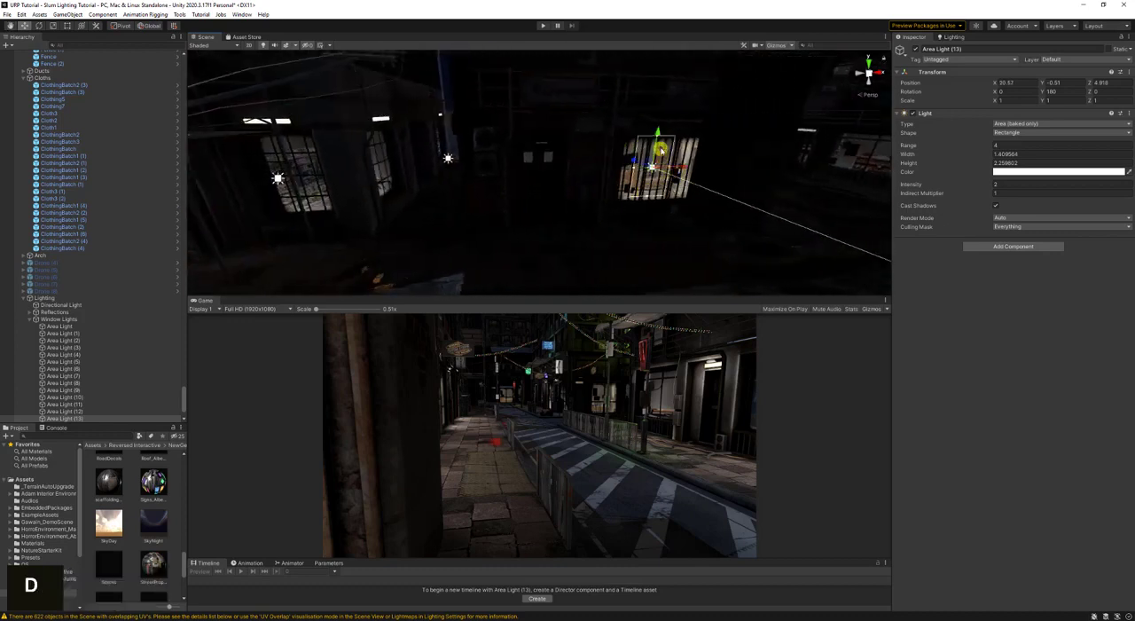
left_click(658, 152)
left_click(653, 167)
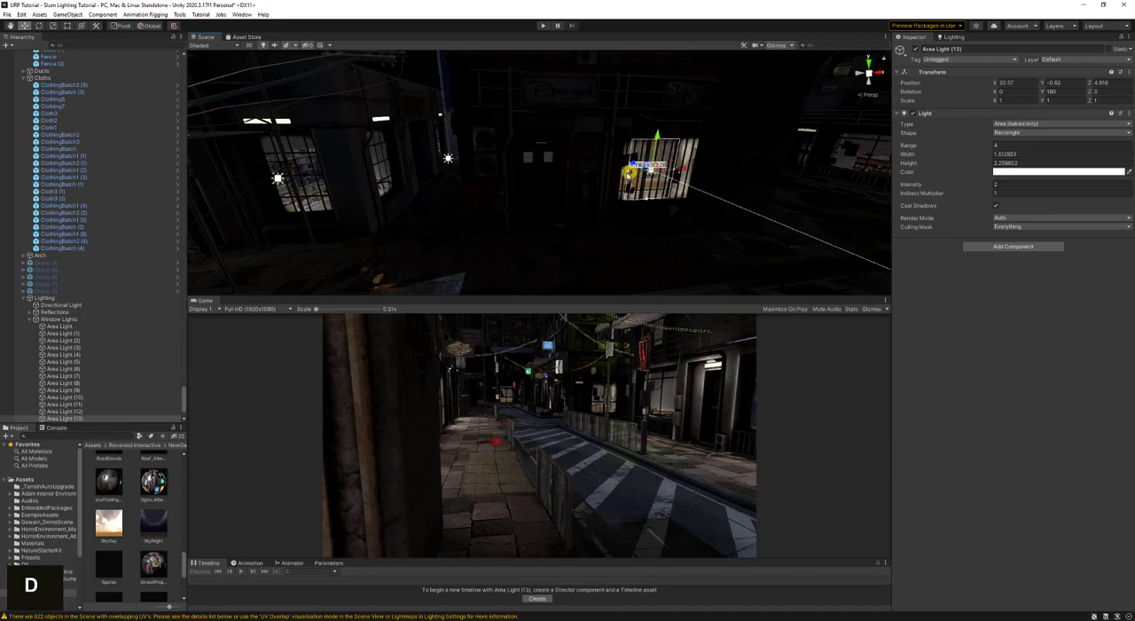
left_click_drag(690, 173, 689, 173)
key("a")
right_click_drag(599, 170, 575, 182)
key("w")
key("ctrl+s")
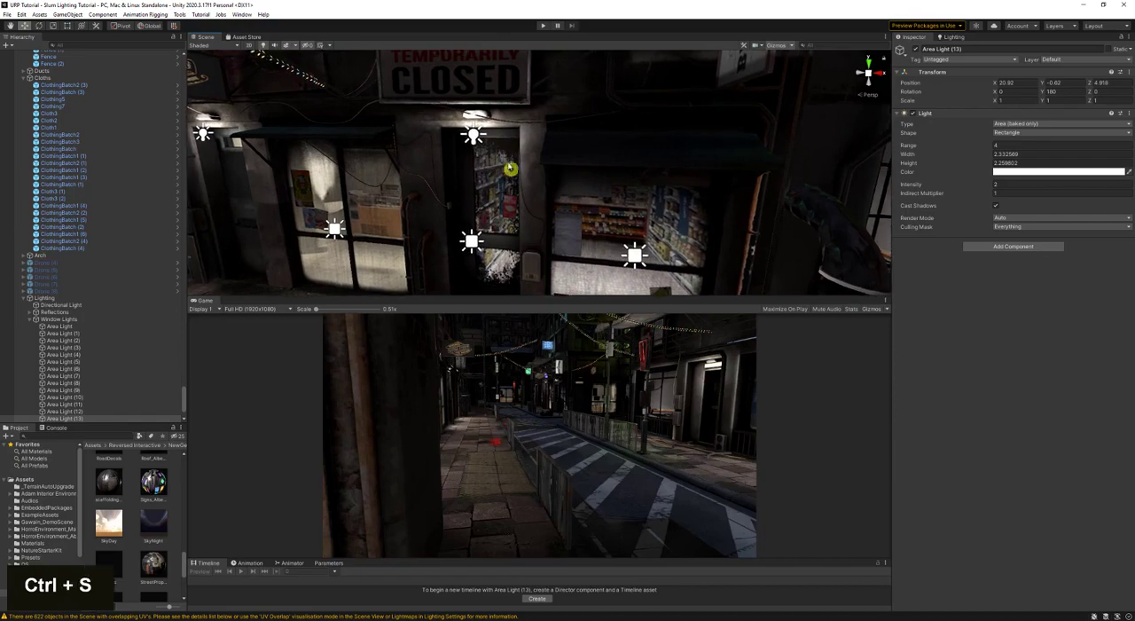
- Duplicate the door top light under the TEMPORARILY CLOSED sign and align the copy with the lamp above the first barred window
left_click(473, 135)
right_click_drag(477, 175, 504, 193)
key("d")
key("ctrl+d")
key("w")
key("w")
key("ctrl+shift+f")
key("a")
key("s")
key("d")
key("s")
key("d")
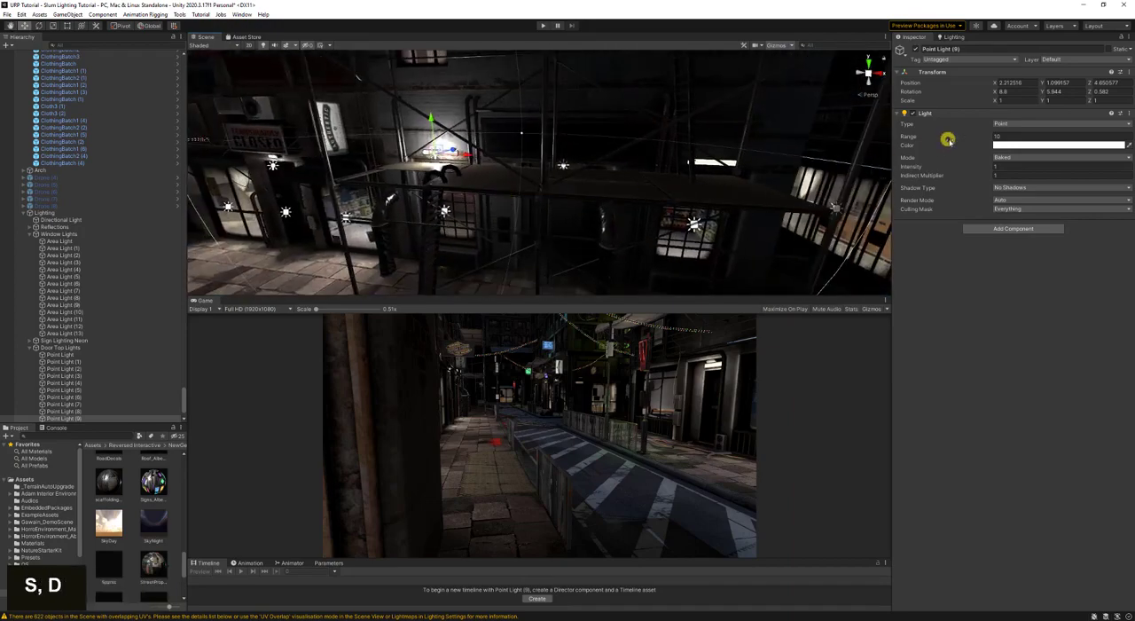
- Duplicate the point light again and align the copy with the lamp above the next barred window
right_click_drag(710, 181, 603, 205)
key("ctrl+d")
key("w")
key("w")
key("w")
key("shift")
key("s")
key("a")
key("a")
key("d")
key("s")
key("w")
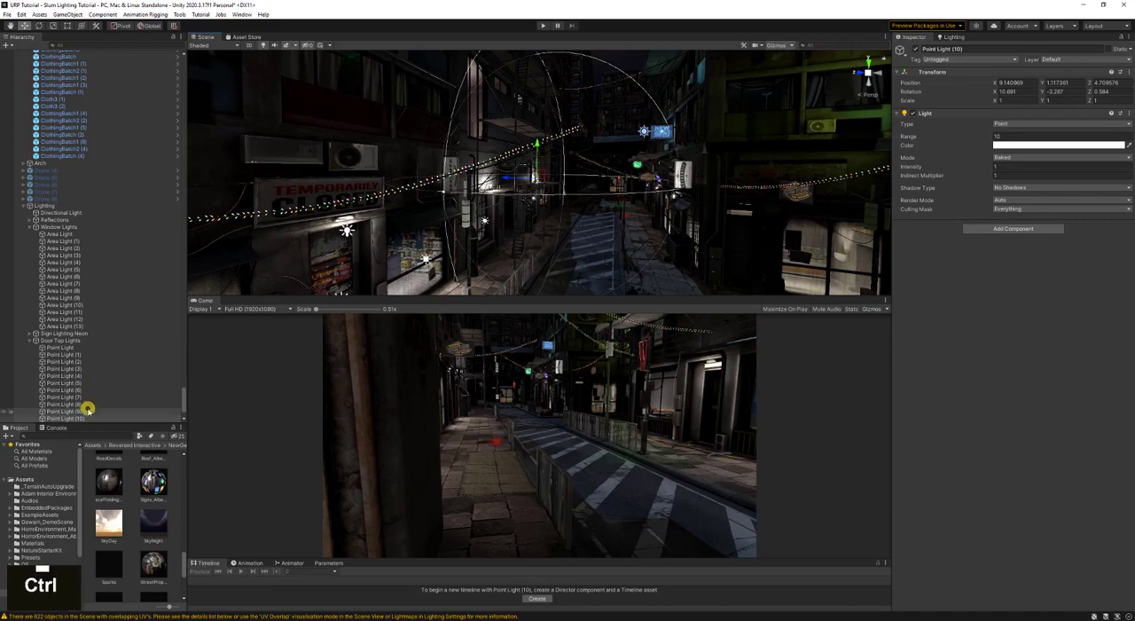
- Set the two new lamp point lights to range 2 and intensity 0.3
left_click(88, 411, "ctrl")
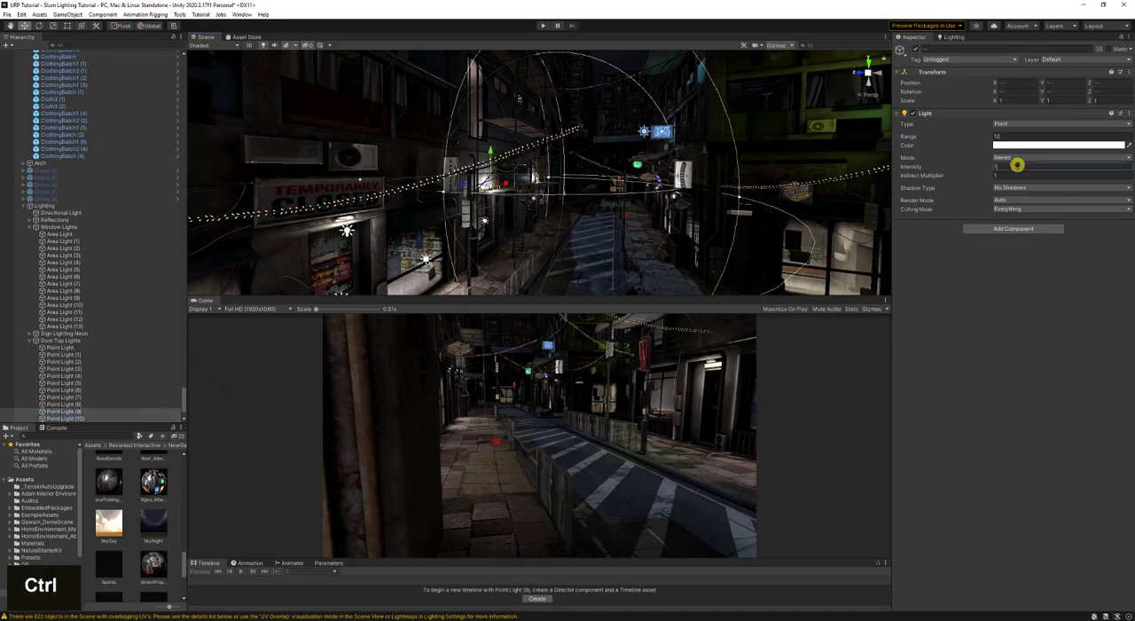
left_click(1017, 164)
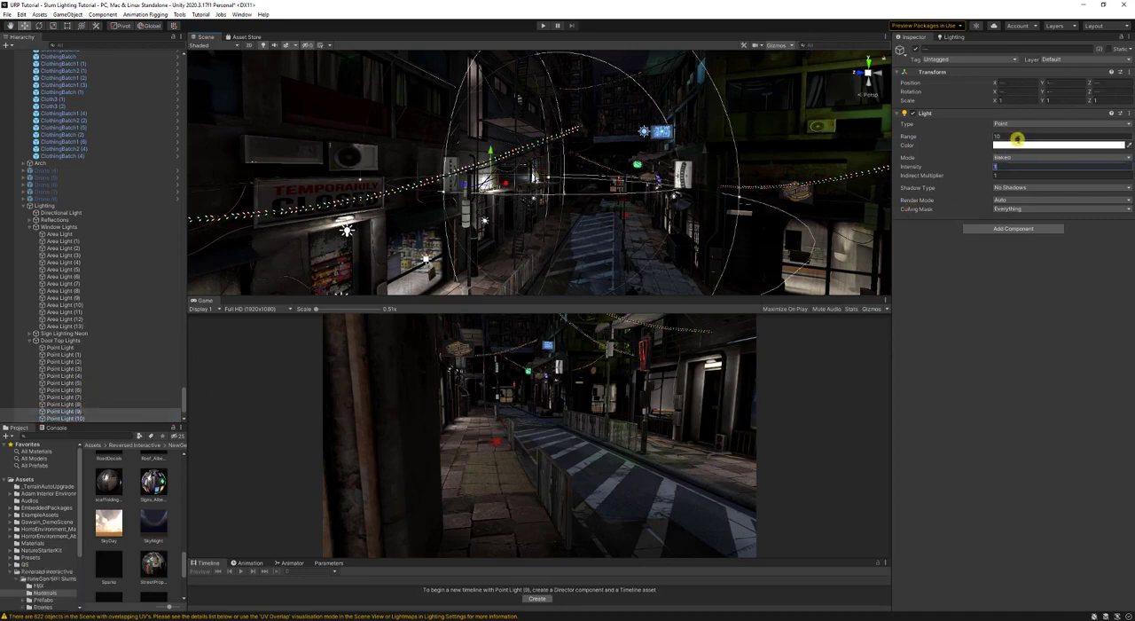
type("5")
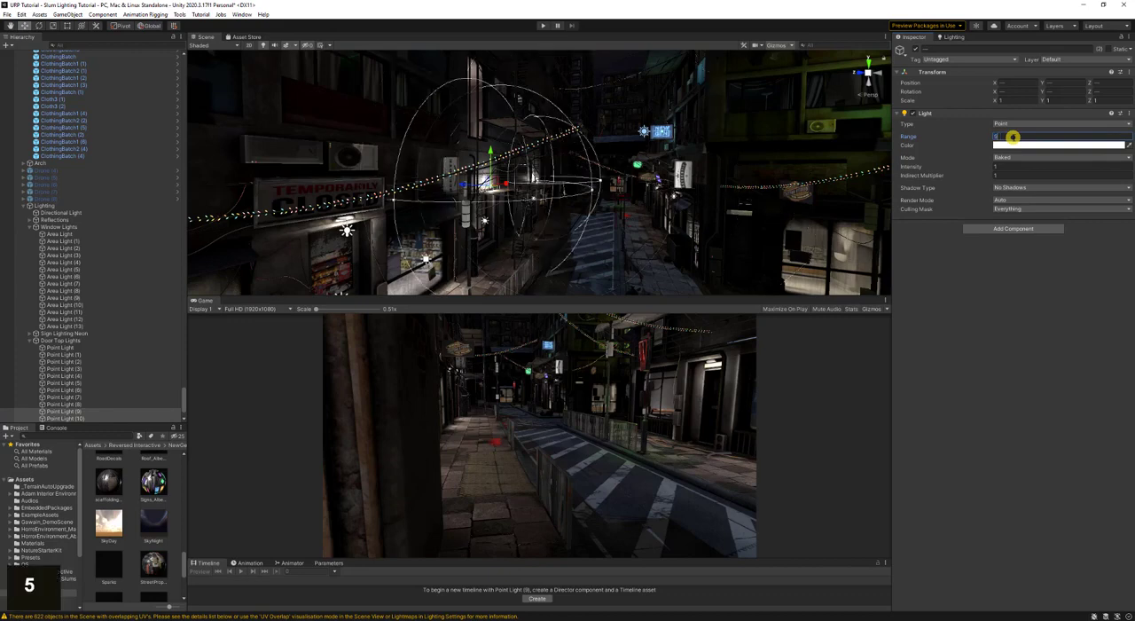
double_click(1013, 137)
type("3")
type("2")
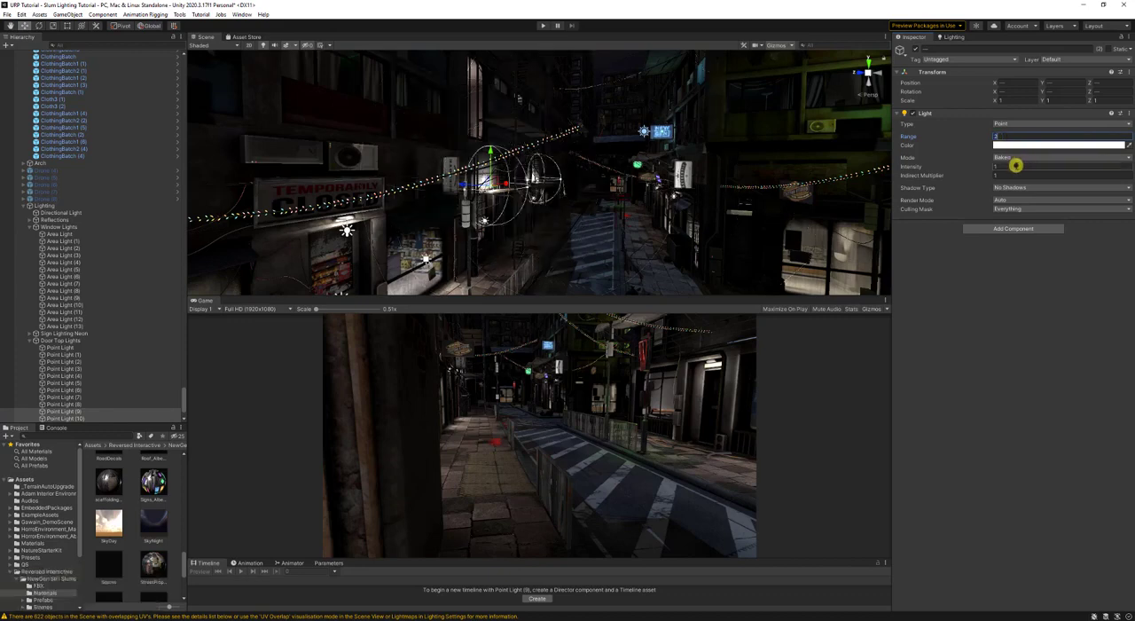
type("0.3")
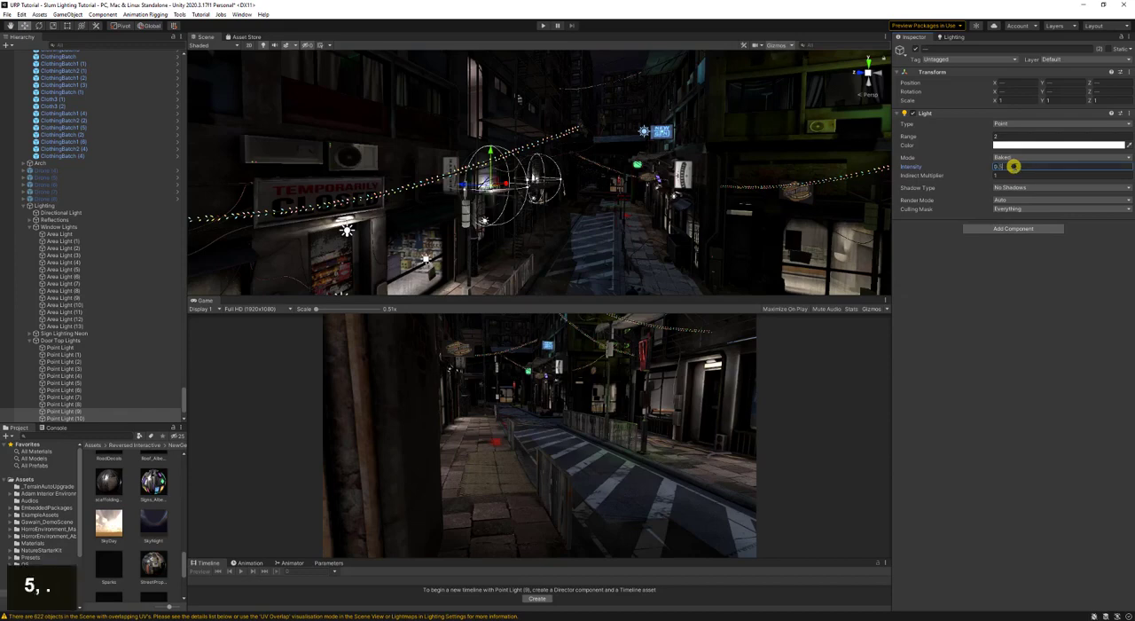
key("Return")
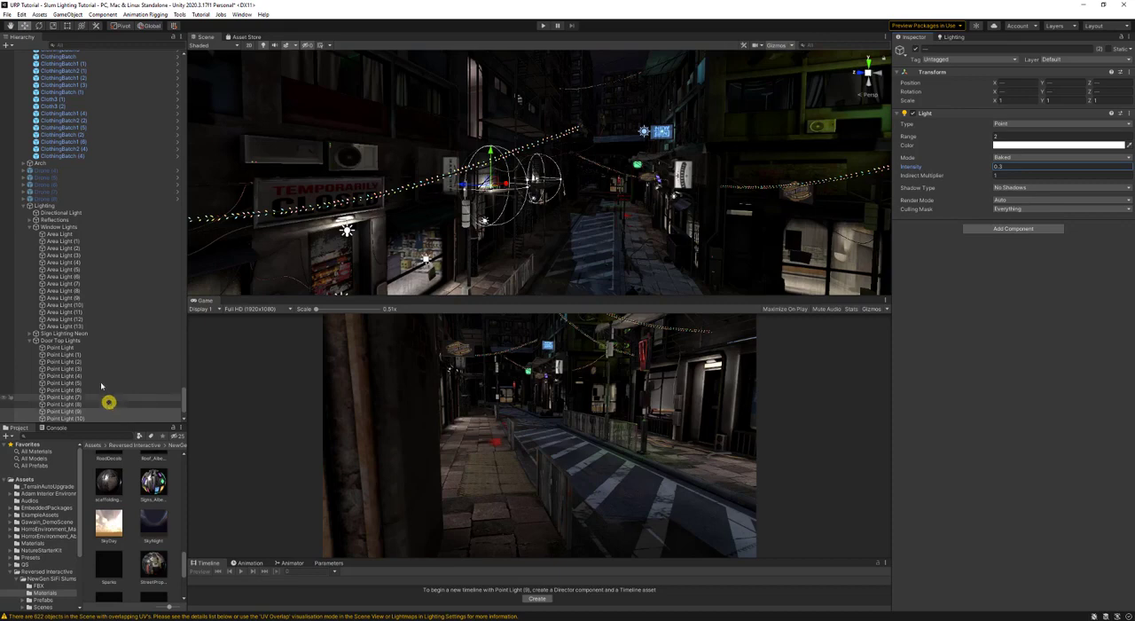
- Rename all point lights in the Door Top Lights group as Door Top Lights
left_click(86, 349, "shift")
left_click(941, 50)
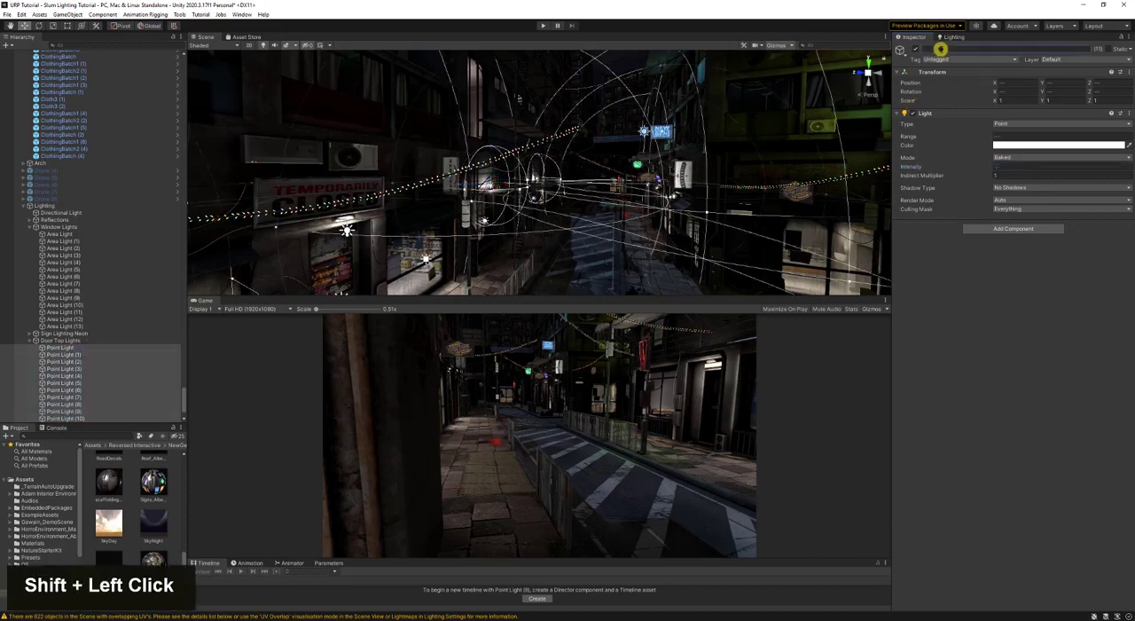
type("Door Top Lights")
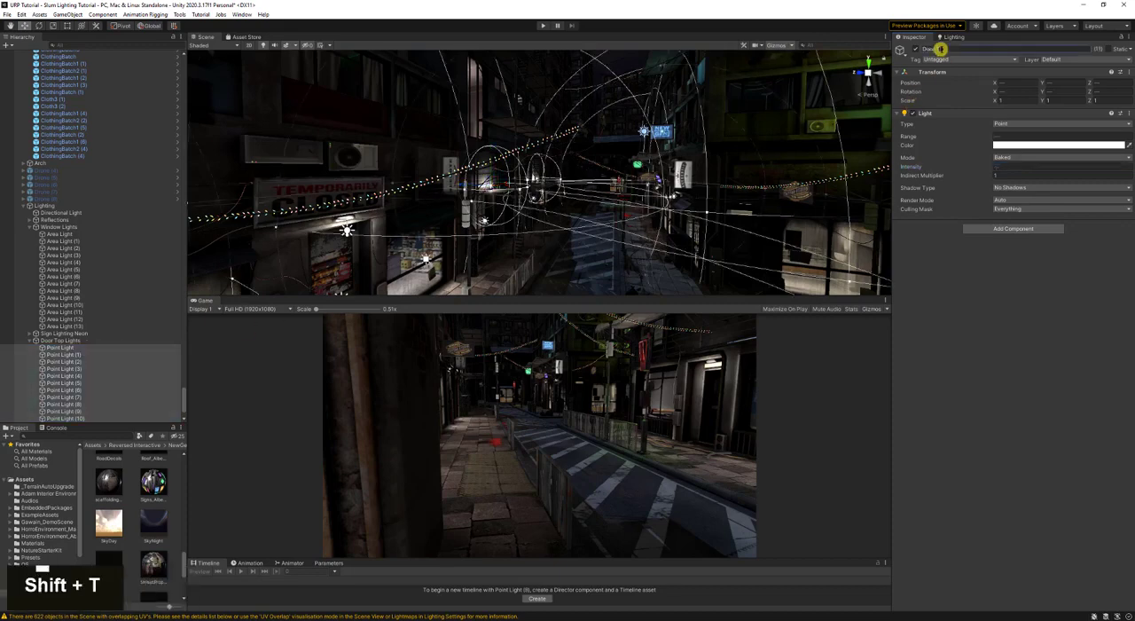
key("Return")
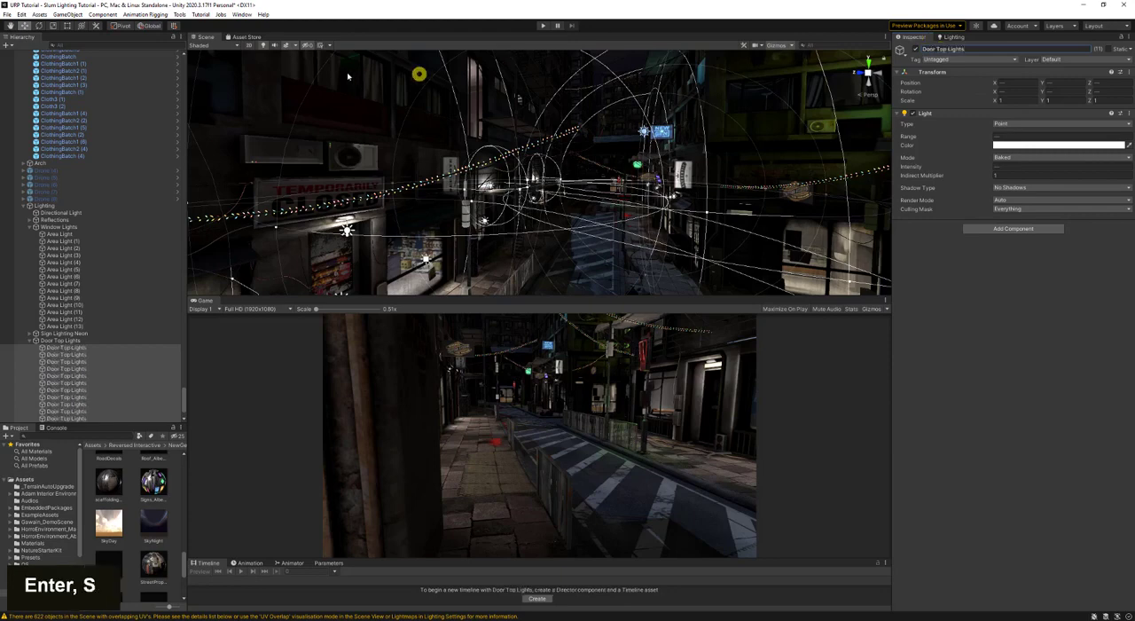
- Set the range of the Door Top Lights that still have the 10-unit range to 5
left_click(112, 347)
left_click(110, 402, "shift")
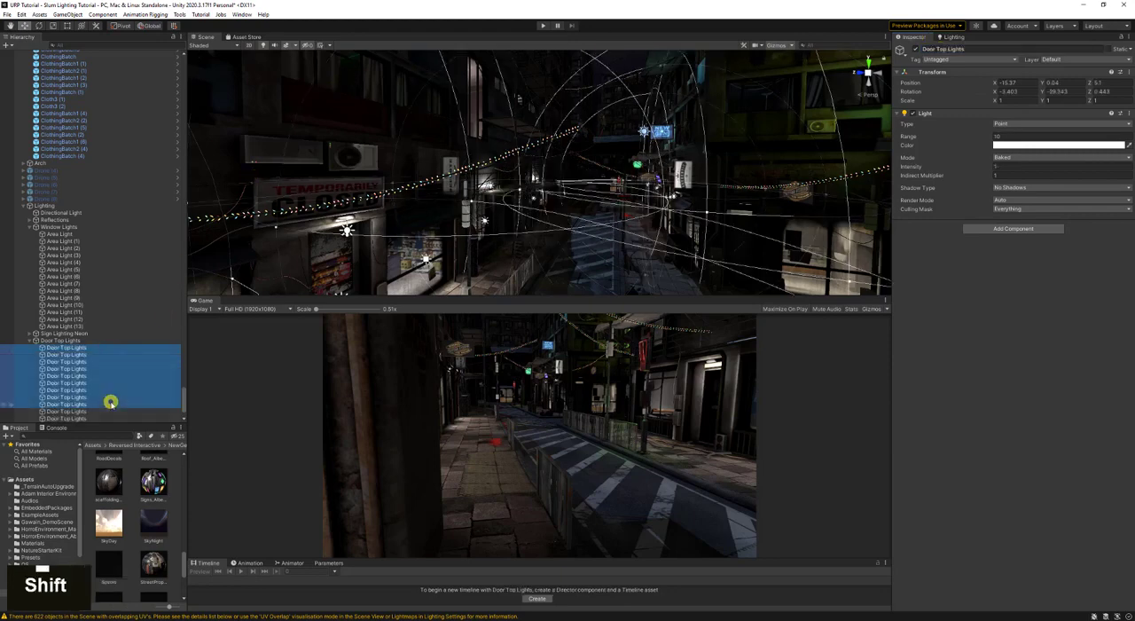
left_click(1033, 136)
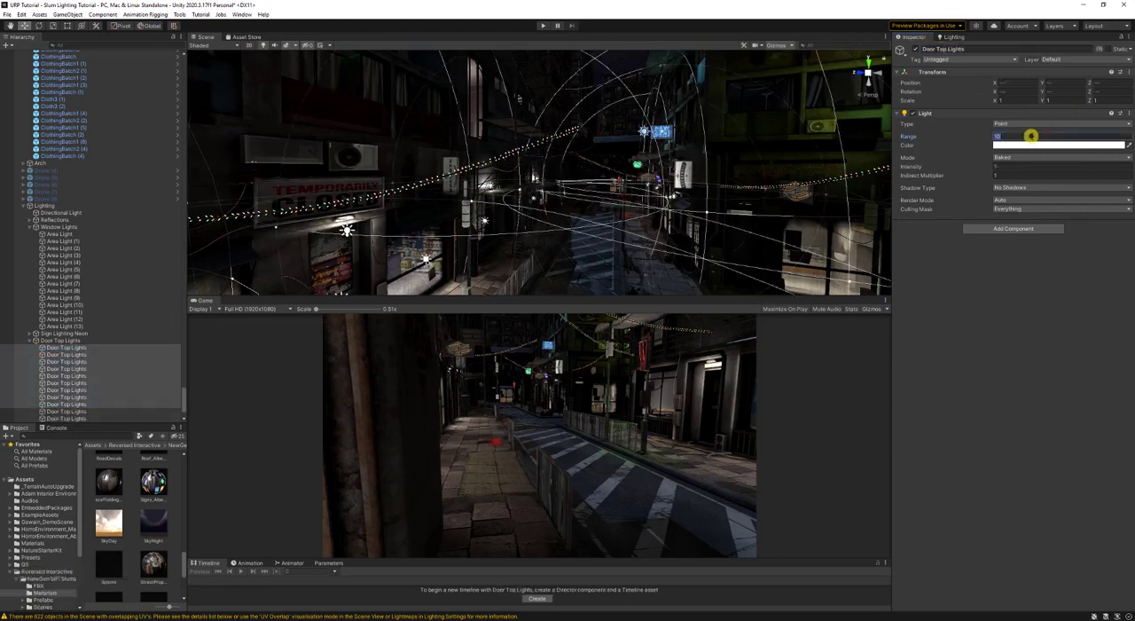
type("5")
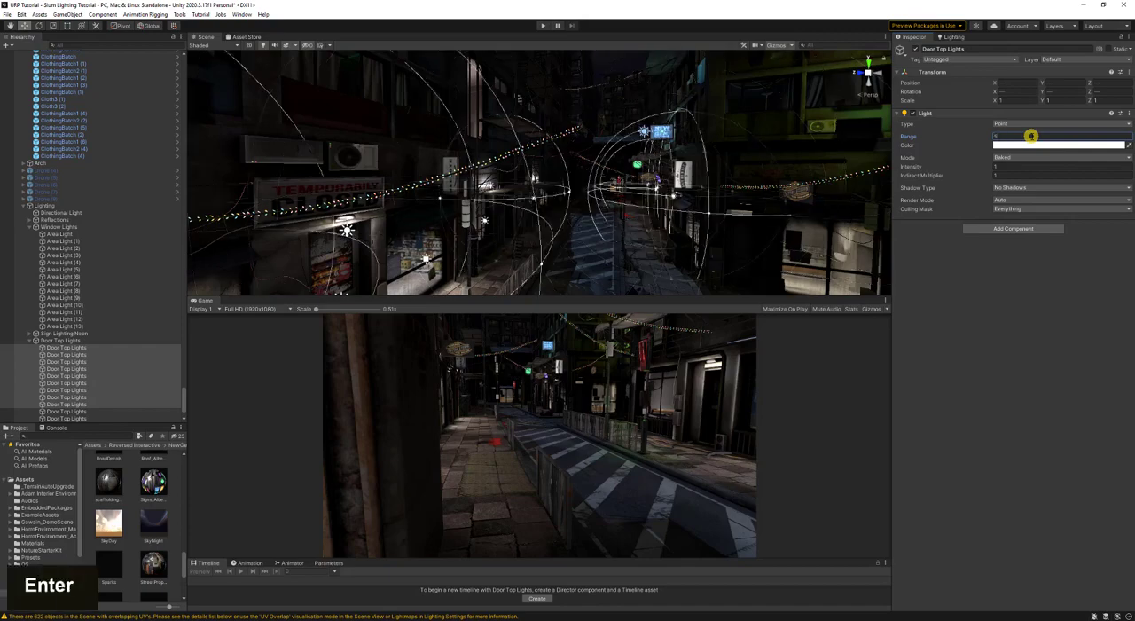
- Inspect the lit street and its overhead signs up to the blue NEW GEN sign
right_click_drag(698, 171, 574, 252)
key("w")
key("w")
key("s")
key("s")
right_click_drag(577, 253, 641, 189)
key("ctrl+s")
key("s")
key("d")
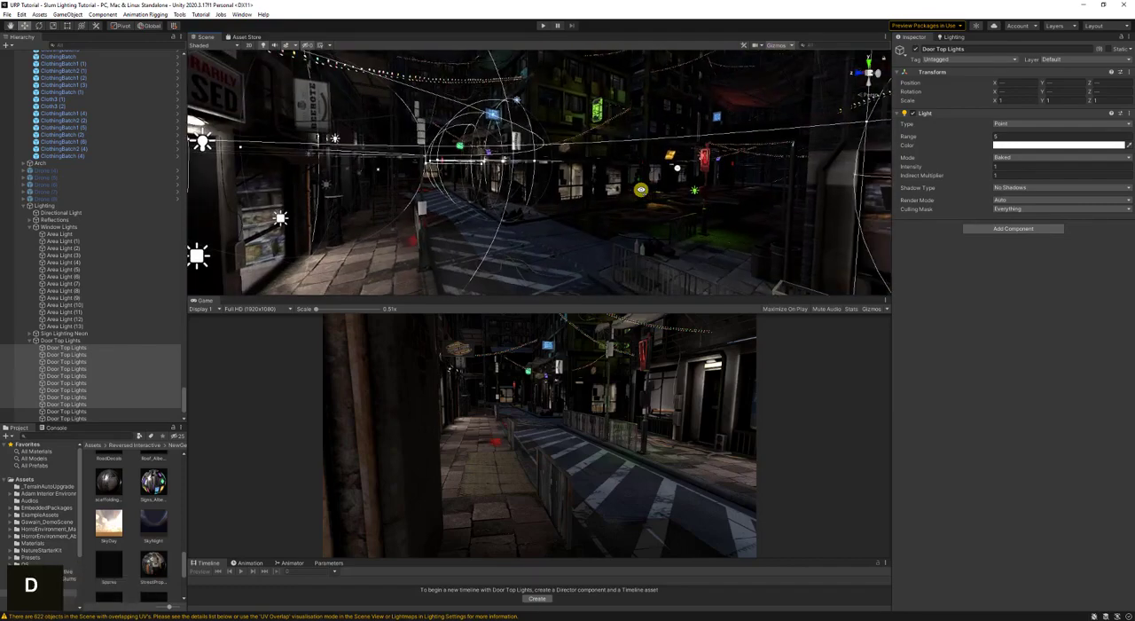
right_click_drag(598, 219, 772, 235)
key("w")
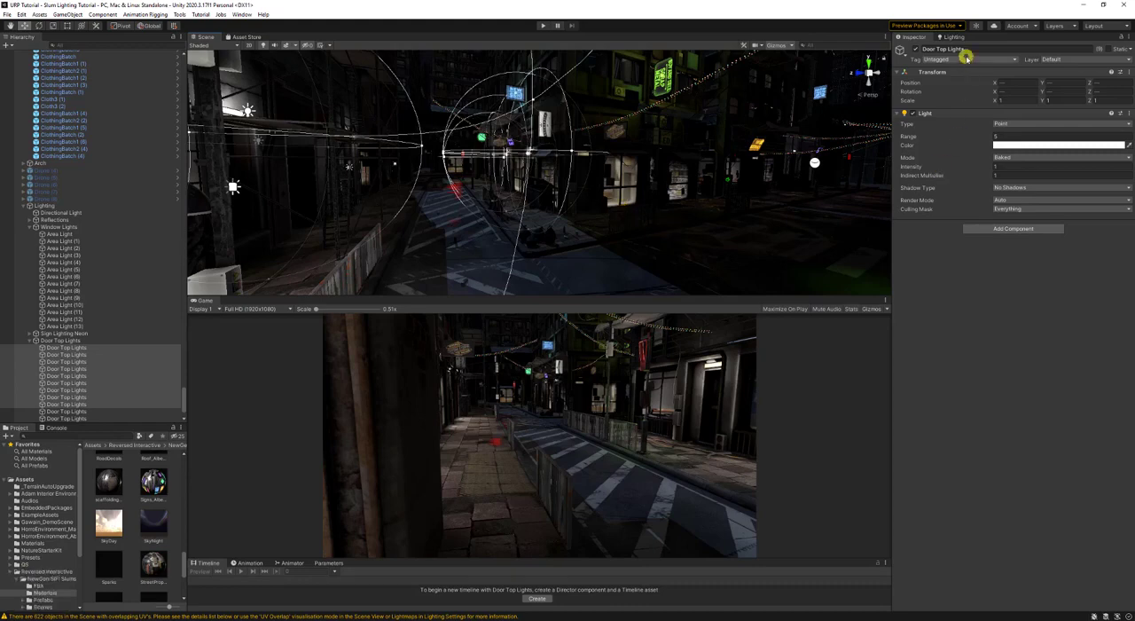
right_click_drag(540, 189, 542, 143)
key("a")
key("w")
key("w")
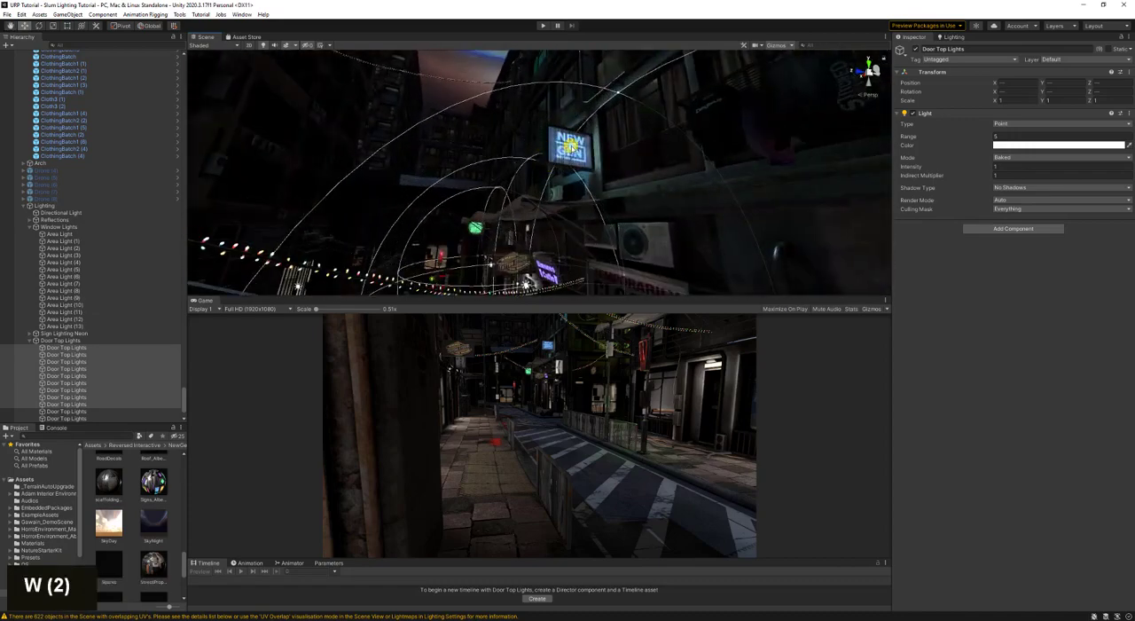
- Duplicate the blue neon area light on the NEW GEN sign above the street
left_click(571, 145)
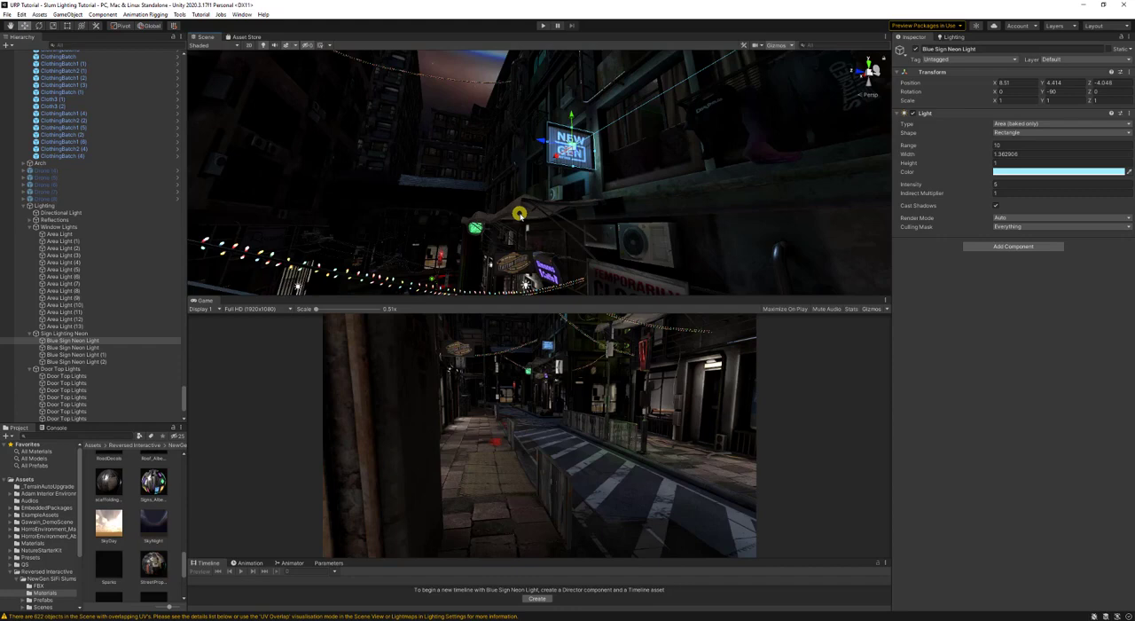
key("f")
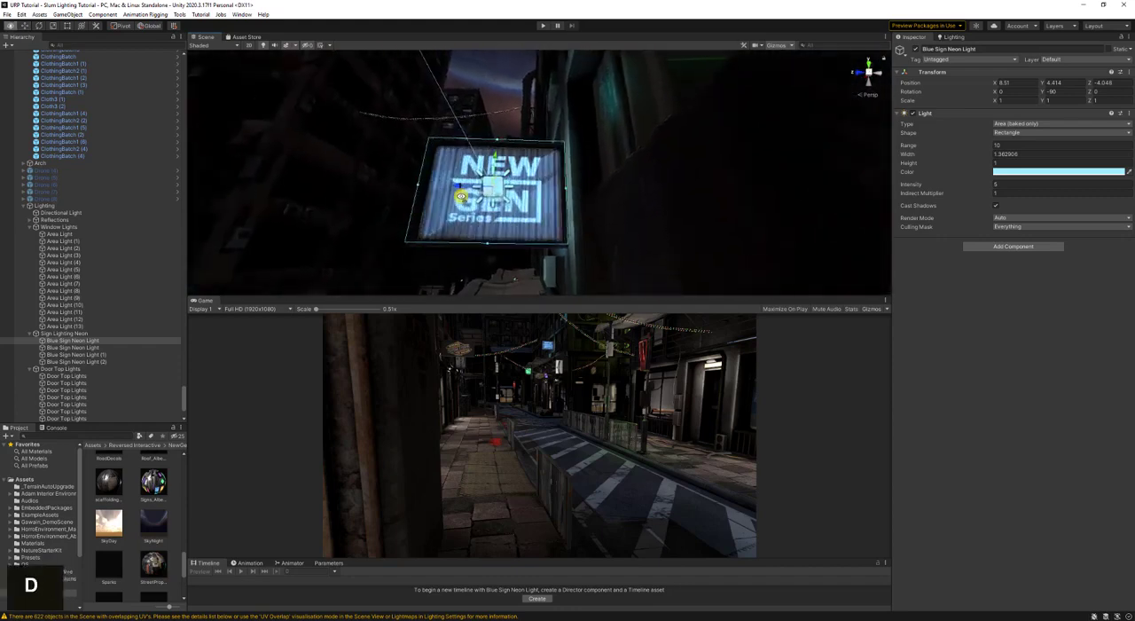
key("w")
right_click_drag(492, 209, 598, 241)
key("a")
key("d")
key("s")
key("s")
key("ctrl+s")
key("d")
key("w")
key("a")
key("w")
key("a")
key("s")
key("ctrl+d")
- Move the copied blue light along X to about -10.6, beside the white vertical sign
key("w")
right_click_drag(352, 209, 352, 180)
key("w")
key("a")
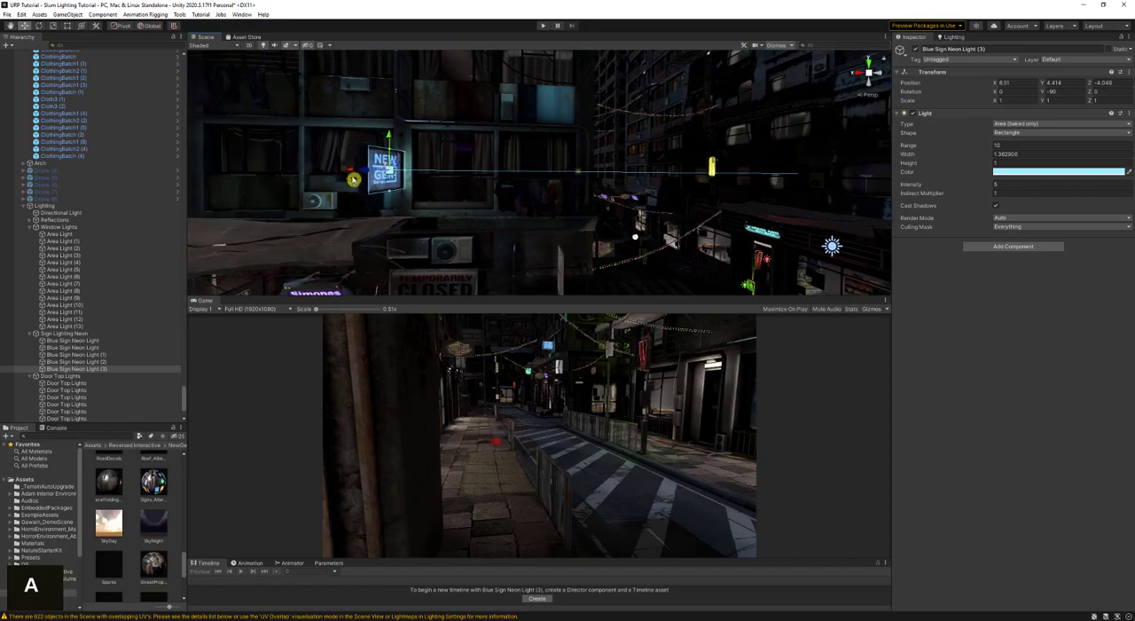
key("d")
right_click_drag(673, 203, 465, 201)
key("w")
key("d")
right_click_drag(455, 240, 329, 222)
key("w")
key("d")
- Rotate the copied light to 90 degrees about Y and narrow its width to about 0.42
key("e")
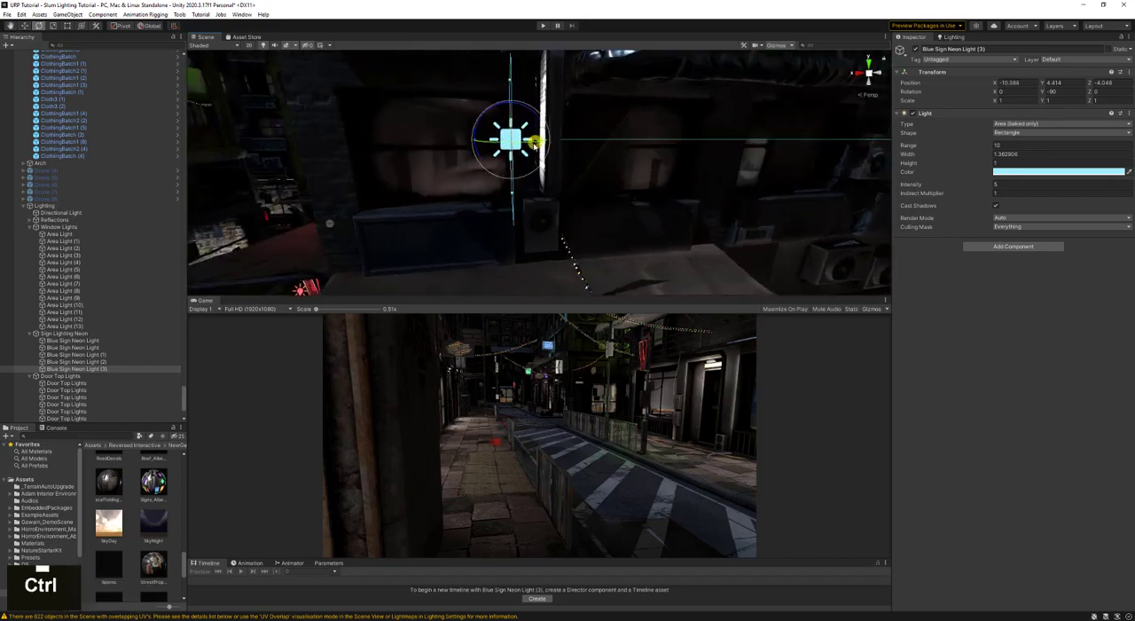
key("s")
right_click_drag(516, 219, 655, 183)
key("w")
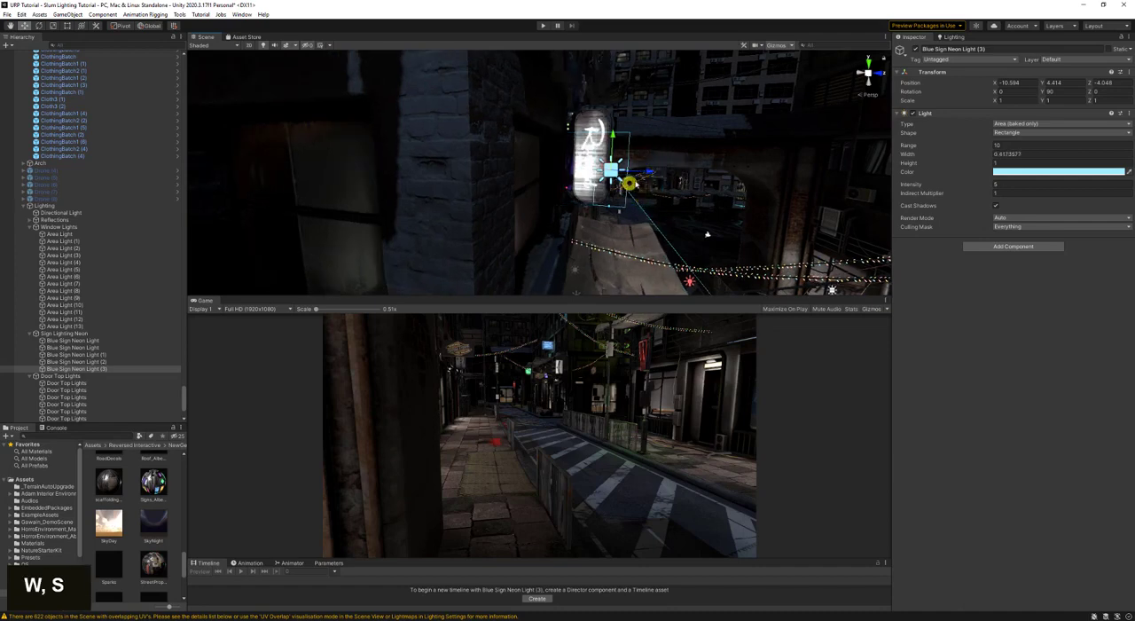
- Fit the light to the white vertical sign's face at about X -10.84, Y 4.83, Z -4.35, with a height of about 1.16
key("d")
right_click_drag(625, 176, 394, 169)
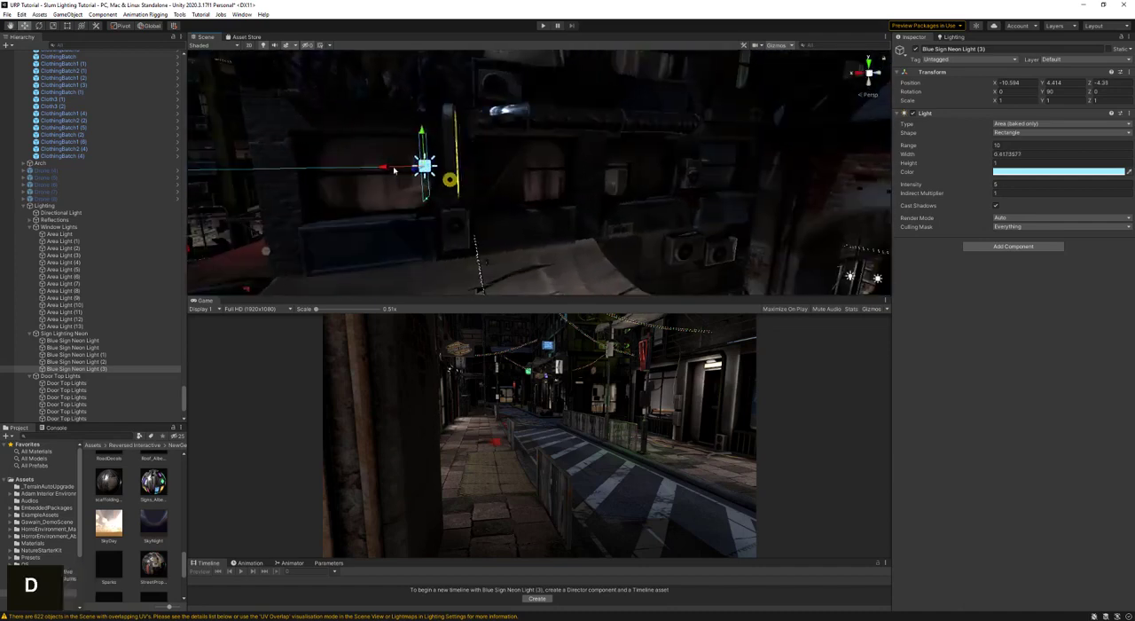
left_click_drag(383, 167, 401, 168)
key("a")
right_click_drag(403, 171, 386, 166)
left_click_drag(548, 135, 550, 117)
right_click_drag(600, 159, 629, 175)
key("a")
left_click_drag(628, 180, 630, 187)
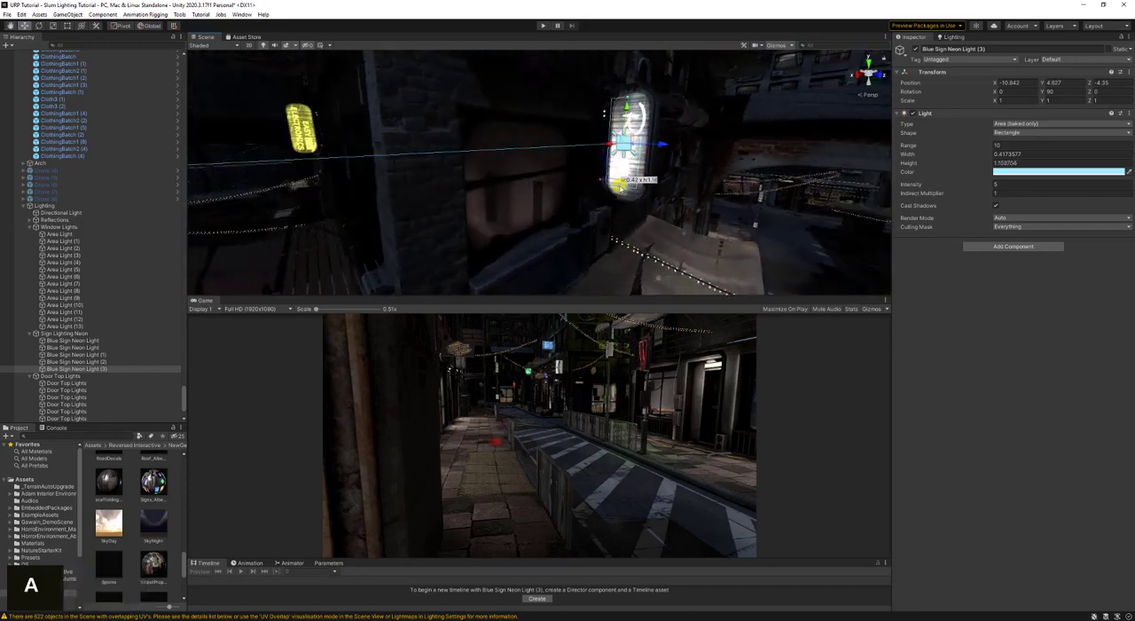
- Duplicate the vertical sign's light, turn the copy to face the opposite way and place it behind the sign at about X -11.21
key("d")
right_click_drag(644, 183, 443, 178)
key("ctrl+d")
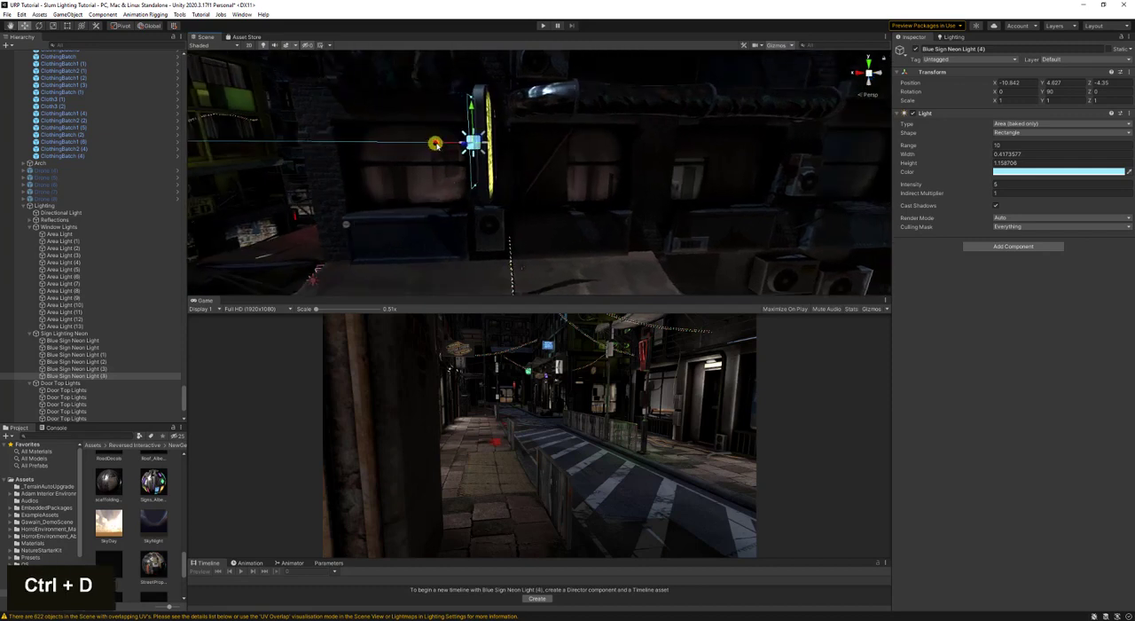
left_click_drag(436, 144, 598, 281)
right_click_drag(550, 227, 551, 224)
key("a")
key("w")
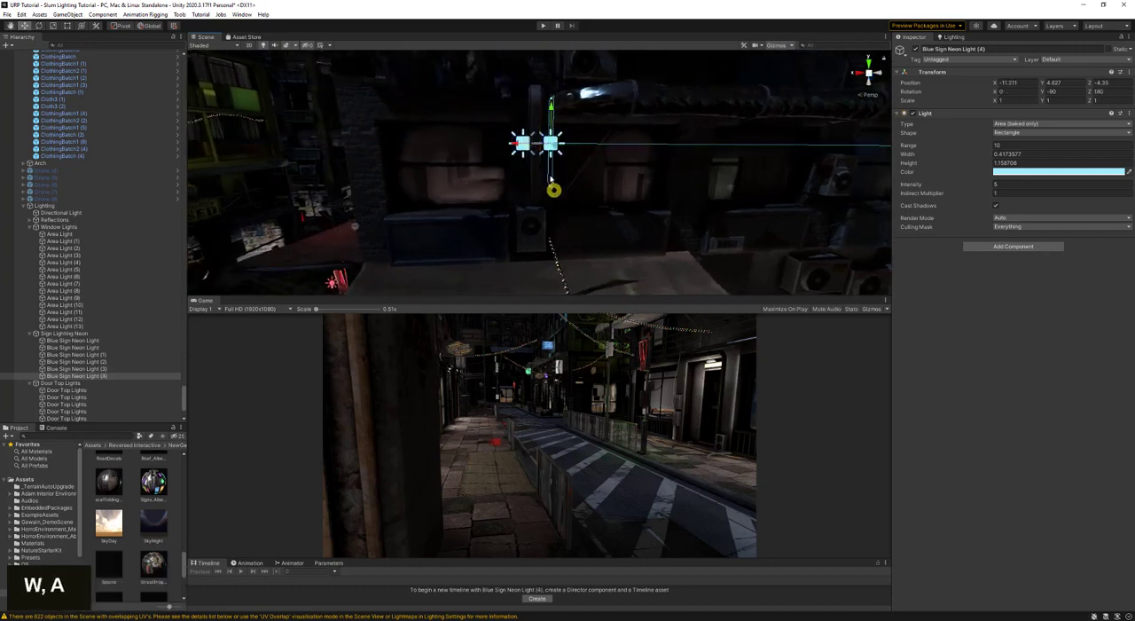
- Set the colour of both vertical sign lights to white, sampled from the sign's glowing face
left_click(129, 369, "ctrl")
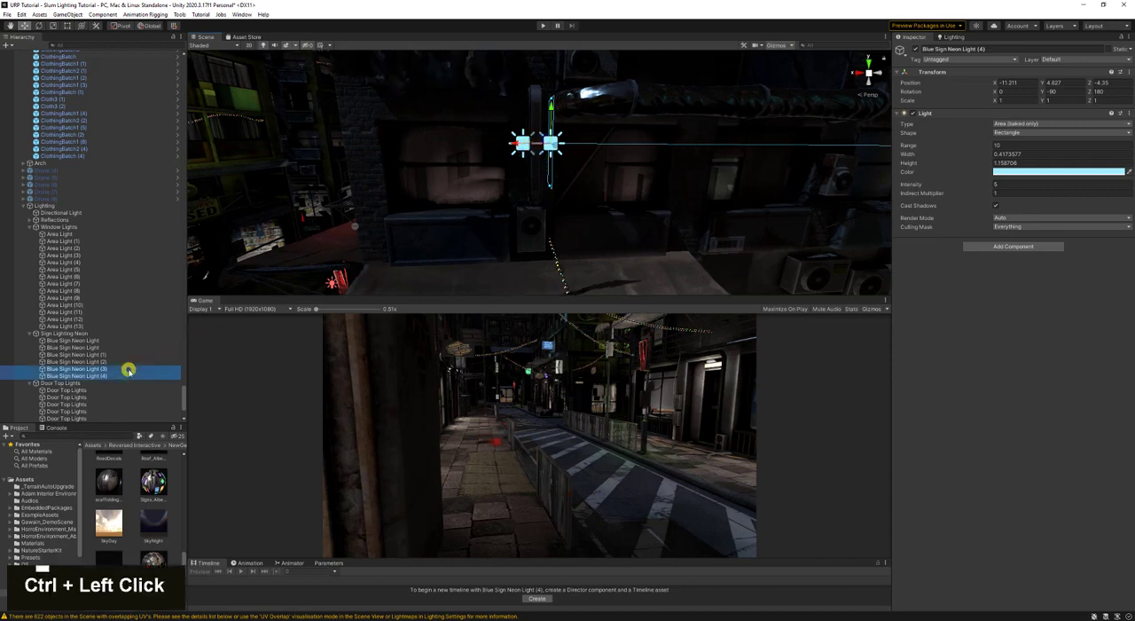
left_click(1127, 171)
right_click_drag(570, 153, 692, 175)
key("a")
right_click(651, 157)
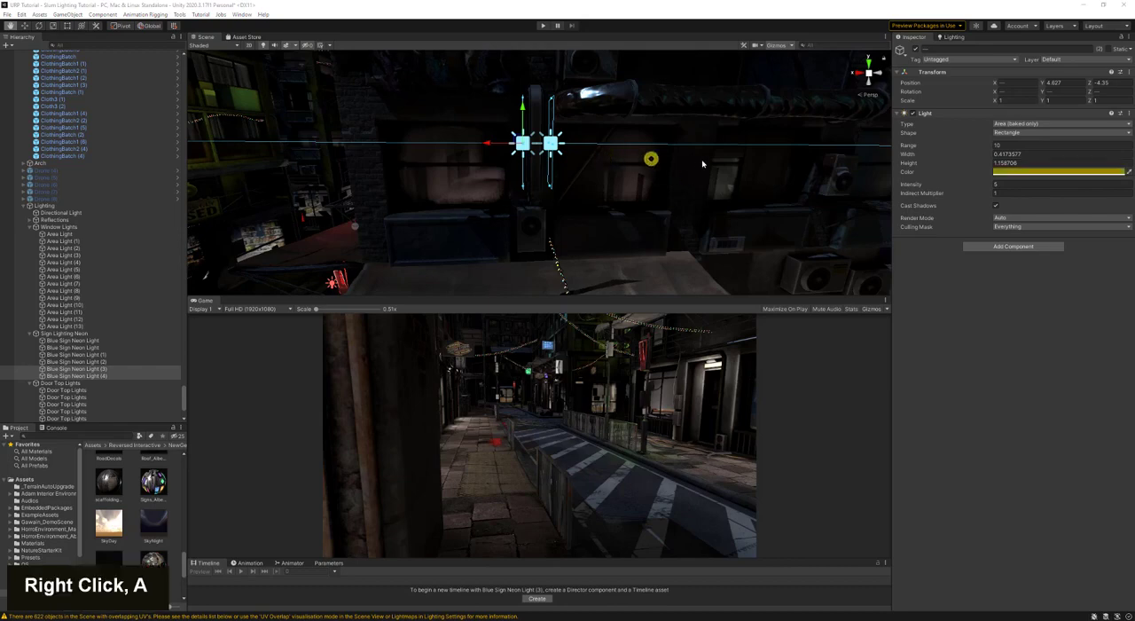
left_click(592, 152)
key("a")
right_click_drag(519, 163, 691, 160)
key("a")
left_click(1127, 172)
left_click(604, 184)
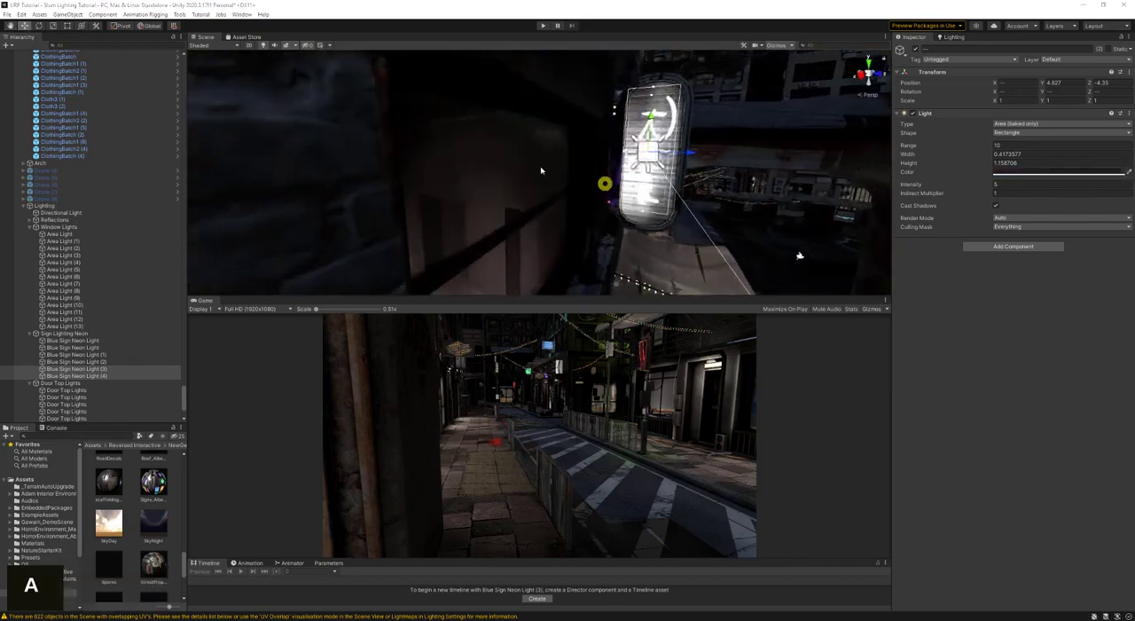
- Rename both vertical sign lights as White Neon Sign Light
right_click_drag(676, 115, 470, 163)
key("d")
key("s")
key("a")
key("a")
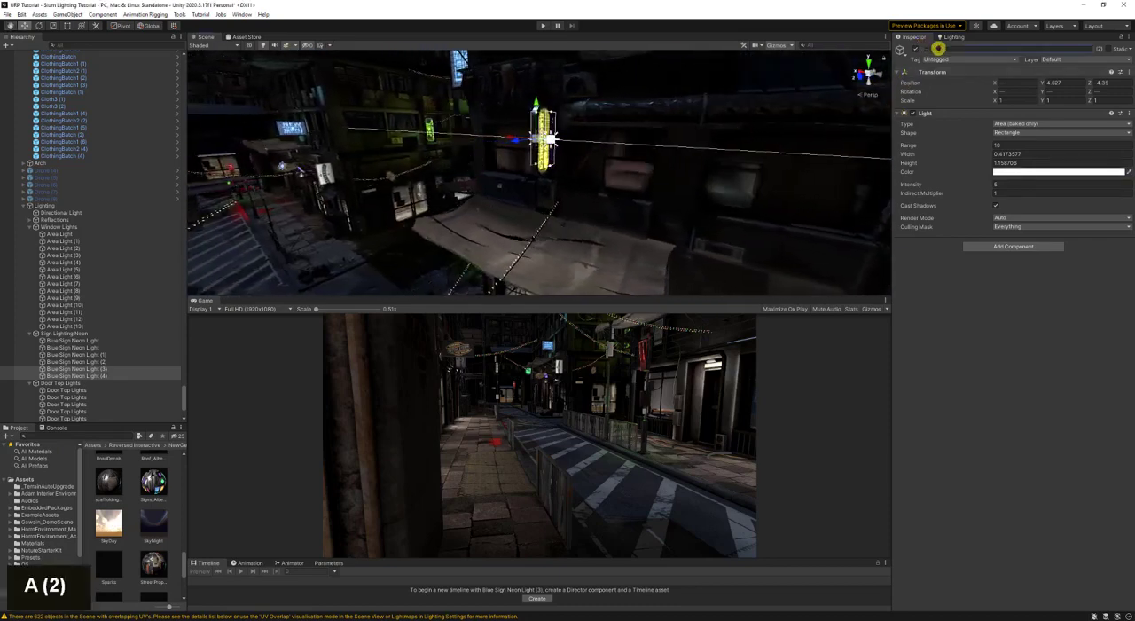
type("White ")
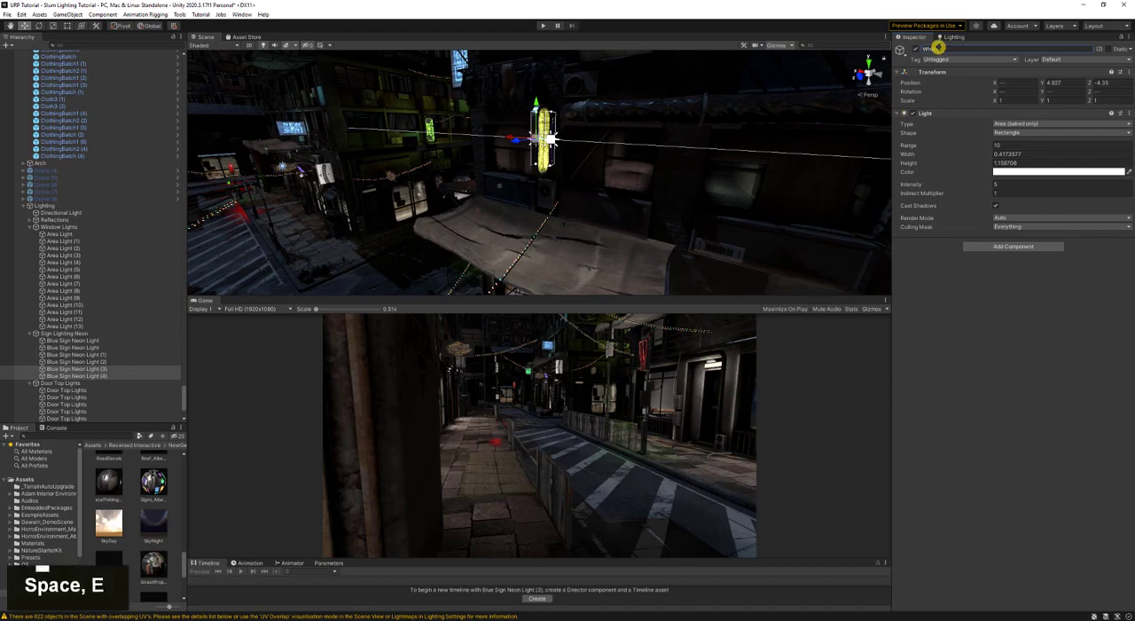
type("Neon Sign Light")
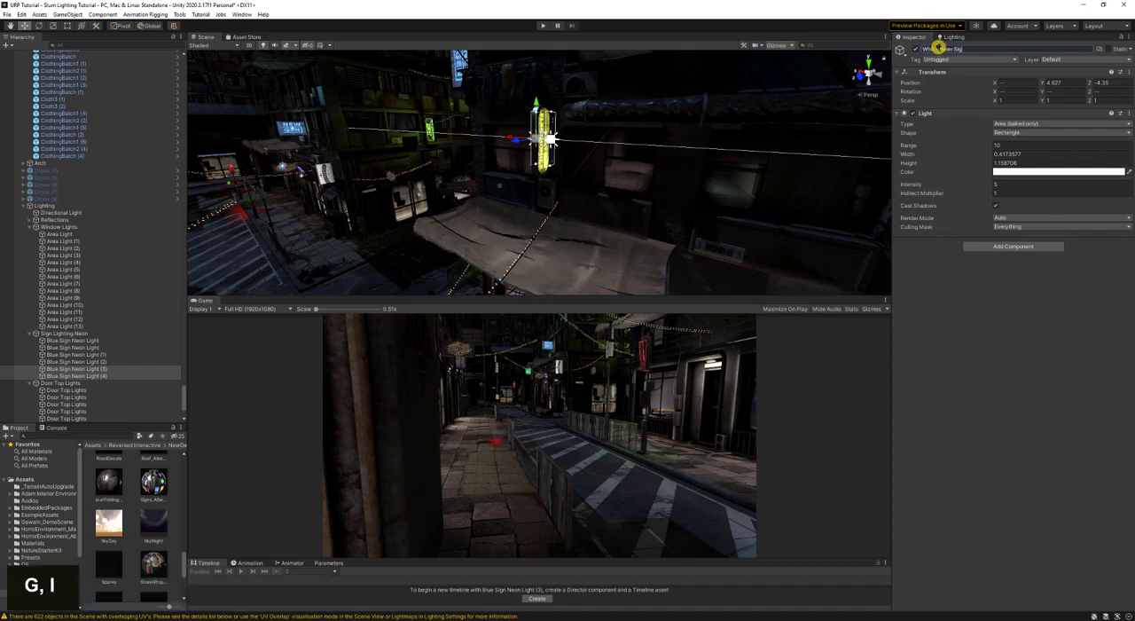
key("Return")
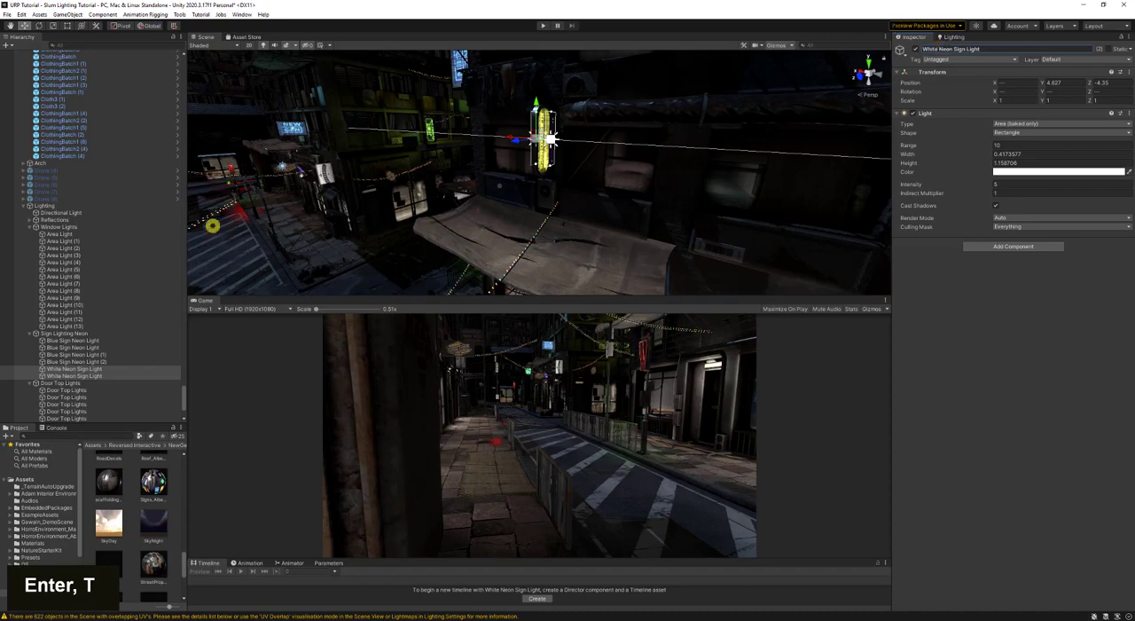
- Rename Blue Sign Neon Light (1) and (2), the green sign's lights, as Green Neon Sign Light
left_click(99, 362)
left_click(100, 355, "shift")
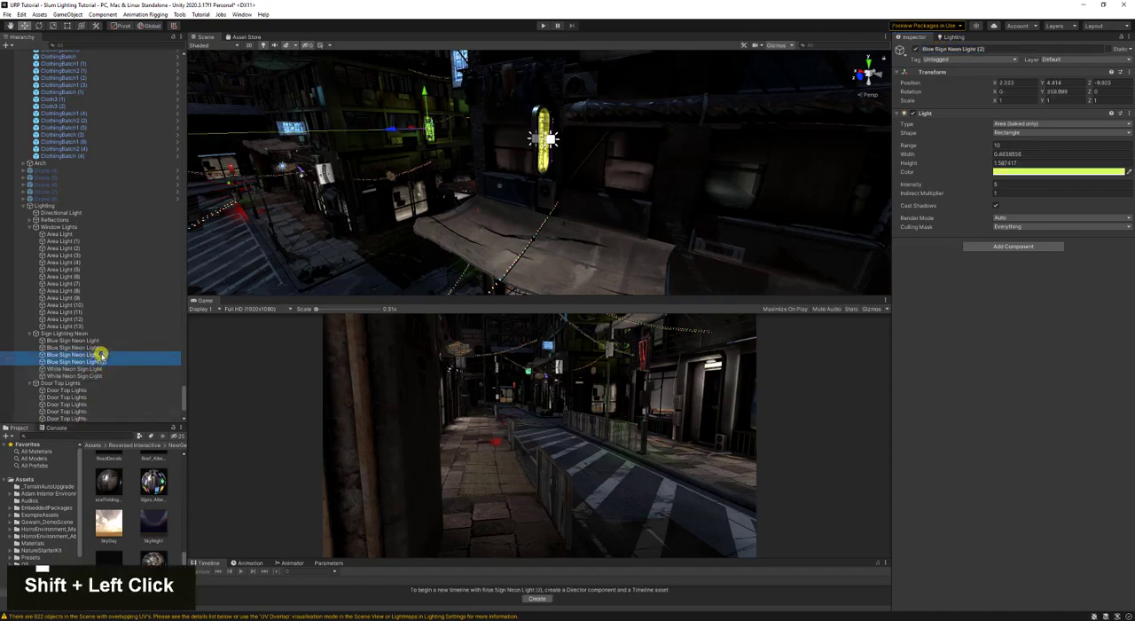
type("Green Neon S")
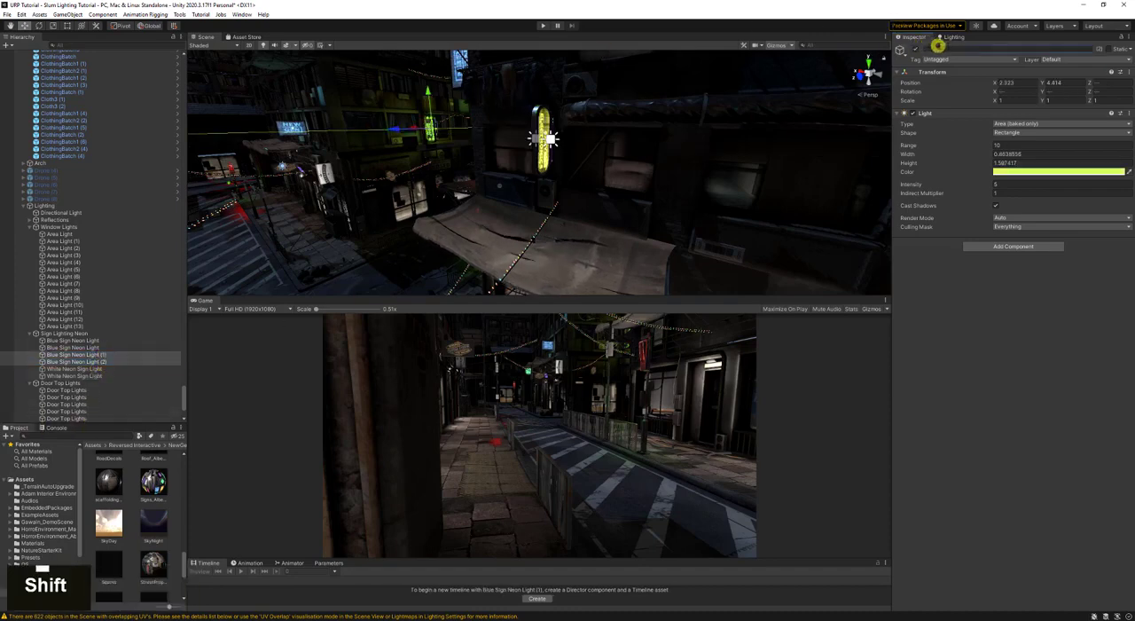
type("ign Light")
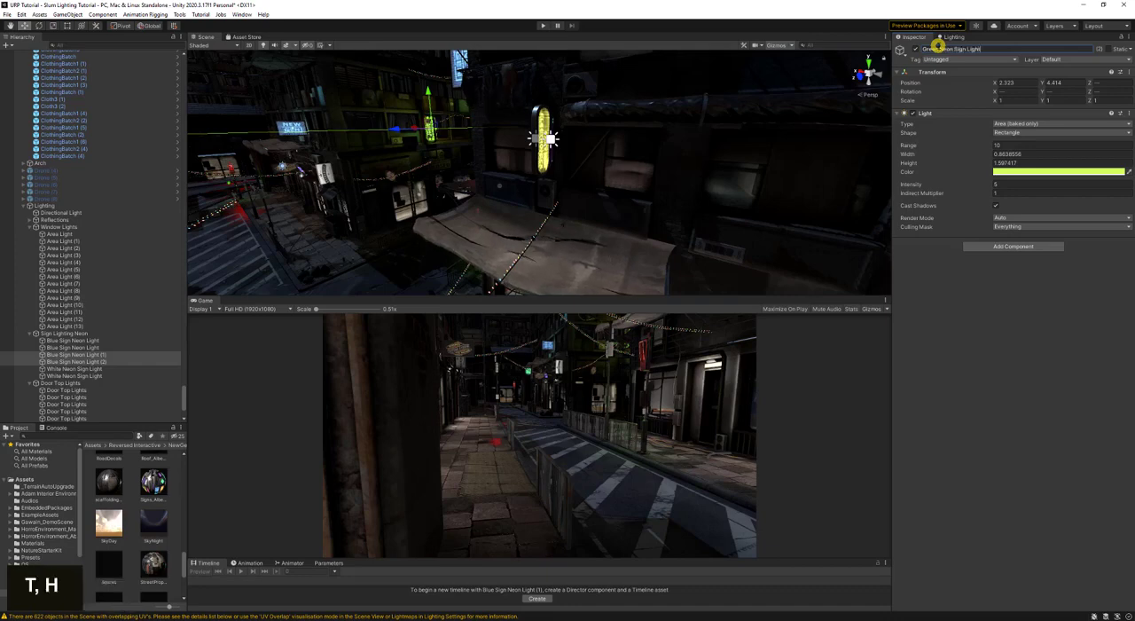
key("Return")
- Duplicate the blue area light on the NEW GEN sign again for another blue sign
mouse_move(561, 171)
right_mouse_down()
mouse_move(558, 187)
mouse_move(565, 169)
mouse_move(533, 171)
mouse_move(561, 176)
mouse_move(543, 176)
right_mouse_up()
key("a")
key("w")
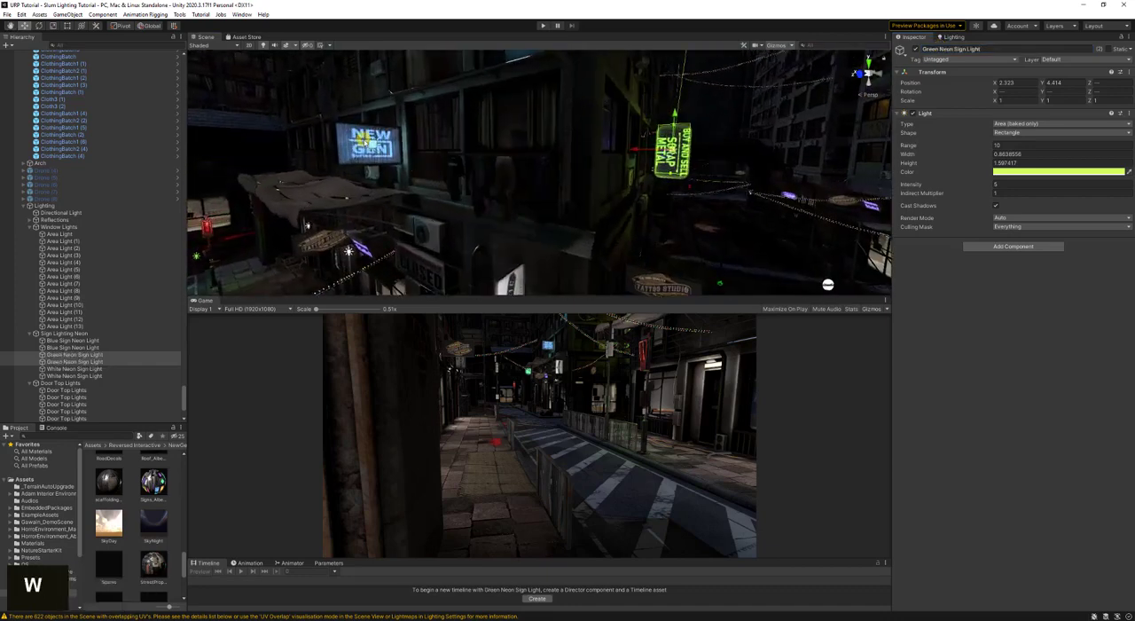
left_click(368, 144)
key("d")
right_click_drag(381, 145, 417, 161)
key("w")
key("ctrl+d")
key("s")
key("a")
key("w")
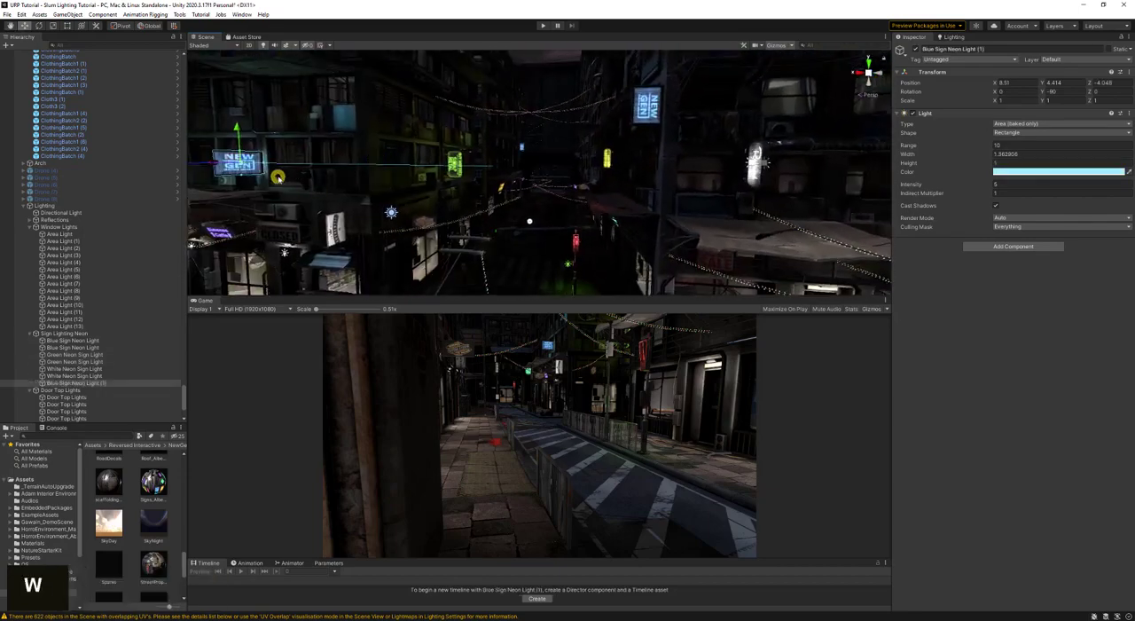
right_click_drag(279, 178, 277, 178)
key("a")
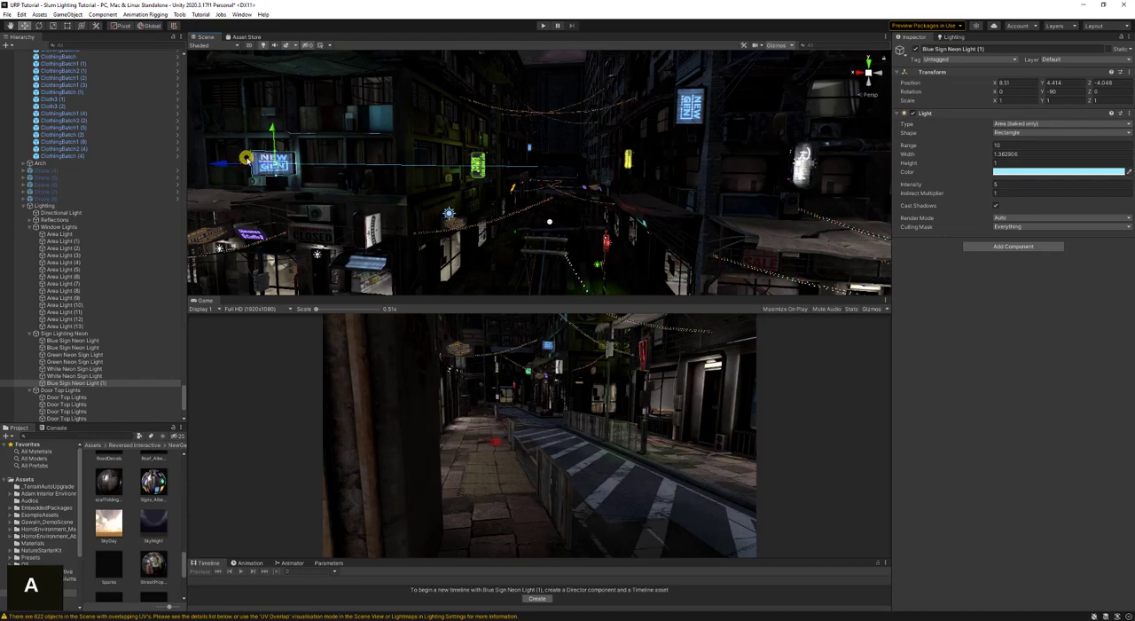
- Move the new blue light copy along X to about 1.23, past the green scrap metal sign
left_click_drag(246, 158, 307, 177)
key("ctrl+z")
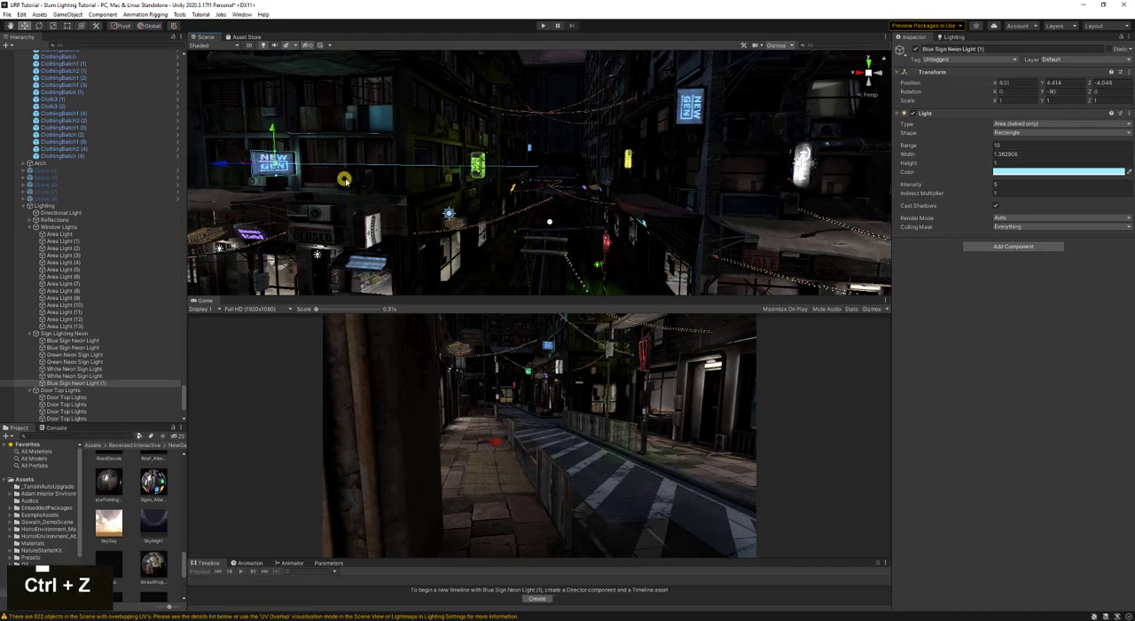
key("a")
right_click_drag(346, 180, 381, 181)
key("s")
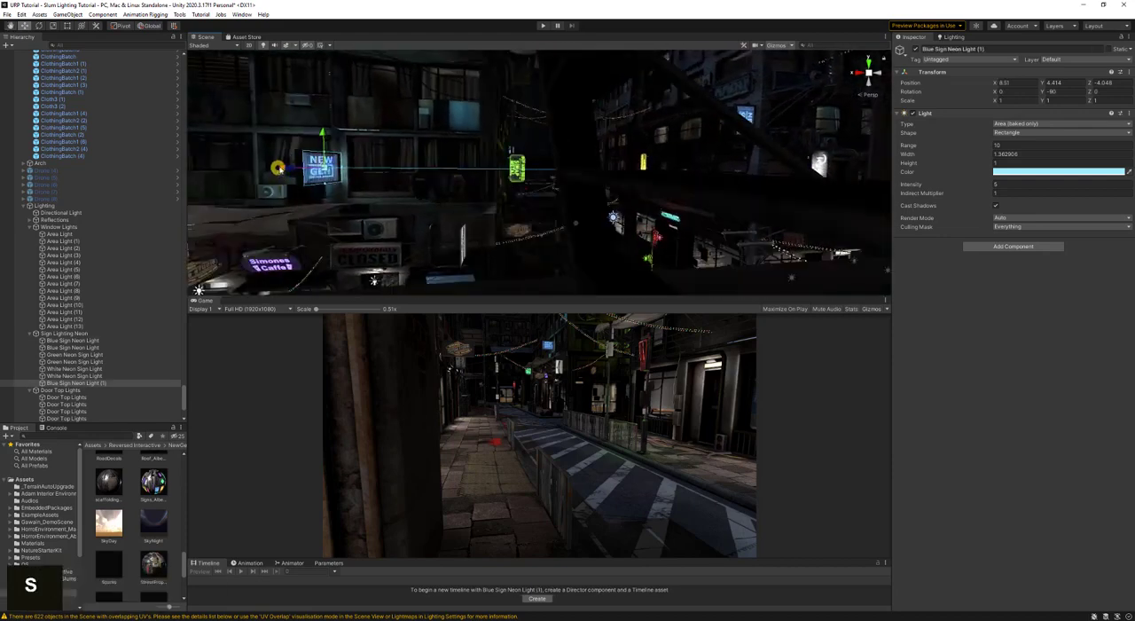
key("a")
right_click_drag(284, 166, 370, 173)
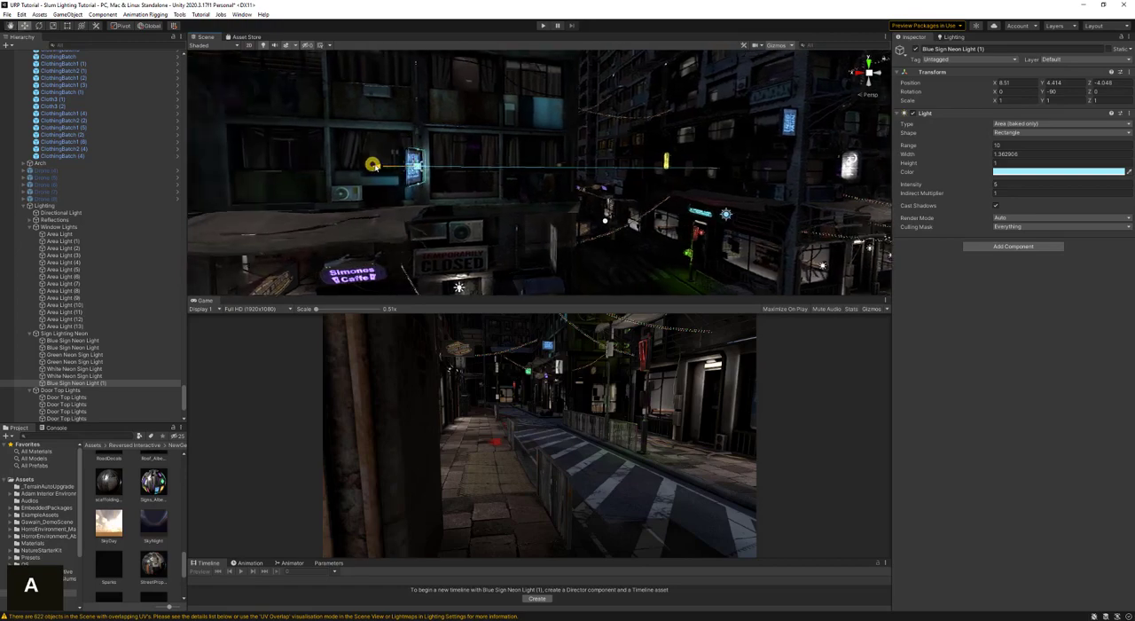
key("w")
right_click_drag(467, 197, 550, 202)
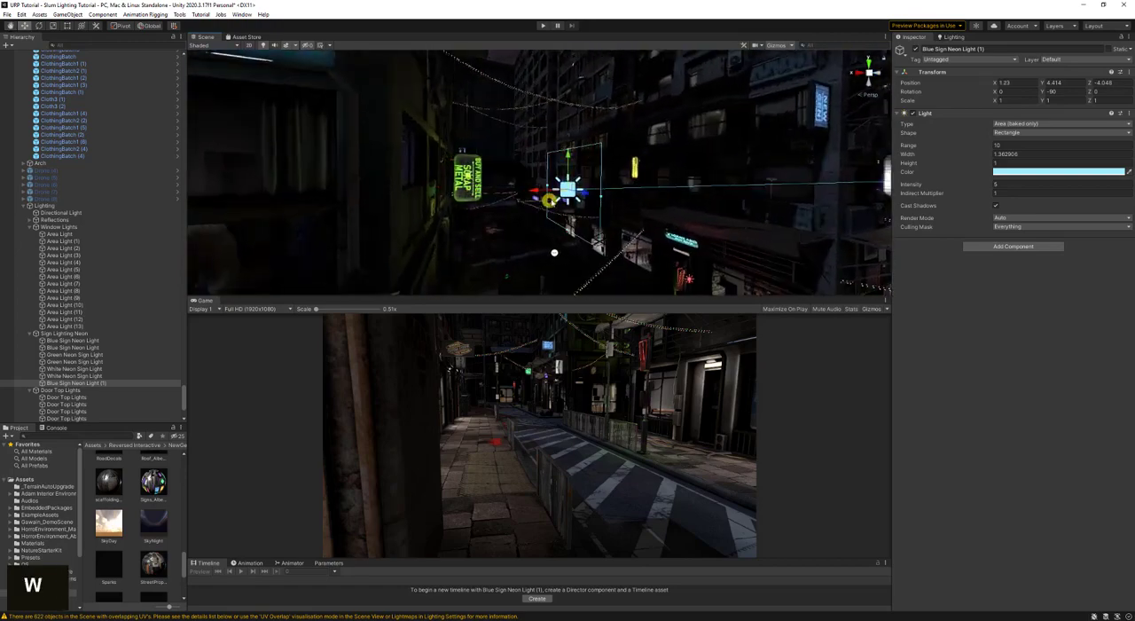
- Raise the blue light copy and bring it beside the vertical NEW GEN sign, at about X -7.89 and Y 6.66
left_click_drag(565, 185, 820, 84)
key("w")
mouse_move(621, 191)
right_mouse_down()
mouse_move(712, 126)
mouse_move(639, 191)
right_mouse_up()
key("s")
left_click_drag(434, 203, 449, 197)
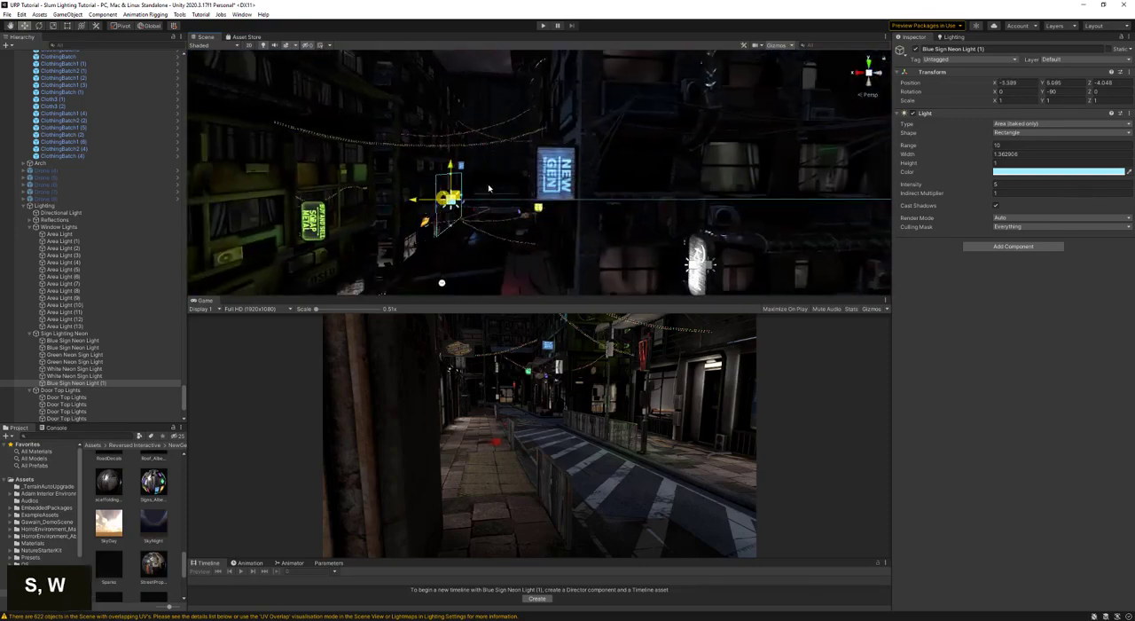
key("w")
right_click_drag(512, 193, 657, 203)
- Rotate the blue light copy to 0 degrees about Y so it faces away from the vertical NEW GEN sign
key("s")
key("a")
key("e")
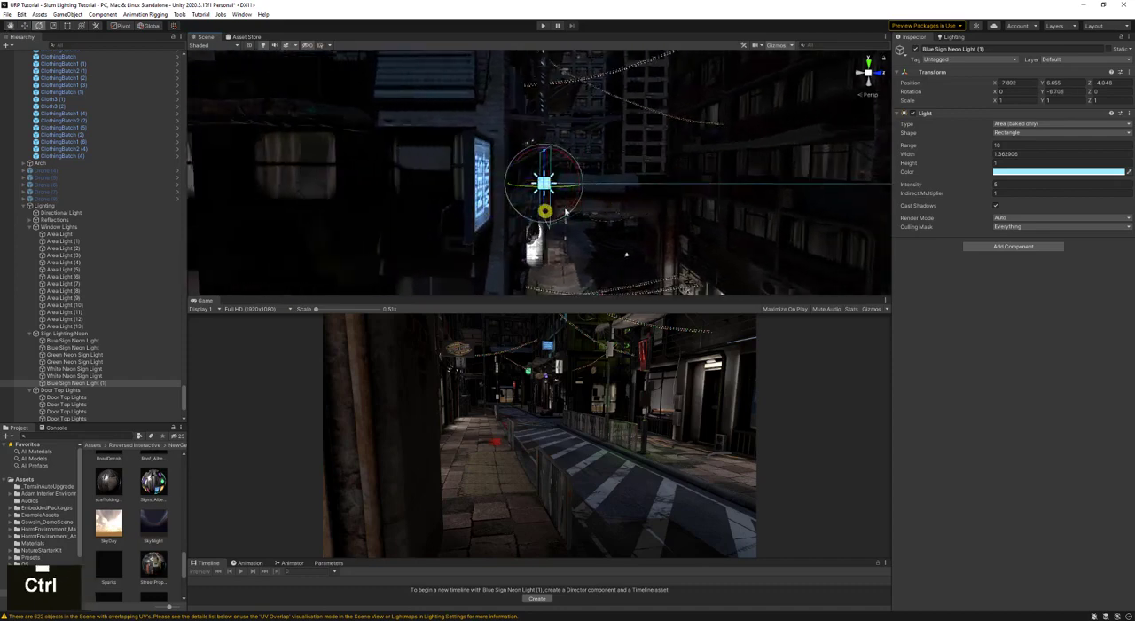
key("ctrl+z")
left_click(544, 193, "ctrl")
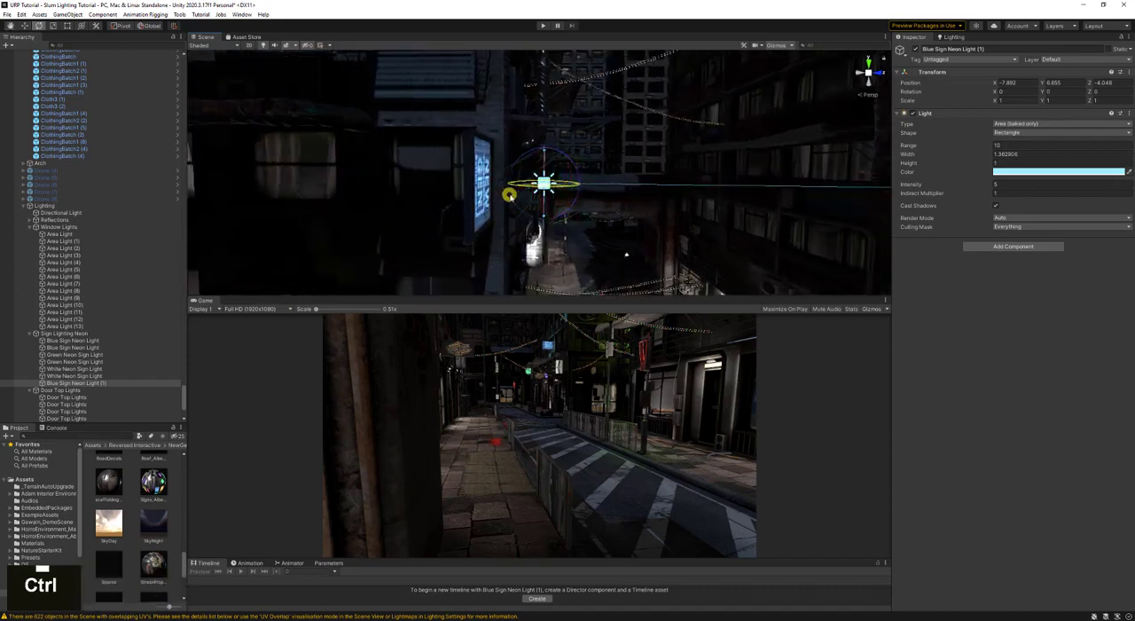
- Move the blue light against the vertical NEW GEN sign at about X -7.73, Z -4.86, and resize it to about 0.78 by 1.10
key("w")
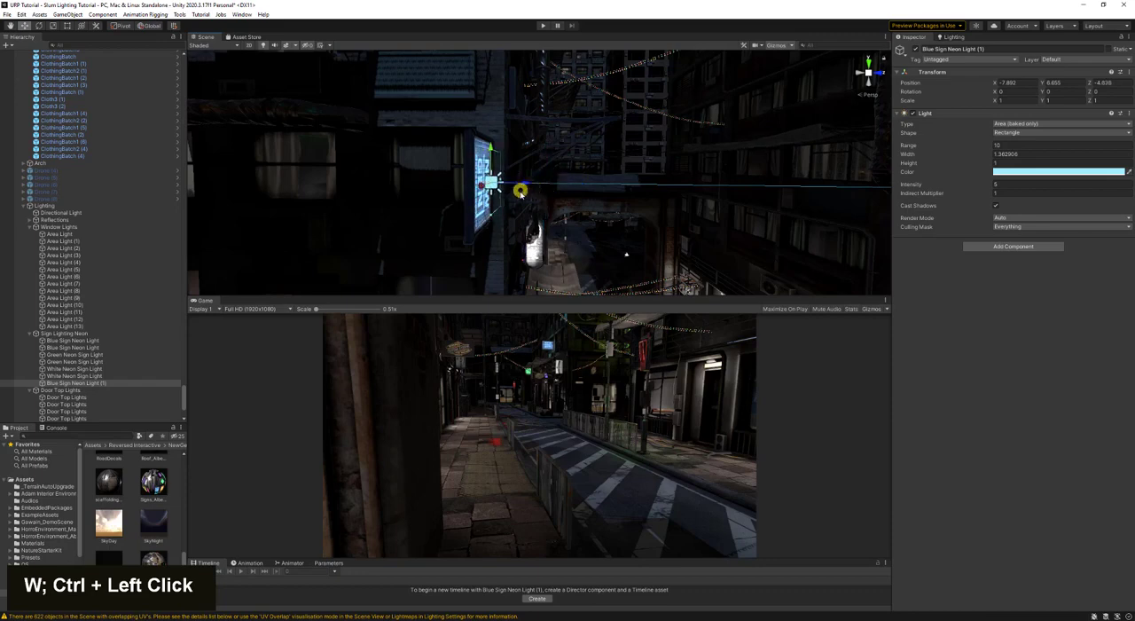
left_click_drag(605, 192, 367, 168, "alt")
key("w")
key("s")
right_click_drag(418, 127, 429, 126)
left_click_drag(513, 188, 503, 196)
key("a")
right_click_drag(503, 196, 676, 205)
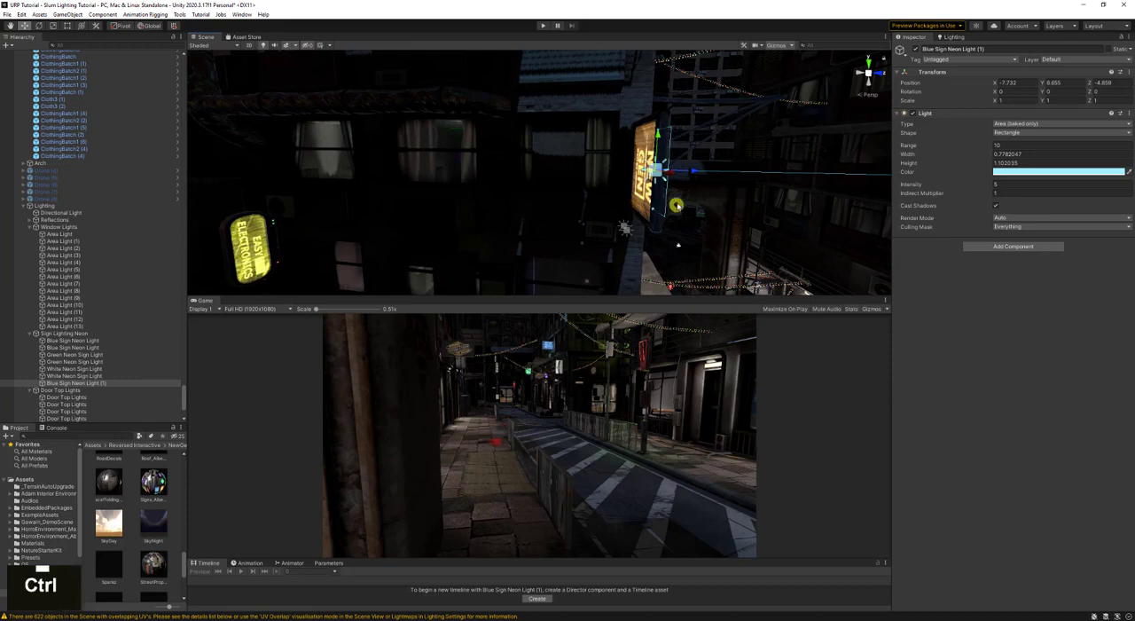
- Duplicate the fitted blue light, move the copy to the opposite face of the sign and rotate it to 180 degrees about X
key("ctrl+d")
left_click_drag(695, 170, 662, 172)
key("e")
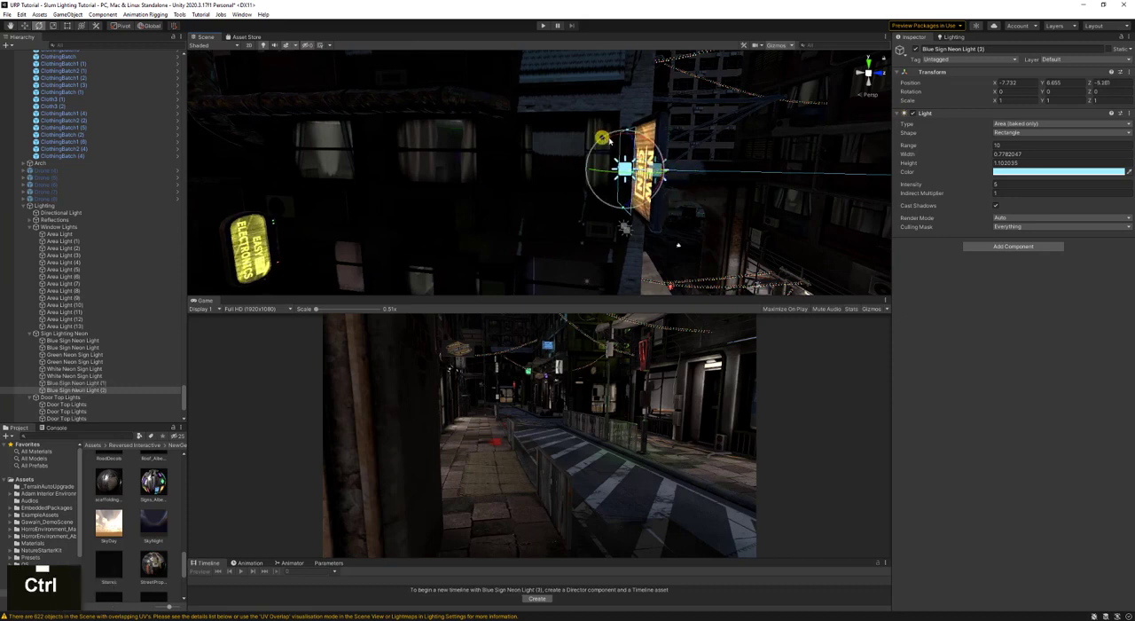
left_click_drag(610, 140, 856, 145, "ctrl")
key("w")
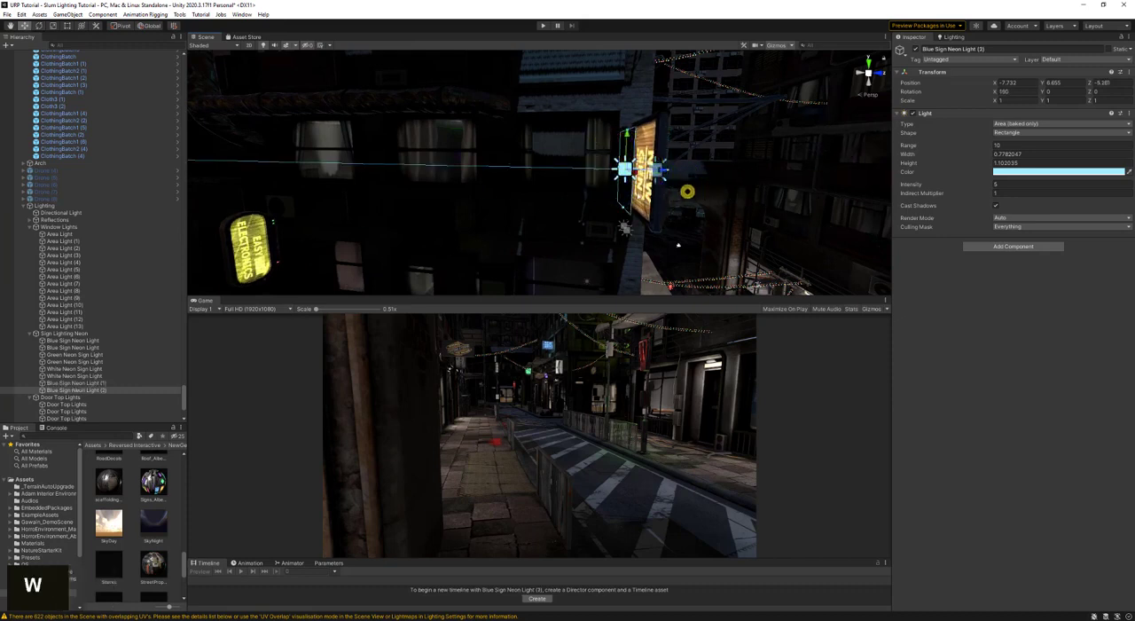
- Bring the flipped blue light copy close to the opposite sign face, at about Z -5.13, and save the scene
key("d")
right_click_drag(672, 170, 311, 204)
key("ctrl+s")
key("d")
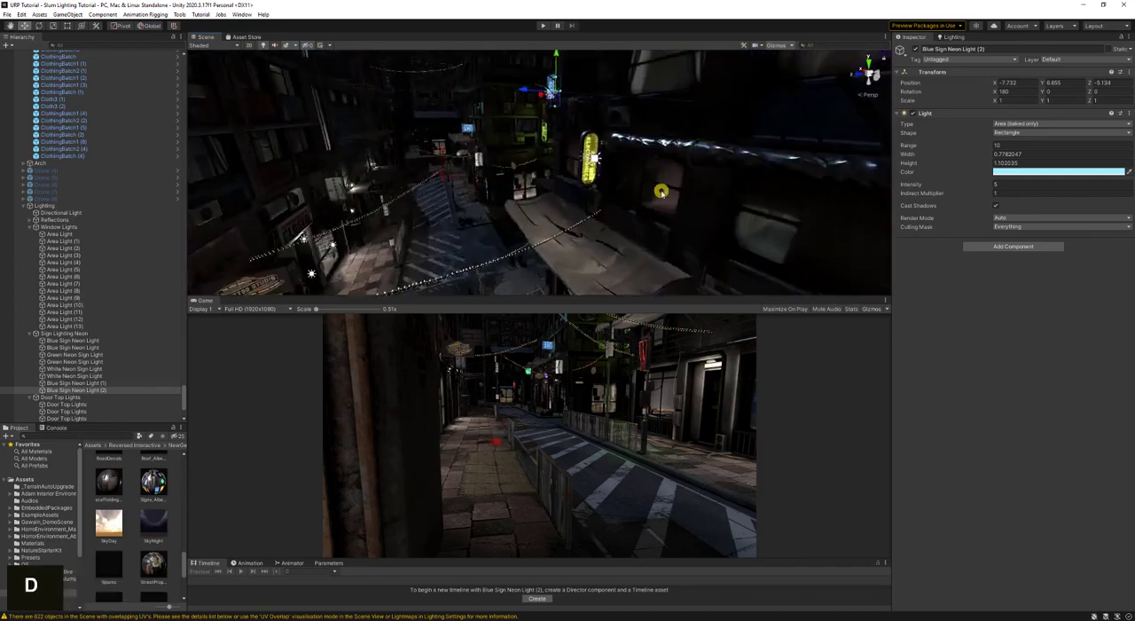
- Collapse the Window Lights, Sign Lighting Neon, Door Top Lights and Traffic Lights groups in the hierarchy
left_click(29, 227, "ctrl")
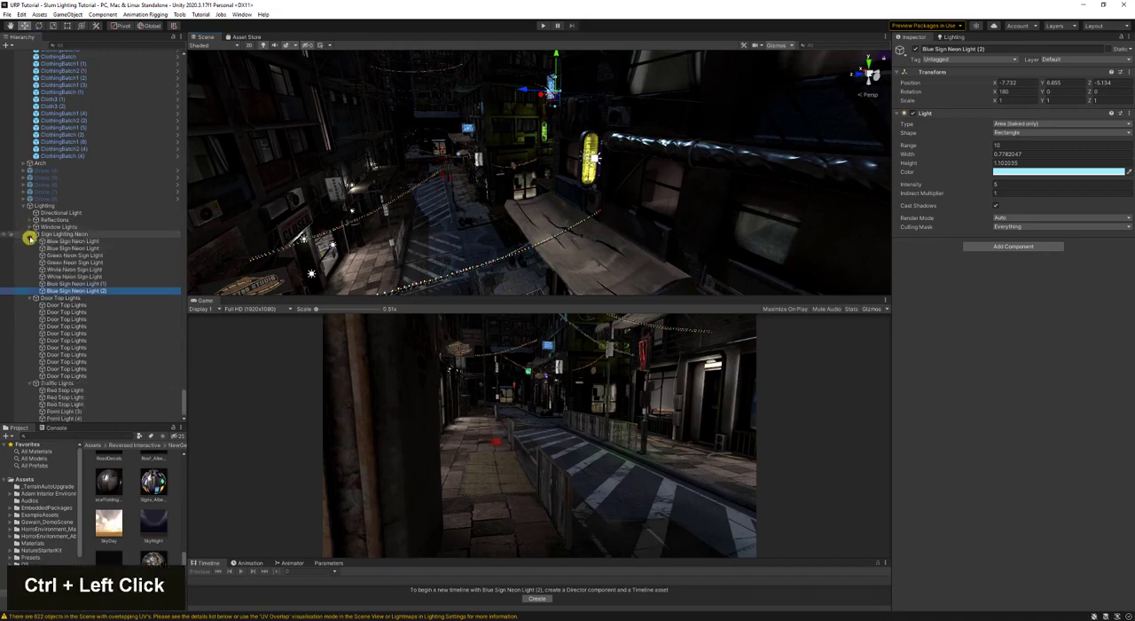
left_click(31, 234, "ctrl+shift")
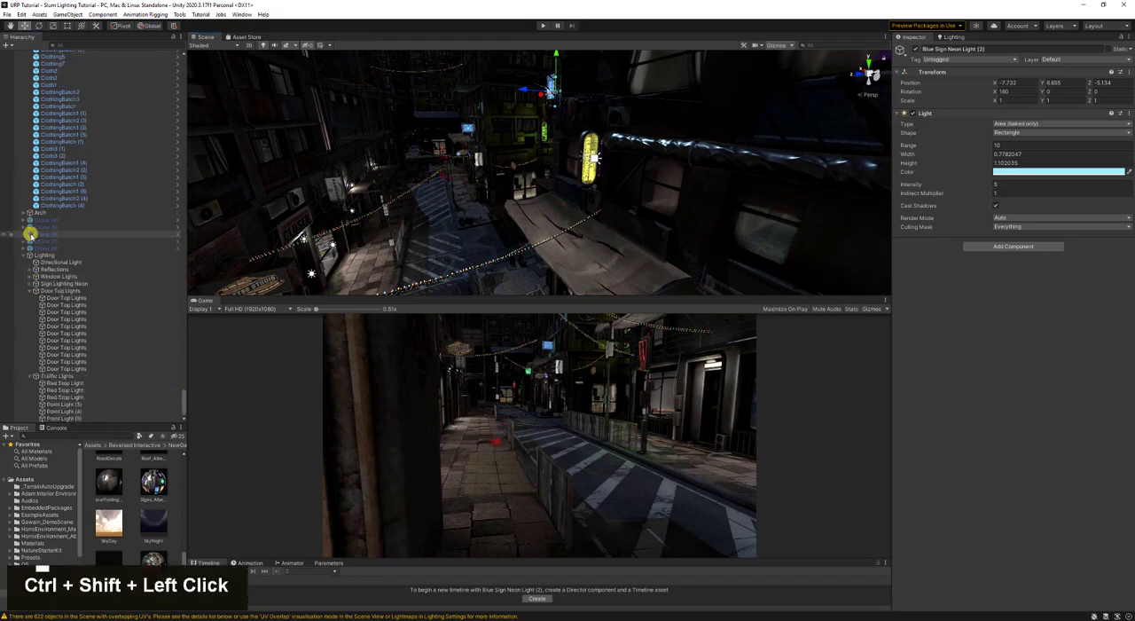
left_click(28, 292, "ctrl+shift")
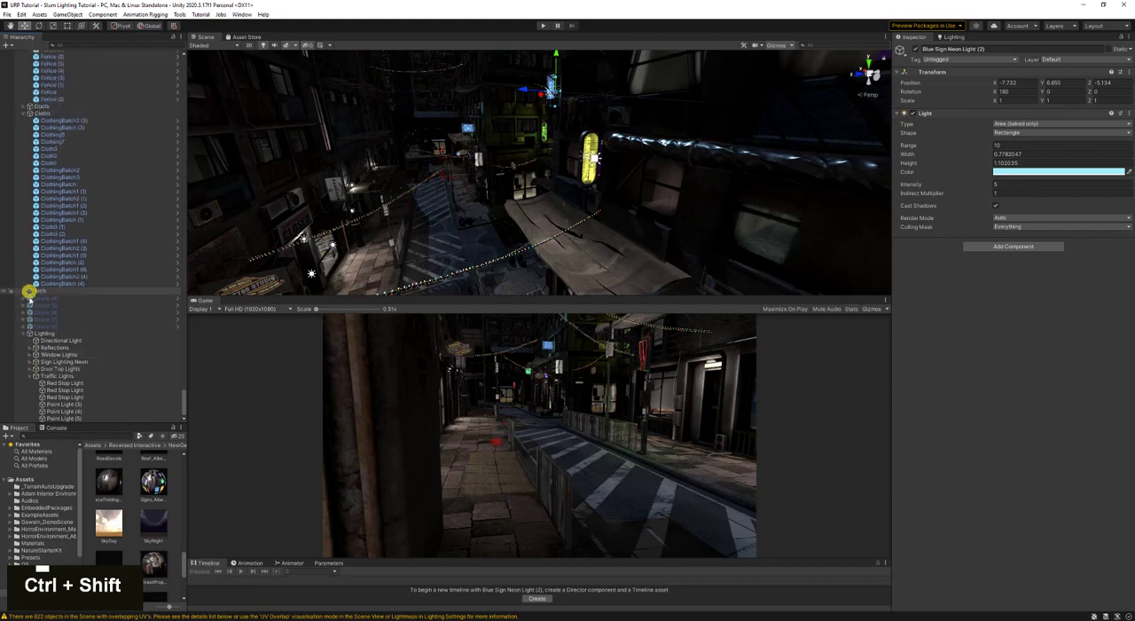
left_click(30, 373, "ctrl+shift")
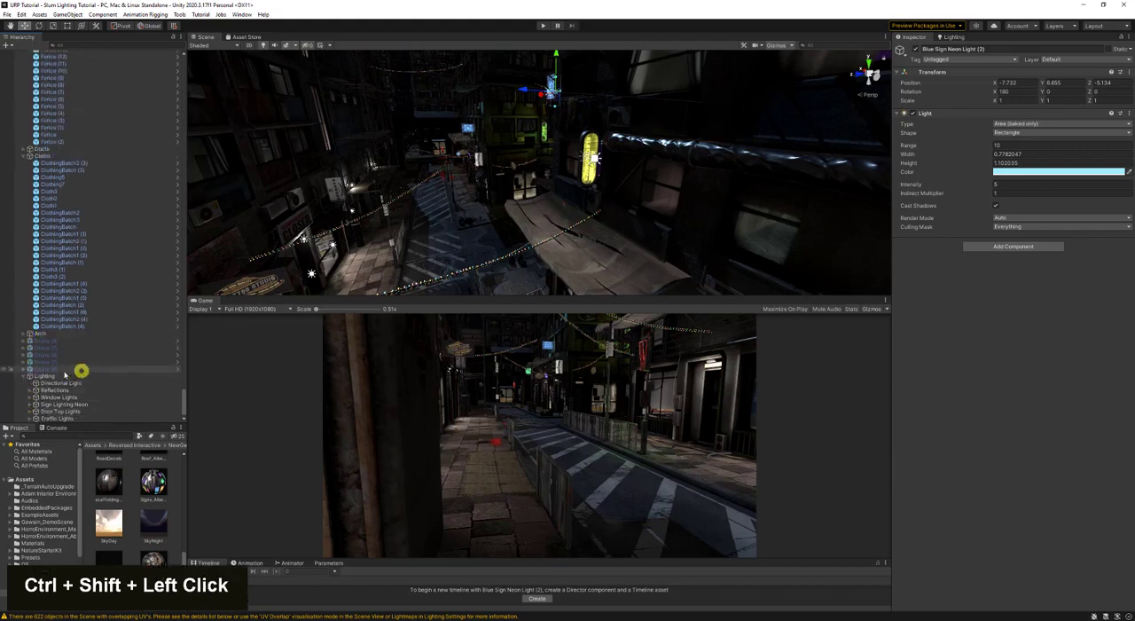
- Create an empty child object under Lighting and name it Christmas Light
right_click(50, 376)
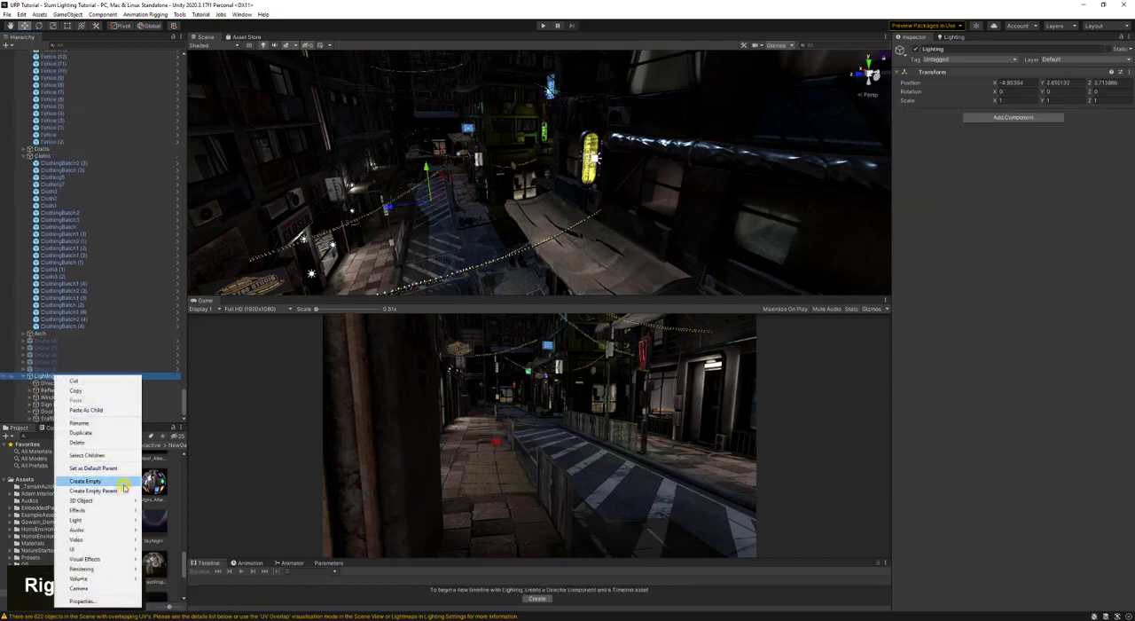
left_click(124, 481)
key("shift")
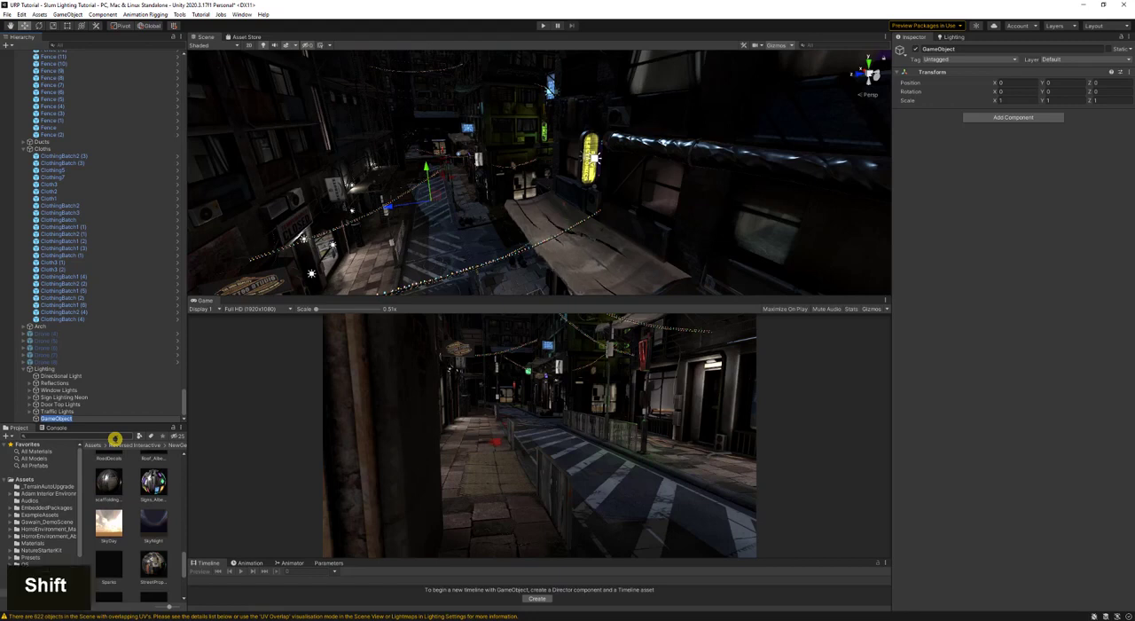
type("Christmas")
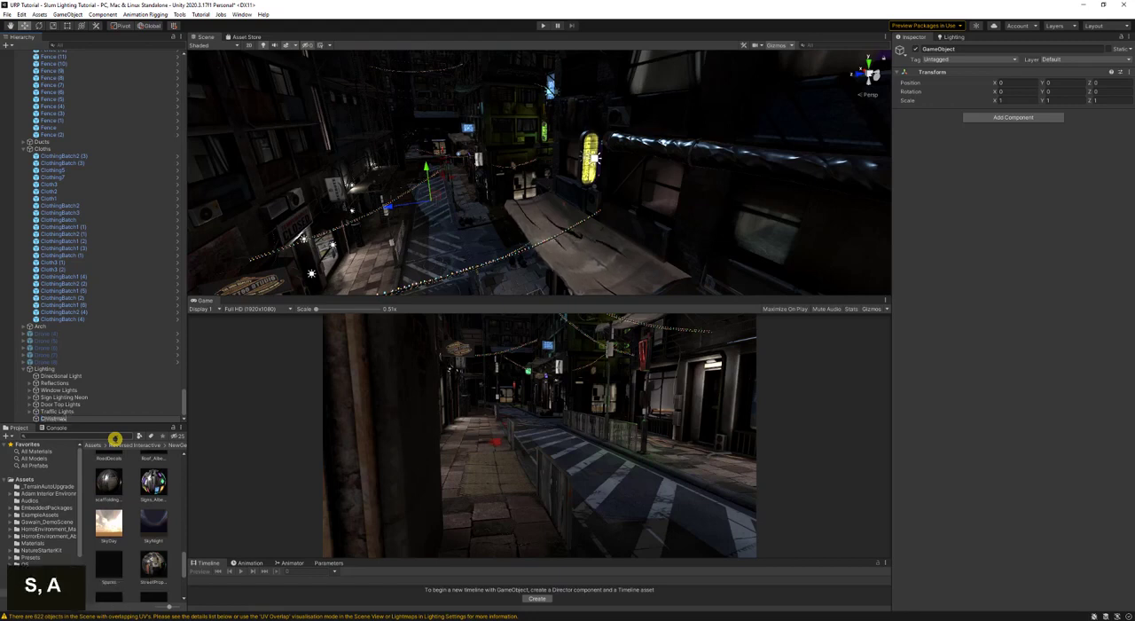
type(" Light")
key("Return")
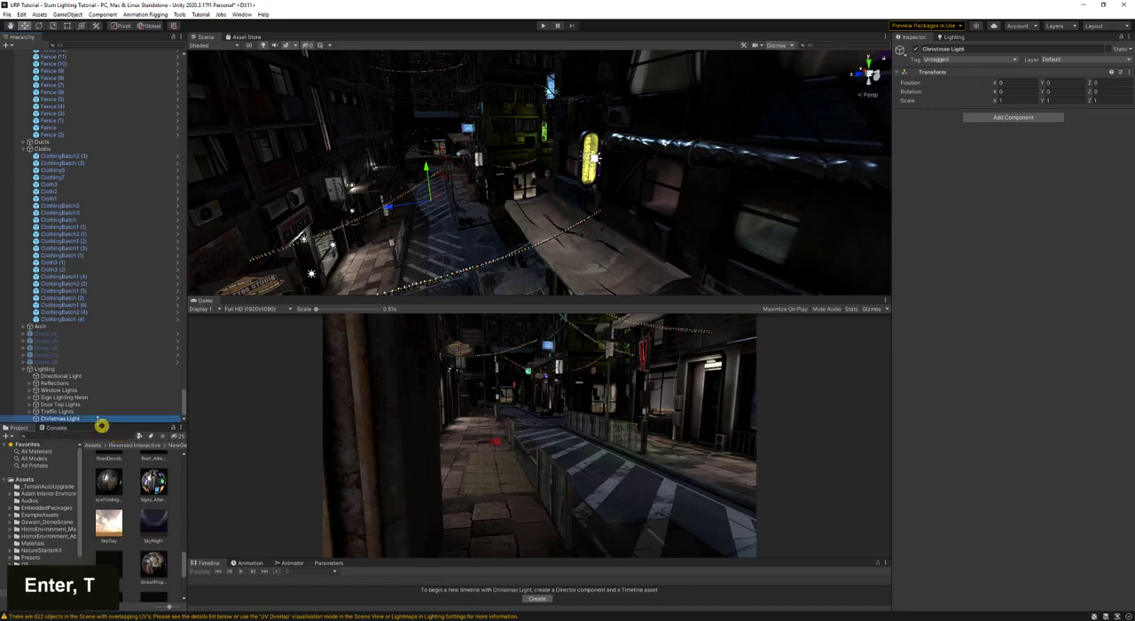
- Add a point light under Christmas Light and align it with the view near the string lights, at about X -9.33, Y 1.11, Z -3.51
right_click(100, 419)
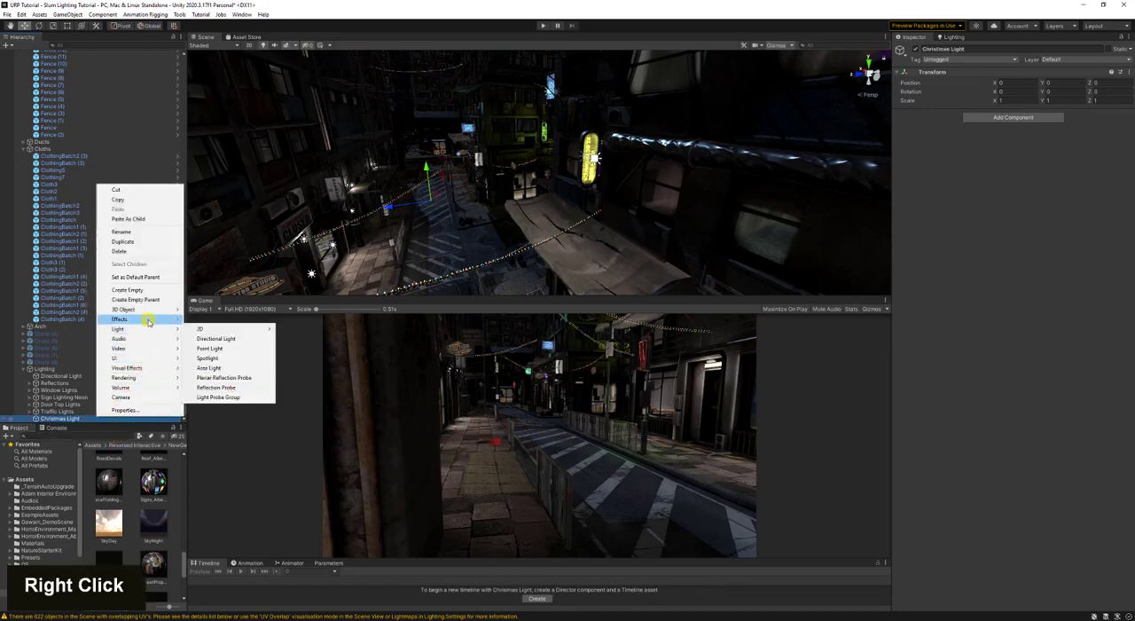
left_click(253, 349)
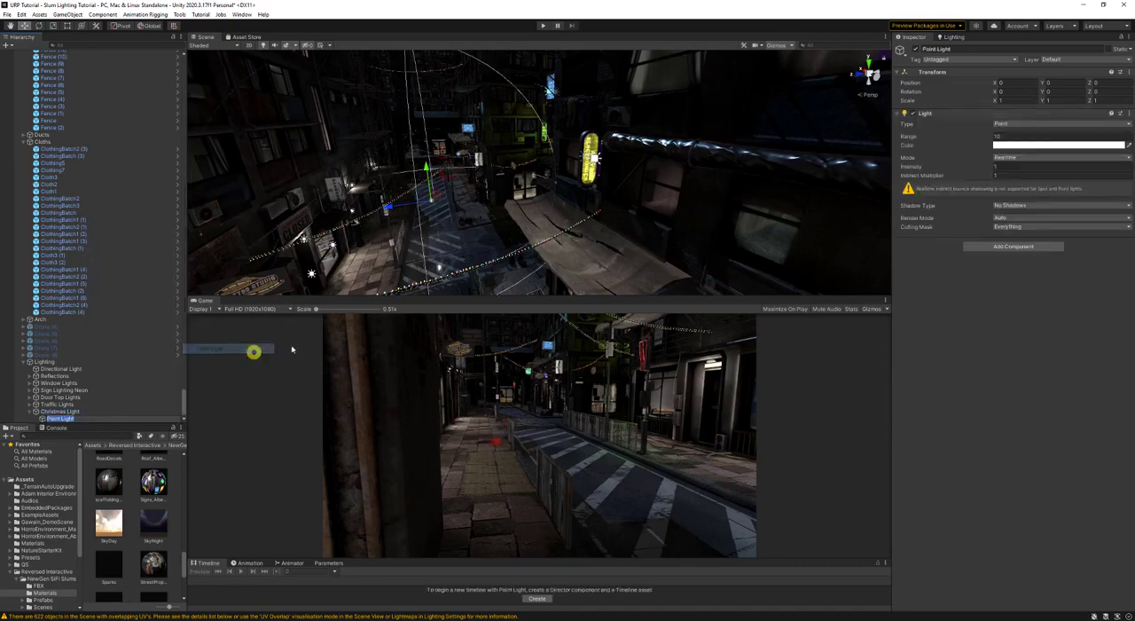
key("w")
right_click_drag(588, 216, 587, 191)
key("a")
key("w")
key("w")
key("d")
key("ctrl+shift+f")
key("s")
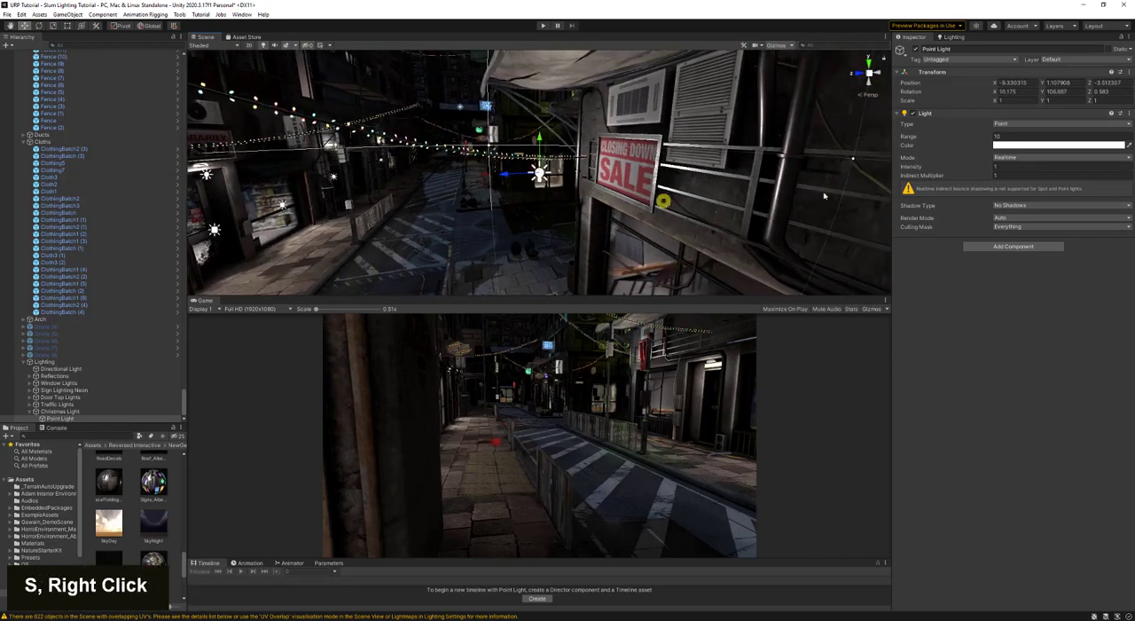
- Set the Christmas point light's mode to Baked and its shadow type to Hard Shadows
left_click(1004, 157)
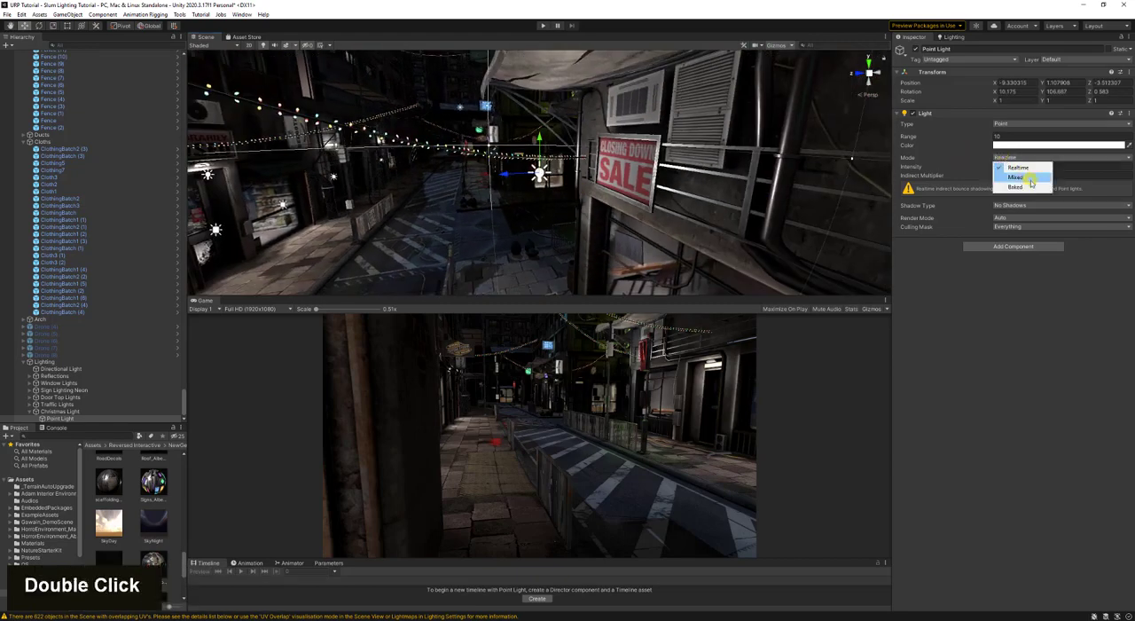
left_click(1032, 186)
left_click(1027, 186)
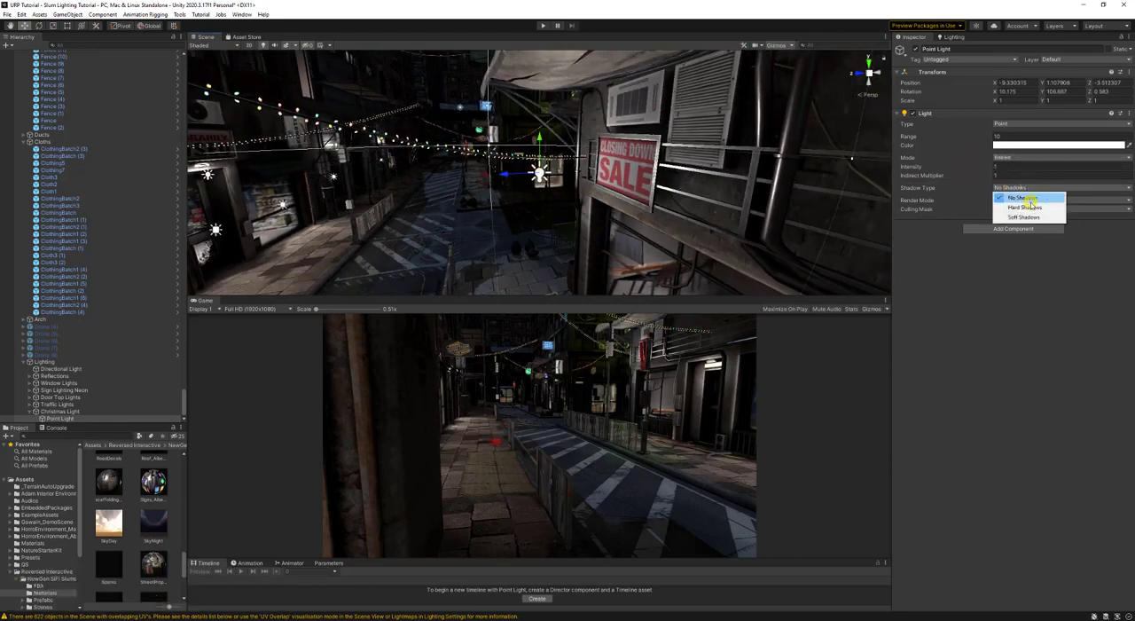
left_click(1025, 207)
- Select all the individual Door Top Lights and set their shadow type to Hard Shadows
key("s")
right_click_drag(806, 233, 243, 251)
left_click(247, 206)
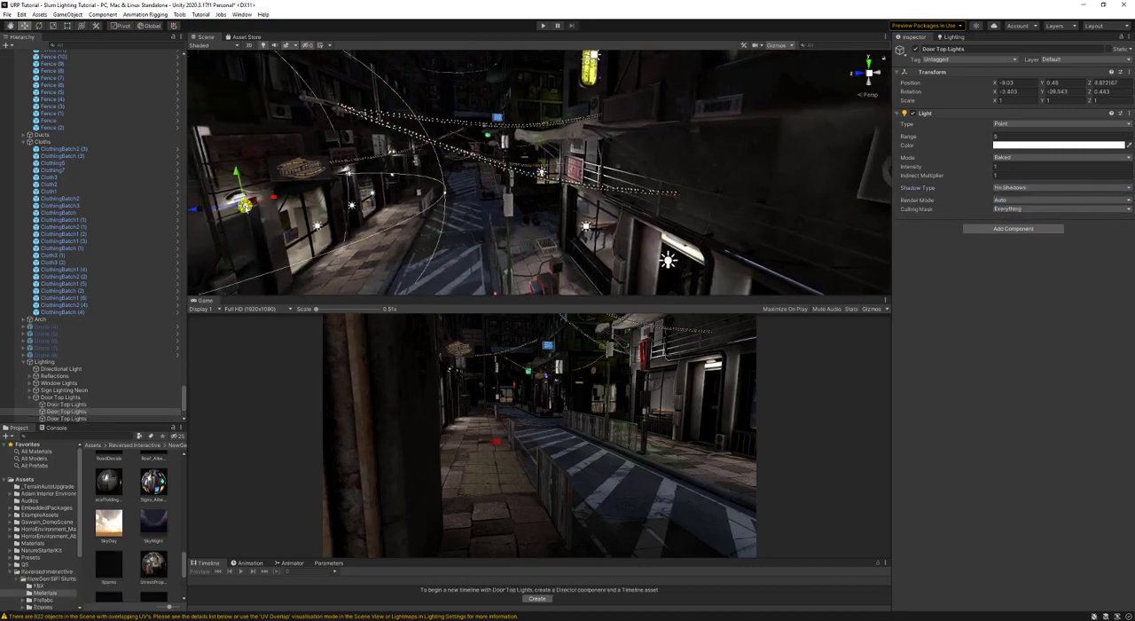
scroll(121, 353, "down", 3)
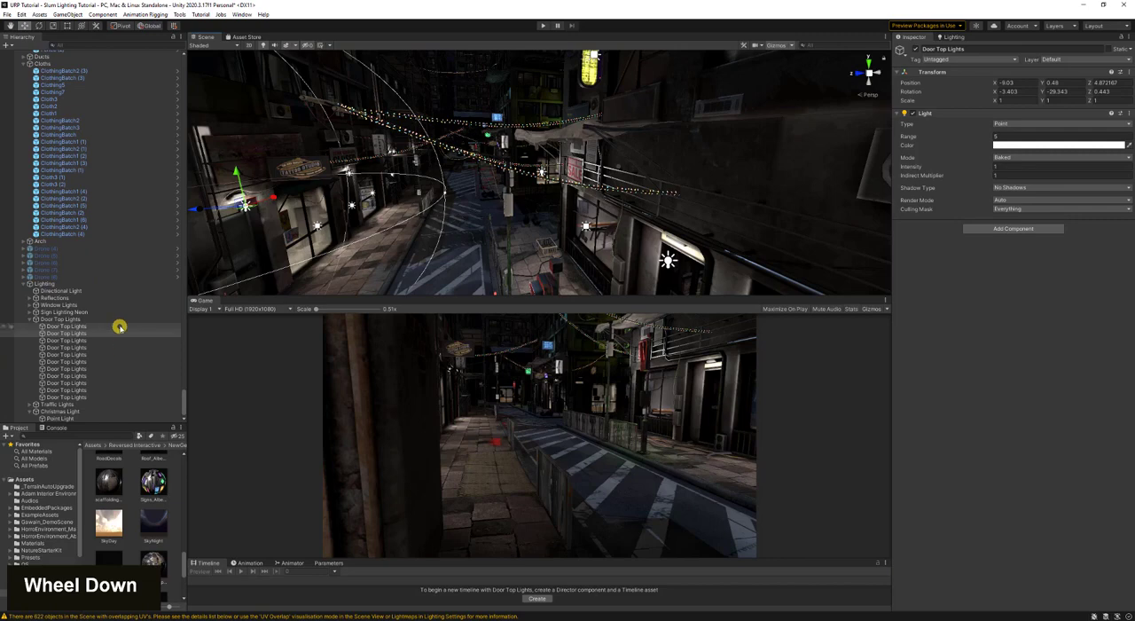
left_click(119, 325)
left_click(117, 397, "shift")
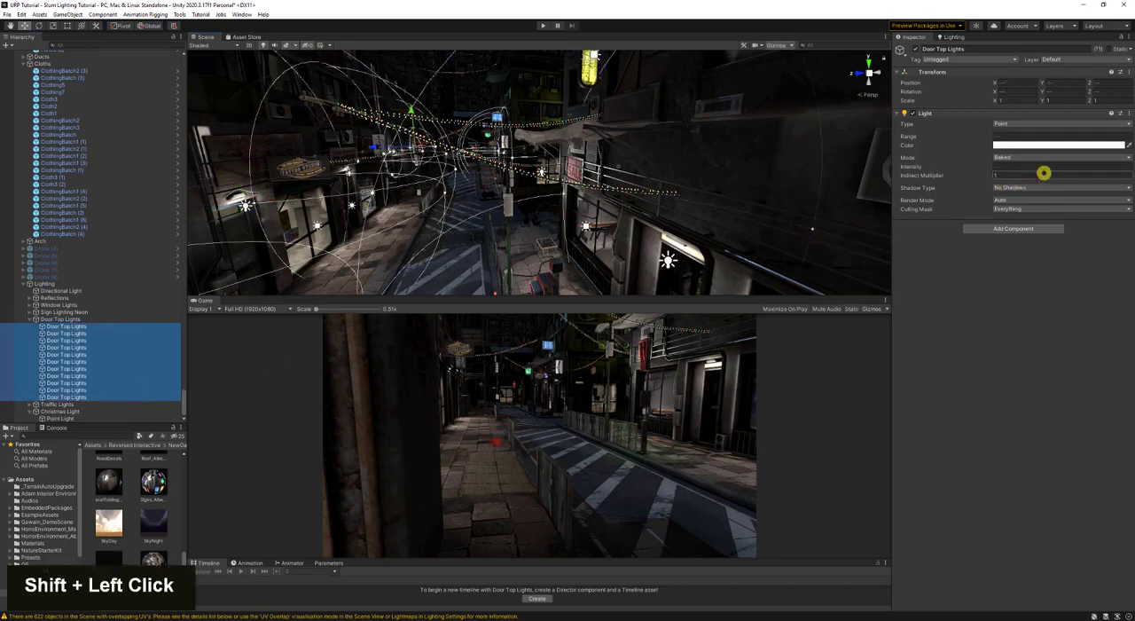
left_click(1029, 187)
left_click(1024, 208)
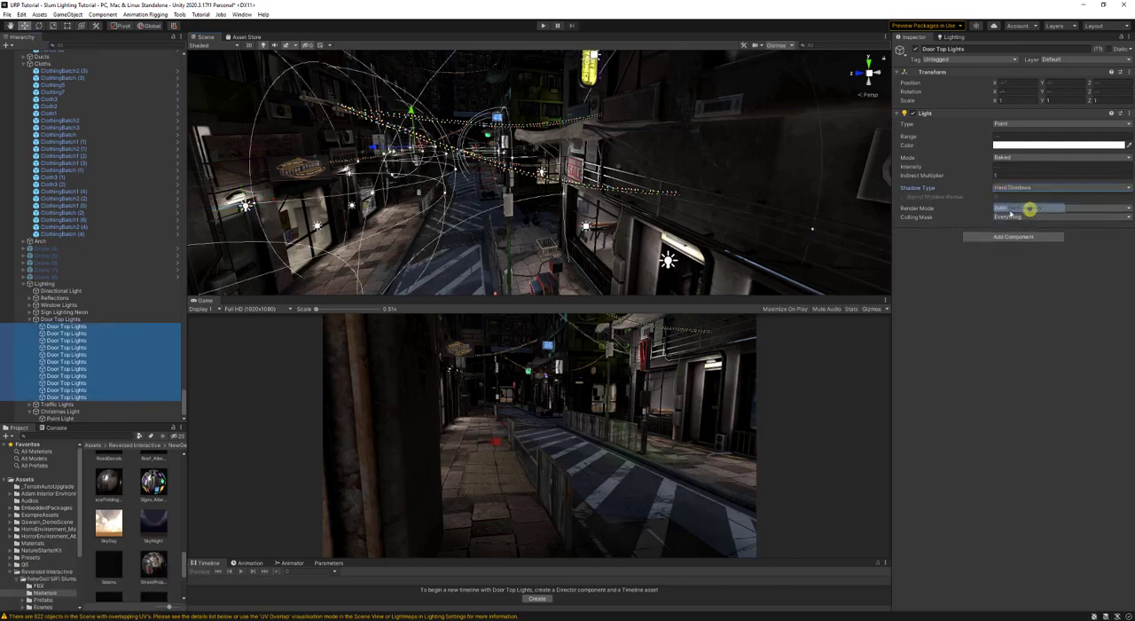
left_click(228, 332)
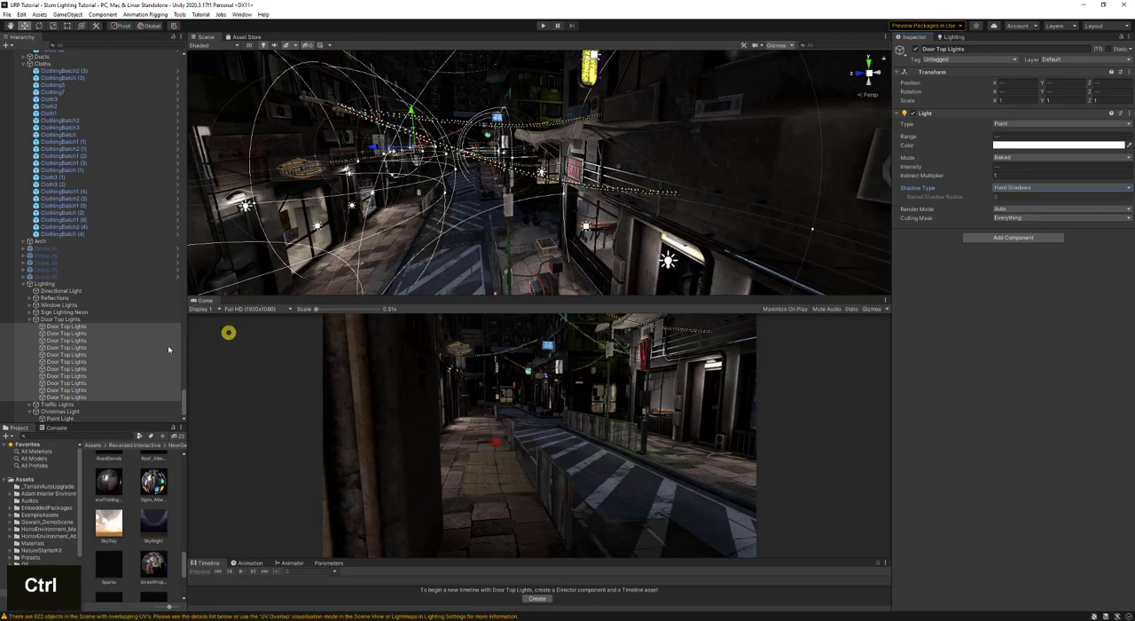
- Save the scene and generate the baked lighting with the SlumSettings lighting settings
left_click(32, 407)
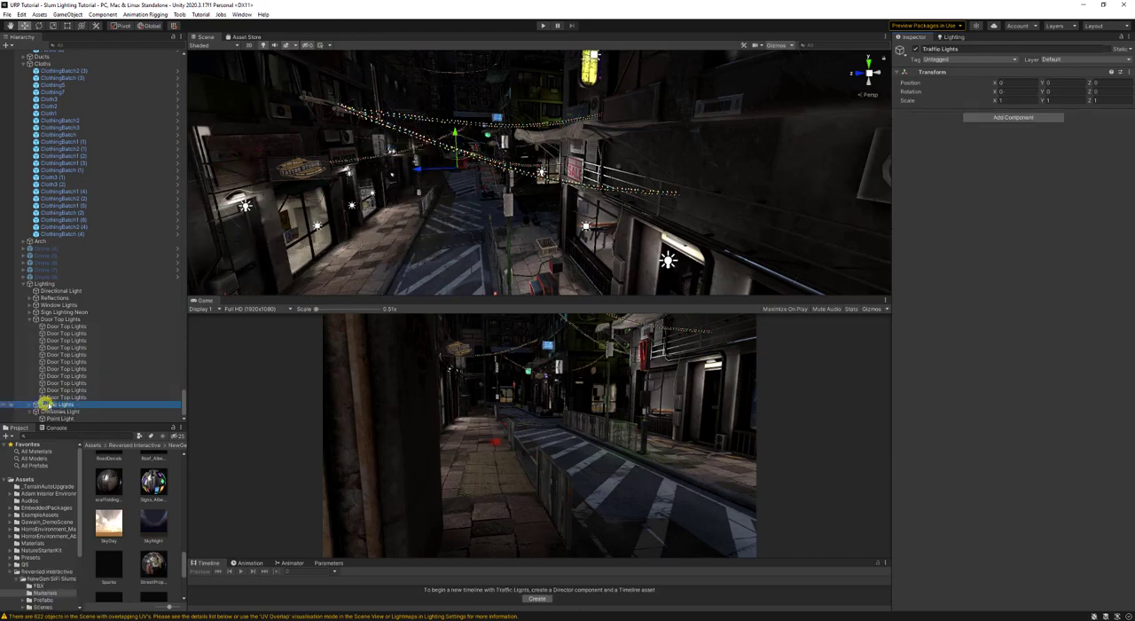
key("ctrl+s")
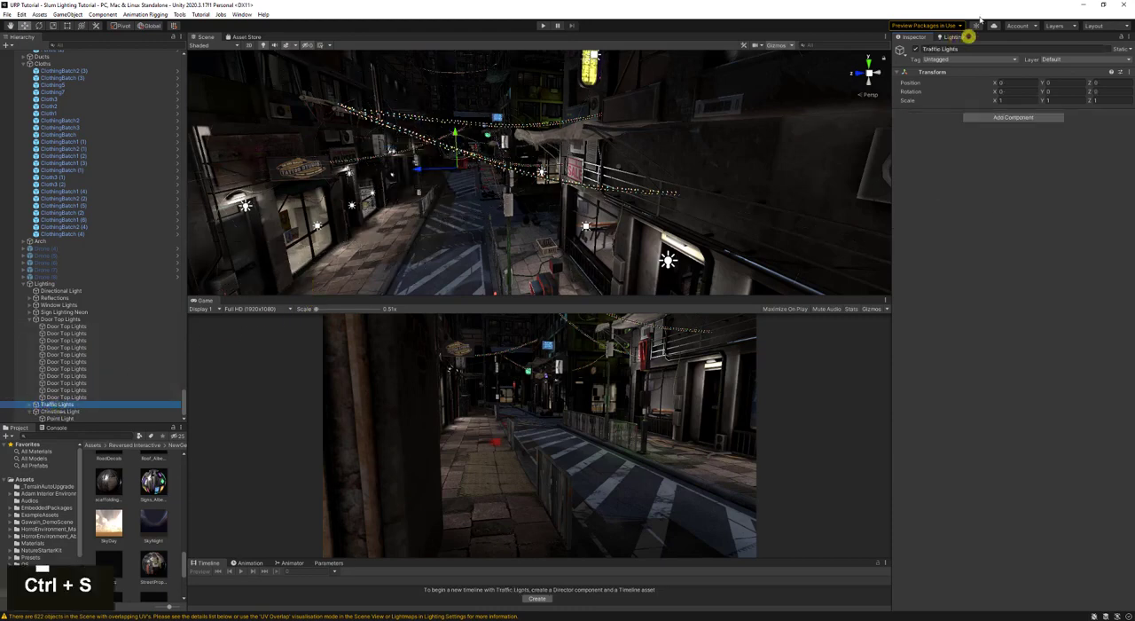
left_click(954, 37)
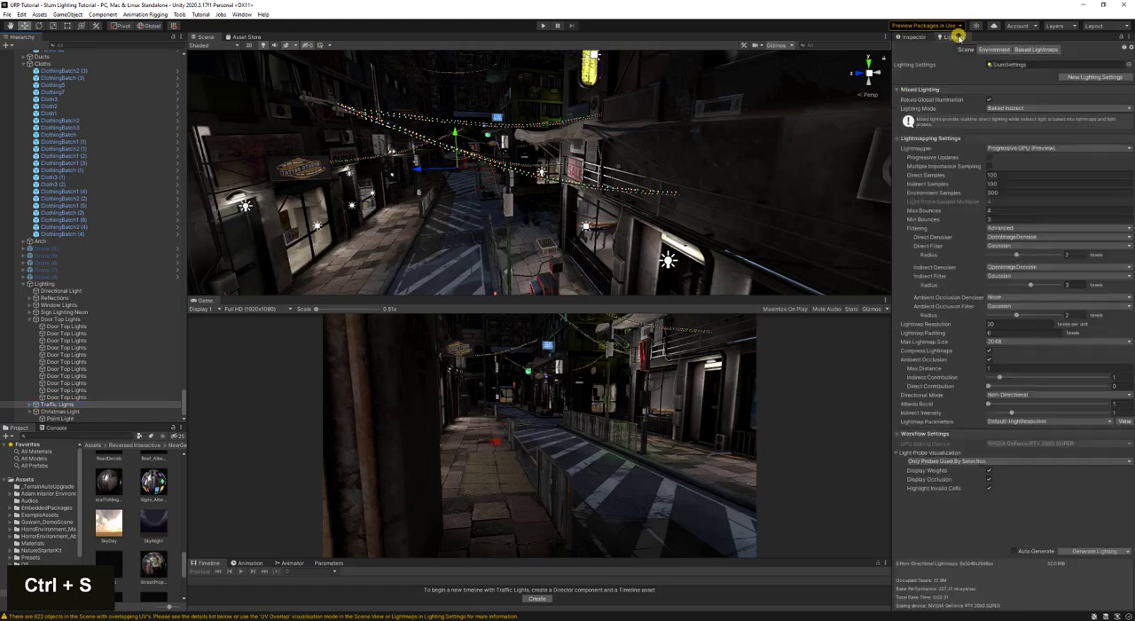
left_click(1108, 551)
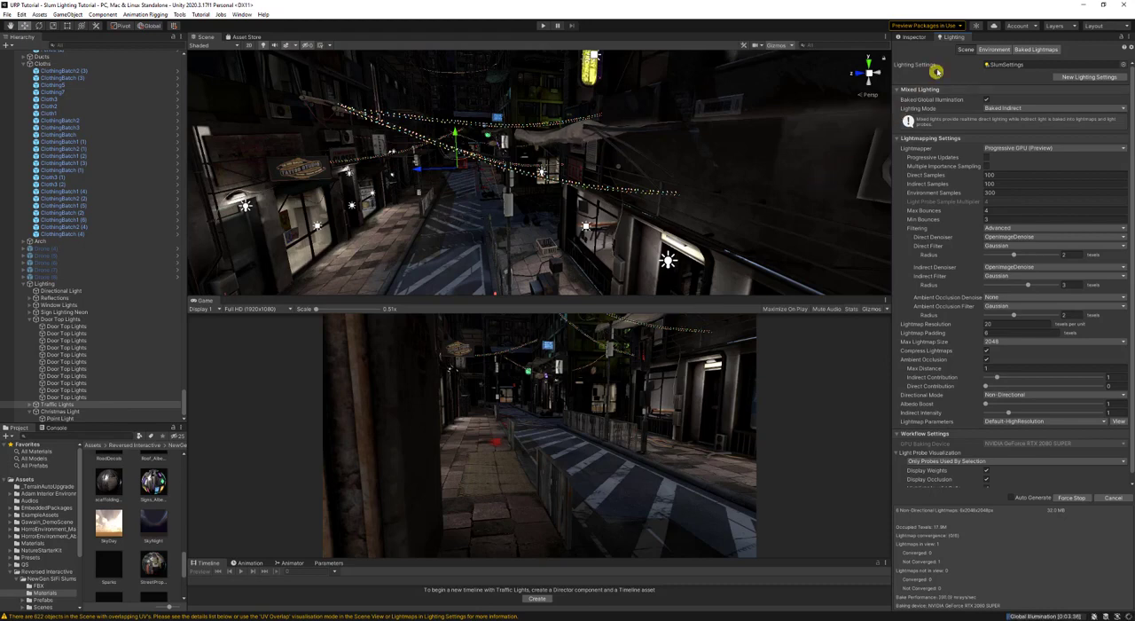
- Locate the SlumSettings asset and examine its lightmapping settings in the Inspector
left_click(1035, 67)
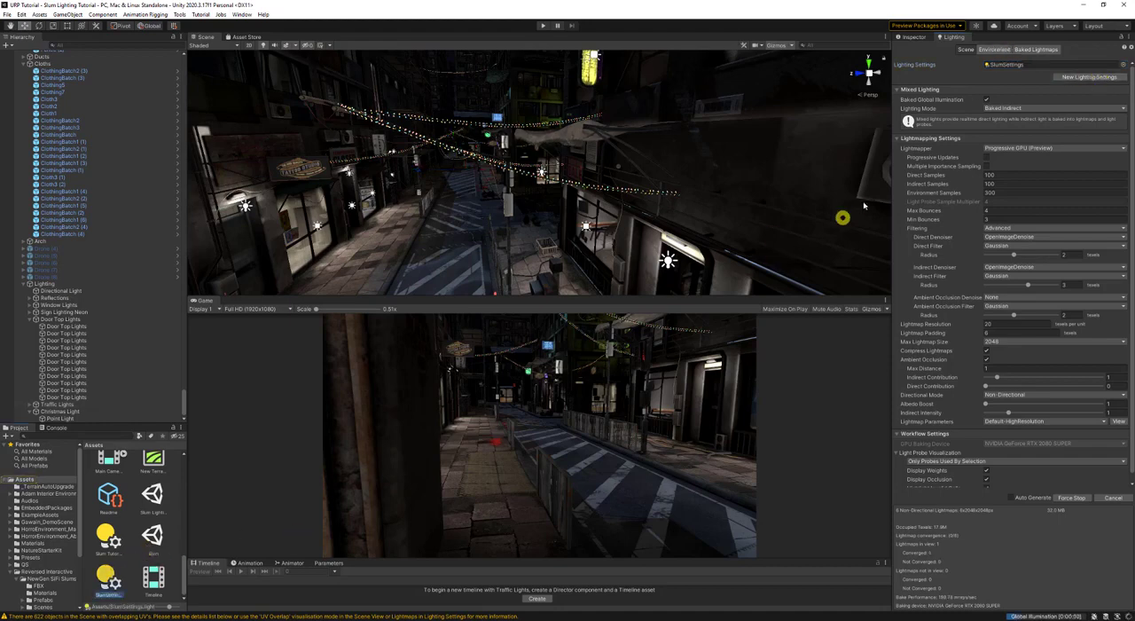
left_click(921, 38)
mouse_move(983, 203)
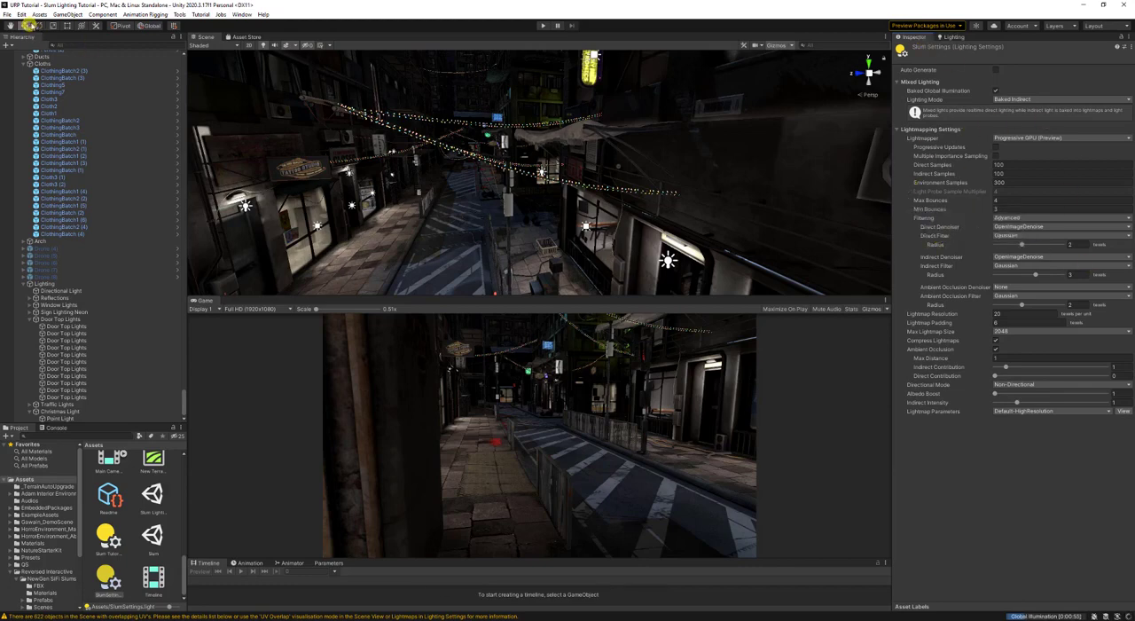
- Check the GI Cache options in the editor preferences and close the preferences
left_click(38, 15)
mouse_move(21, 15)
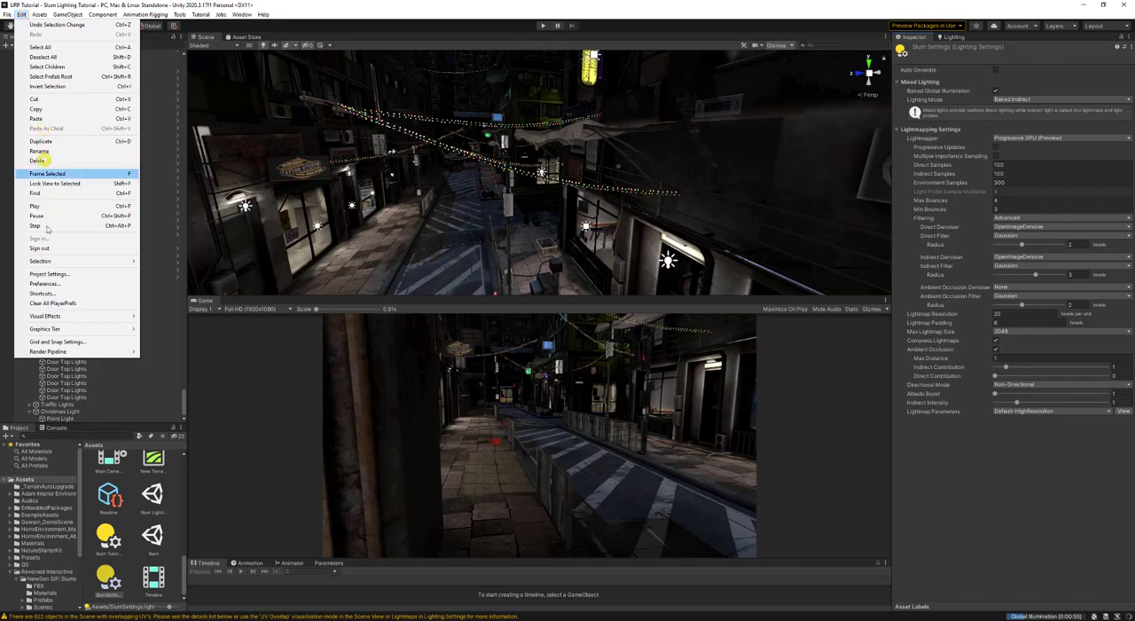
left_click(48, 283)
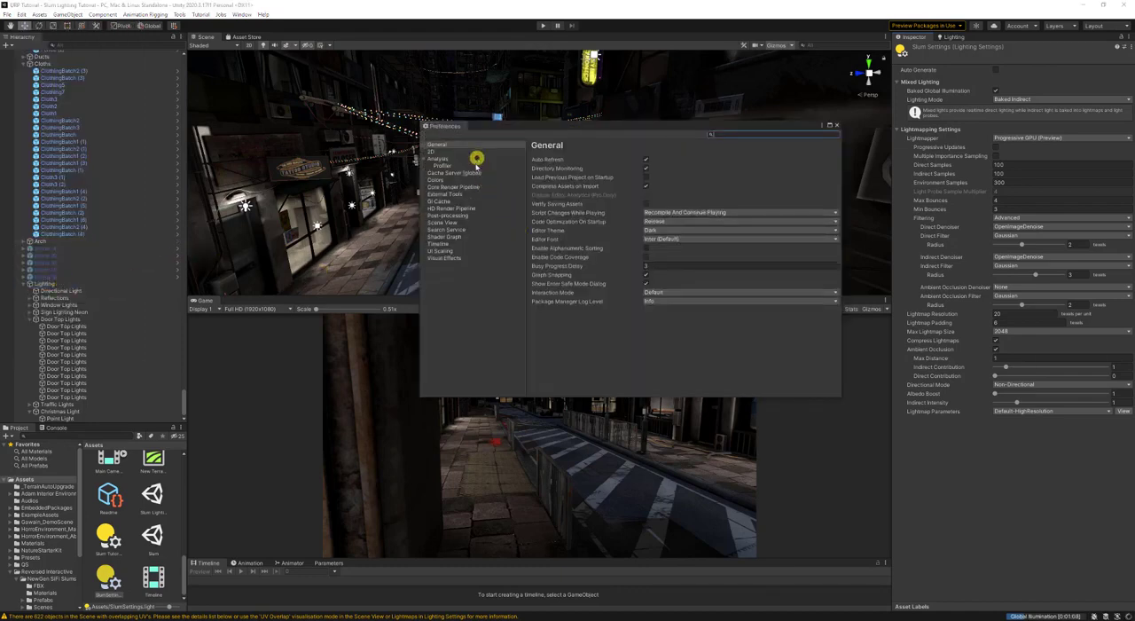
left_click(442, 201)
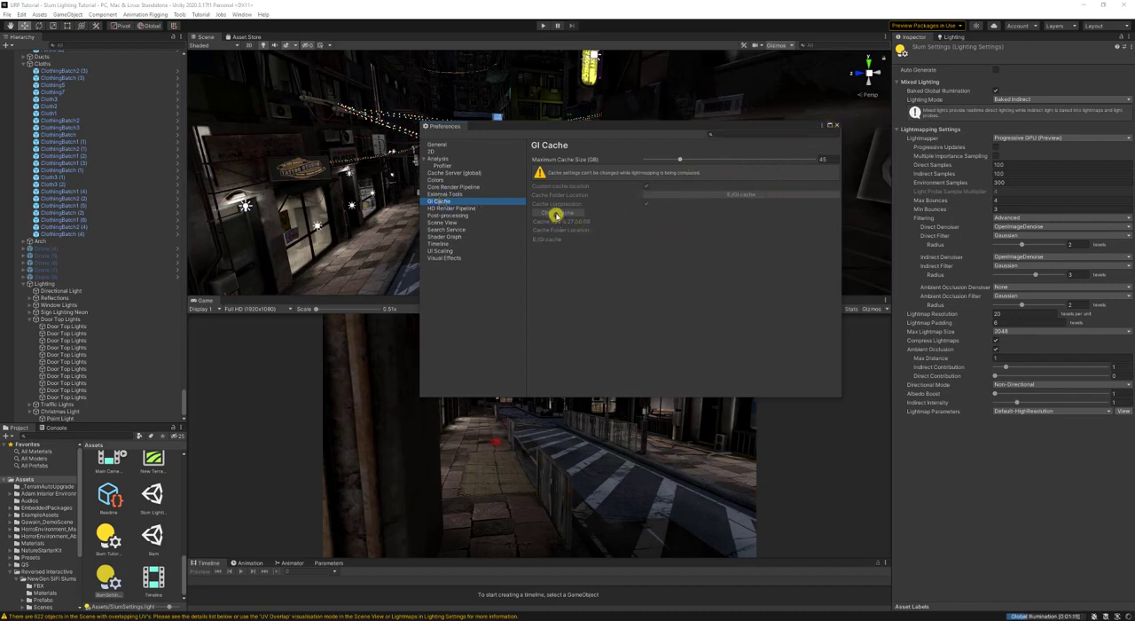
left_click(837, 125)
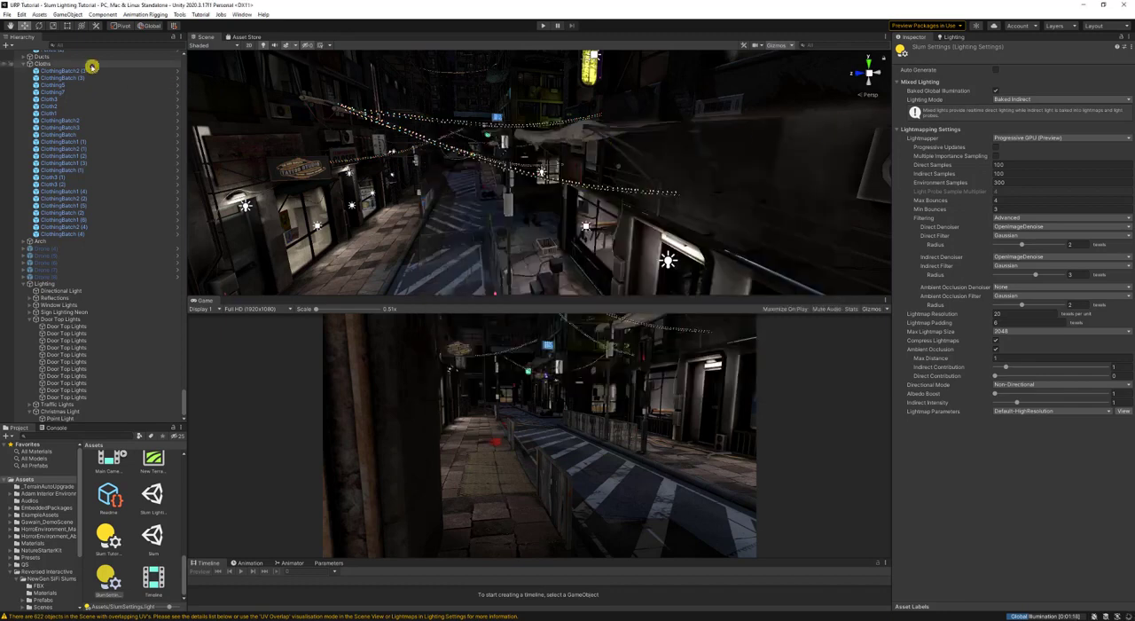
- Open the project settings and examine the Graphics, Quality HDRP and HDRP Default Settings pages
left_click(22, 14)
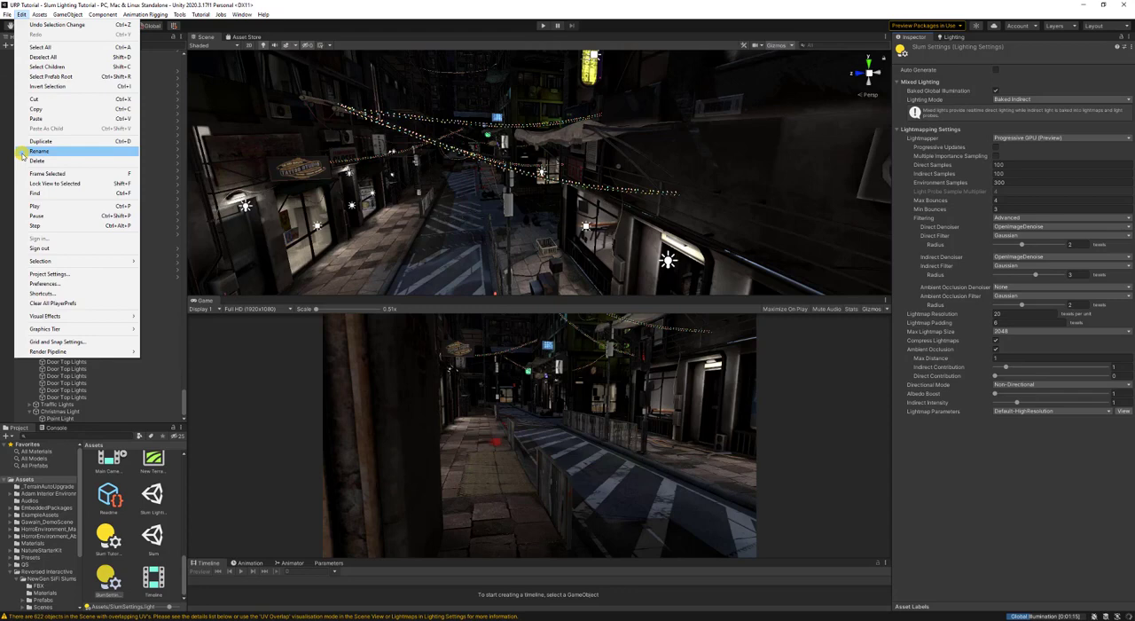
left_click(53, 275)
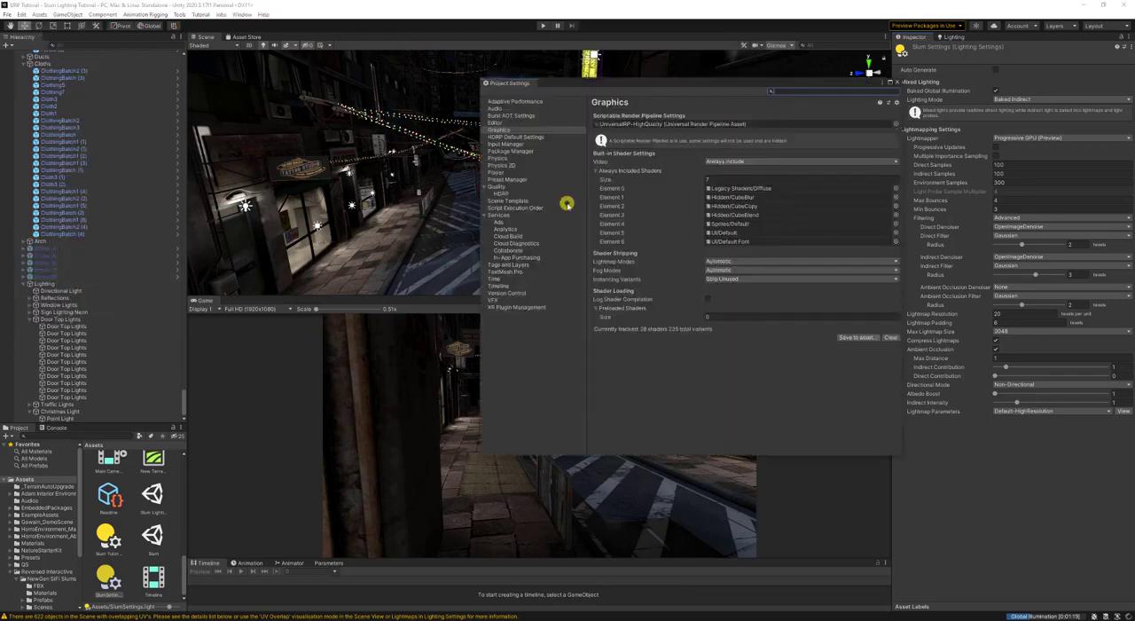
left_click(503, 131)
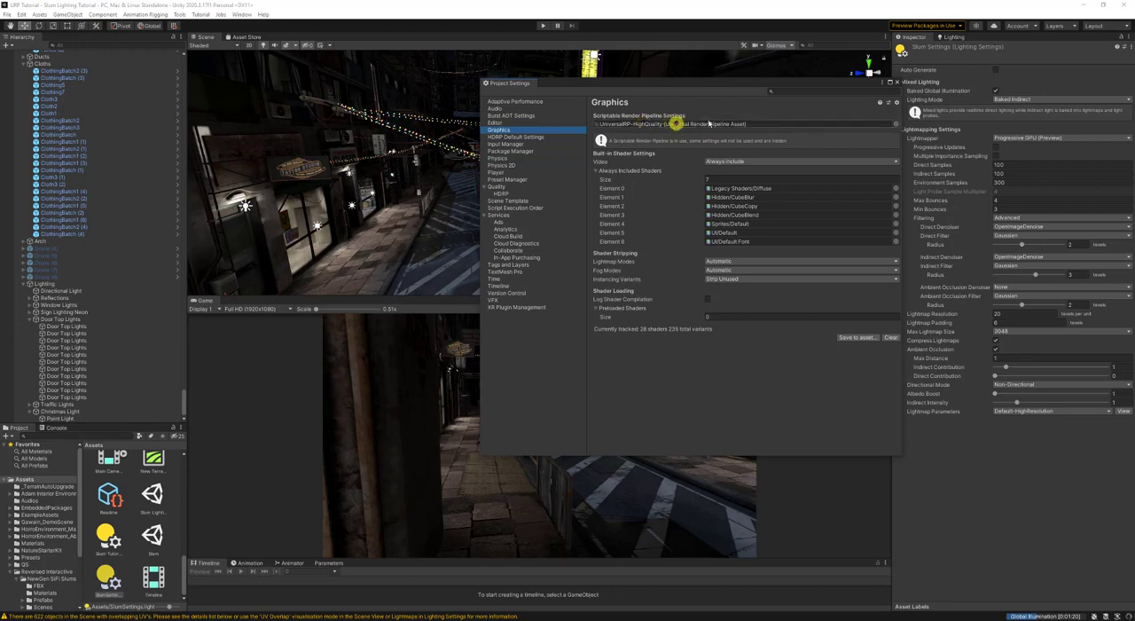
left_click(502, 194)
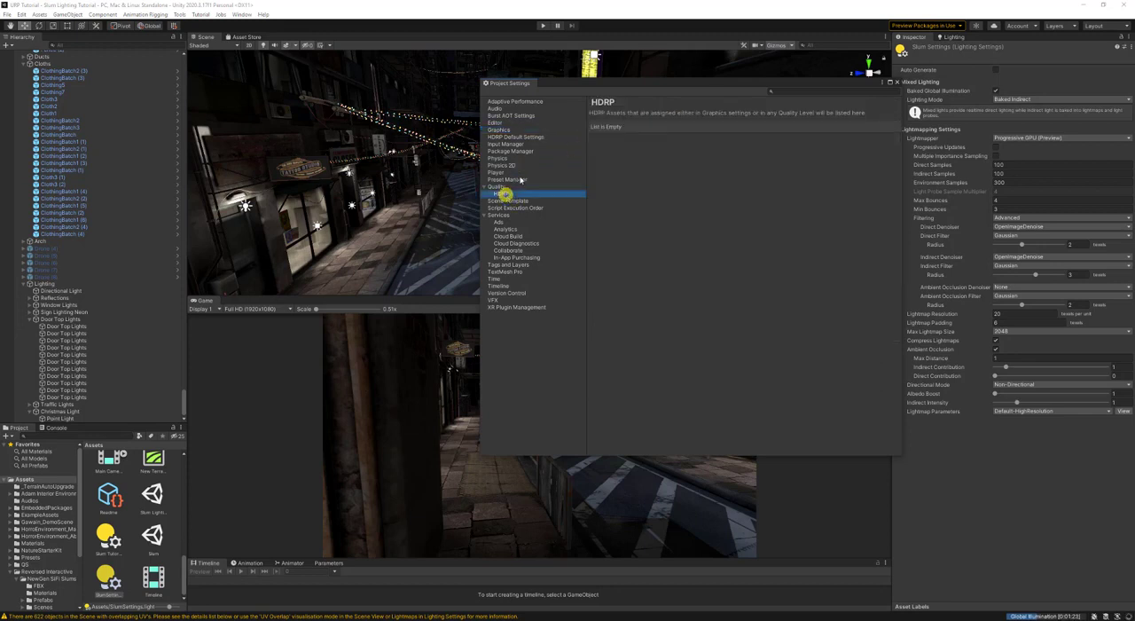
left_click(521, 136)
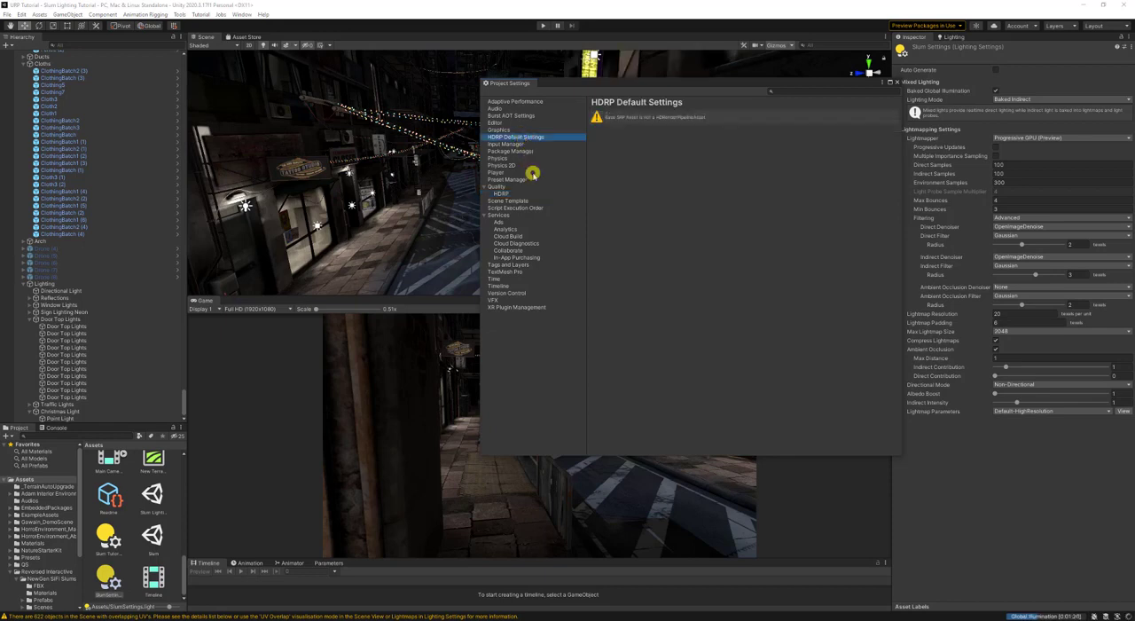
left_click(515, 131)
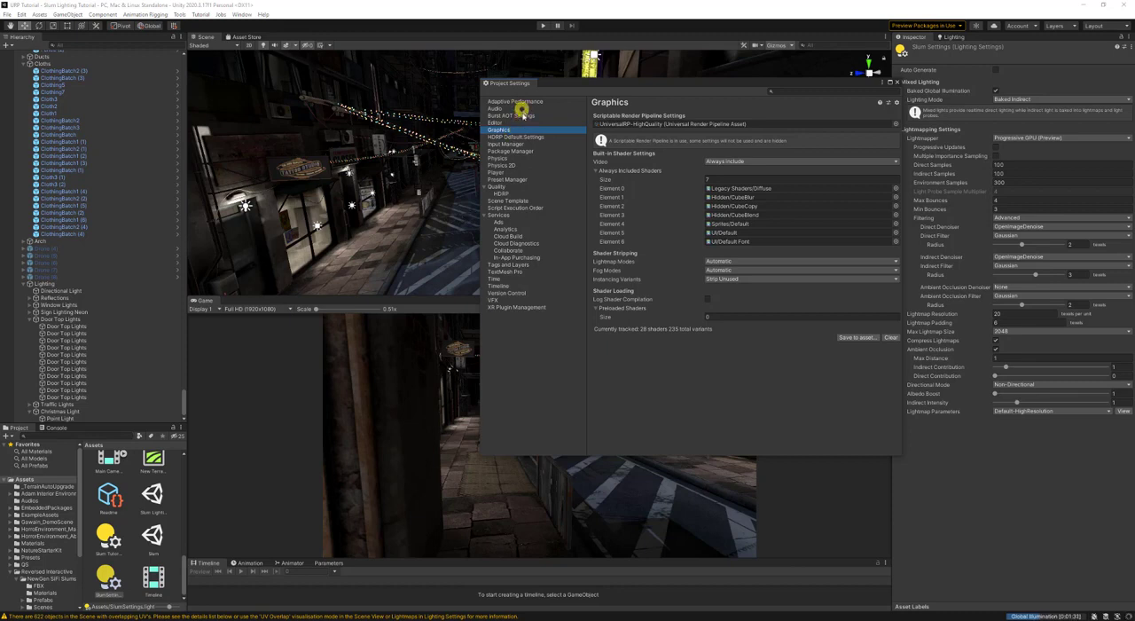
- Check the Color Space options in the Player rendering settings, keep Linear, and close the project settings
left_click(517, 174)
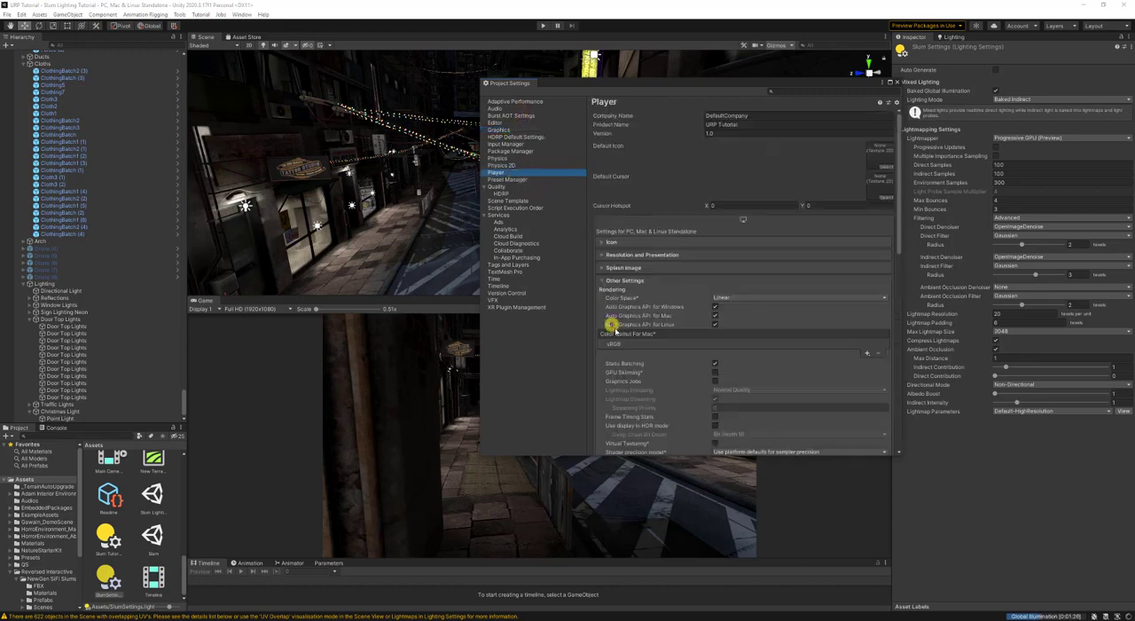
scroll(612, 326, "down", 3)
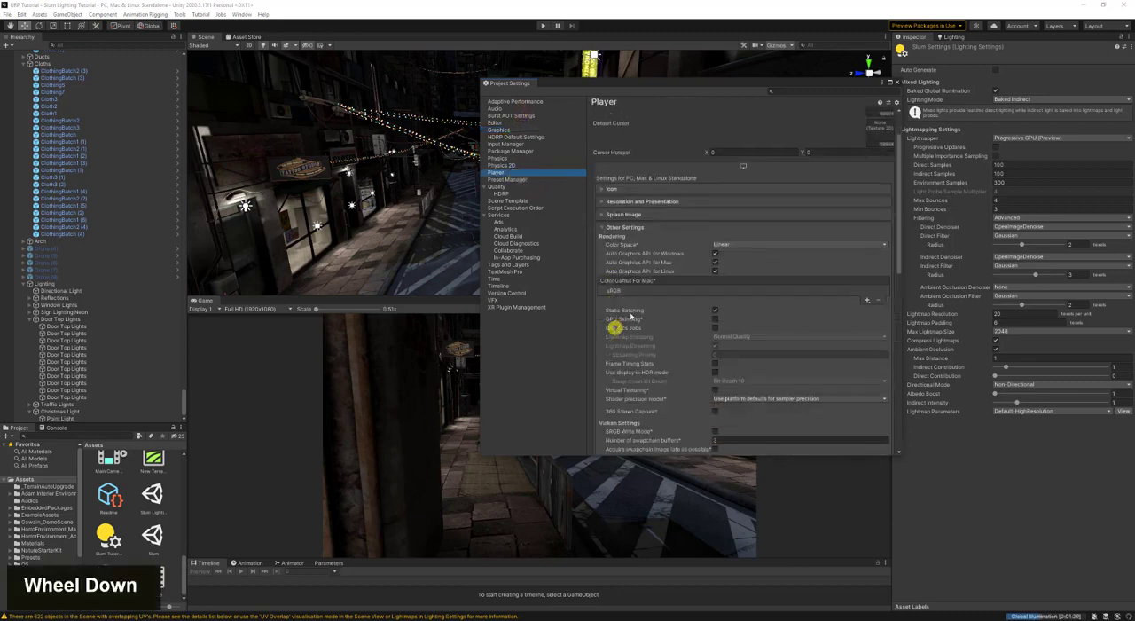
double_click(747, 244)
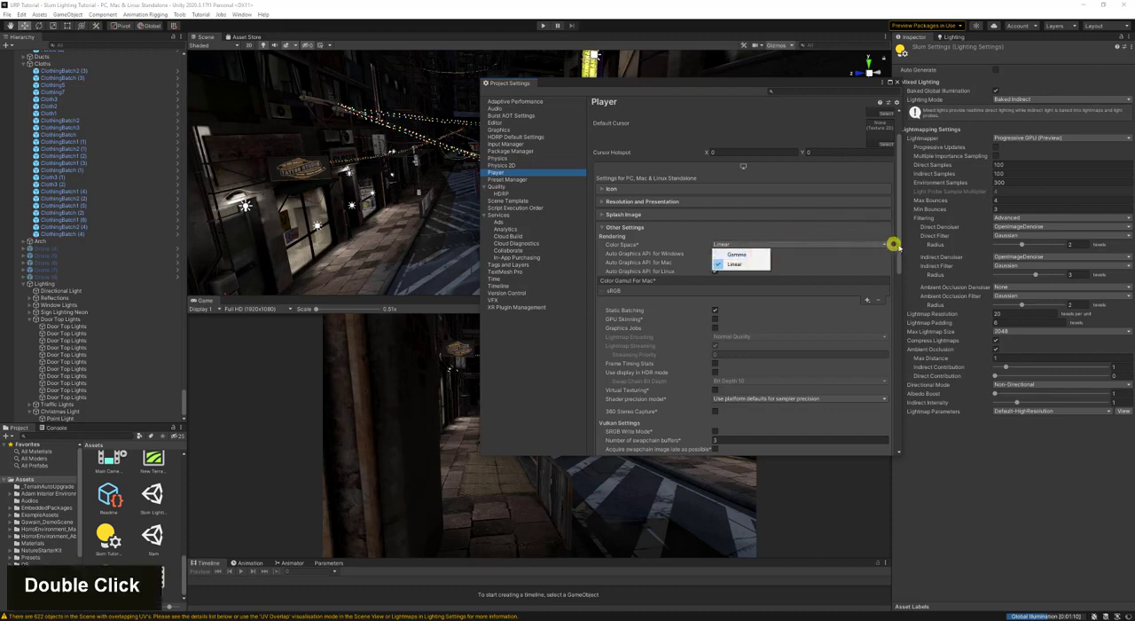
left_click(900, 246)
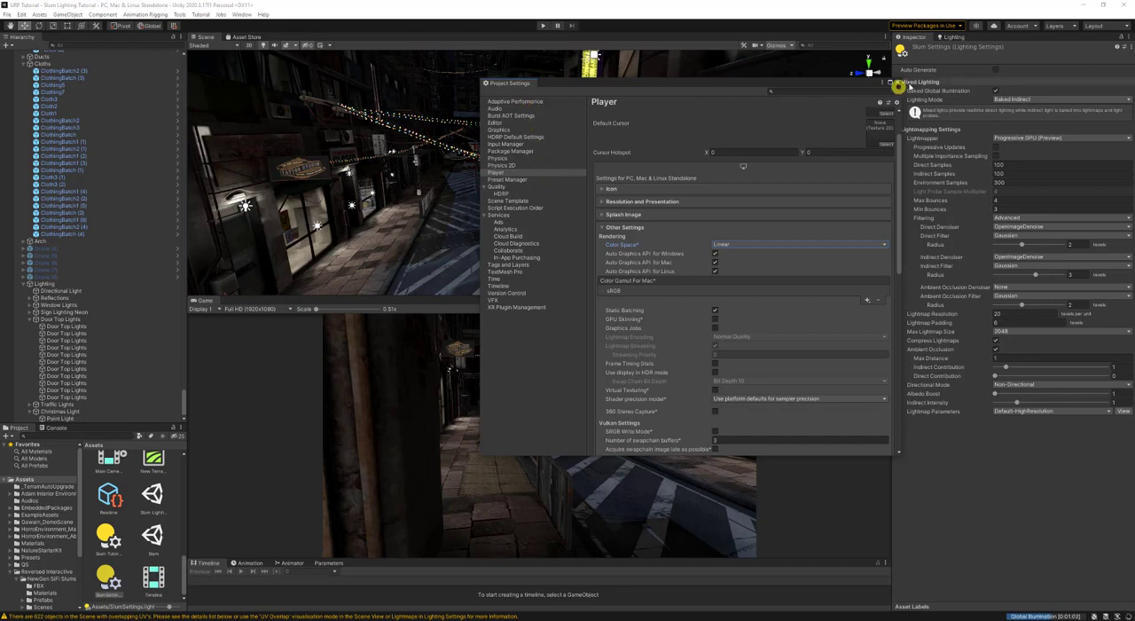
left_click(897, 83)
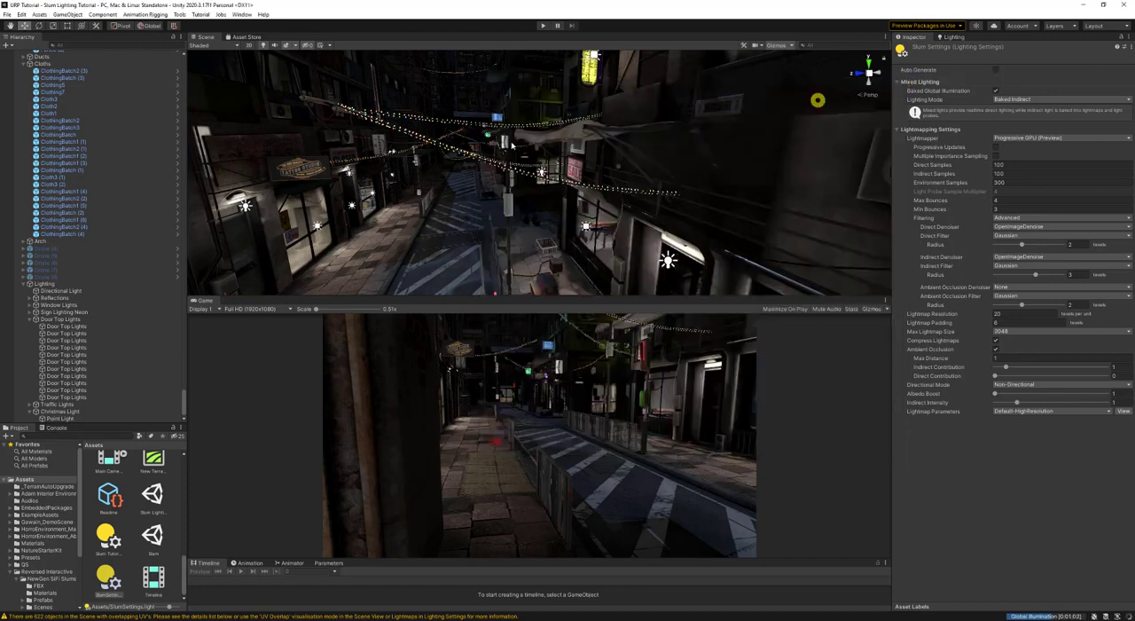
- Look through the HD Render Pipeline and General pages of the editor preferences and close the preferences
left_click(21, 14)
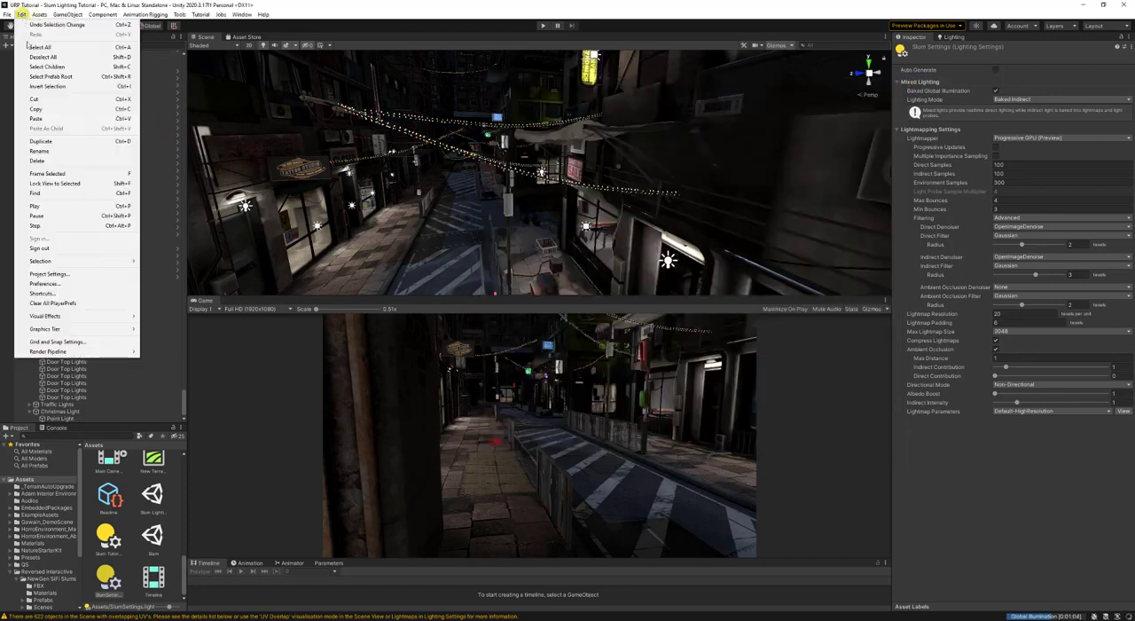
left_click(61, 283)
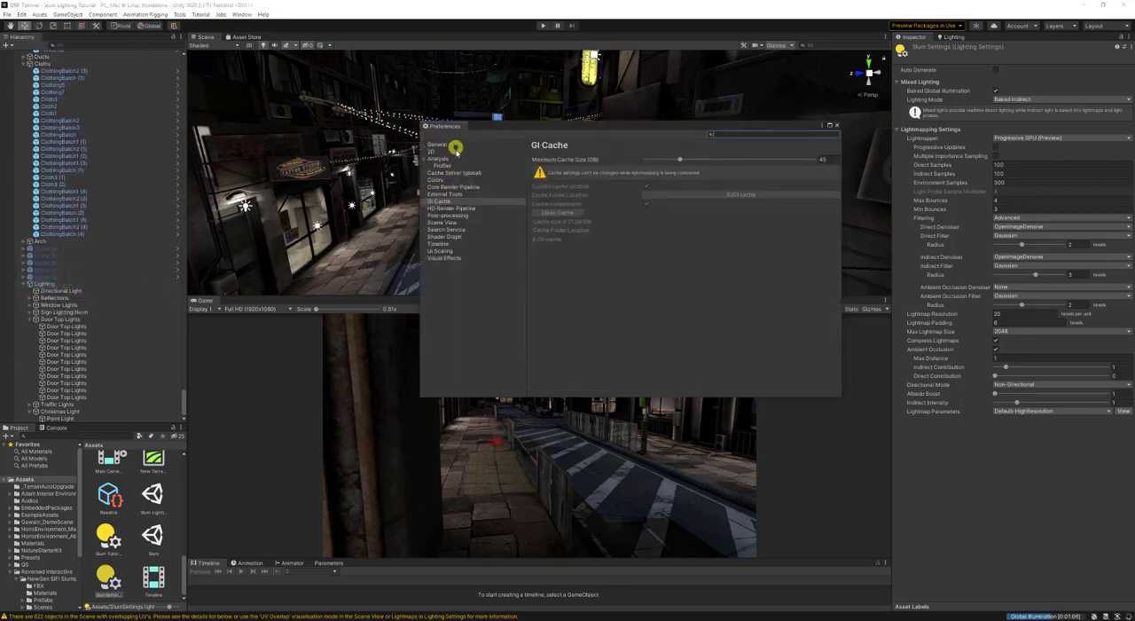
left_click(456, 215)
left_click(457, 208)
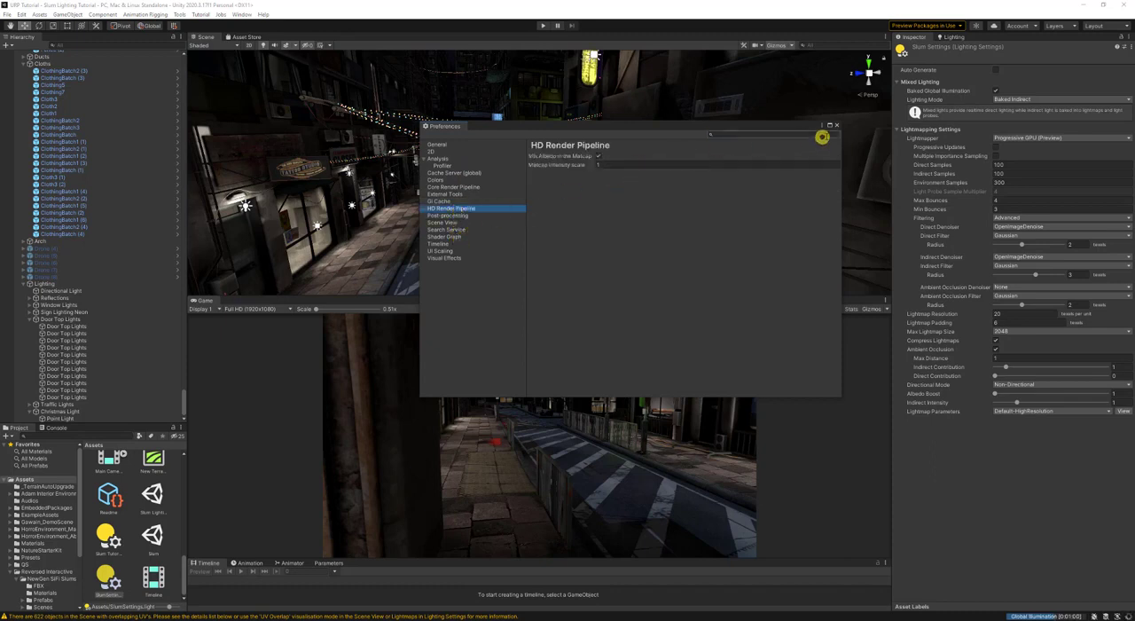
left_click(438, 146)
left_click(788, 137)
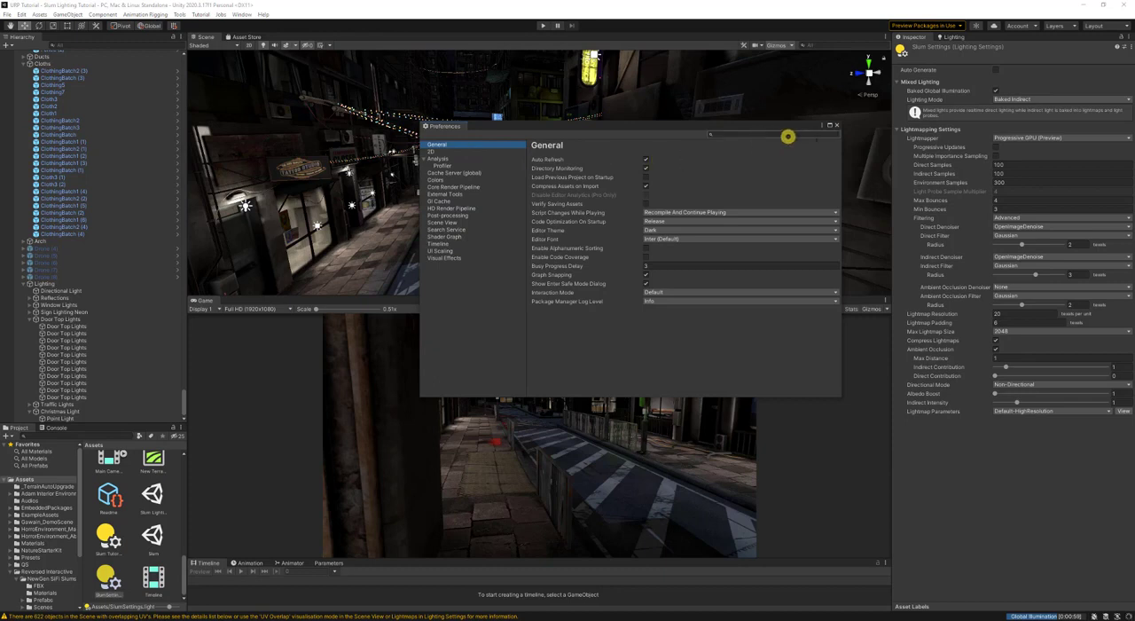
left_click(838, 126)
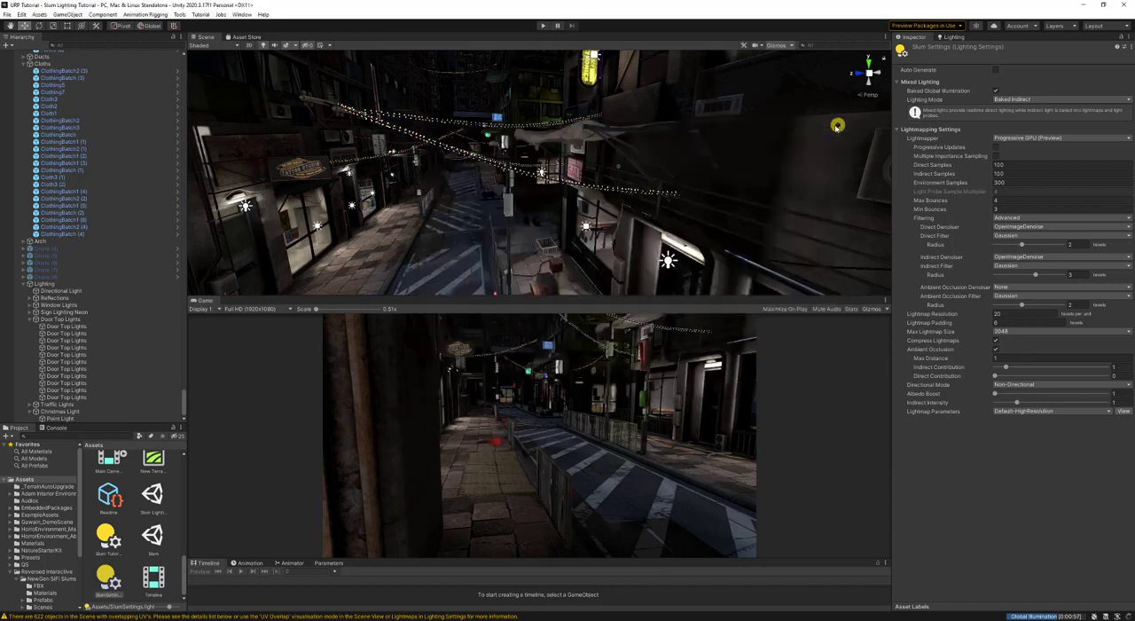
- Reopen the project settings, review the Graphics, Editor and full Player settings, and close them
left_click(21, 14)
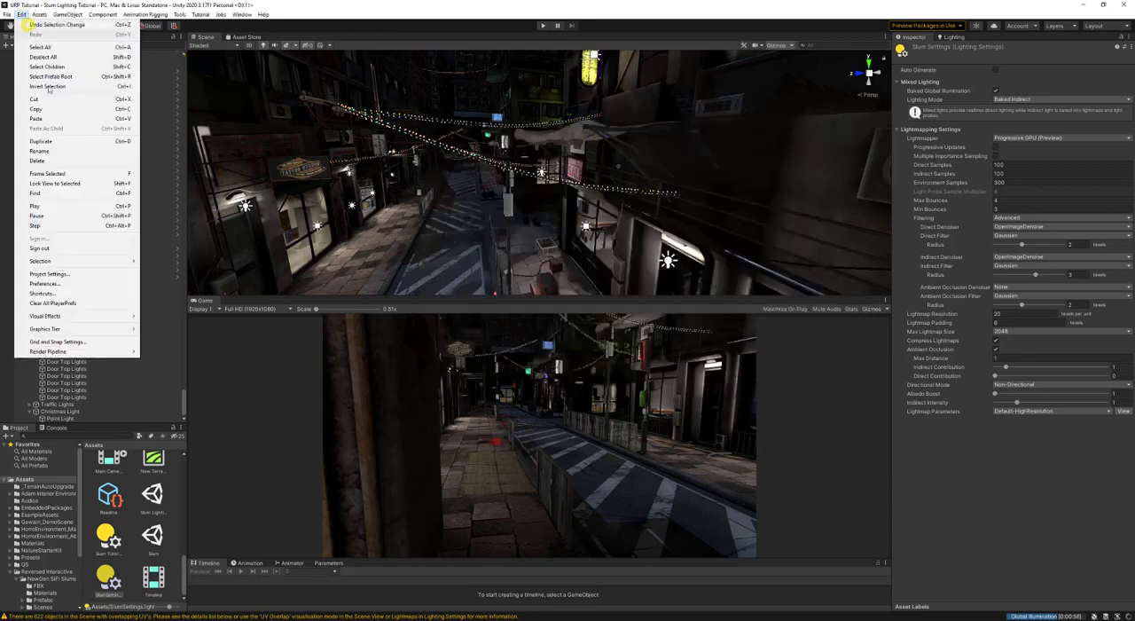
left_click(85, 274)
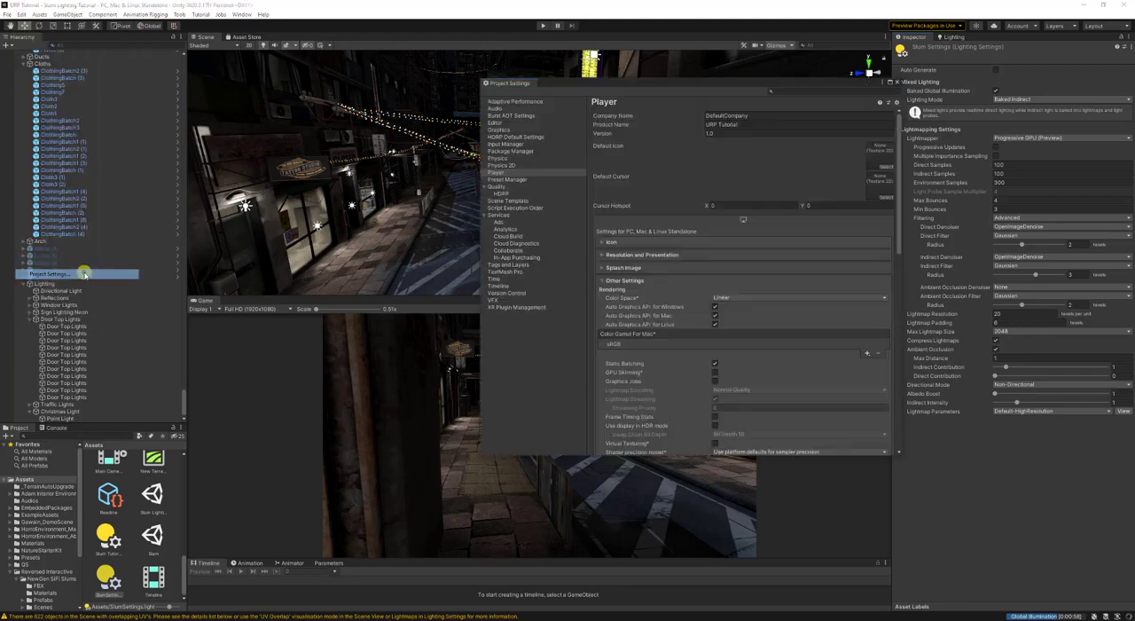
left_click(499, 129)
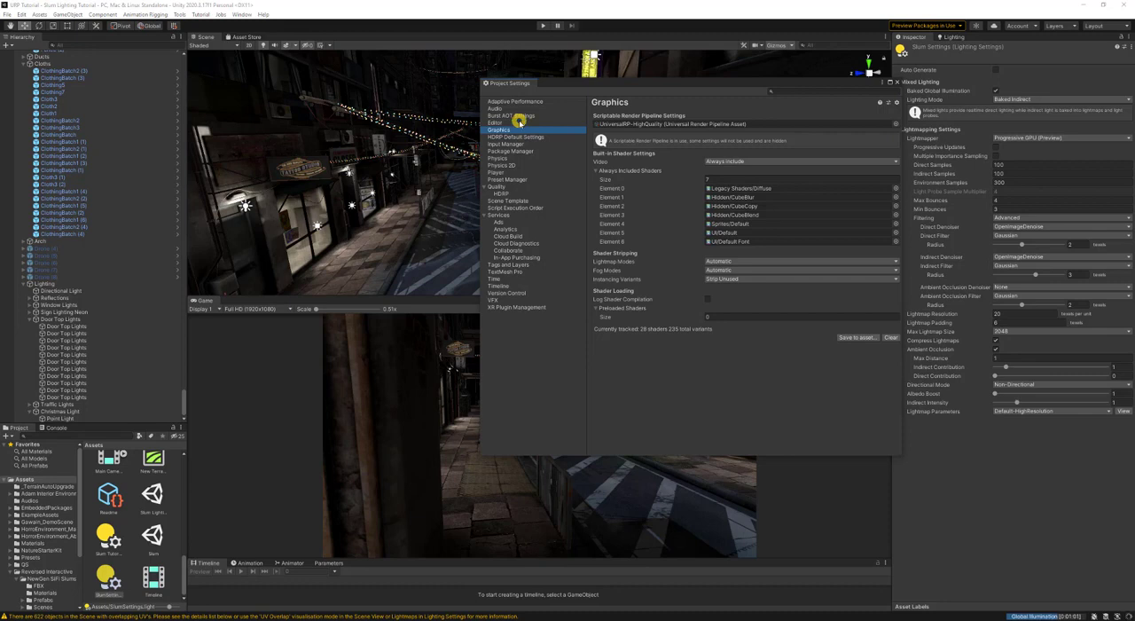
left_click(520, 121)
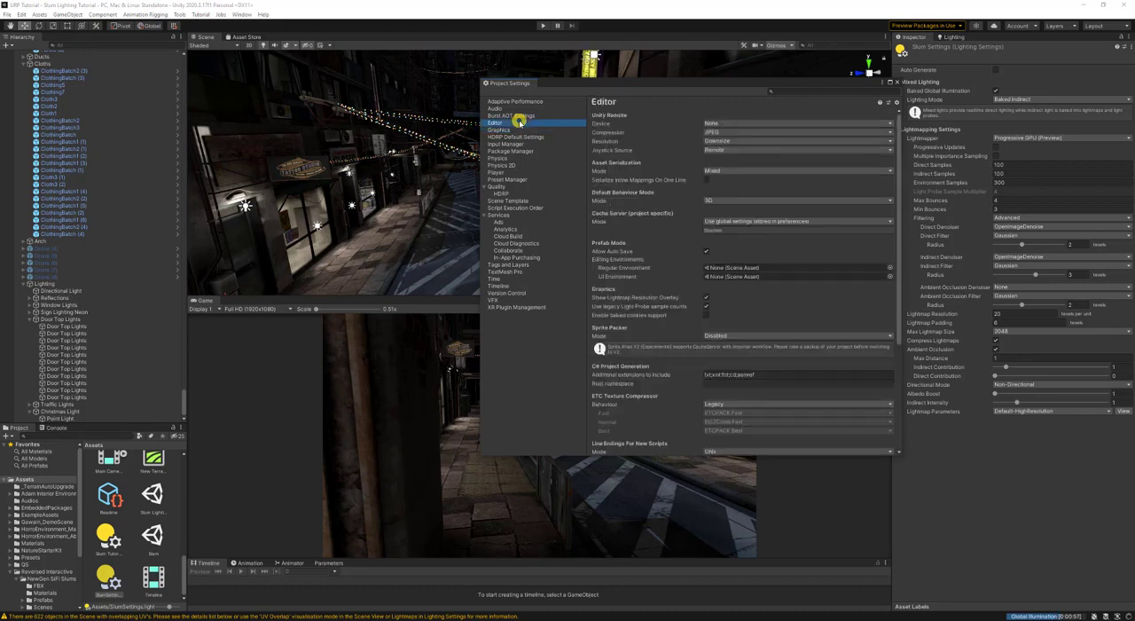
left_click(522, 172)
scroll(655, 316, "down", 10)
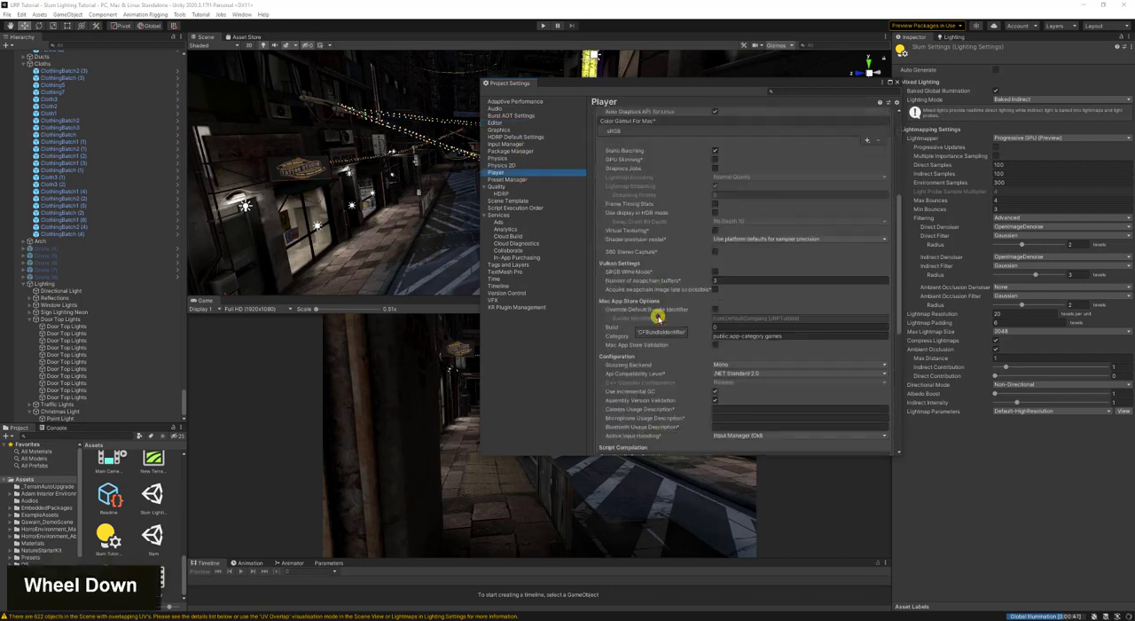
scroll(658, 319, "down", 5)
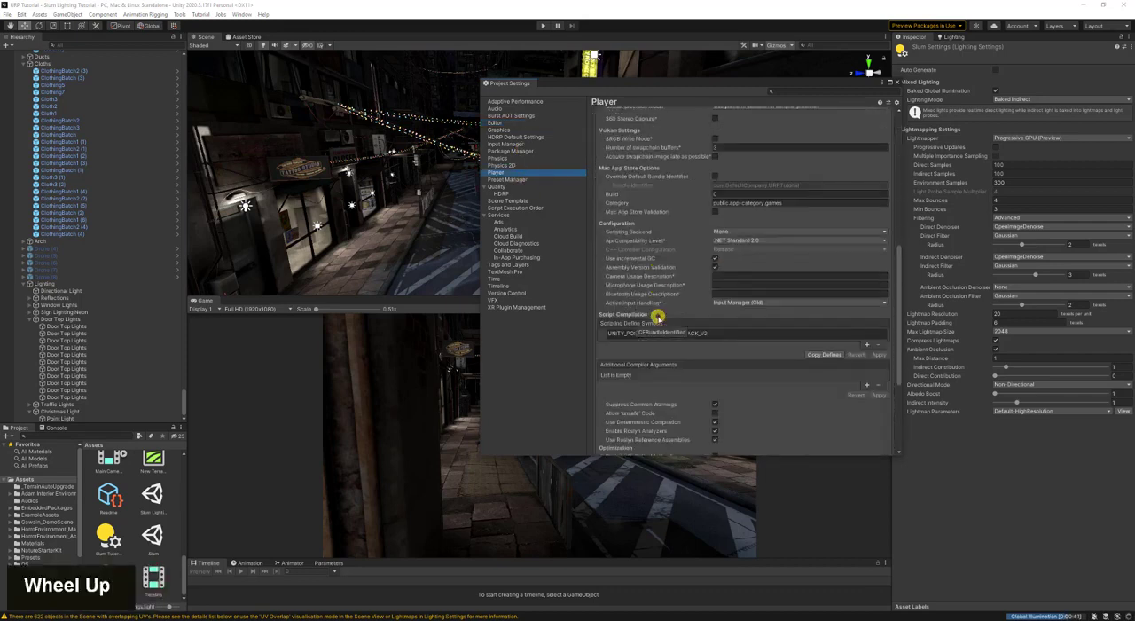
scroll(658, 317, "down", 6)
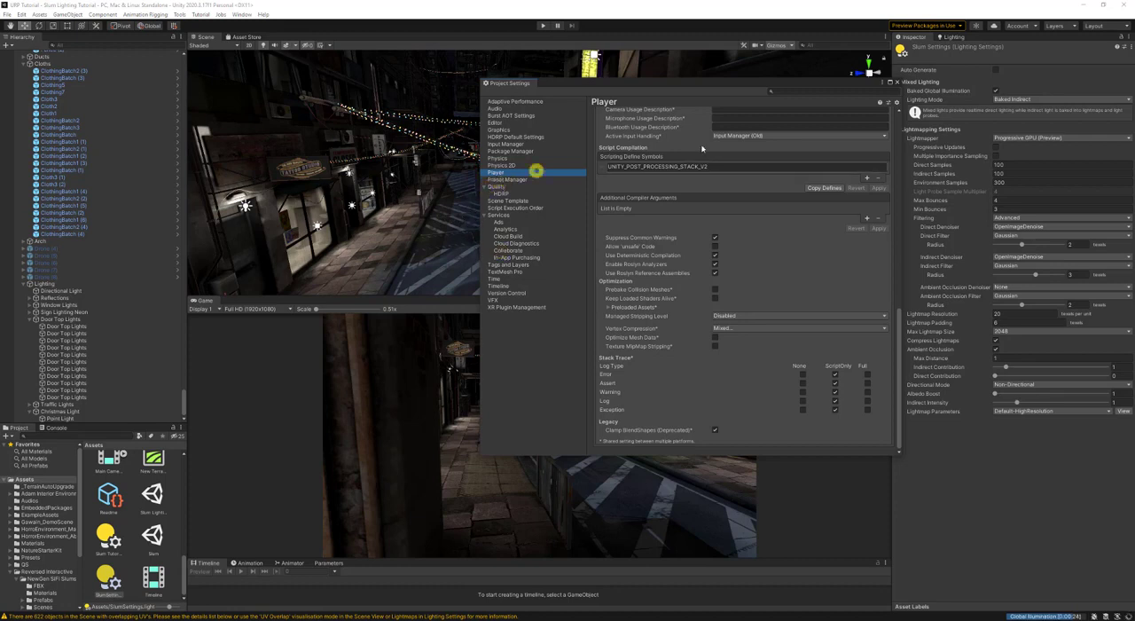
left_click(895, 83)
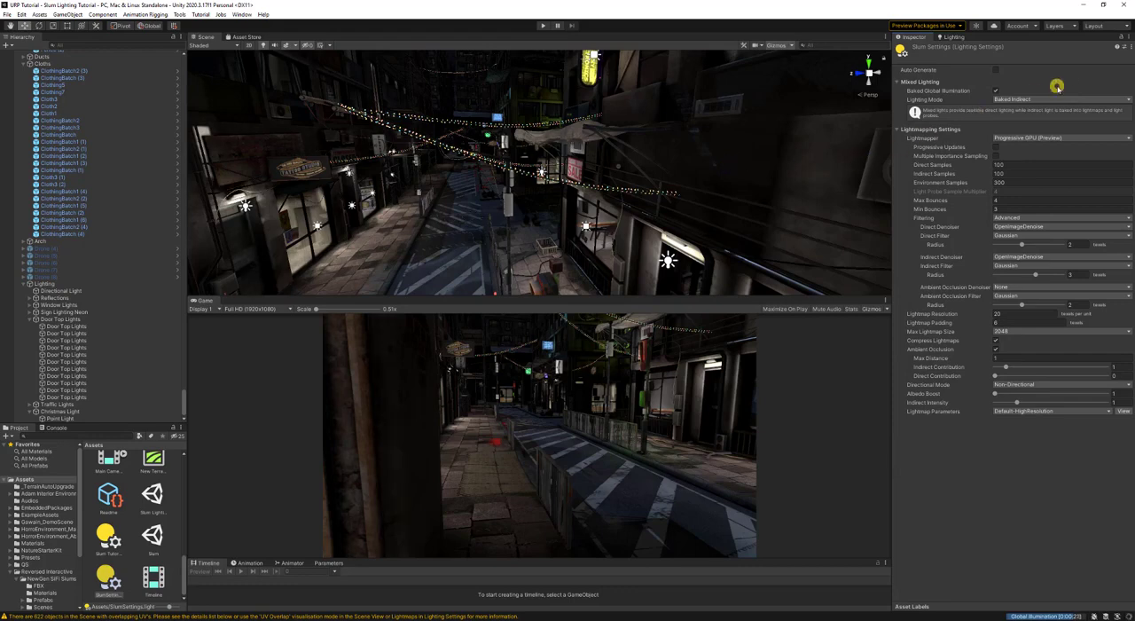
left_click(1109, 26)
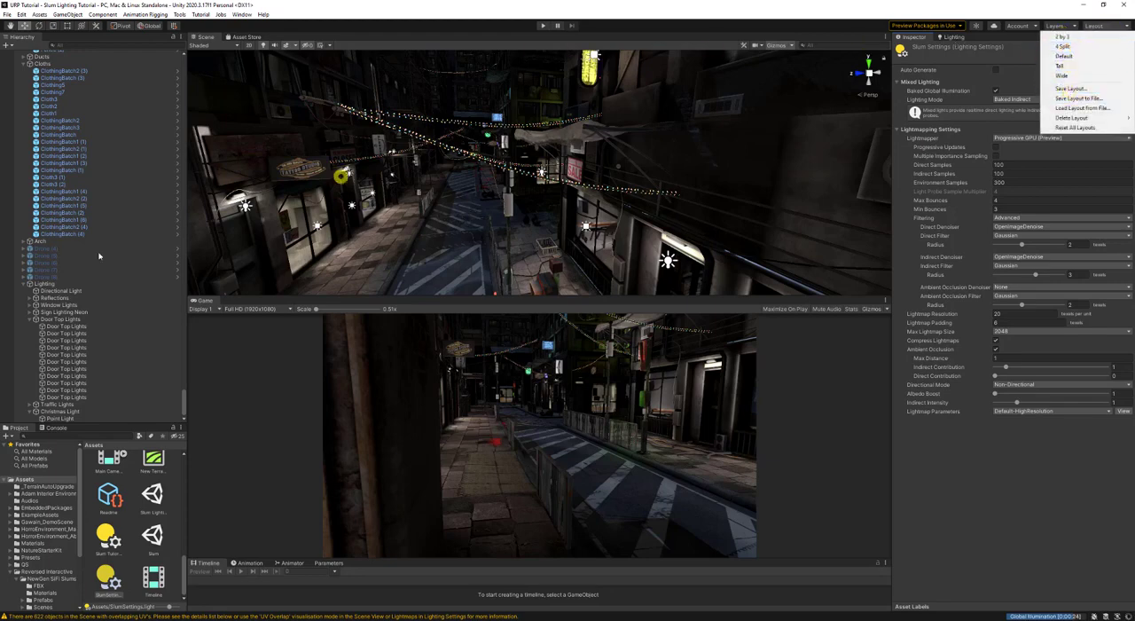
left_click(401, 18)
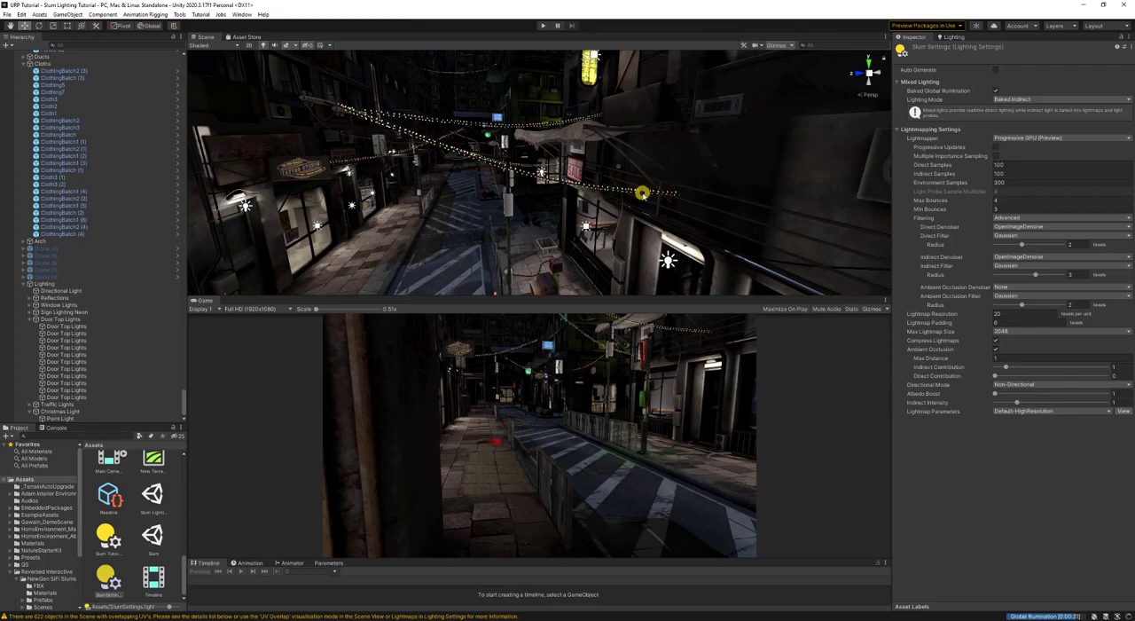
right_click(458, 221)
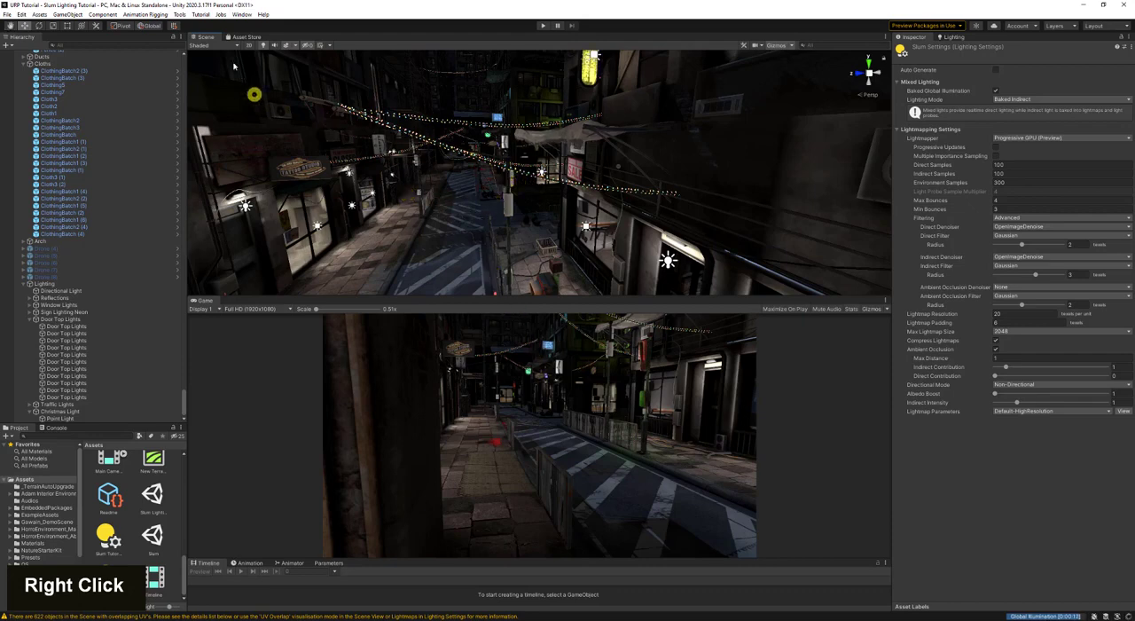
- Inspect the scene in the UV Charts, Texel Validity, Light Overlap, Lightmap Indices and Baked Lightmap Culling draw modes, ending with Baked Lightmap
left_click(209, 44)
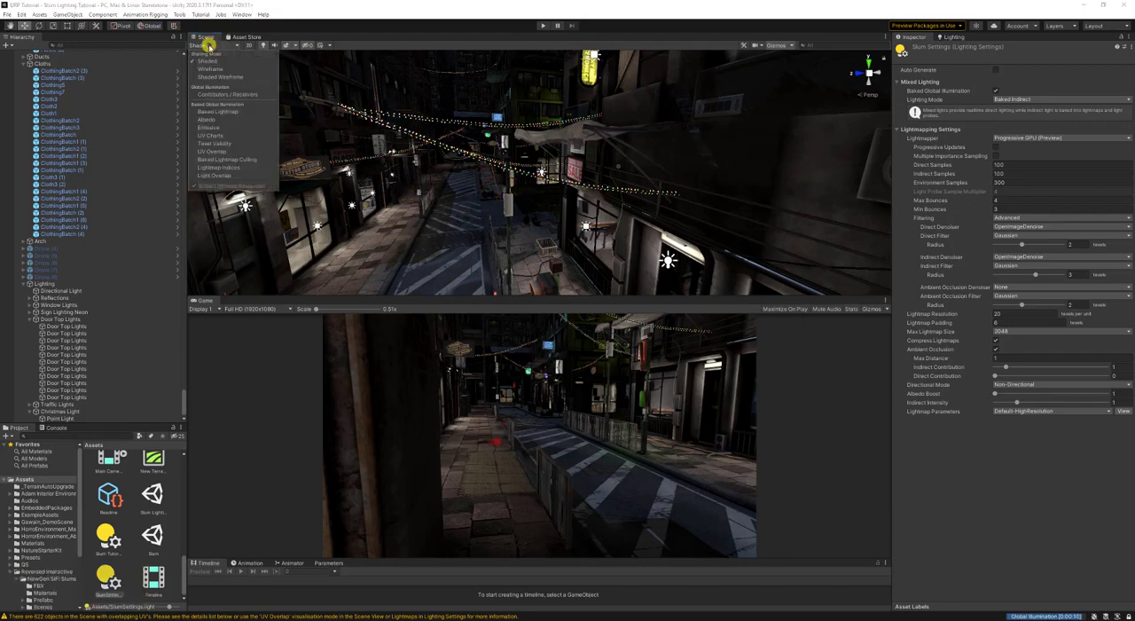
left_click(241, 134)
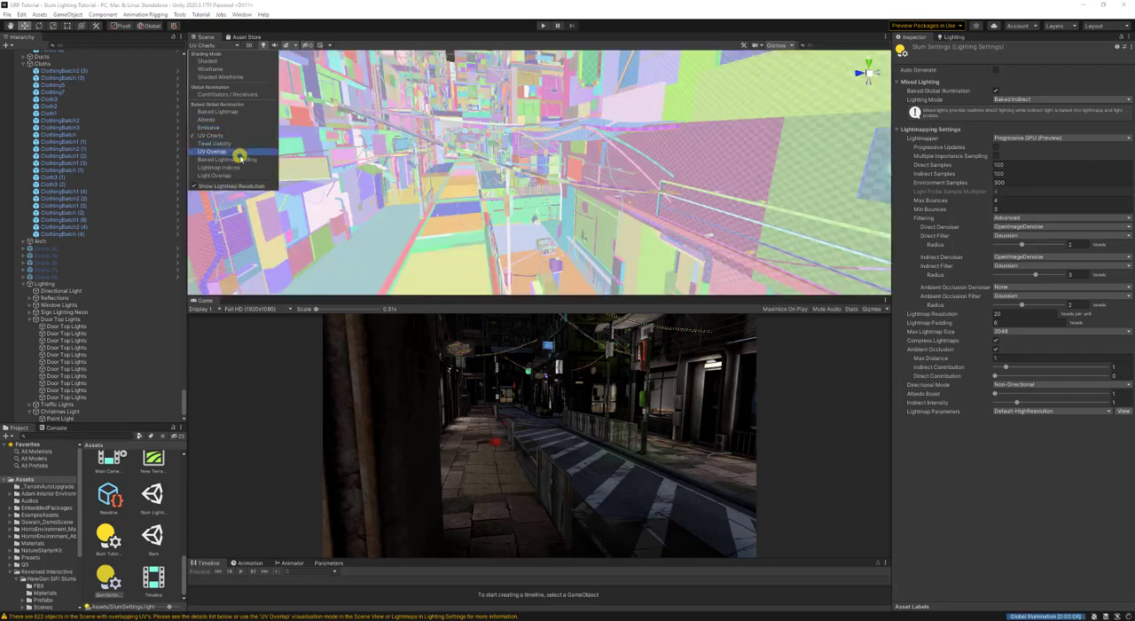
left_click(233, 144)
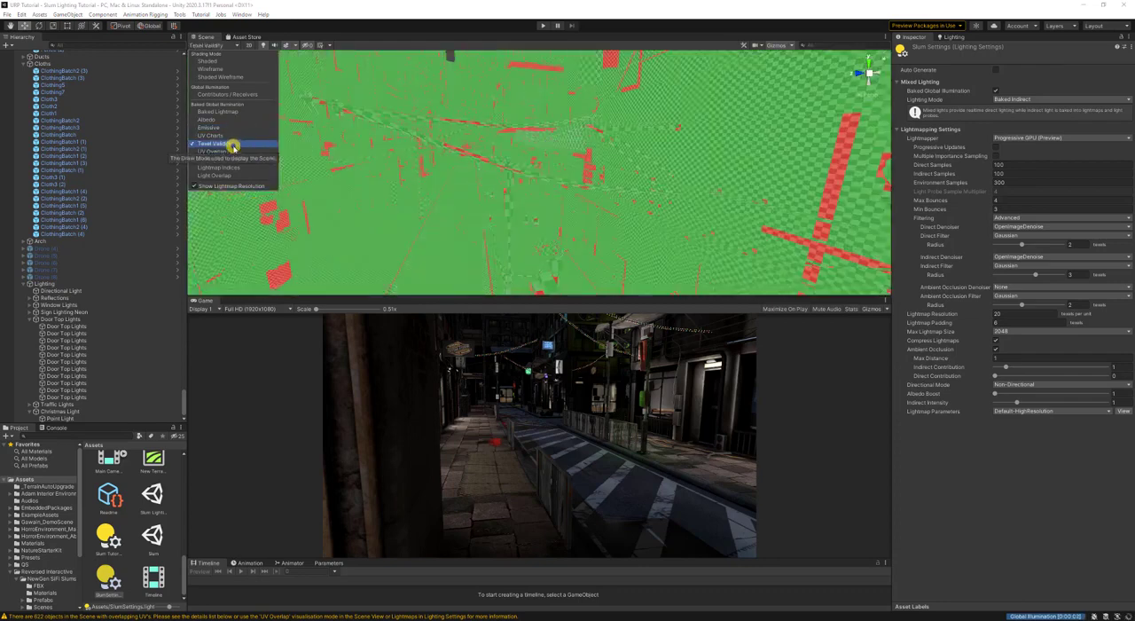
left_click(245, 174)
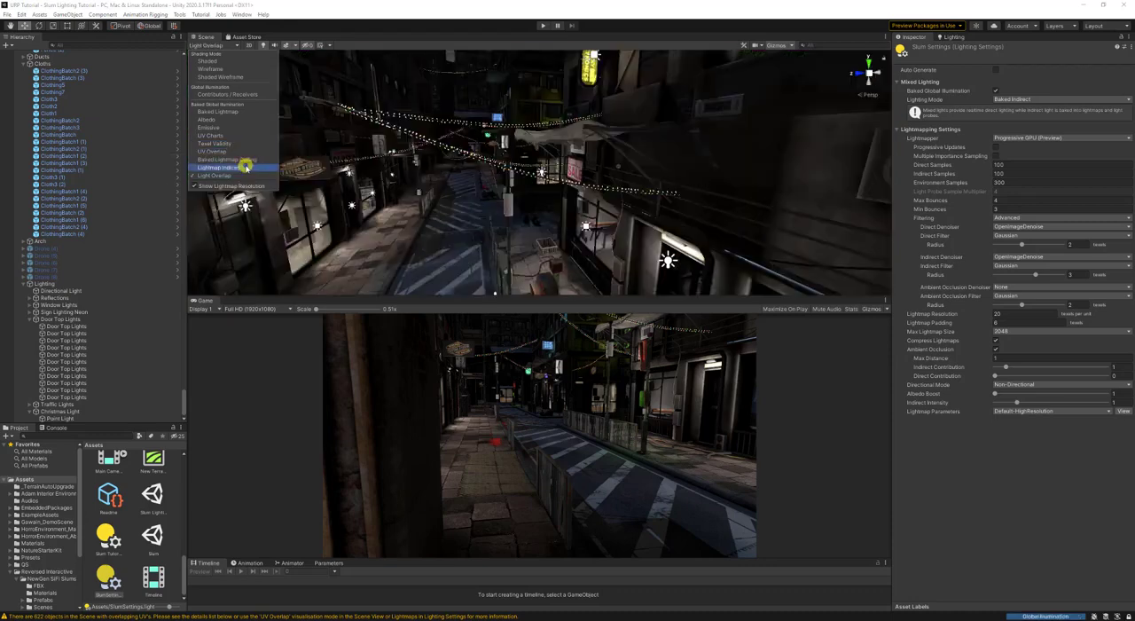
left_click(245, 167)
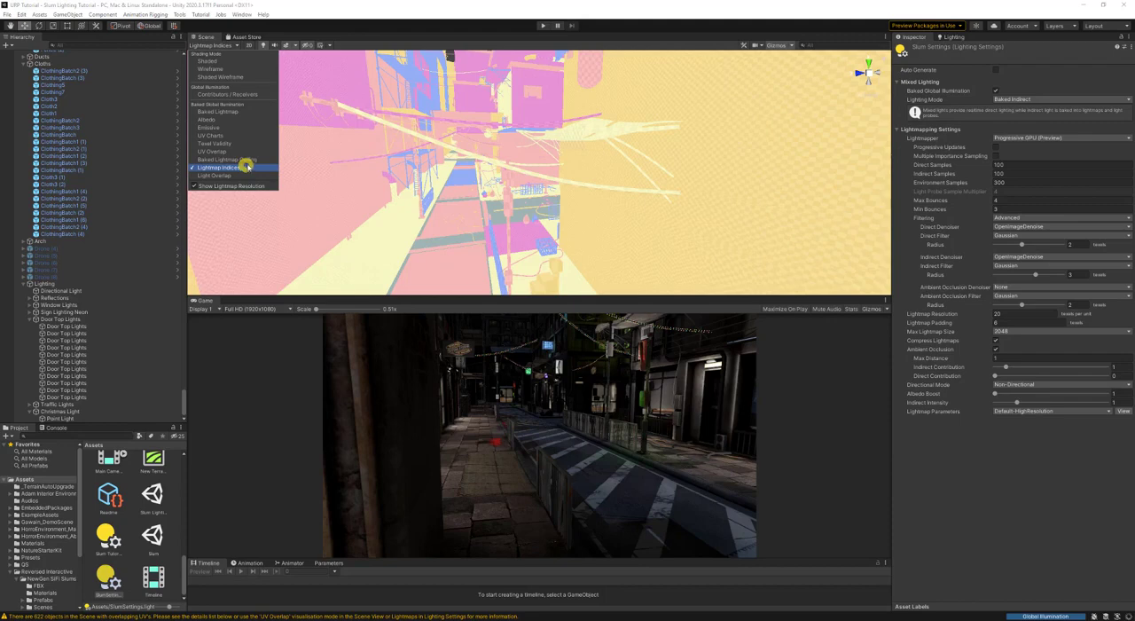
left_click(248, 160)
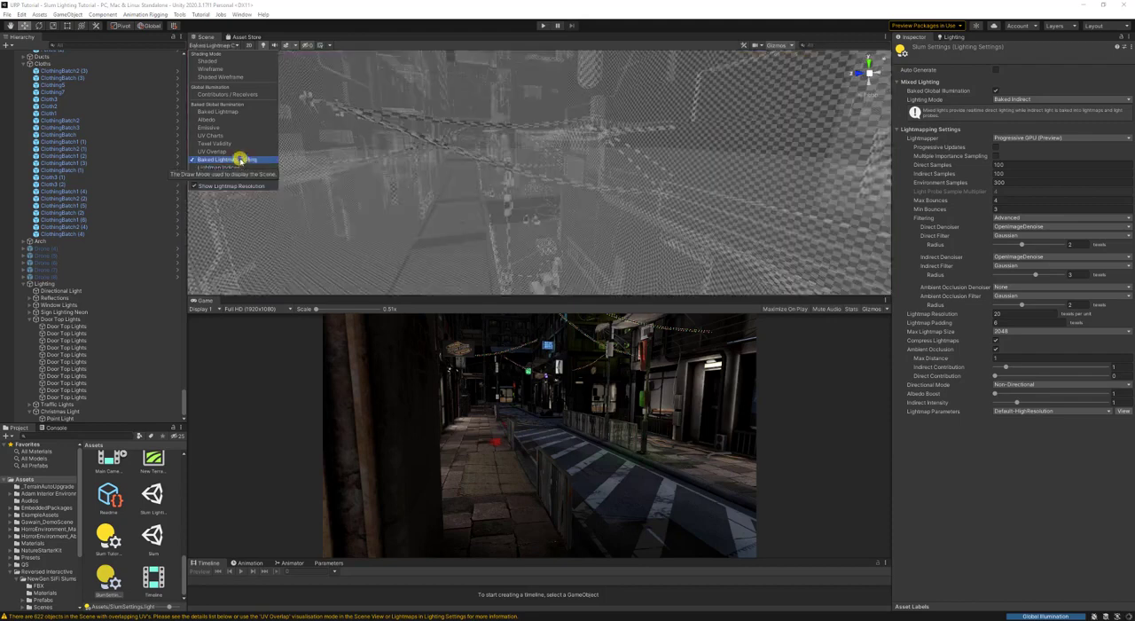
left_click(226, 111)
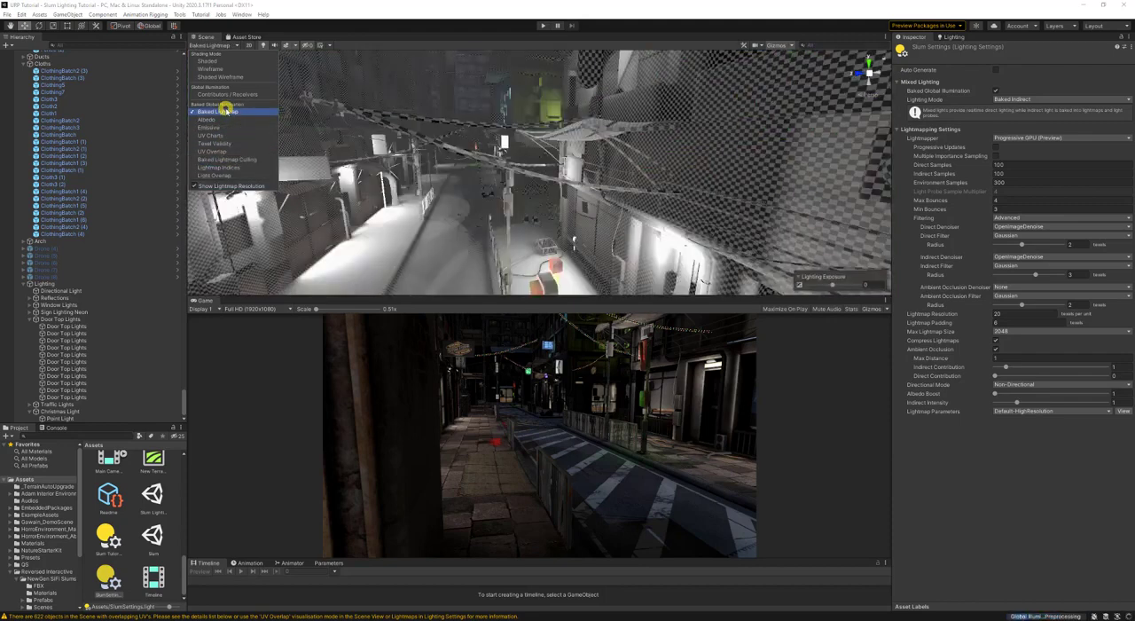
right_click(426, 161)
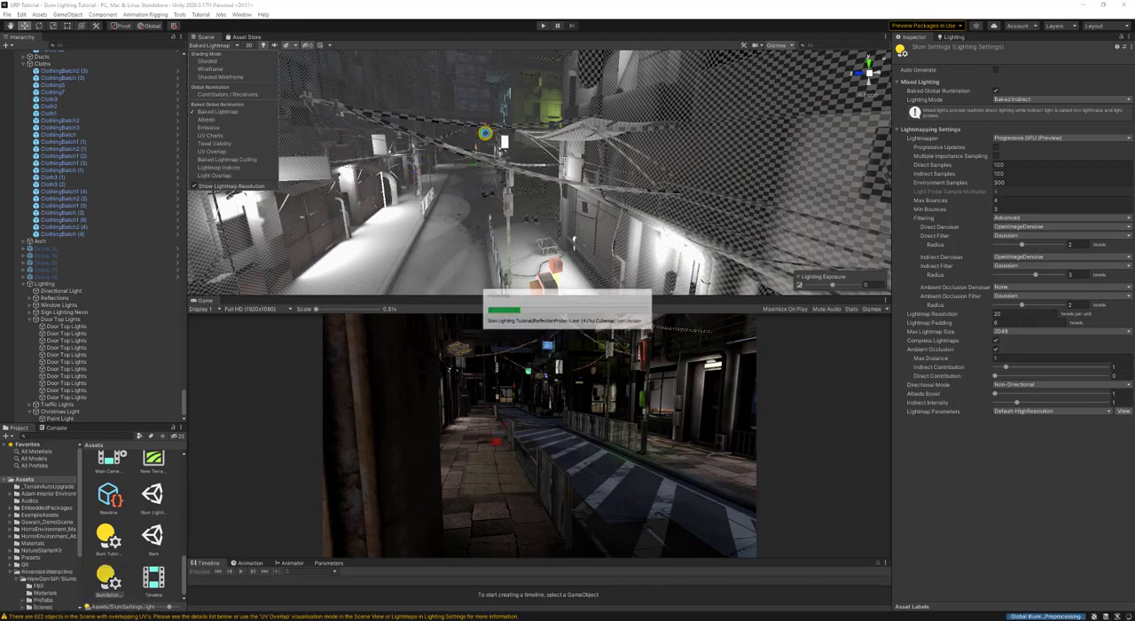
- Inspect the street's baked lightmap, check the Contributors / Receivers draw mode, and return the scene view to Shaded
mouse_move(485, 133)
right_mouse_down()
mouse_move(535, 145)
mouse_move(423, 216)
mouse_move(508, 134)
right_mouse_up()
key("w")
key("s")
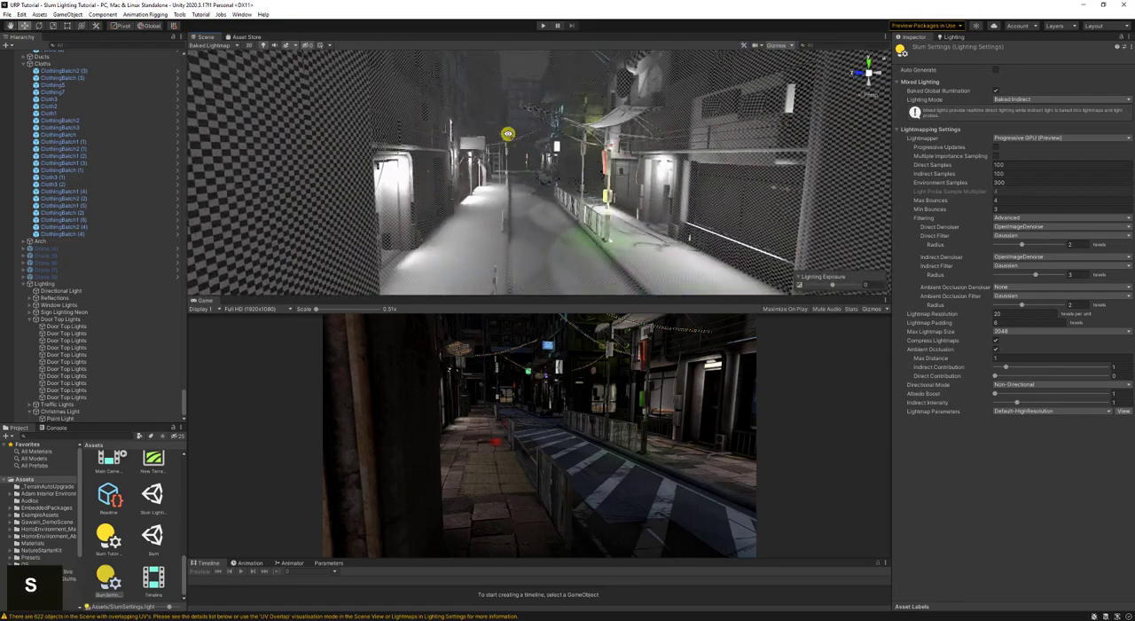
left_click(215, 44)
left_click(209, 60)
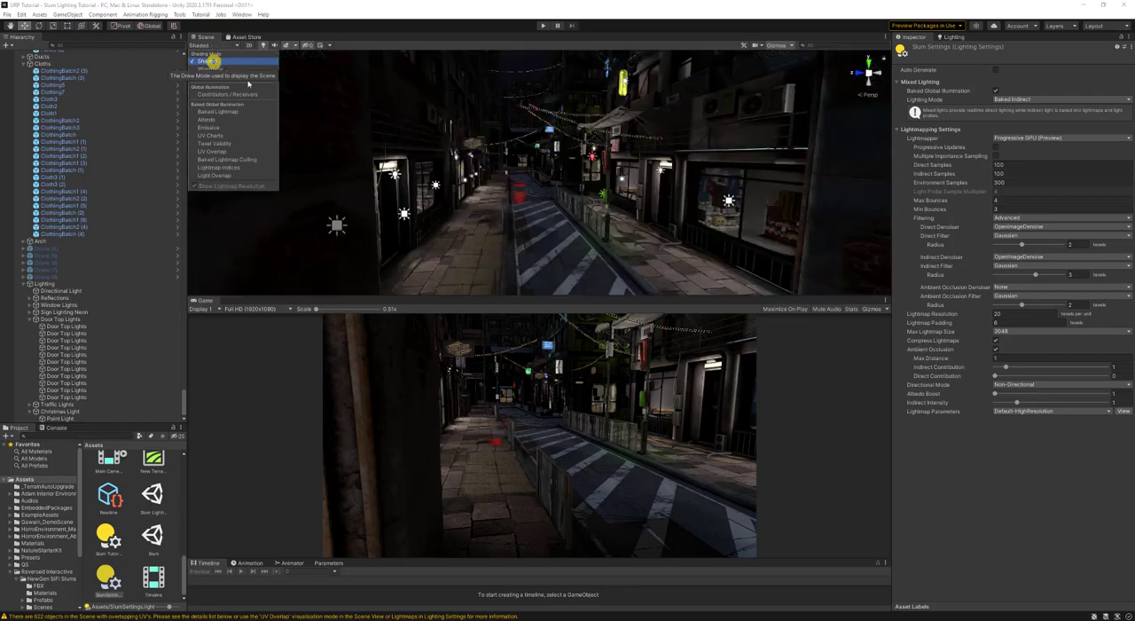
left_click(259, 95)
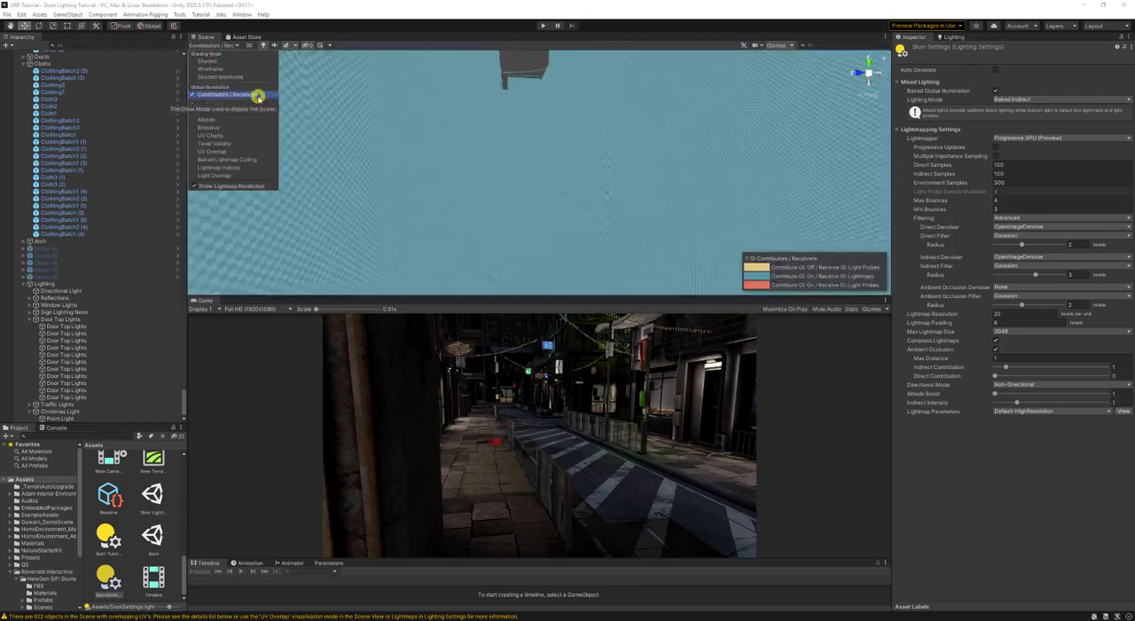
left_click(221, 60)
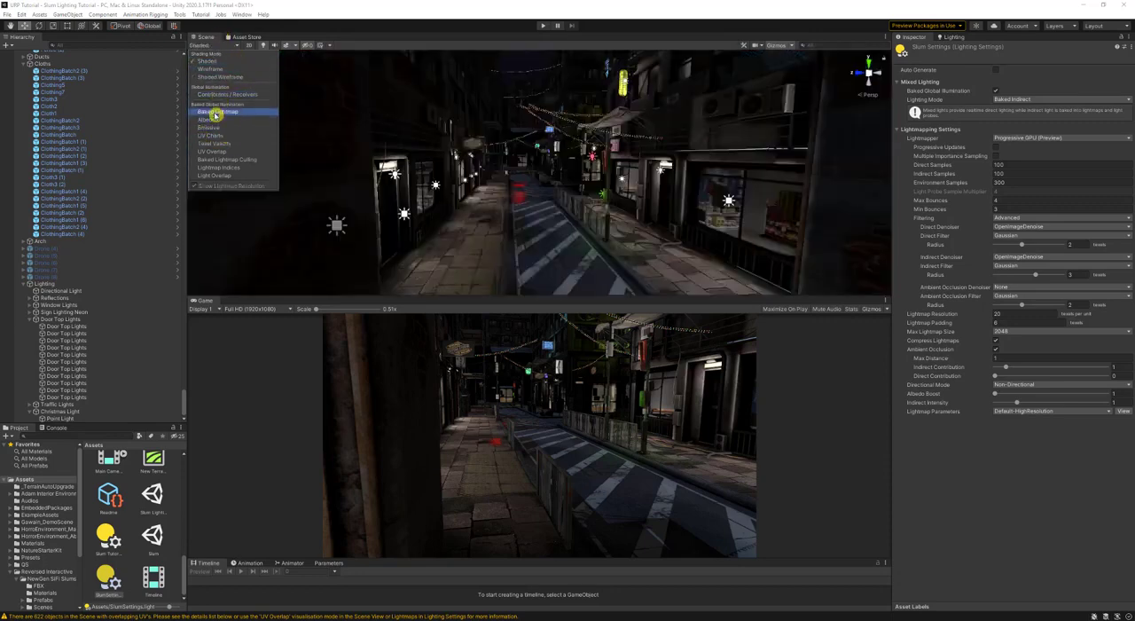
left_click(304, 37)
- Add a second Scene tab, look through its draw modes, and close that extra tab
right_click(211, 40)
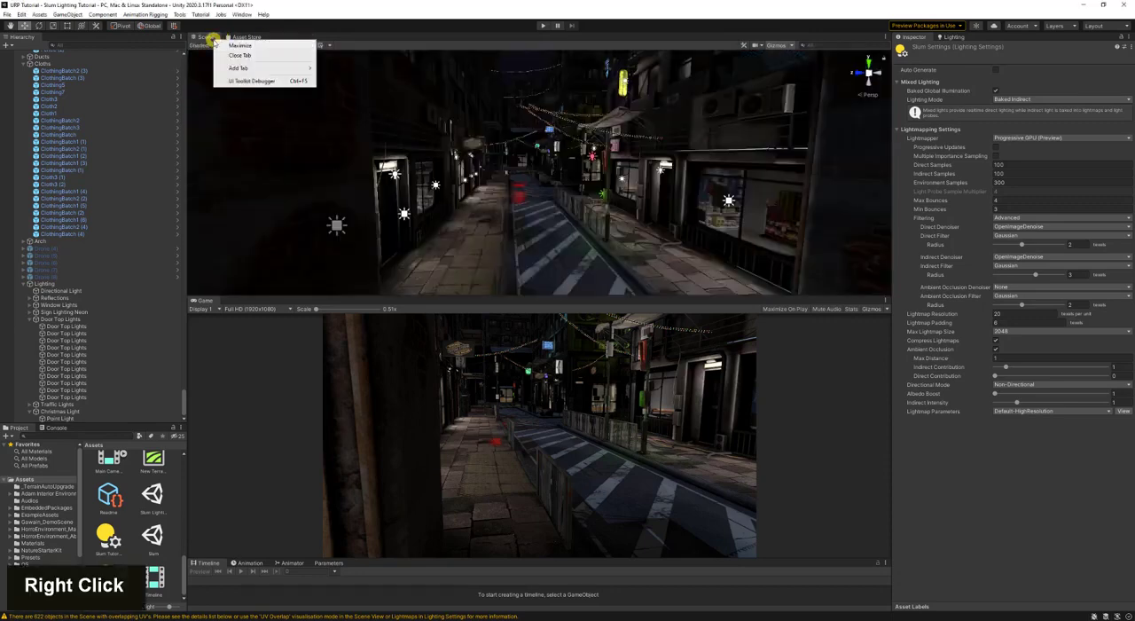
double_click(259, 67)
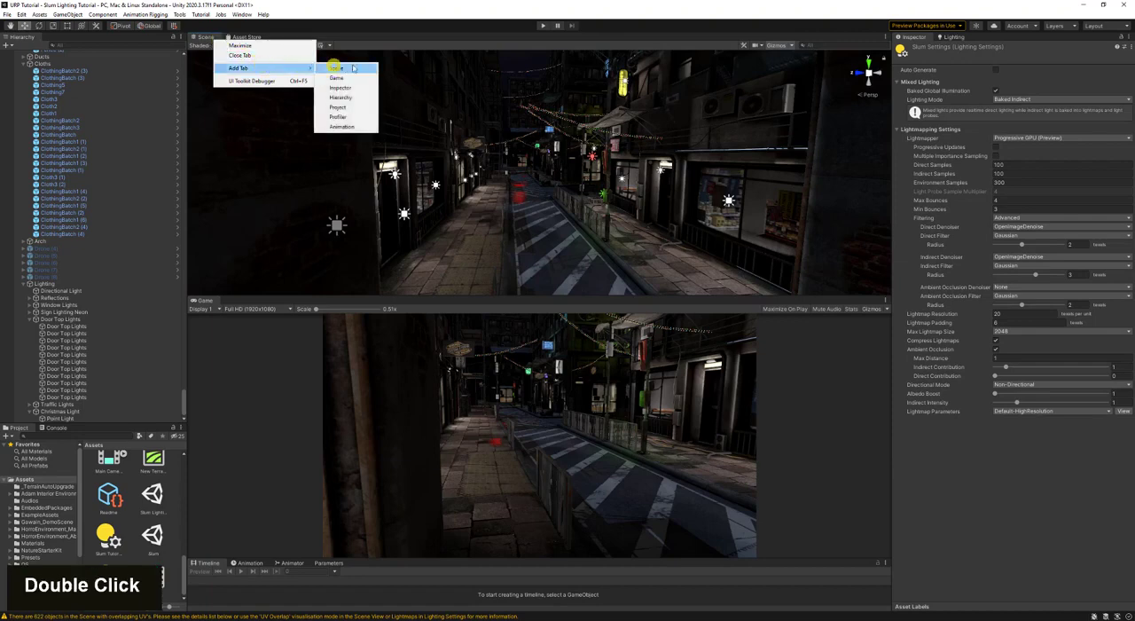
left_click(352, 67)
left_click(220, 46)
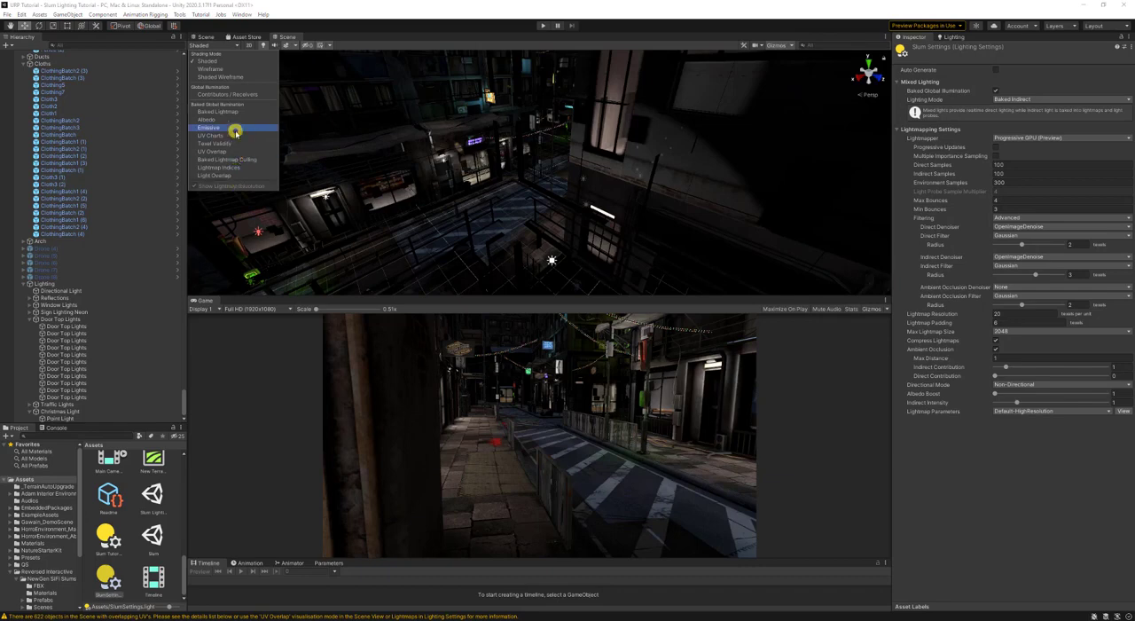
left_click(302, 41)
right_click(293, 35)
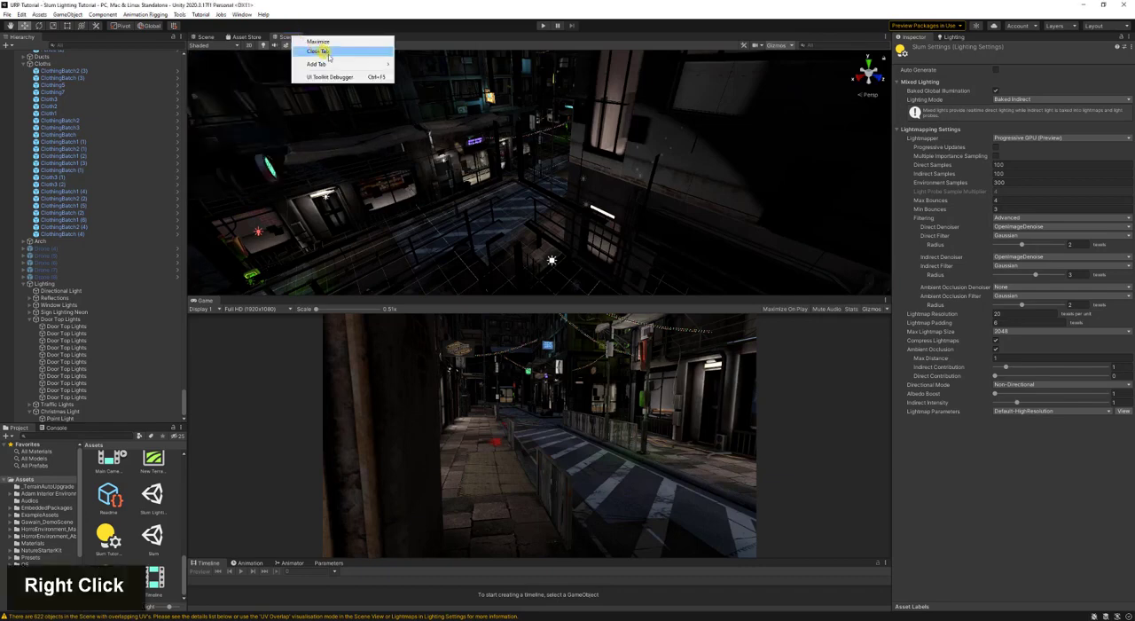
left_click(321, 51)
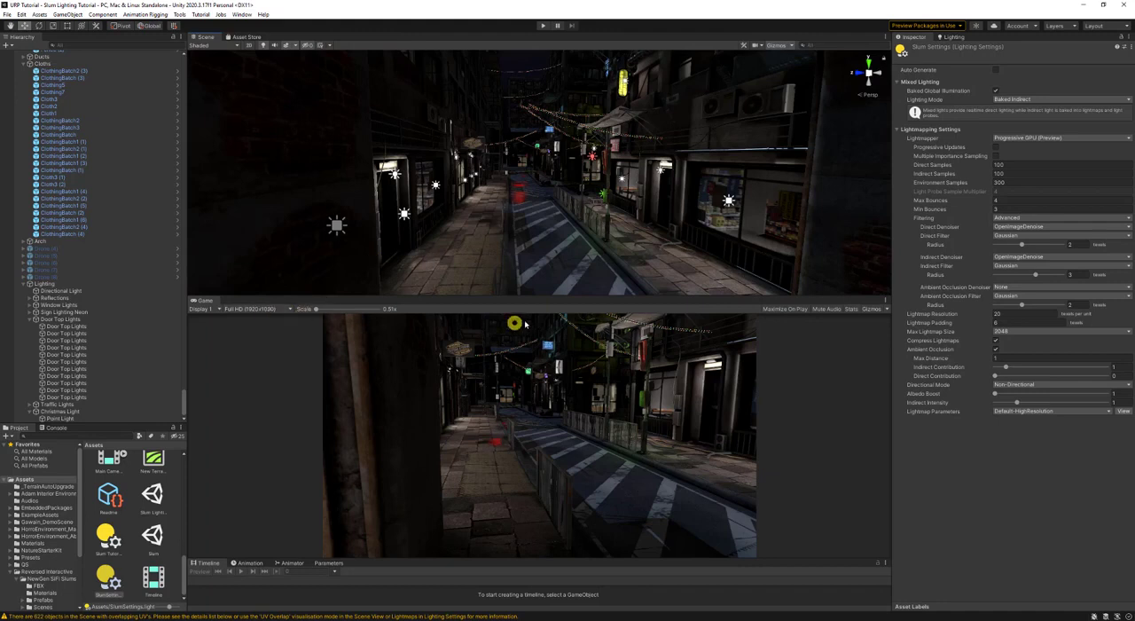
- Save the scene and colour the Point Light in the Christmas Light group red, sampled from a bulb on the string lights
key("ctrl+s")
key("w")
mouse_move(667, 146)
right_mouse_down()
mouse_move(629, 157)
mouse_move(669, 142)
mouse_move(677, 158)
right_mouse_up()
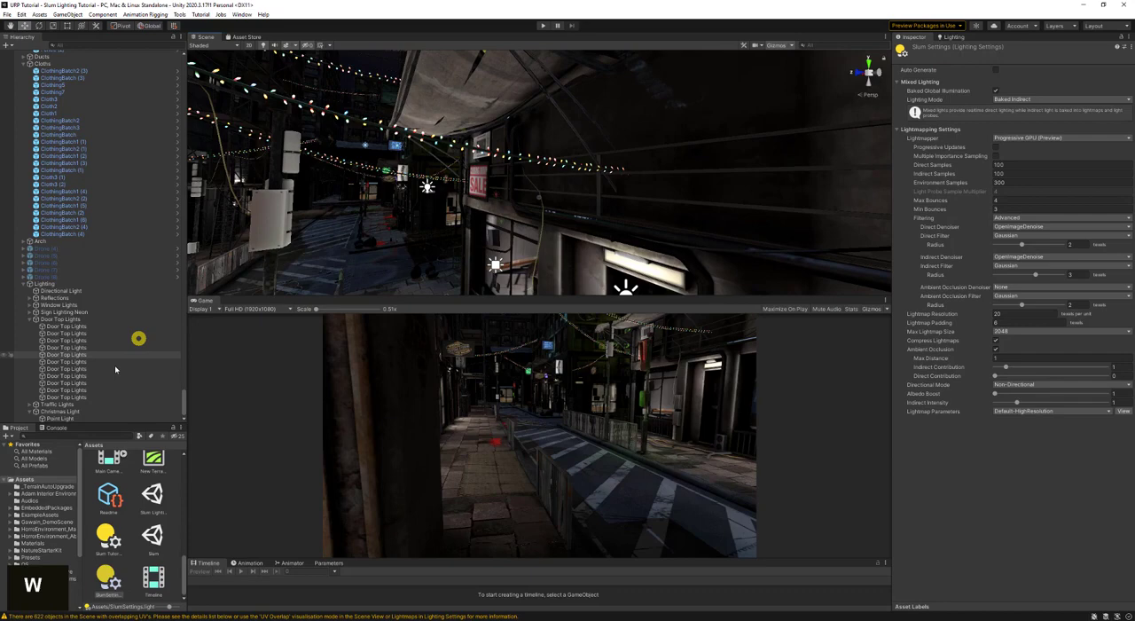
left_click(85, 417)
key("a")
right_click_drag(517, 186, 672, 189)
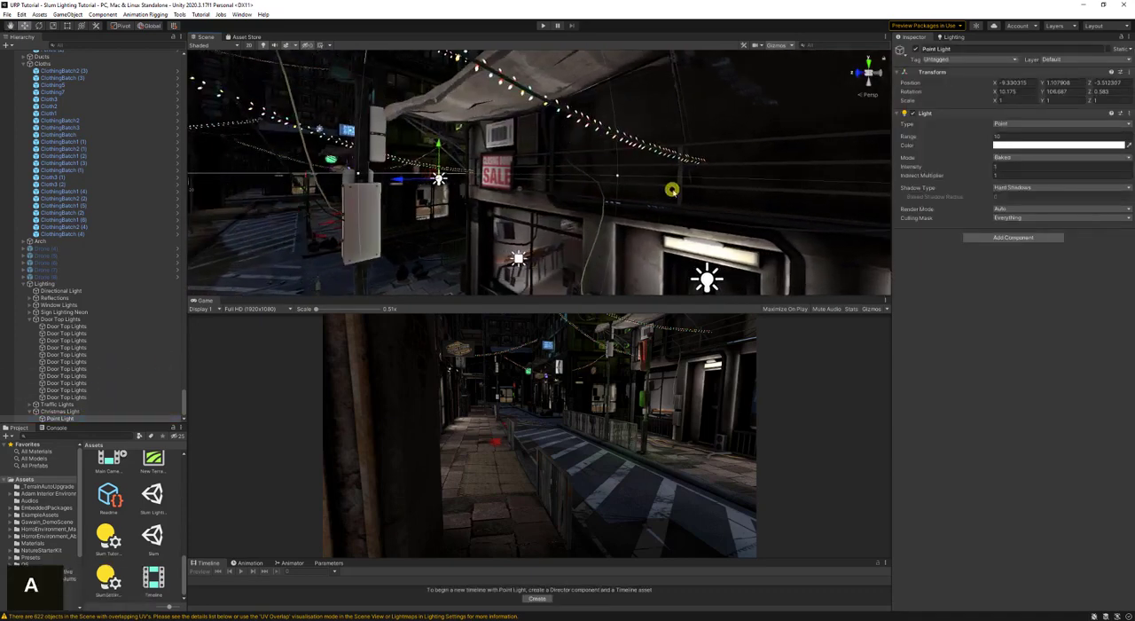
left_click(1020, 144)
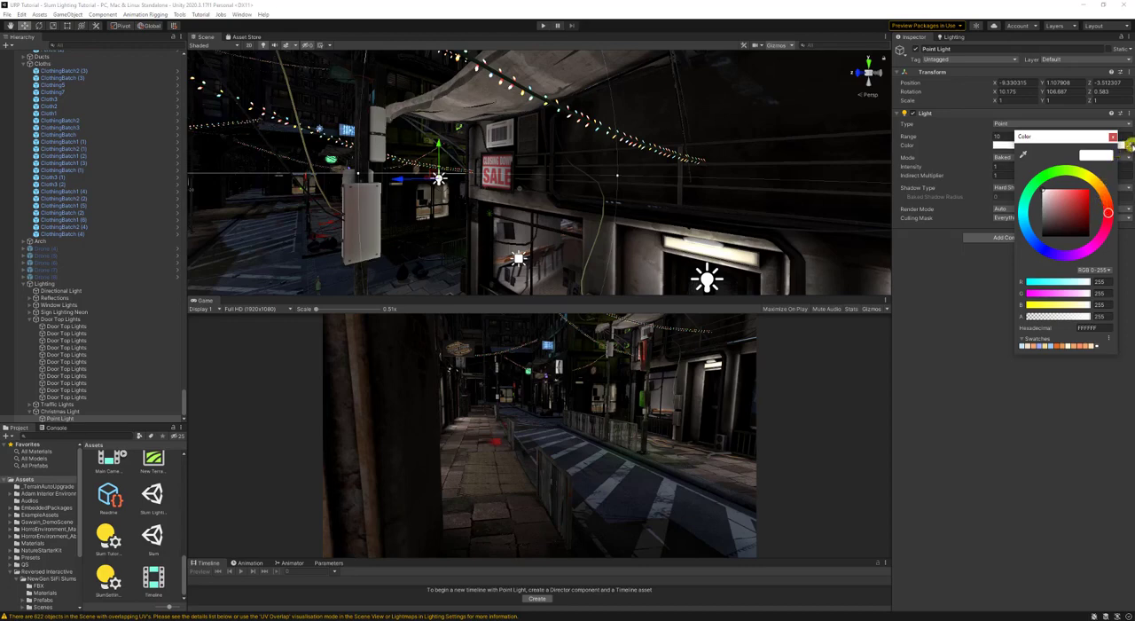
left_click(1130, 144)
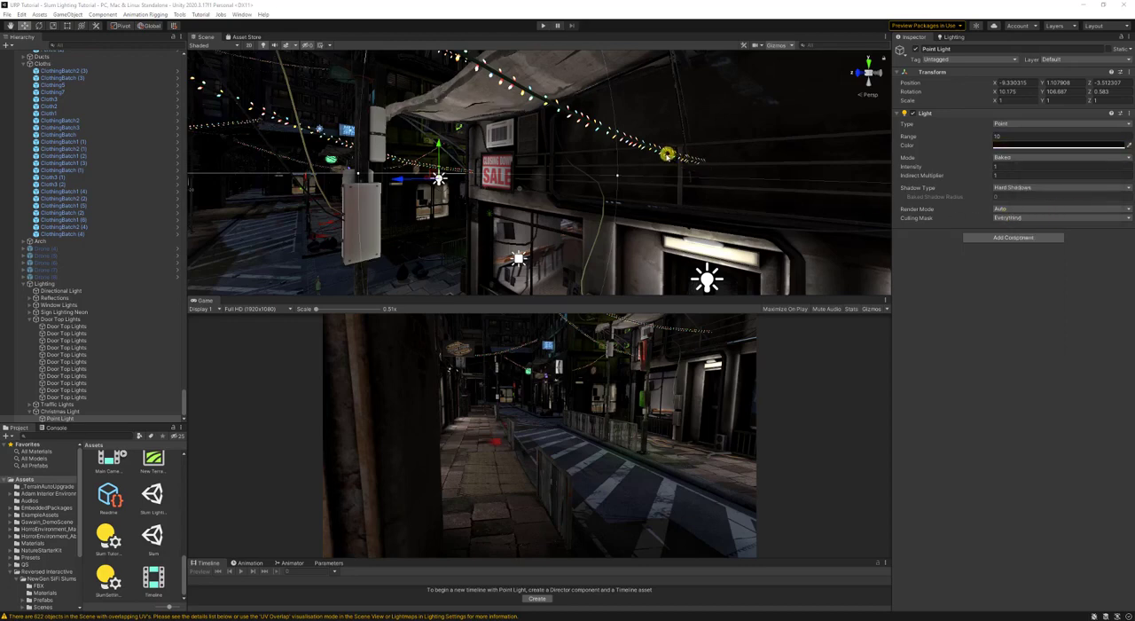
left_click(617, 175)
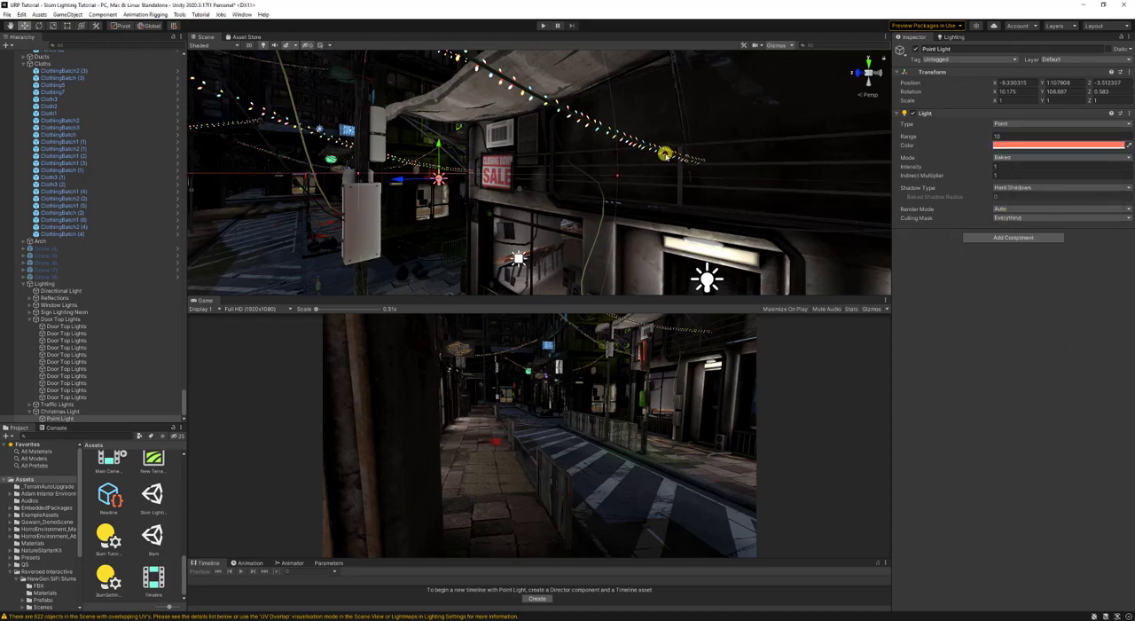
- Duplicate the red Christmas point light and align the copy with a view farther along the string lights
key("a")
right_click_drag(480, 182, 441, 138)
key("d")
key("ctrl+d")
key("d")
key("w")
key("d")
key("ctrl+shift+f")
key("s")
- Duplicate the Christmas light again, align the copy with the view near the Sale sign, and sample green from the string lights
key("s")
key("ctrl+d")
key("w")
right_click_drag(602, 203, 657, 206)
key("w")
key("ctrl+shift+f")
key("s")
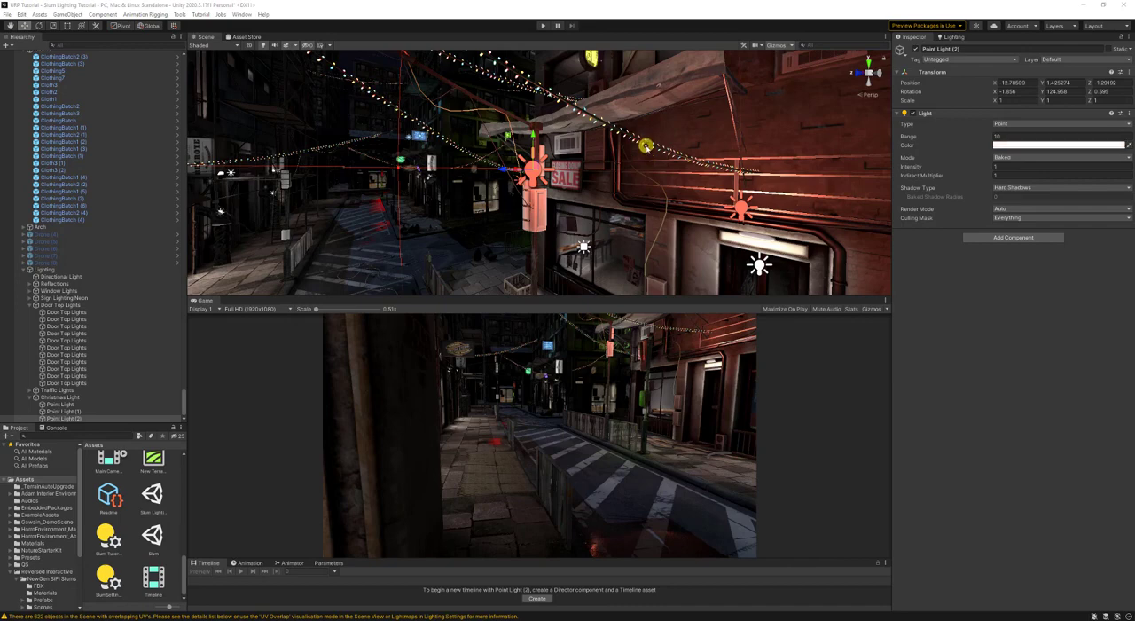
left_click(646, 146)
- Duplicate the green Christmas light and align the copy with a new view over the street by the string lights
right_click_drag(584, 105, 604, 146)
key("s")
key("w")
key("ctrl+d")
right_click_drag(680, 151, 707, 124)
key("w")
key("w")
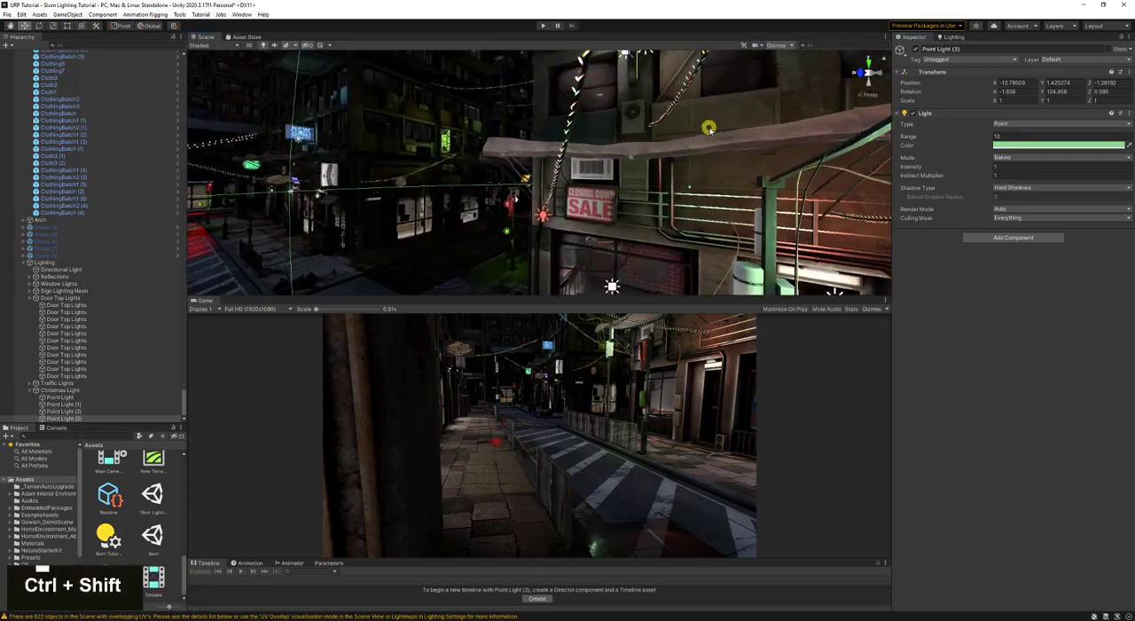
key("ctrl+shift+f")
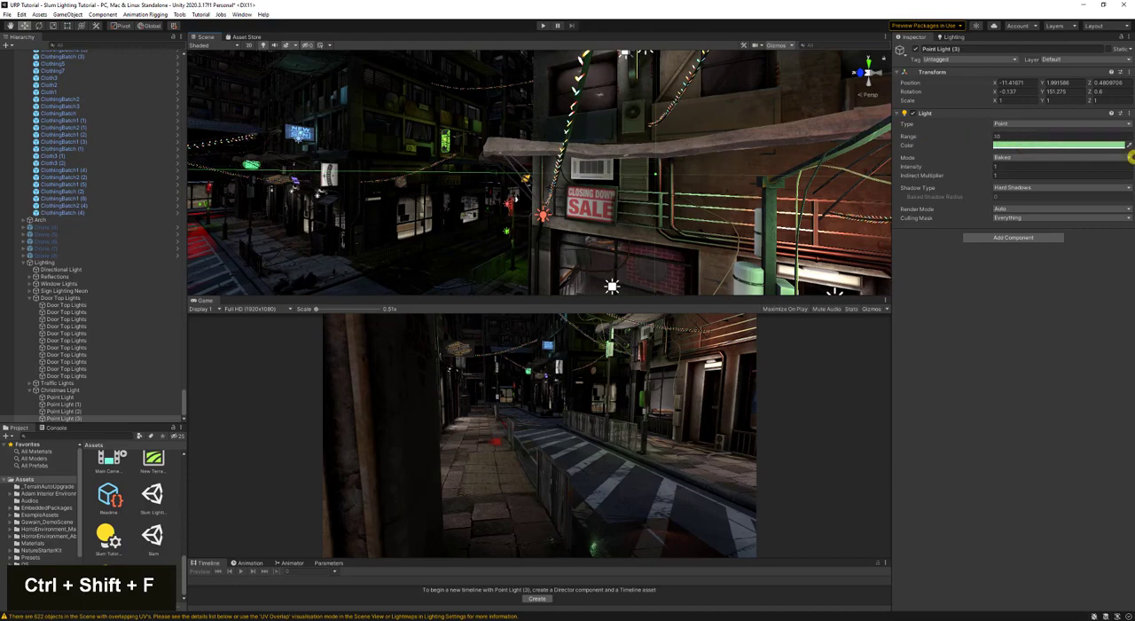
- Recolour Point Light (3) to a bright green
left_click(1126, 146)
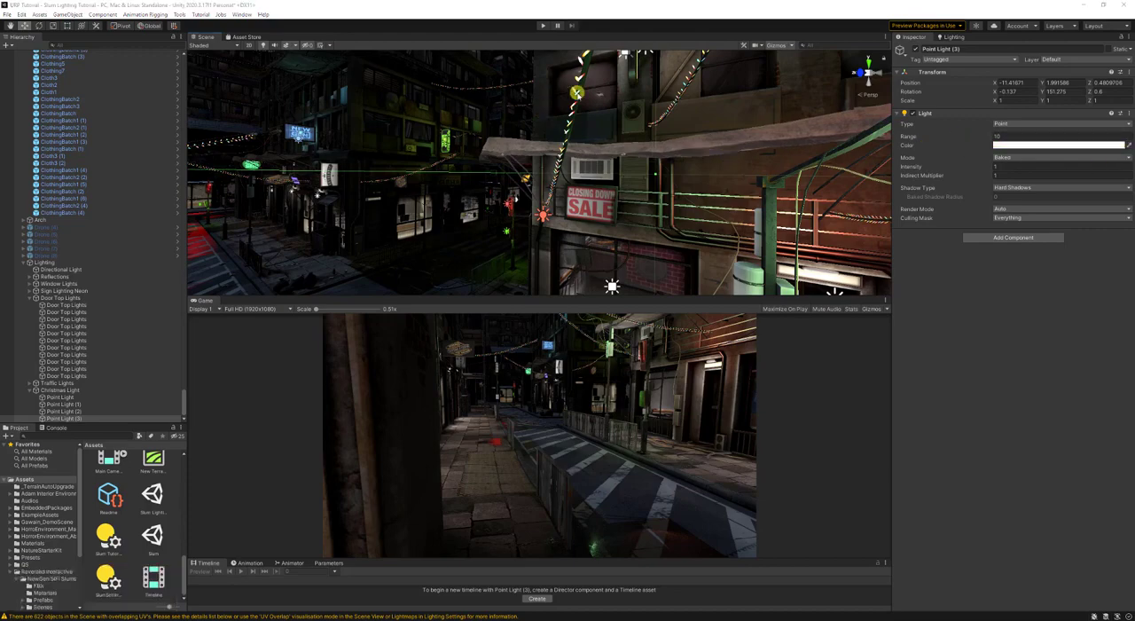
left_click(582, 100)
right_click_drag(708, 154, 879, 162)
key("s")
key("a")
key("w")
double_click(1022, 147)
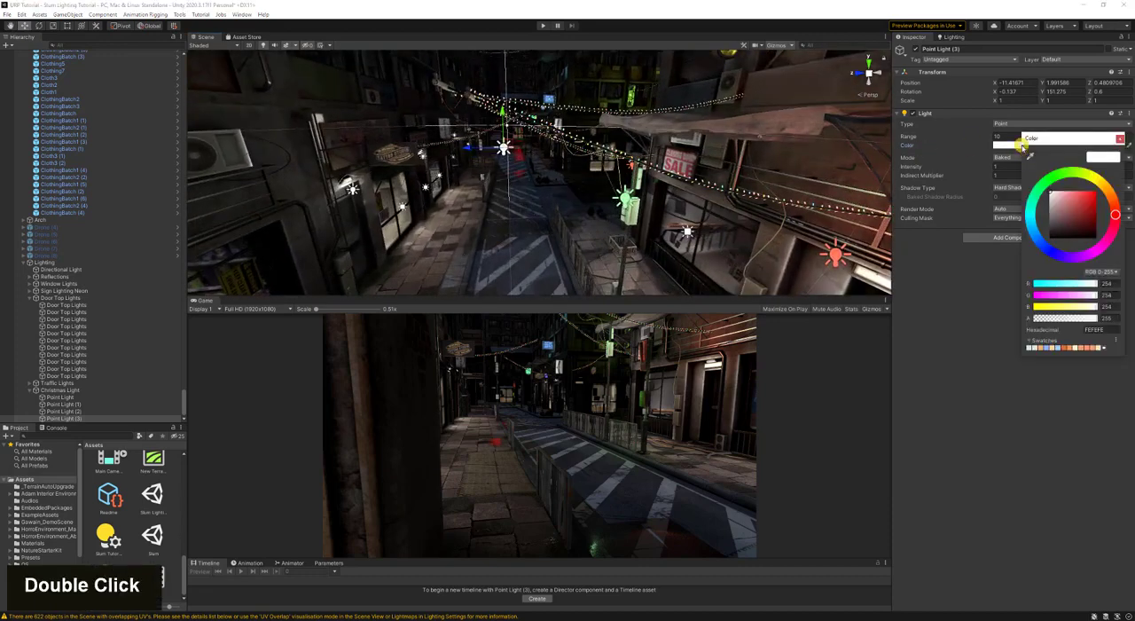
left_click(1035, 227)
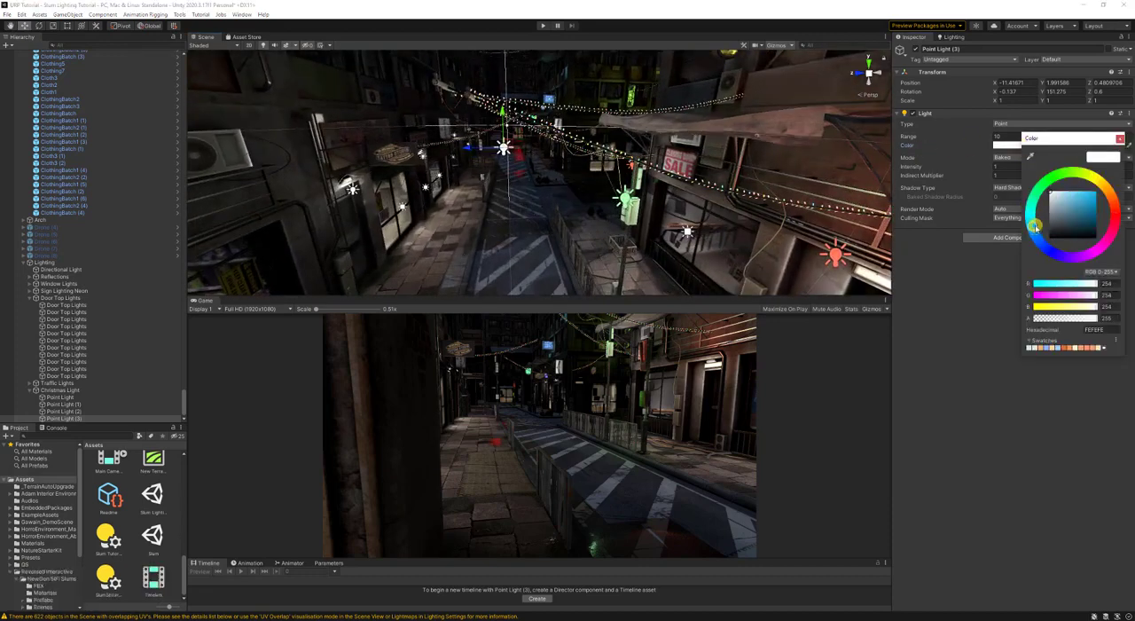
double_click(1078, 197)
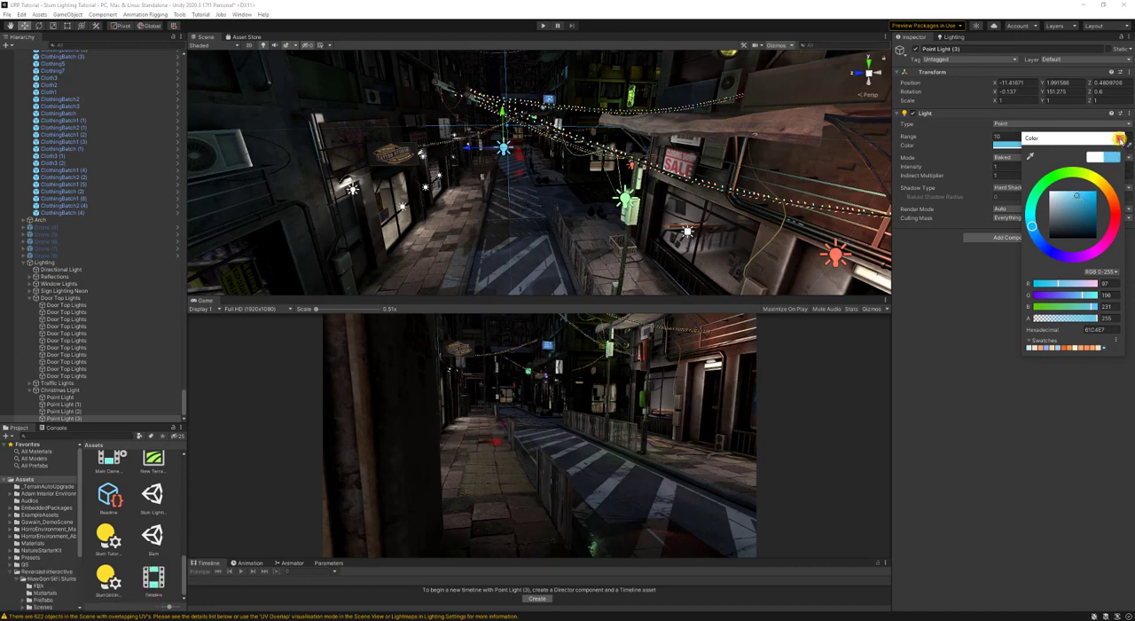
left_click(1056, 176)
left_click(1119, 139)
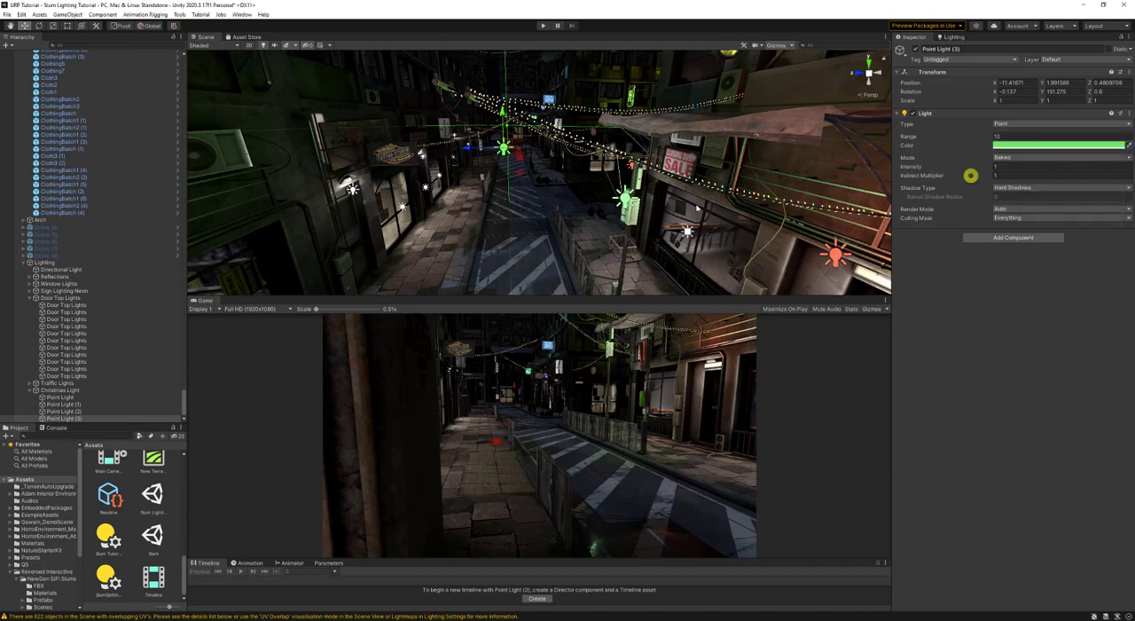
- Select Point Light (2) near the Sale sign and inspect the Christmas lights and string lights along the street
left_click(626, 199)
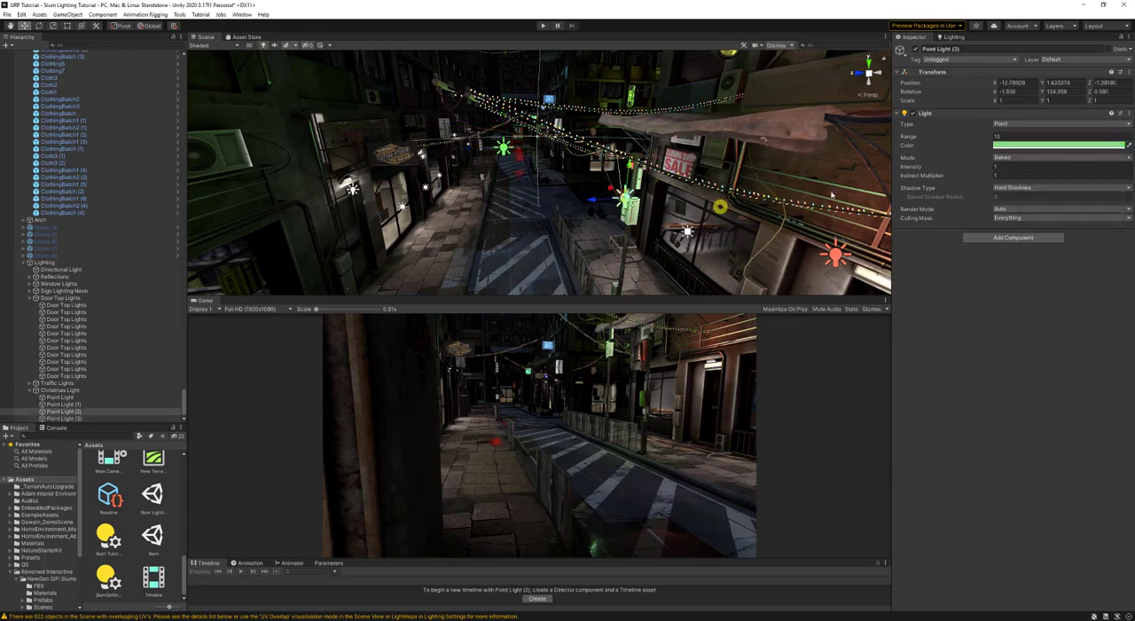
left_click(1000, 144)
right_click_drag(568, 222, 643, 189)
key("a")
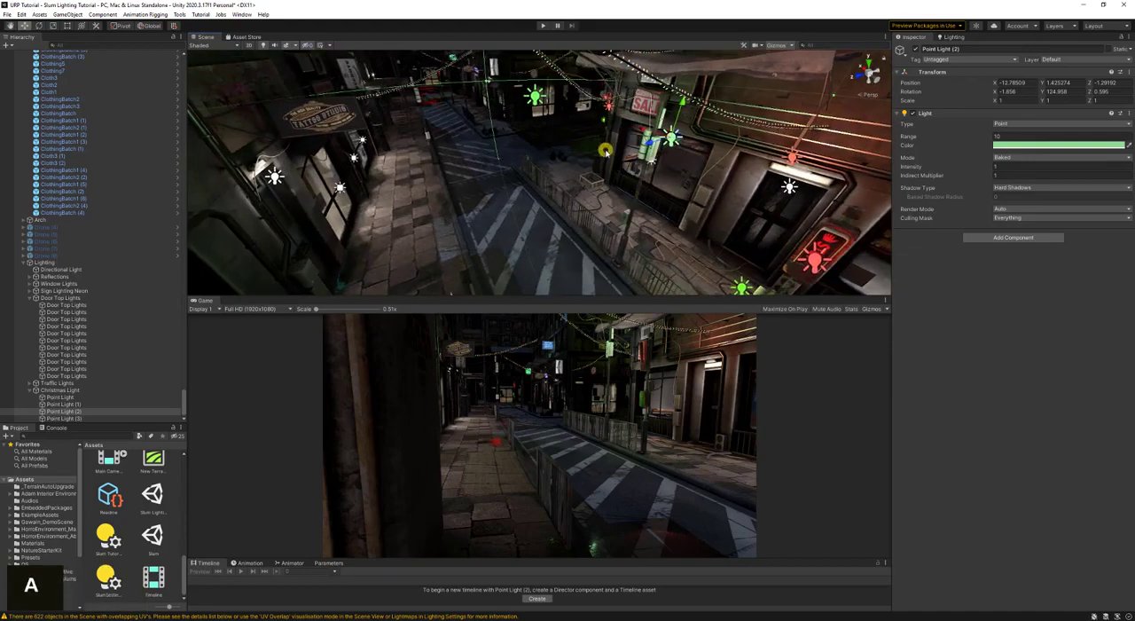
key("d")
right_click_drag(606, 152, 506, 146)
key("s")
key("w")
key("s")
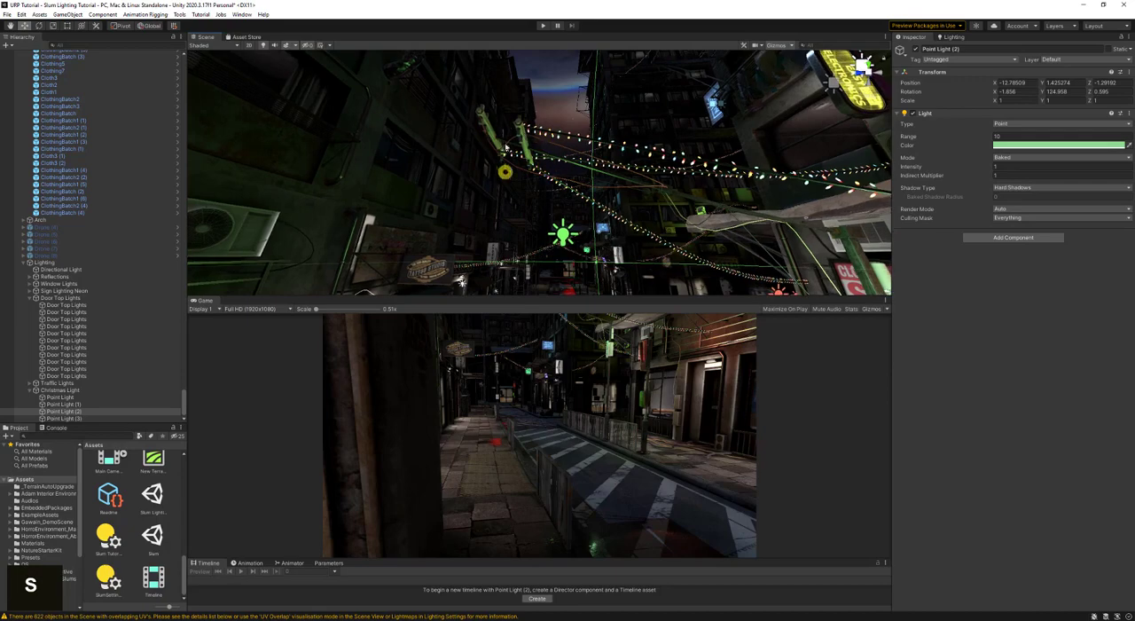
right_click_drag(767, 213, 632, 205)
key("a")
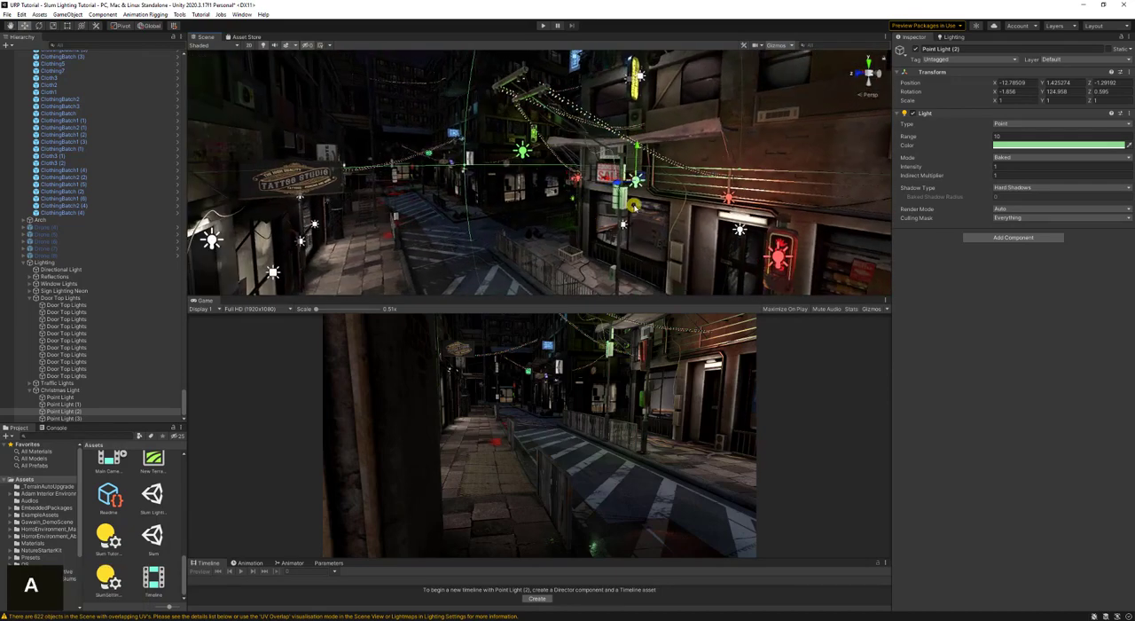
- Set the mode of the green Point Light (3) over the street to Mixed and save the scene
left_click(521, 151)
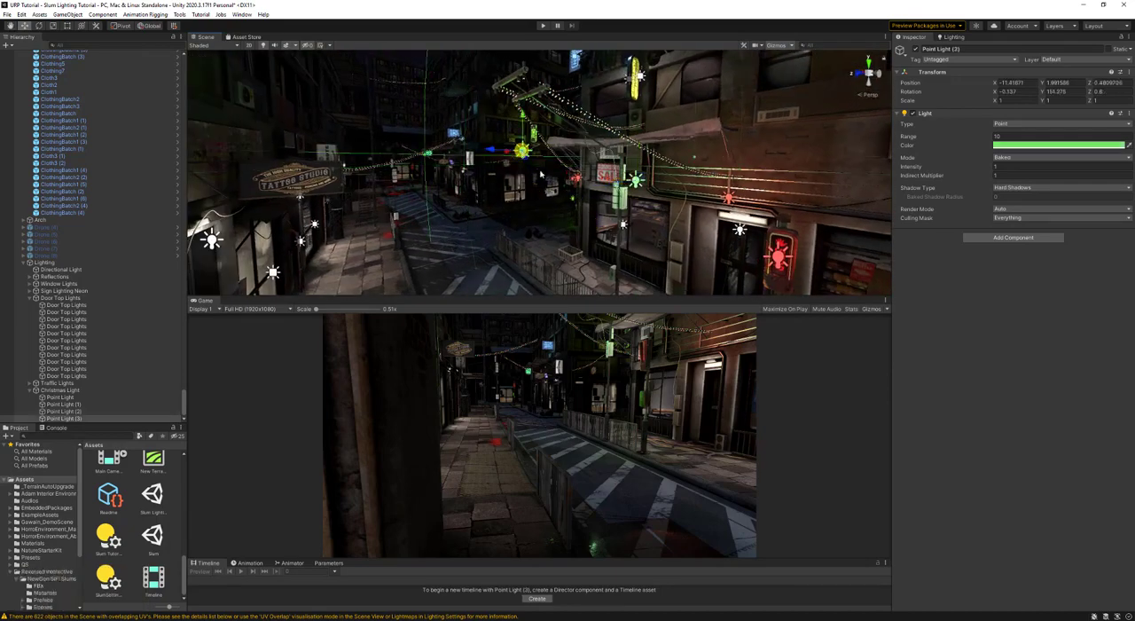
left_click(1020, 158)
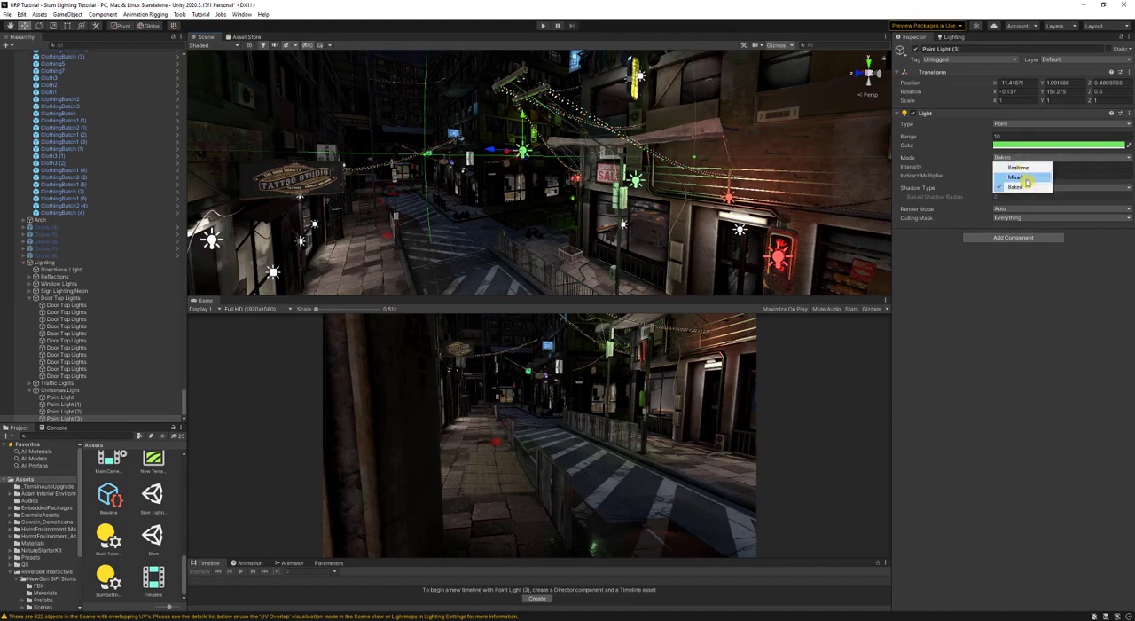
left_click(1011, 177)
key("d")
right_click_drag(609, 153, 558, 149)
key("ctrl+s")
key("d")
key("a")
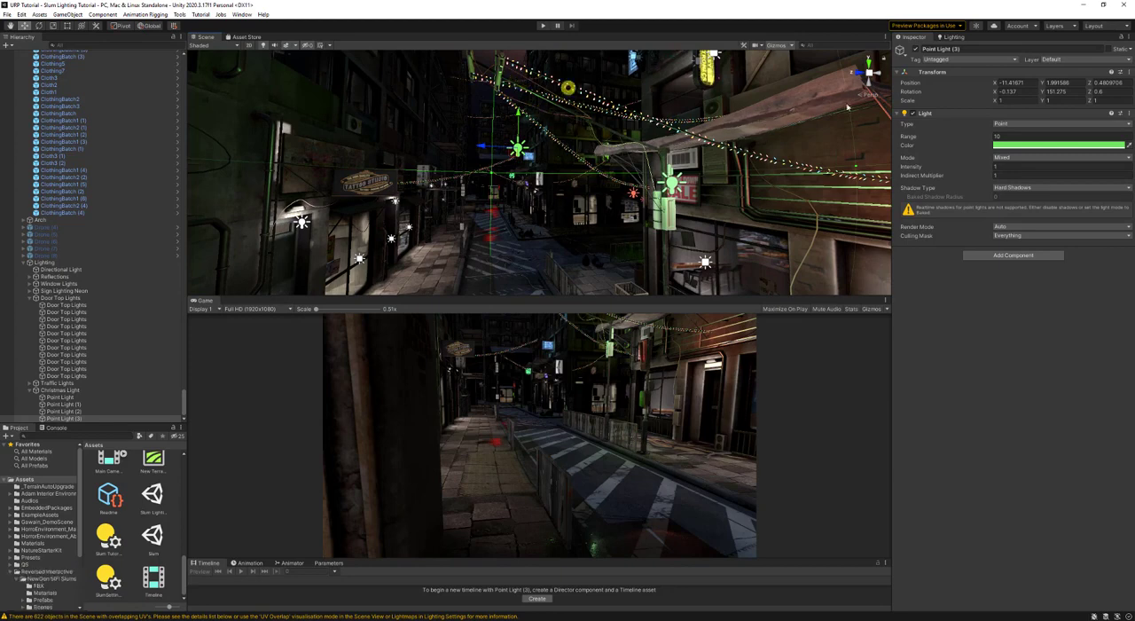
- Change the type of Point Light (3) to Spot
left_click(1011, 125)
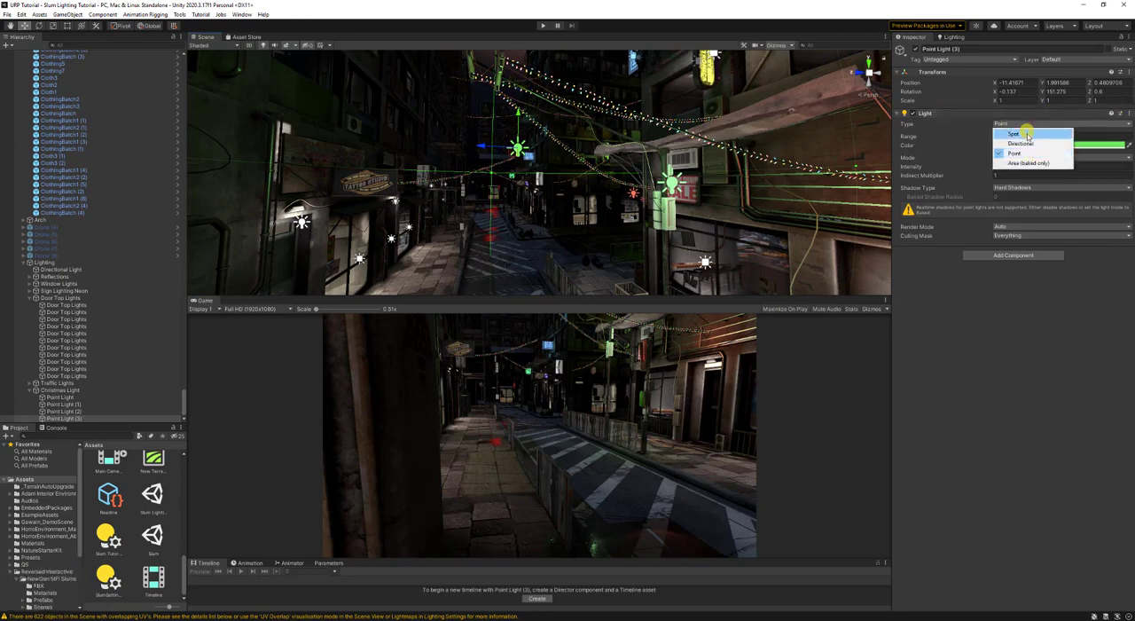
left_click(1027, 125)
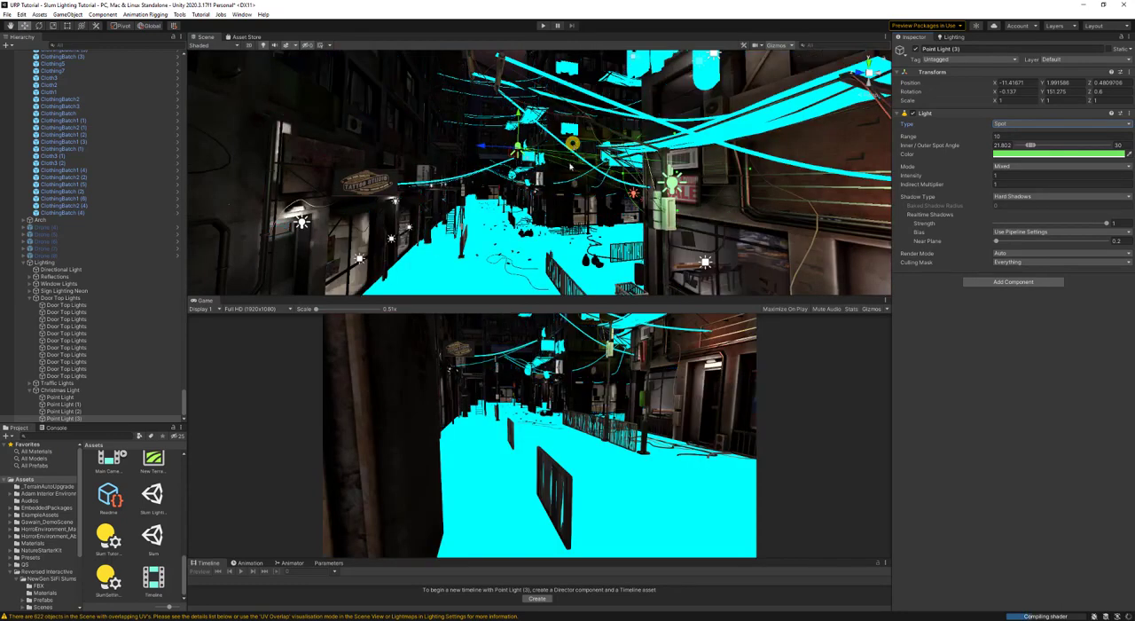
right_click(565, 178)
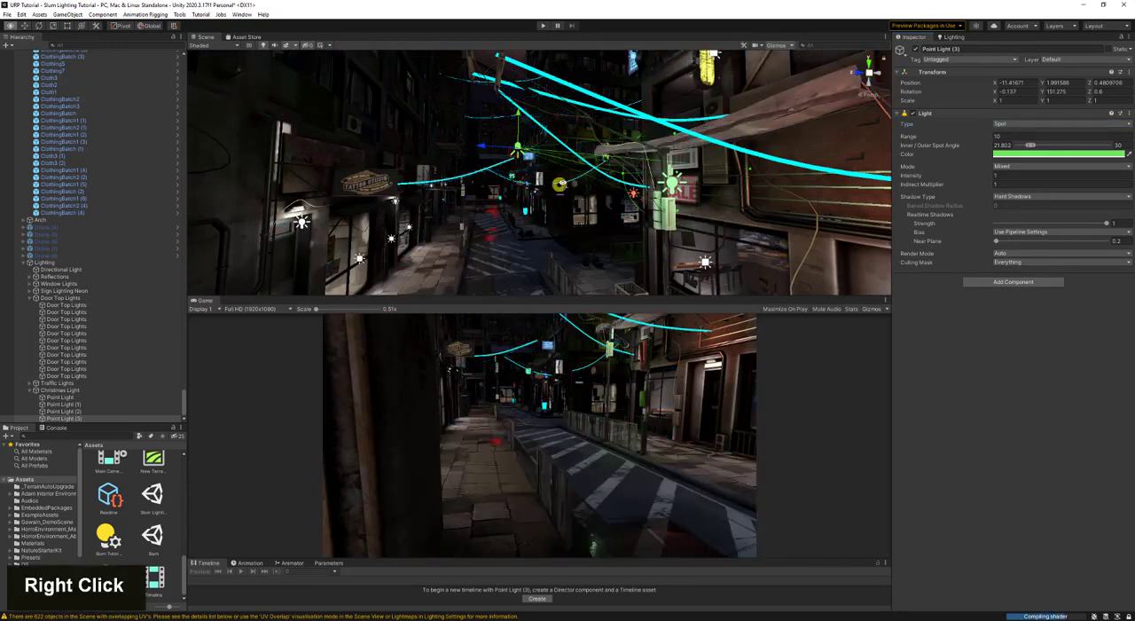
key("s")
right_click_drag(561, 187, 559, 186)
- Rotate the green spot light to aim down at the street and widen its outer spot angle to about 113.59
key("e")
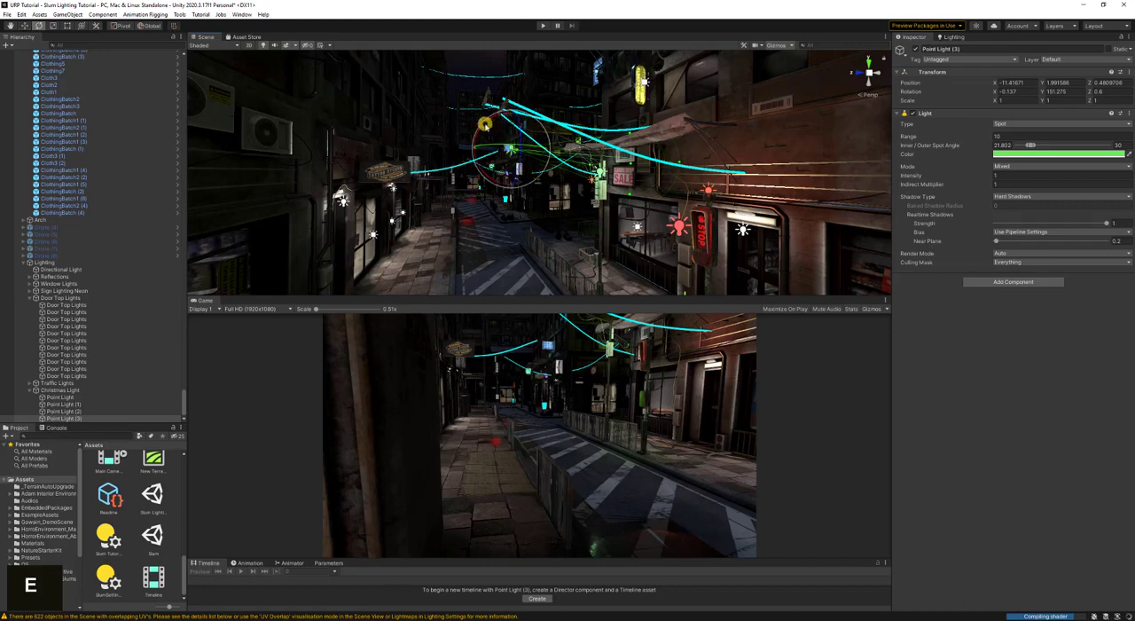
left_click_drag(486, 125, 604, 119)
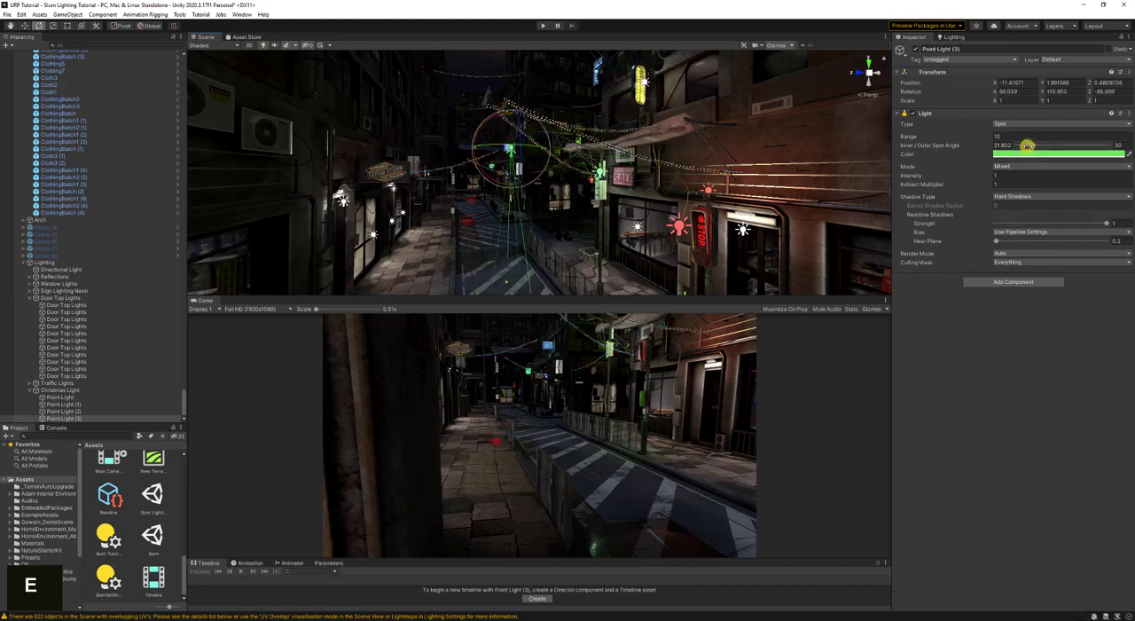
left_click_drag(1033, 145, 1076, 144)
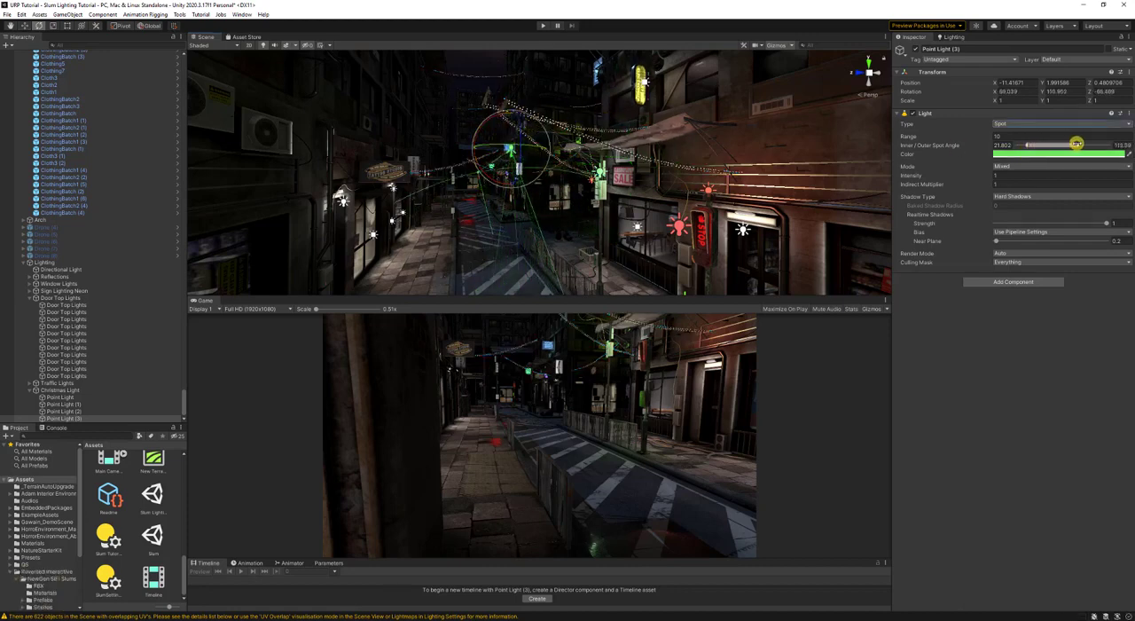
- Raise the green spot Point Light (3) above the street to about X -12.38, Y 2.82
key("w")
right_click_drag(487, 218, 577, 205)
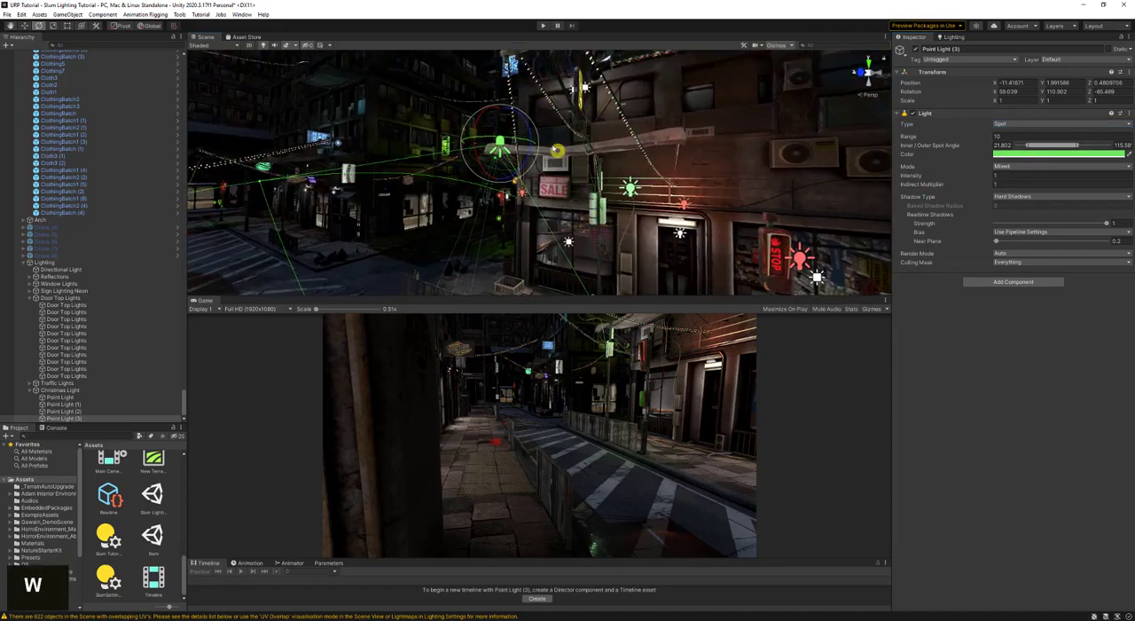
key("a")
key("a")
right_click_drag(531, 138, 590, 157)
key("w")
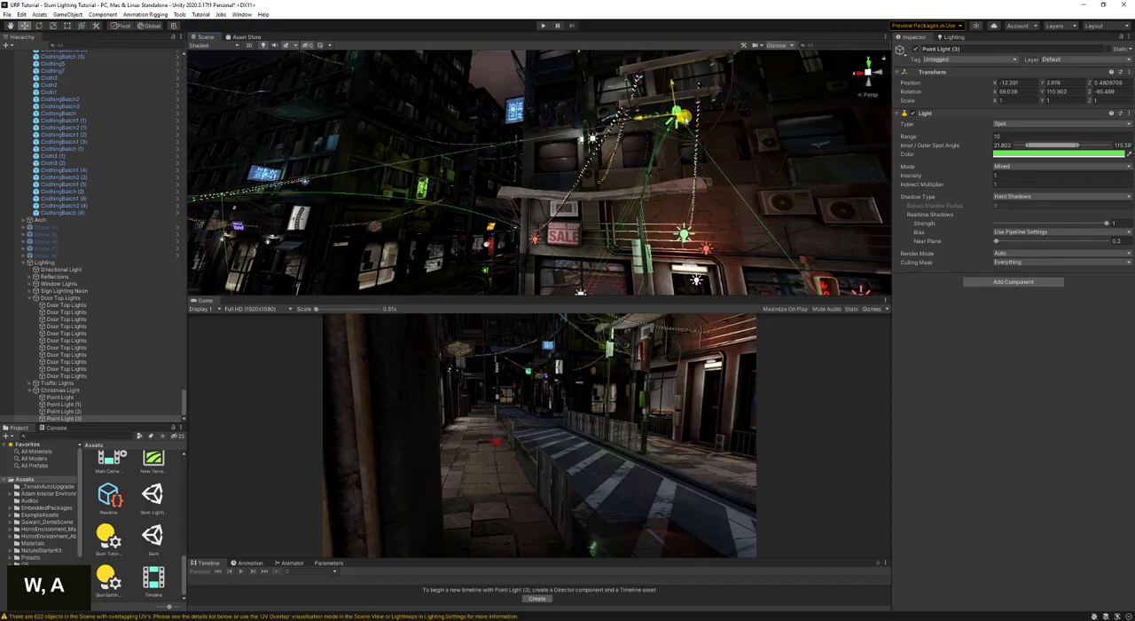
key("s")
key("s")
key("d")
- Rotate Point Light (3) to aim straight down at the street, with an X rotation of about 91.8
key("e")
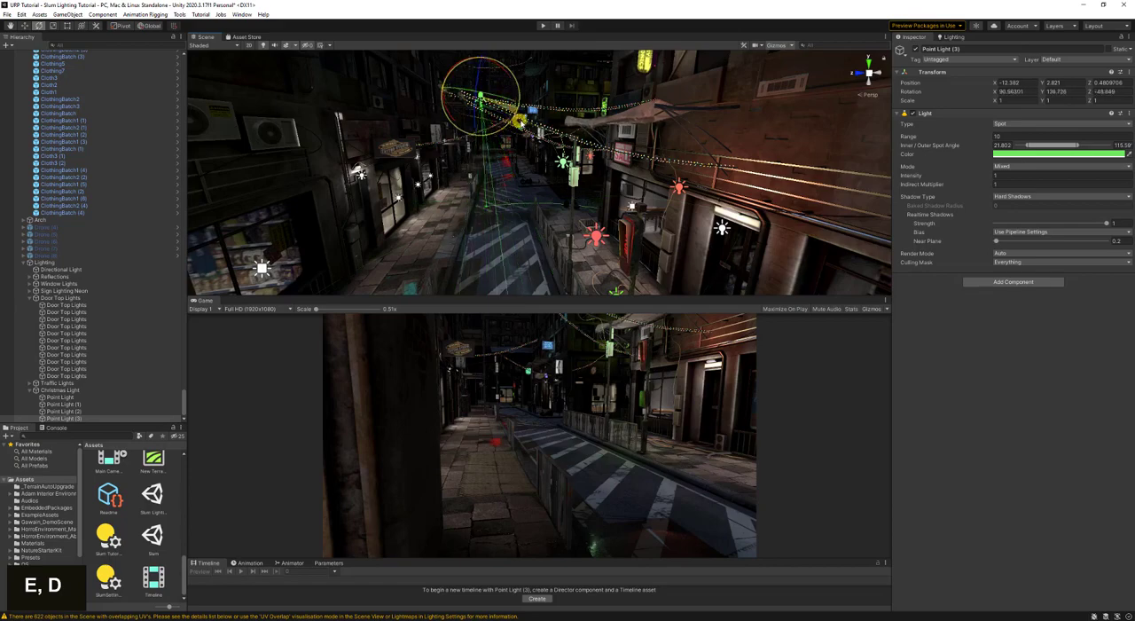
key("w")
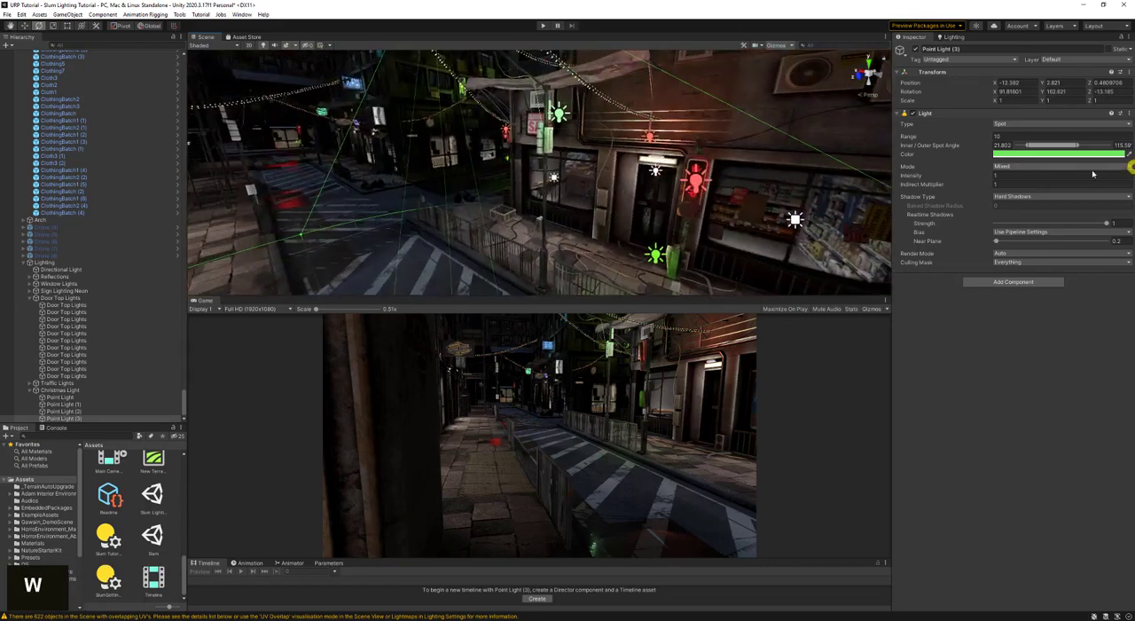
key("s")
key("d")
key("w")
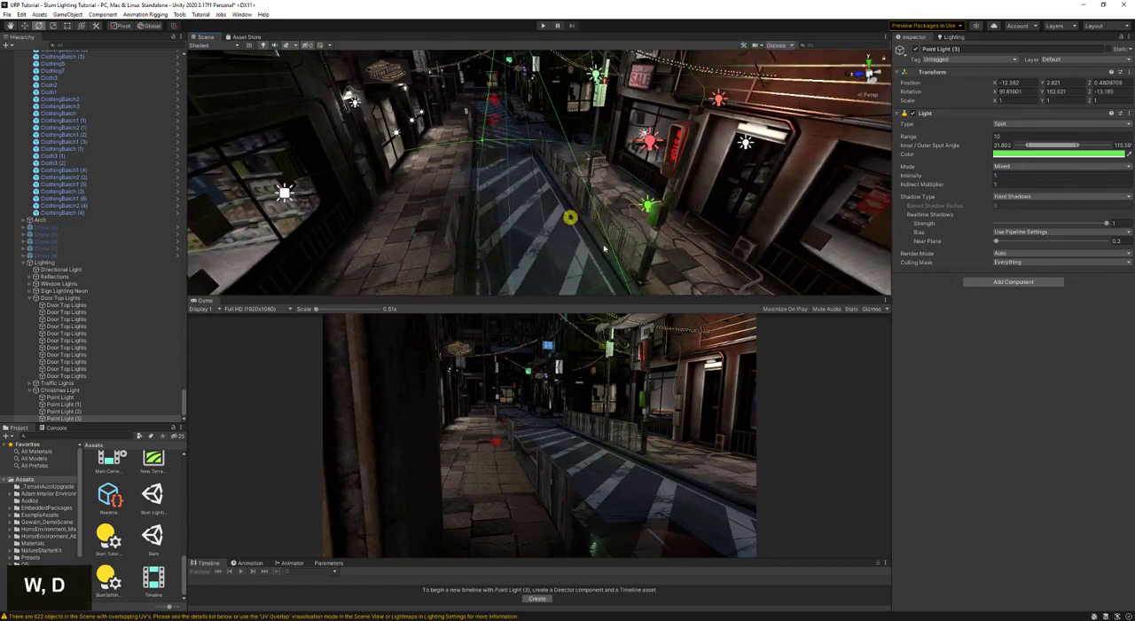
- Widen the spot angles of Point Light (3) to about 41.0 inner and 134.6 outer
left_click_drag(1053, 146, 1067, 147)
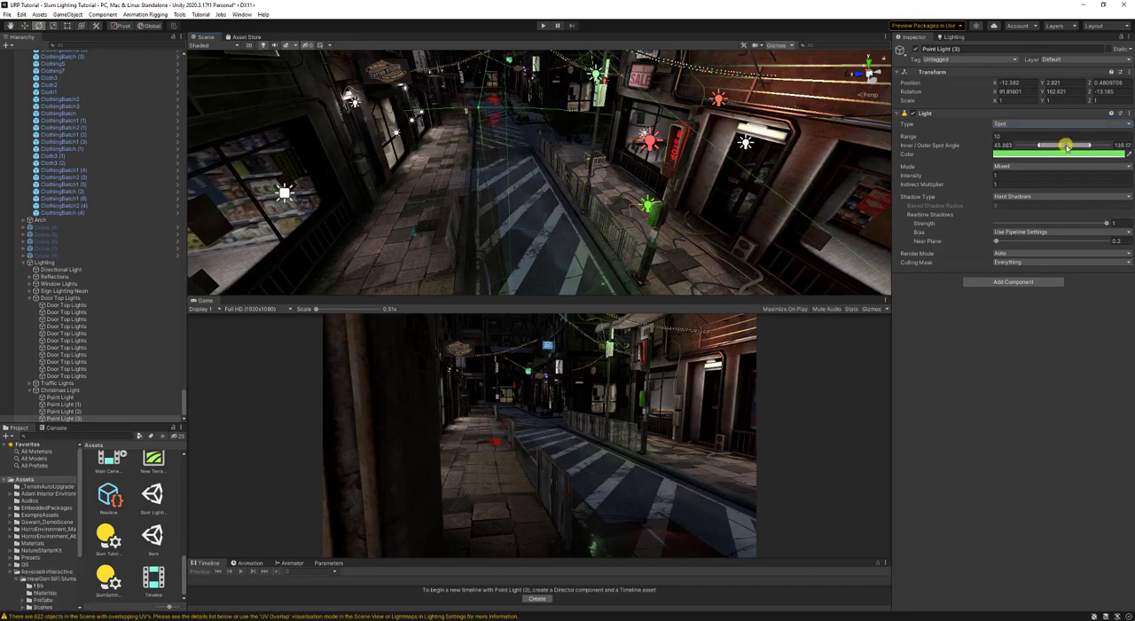
right_click_drag(773, 177, 755, 132)
key("w")
- Lower Point Light (3) slightly beneath the string lights to about X -12.25, Y 2.70
right_click_drag(645, 134, 663, 160)
key("w")
key("a")
key("w")
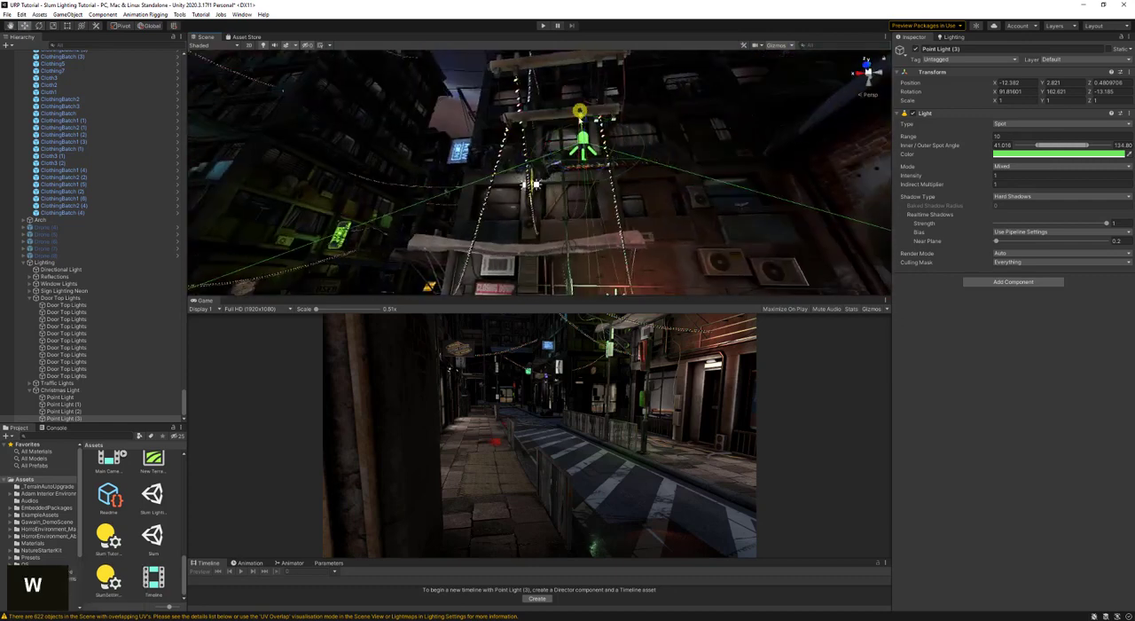
left_click_drag(581, 118, 585, 136)
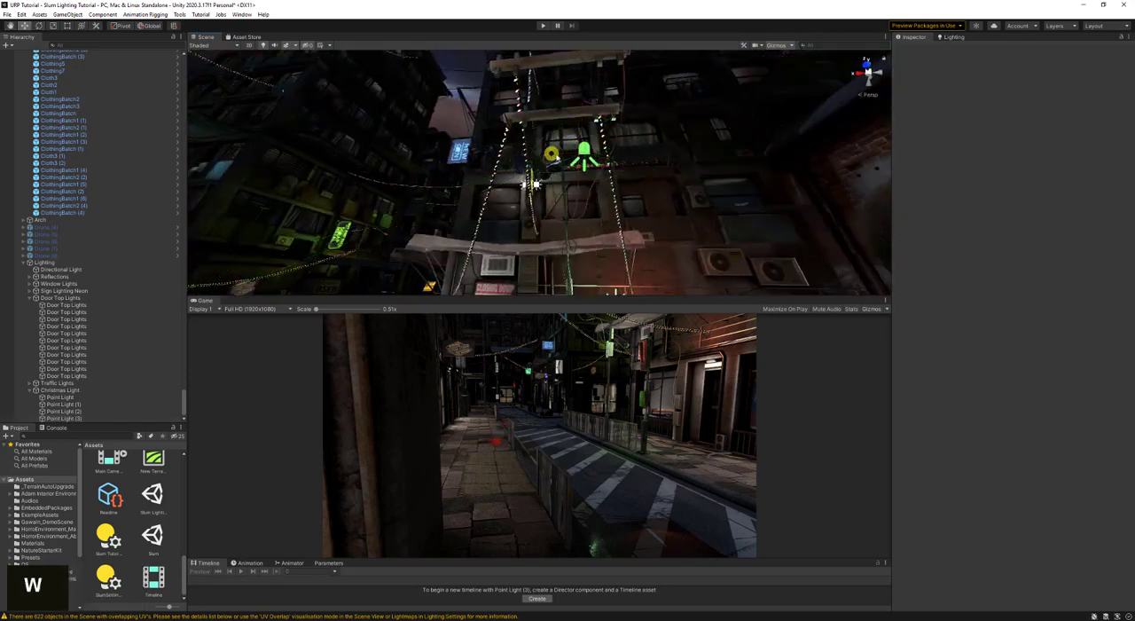
left_click_drag(555, 153, 540, 156)
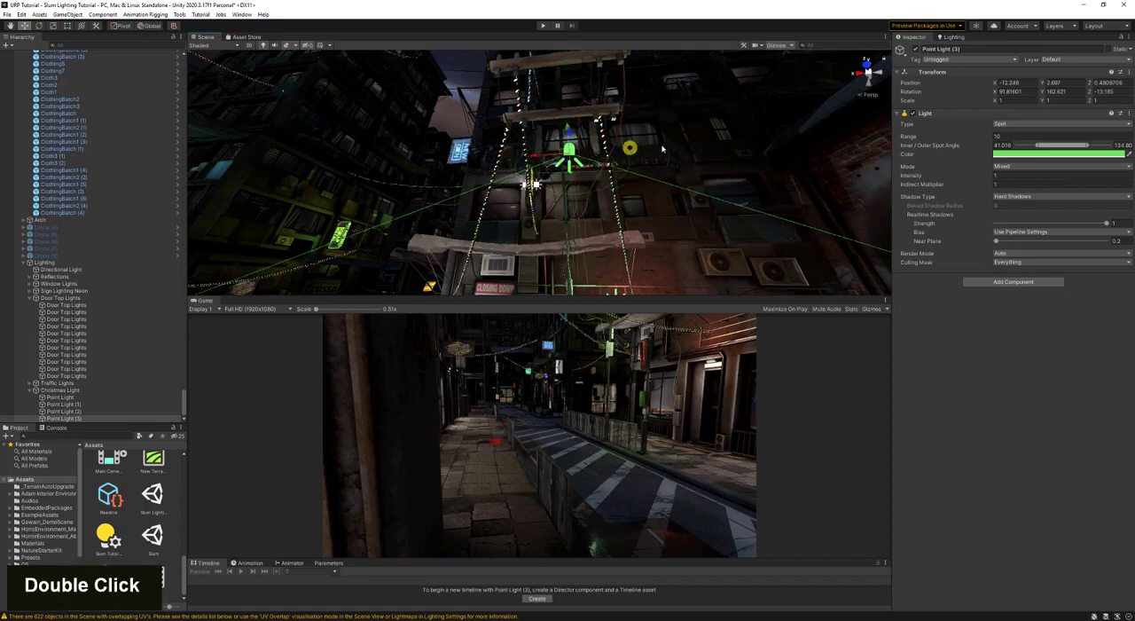
- Move the baked green Point Light (2) over the street to about X -11.85, Y 1.84, Z 0.08 and save the scene
key("d")
right_click_drag(631, 147, 582, 194)
key("s")
key("w")
left_click(551, 95)
right_click_drag(568, 120, 682, 204)
key("a")
key("s")
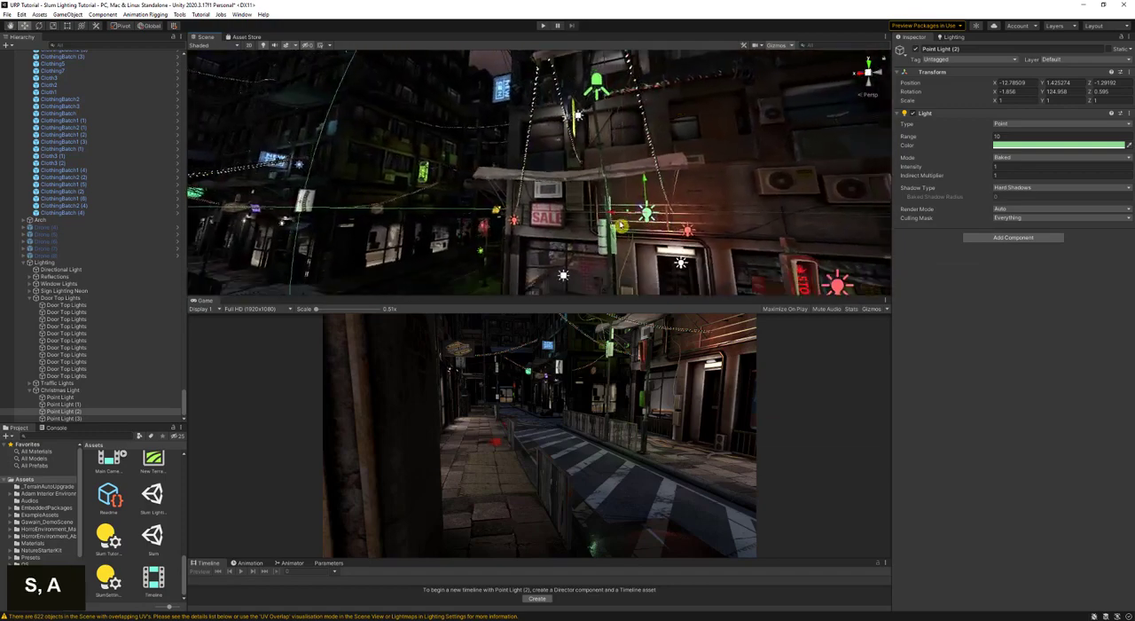
right_click_drag(613, 213, 543, 200)
key("d")
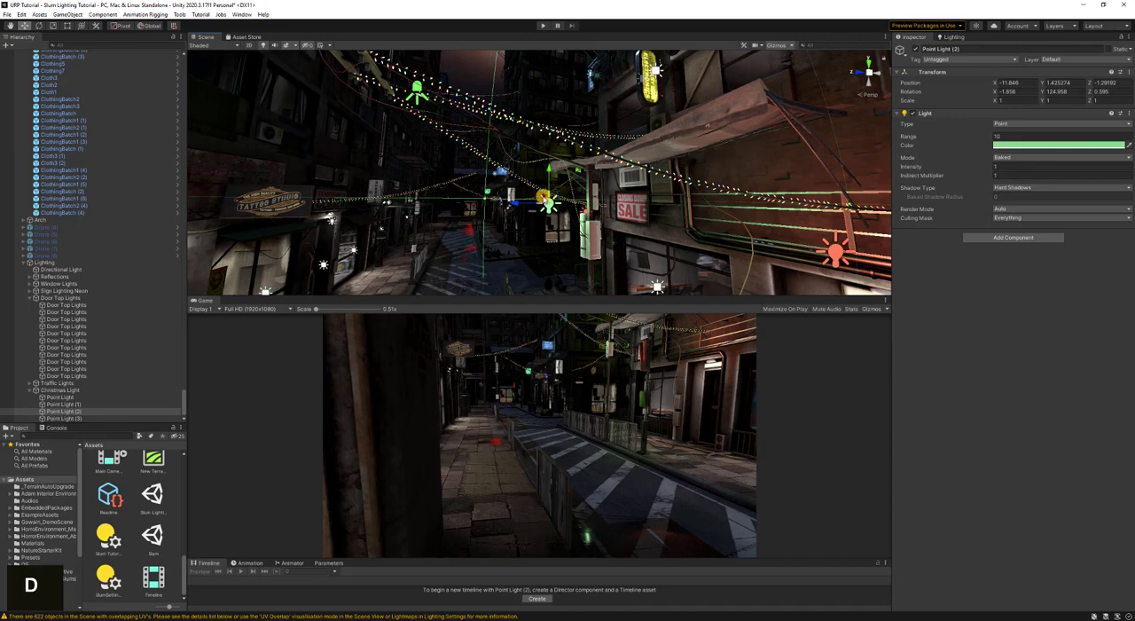
left_click_drag(543, 200, 461, 173)
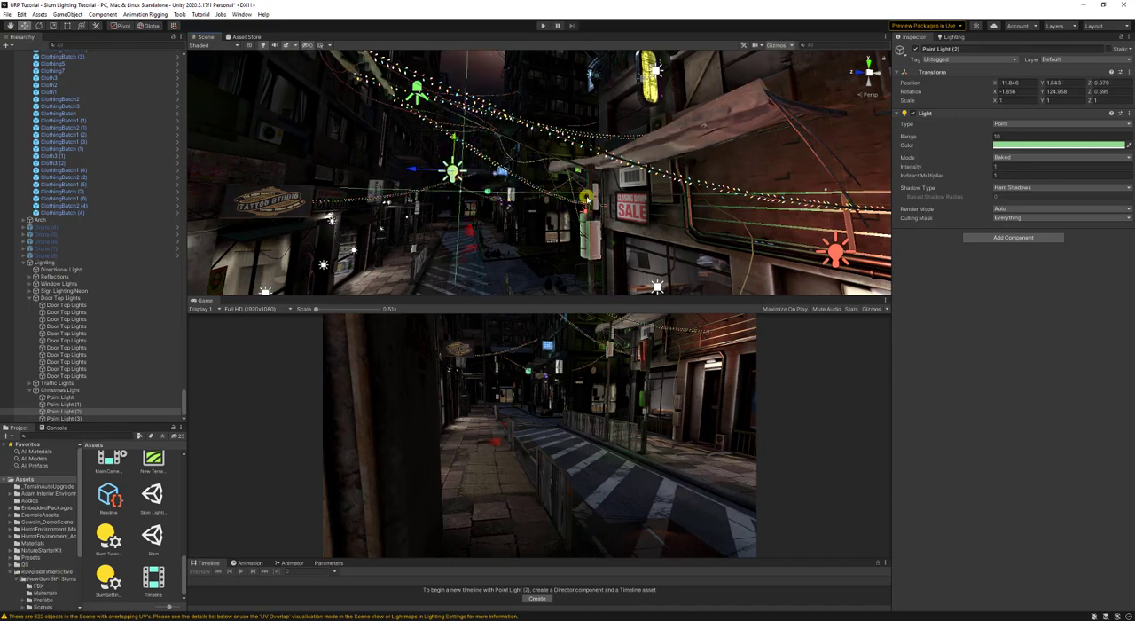
key("ctrl+s")
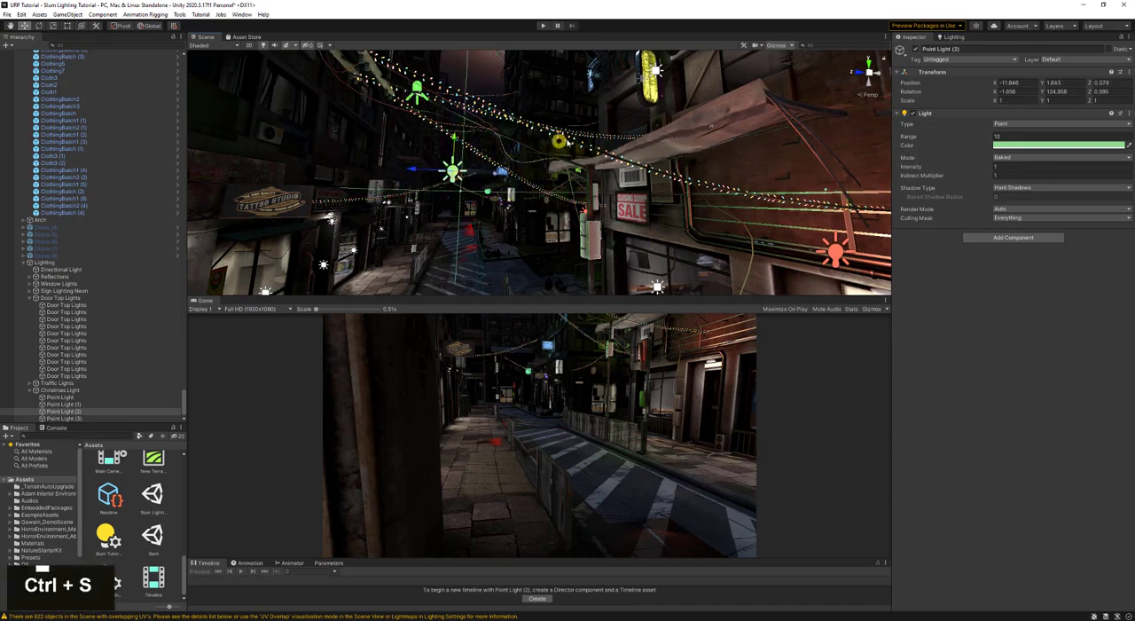
- Duplicate a Christmas point light and align the copy with the view near the string lights farther along the street
key("s")
right_click_drag(609, 171, 577, 186)
left_click(631, 238)
key("a")
key("w")
key("ctrl+d")
key("w")
key("w")
key("ctrl+shift+f")
- Duplicate the light again and align the copy with the view at about X -3.47, Y 1.82, Z -0.52
key("s")
key("ctrl+d")
key("w")
key("ctrl+shift+f")
key("a")
key("s")
- Change the color of Point Light (5) from red to bright green
left_click(1014, 145)
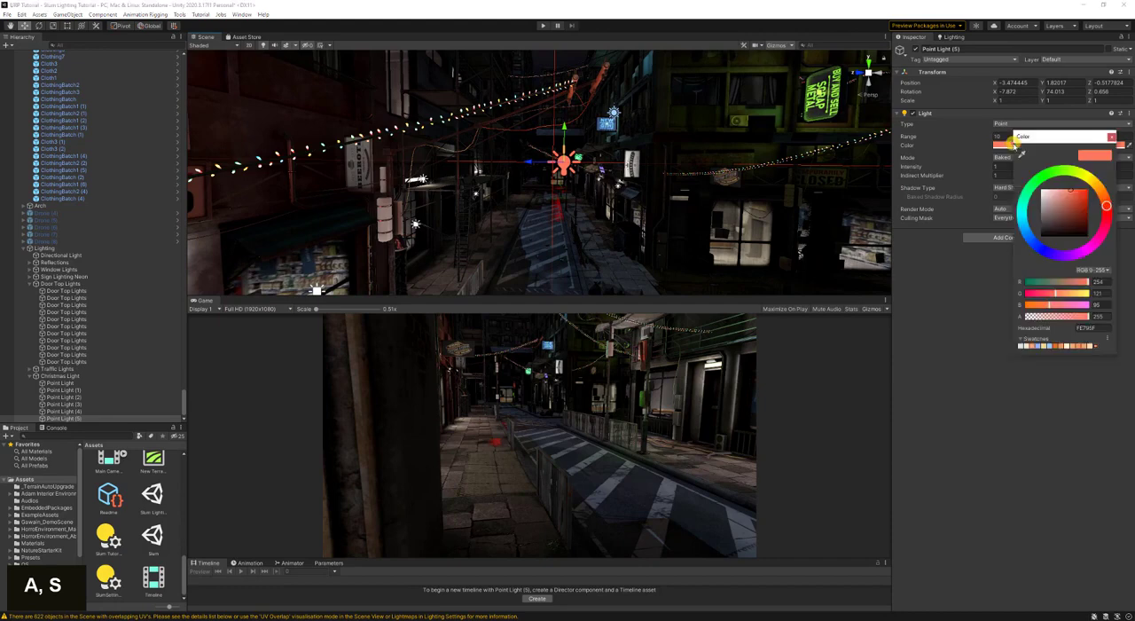
left_click(1041, 181)
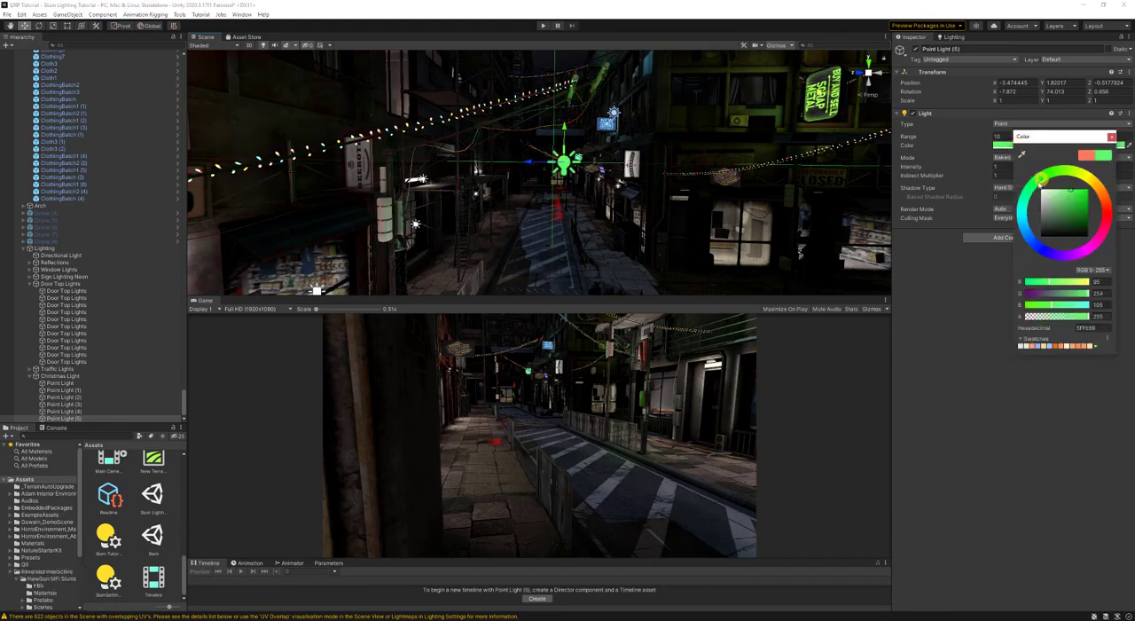
right_click_drag(657, 186, 654, 190)
key("s")
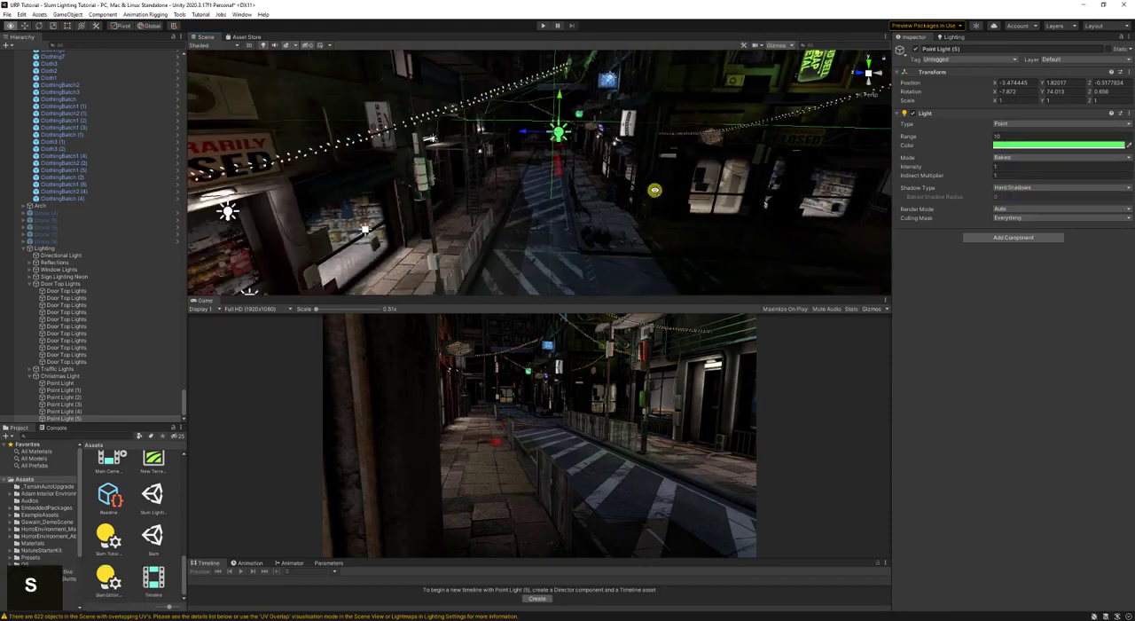
- Duplicate the green spot Point Light (3) and move the copy down the street to about X -2.31
right_click_drag(834, 195, 857, 211)
key("w")
key("s")
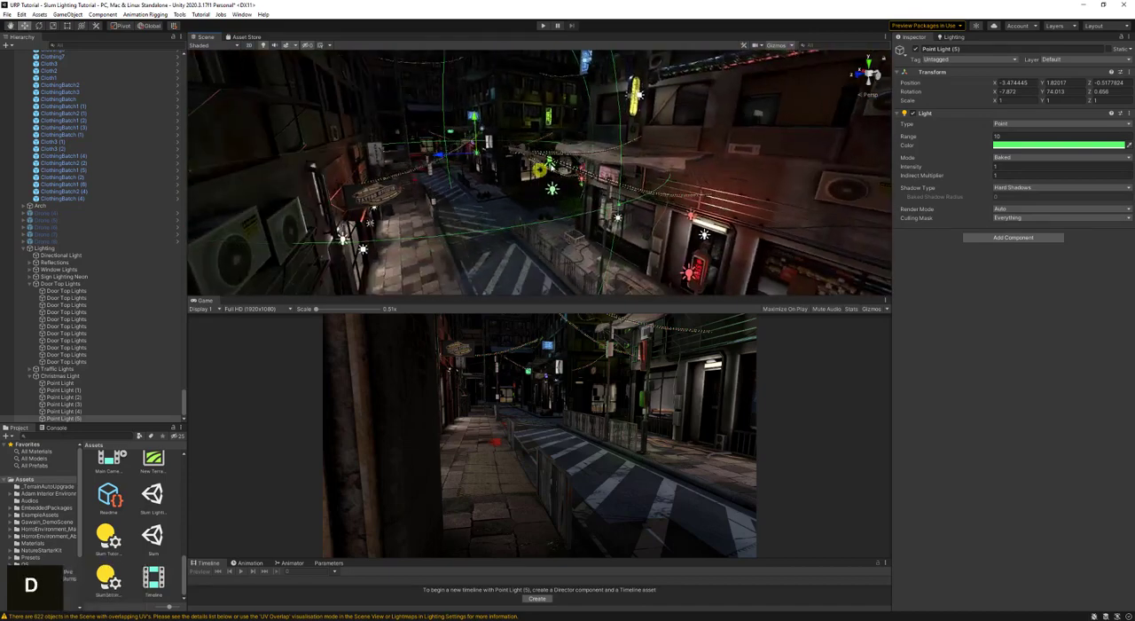
left_click(551, 162)
key("w")
right_click_drag(551, 163, 698, 198)
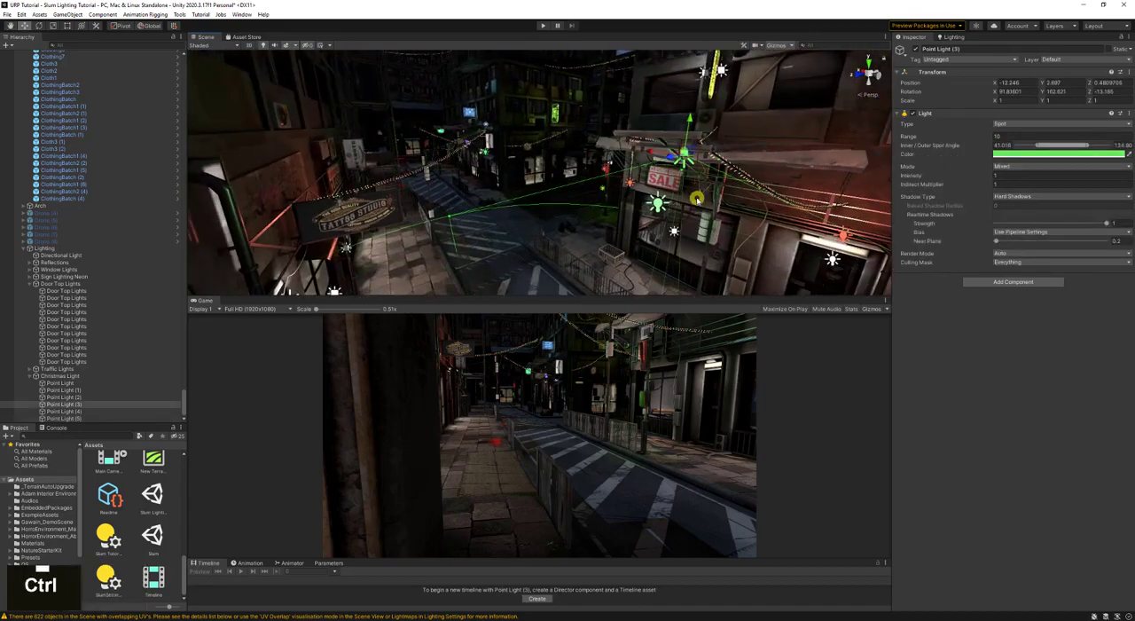
key("ctrl+d")
key("a")
right_click_drag(447, 164, 532, 169)
key("s")
key("w")
key("d")
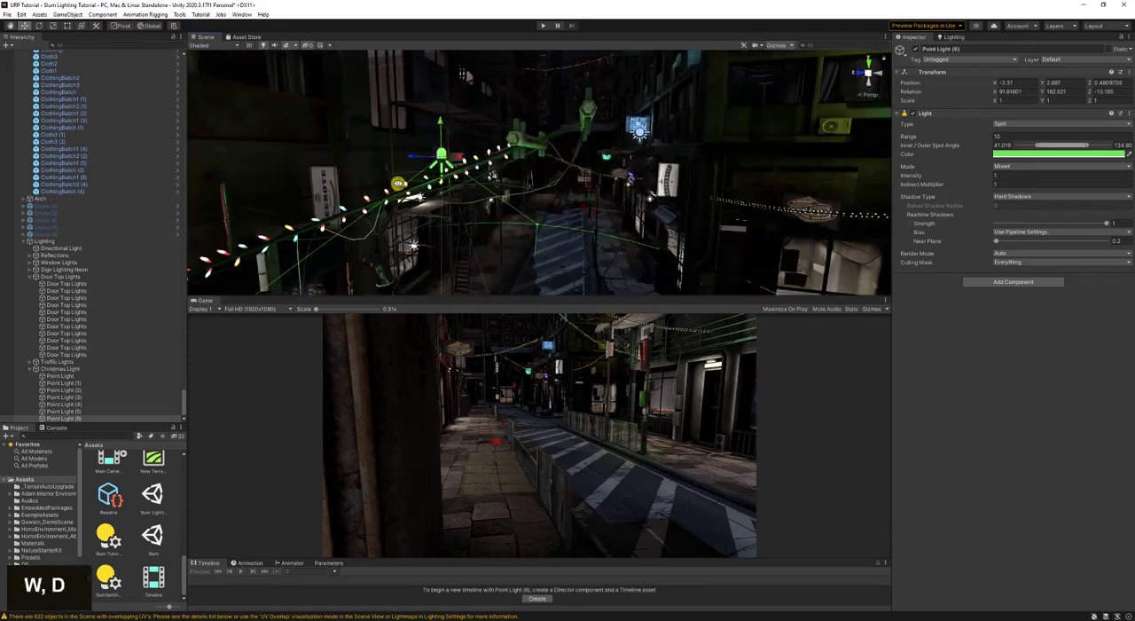
- Position the duplicated spot light over the middle of the street at about Y 2.82, Z -1.08 and save the scene
left_click_drag(449, 154, 591, 156)
key("s")
right_click_drag(590, 156, 561, 145)
key("d")
key("ctrl+s")
key("w")
key("s")
left_click(24, 14)
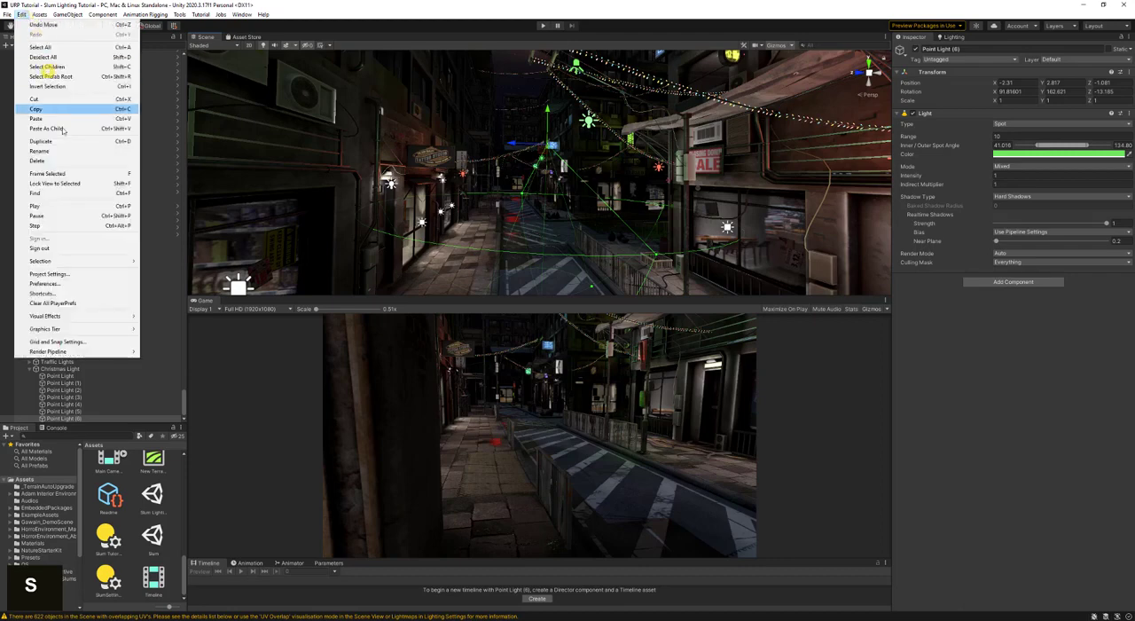
left_click(546, 4)
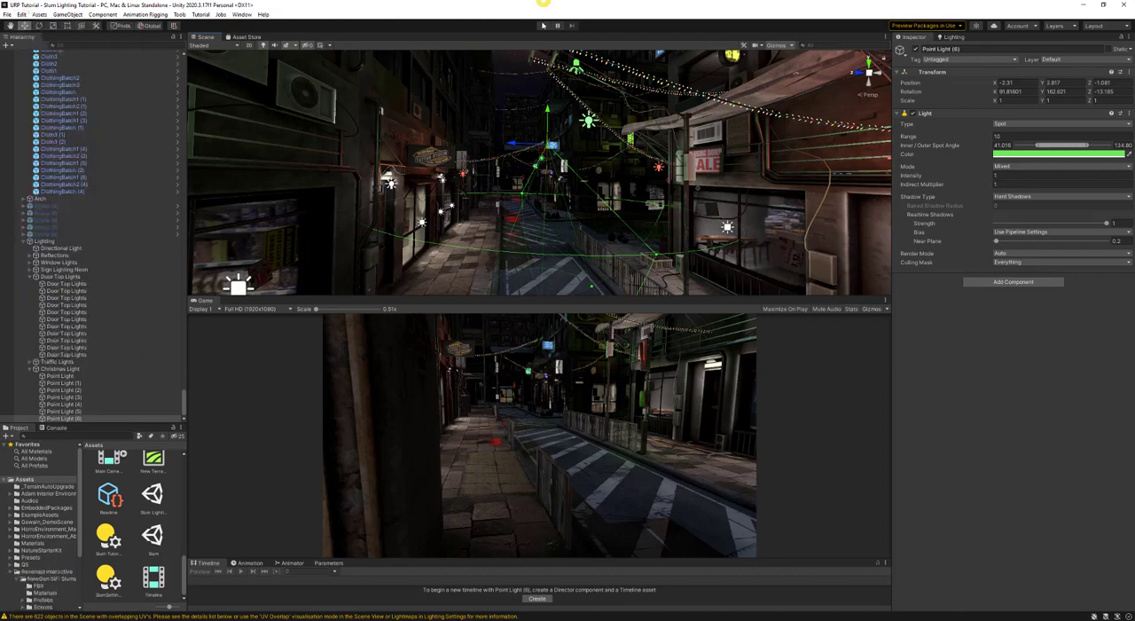
right_click_drag(536, 133, 530, 188)
key("w")
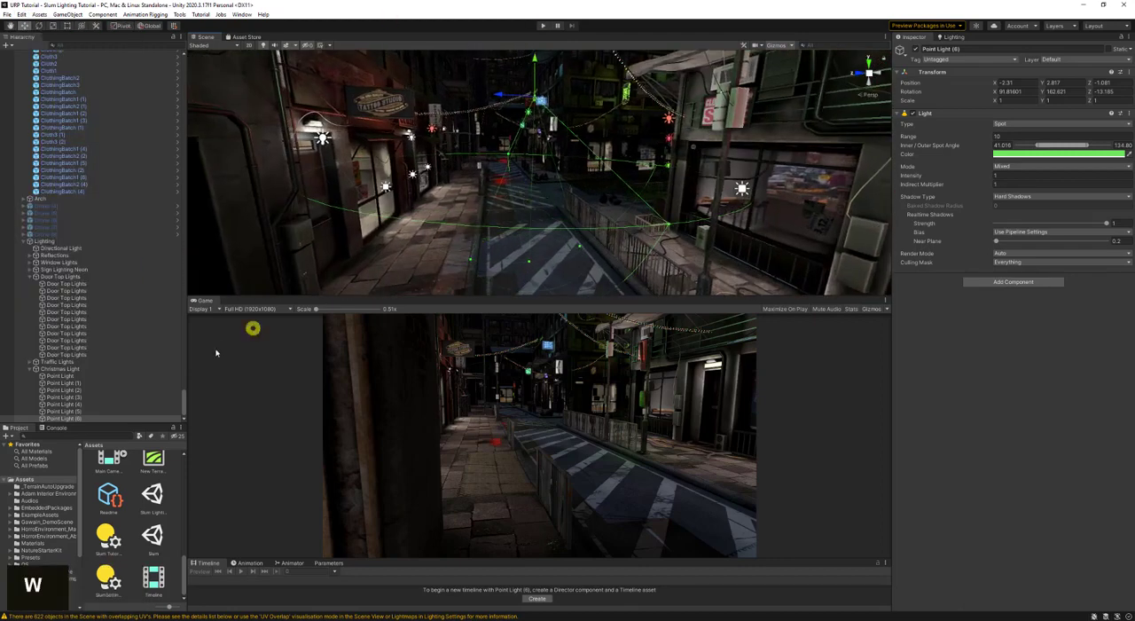
left_click(98, 411, "ctrl")
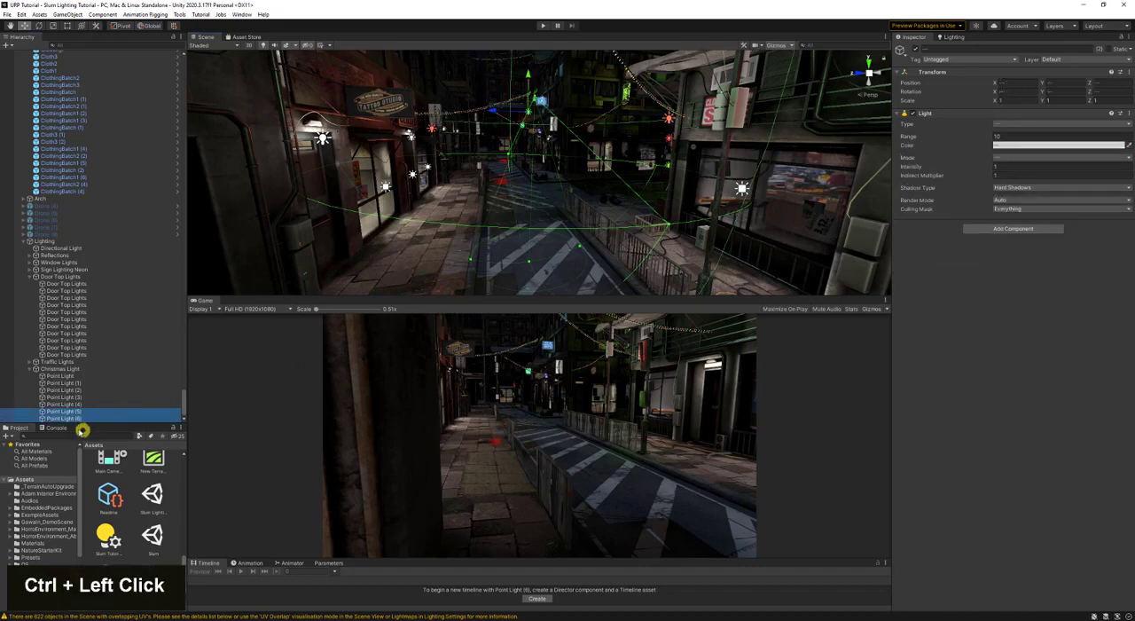
left_click(88, 382, "ctrl")
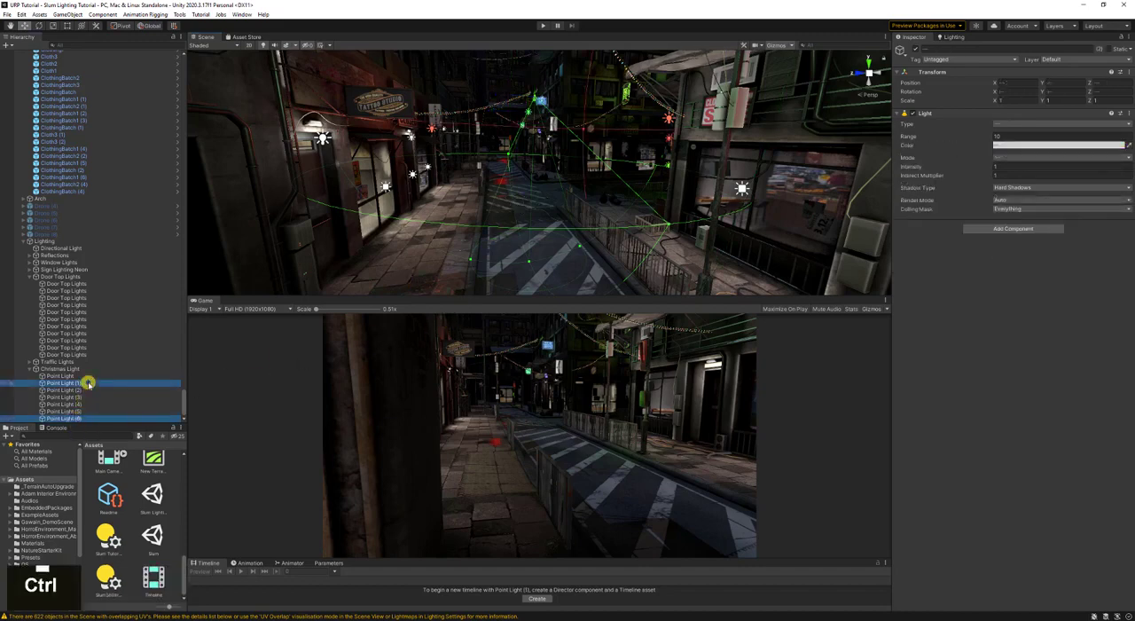
left_click(88, 390)
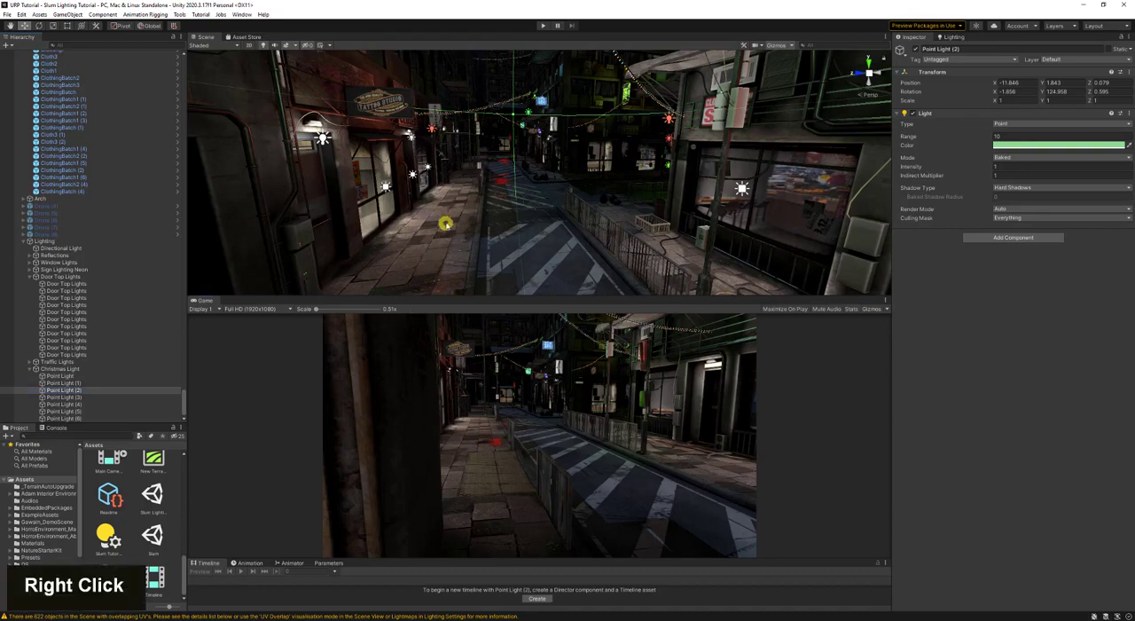
- Reduce the range of the spot Point Light (3) to 9.71 and save the scene
right_click_drag(446, 221, 557, 153)
key("s")
left_click(550, 97)
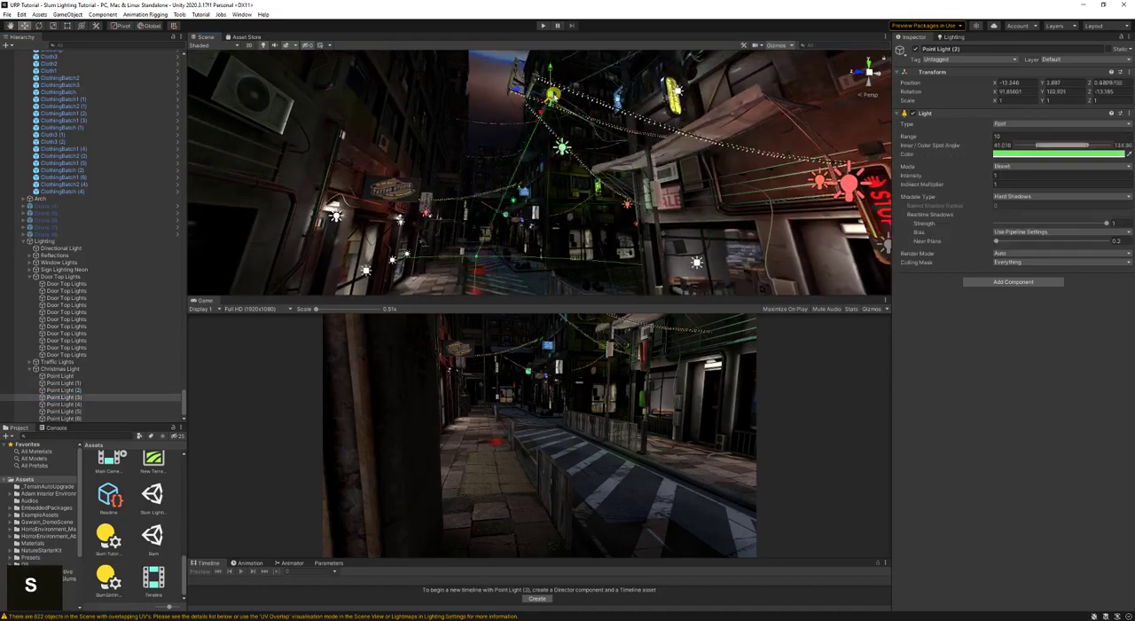
key("s")
right_click_drag(581, 173, 568, 256)
key("d")
key("a")
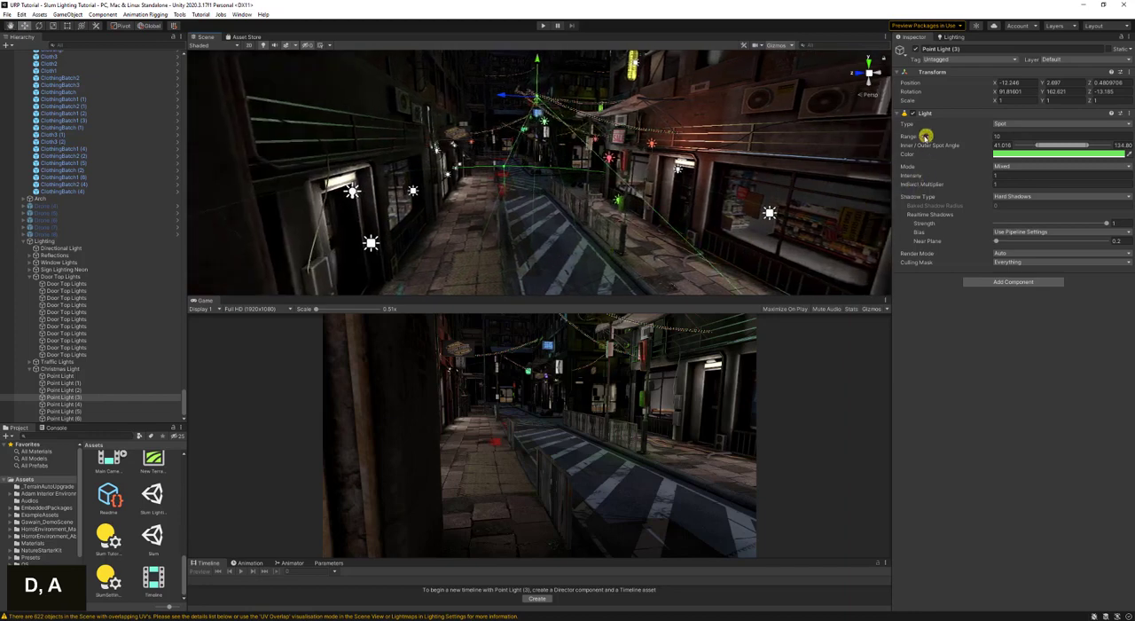
mouse_move(926, 135)
left_mouse_down()
mouse_move(954, 136)
mouse_move(890, 140)
mouse_move(973, 144)
mouse_move(879, 134)
mouse_move(919, 137)
left_mouse_up()
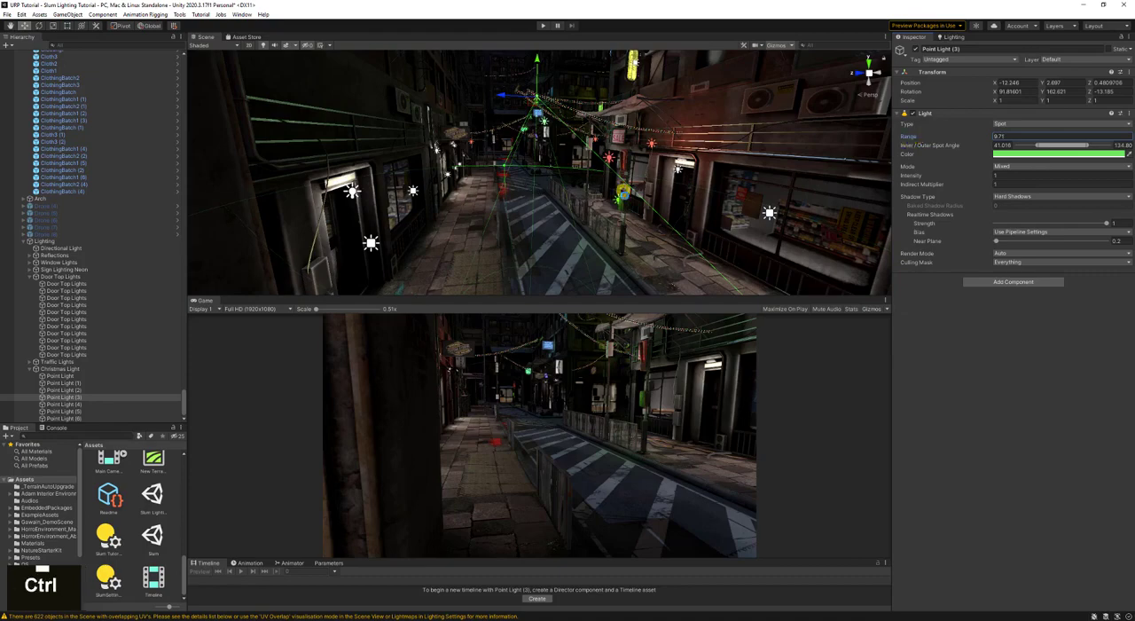
key("ctrl+s")
- Save the scene and generate the lighting with the SlumSettings lighting settings
right_click_drag(626, 194, 560, 218)
key("w")
key("ctrl+s")
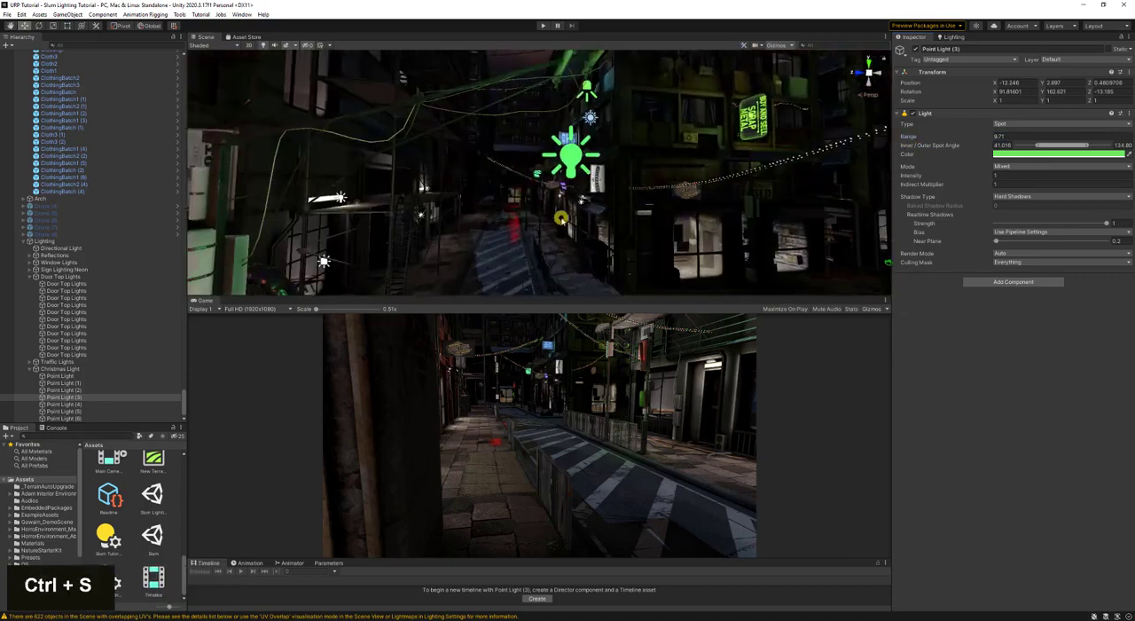
key("s")
right_click_drag(478, 180, 482, 190)
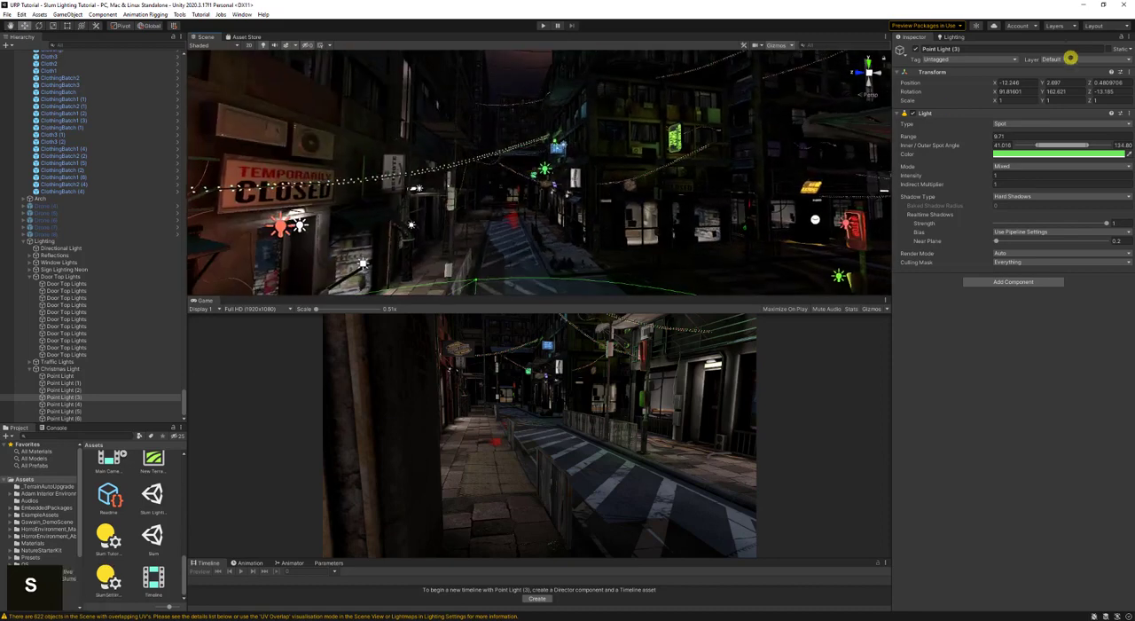
left_click(955, 38)
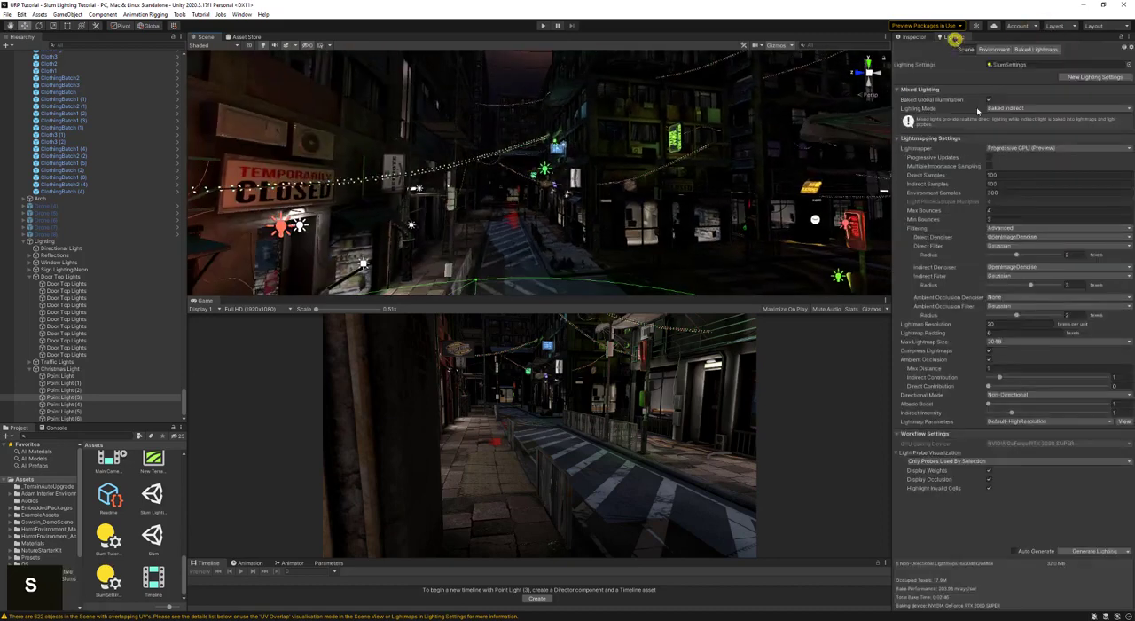
left_click(1100, 551)
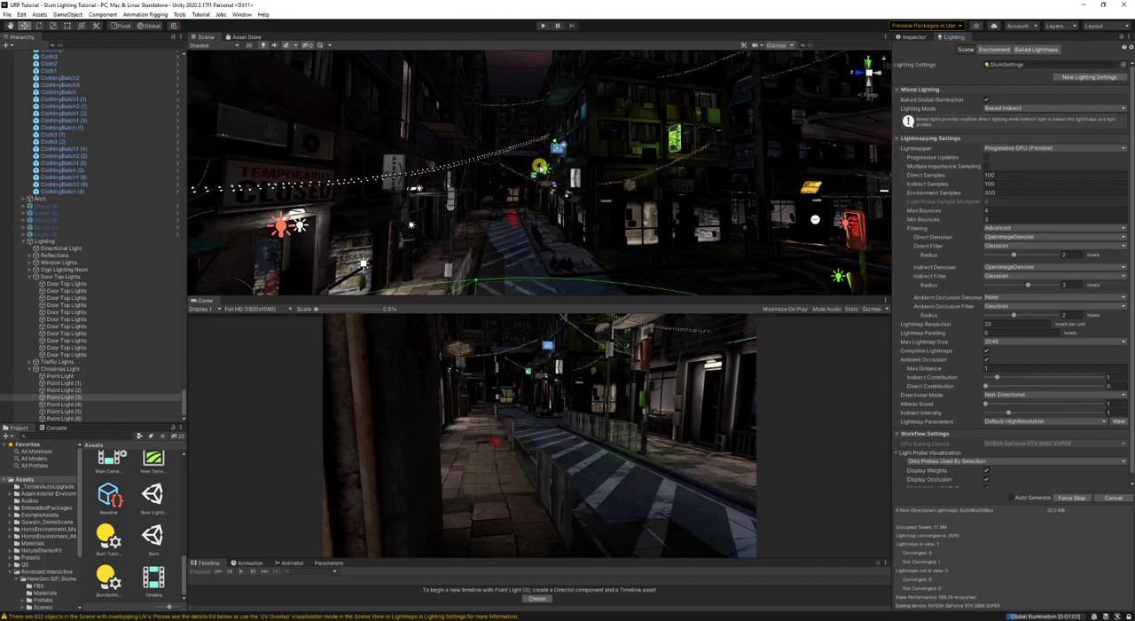
- Examine the green Point Light (5), the spot Point Light (6) and their light on the street while the lighting bakes
left_click(542, 166)
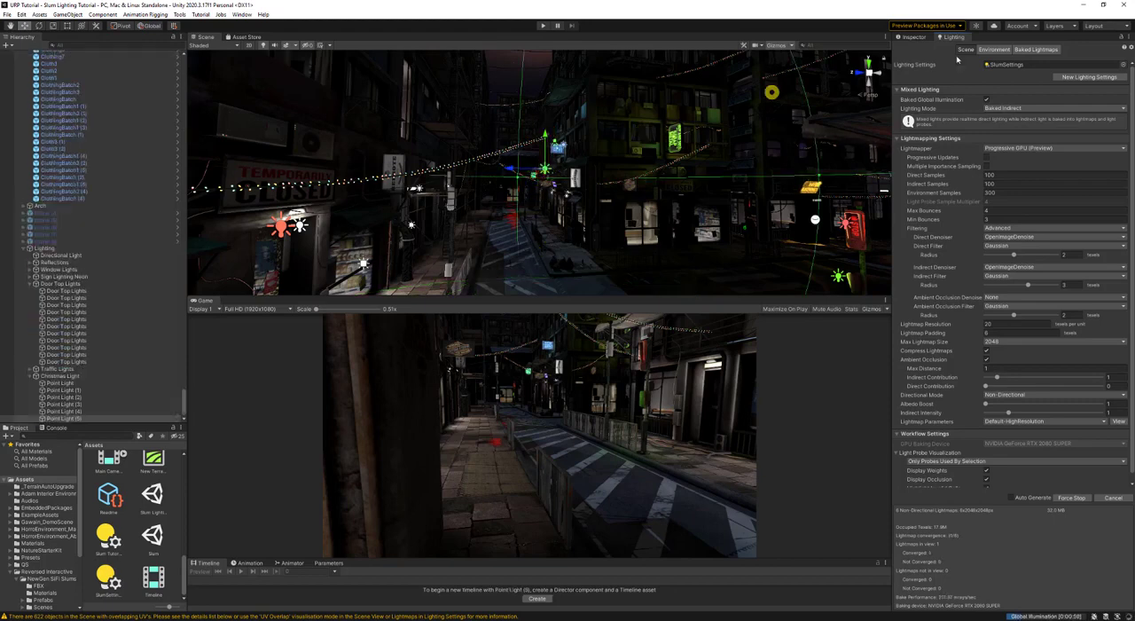
left_click(914, 38)
right_click_drag(449, 212, 549, 159)
key("d")
key("a")
left_click(511, 162)
key("d")
key("w")
left_click(616, 86)
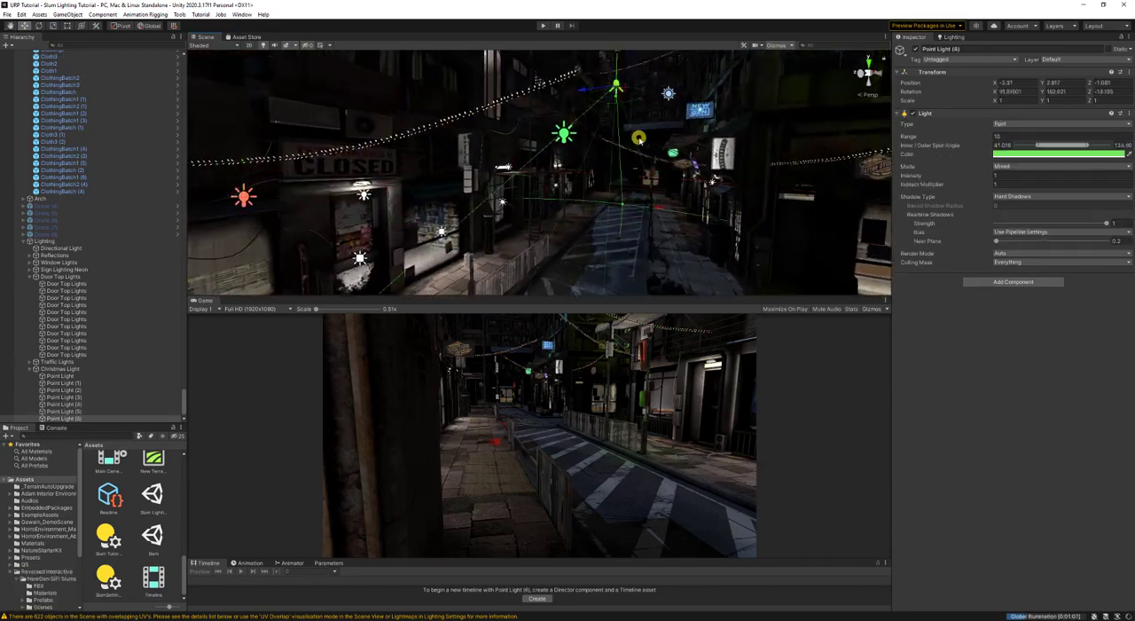
right_click_drag(640, 139, 682, 180)
key("s")
key("s")
key("w")
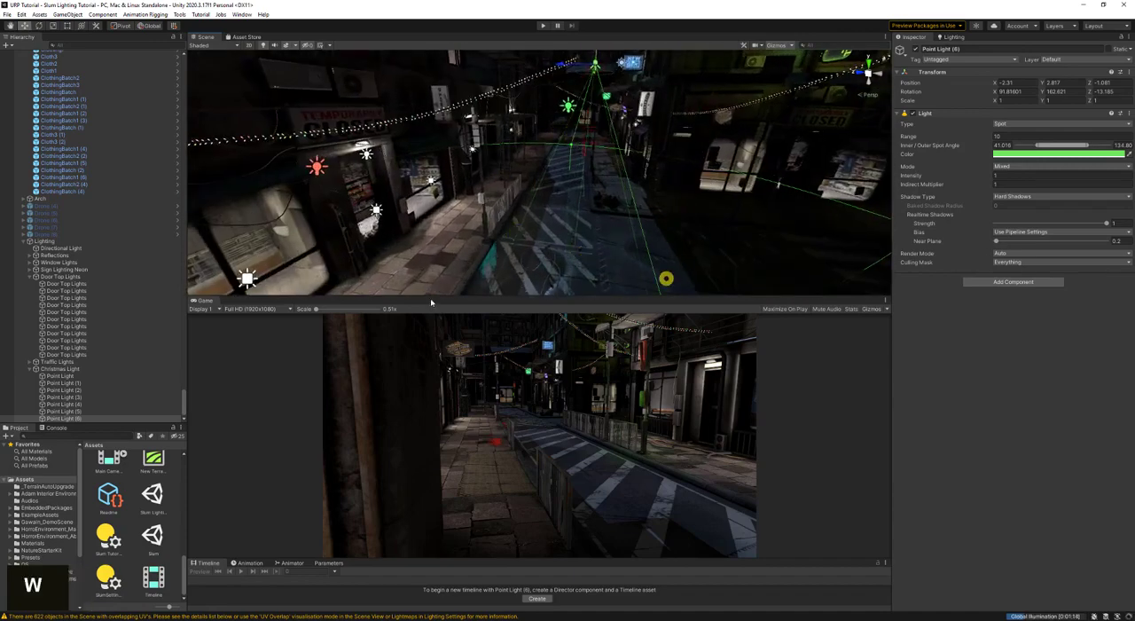
- Examine the length of the street around the green spot Point Light (6) while the lighting bakes
right_click_drag(456, 233, 472, 245)
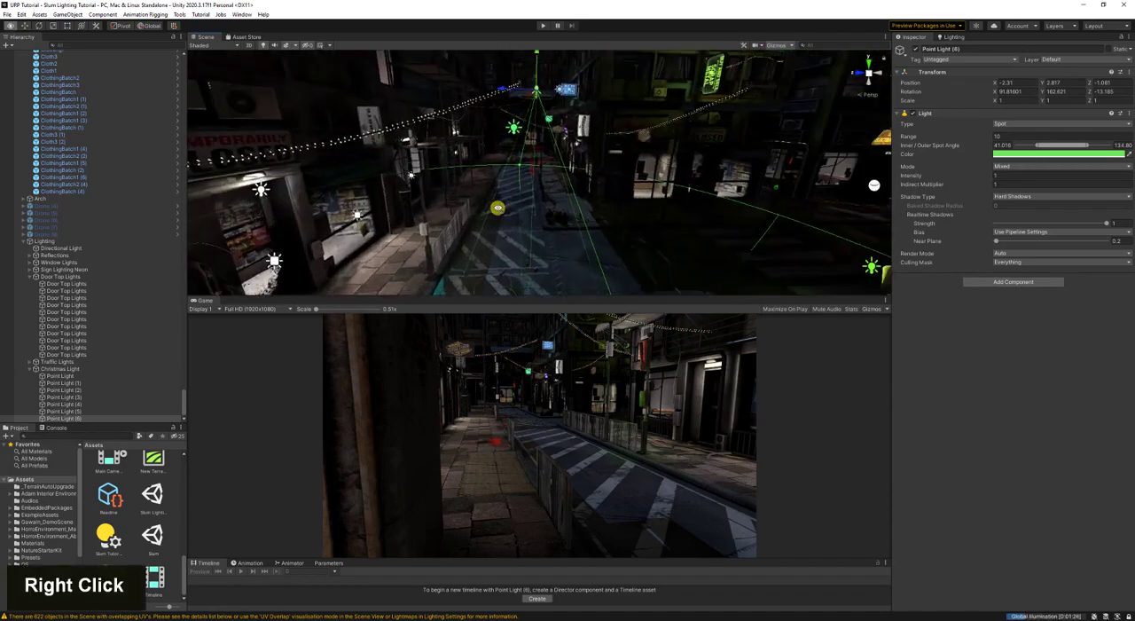
right_click_drag(498, 207, 544, 169)
key("a")
key("w")
key("d")
key("w")
key("a")
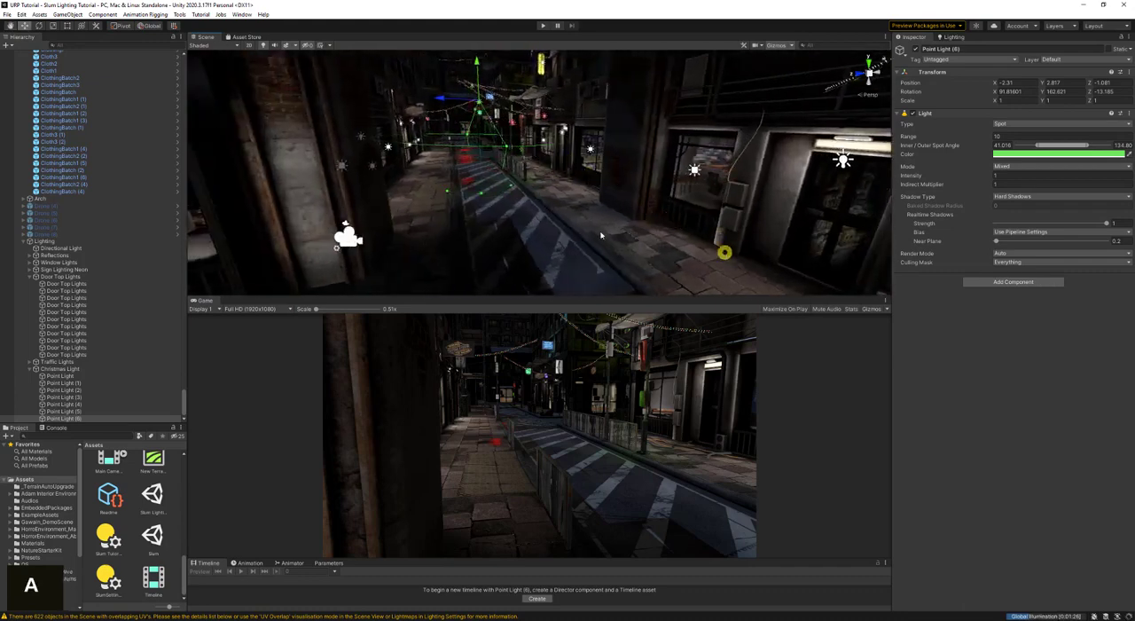
key("w")
right_click_drag(578, 224, 365, 62)
key("s")
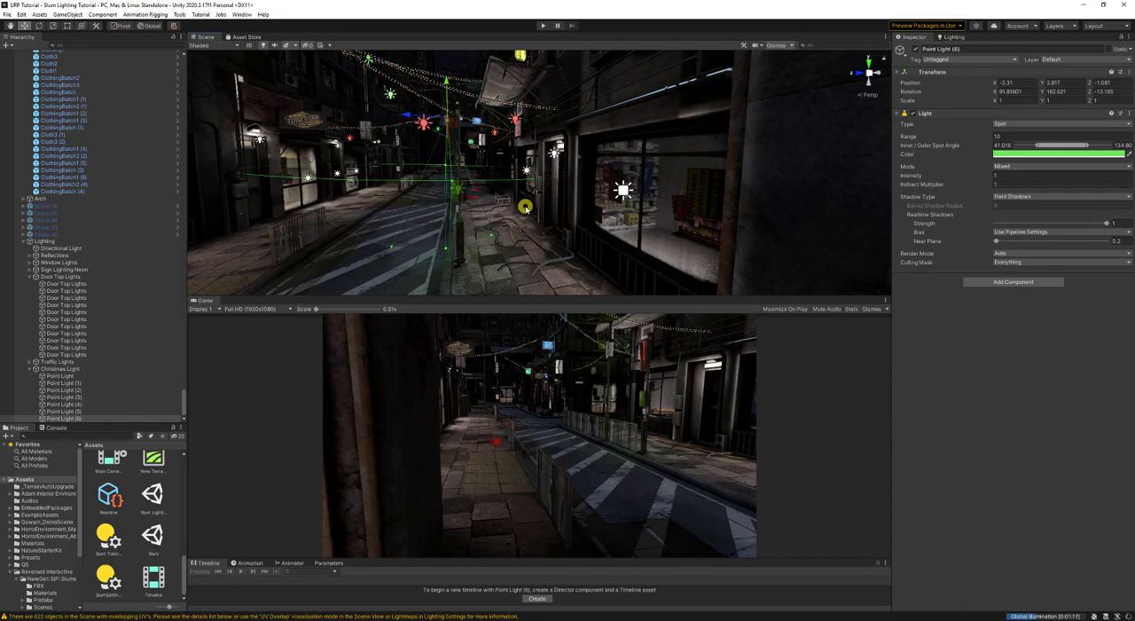
- Examine the shopfronts, neon signs and traffic lights along the sidewalk, ending on an overview beside the Tattoo Studio sign
right_click_drag(491, 174, 621, 177)
key("a")
key("d")
key("s")
key("a")
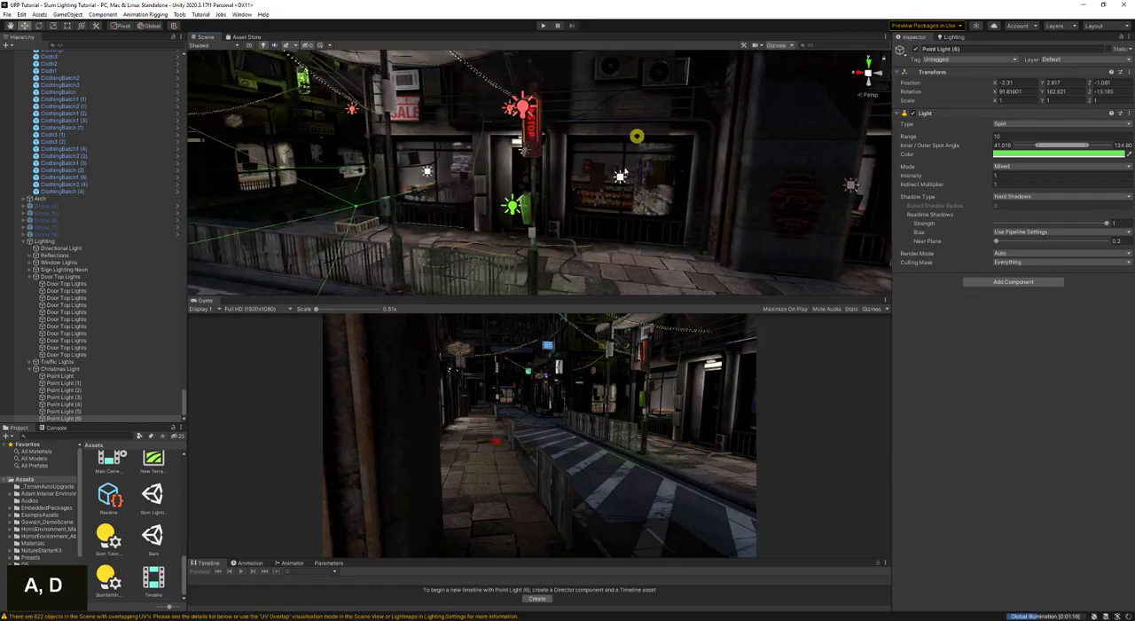
key("d")
right_click_drag(618, 168, 561, 202)
key("w")
key("s")
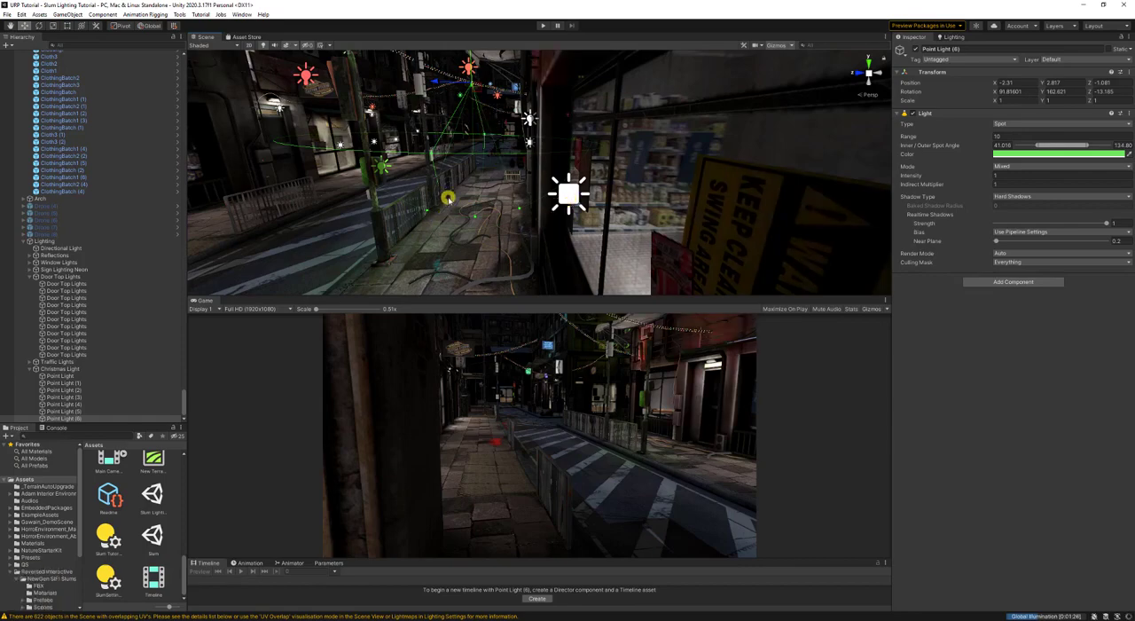
key("a")
right_click_drag(446, 190, 550, 186)
key("s")
key("d")
key("s")
key("w")
key("w")
key("a")
key("w")
key("w")
key("s")
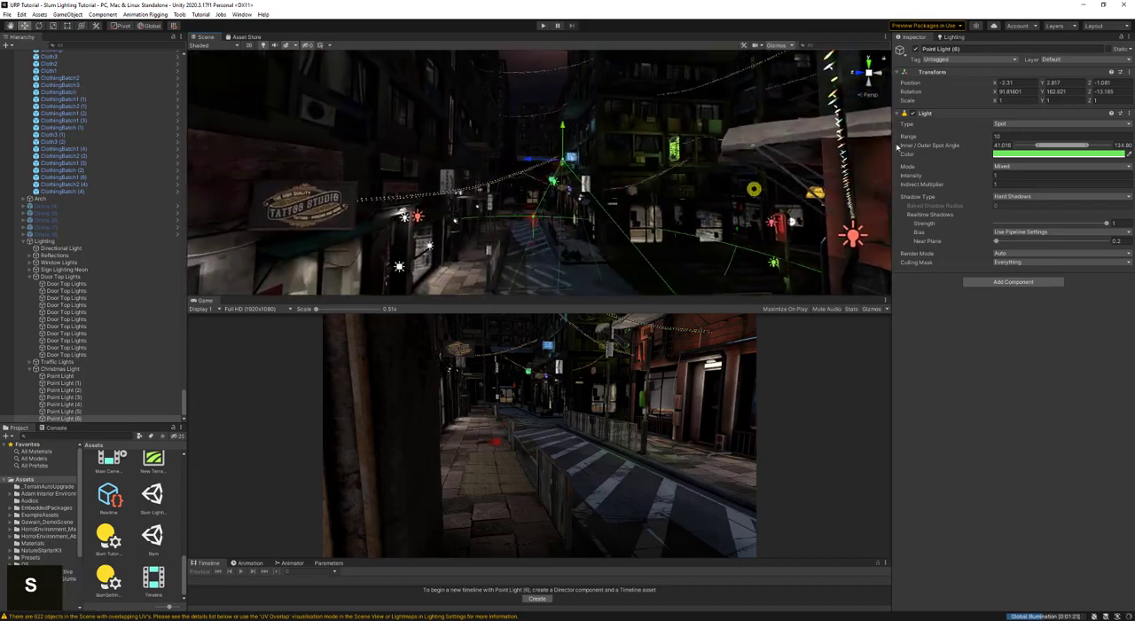
- Enable fog in the environment lighting settings and save the scene
key("ctrl+s")
left_click(949, 37)
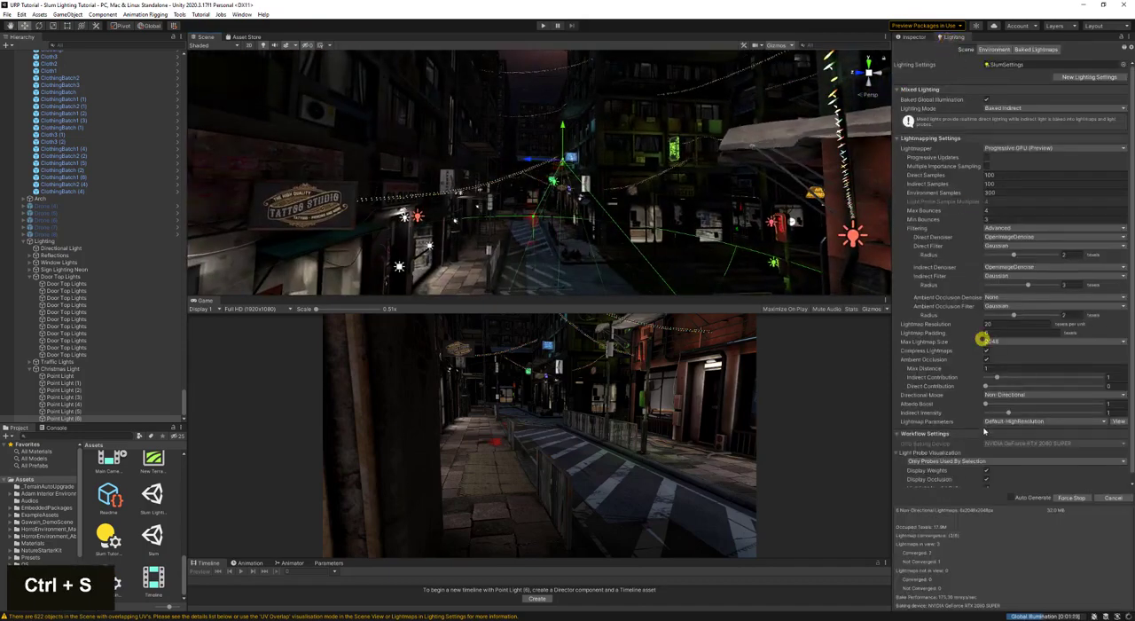
scroll(982, 448, "down", 1)
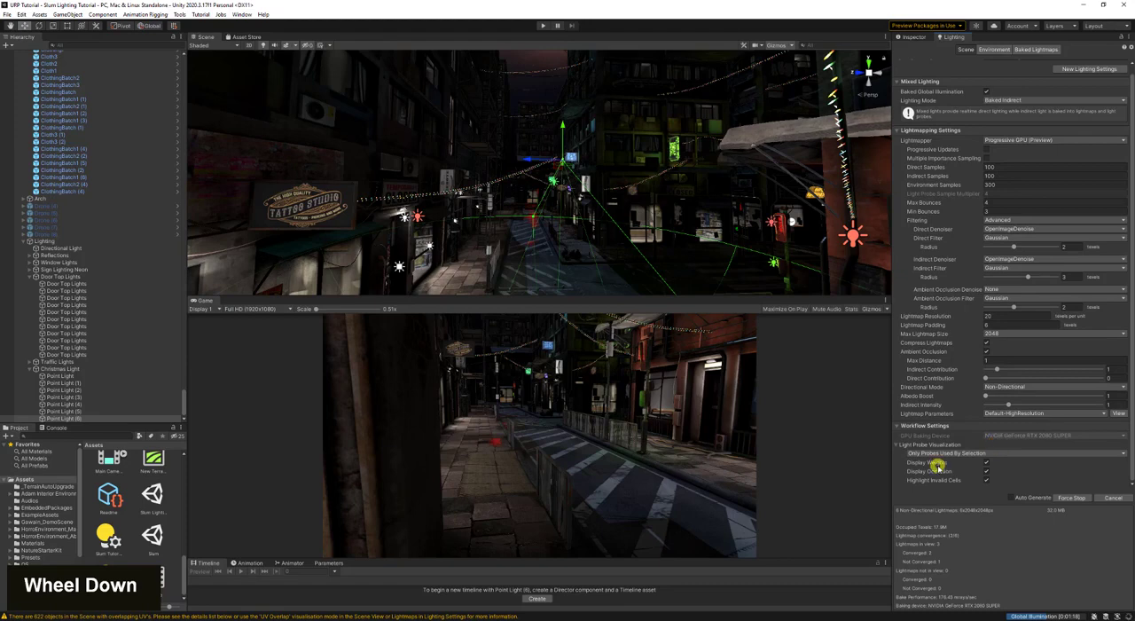
scroll(987, 266, "up", 2)
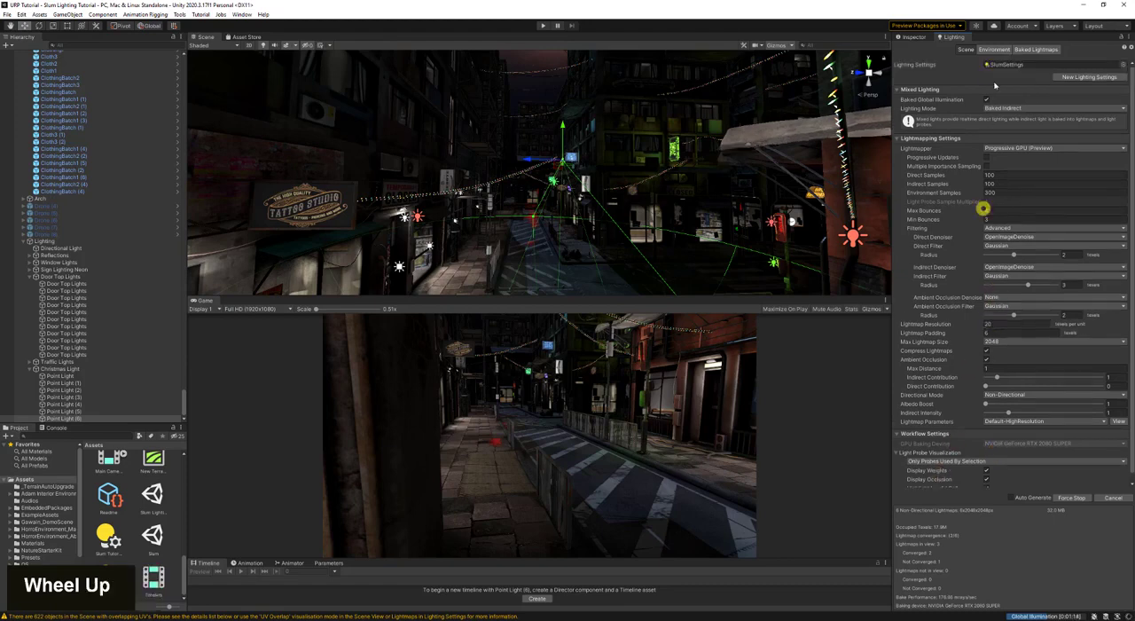
left_click(994, 49)
left_click(989, 205)
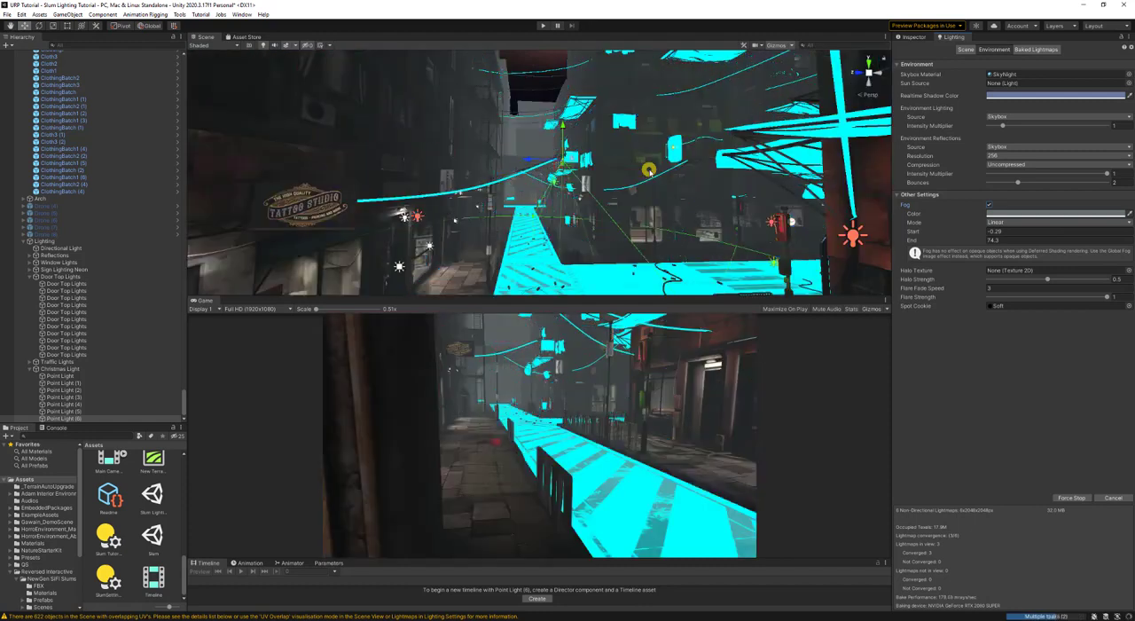
key("ctrl+s")
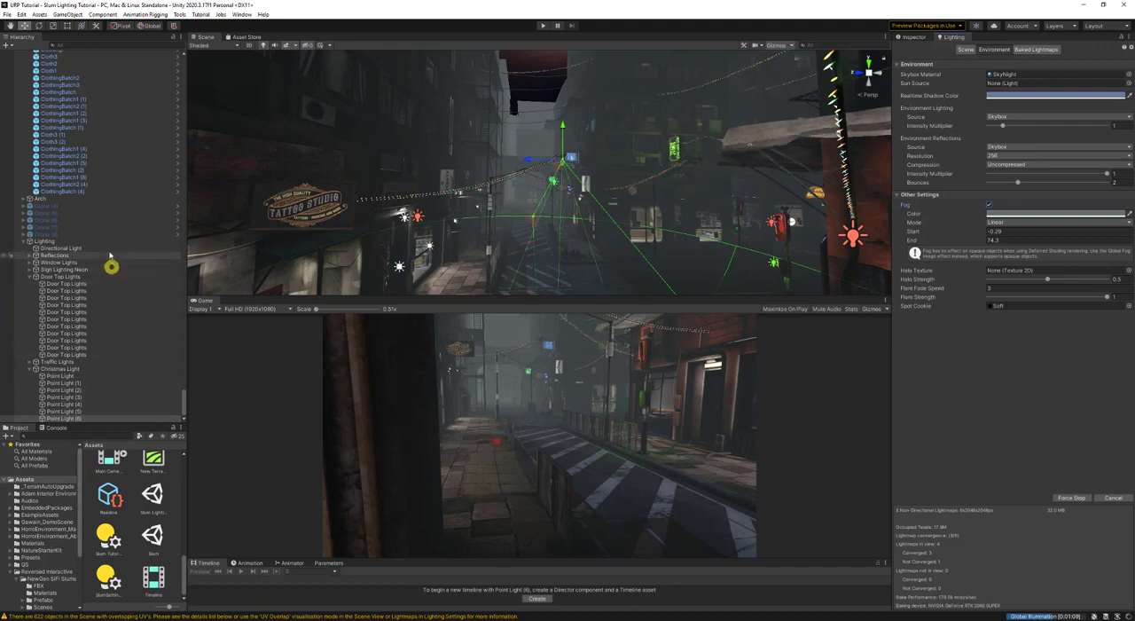
- Collapse the Lighting group and activate the disabled Drone (5), Drone (6), Drone (7) and Drone (8) objects
scroll(38, 240, "down", 2)
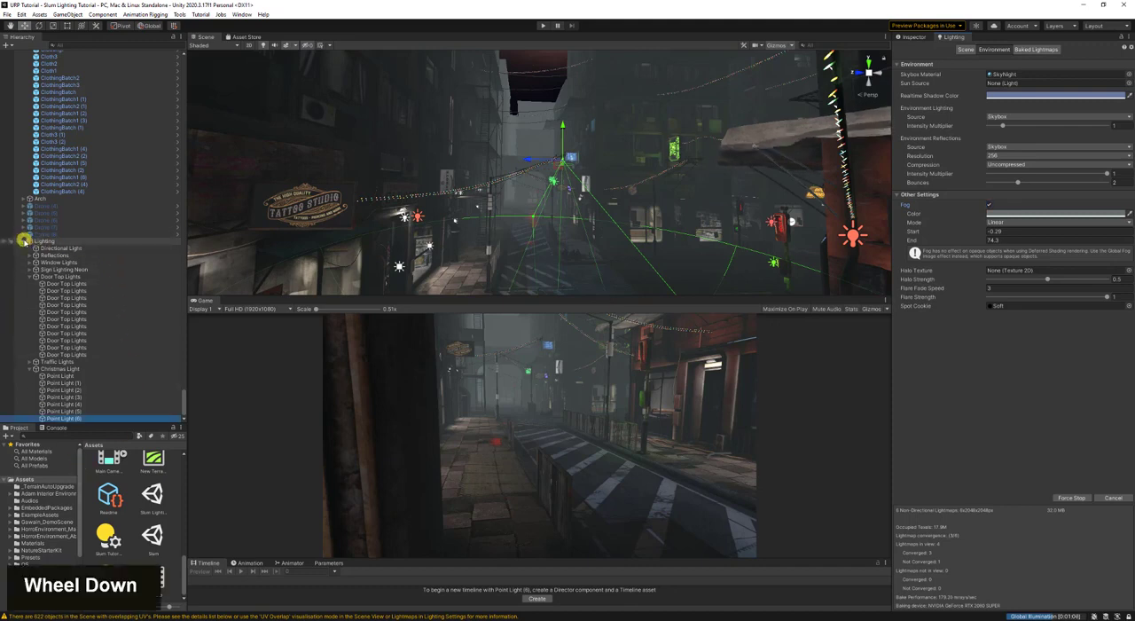
left_click(25, 240)
left_click(61, 411)
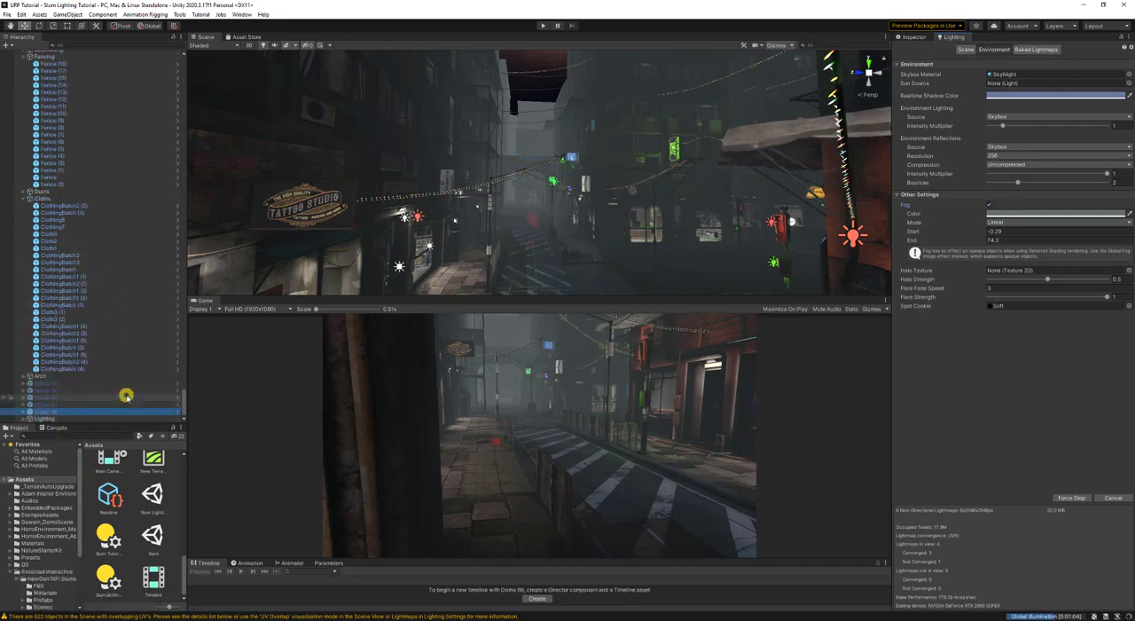
key("alt+shift+a")
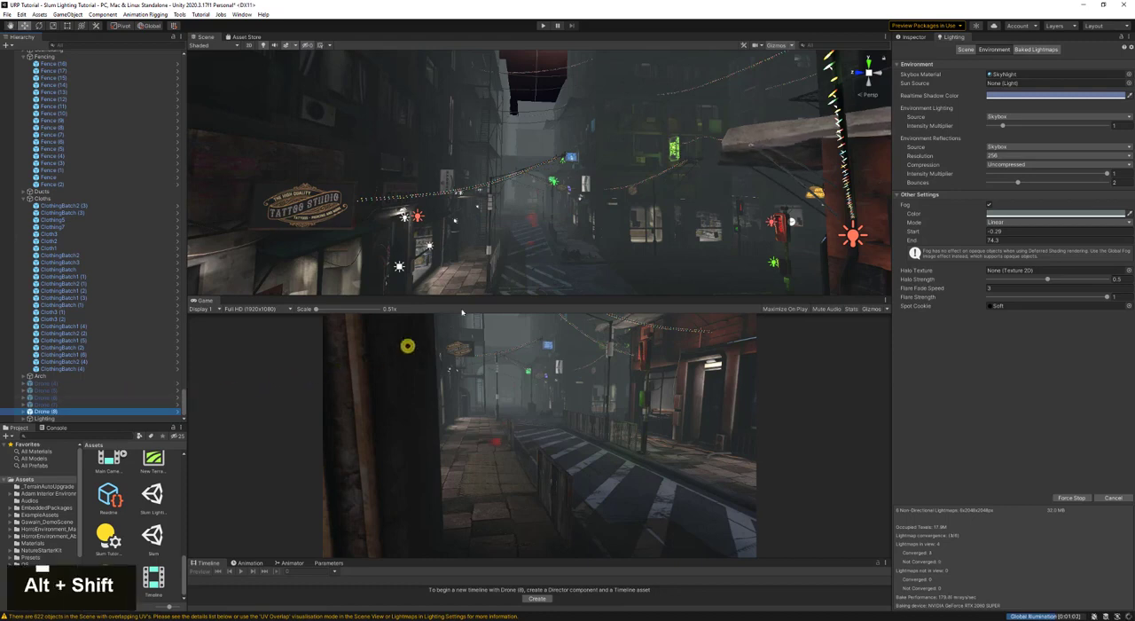
left_click(89, 405)
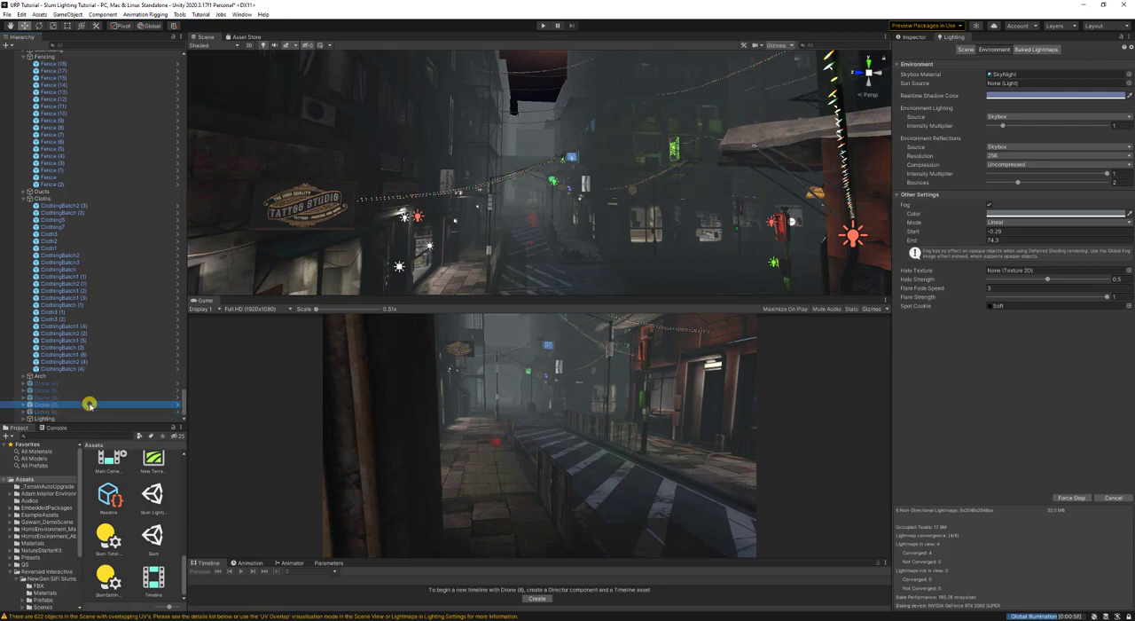
key("alt+shift+a")
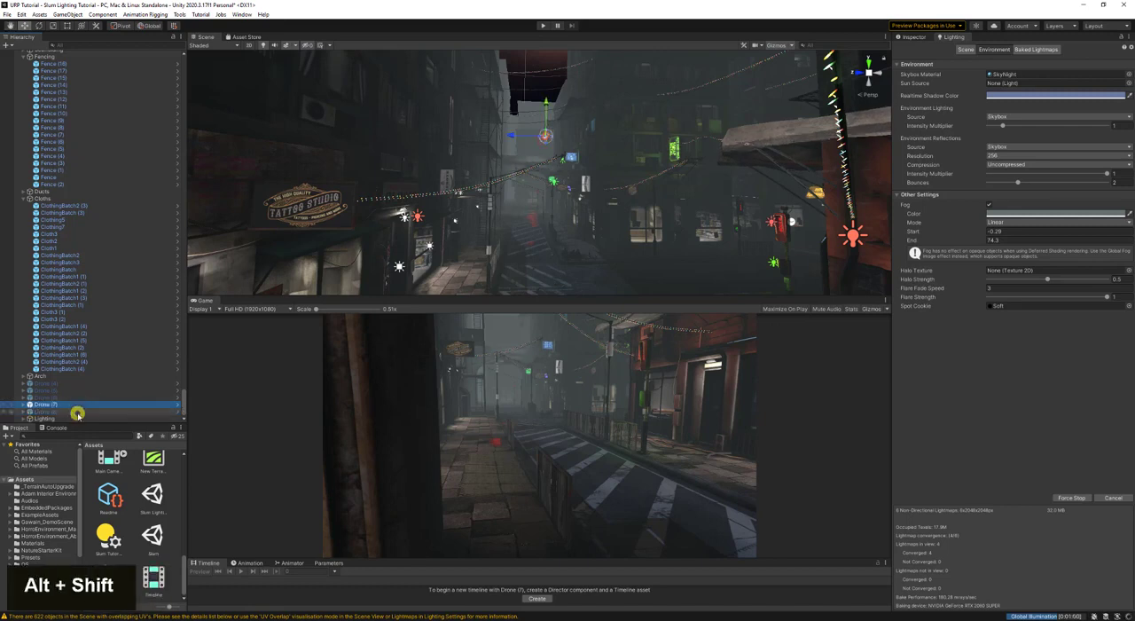
left_click(78, 411)
key("alt+shift+a")
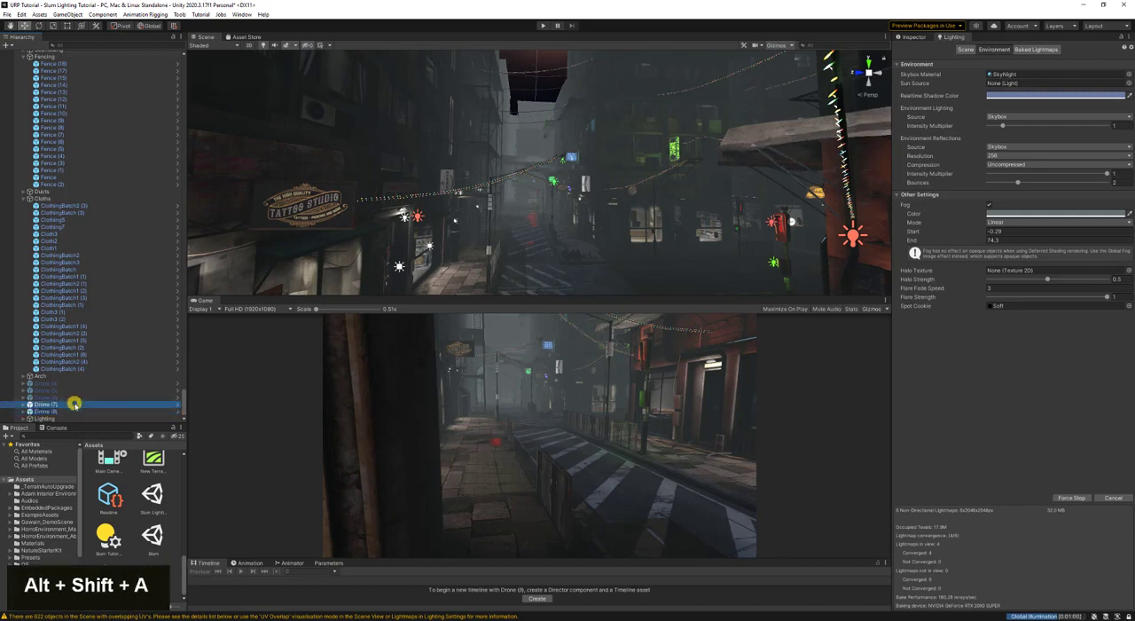
double_click(73, 397)
key("alt+shift+a")
left_click(72, 390)
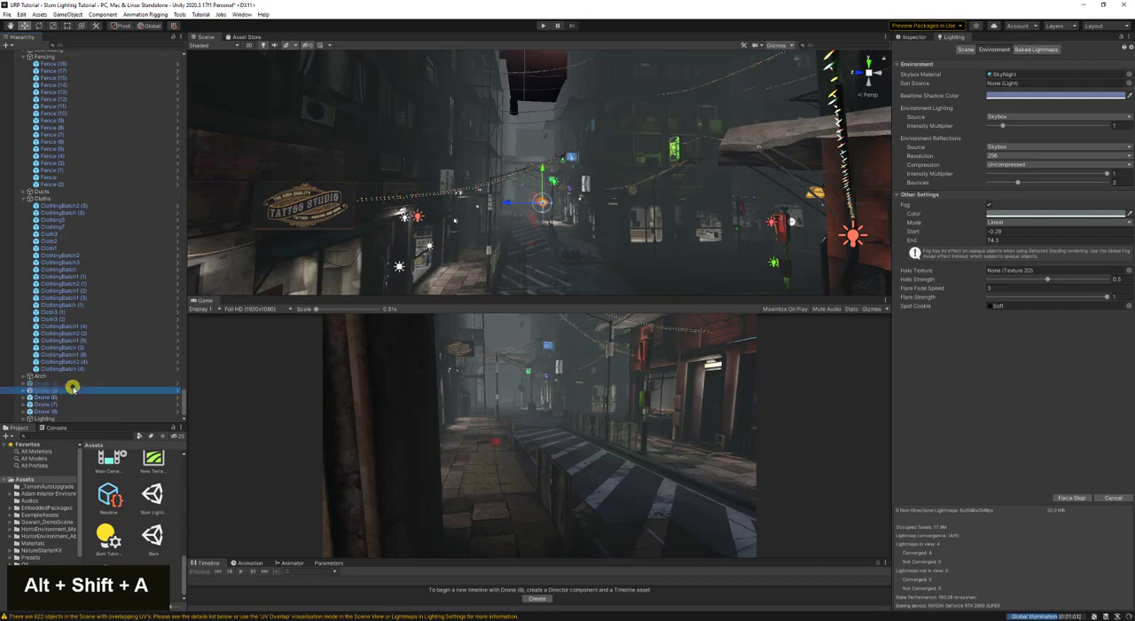
key("alt+shift+a")
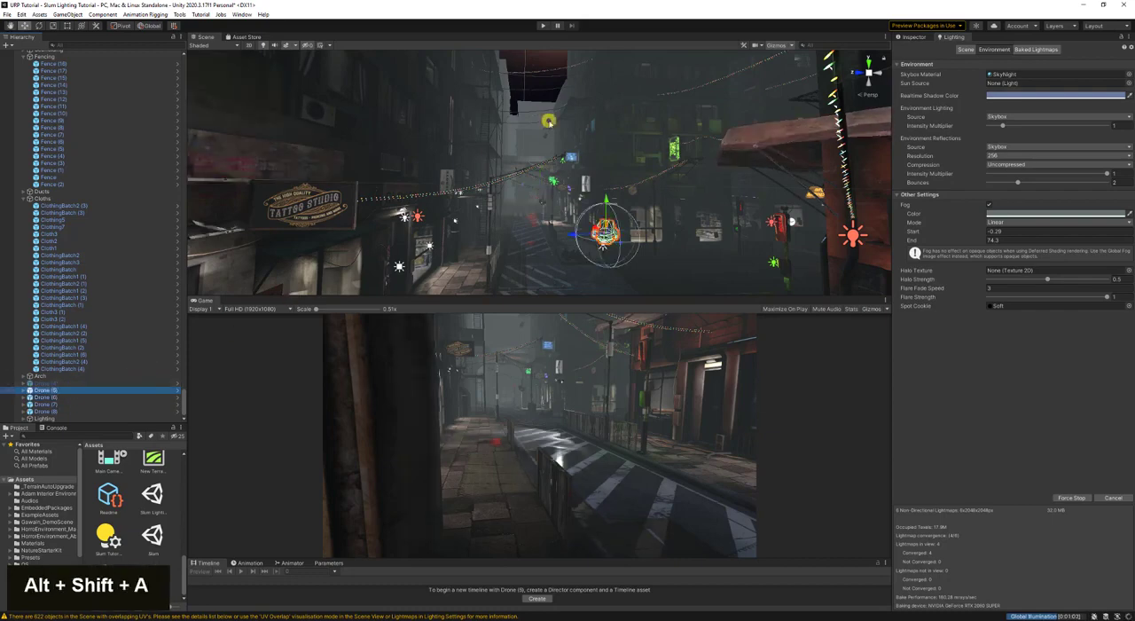
- Select Spot Light (3) on Drone (5), show its light settings and examine its light on the street
key("ctrl+a")
left_click(622, 106)
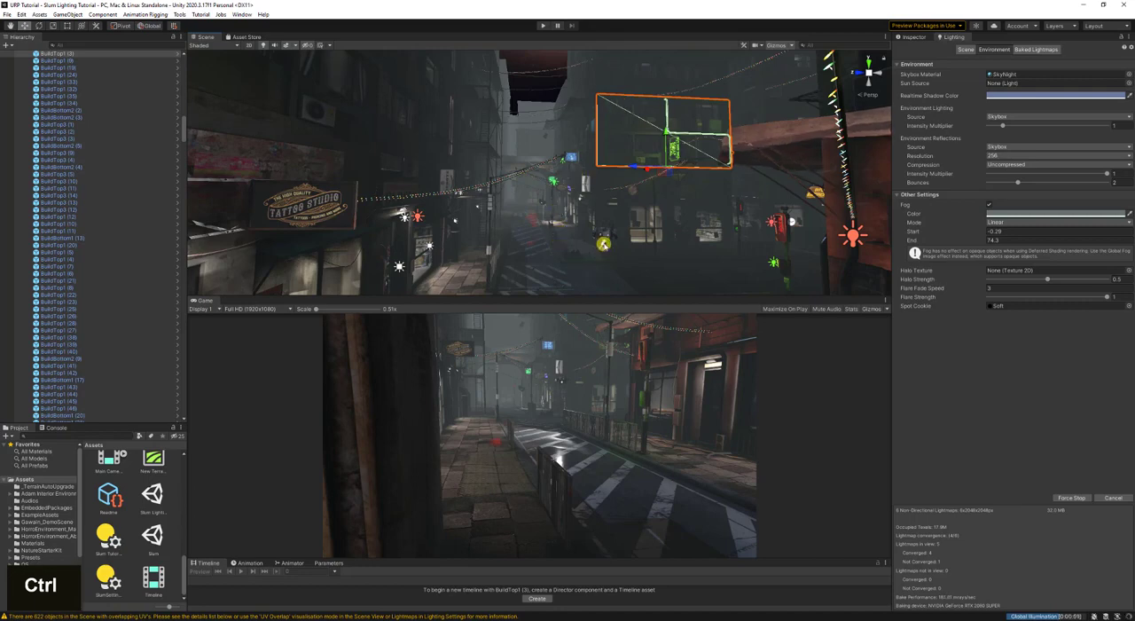
left_click(603, 240)
right_click_drag(566, 238, 572, 233)
key("w")
left_click(640, 169)
double_click(591, 177)
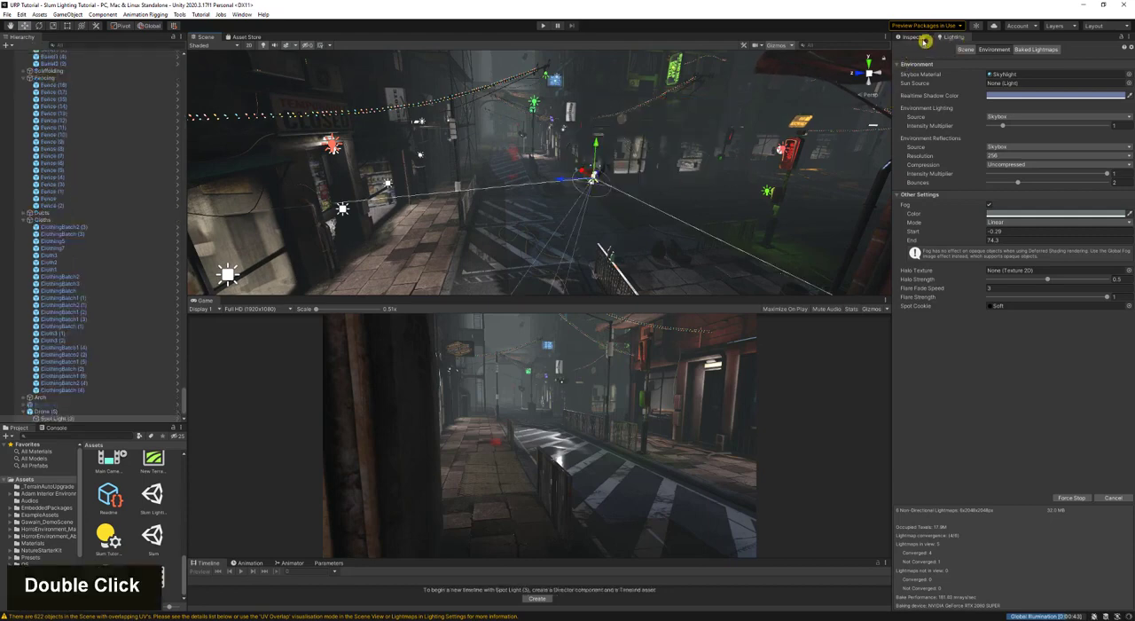
left_click(917, 37)
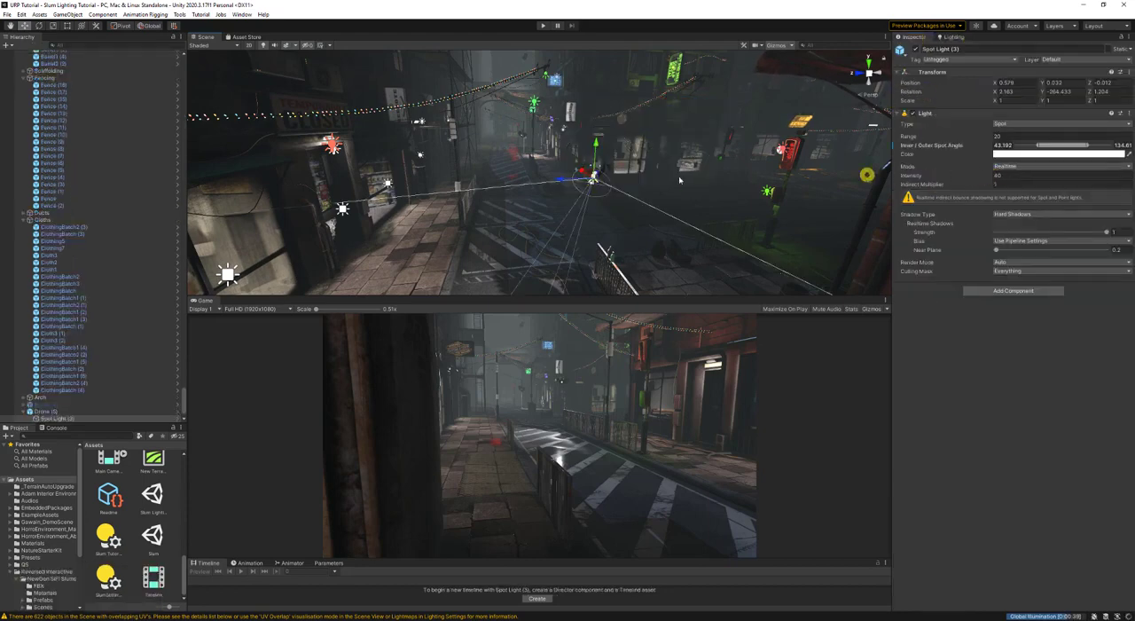
right_click_drag(621, 184, 649, 175)
key("a")
key("w")
key("w")
key("s")
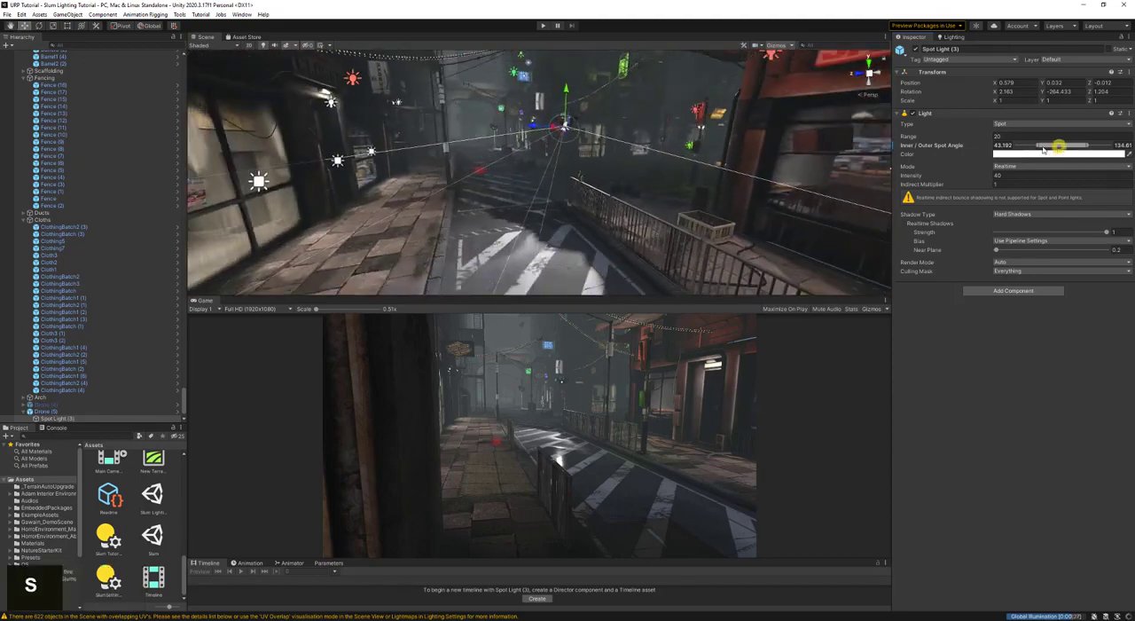
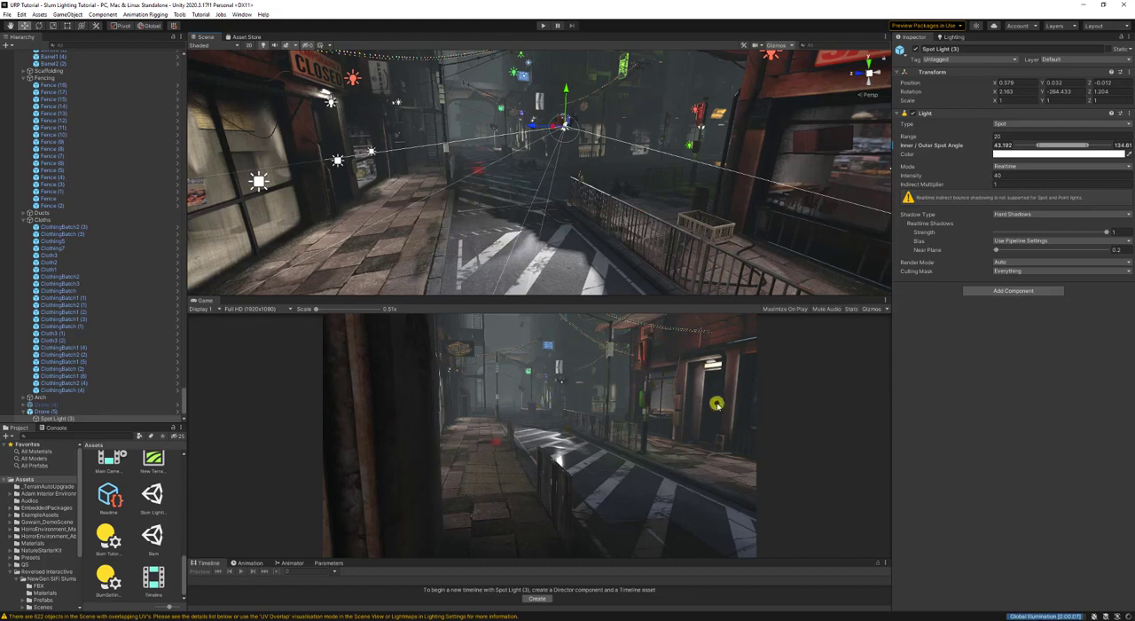
- Save the scene and switch the Scene view to Baked Lightmap shading to examine the lightmap texels along the street
key("ctrl+s")
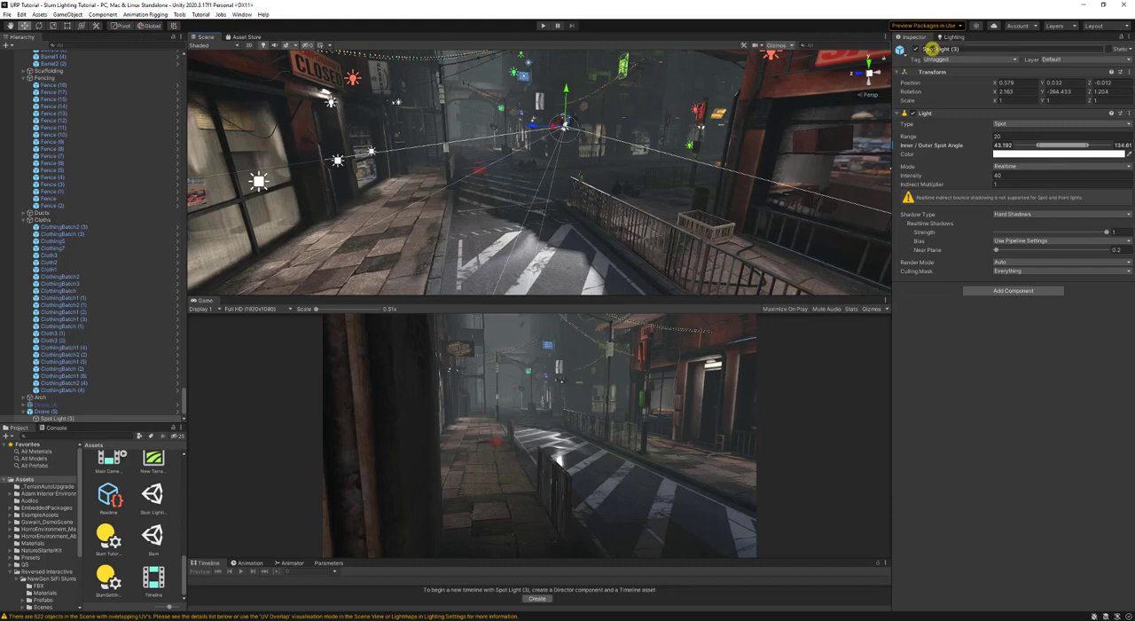
right_click_drag(674, 142, 665, 142)
key("s")
left_click(209, 46)
left_click(228, 112)
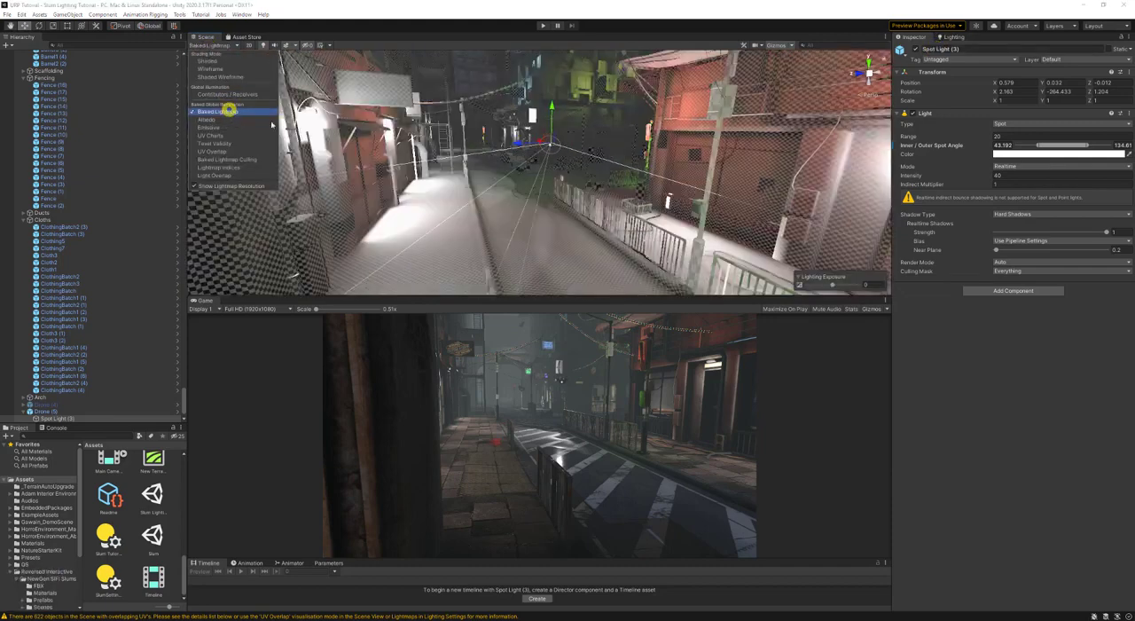
mouse_move(530, 158)
right_mouse_down()
mouse_move(615, 89)
mouse_move(608, 33)
mouse_move(494, 87)
mouse_move(498, 154)
right_mouse_up()
key("d")
key("a")
key("w")
- Try the Default-LowResolution lightmap parameters in the scene's lighting settings and restore Default-HighResolution
left_click(947, 38)
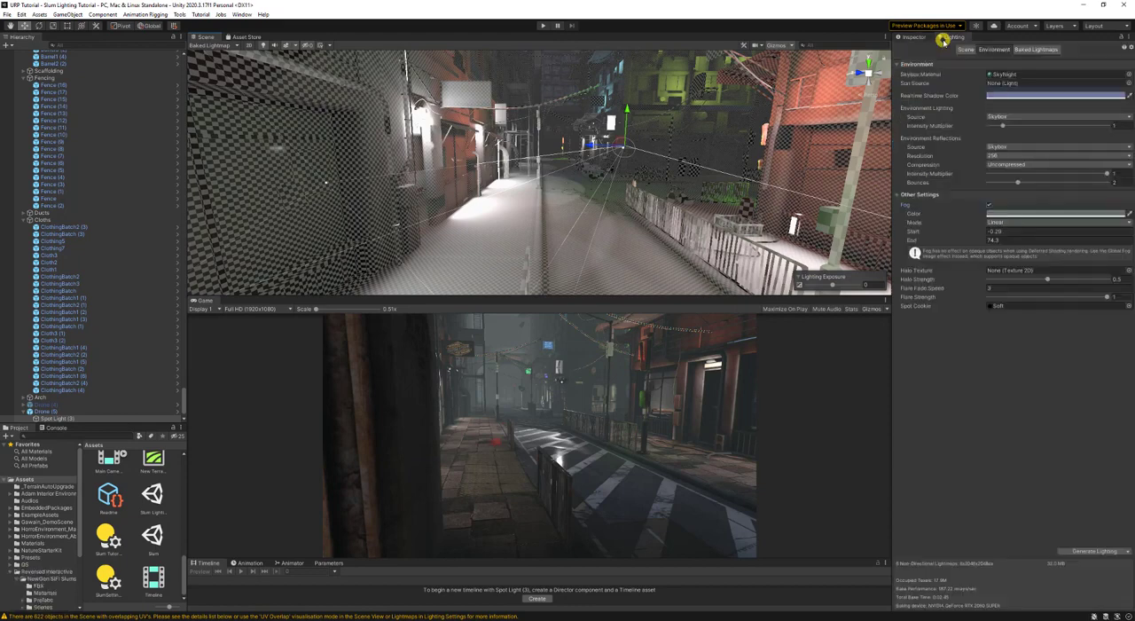
left_click(967, 50)
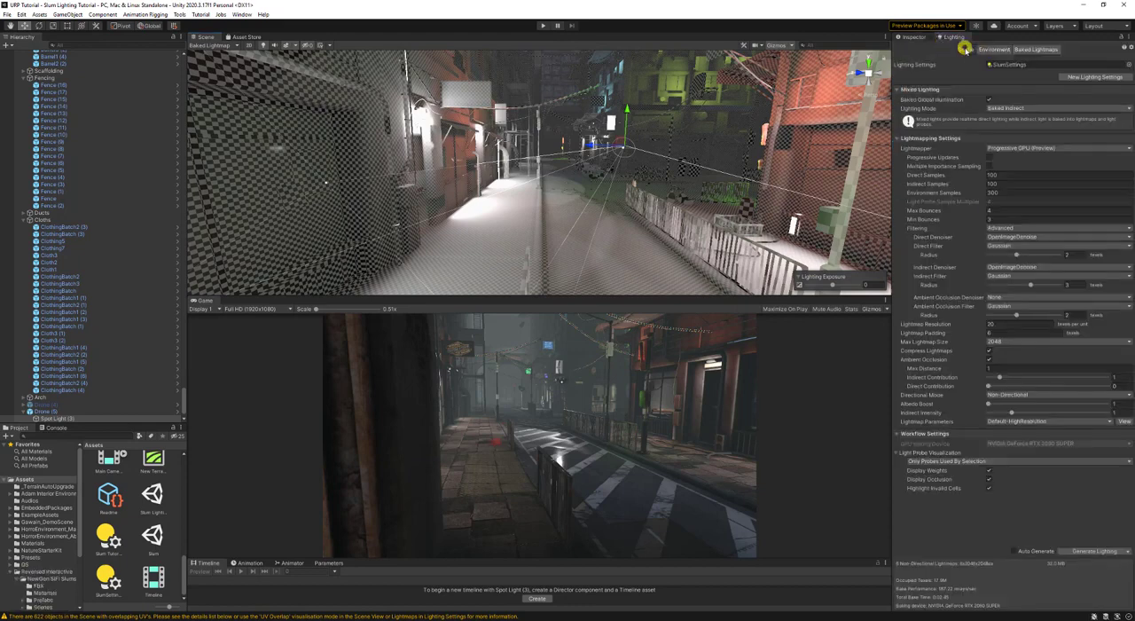
left_click(1027, 421)
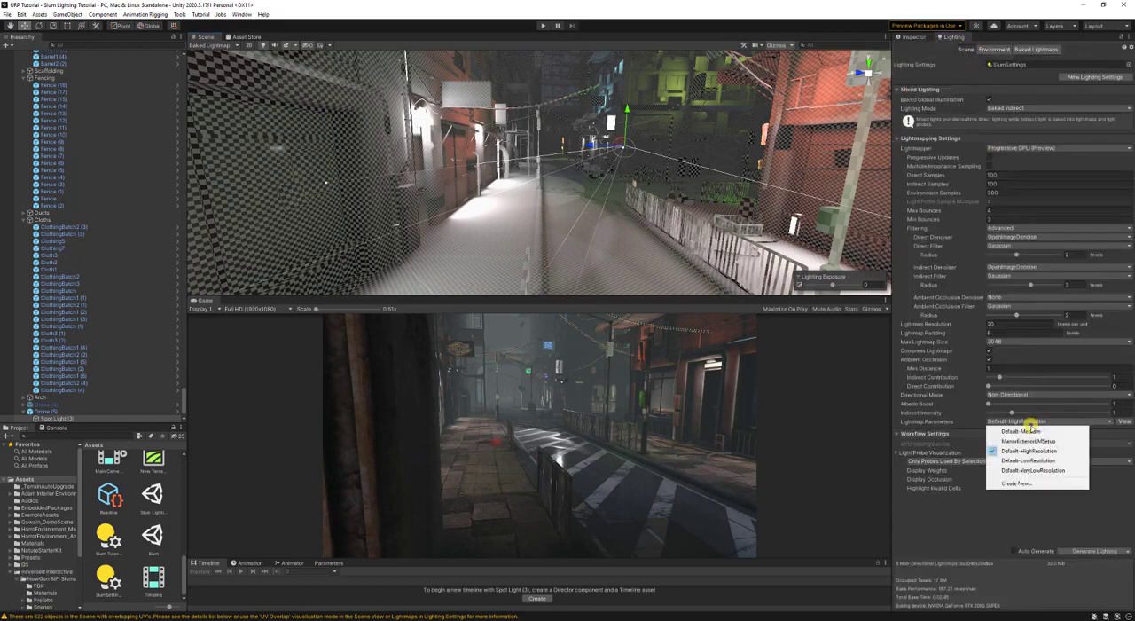
left_click(1029, 461)
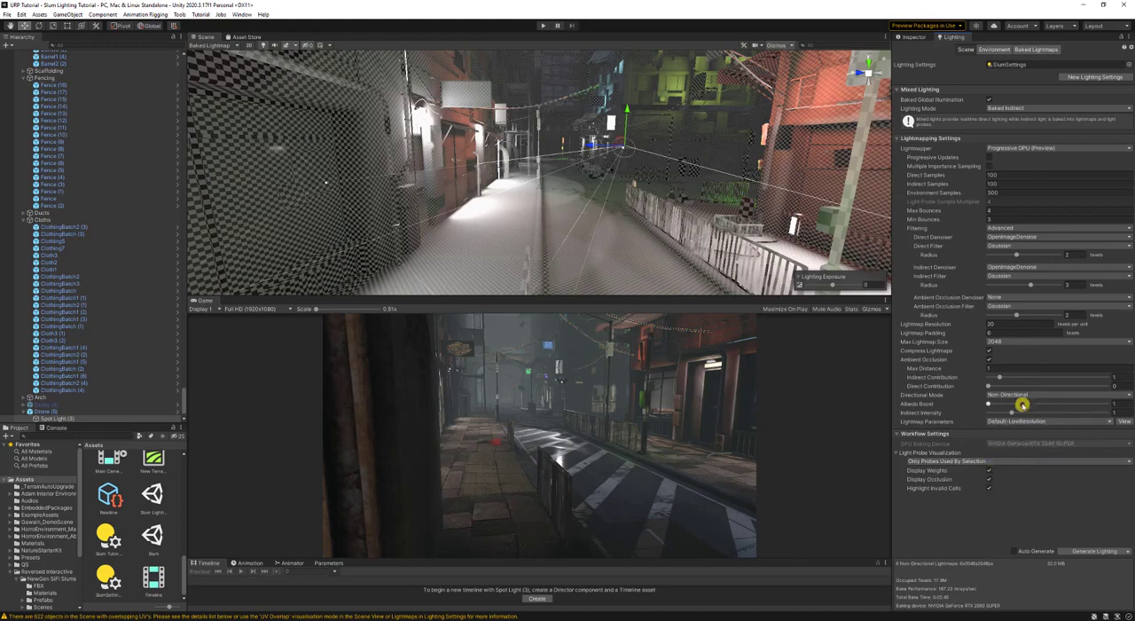
left_click(1022, 424)
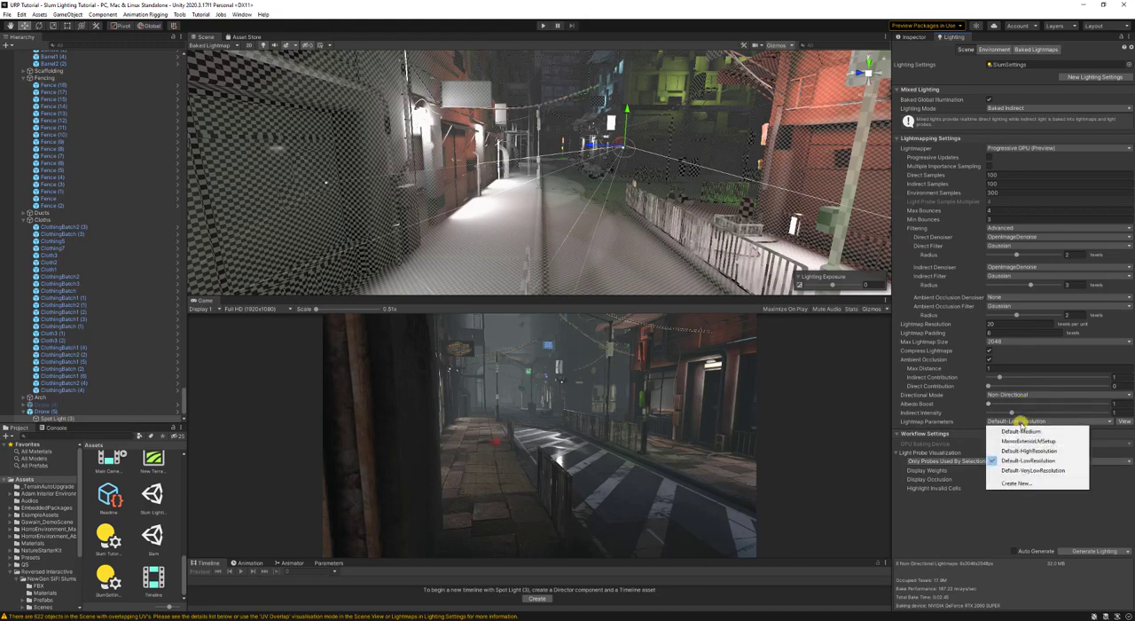
left_click(1029, 451)
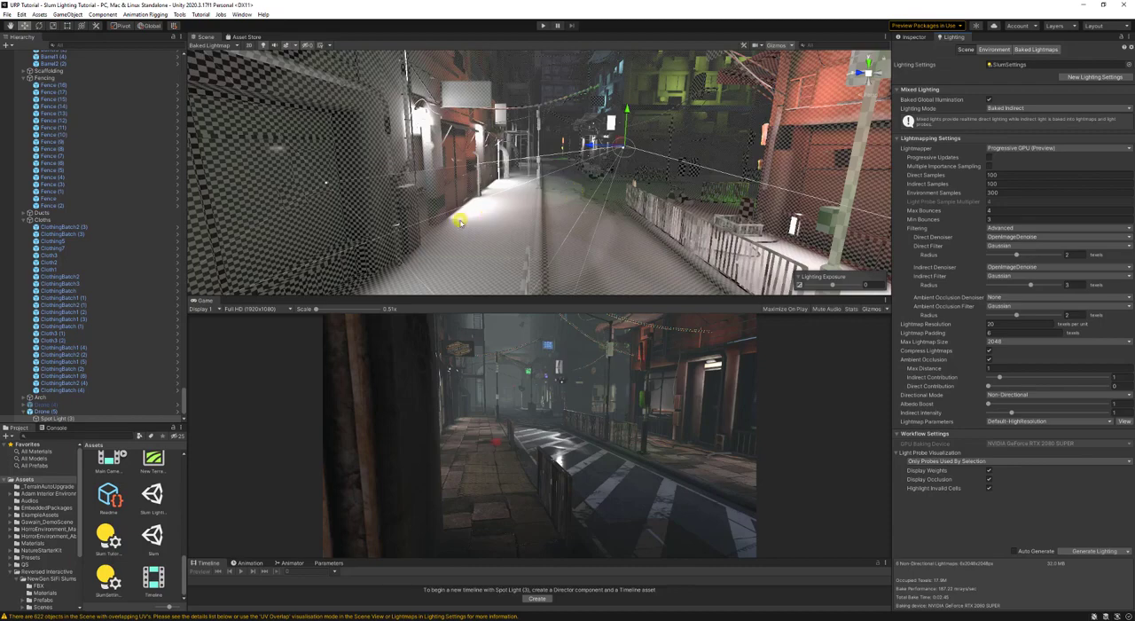
- Show the renderer lightmapping settings of the CanopyMain (11) canopy and of the distant CanopyMainGreen canopy
right_click_drag(470, 210, 592, 124)
left_click(642, 145)
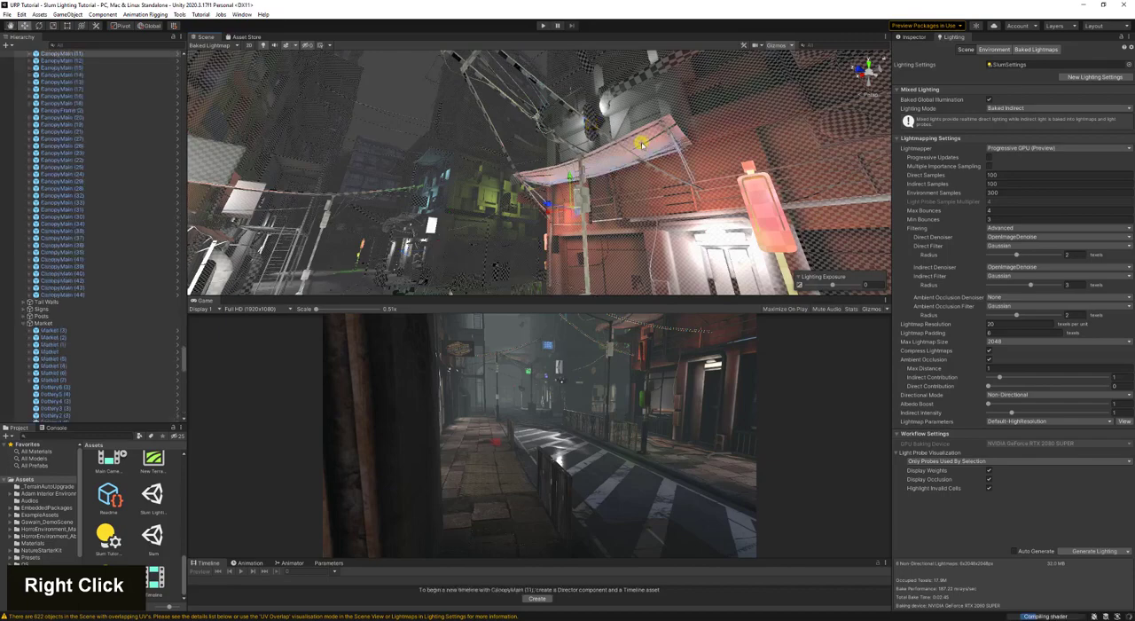
left_click(915, 37)
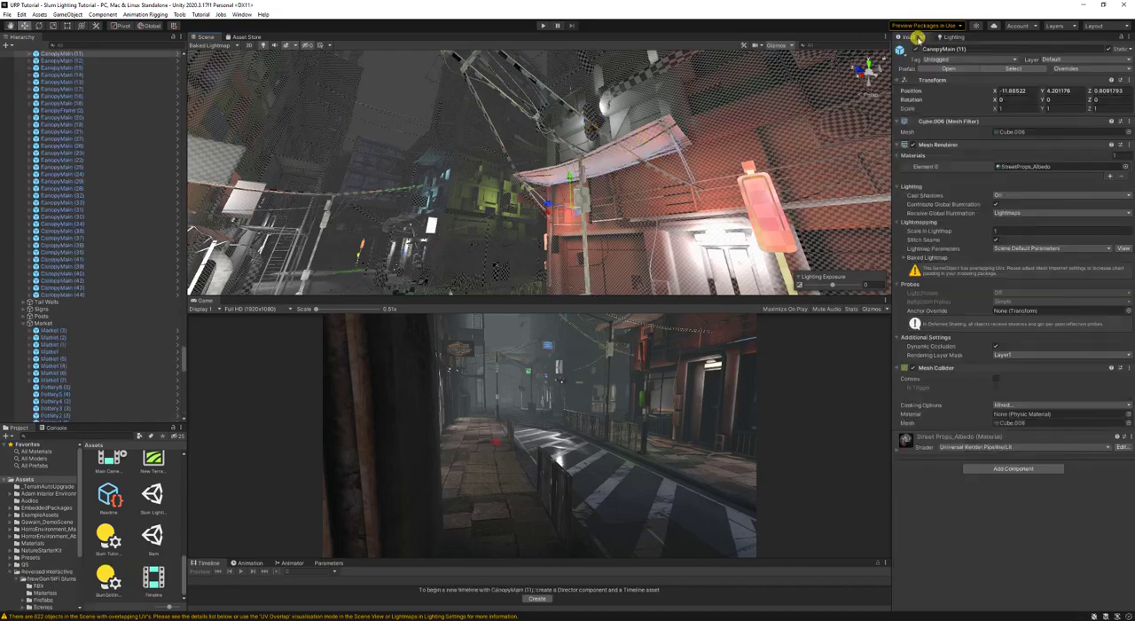
key("d")
right_click_drag(697, 159, 607, 172)
key("a")
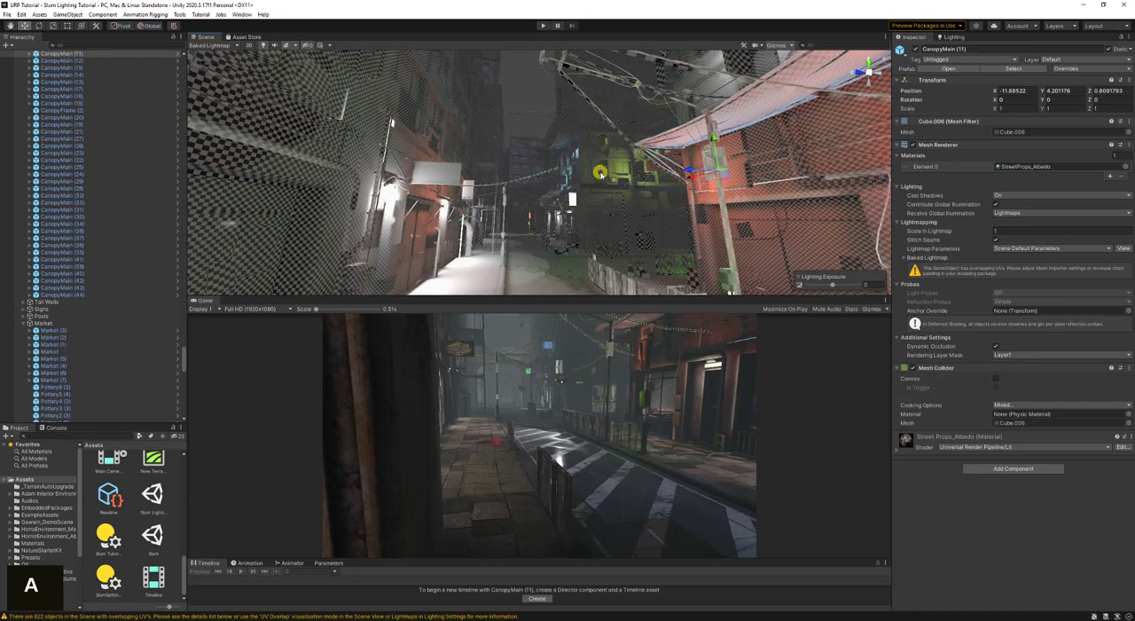
left_click(564, 141)
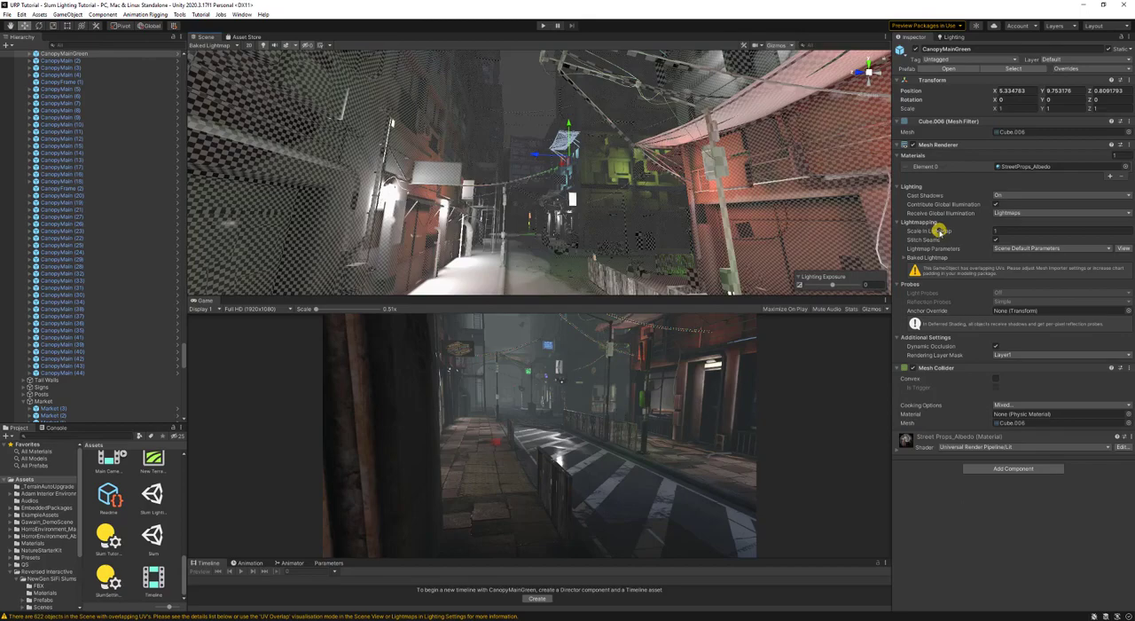
- Try a larger Scale in Lightmap on the CanopyMainGreen canopy and undo the change
mouse_move(939, 231)
key("w")
mouse_move(667, 192)
right_mouse_down()
mouse_move(640, 175)
mouse_move(690, 193)
right_mouse_up()
key("d")
key("s")
left_click_drag(934, 231, 910, 231)
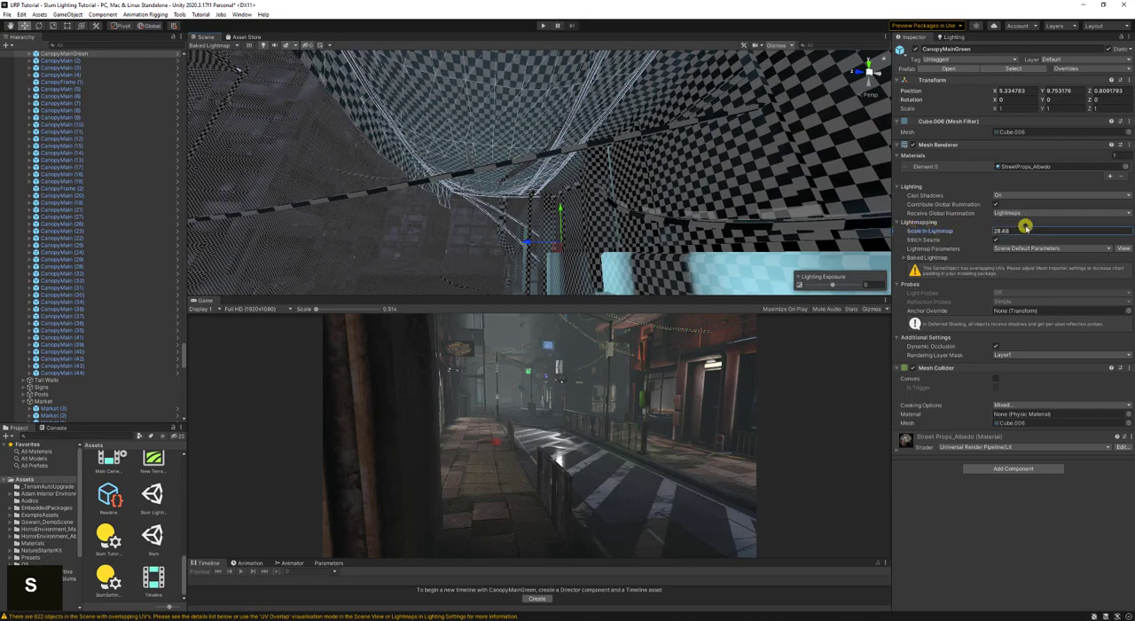
key("ctrl+z")
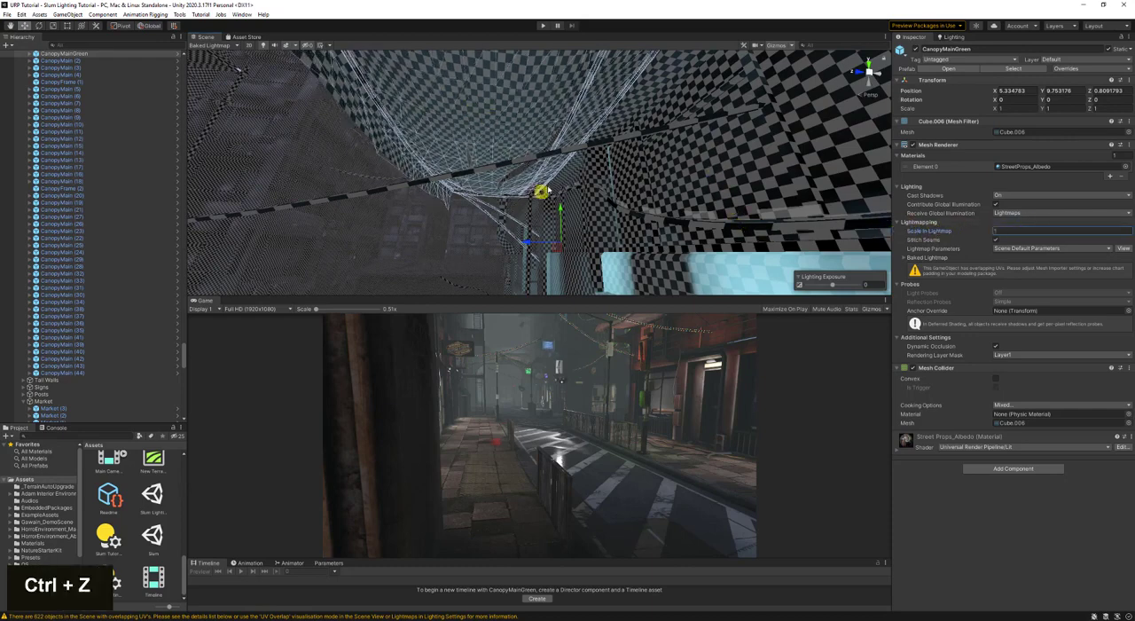
- Examine the lightmap texel grid on the CanopyMainGreen canopy and check which static flags are enabled for it
key("s")
right_click_drag(542, 191, 705, 139)
key("w")
key("a")
key("d")
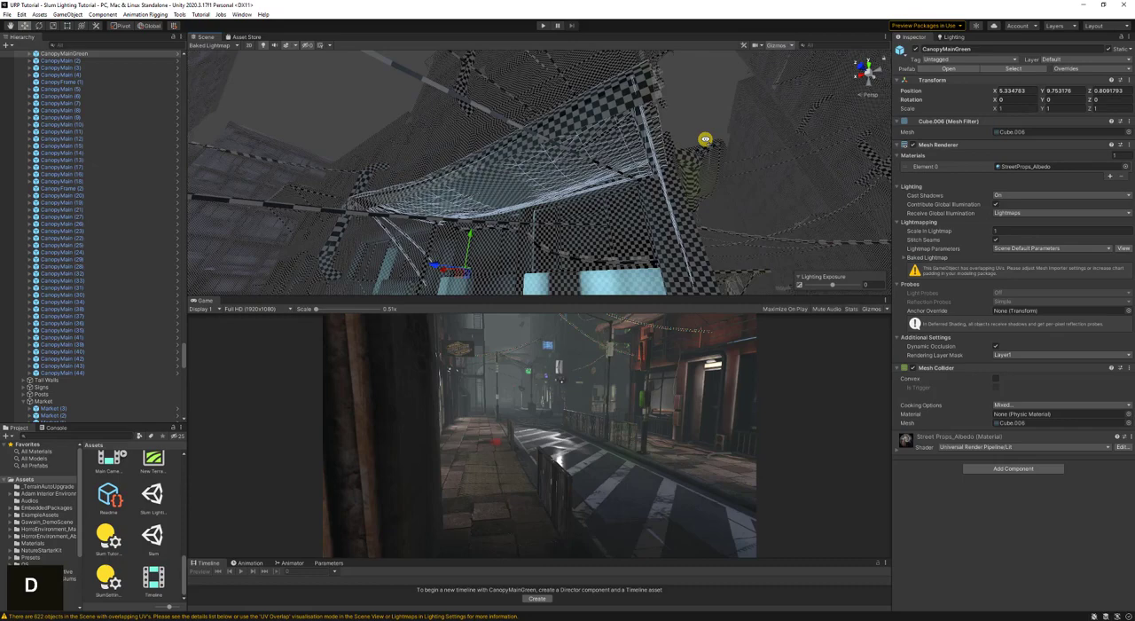
key("d")
mouse_move(659, 233)
right_mouse_down()
mouse_move(664, 198)
mouse_move(653, 215)
right_mouse_up()
key("a")
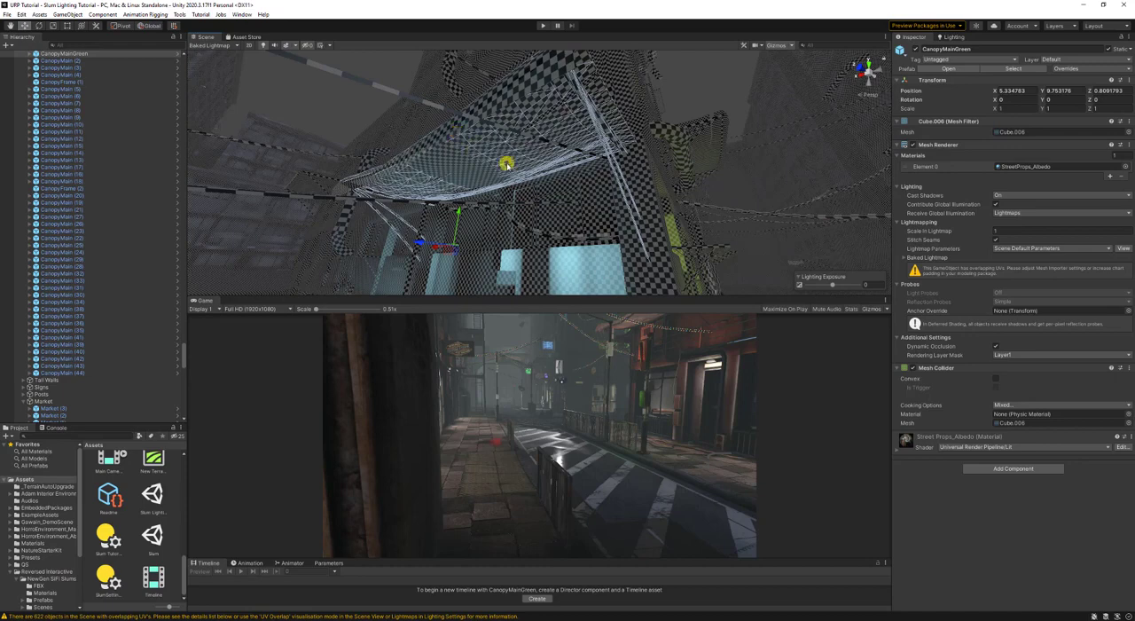
left_click(1130, 49)
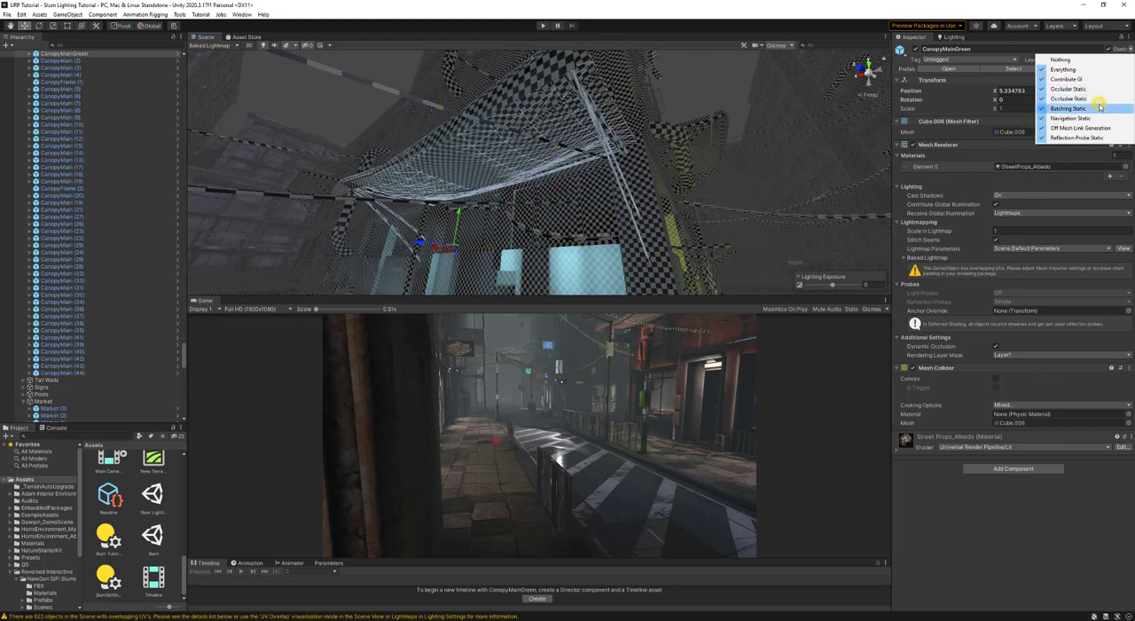
left_click(705, 7)
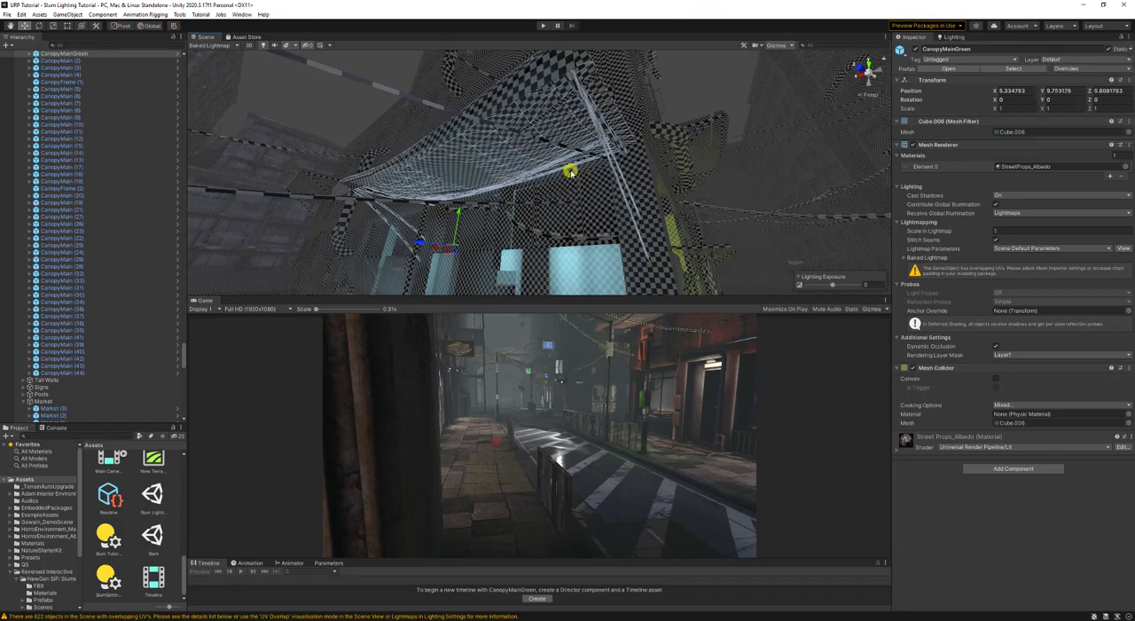
- Collapse the Market, Fencing and Cloths groups in the scene hierarchy
key("s")
right_click_drag(571, 173, 502, 100)
key("d")
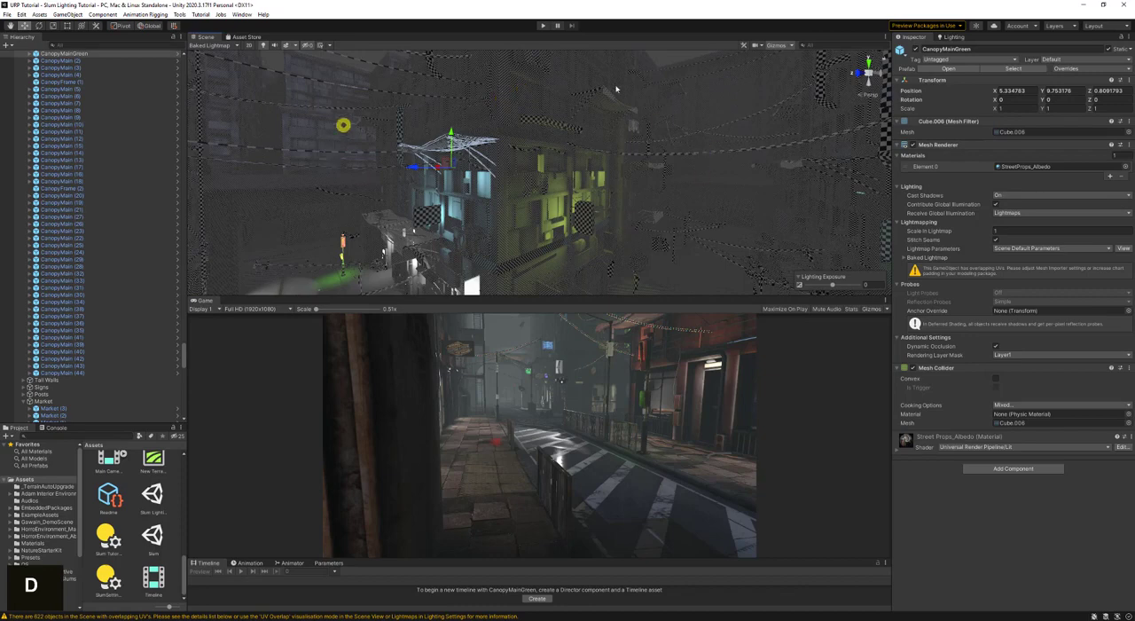
left_click(24, 401)
scroll(34, 368, "down", 10)
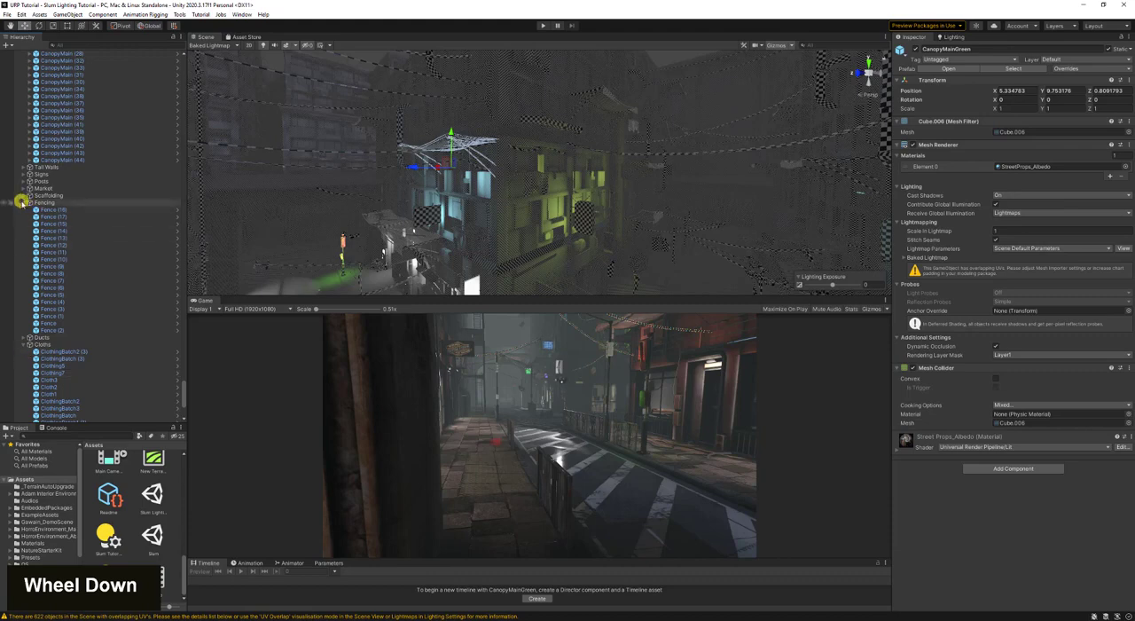
left_click(21, 202)
left_click(21, 218)
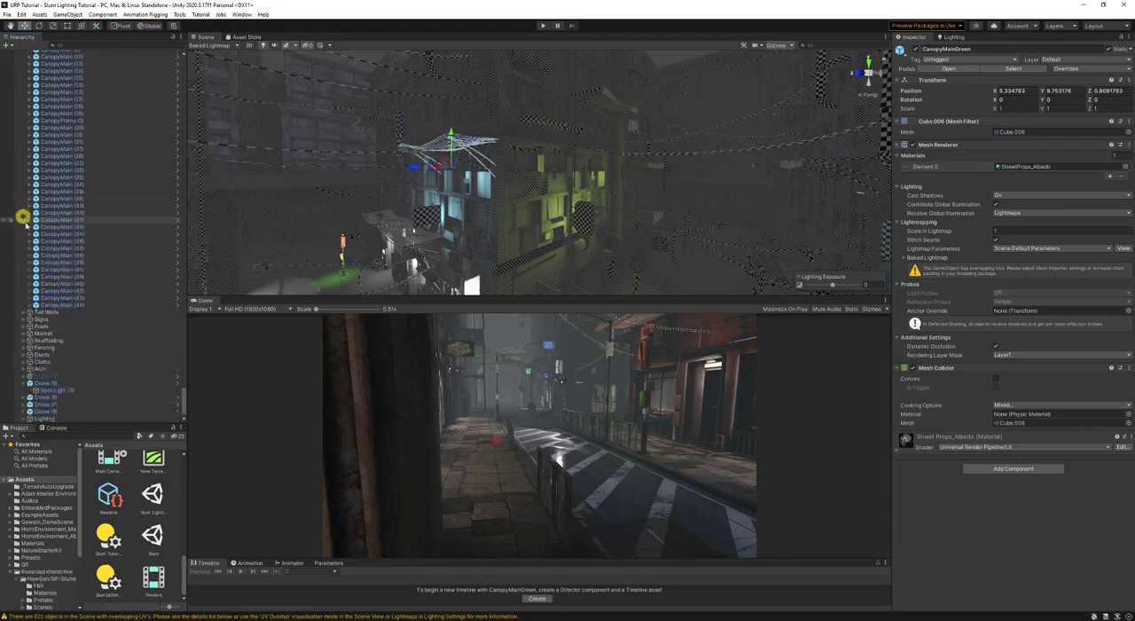
scroll(112, 337, "down", 3)
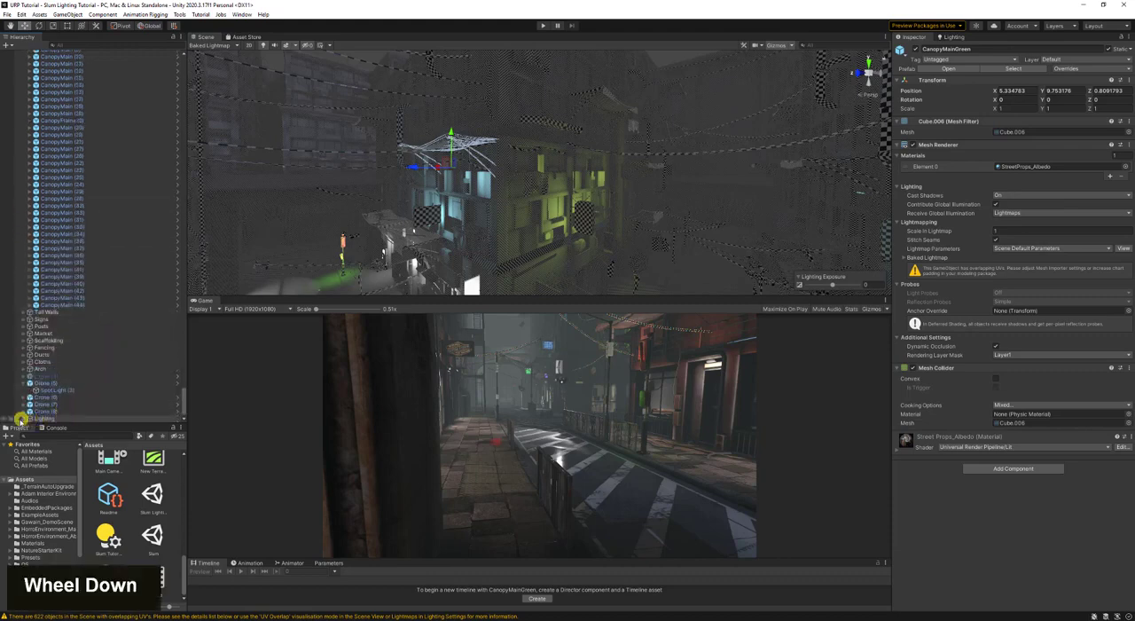
- Expand the Lighting group and collapse its Door Top Lights and Christmas Light subgroups
double_click(26, 416)
scroll(28, 414, "down", 1)
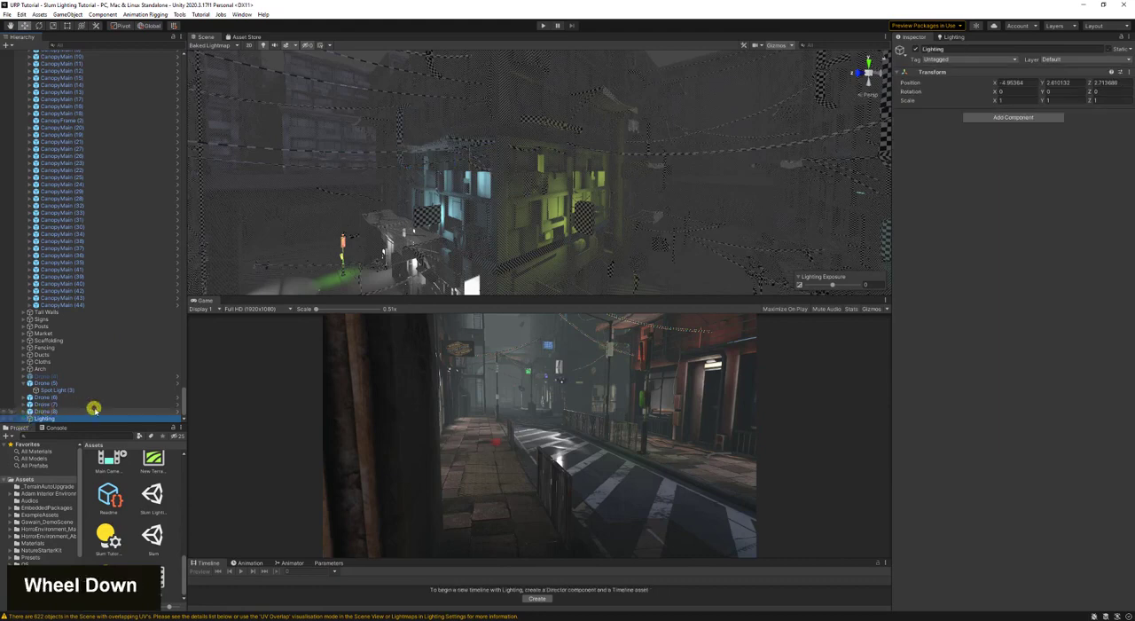
left_click(23, 418)
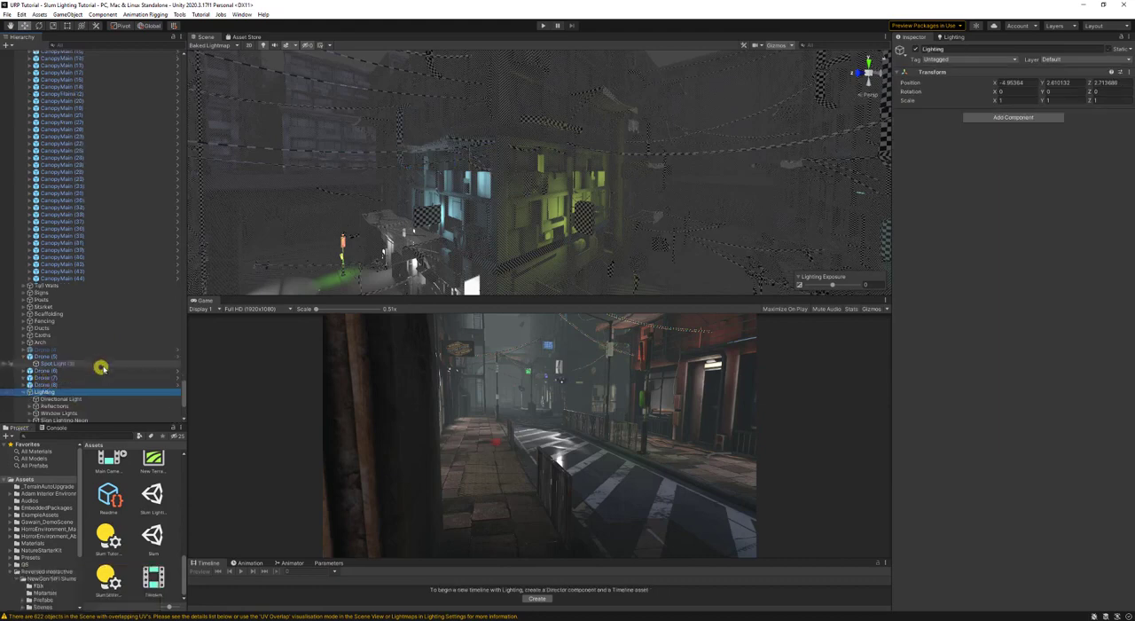
scroll(80, 390, "down", 3)
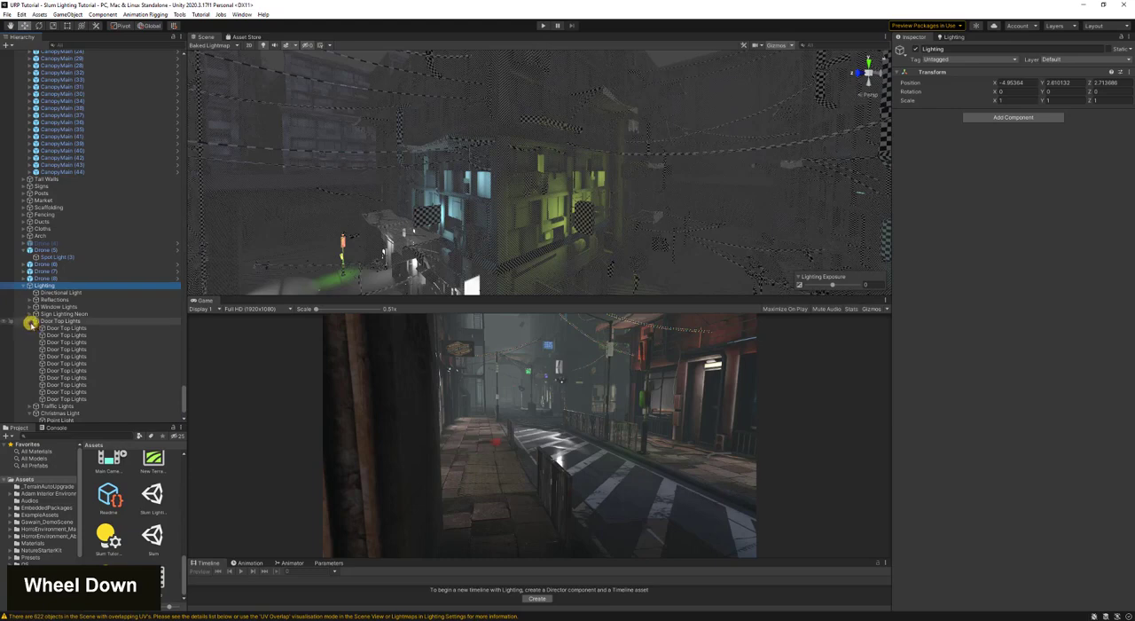
left_click(31, 321, "ctrl")
left_click(30, 370, "ctrl")
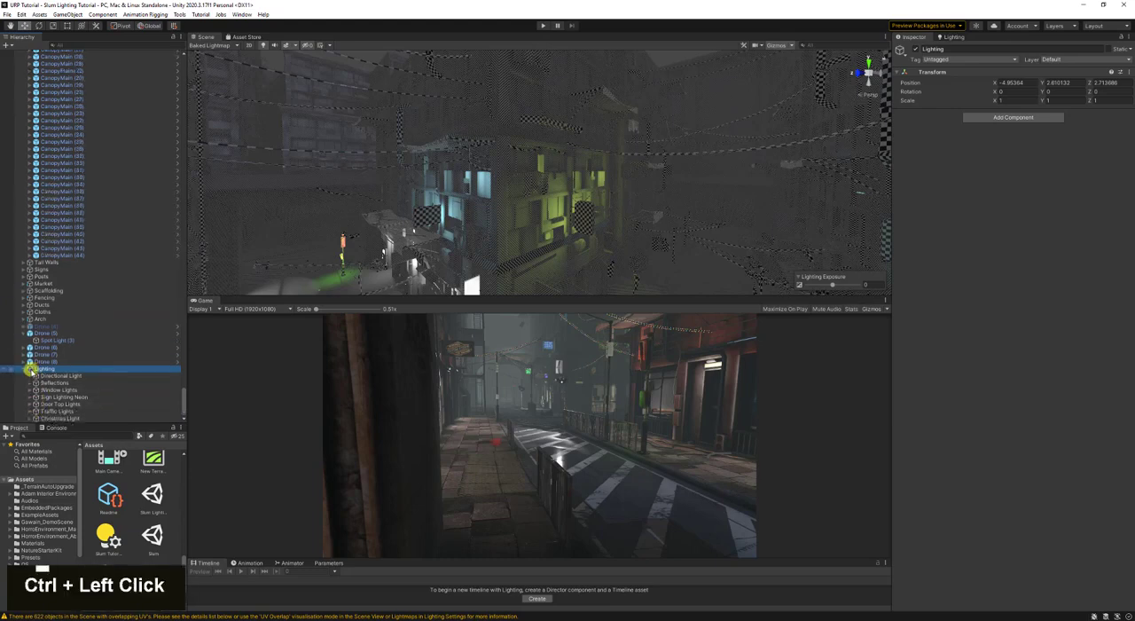
- Add a Light Probe Group as a child of the Lighting group
right_click(32, 370)
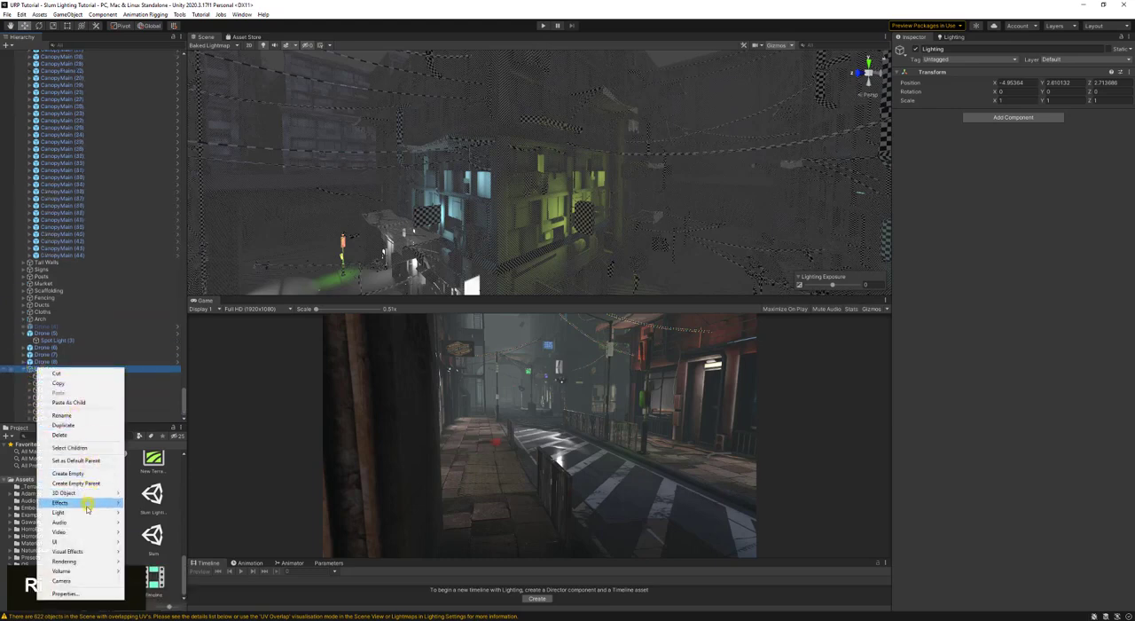
mouse_move(86, 513)
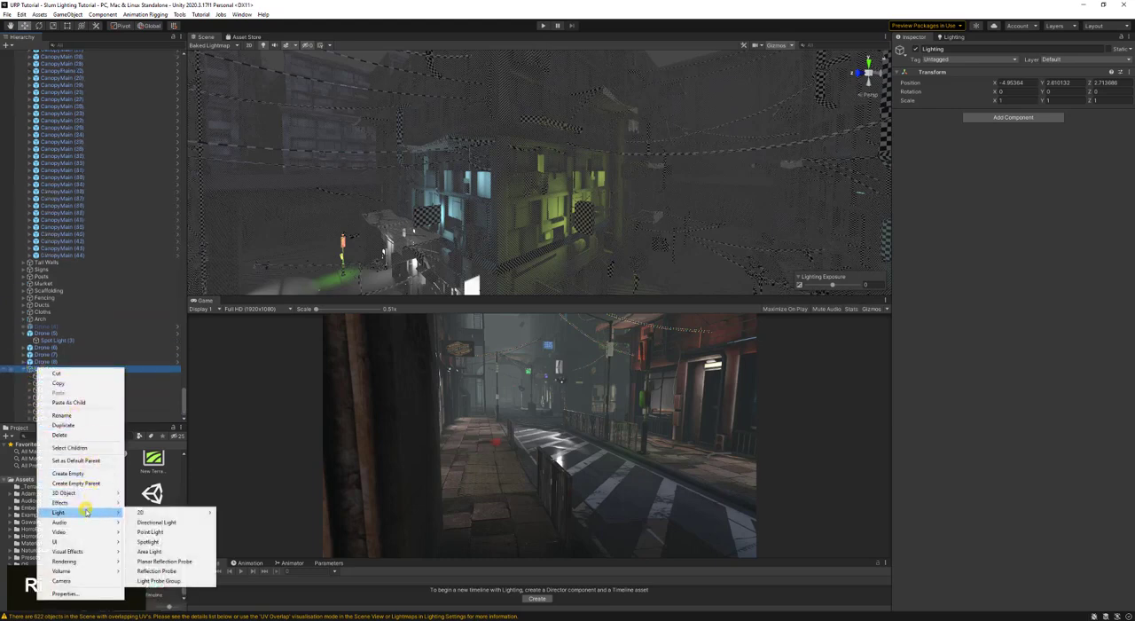
left_click(188, 582)
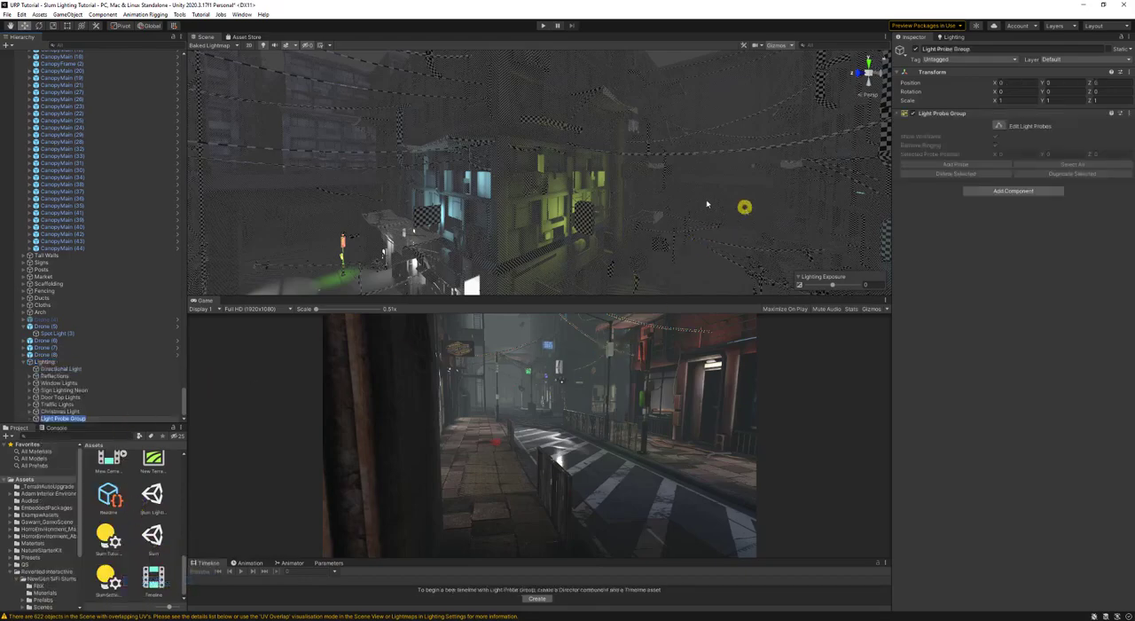
- Lower the Light Probe Group toward the street surface, to Y -1.57
right_click_drag(441, 191, 338, 213)
key("w")
key("d")
key("a")
key("s")
key("d")
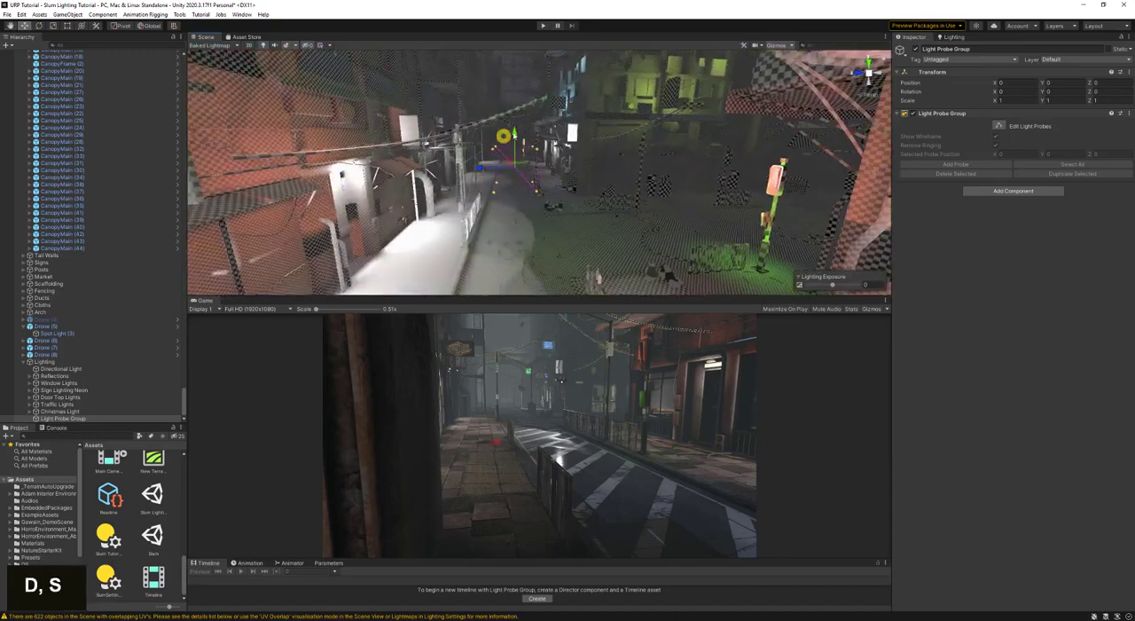
left_click_drag(513, 135, 516, 177)
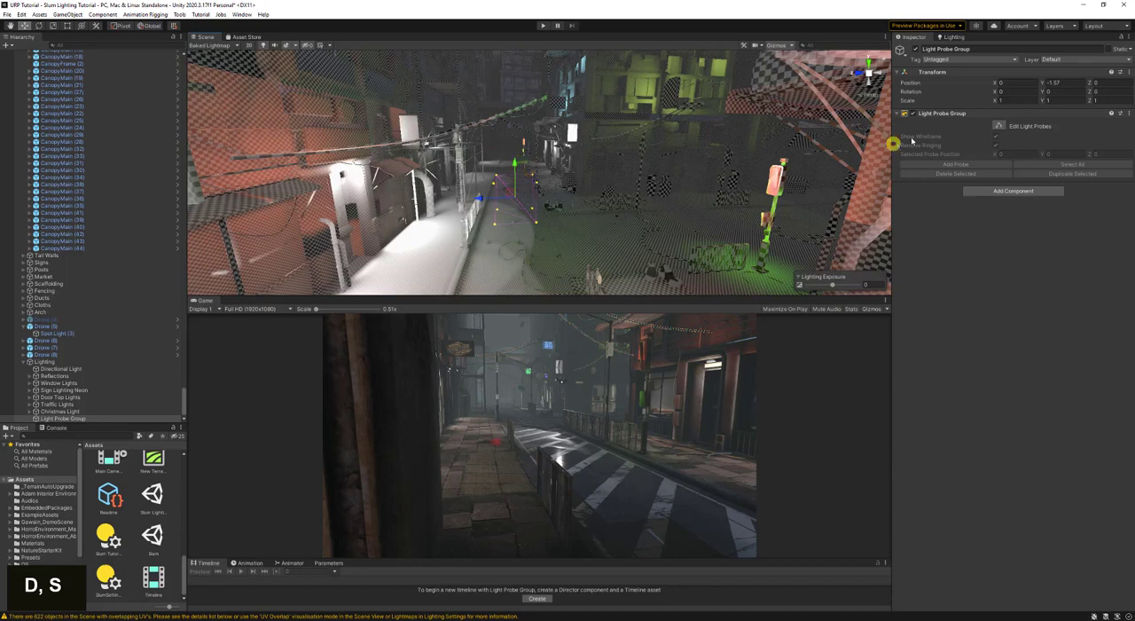
- Edit the light probes, duplicate the four probes at one end of the group and move the copies along Z to about -6.29
left_click(999, 126)
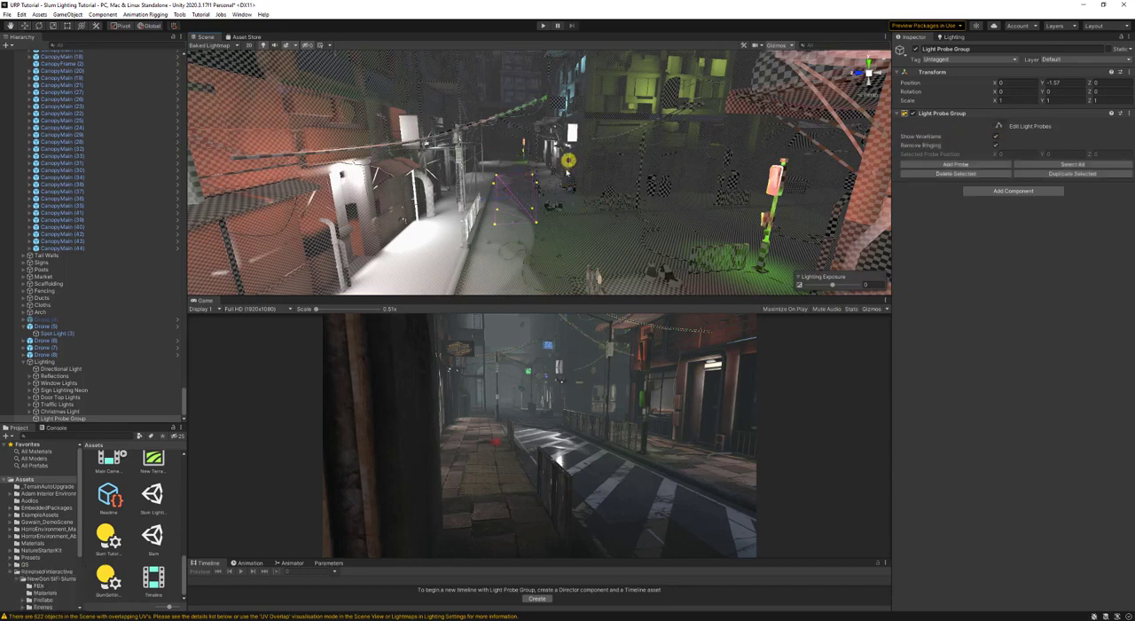
left_click_drag(569, 163, 524, 253)
key("ctrl+d")
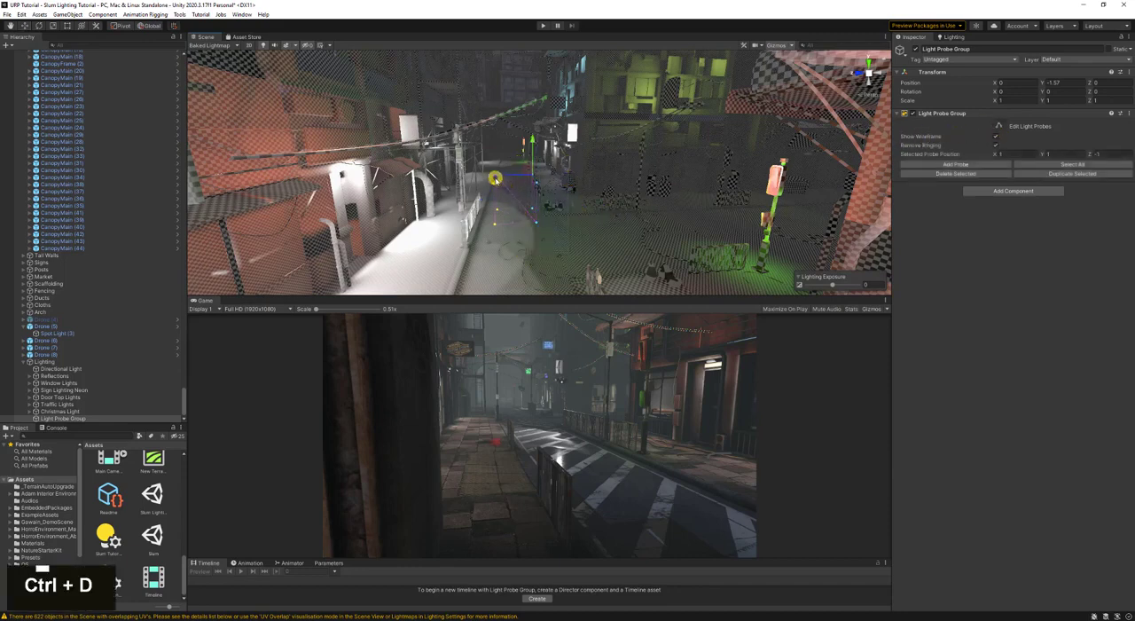
left_click_drag(495, 178, 575, 188)
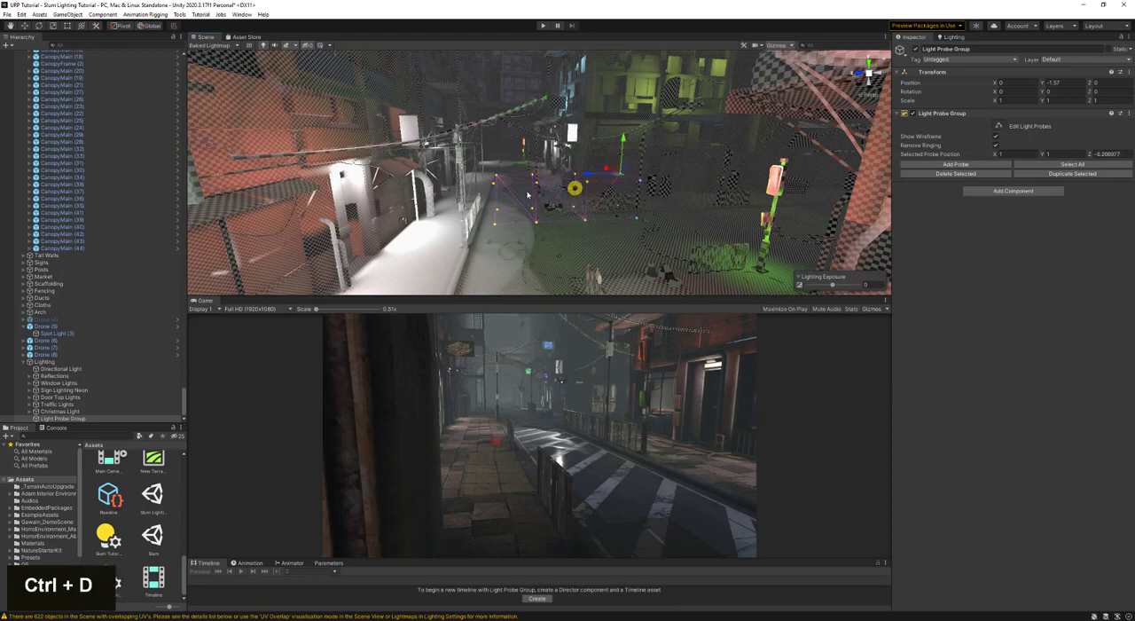
- Duplicate the light probes on the opposite side of the group and move the copies along Z to about 4.89
left_click_drag(504, 160, 388, 181)
left_click_drag(636, 164, 363, 264, "ctrl")
key("w")
right_click_drag(608, 215, 423, 194)
key("d")
- Duplicate the end row of light probes twice, moving the copies step by step along X to about -6.38
left_click_drag(570, 134, 441, 280)
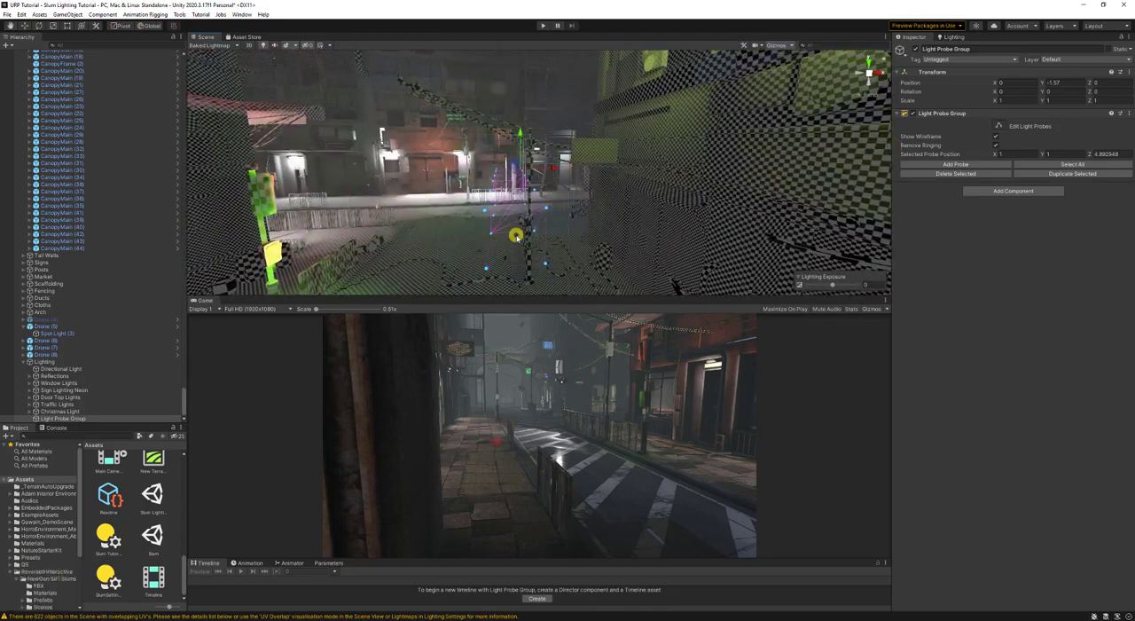
key("ctrl+d")
left_click_drag(550, 174, 502, 188)
right_click_drag(516, 227, 517, 231)
key("s")
key("ctrl+d")
left_click_drag(560, 174, 505, 179)
key("w")
right_click_drag(515, 188, 523, 260)
key("a")
left_click(404, 232)
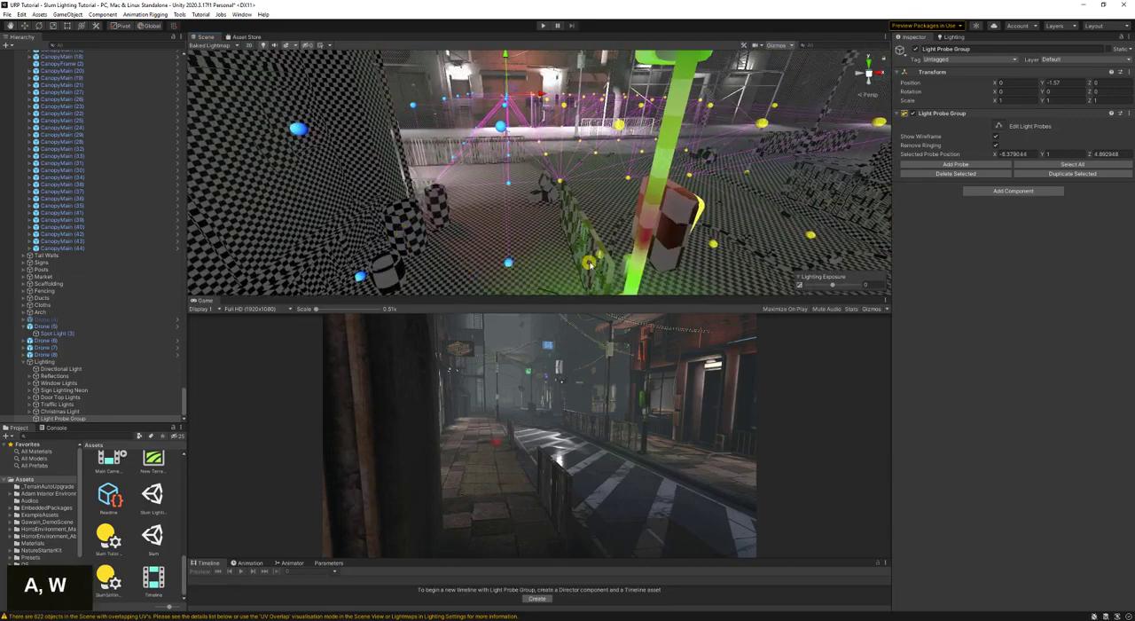
- Duplicate the row of light probes at the group's other end and move the copies along X to about 3.02
left_click_drag(600, 260, 487, 282)
key("s")
mouse_move(532, 203)
right_mouse_down()
mouse_move(540, 195)
mouse_move(538, 205)
right_mouse_up()
key("d")
left_click_drag(539, 209, 457, 200)
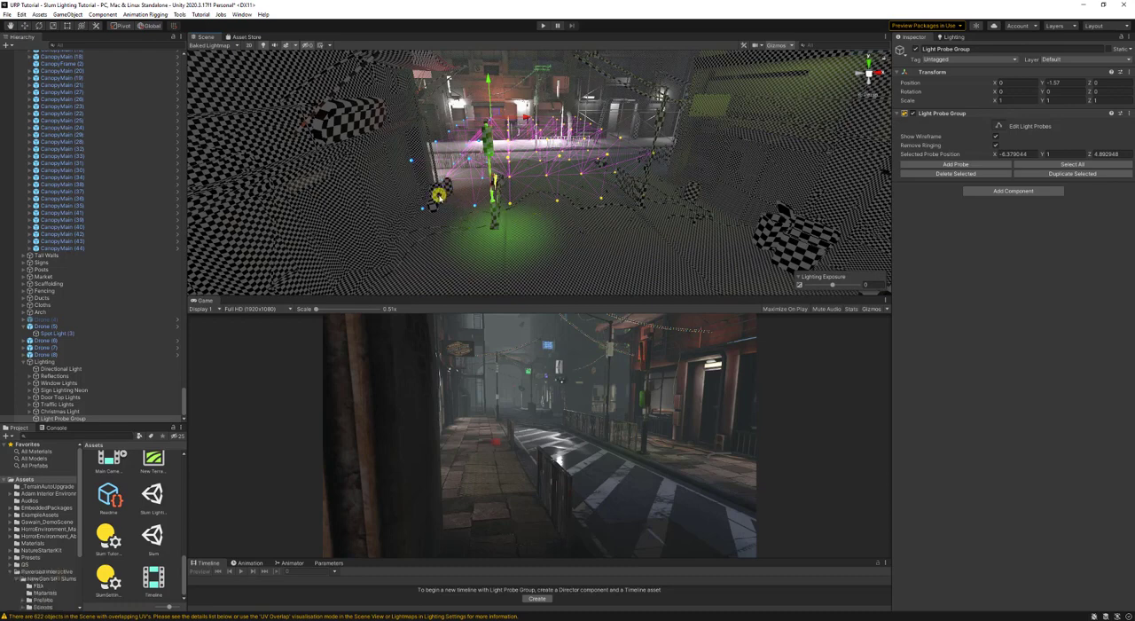
left_click_drag(585, 214, 403, 252)
key("d")
right_click_drag(530, 215, 570, 123)
left_click_drag(571, 87, 511, 227)
left_click_drag(555, 111, 582, 108, "ctrl")
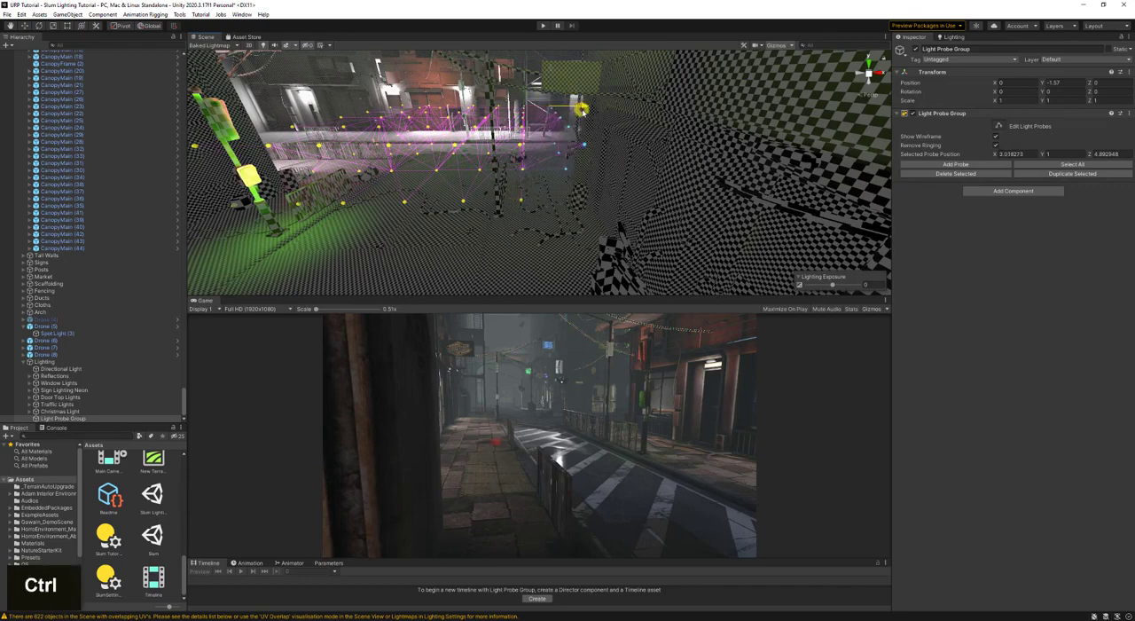
- Select all light probes, duplicate the whole block and move the copy farther down the street to about X -19.71
key("s")
key("s")
right_click_drag(608, 186, 613, 175)
left_click_drag(637, 108, 422, 211)
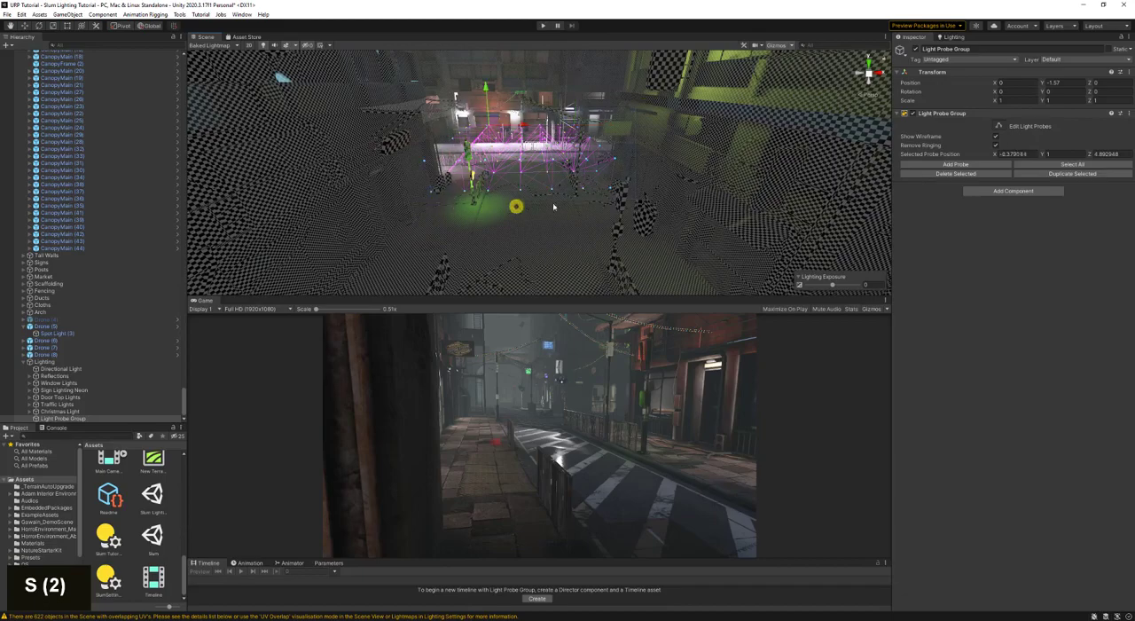
key("d")
right_click_drag(517, 205, 482, 206)
key("d")
key("a")
key("s")
key("a")
key("a")
right_click_drag(547, 195, 652, 135)
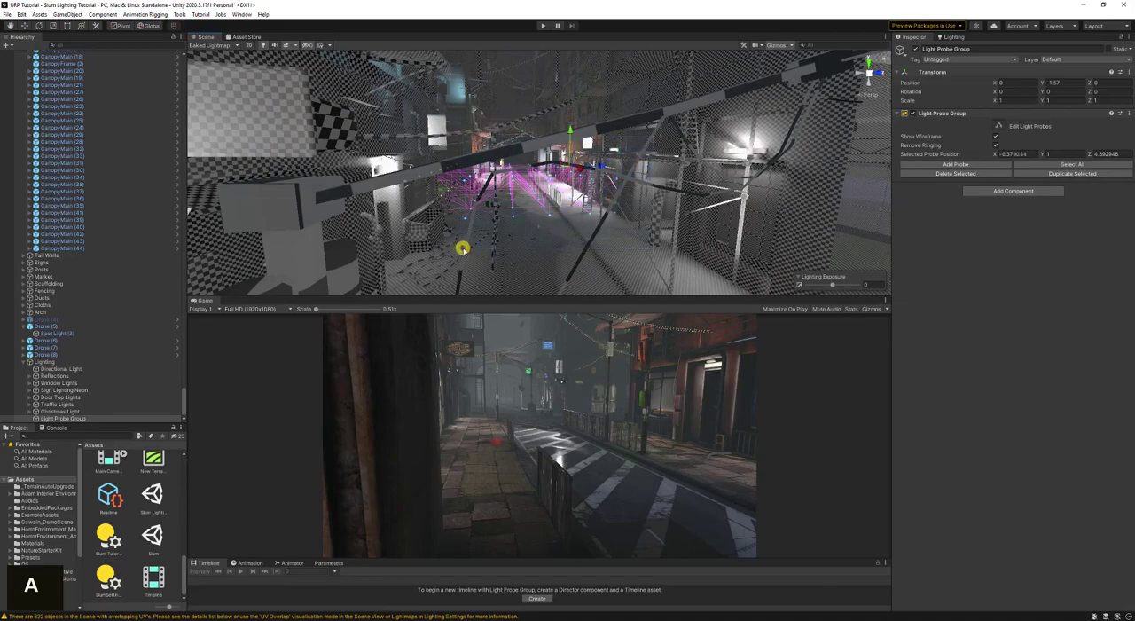
key("w")
right_click_drag(462, 249, 486, 183)
key("w")
key("a")
key("s")
key("d")
key("ctrl+d")
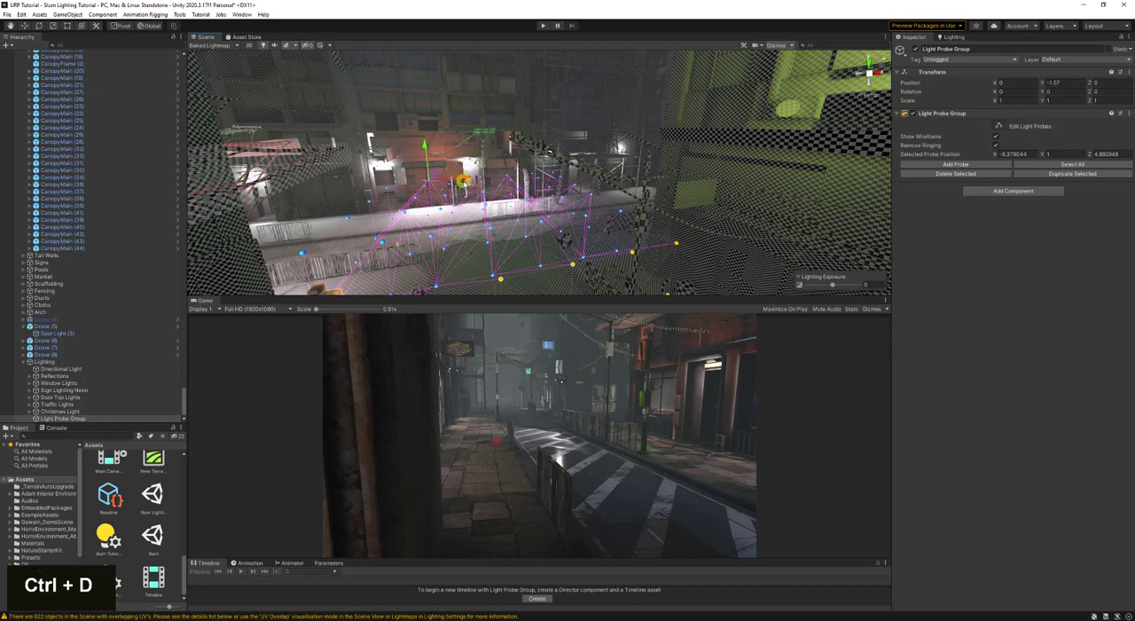
left_click_drag(517, 181, 203, 286)
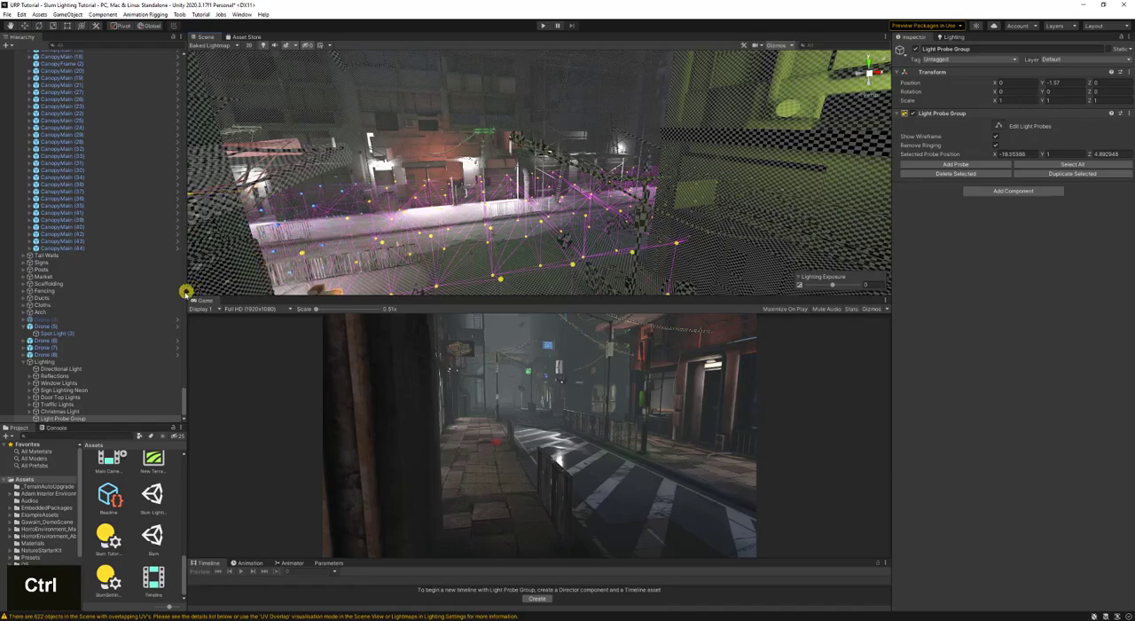
- Select the full street-length set of light probes, duplicate it and raise the copies to about Y 4.07
key("d")
right_click_drag(477, 209, 560, 154)
key("s")
key("s")
key("d")
key("w")
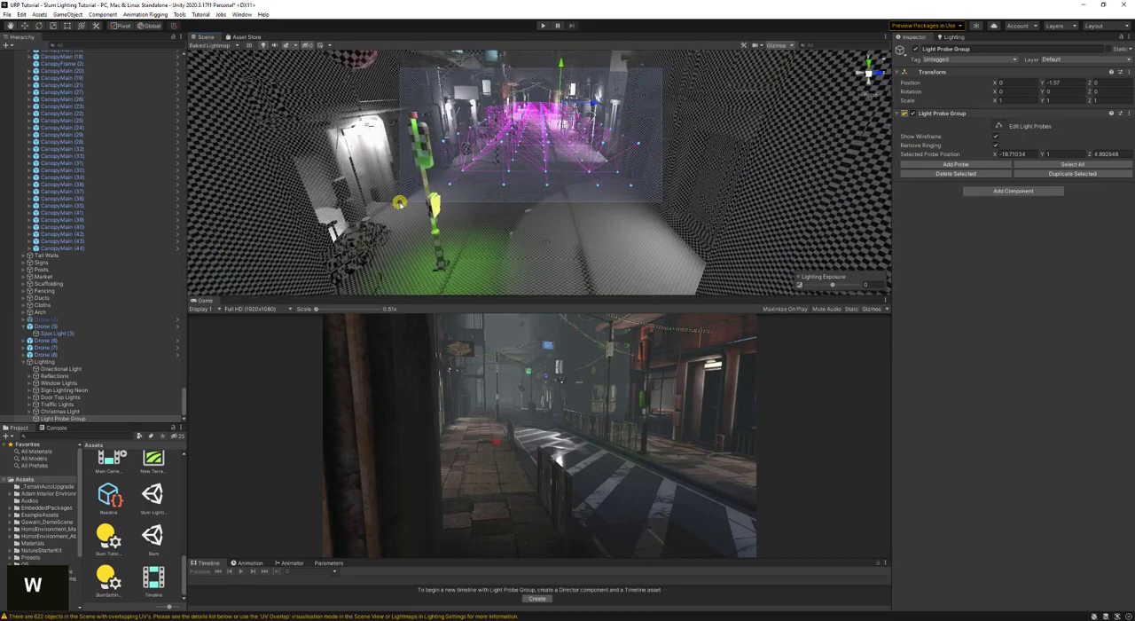
right_click_drag(661, 69, 577, 139)
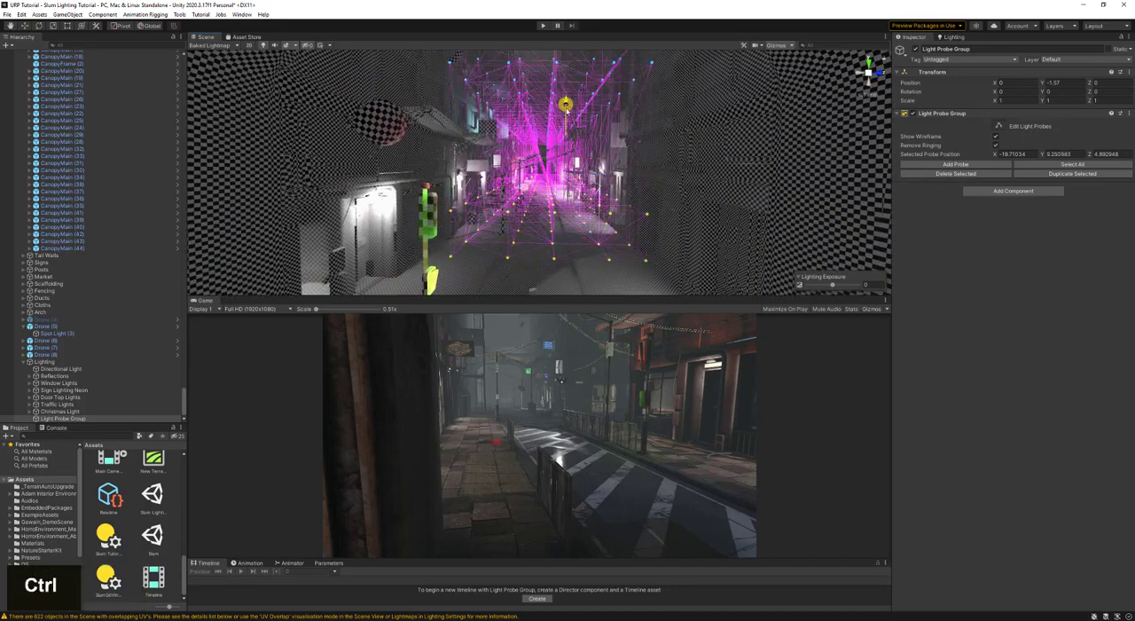
left_click_drag(565, 103, 565, 130, "ctrl")
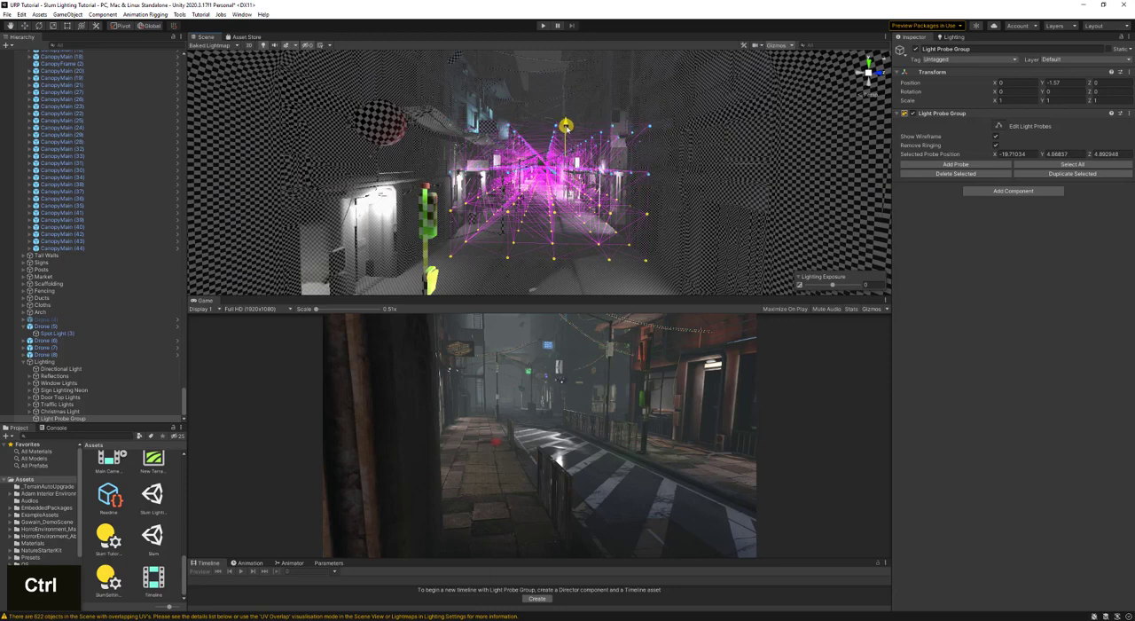
- Duplicate the raised light probes once more, lift the copies to about Y 6.87 and save the scene
key("ctrl+d")
left_click_drag(580, 166, 575, 128)
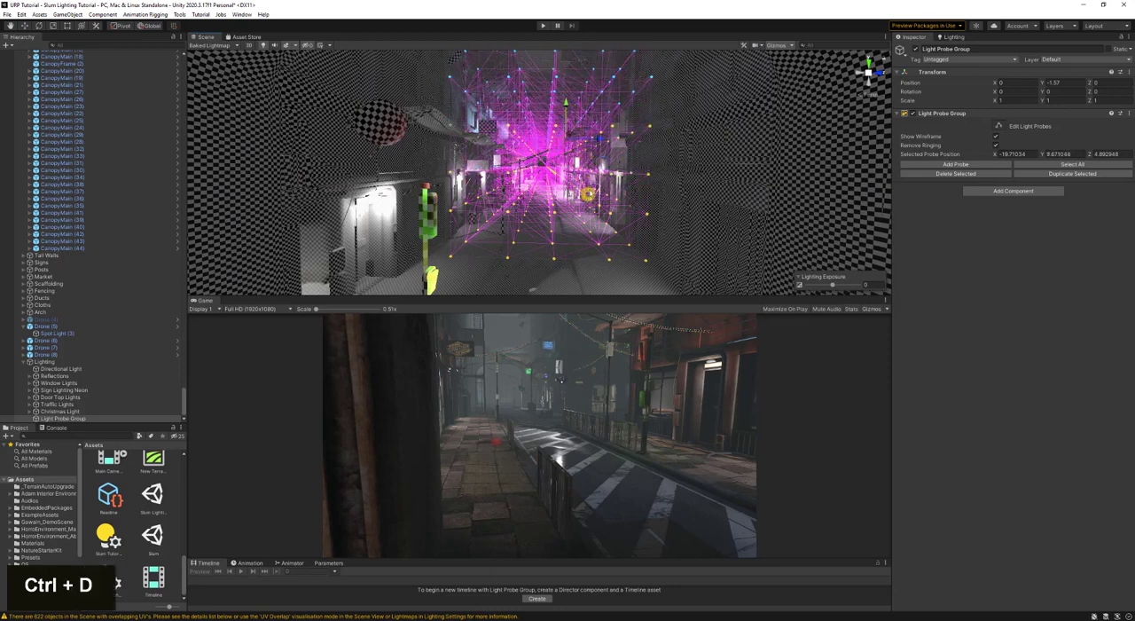
right_click_drag(588, 193, 151, 183)
key("w")
key("ctrl+s")
key("w")
key("s")
key("a")
key("ctrl+s")
- Delete the outermost lengthwise column of light probes that lies outside the archway wall at the street's end
key("s")
right_click_drag(542, 185, 501, 209)
key("d")
key("a")
key("w")
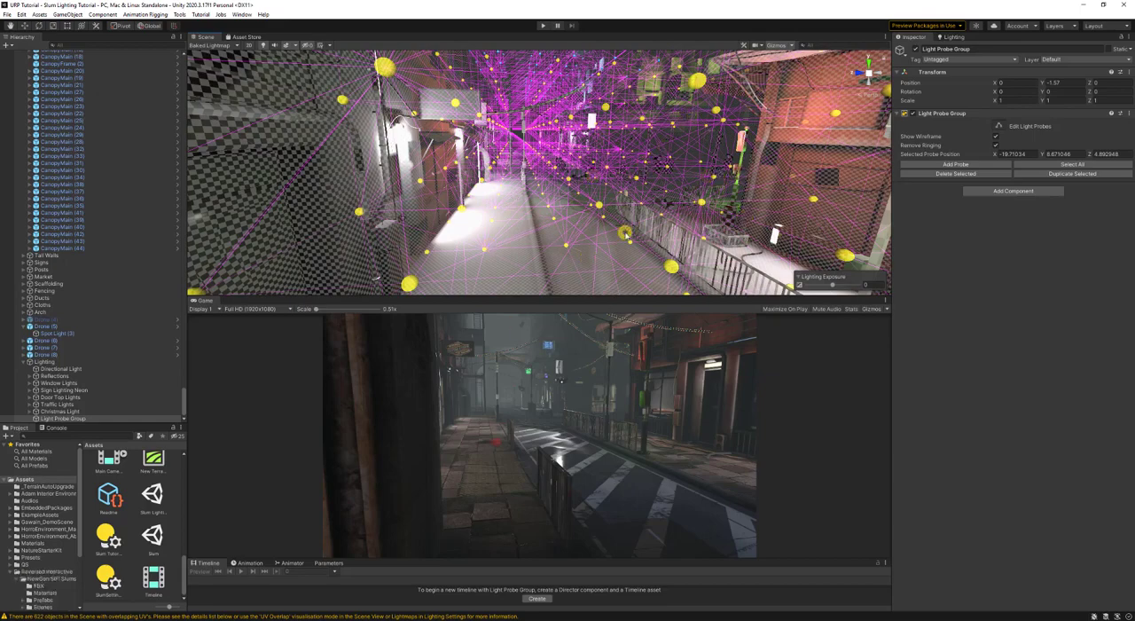
key("s")
right_click_drag(655, 166, 626, 175)
key("d")
key("s")
key("a")
key("s")
right_click_drag(632, 170, 577, 177)
left_click_drag(522, 217, 537, 255)
key("Delete")
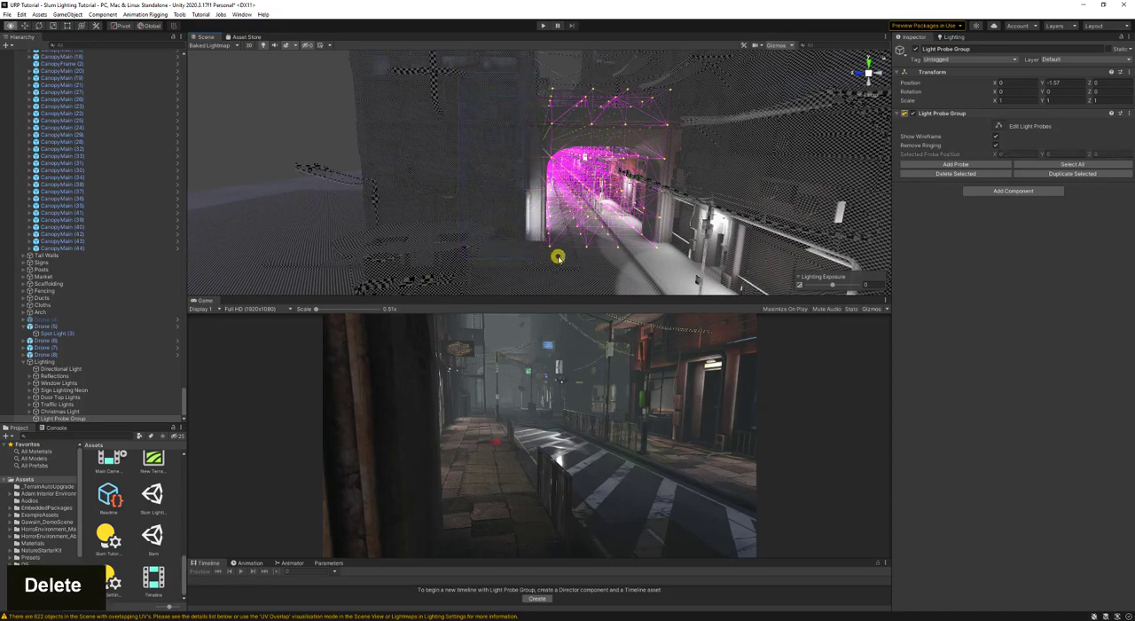
- Delete the lengthwise column of light probes at Z -1 running through the middle of the archway
key("d")
key("d")
key("d")
right_click_drag(558, 258, 552, 256)
key("a")
key("d")
key("d")
key("d")
left_click_drag(563, 79, 538, 246)
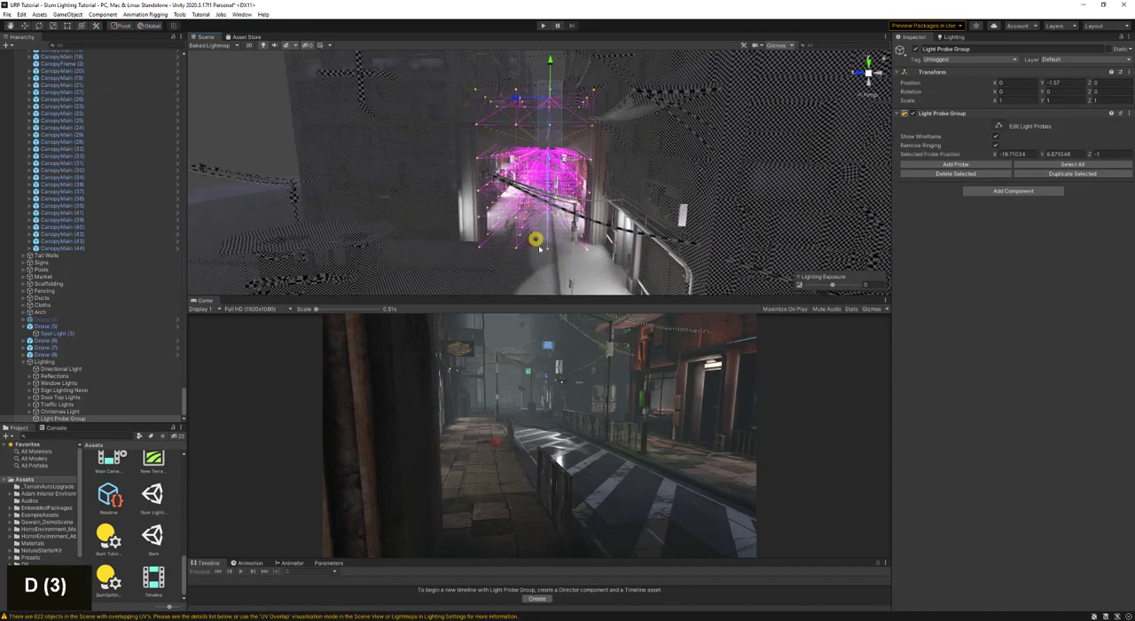
key("Delete")
key("a")
key("a")
right_click_drag(556, 240, 560, 101)
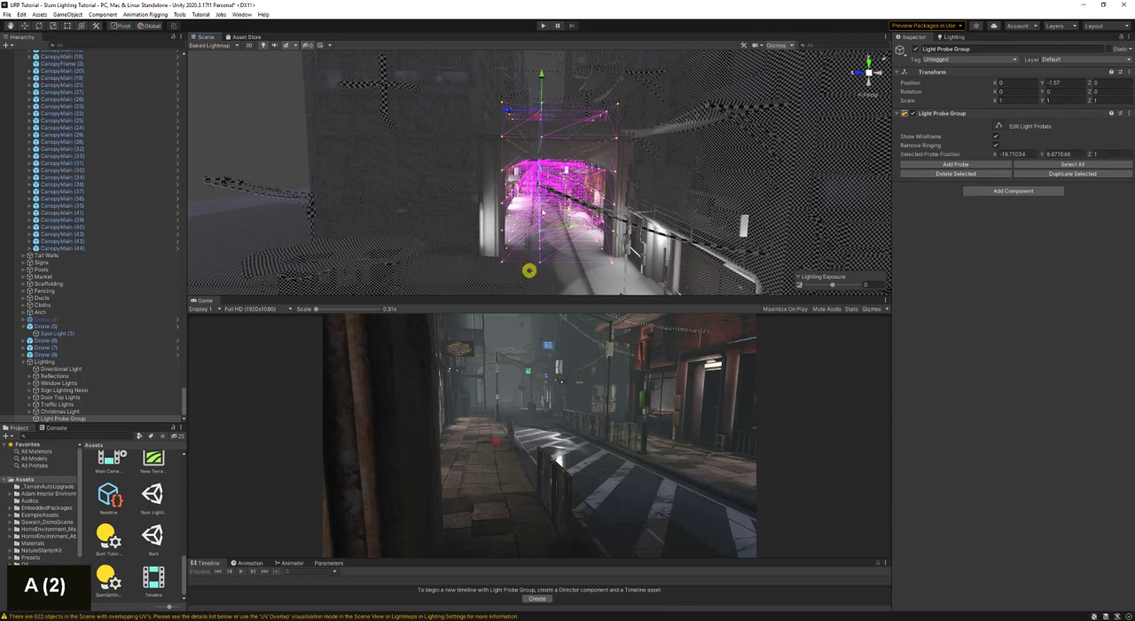
left_click(537, 149)
key("w")
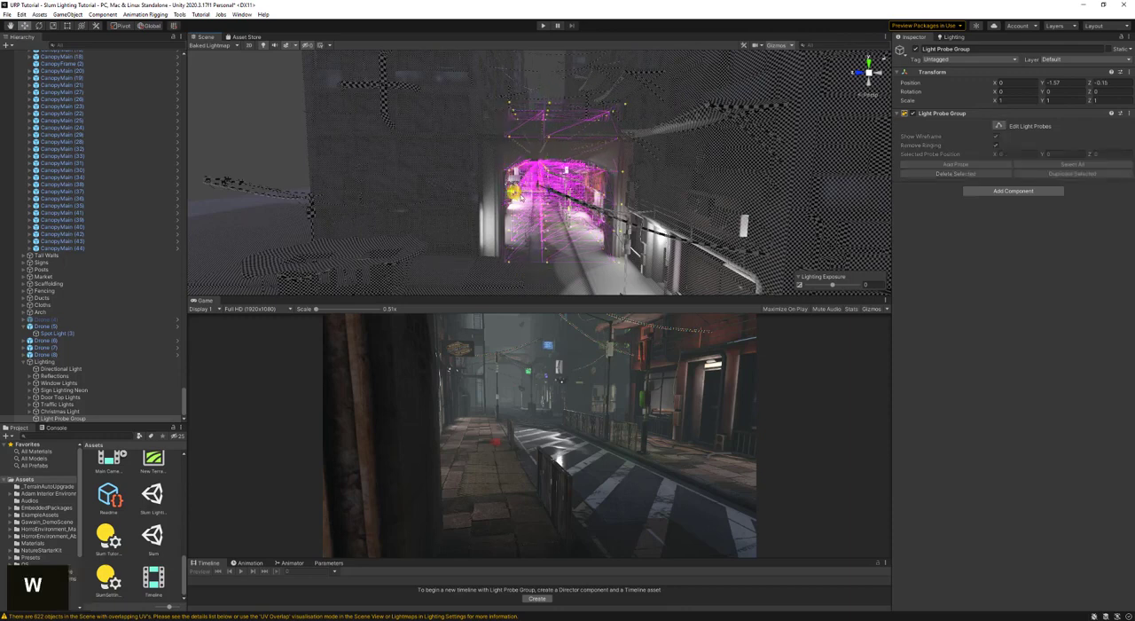
key("ctrl+z")
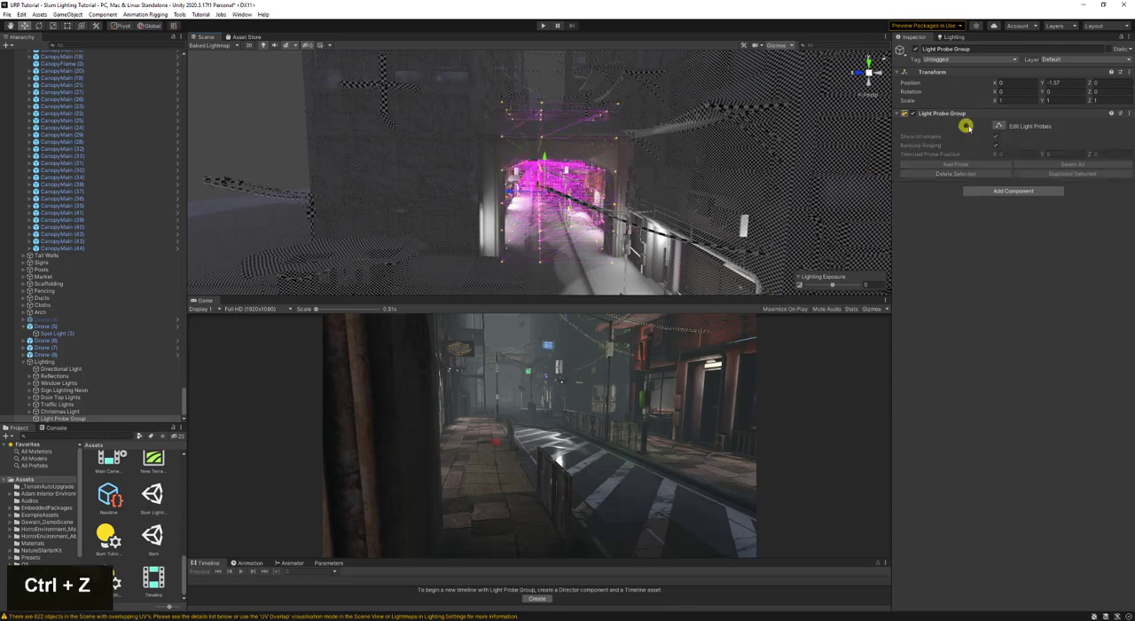
- Resume editing the light probes, shift the middle lengthwise column along Z to about 0.36 and save the scene
left_click(996, 127)
right_click_drag(578, 121, 573, 108)
key("d")
key("a")
left_click(557, 181)
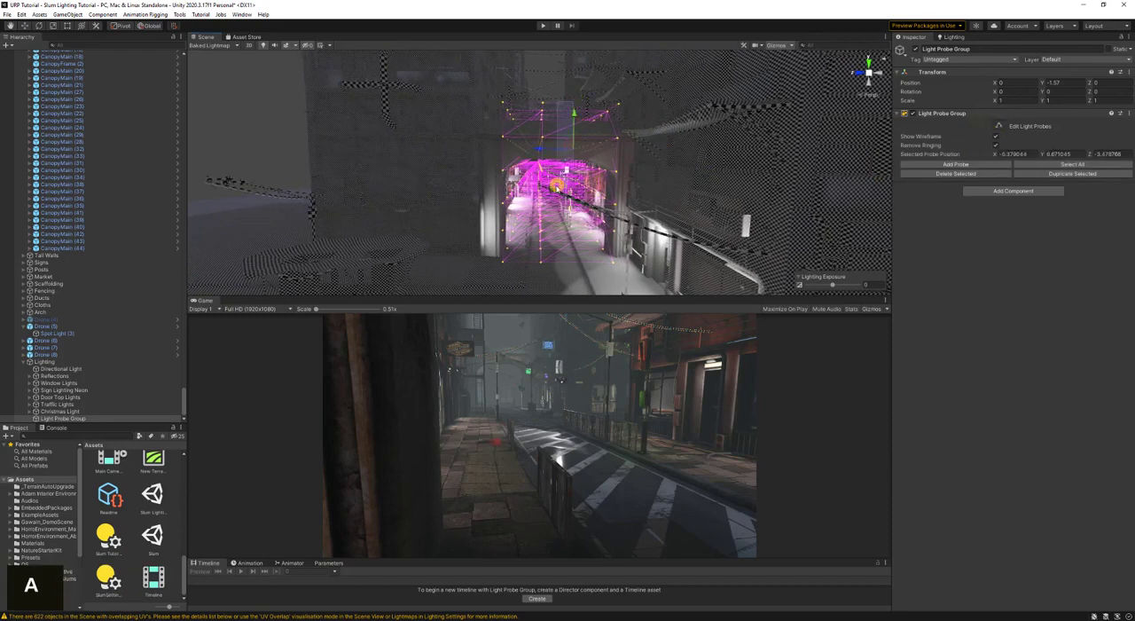
left_click_drag(551, 153, 536, 270)
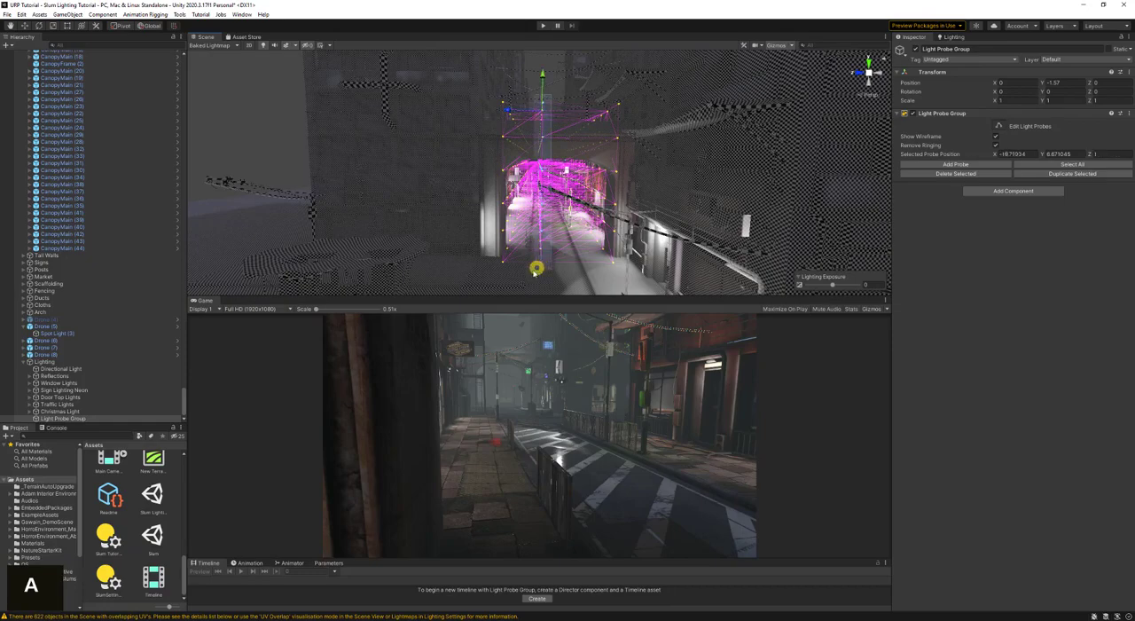
left_click_drag(511, 116, 514, 109)
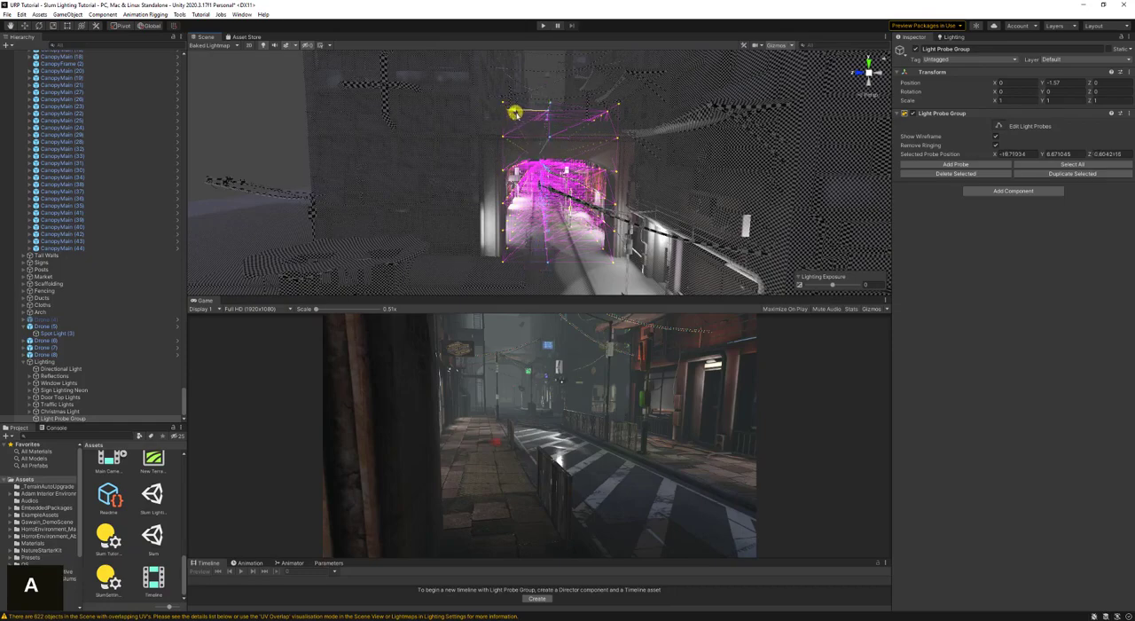
key("ctrl+s")
- Open the lighting settings and generate the scene's lighting with the new light probes
key("w")
right_click_drag(550, 200, 574, 165)
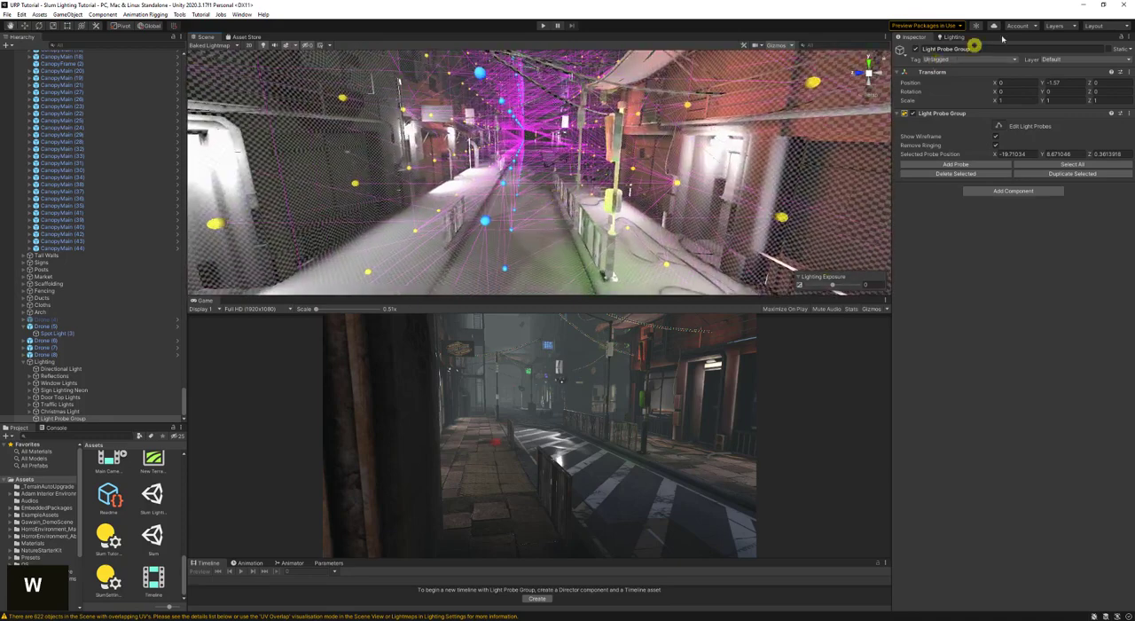
double_click(949, 39)
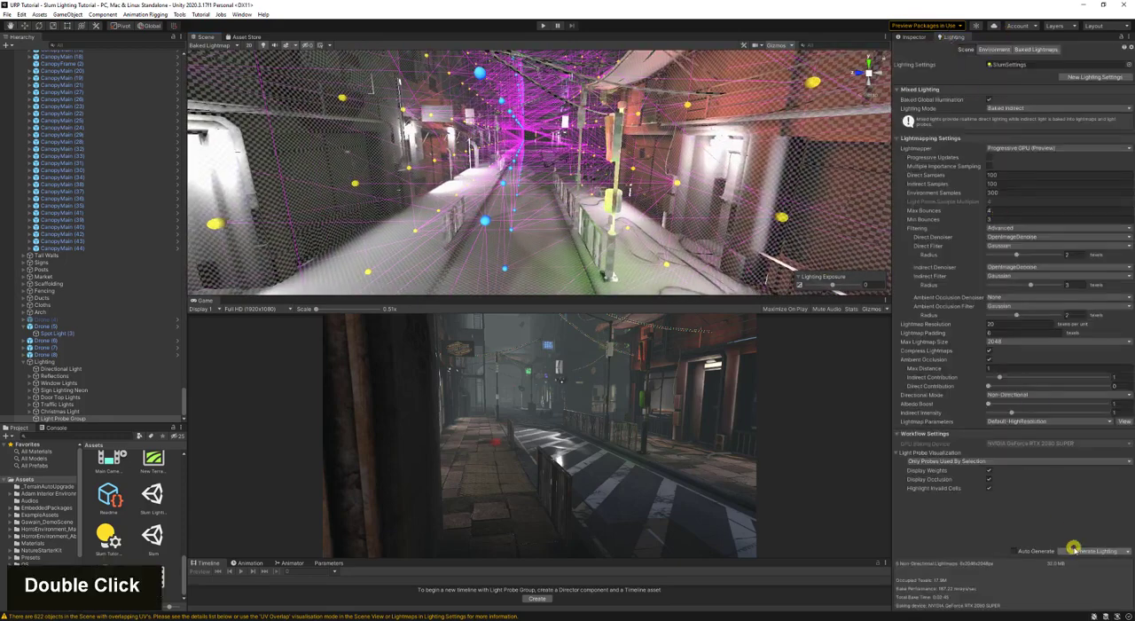
left_click(1075, 545)
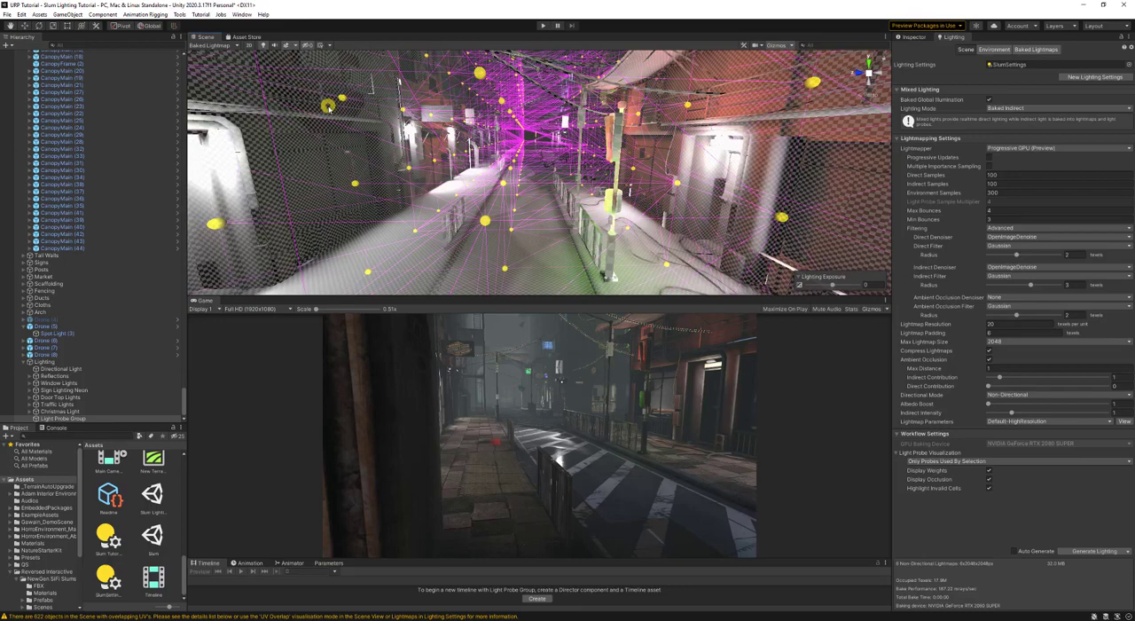
- Switch the scene view from Baked Lightmap to Shaded drawing mode
left_click(209, 46)
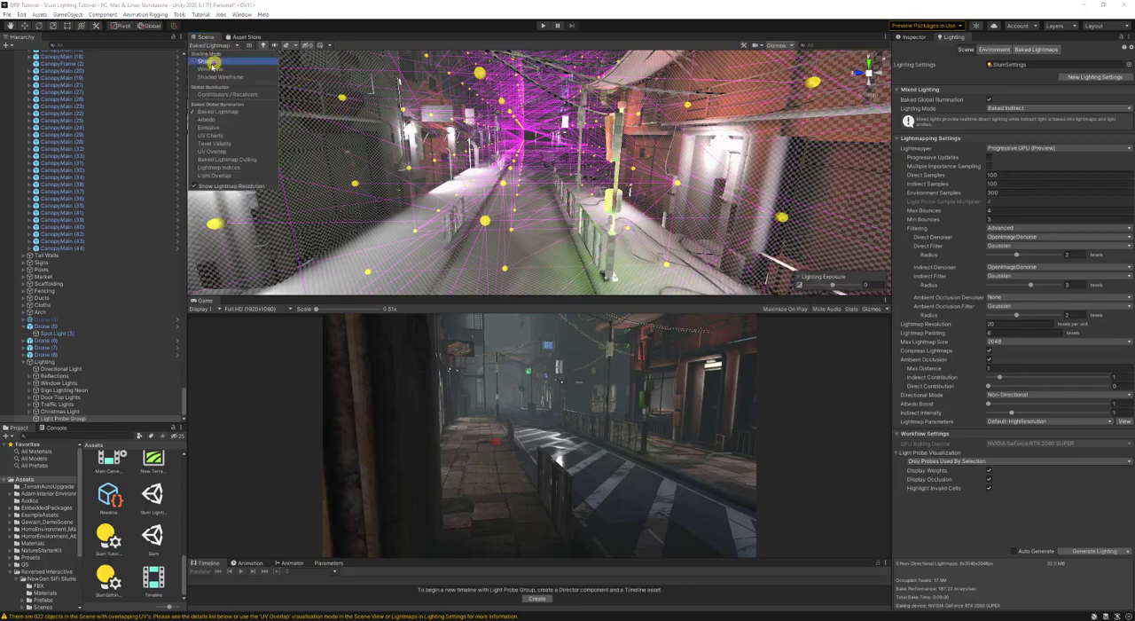
left_click(210, 61)
right_click_drag(510, 233, 518, 213)
key("w")
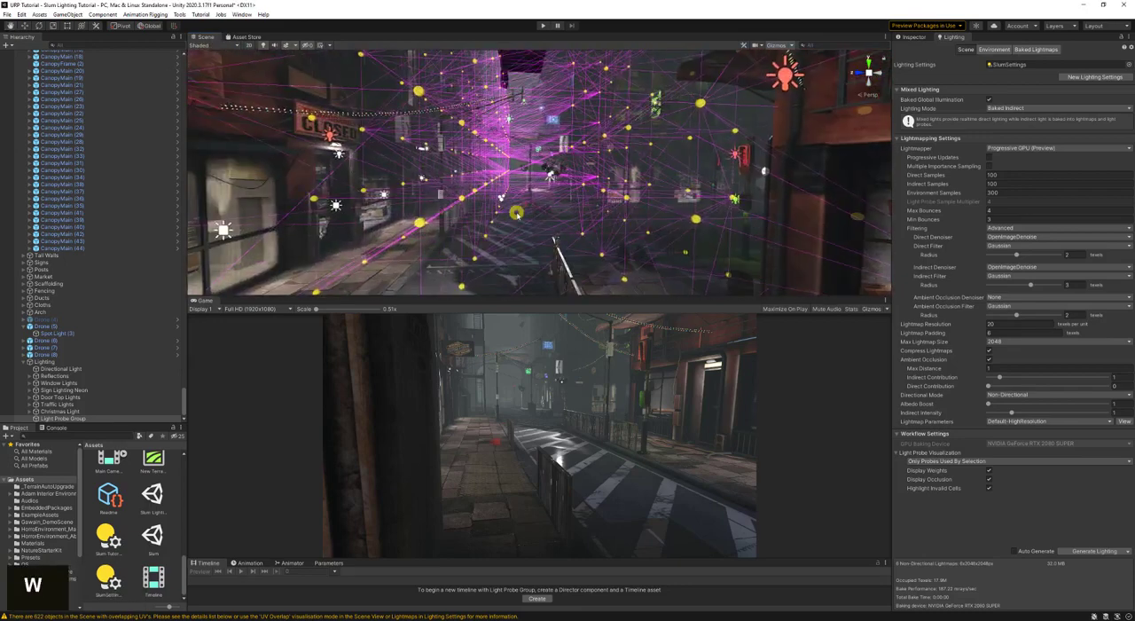
- Stop editing the light probes, select Drone (5) above the street and hide the scene gizmos
left_click(914, 37)
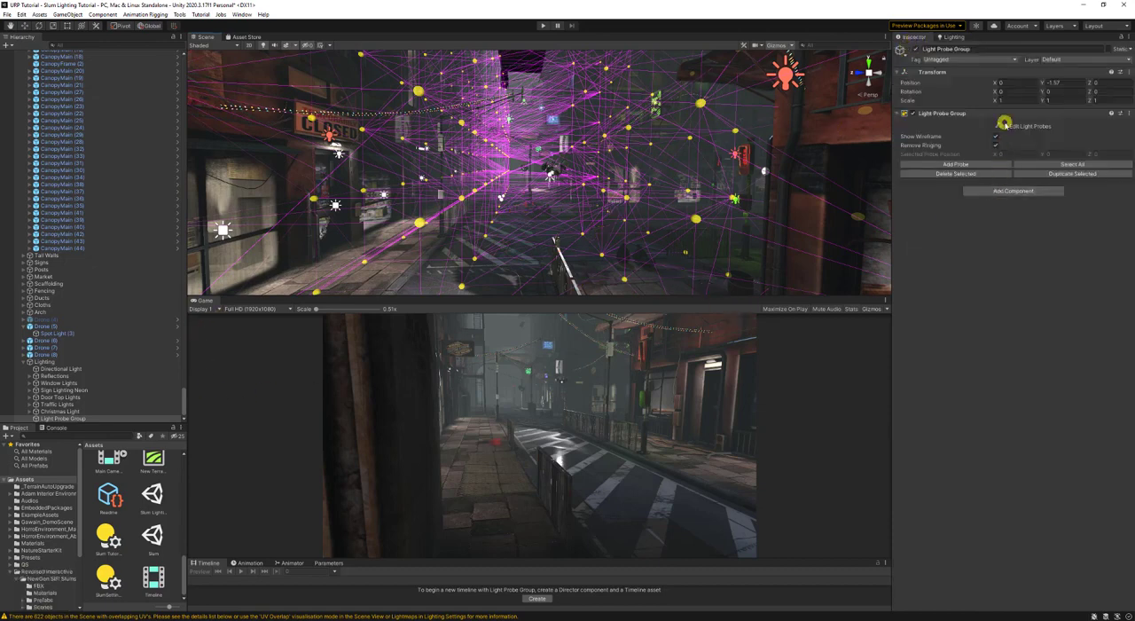
left_click(519, 228)
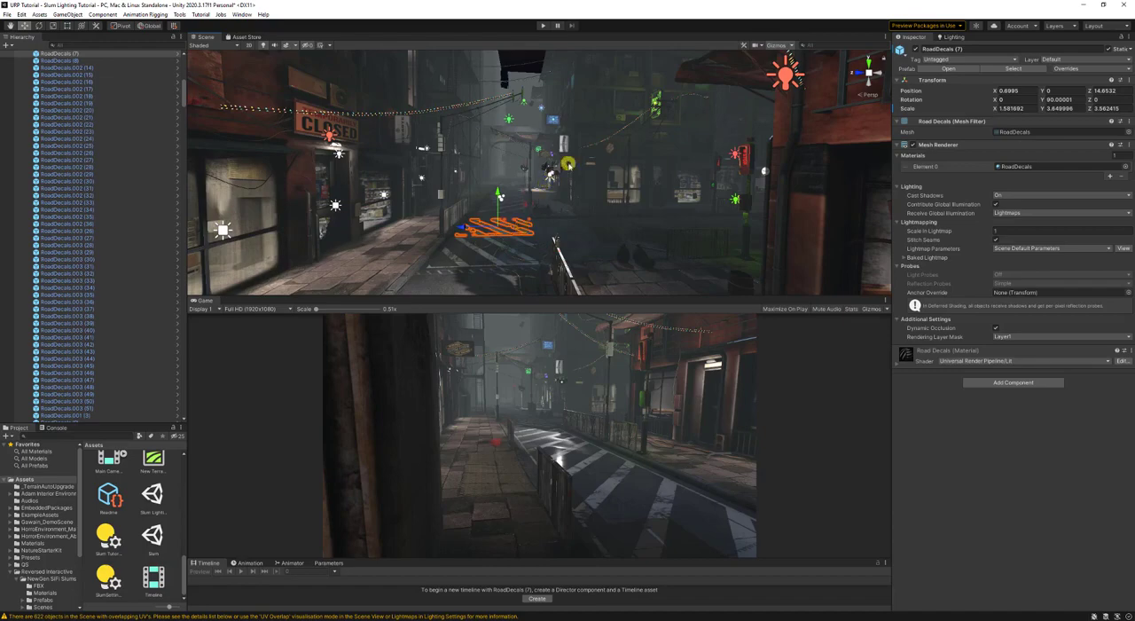
left_click(561, 165)
key("w")
mouse_move(561, 165)
right_mouse_down()
mouse_move(567, 153)
mouse_move(629, 167)
mouse_move(631, 206)
mouse_move(558, 172)
mouse_move(558, 182)
right_mouse_up()
left_click(623, 181)
key("s")
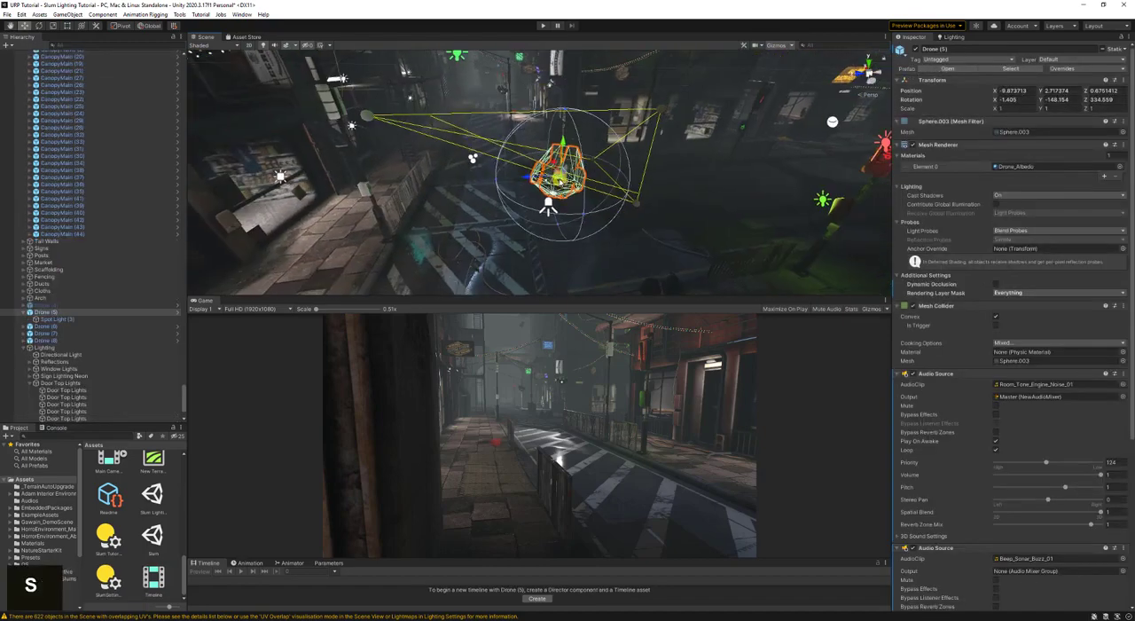
left_click(774, 45)
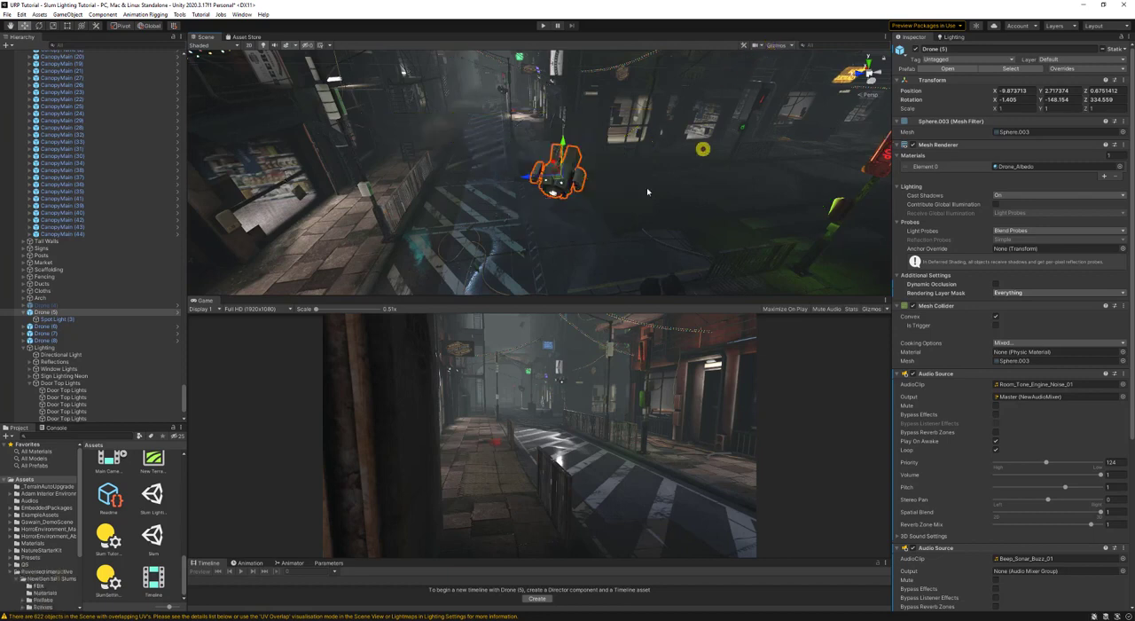
- Move Drone (5) to different spots along the street to test its light probe lighting, and undo the moves
left_click_drag(556, 177, 499, 259)
key("s")
right_click_drag(499, 259, 565, 216)
key("d")
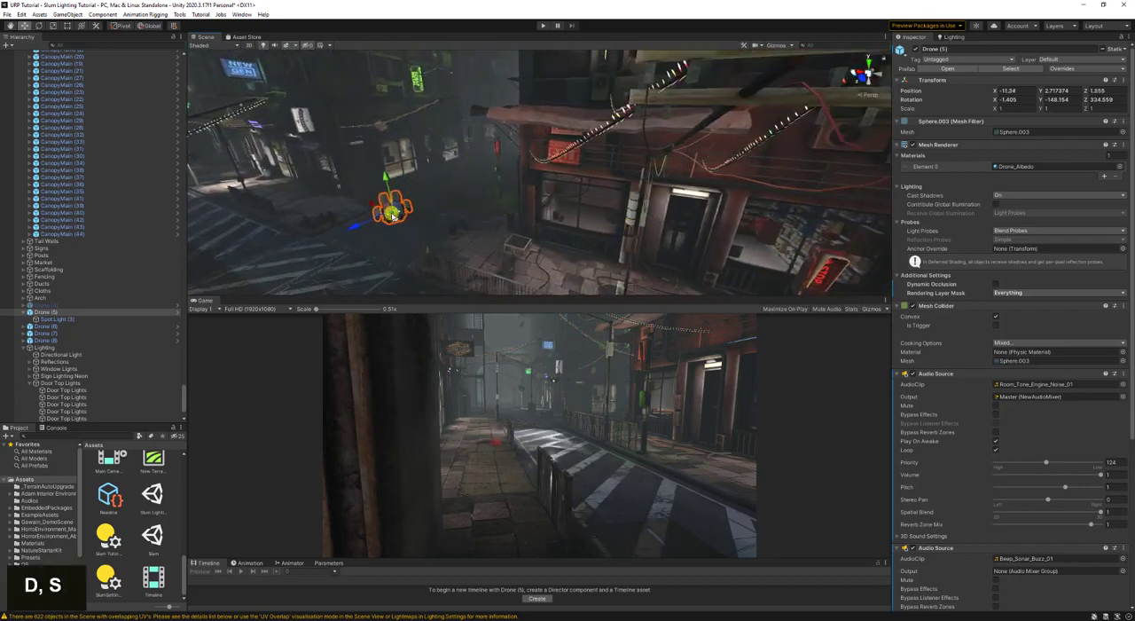
left_click_drag(392, 216, 687, 284)
key("d")
right_click_drag(686, 283, 603, 284)
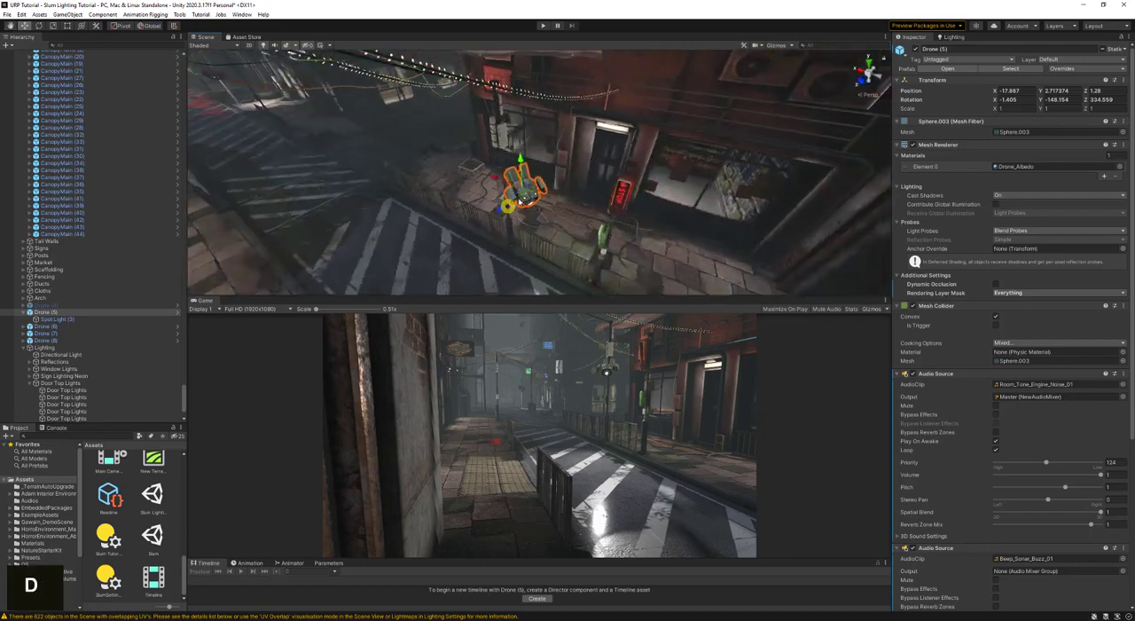
left_click_drag(524, 198, 388, 155)
key("ctrl+s")
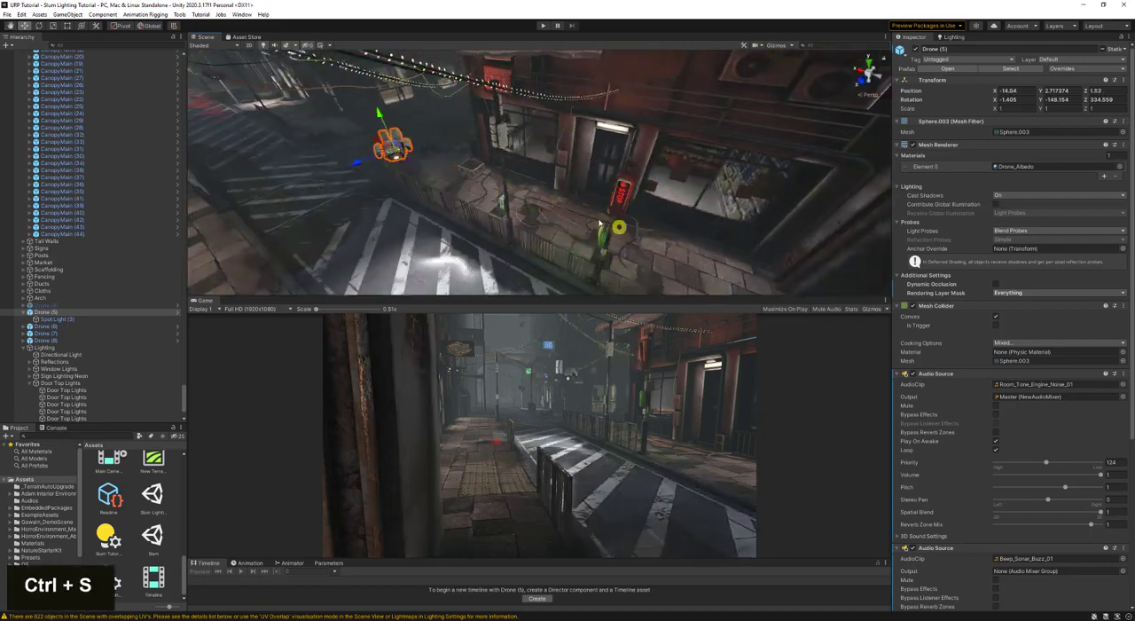
key("ctrl+z")
key("ctrl+z")
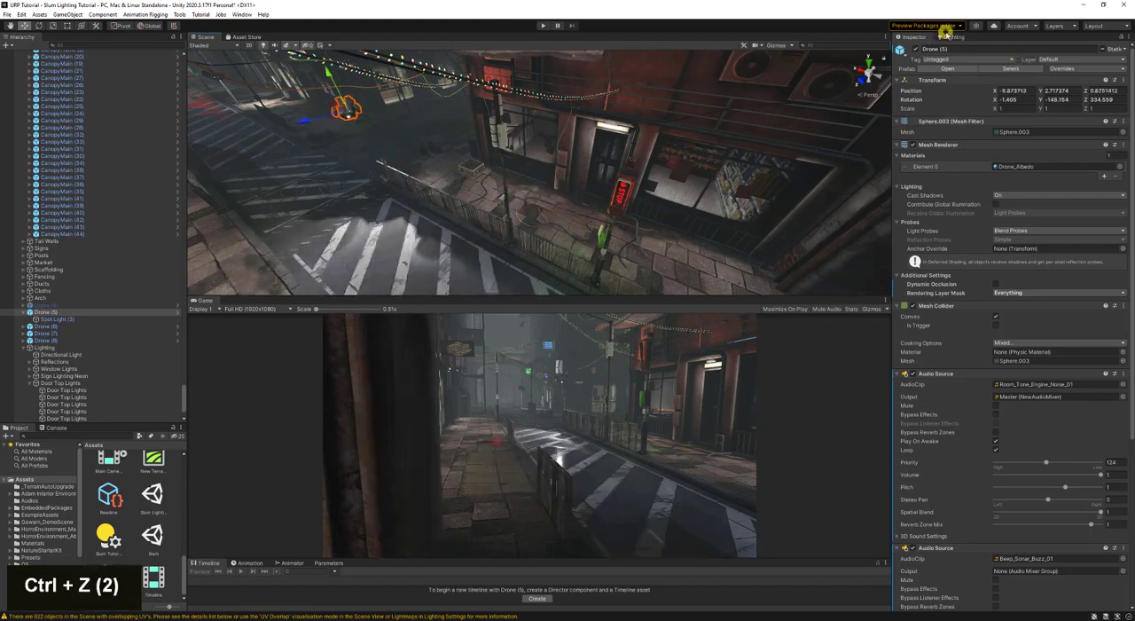
- Reopen the scene's lighting settings, open the Profiler for a brief look and close it again
double_click(951, 38)
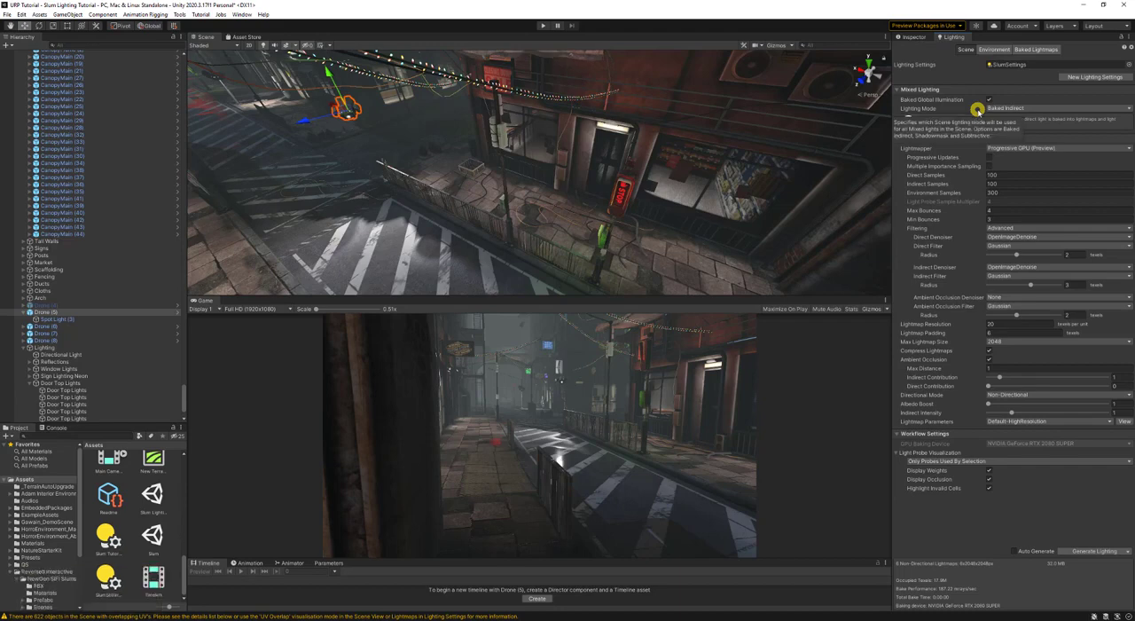
key("ctrl")
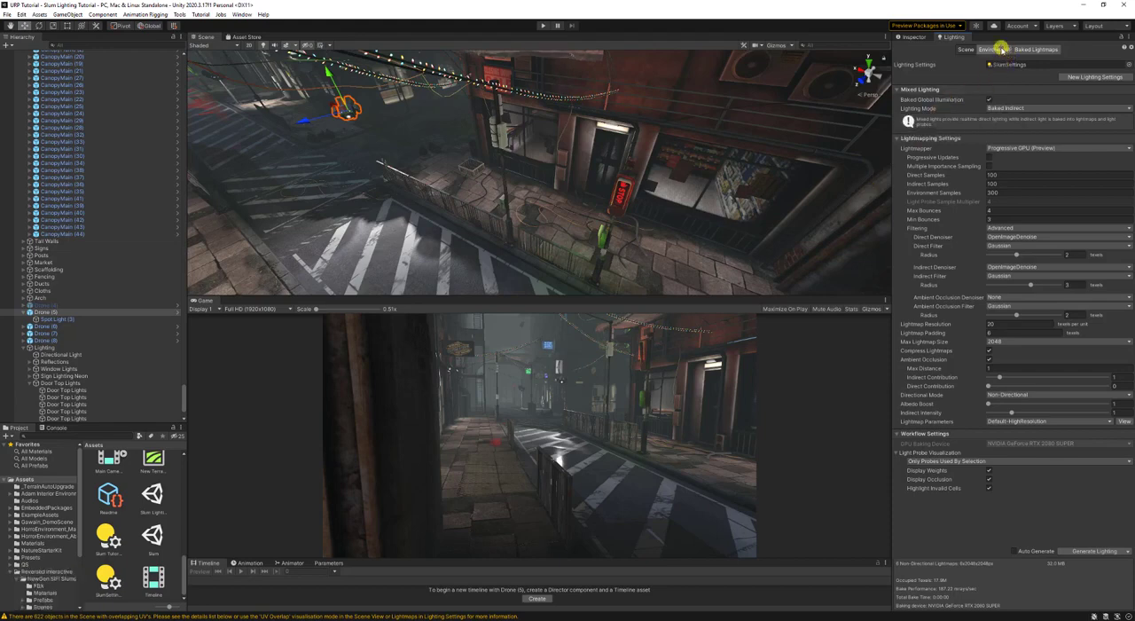
left_click(236, 14)
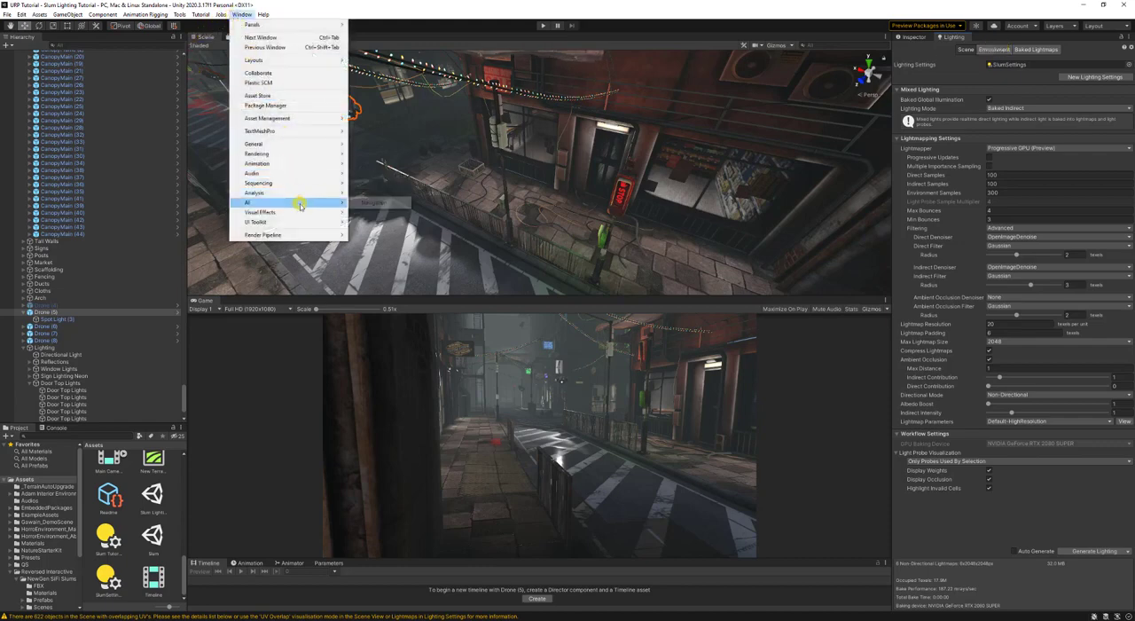
mouse_move(299, 194)
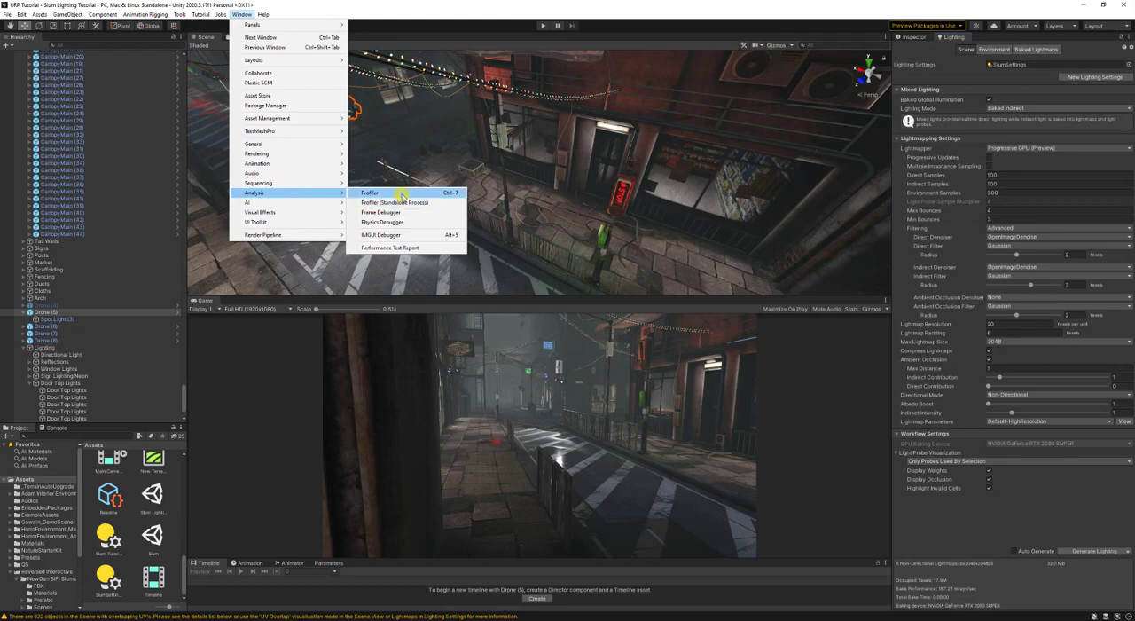
left_click(401, 193)
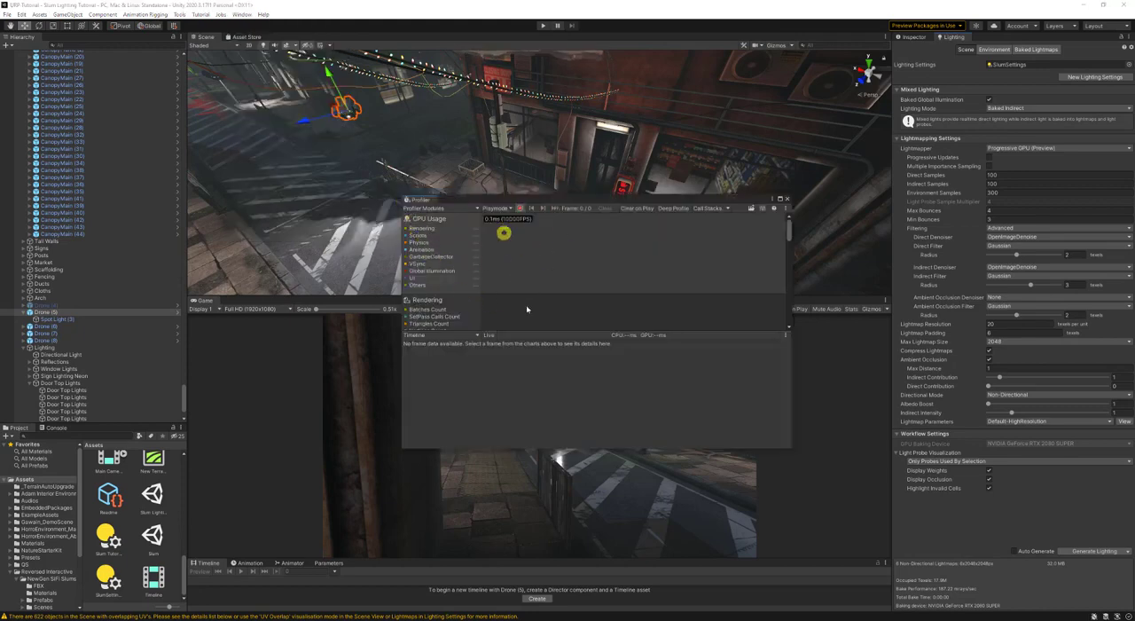
left_click(785, 199)
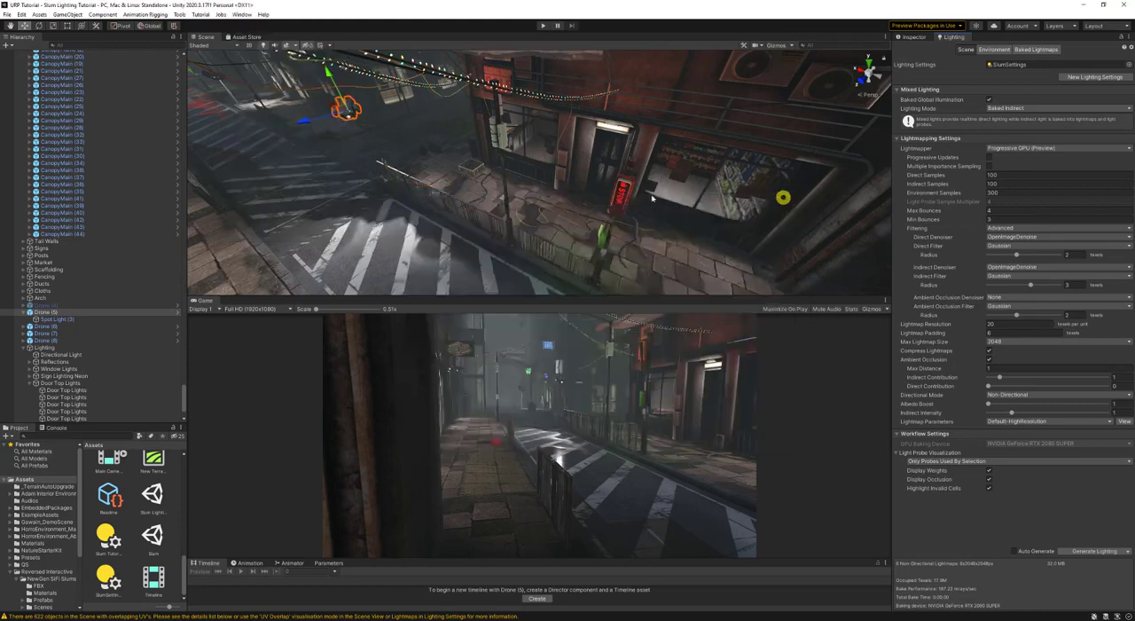
- Switch the scene view to Baked Lightmap drawing mode and show the properties of Scaffolding (1)
left_click(201, 44)
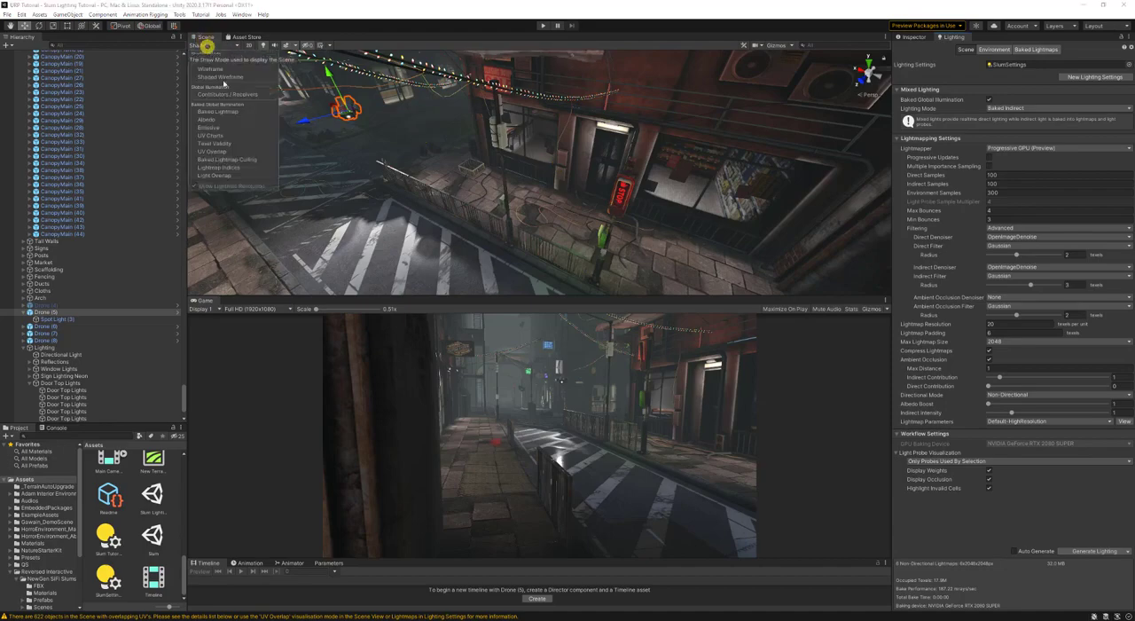
double_click(246, 106)
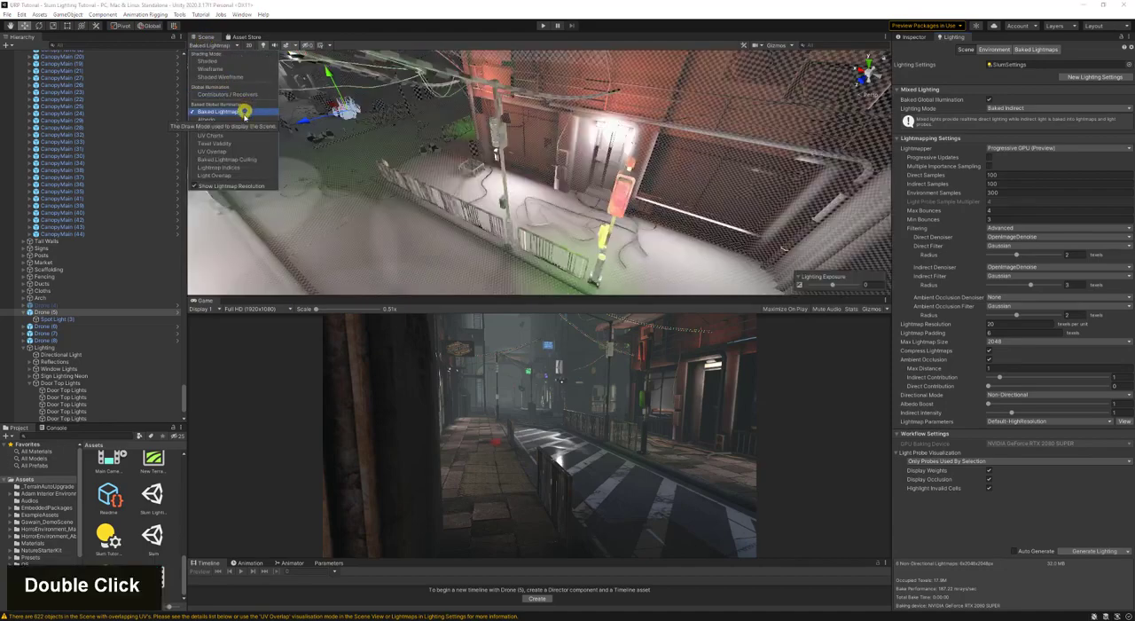
right_click(541, 156)
key("w")
right_click_drag(542, 156, 397, 77)
key("s")
key("w")
right_click_drag(639, 179, 608, 221)
key("w")
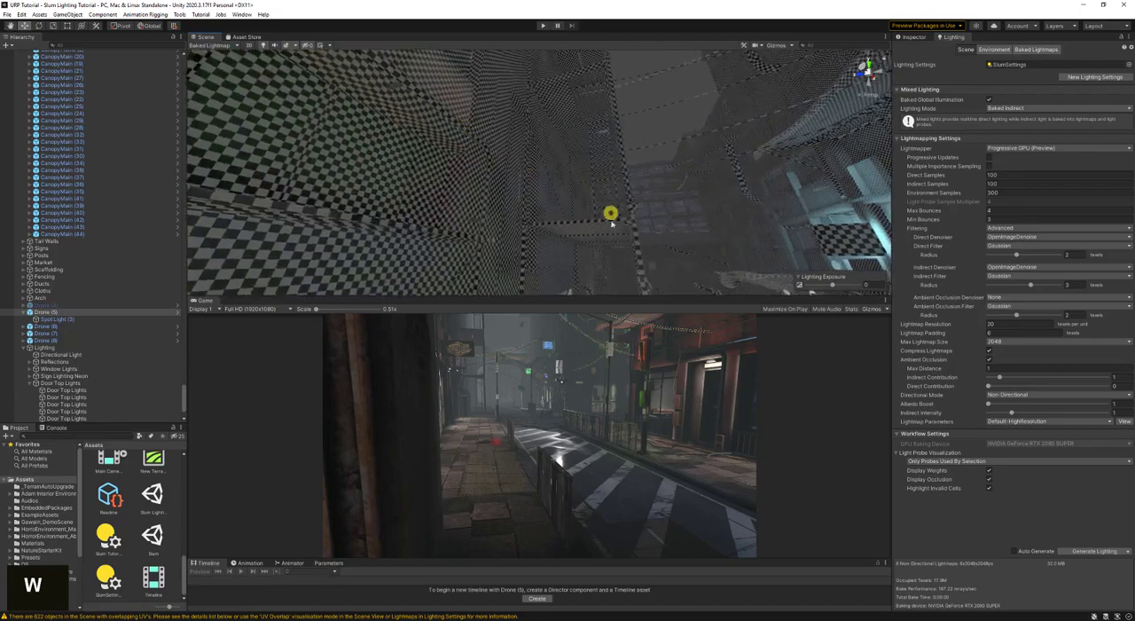
left_click(611, 227)
left_click(903, 36)
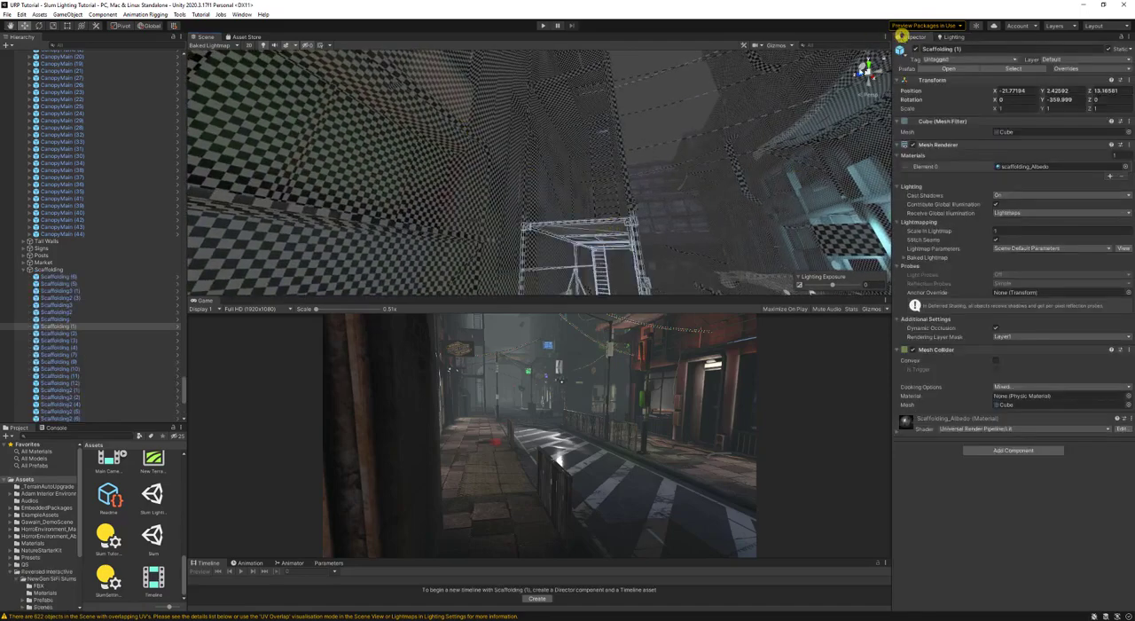
- Create a new lightmap parameters asset for Scaffolding (1) and undo it
key("w")
right_click_drag(636, 129, 976, 230)
key("d")
key("a")
left_click(1003, 247)
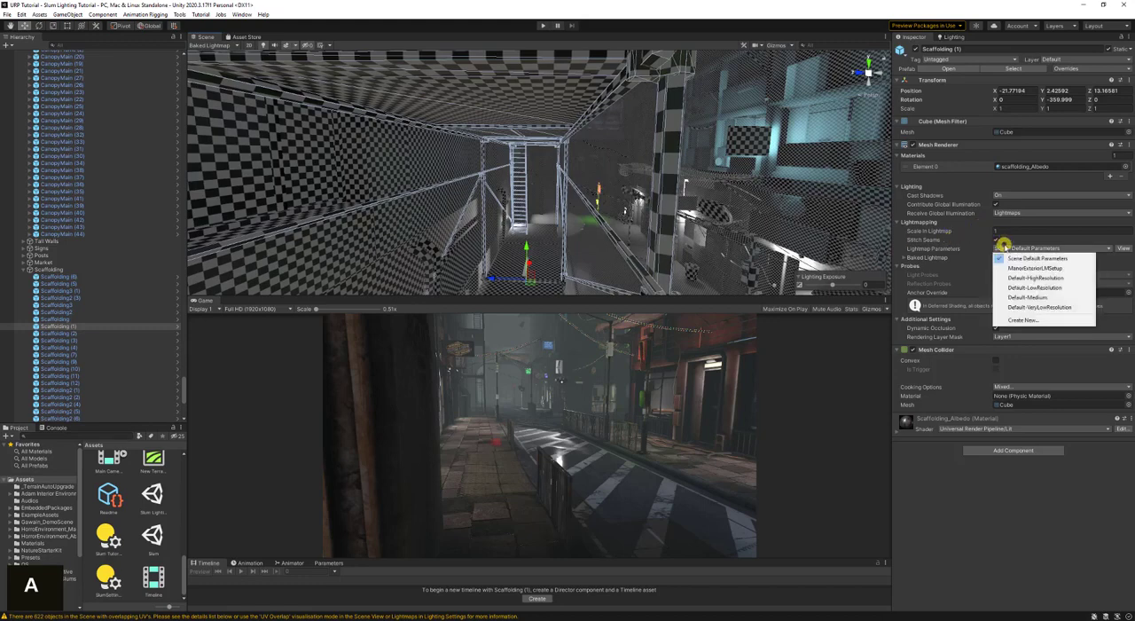
left_click(1025, 319)
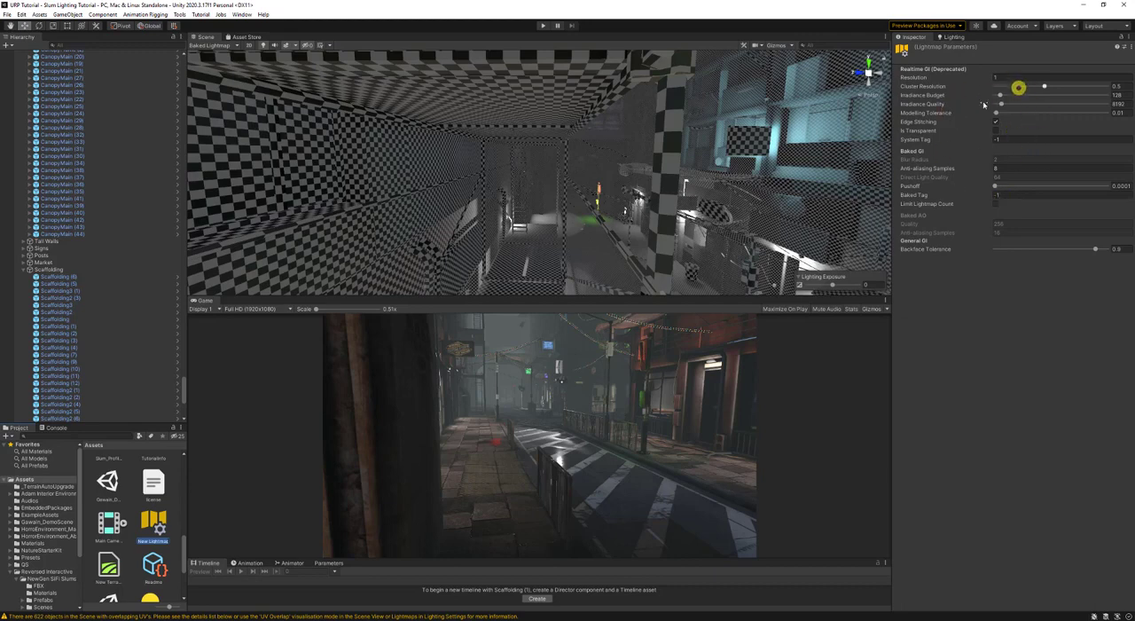
key("ctrl+z")
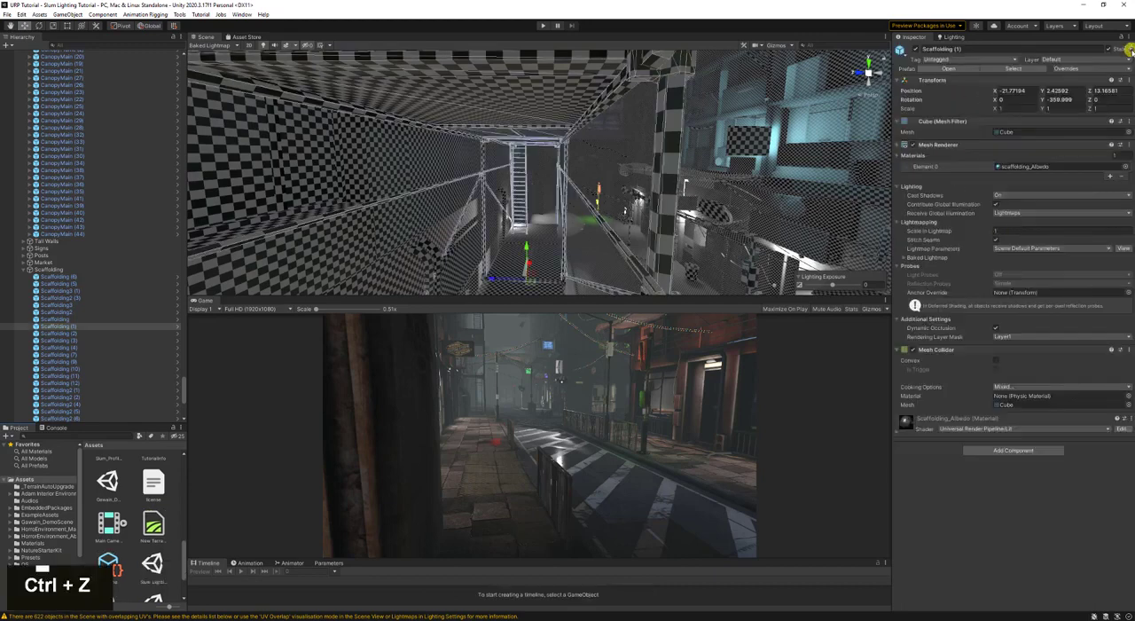
- Set the lightmap parameters of Scaffolding (1) and BuildTop1 (2) to Default-LowResolution, and save the scene
left_click(1048, 249)
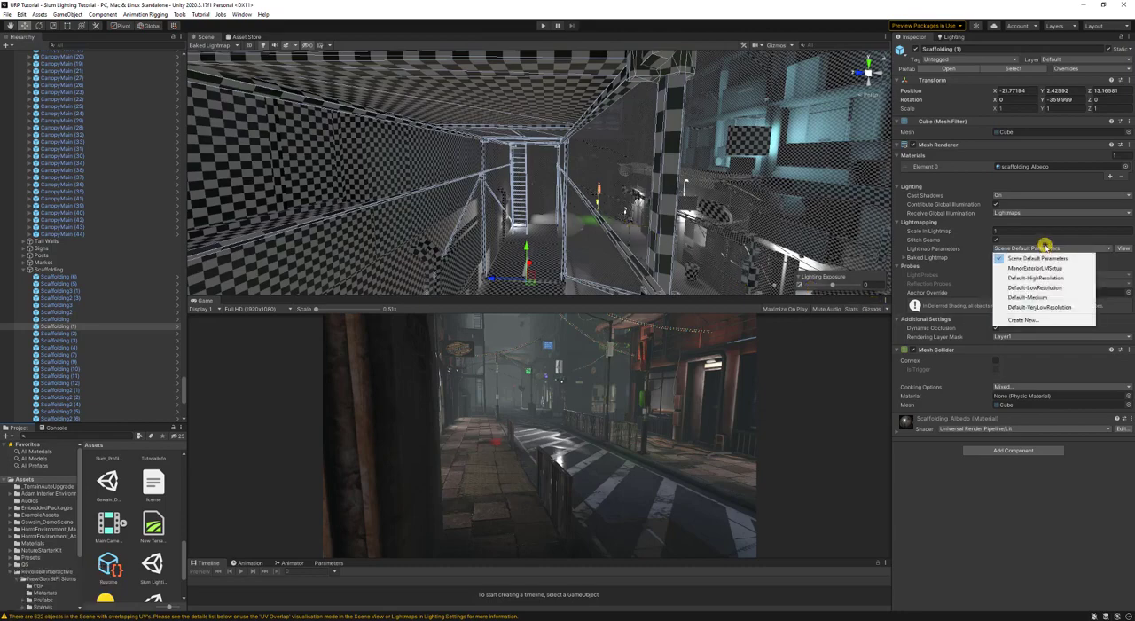
left_click(1035, 287)
key("d")
right_click_drag(642, 241, 667, 147)
key("a")
left_click(679, 87)
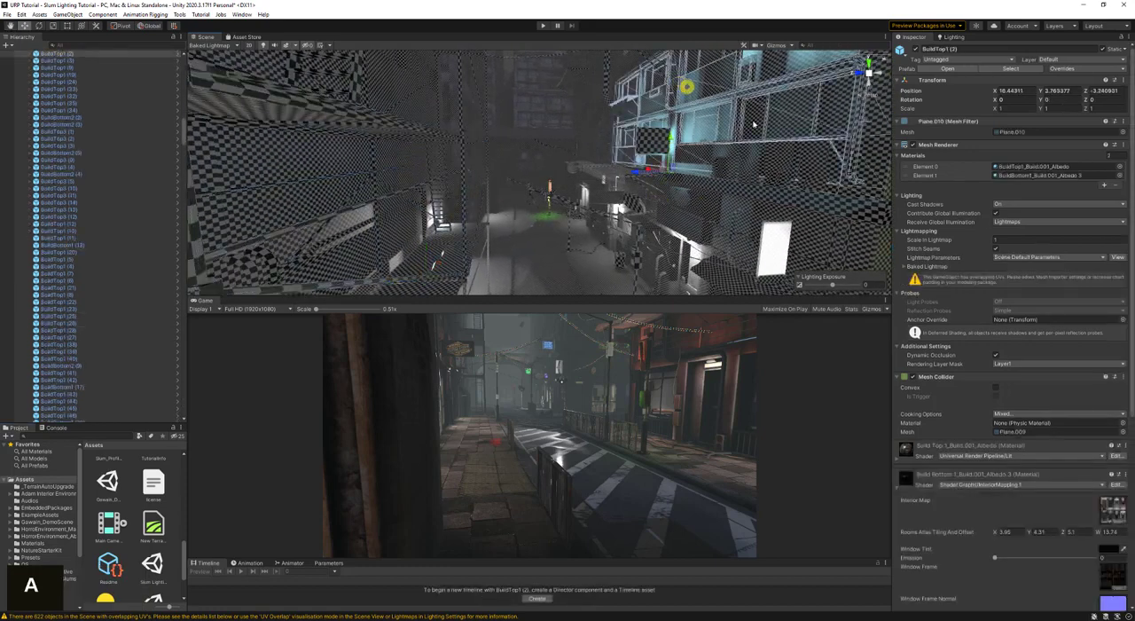
left_click(1018, 257)
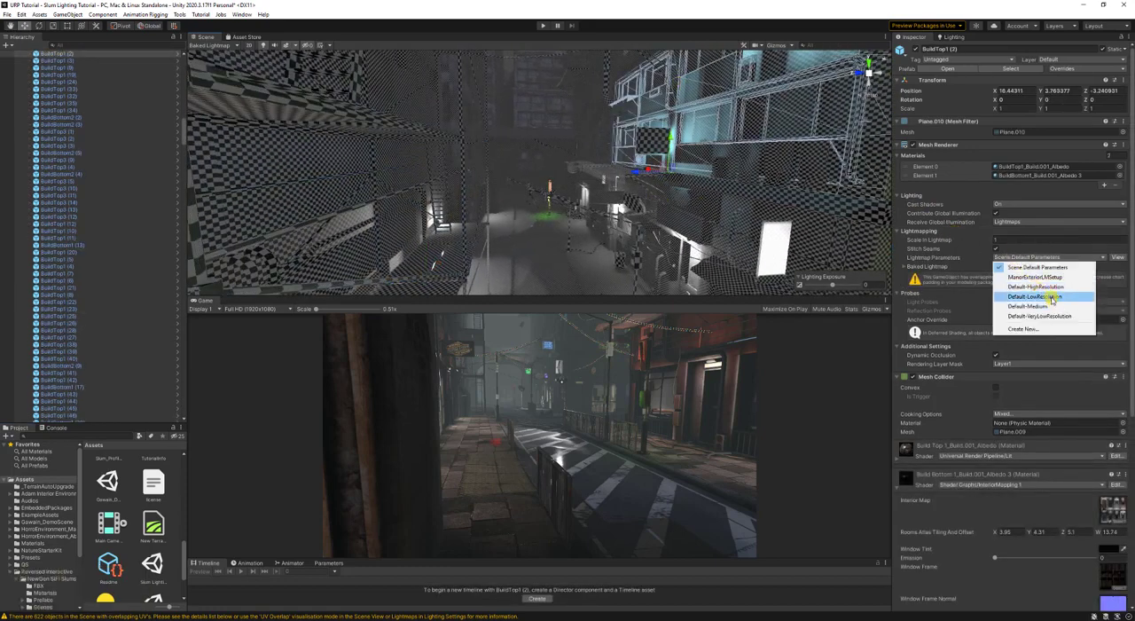
left_click(1035, 297)
key("ctrl+s")
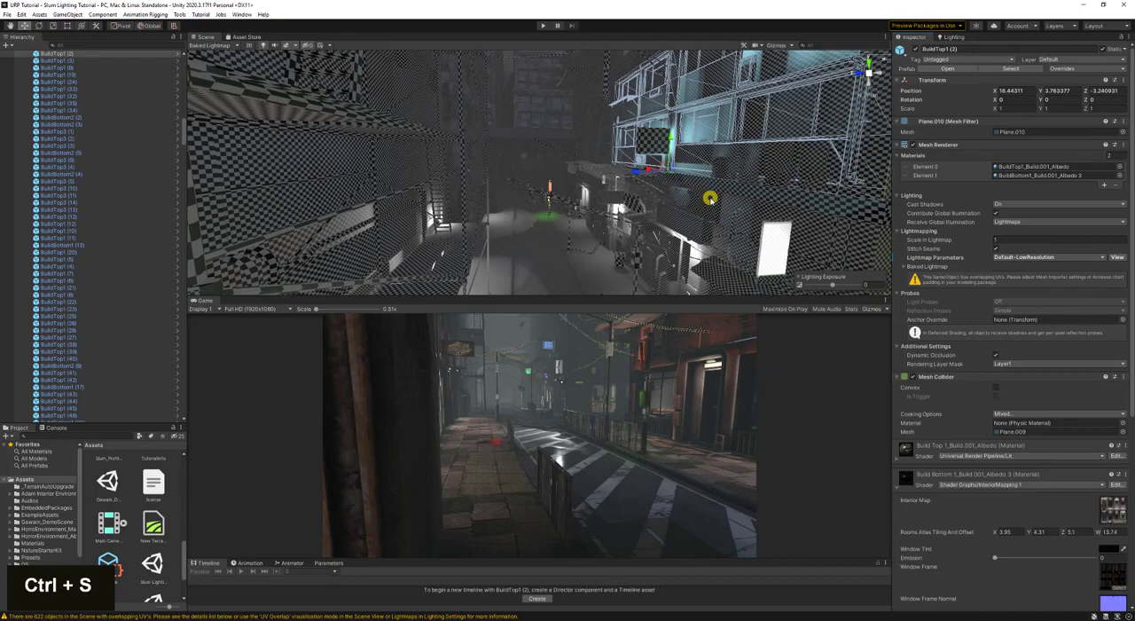
- Select the green-lit building section BuildTop1 (3) and examine its lightmap checker density
key("s")
right_click_drag(709, 198, 678, 204)
key("w")
key("d")
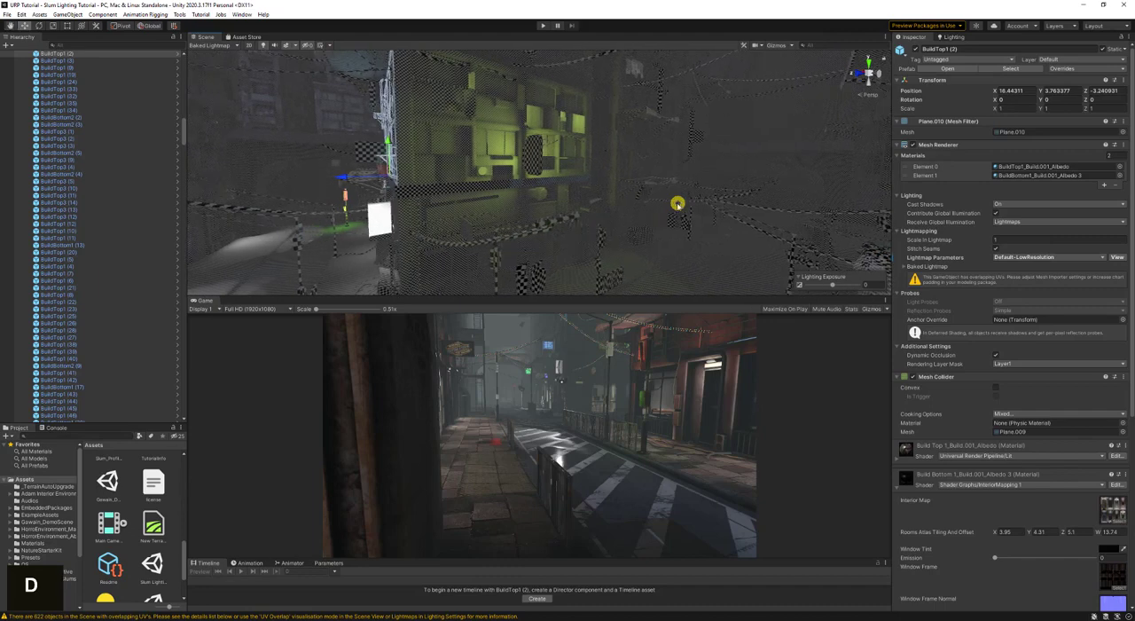
left_click(477, 104)
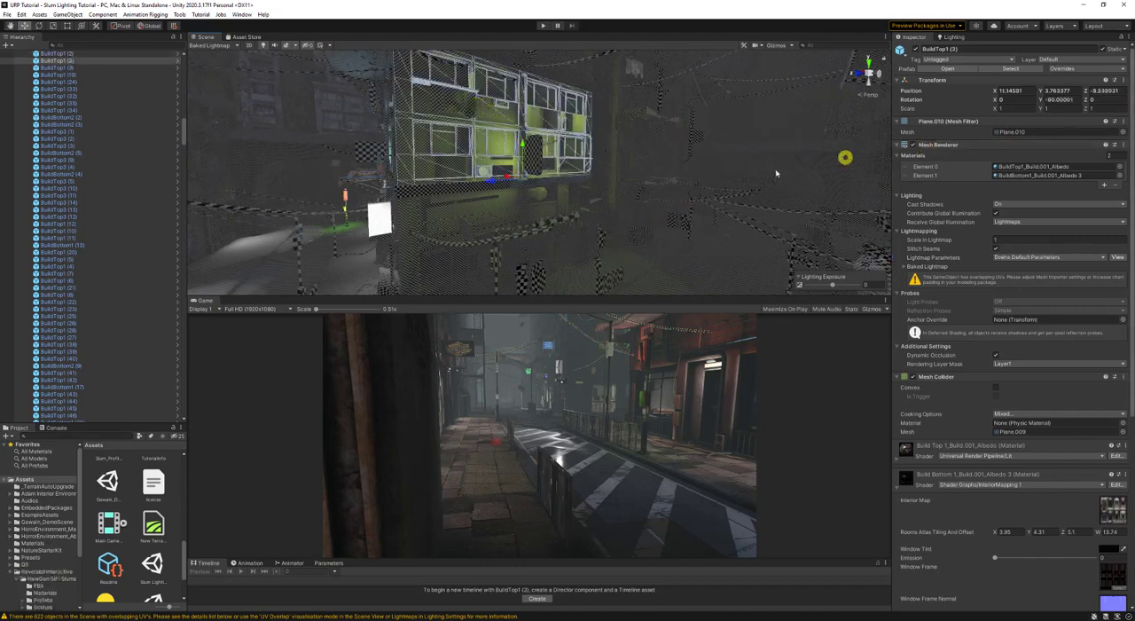
right_click_drag(736, 181, 713, 198)
key("w")
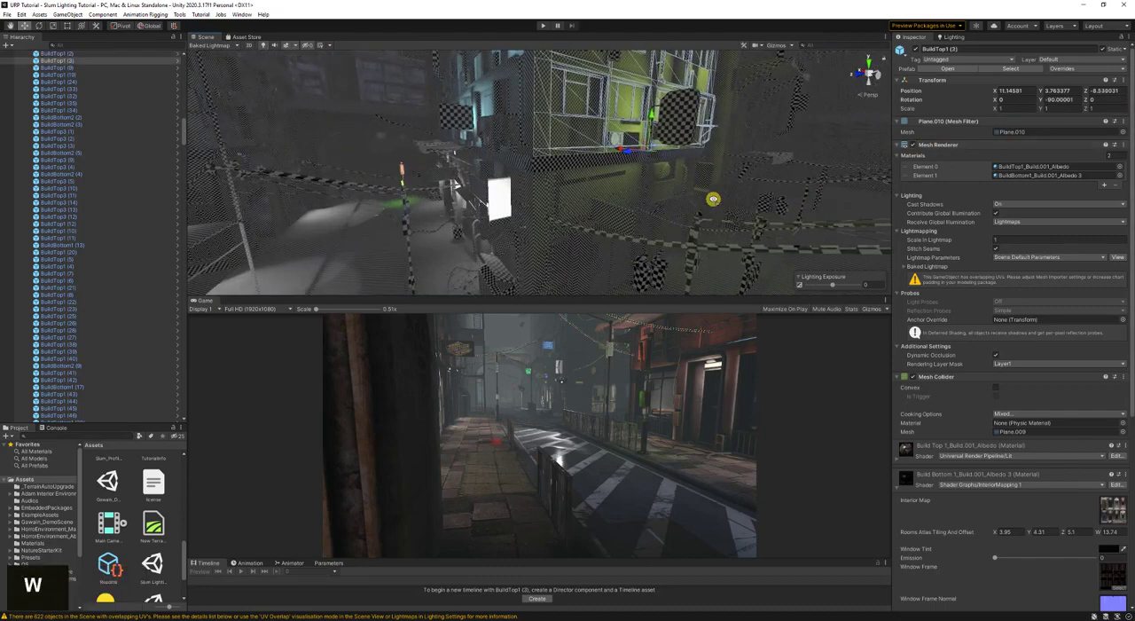
- Select the hanging cloth ClothingBatch3, inspect its Cloth material and return to the object's properties
left_click(509, 130)
key("w")
key("w")
right_click_drag(596, 207, 591, 191)
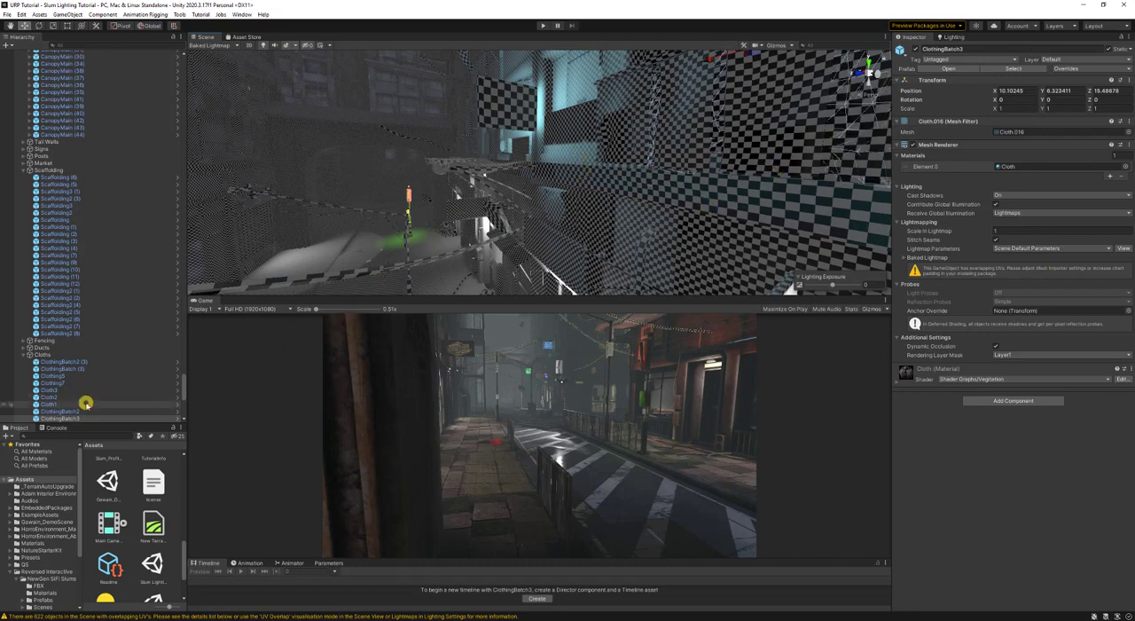
left_click(1029, 166)
left_click(155, 526)
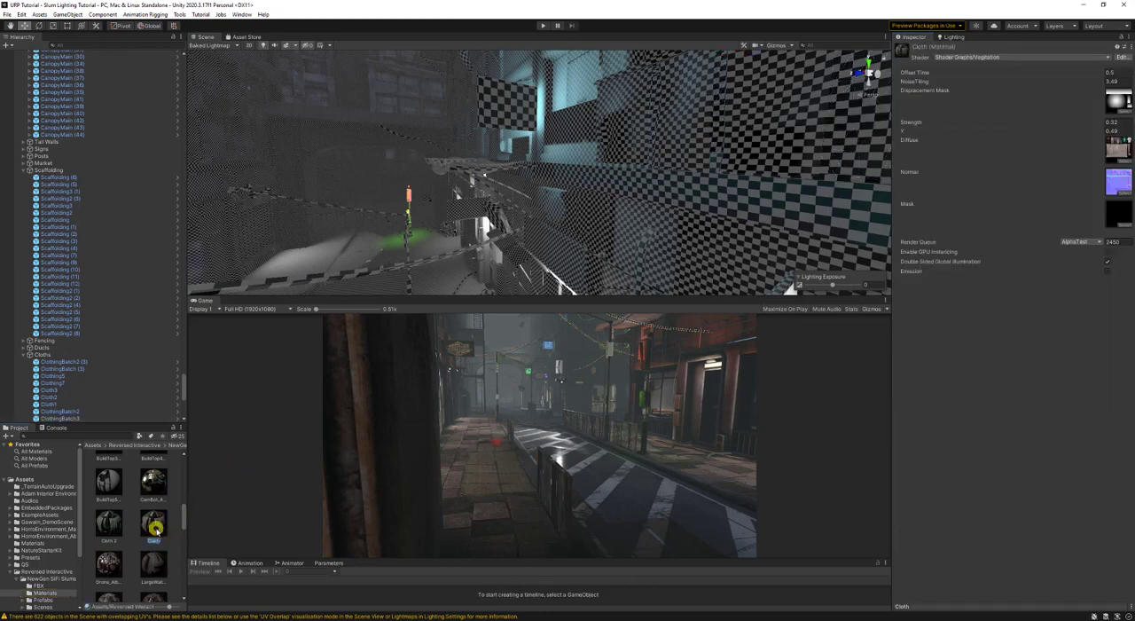
left_click(848, 135)
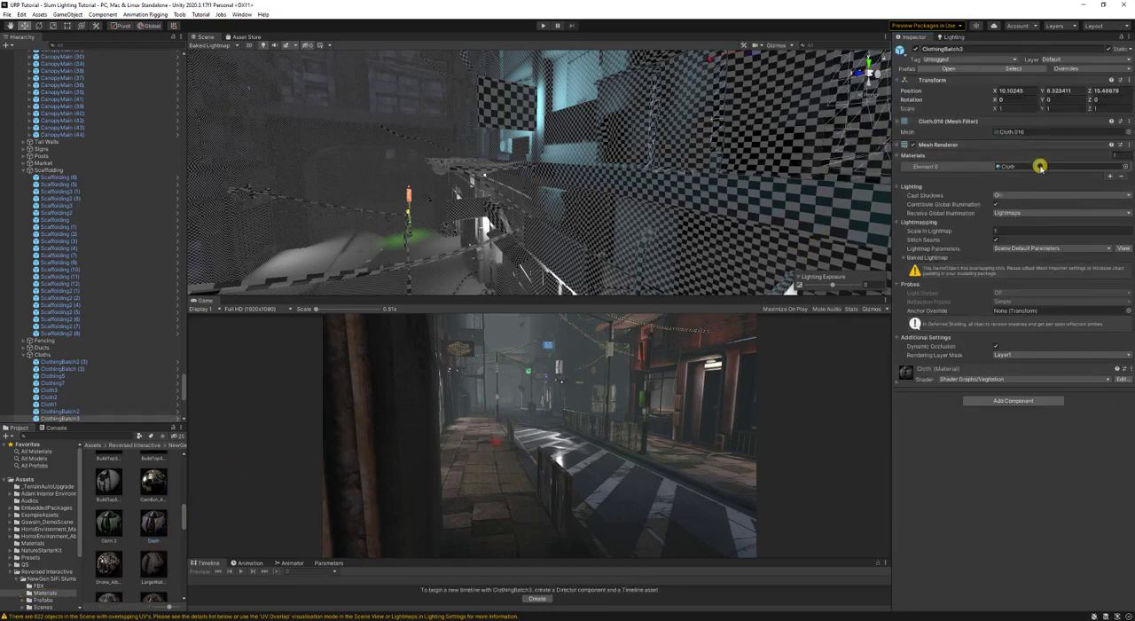
- Locate the Cloth.016 mesh in the project and show its source model's import settings with the Generate Lightmap UVs option
left_click(1035, 132)
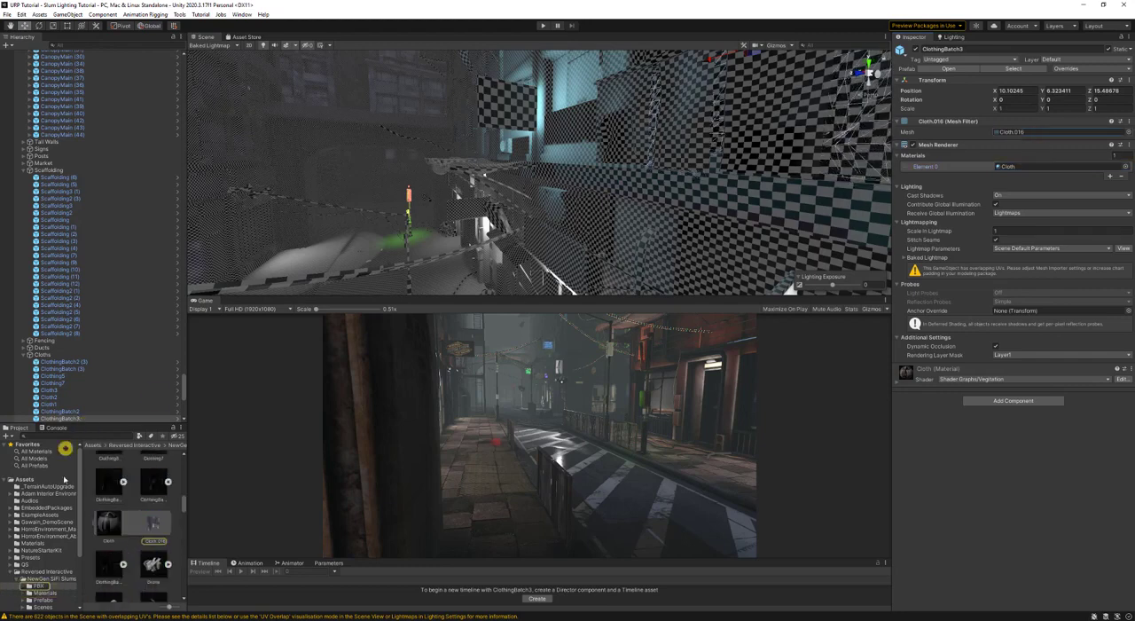
left_click(111, 527)
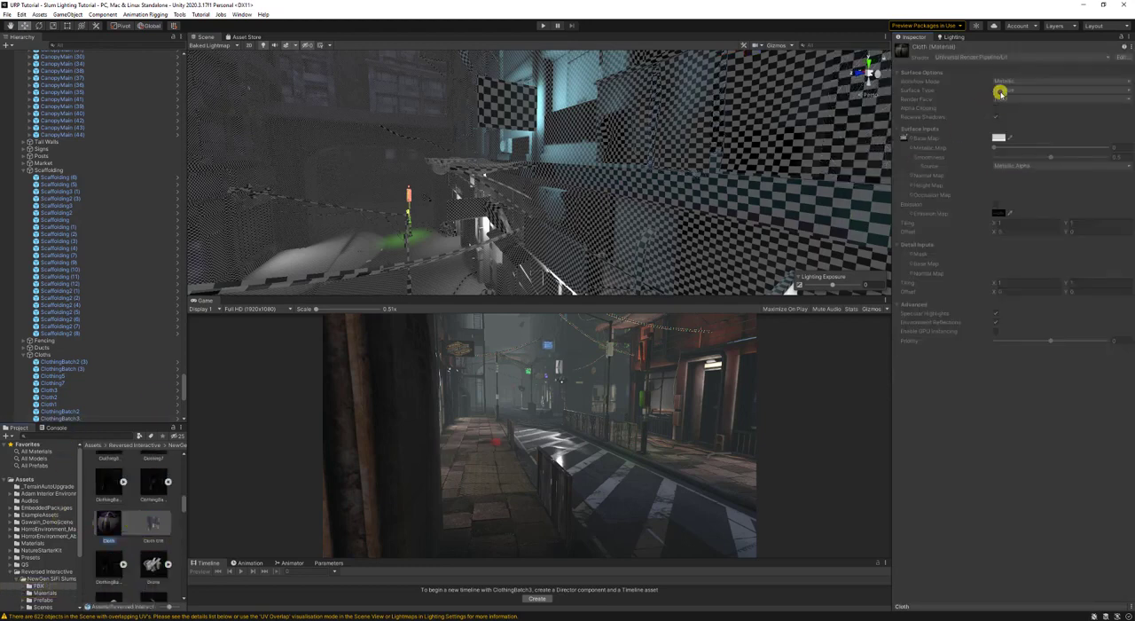
left_click(149, 524)
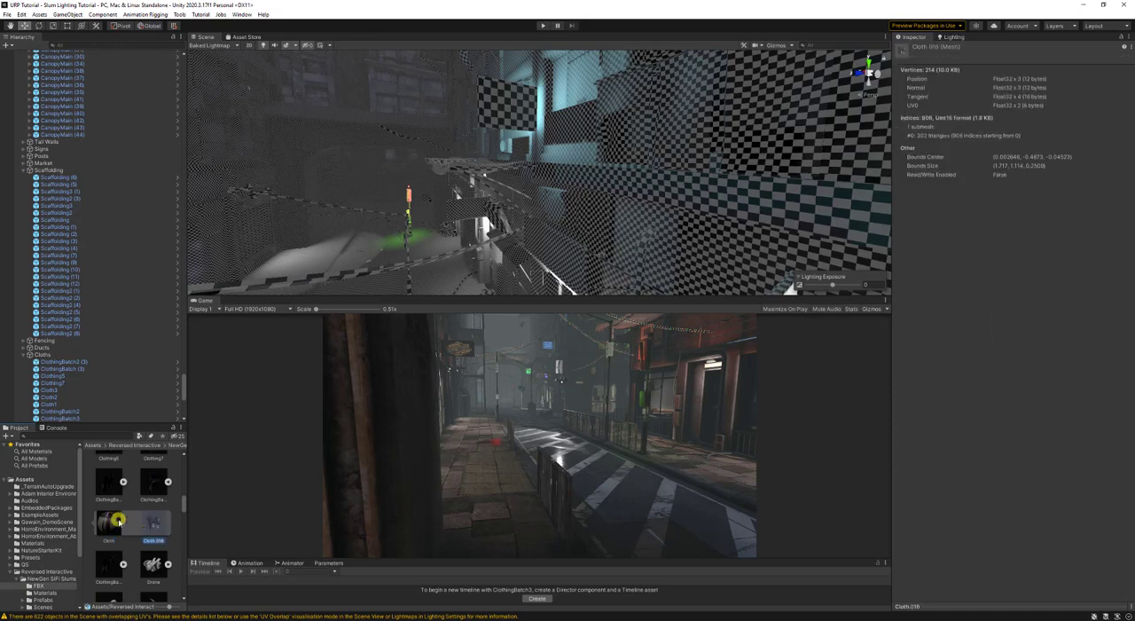
left_click(114, 522)
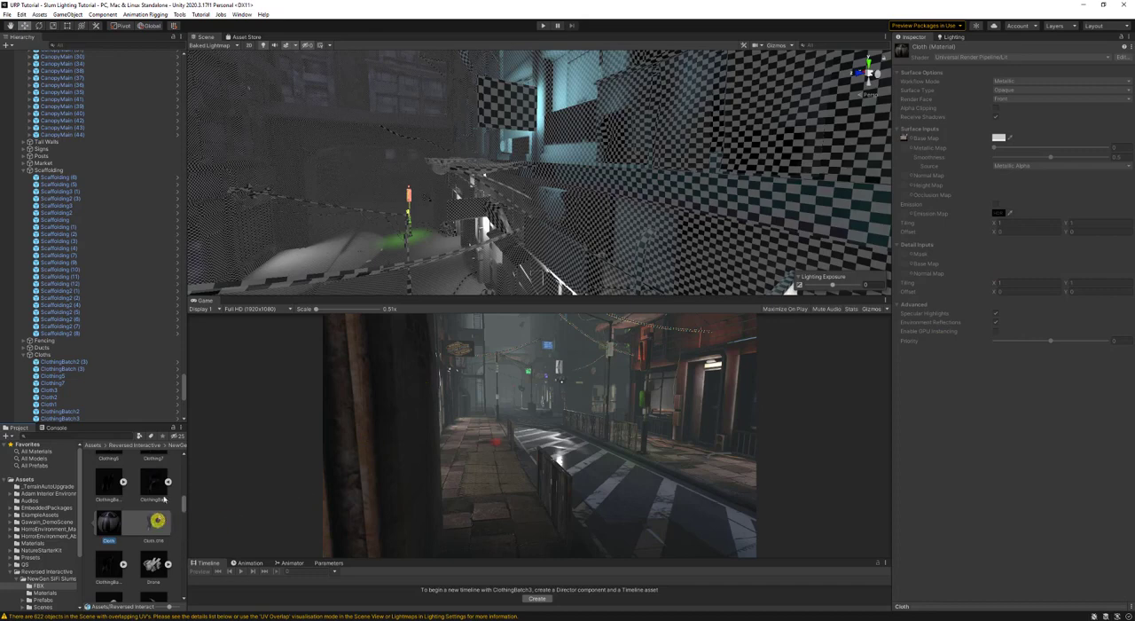
left_click(156, 487)
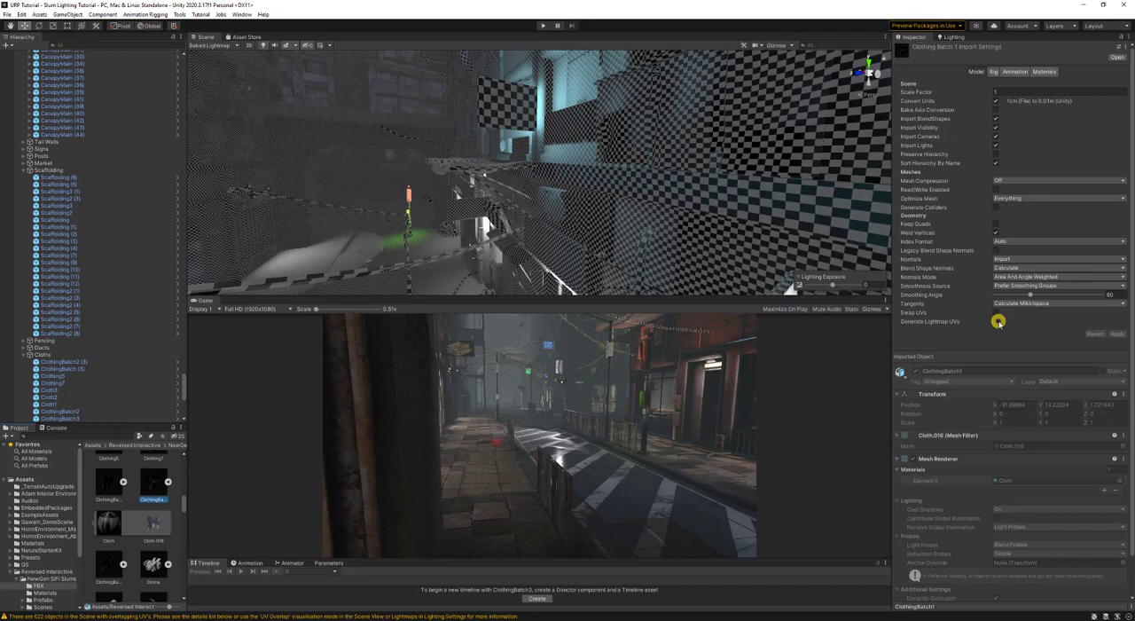
- Select BuildTop1 (3), locate its Plane.010 mesh in the project and show the BuildTop1 model's import settings
right_click_drag(497, 223, 529, 217)
key("d")
key("w")
right_click_drag(521, 215, 459, 198)
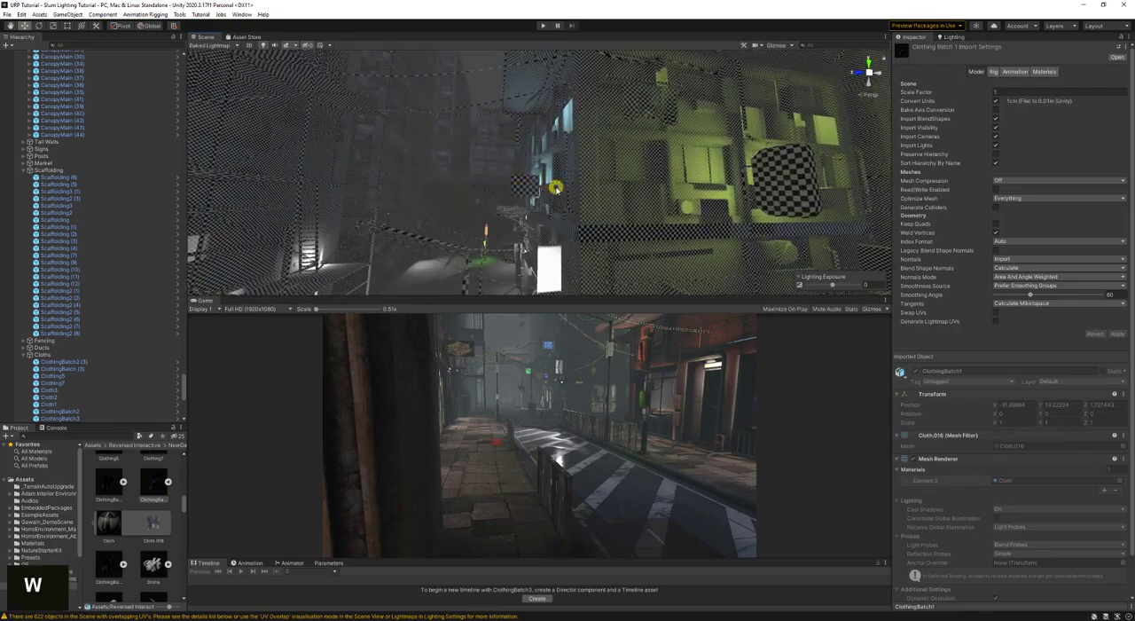
left_click(575, 147)
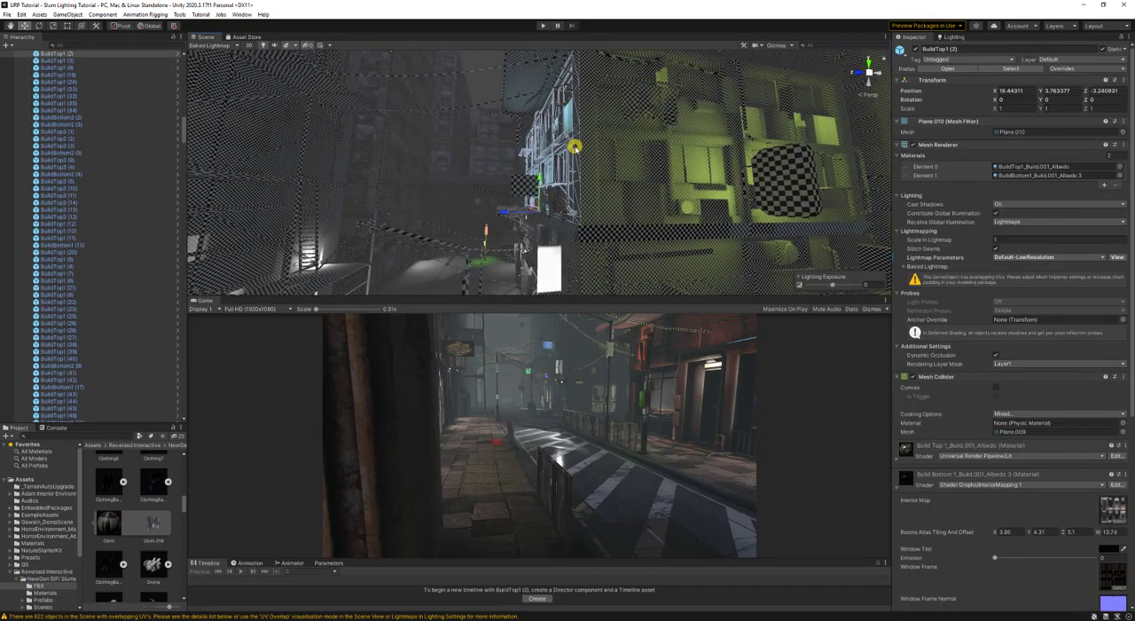
left_click(575, 147)
left_click(582, 146)
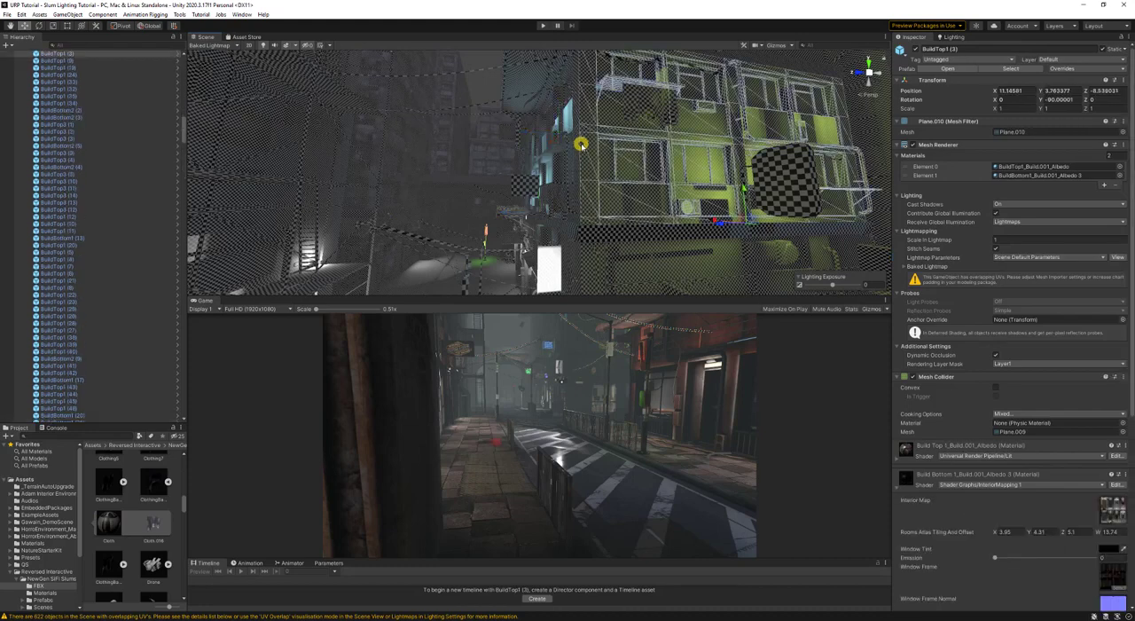
left_click(582, 145)
left_click(582, 146)
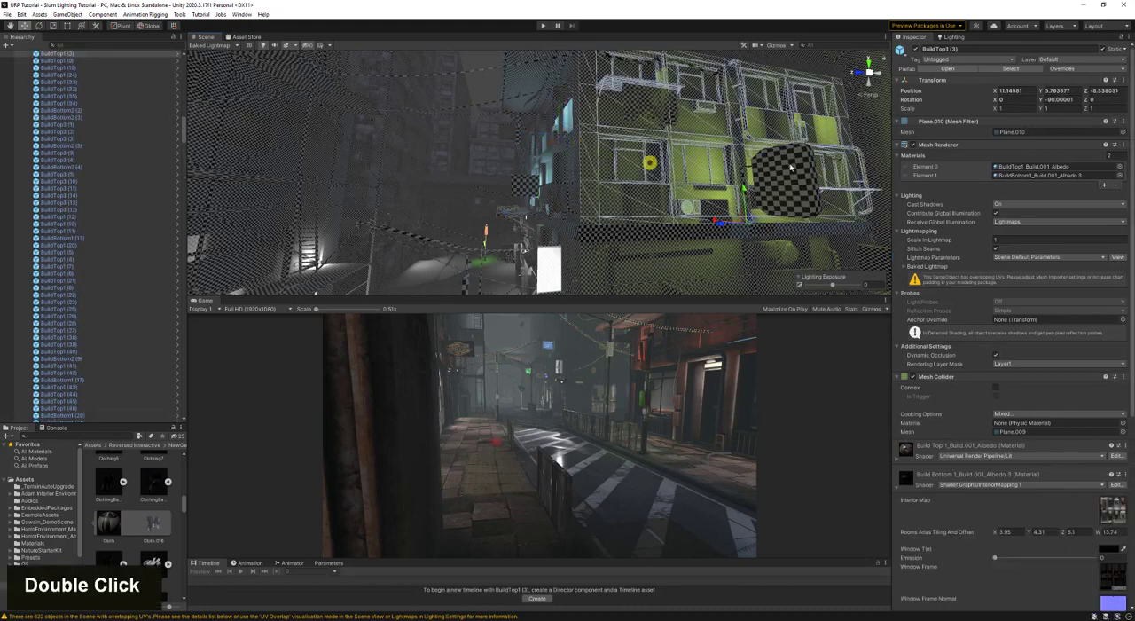
left_click(1029, 131)
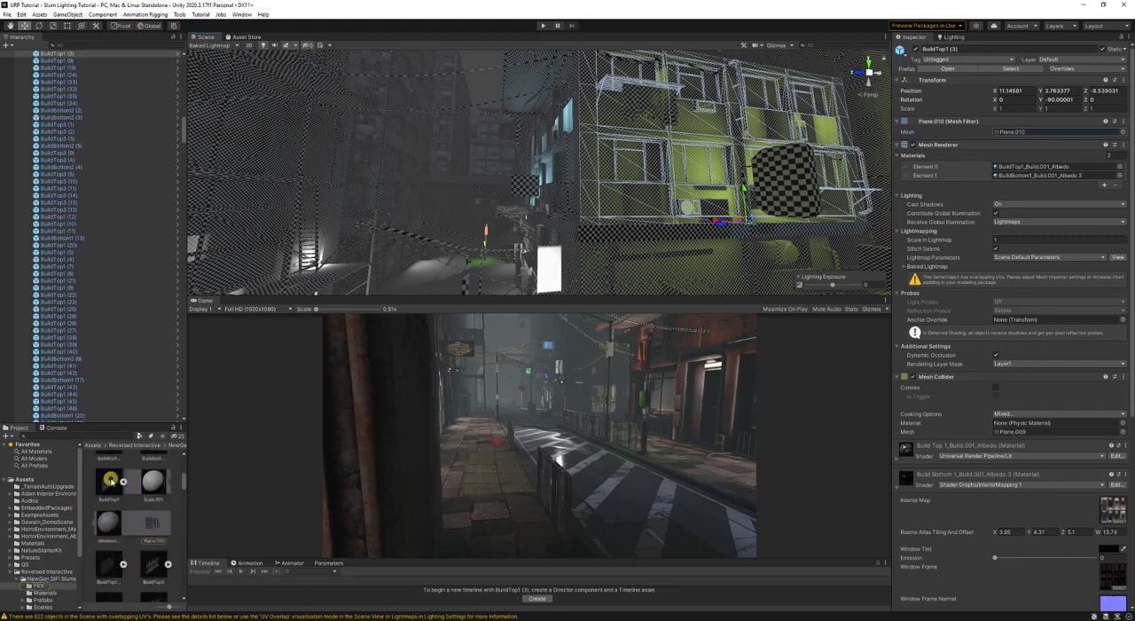
left_click(110, 480)
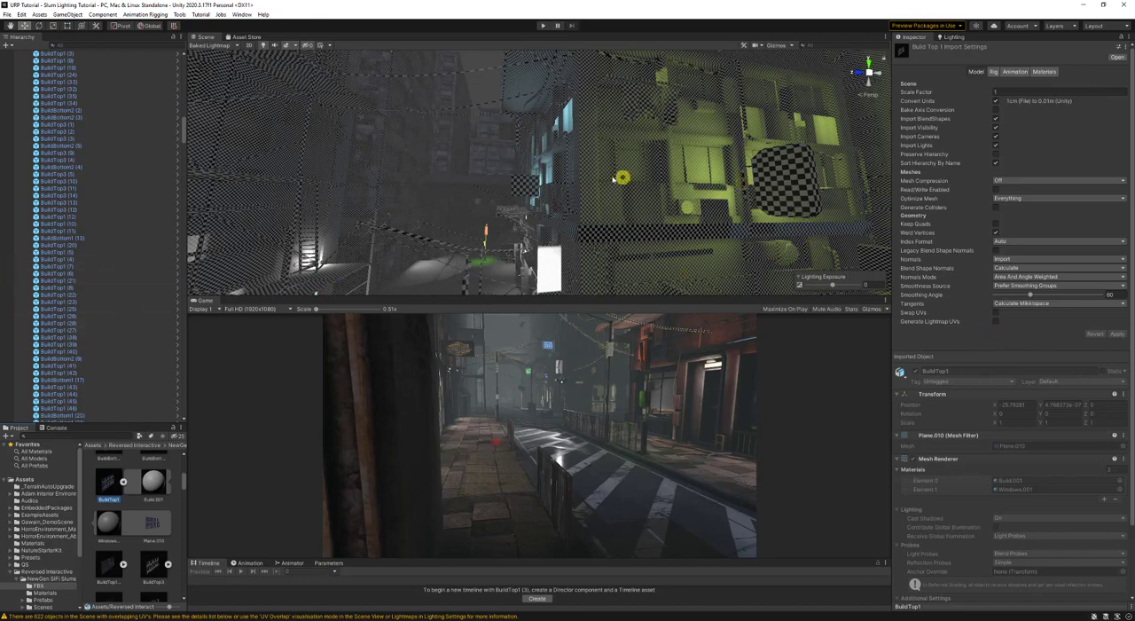
key("a")
right_click_drag(613, 179, 654, 124)
key("w")
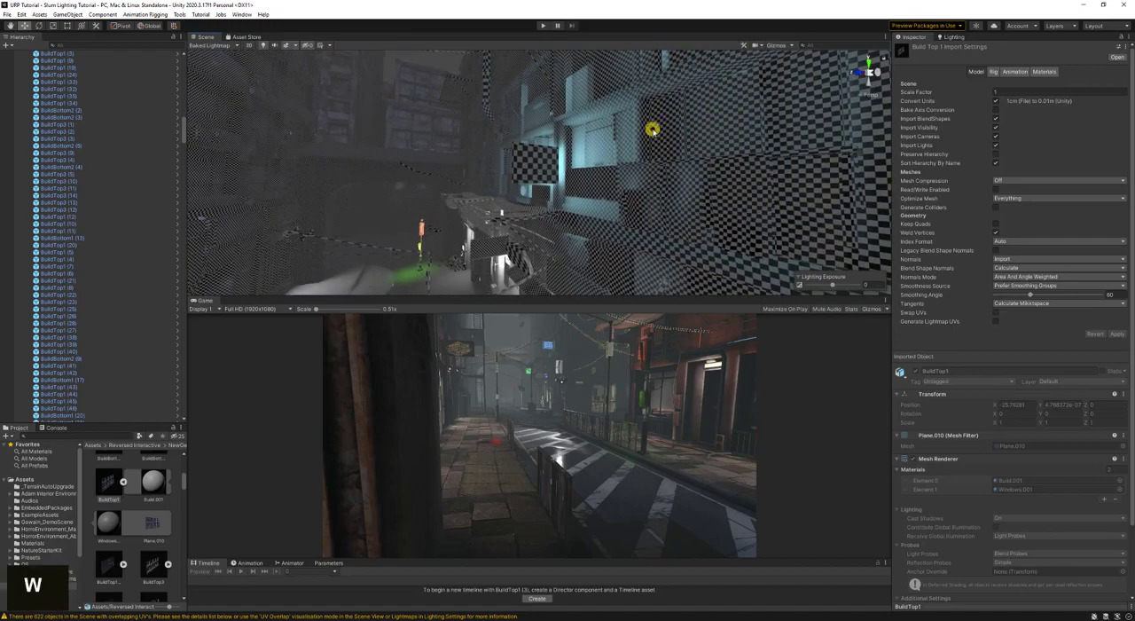
- Select the cyan-lit building section BuildTop1 (2), save the scene and check the console for overlapping-UV warnings
left_click(652, 130)
key("ctrl+s")
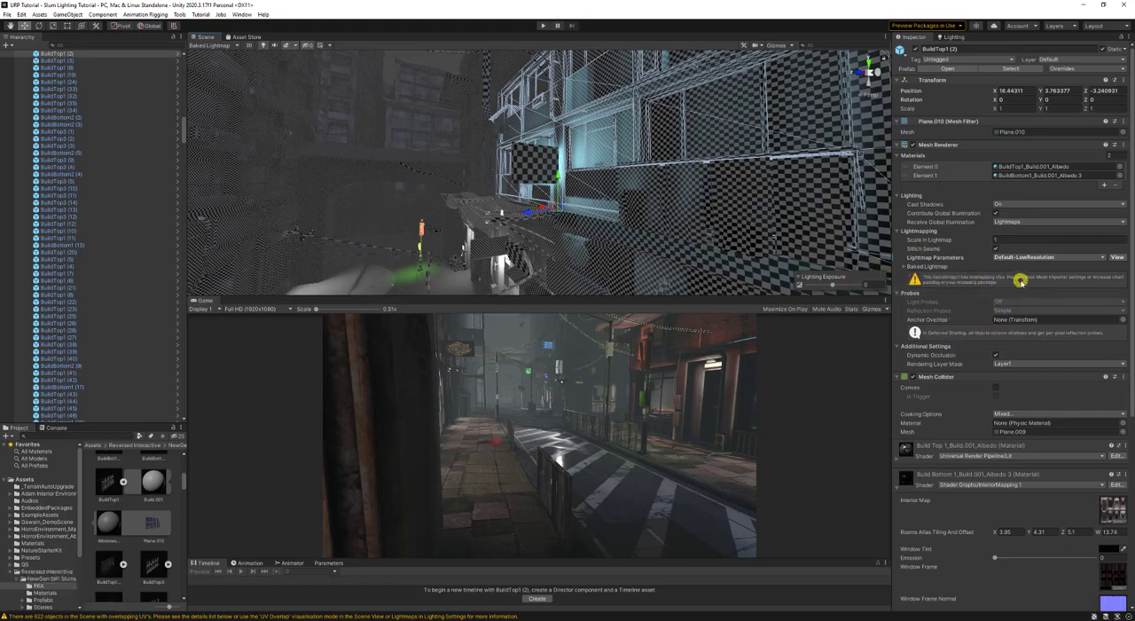
left_click(53, 429)
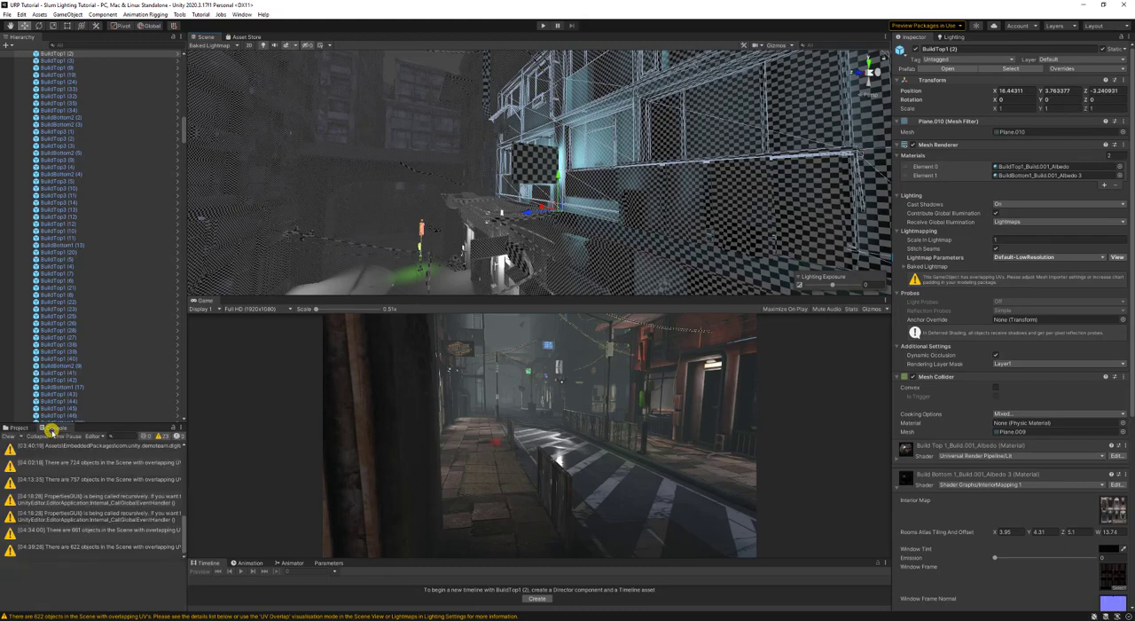
left_click(17, 429)
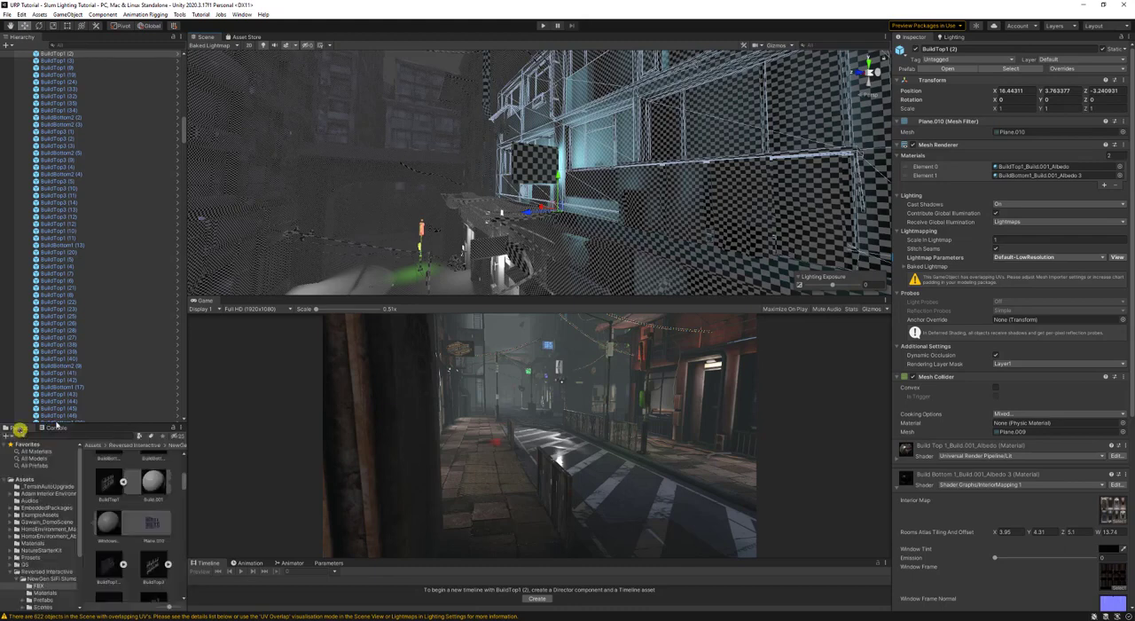
- Set the Scene view's draw mode to UV Charts at the green-lit building facade
right_click_drag(485, 186, 393, 111)
key("w")
key("w")
key("d")
key("a")
key("w")
key("d")
left_click(205, 44)
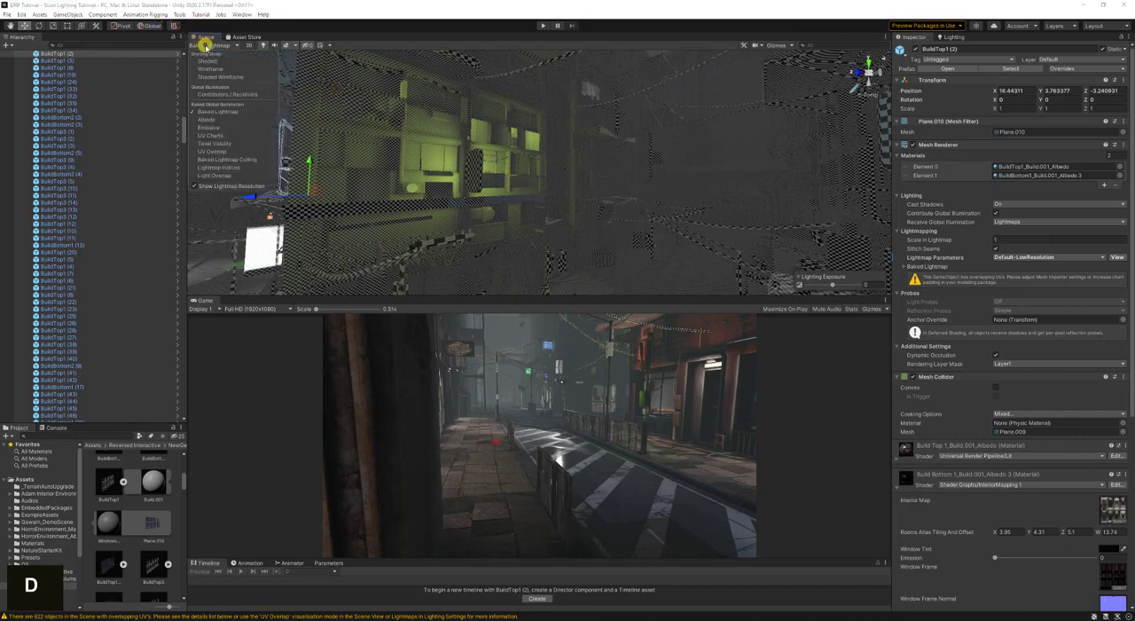
left_click(217, 62)
left_click(205, 45)
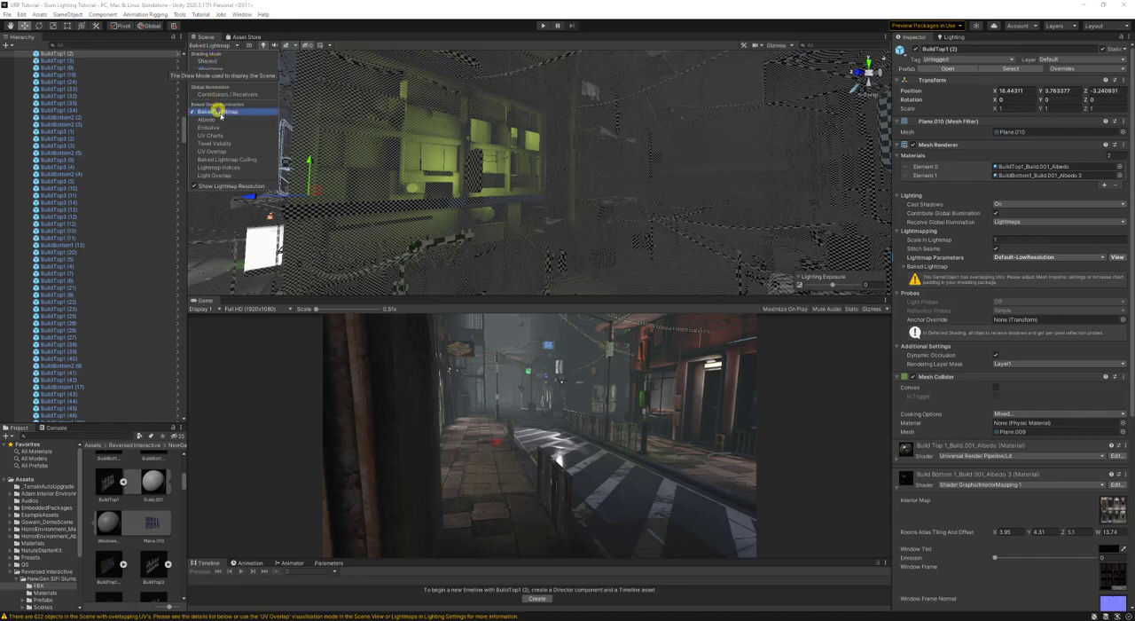
left_click(218, 134)
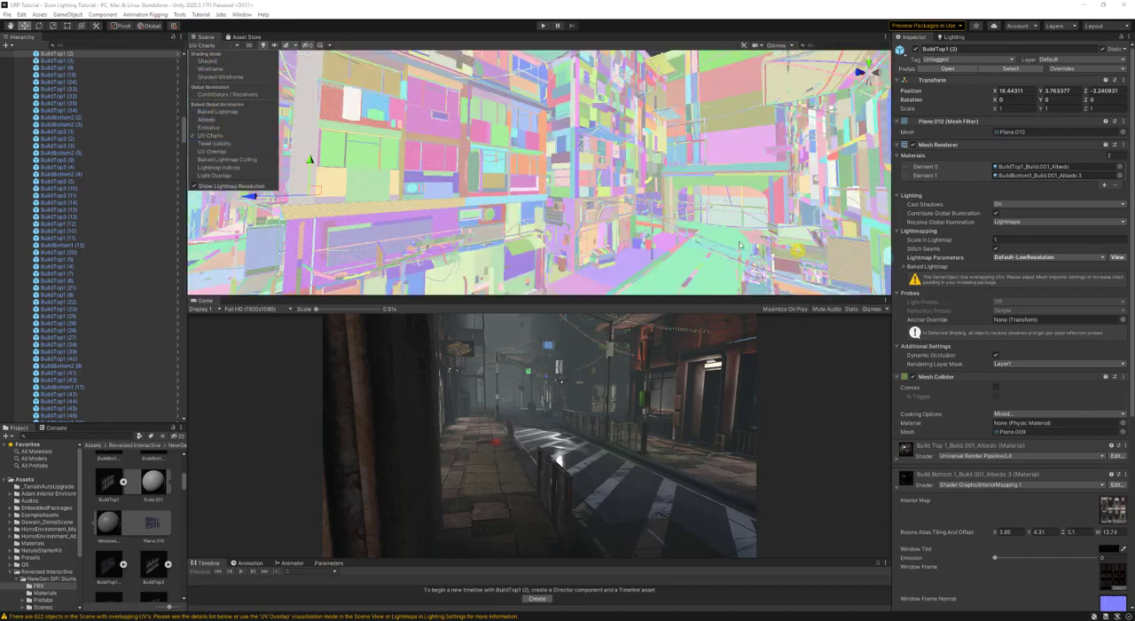
- Select the hanging cloth ClothingBatch3 and examine its UV charts against the surrounding building walls
mouse_move(652, 195)
right_mouse_down()
mouse_move(585, 197)
mouse_move(606, 206)
mouse_move(542, 195)
mouse_move(599, 202)
right_mouse_up()
key("w")
key("a")
key("s")
key("a")
left_click(641, 184)
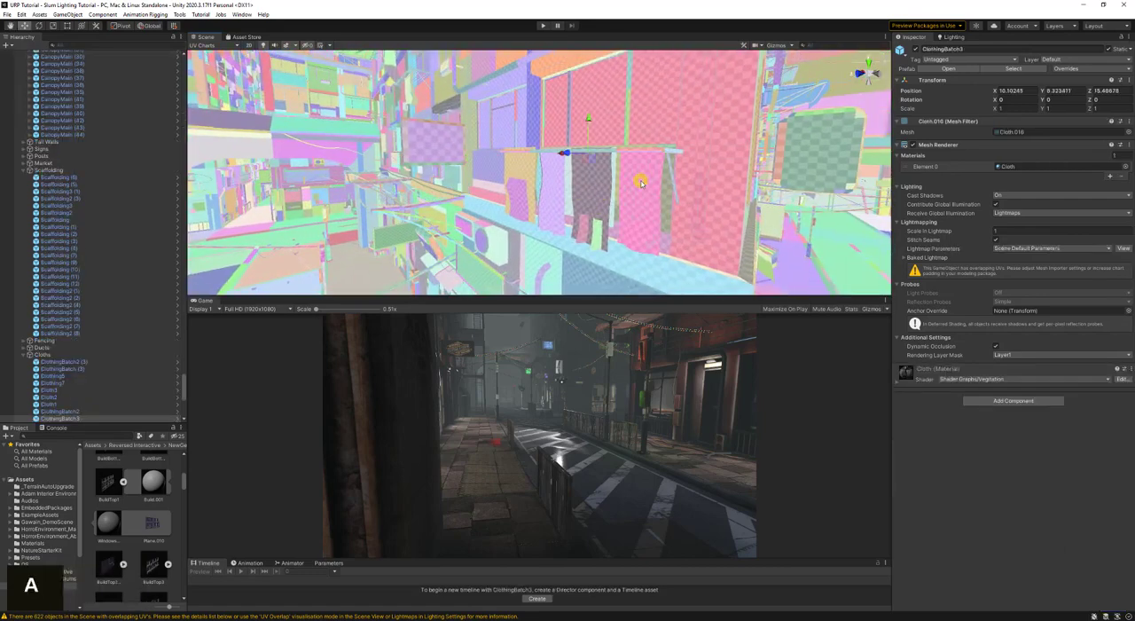
right_click_drag(642, 184, 568, 133)
left_click(636, 180)
- Select the street barrel Barrel1, locate its Cube.021 mesh in the project and show the Barrel1 model's import settings
key("d")
key("w")
key("a")
key("d")
key("w")
left_click(566, 122)
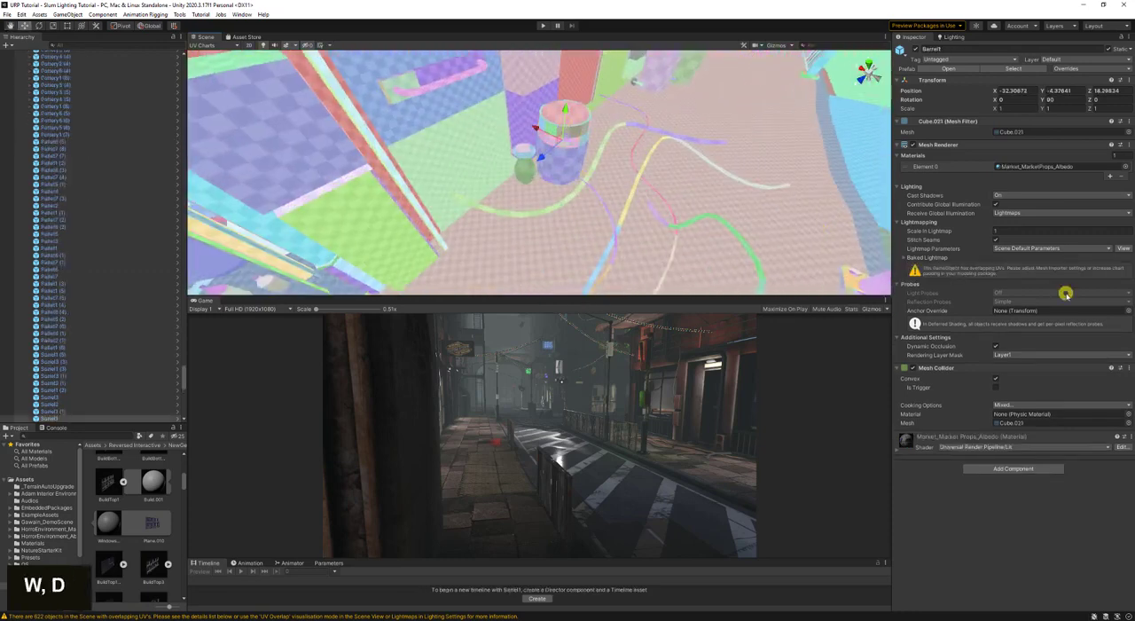
left_click(1027, 167)
left_click(1017, 131)
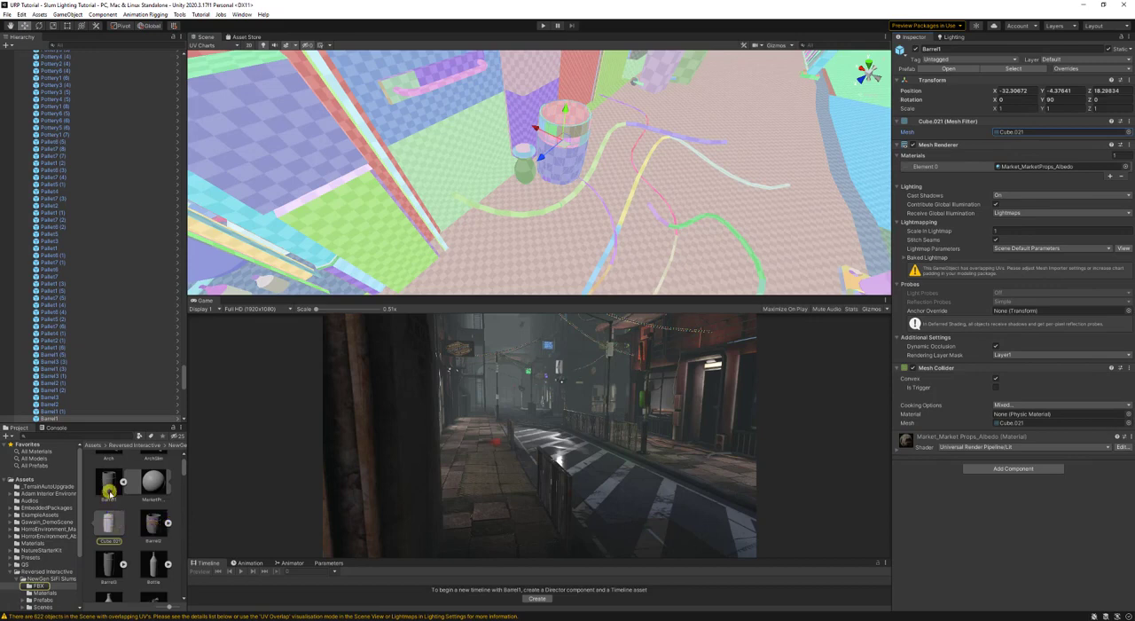
left_click(109, 491)
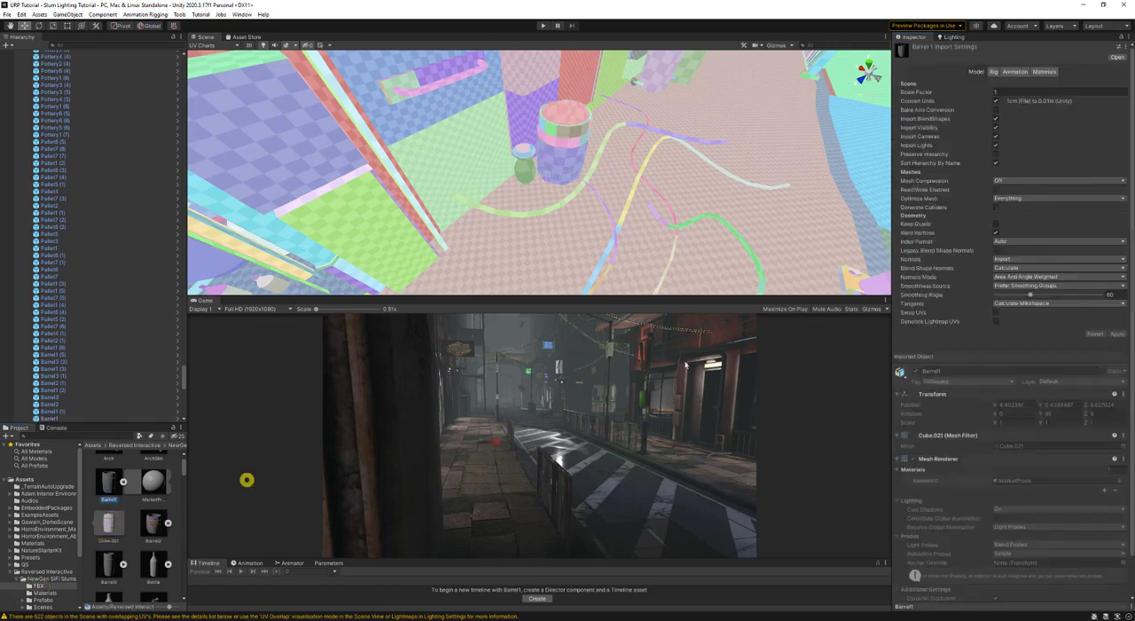
- Enable Generate Lightmap UVs for the Barrel1 model, apply the import change and generate the scene lighting
left_click(996, 321)
left_click(1118, 343)
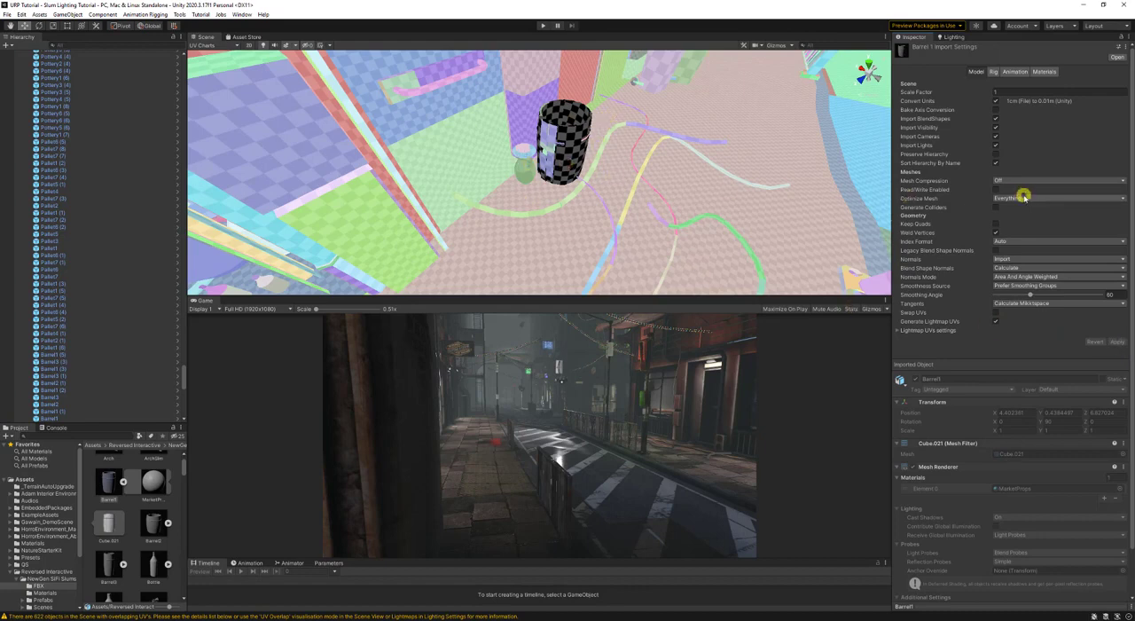
left_click(955, 37)
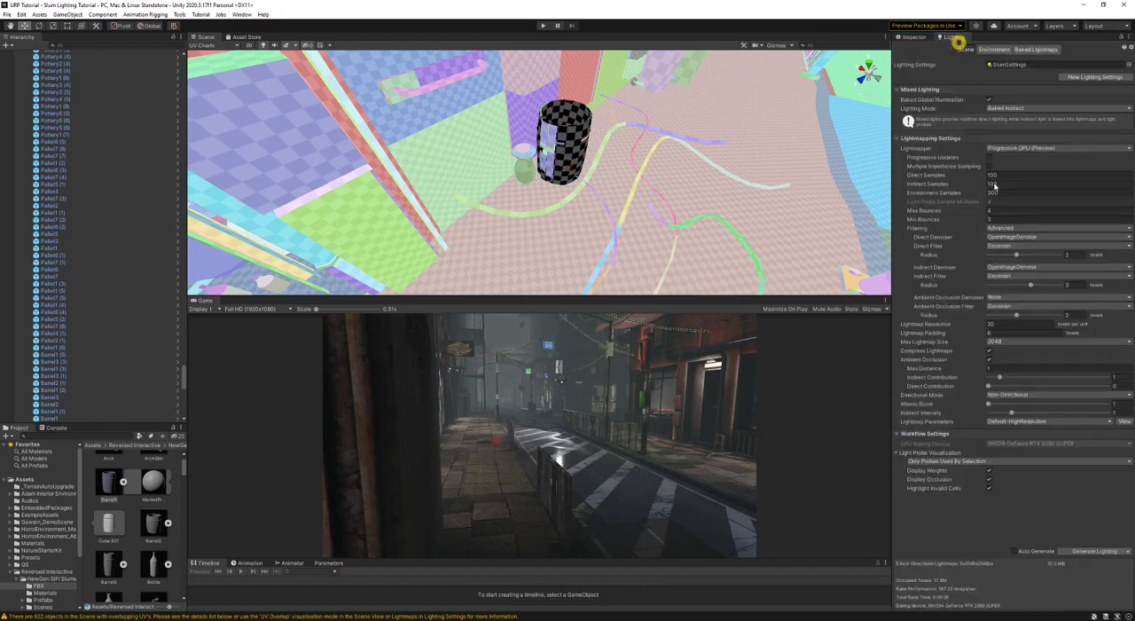
double_click(1084, 549)
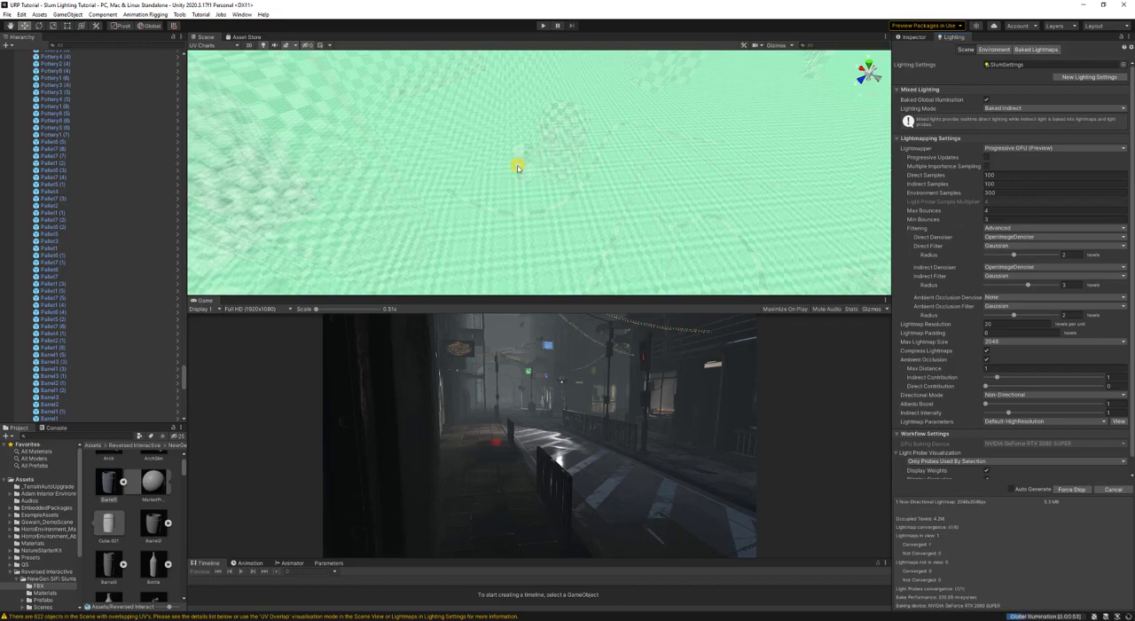
- Compare the ground in Baked Lightmap and UV Charts draw modes, and show Barrel1's properties during the bake
mouse_move(517, 159)
right_mouse_down()
mouse_move(588, 132)
mouse_move(589, 120)
mouse_move(130, 145)
mouse_move(101, 109)
mouse_move(137, 122)
mouse_move(584, 138)
mouse_move(505, 160)
right_mouse_up()
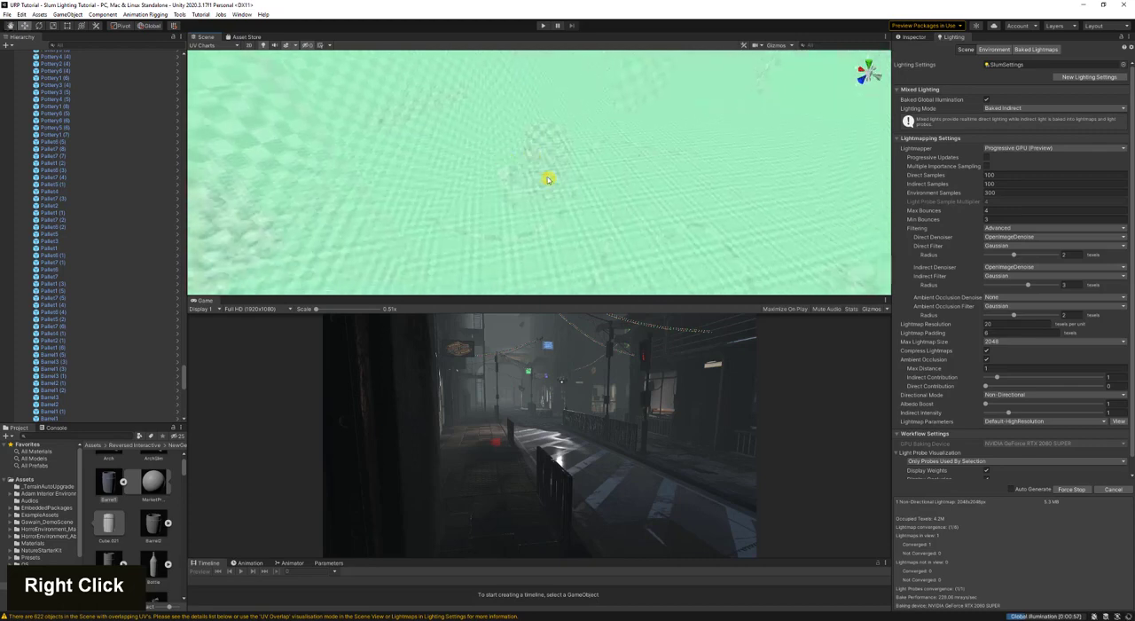
left_click(206, 44)
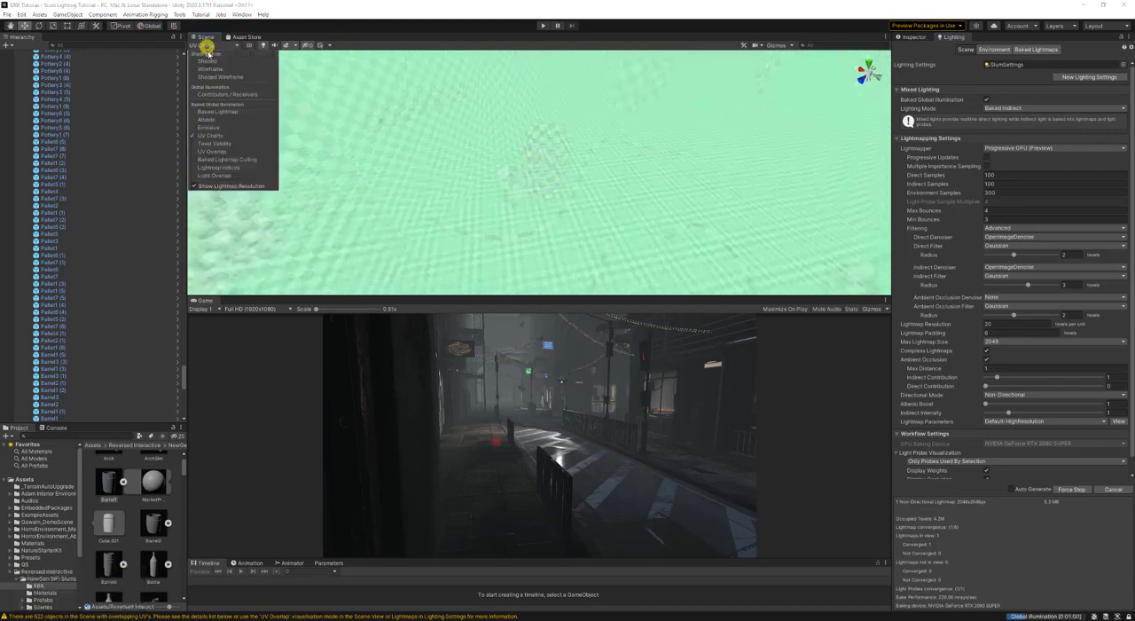
left_click(223, 111)
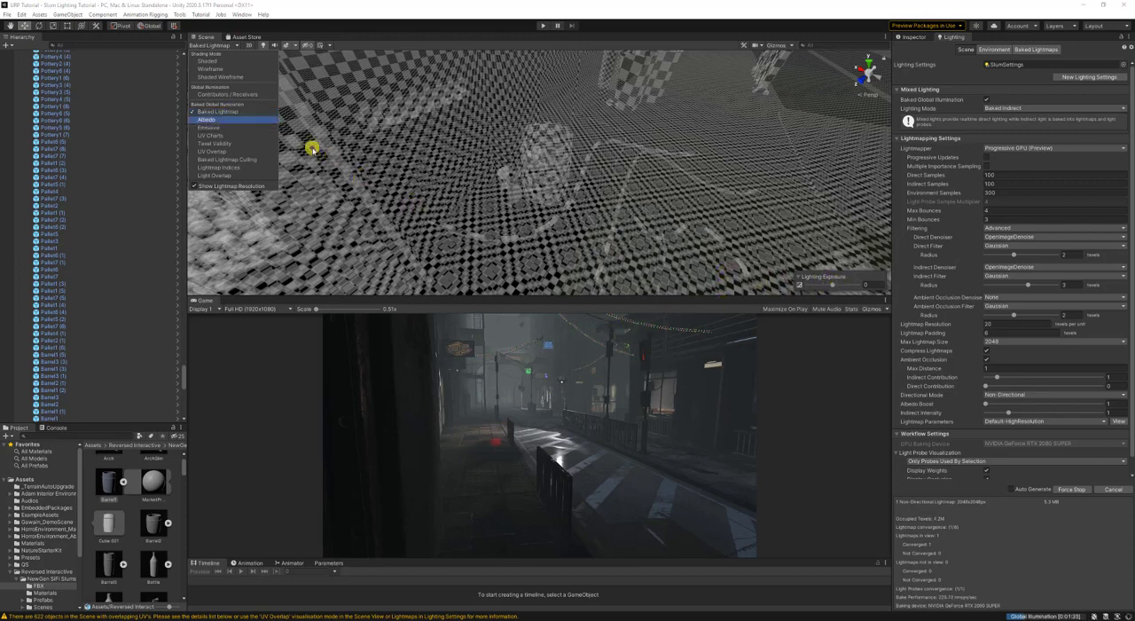
left_click(224, 135)
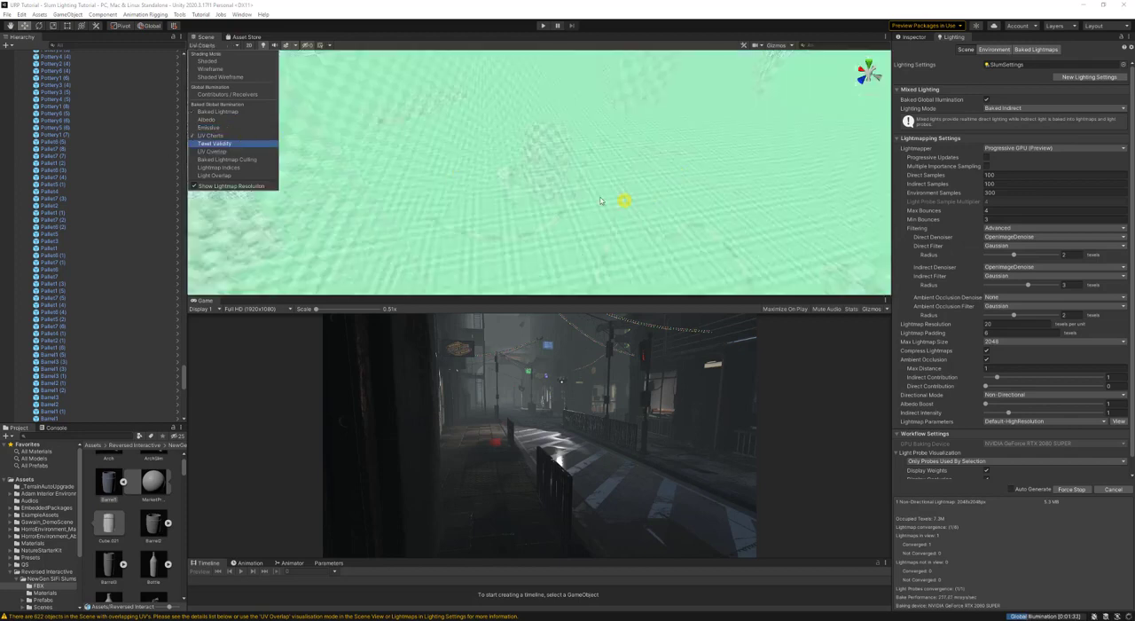
left_click(544, 165)
left_click(922, 35)
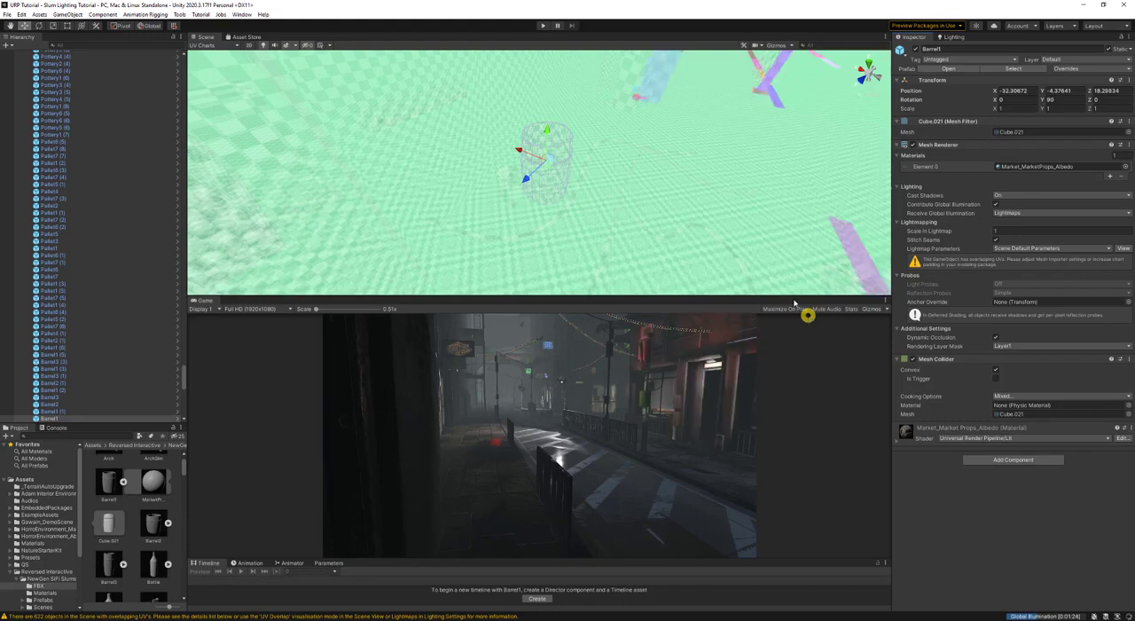
- Examine the UV charts of Barrel1 from several sides and compare them with the PathCrossing ground piece
right_click_drag(621, 160, 619, 114)
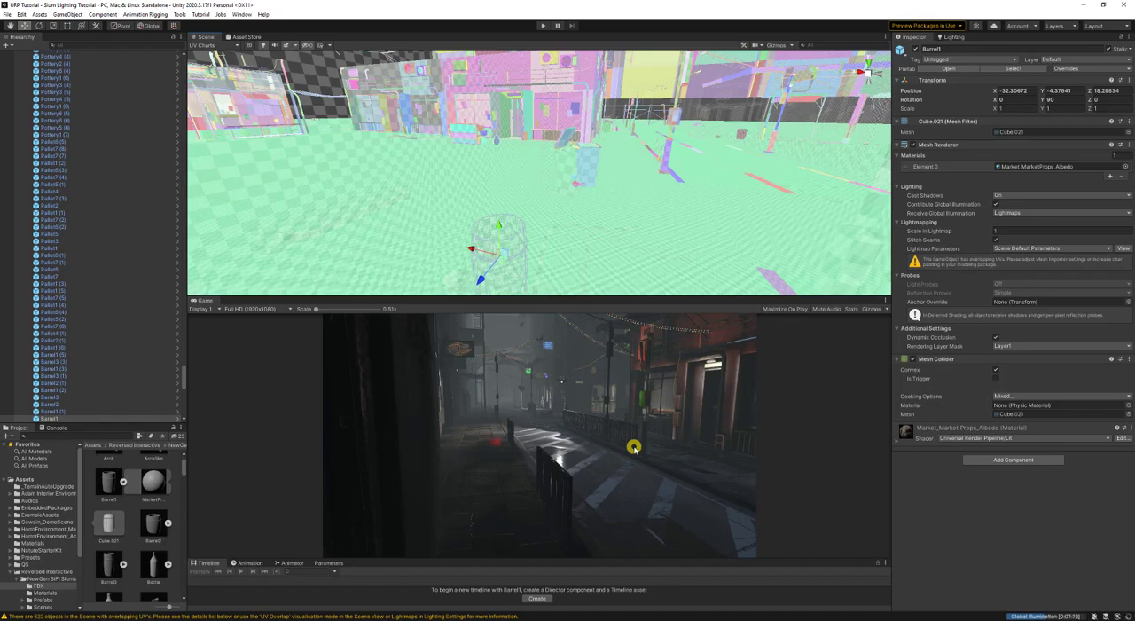
right_click_drag(581, 238, 484, 261)
key("s")
key("d")
key("w")
key("d")
right_click_drag(532, 233, 546, 209)
key("w")
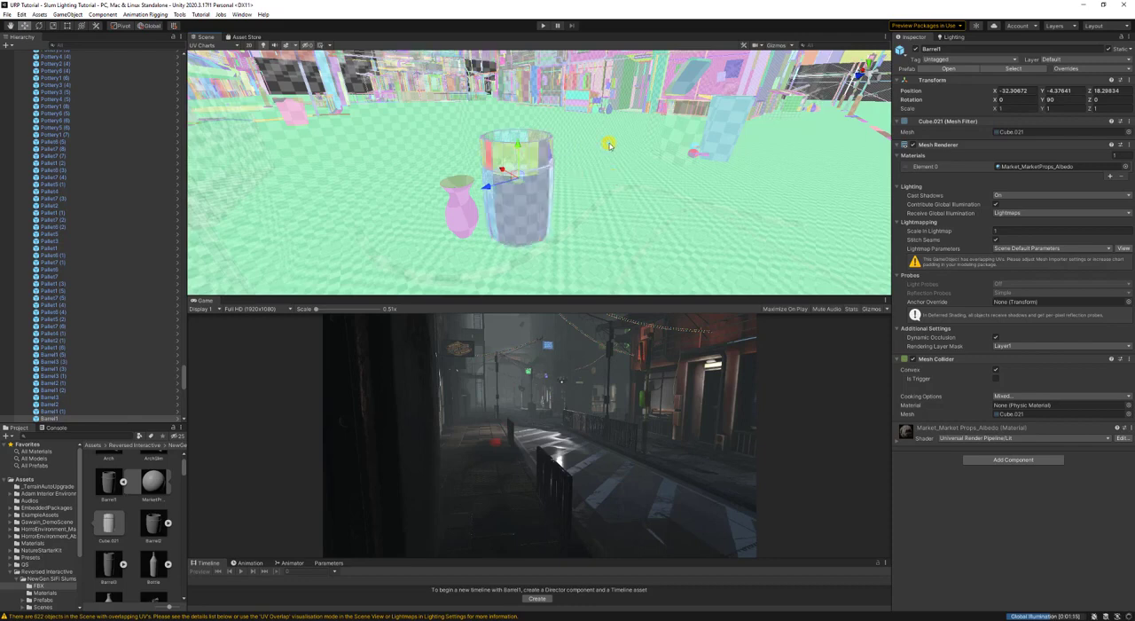
key("a")
right_click_drag(576, 189, 607, 231)
key("d")
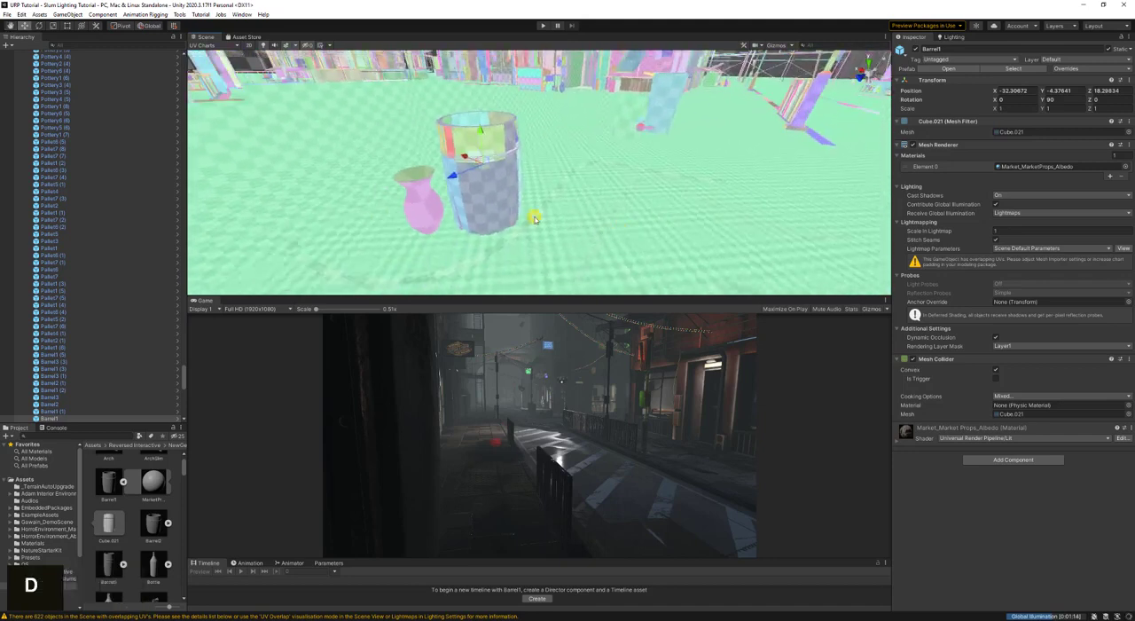
left_click(612, 178)
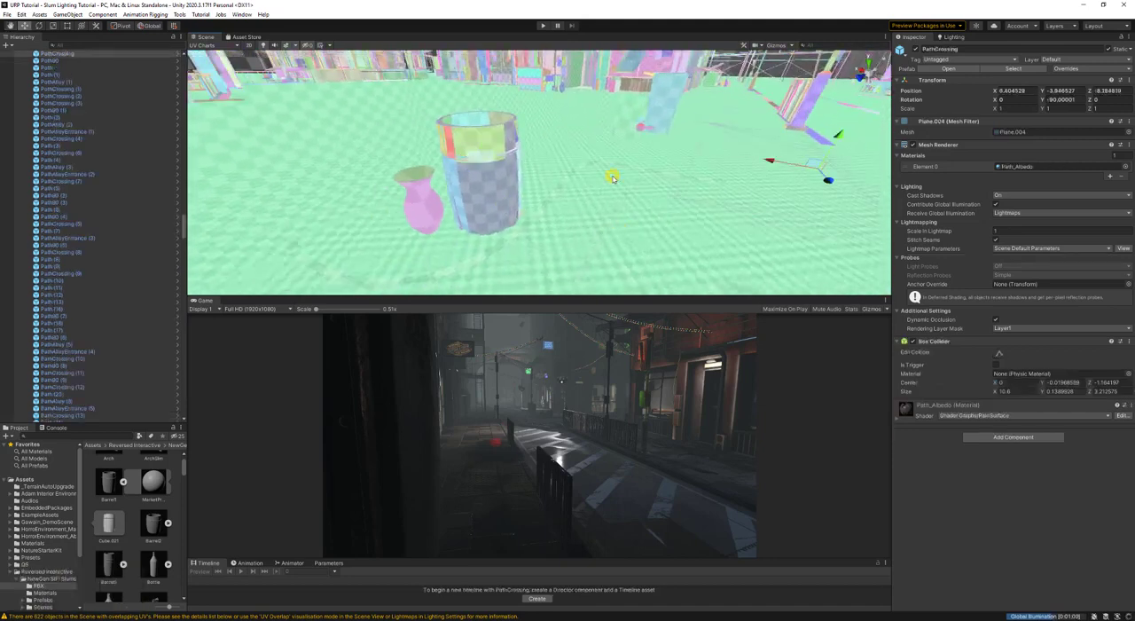
left_click(519, 194)
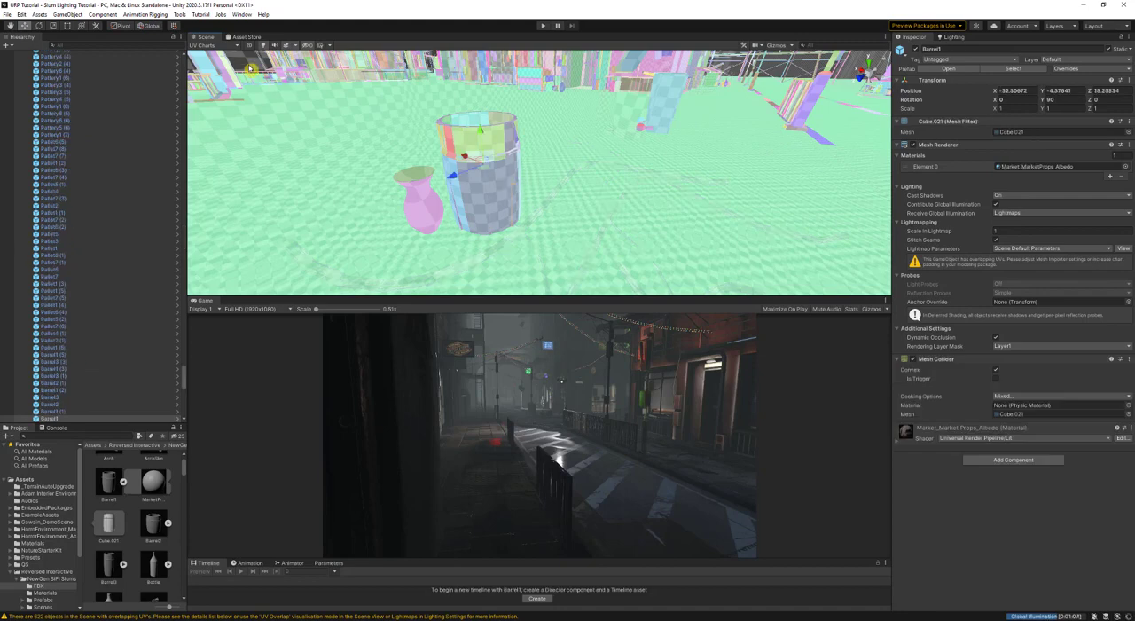
- Set the Scene view's draw mode to Shaded and select the building section BuildBottom1 (13) up close
left_click(215, 46)
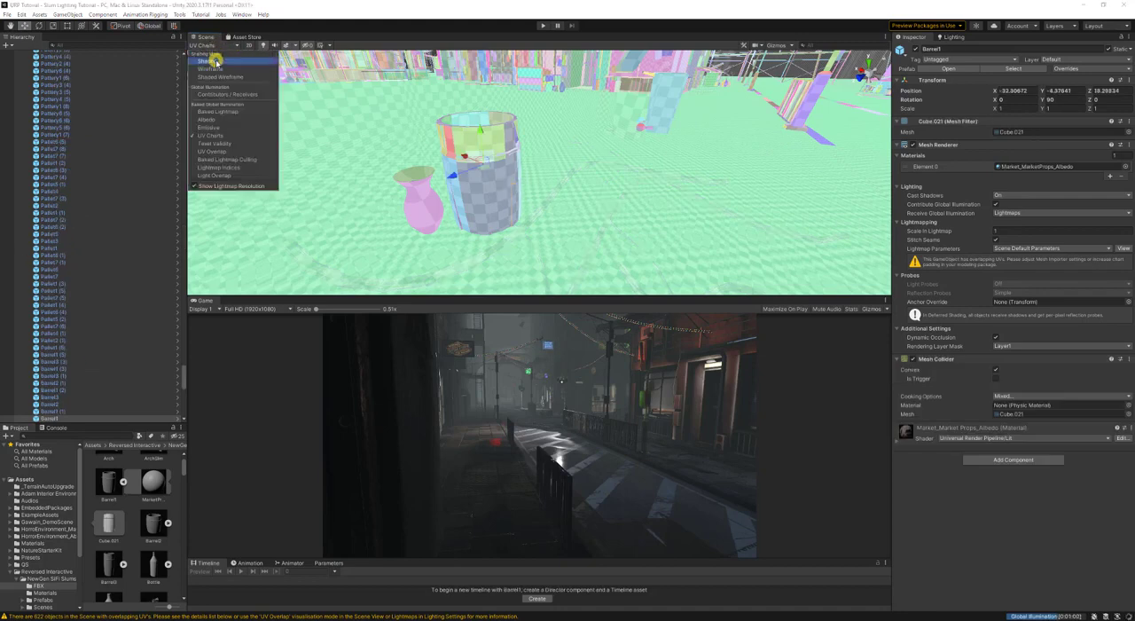
left_click(214, 62)
left_click(574, 135)
key("w")
right_click_drag(626, 177, 455, 211)
key("s")
key("w")
key("w")
key("a")
left_click(599, 180)
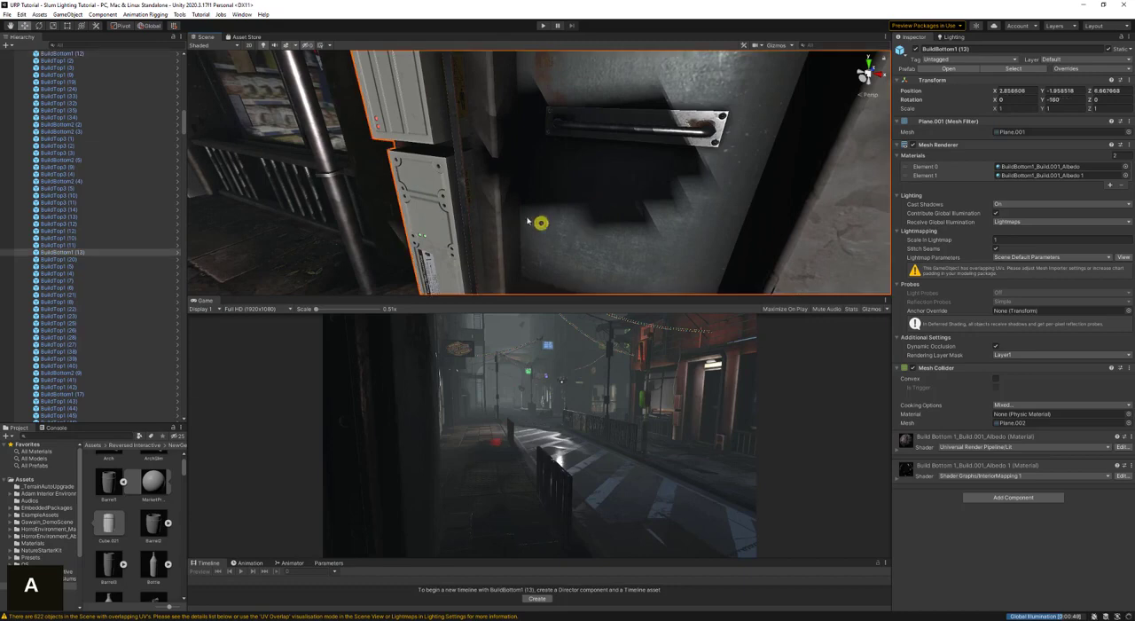
- Examine the shaded lighting on BuildBottom1 (13), the street and the area around the lit shop window
key("s")
right_click_drag(534, 222, 487, 158)
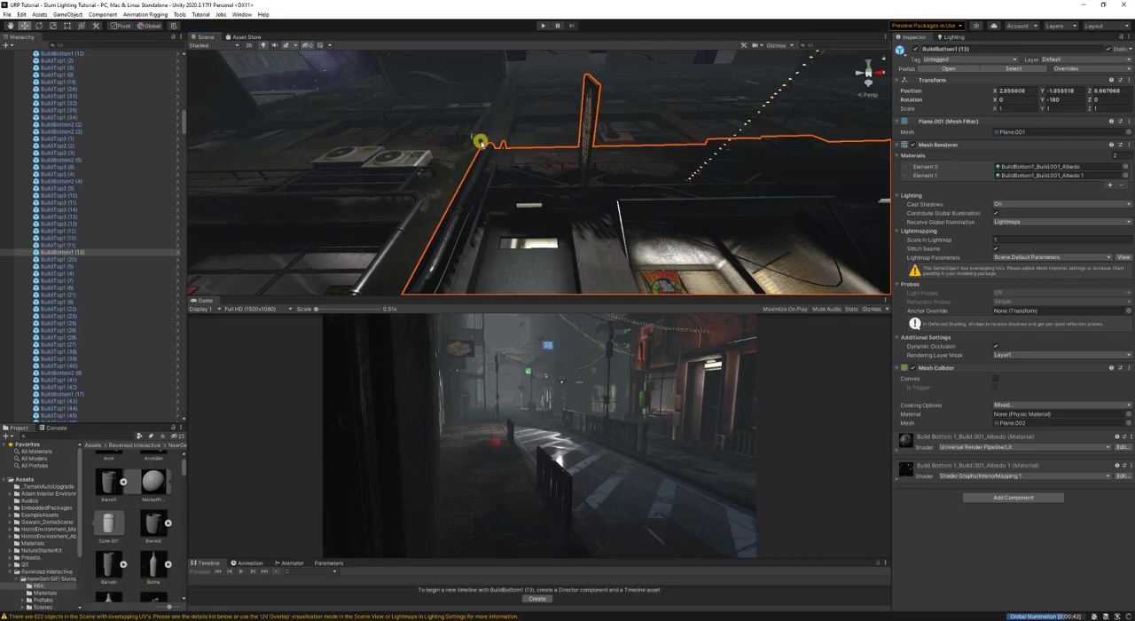
right_click_drag(471, 119, 649, 231)
key("s")
key("d")
key("w")
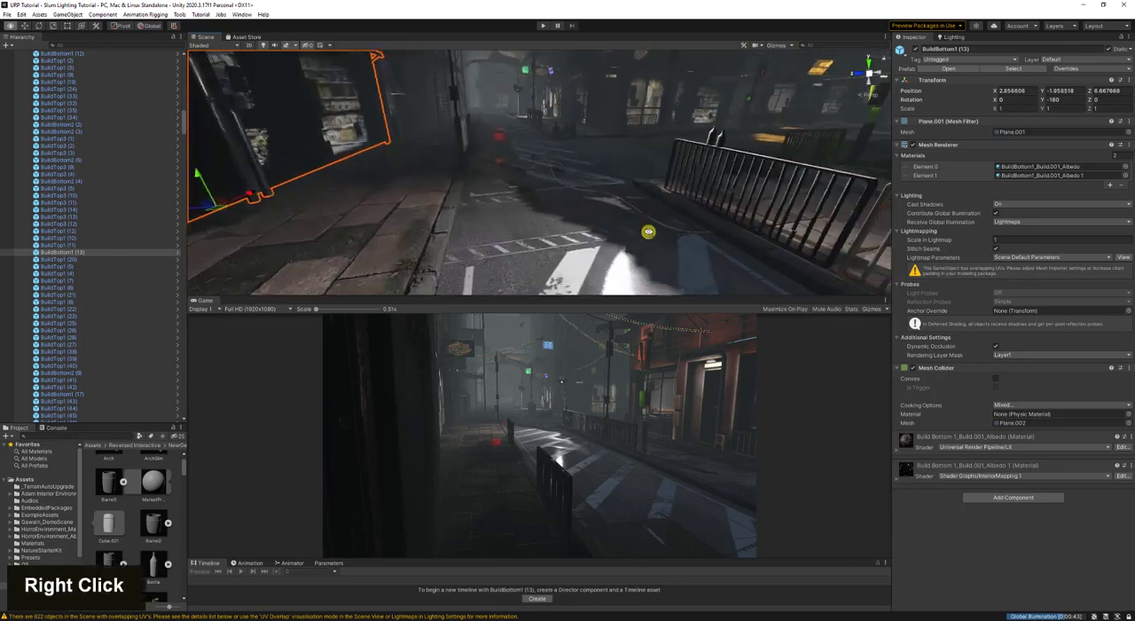
right_click_drag(582, 187, 541, 244)
key("w")
key("a")
key("w")
key("d")
key("d")
key("s")
key("a")
key("w")
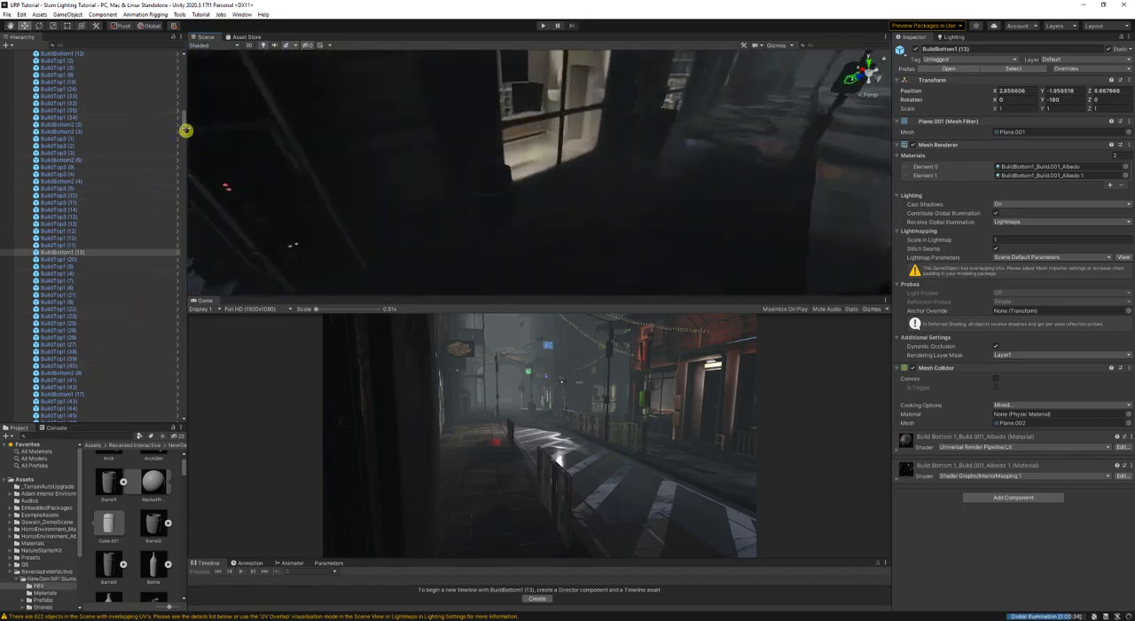
- Select Barrel1 near the lit shop window and examine how it looks within the wider shaded street
left_click_drag(181, 125, 184, 412)
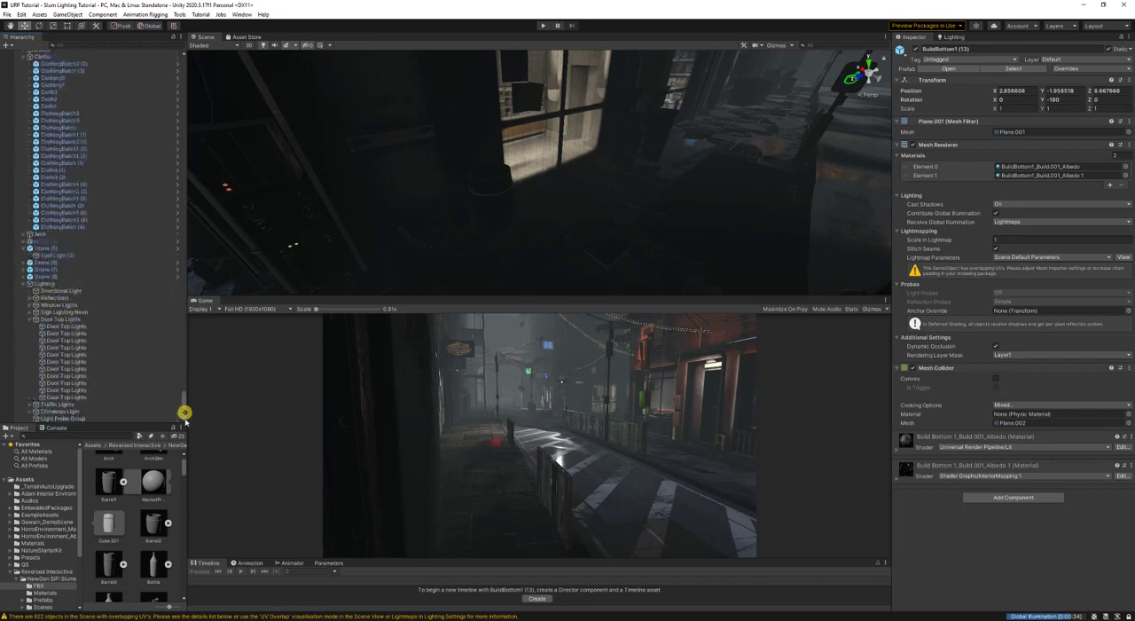
left_click(509, 211)
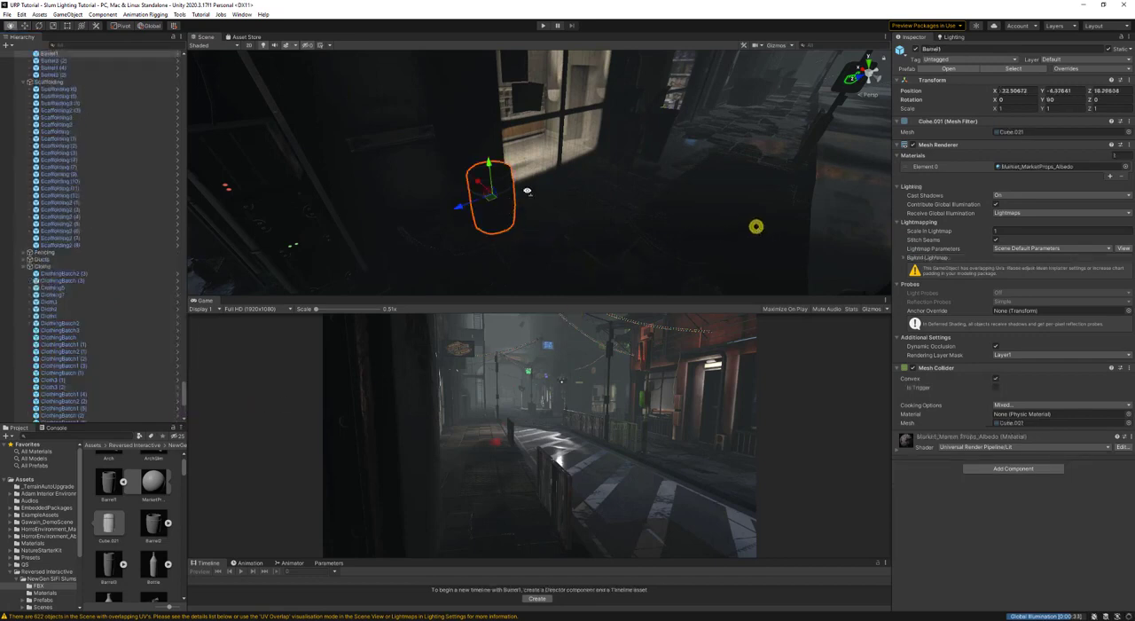
key("w")
right_click_drag(754, 227, 733, 180)
key("d")
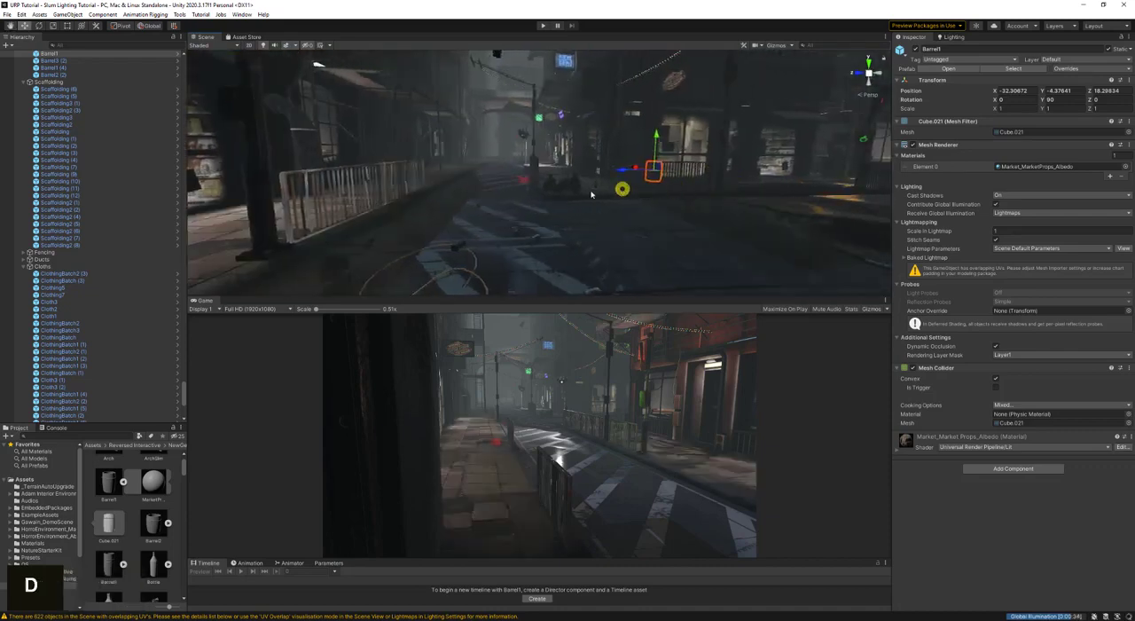
right_click_drag(621, 187, 499, 221)
key("a")
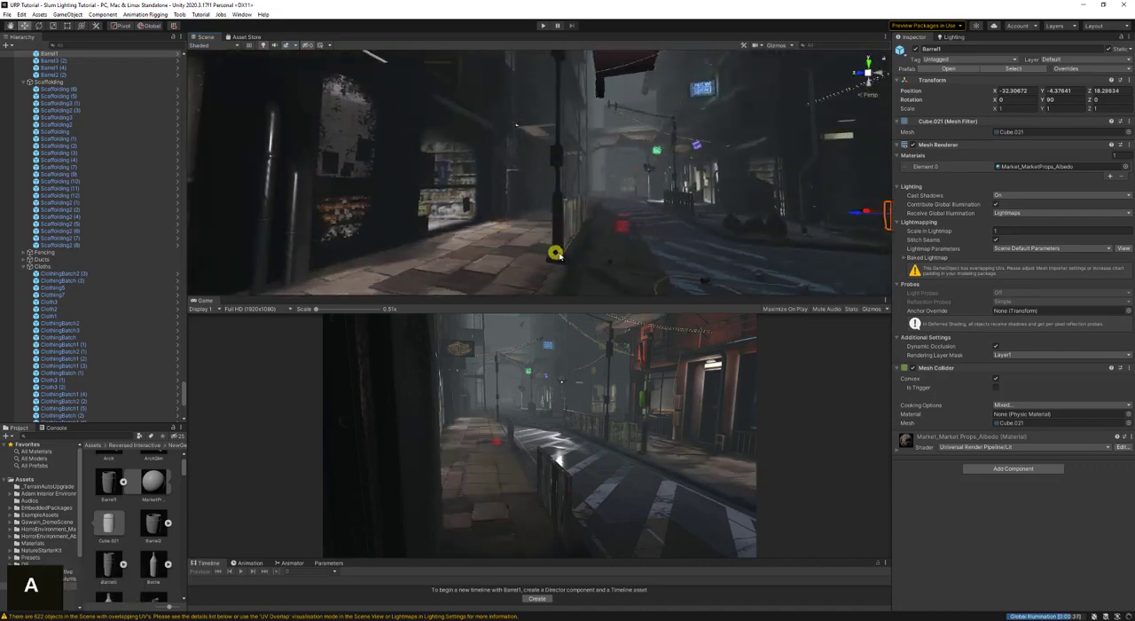
- Inspect the lighting settings of the street post PostPowerTall (3) and the flying Drone (5)
left_click(557, 231)
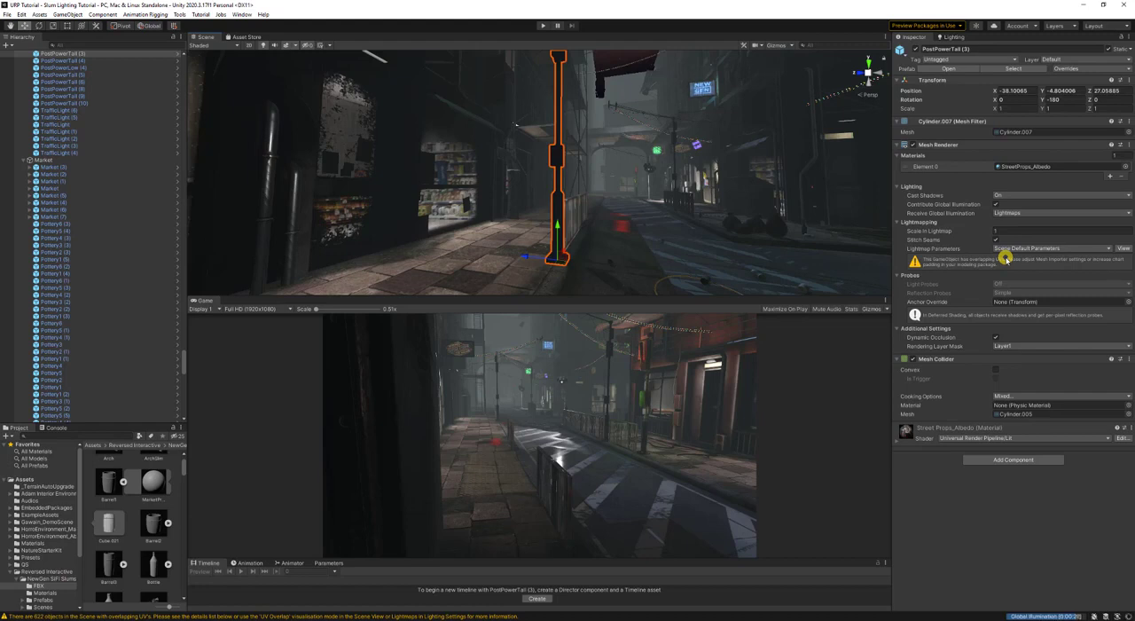
key("s")
right_click_drag(644, 212, 665, 246)
right_click_drag(541, 199, 603, 114)
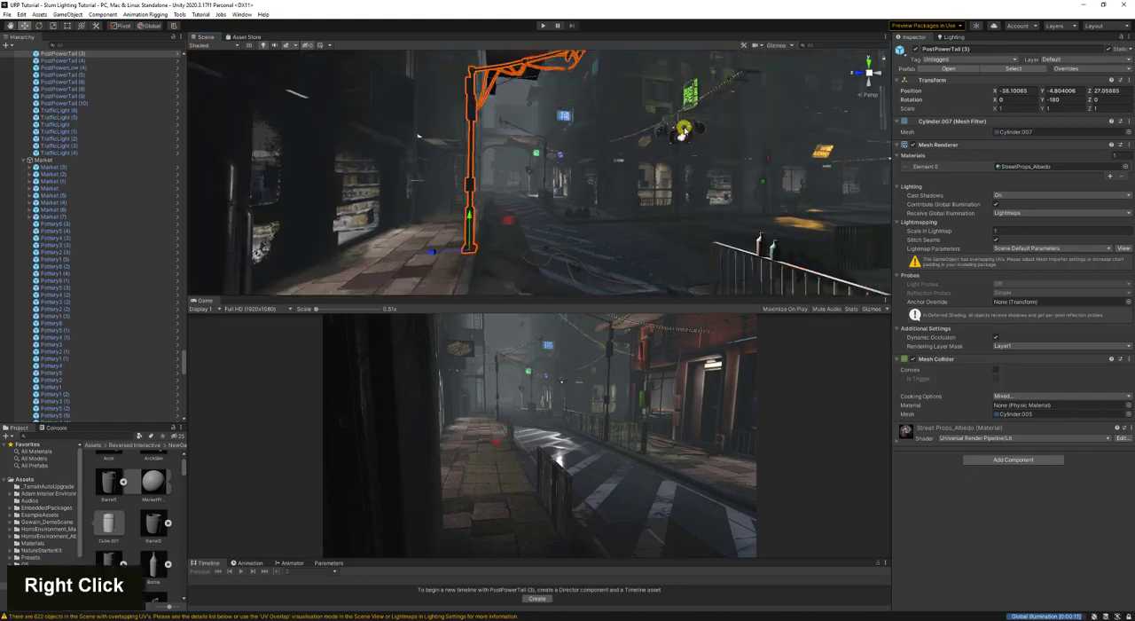
left_click(683, 131)
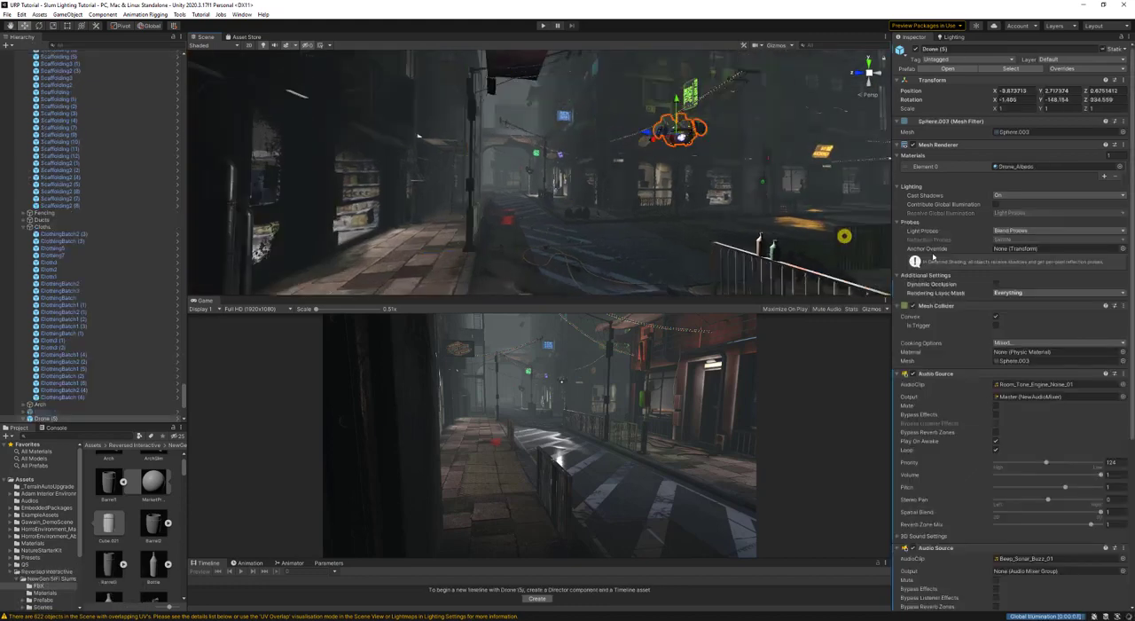
- Examine the Light Probes options of Drone (5) and look over the shaded street, barriers and sidewalk around it
left_click(1025, 230)
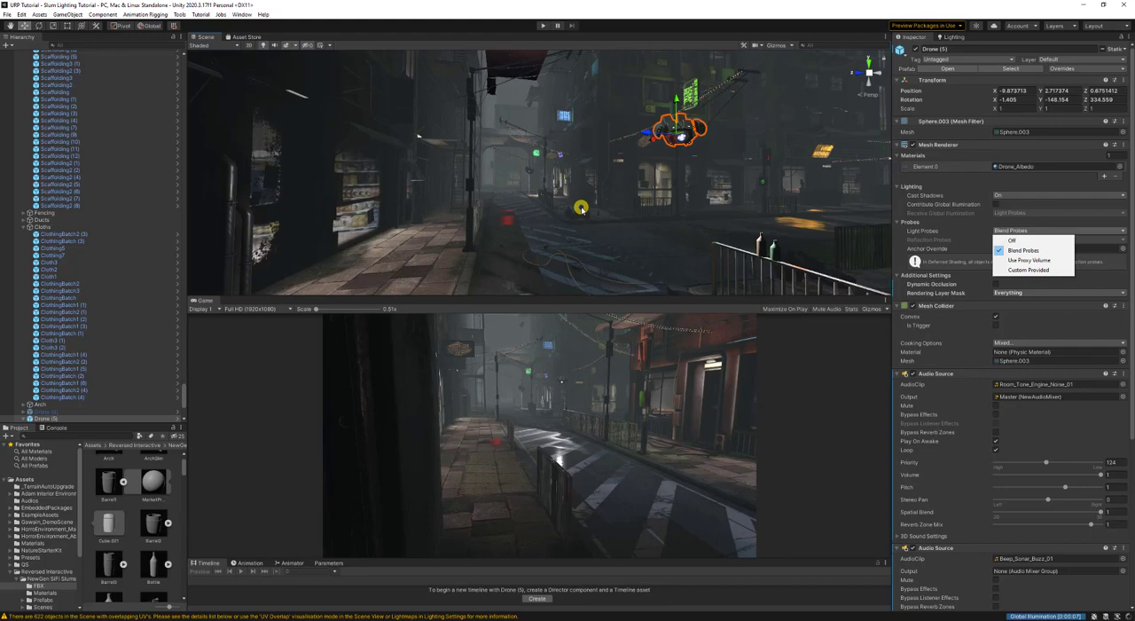
right_click_drag(585, 208, 737, 218)
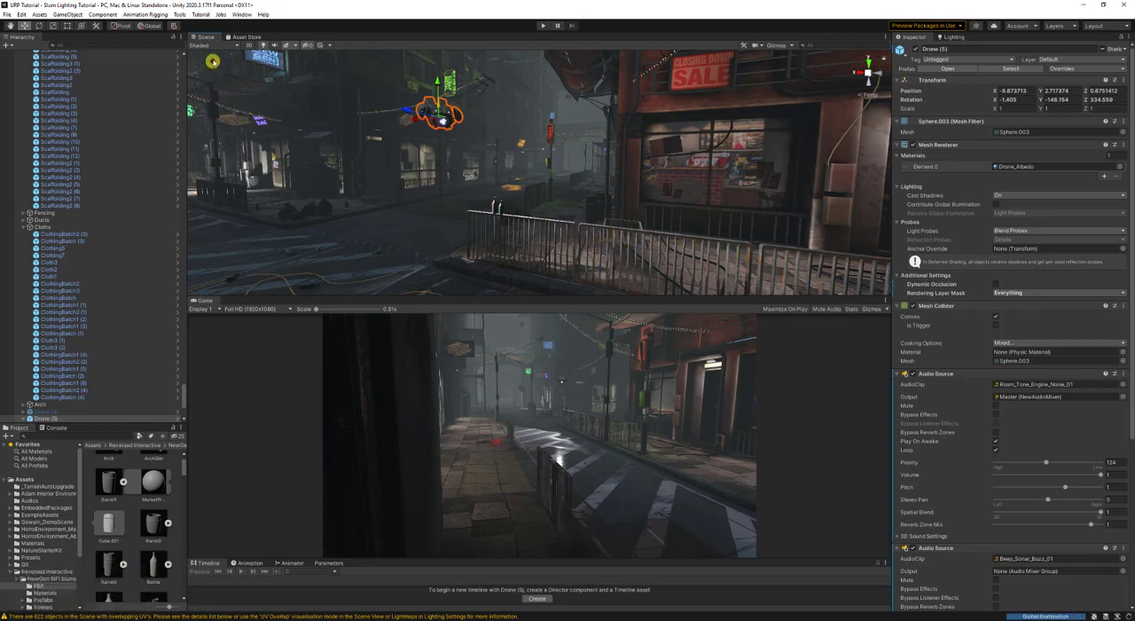
scroll(72, 390, "down", 8)
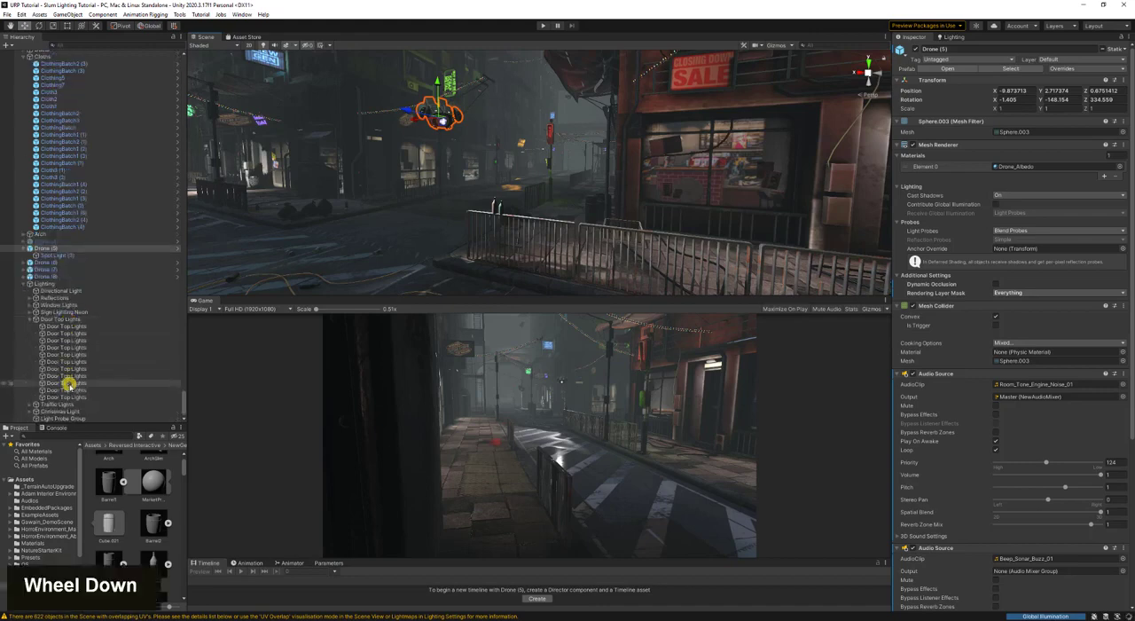
right_click_drag(542, 244, 582, 241)
key("d")
key("a")
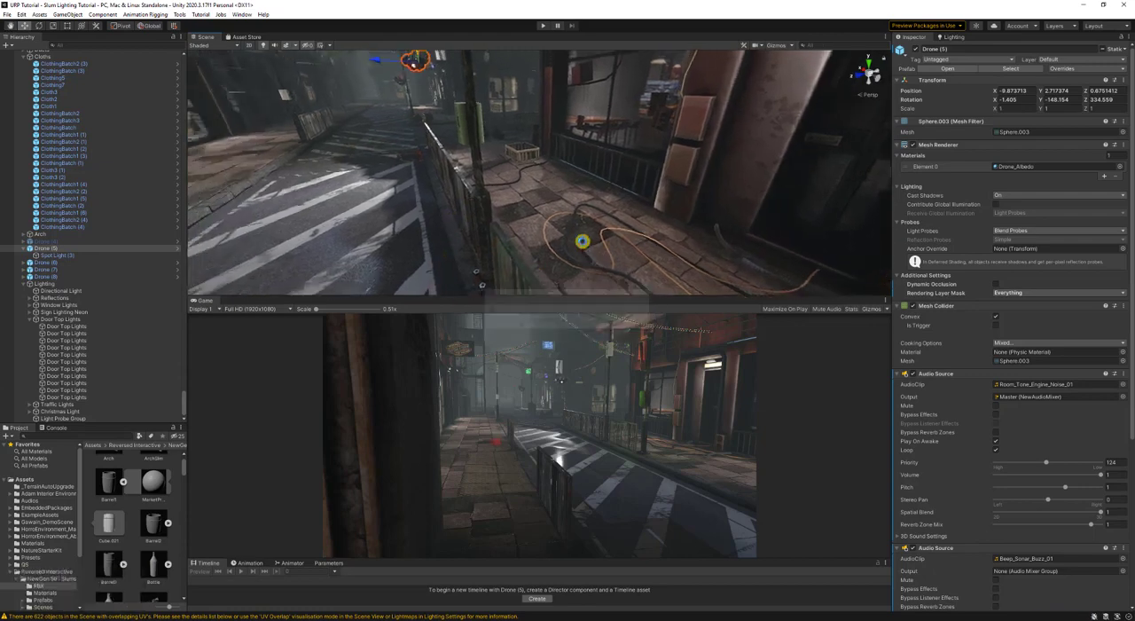
key("a")
right_click_drag(580, 213, 519, 188)
- Set Light Probe Visualization to All Probes With Cells, turn on the scene gizmos and view the probe network across the street
left_click(953, 37)
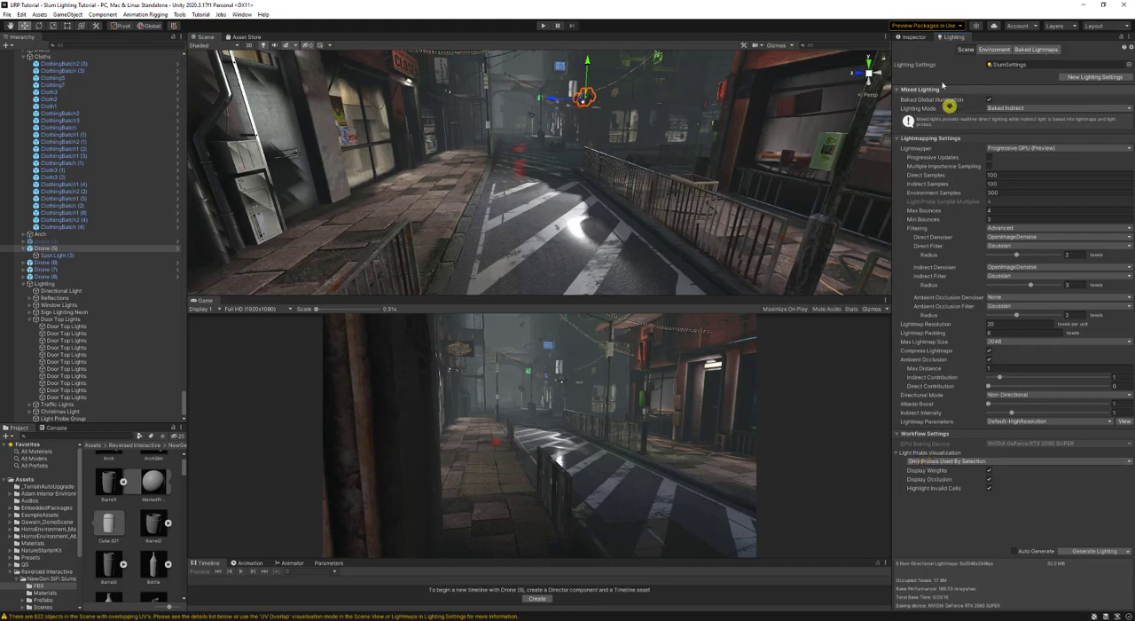
left_click(1003, 462)
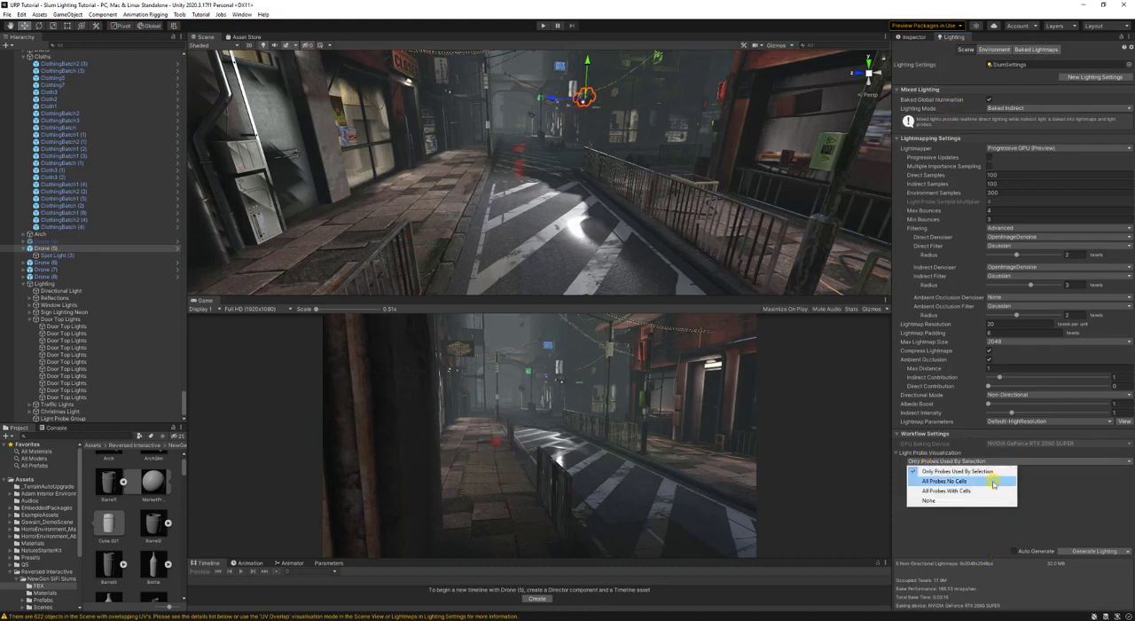
left_click(993, 490)
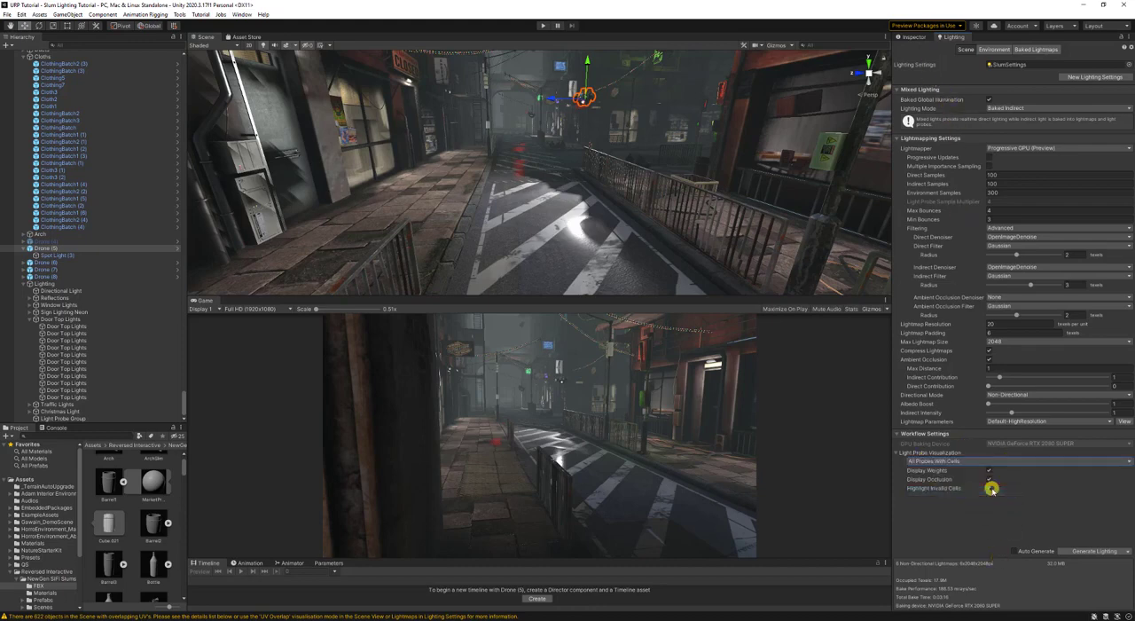
left_click(780, 48)
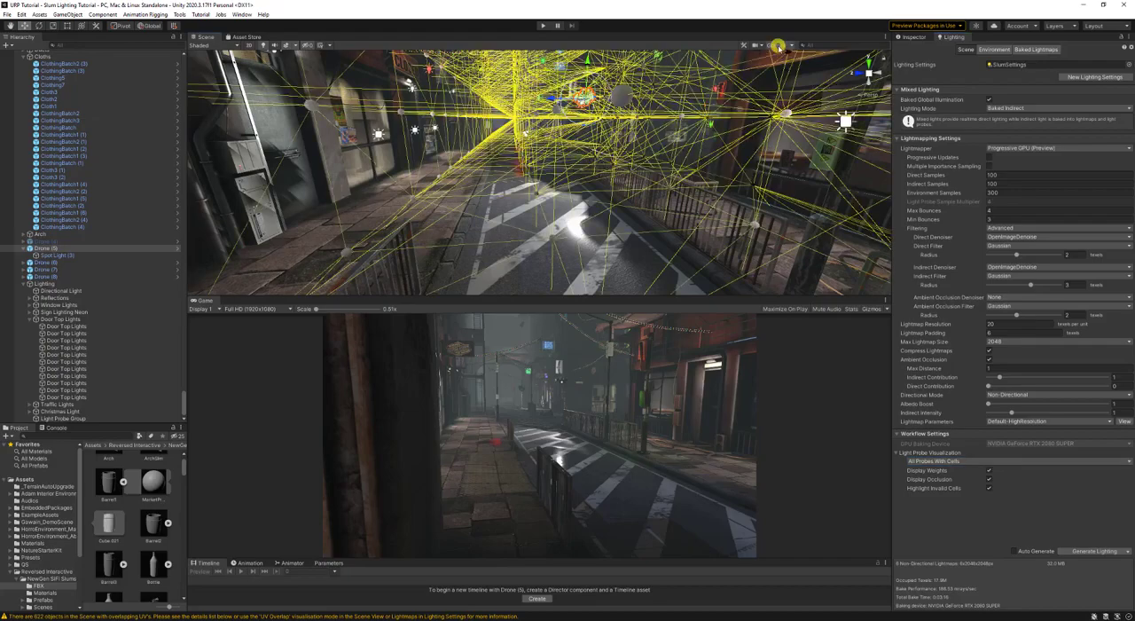
key("s")
right_click_drag(701, 164, 879, 377)
key("d")
key("w")
- Set Light Probe Visualization to Only Probes Used By Selection and select the ground wires on the sidewalk
left_click(963, 459)
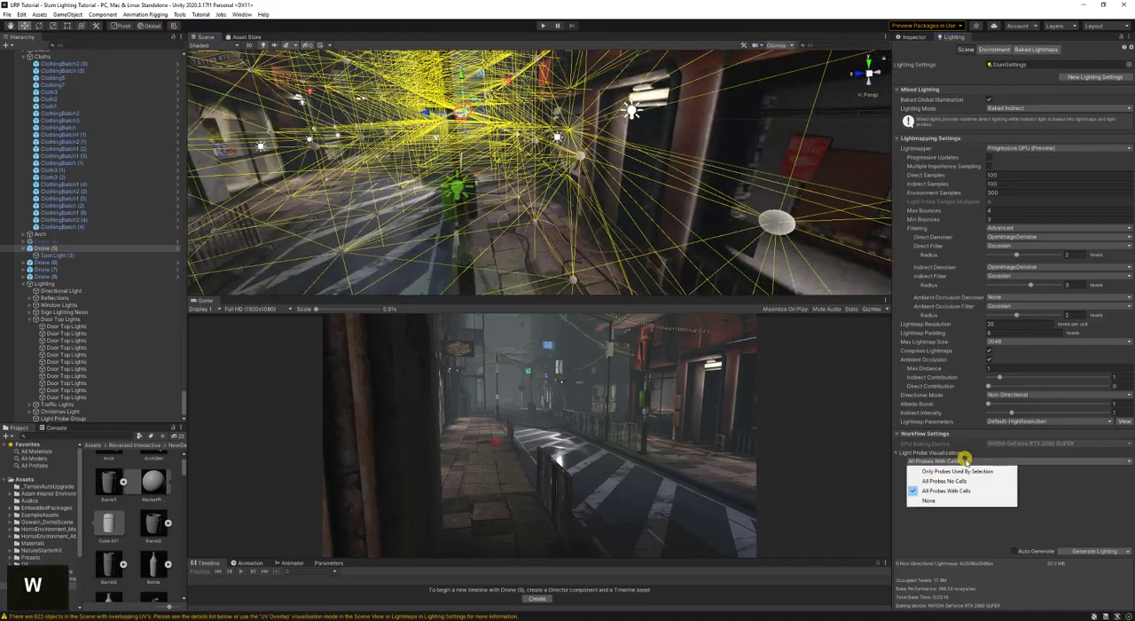
left_click(942, 467)
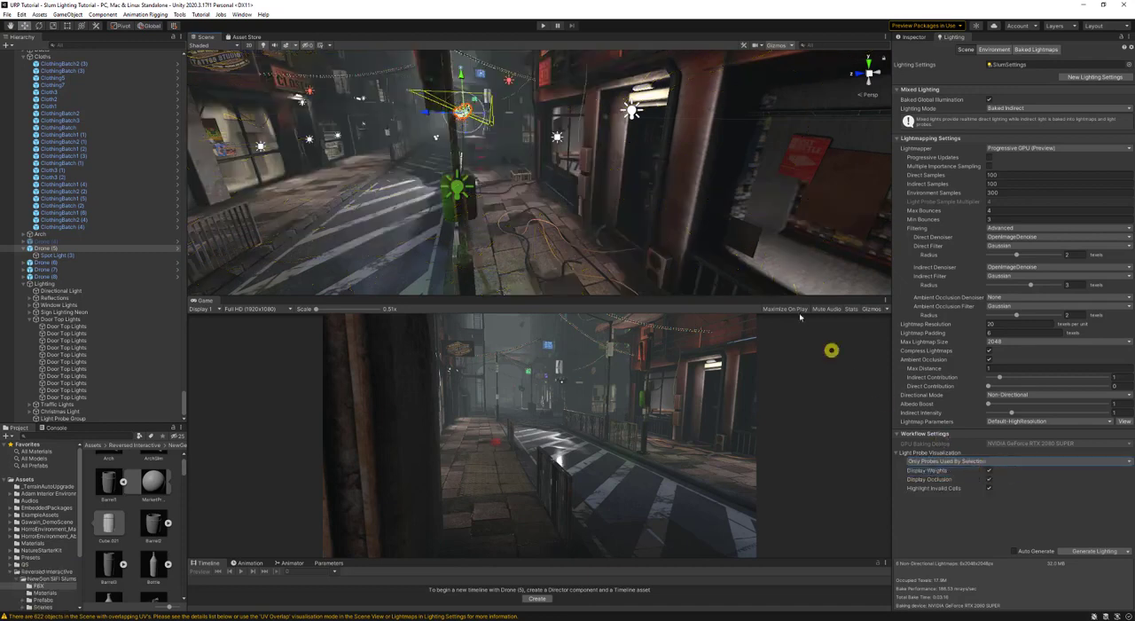
left_click(690, 169)
left_click(508, 233)
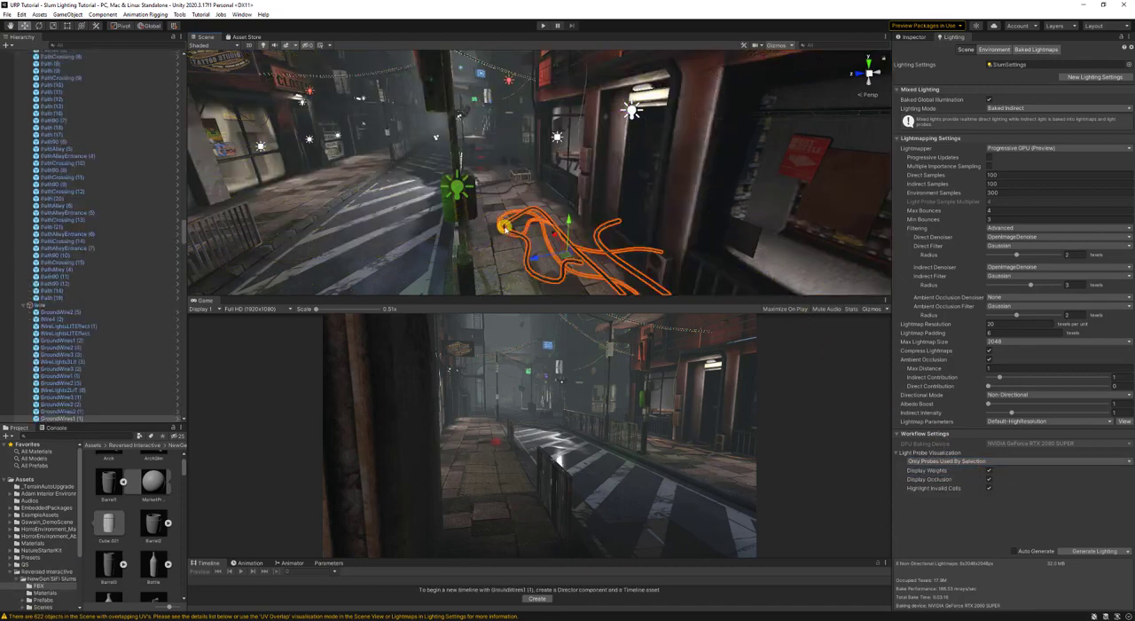
- Select Drone (5) and examine the light probes that affect it from several viewpoints
key("w")
key("w")
right_click_drag(500, 204, 458, 174)
left_click(461, 174)
key("w")
right_click_drag(560, 207, 493, 199)
key("s")
key("d")
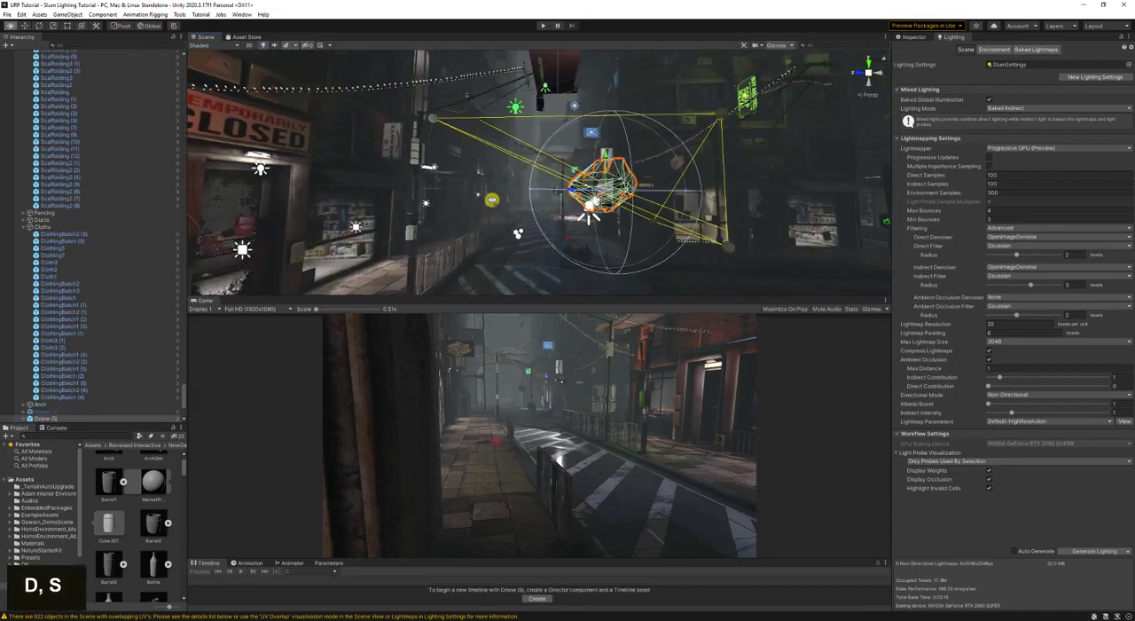
key("a")
right_click_drag(748, 87, 760, 203)
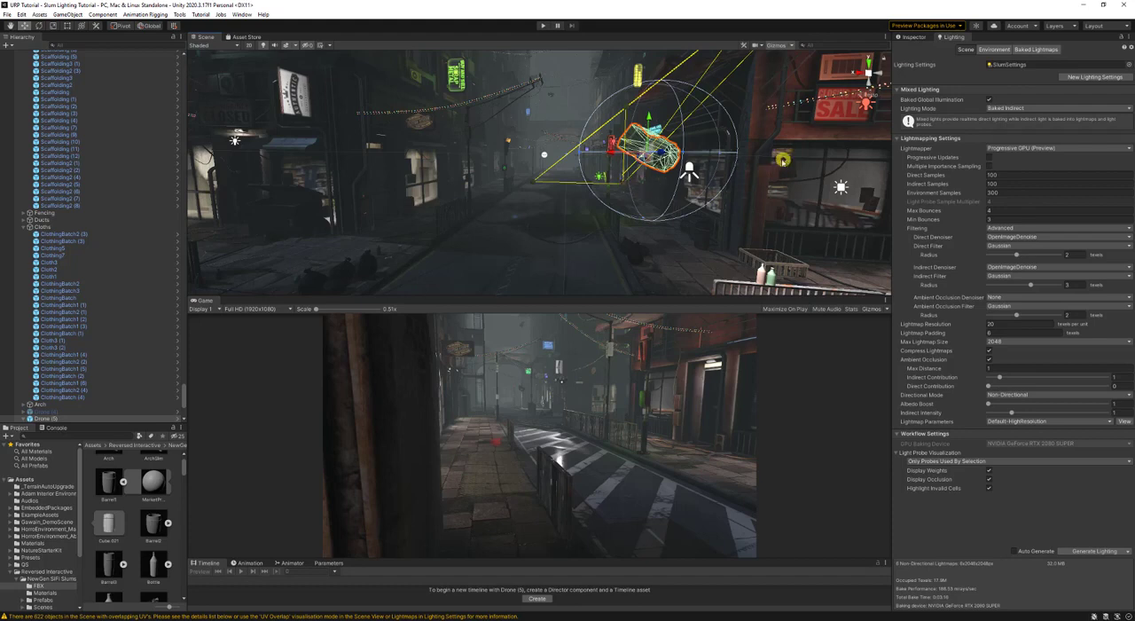
- Add a Light Probe Proxy Volume component to Drone (5)
left_click(911, 37)
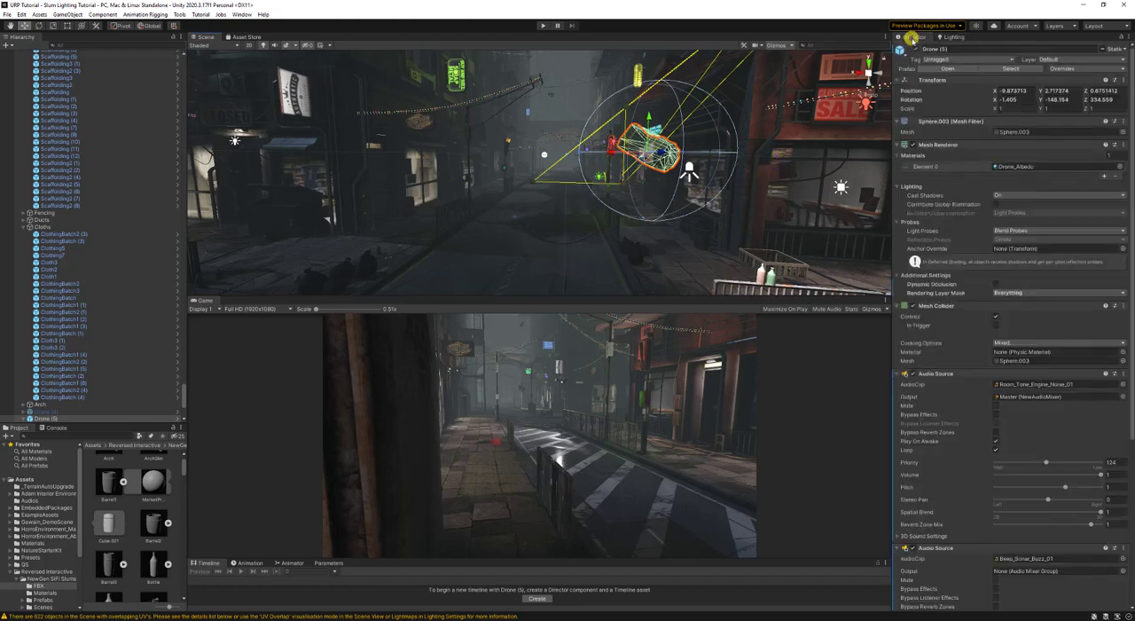
left_click(946, 36)
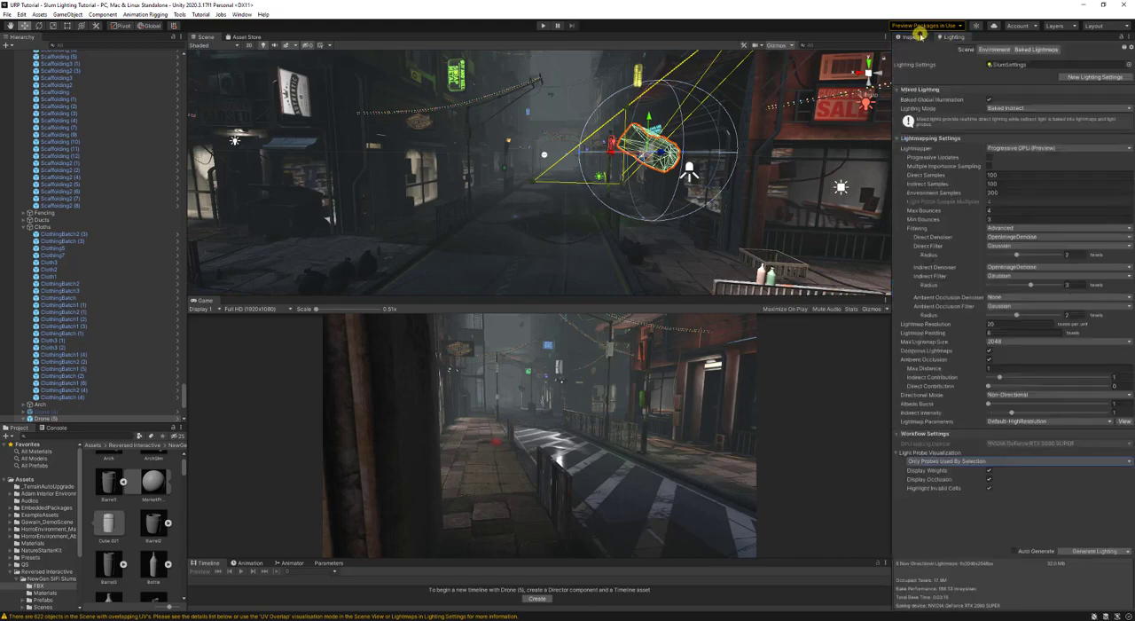
left_click(917, 35)
scroll(982, 383, "down", 3)
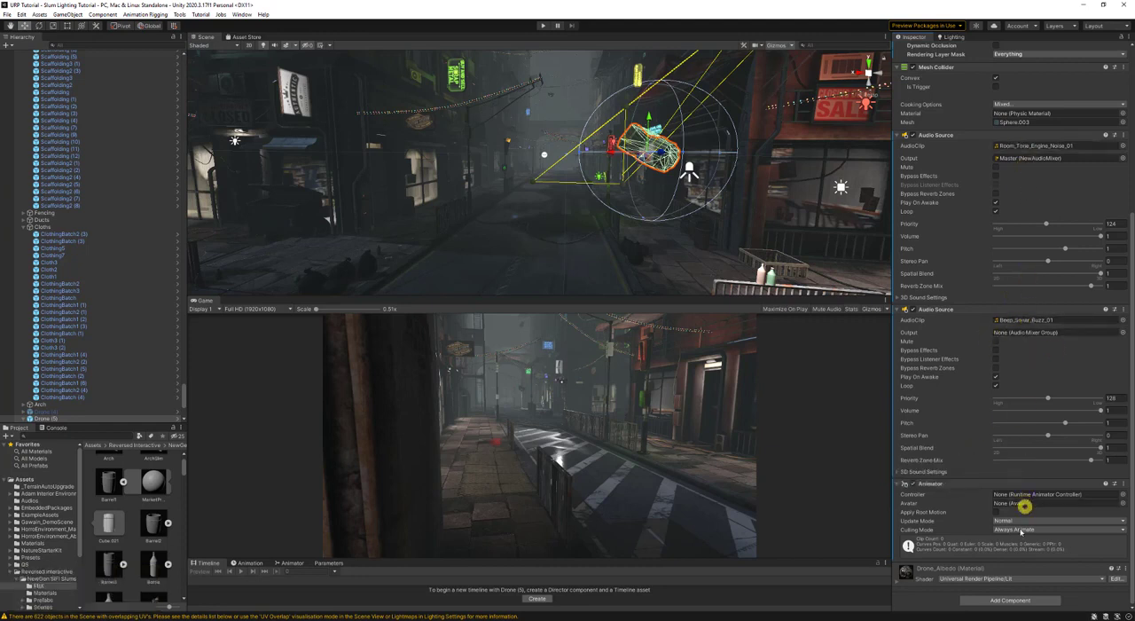
left_click(1009, 601)
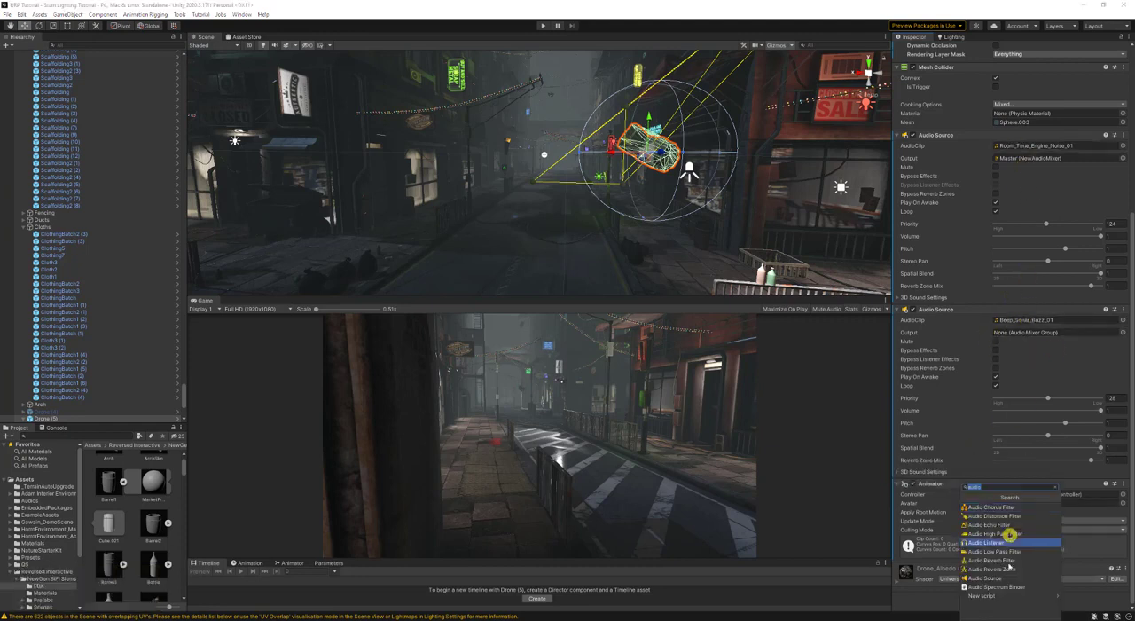
type("prox")
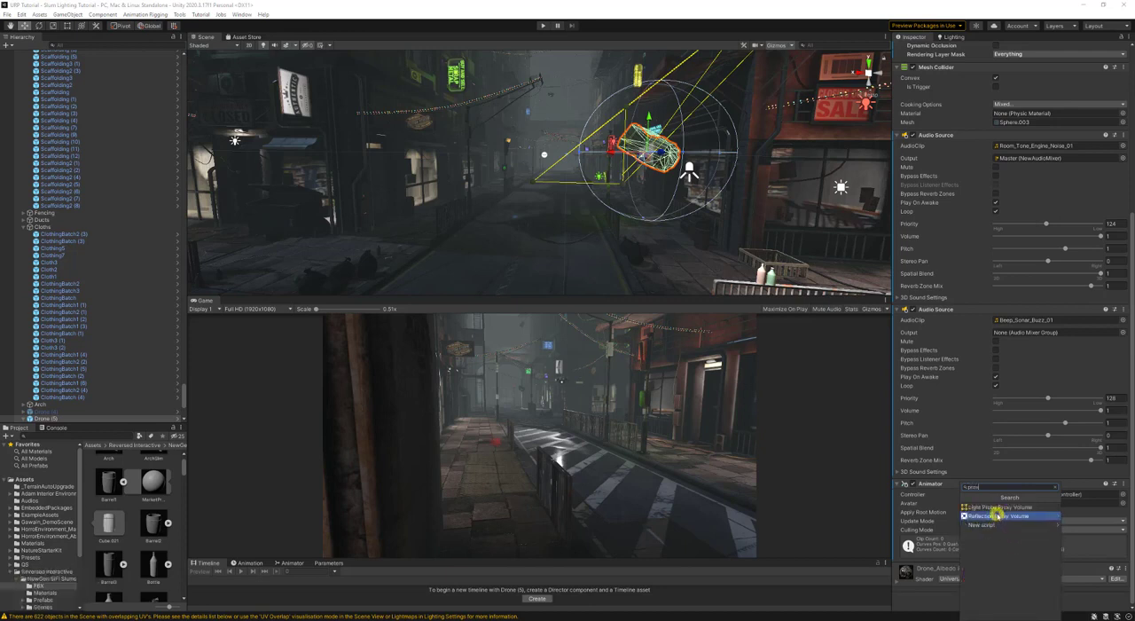
left_click(995, 508)
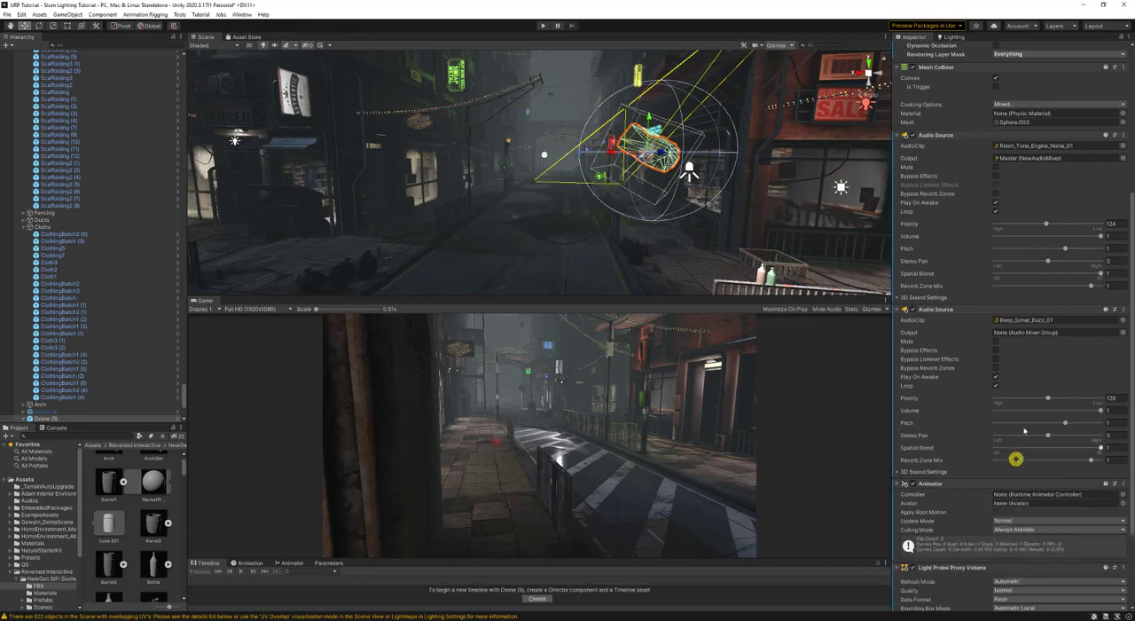
scroll(1021, 428, "down", 3)
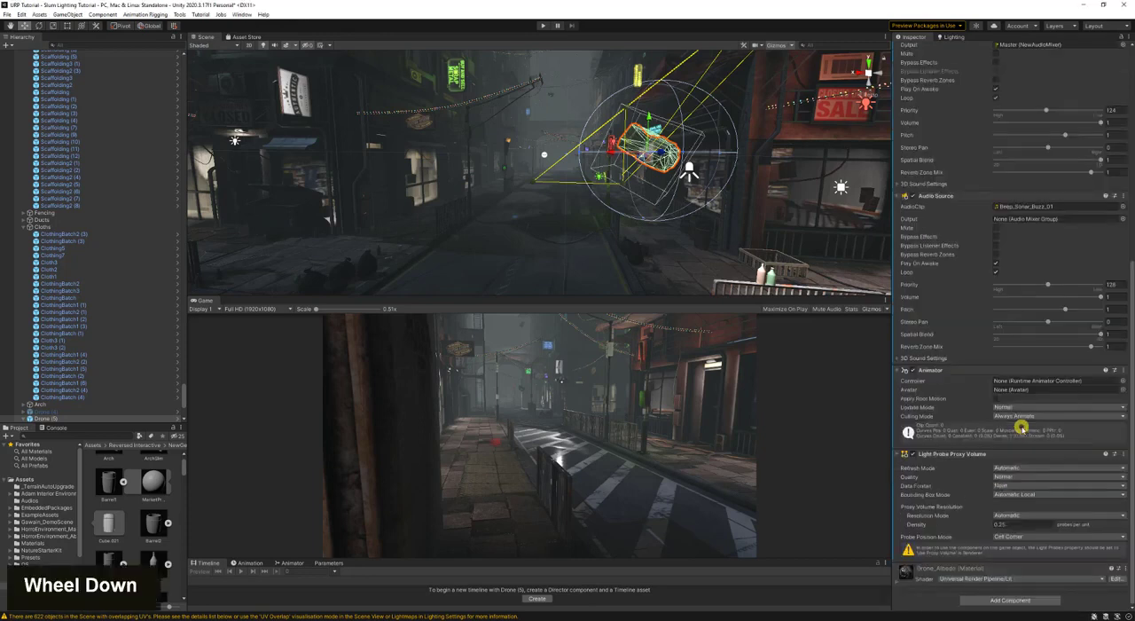
- Check the proxy volume's Bounding Box Mode and Refresh Mode options and set its Resolution Mode to Custom
left_click(1025, 488)
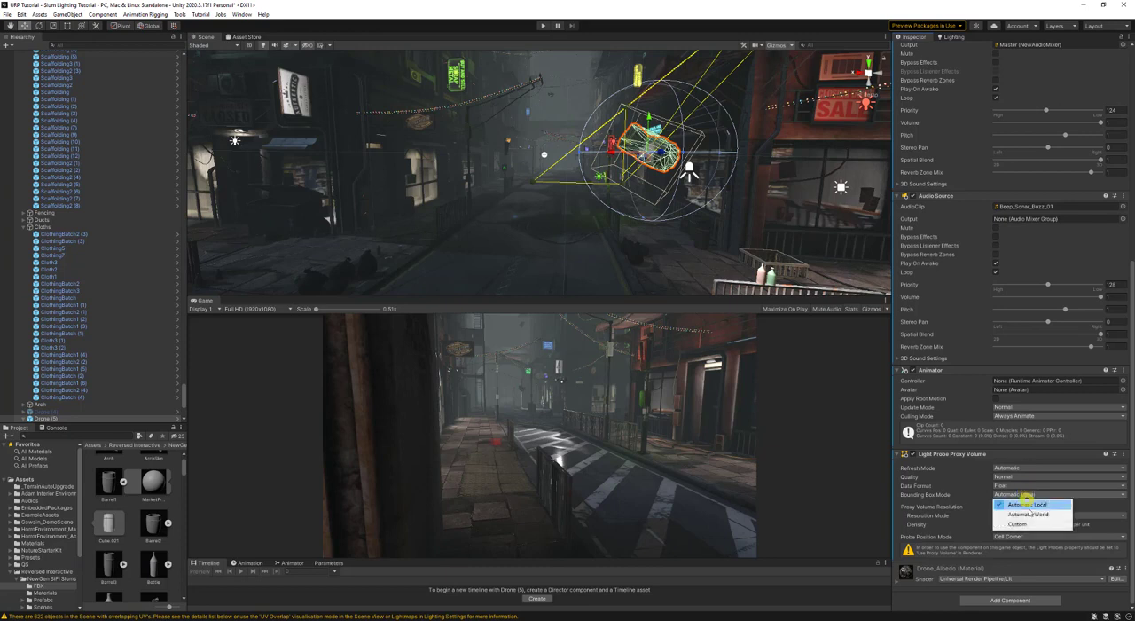
left_click(1018, 469)
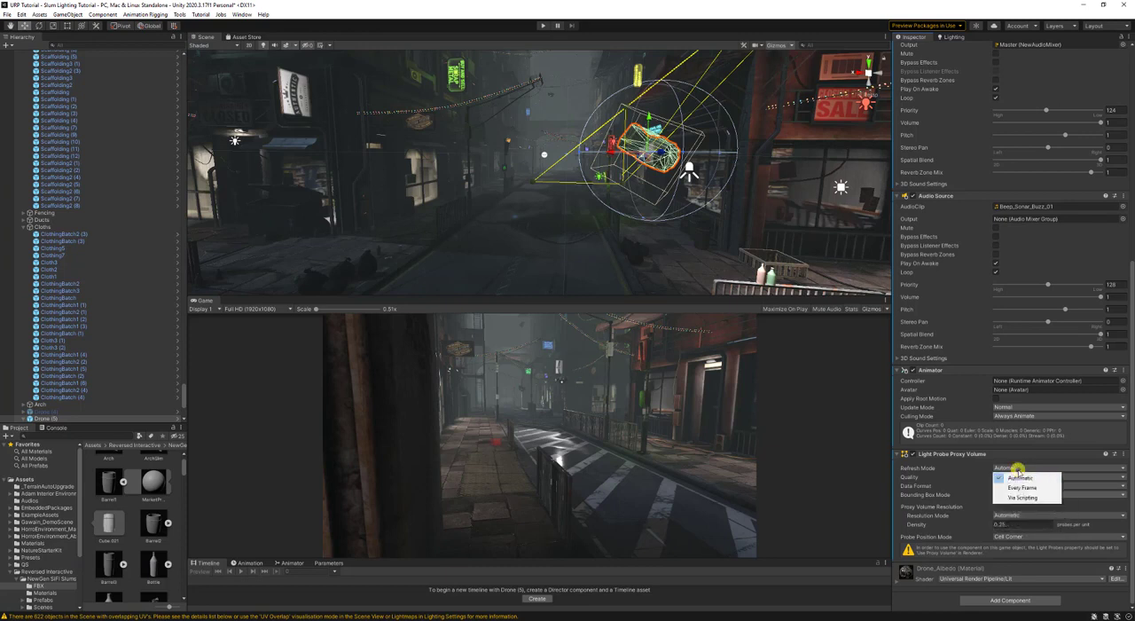
left_click(1086, 519)
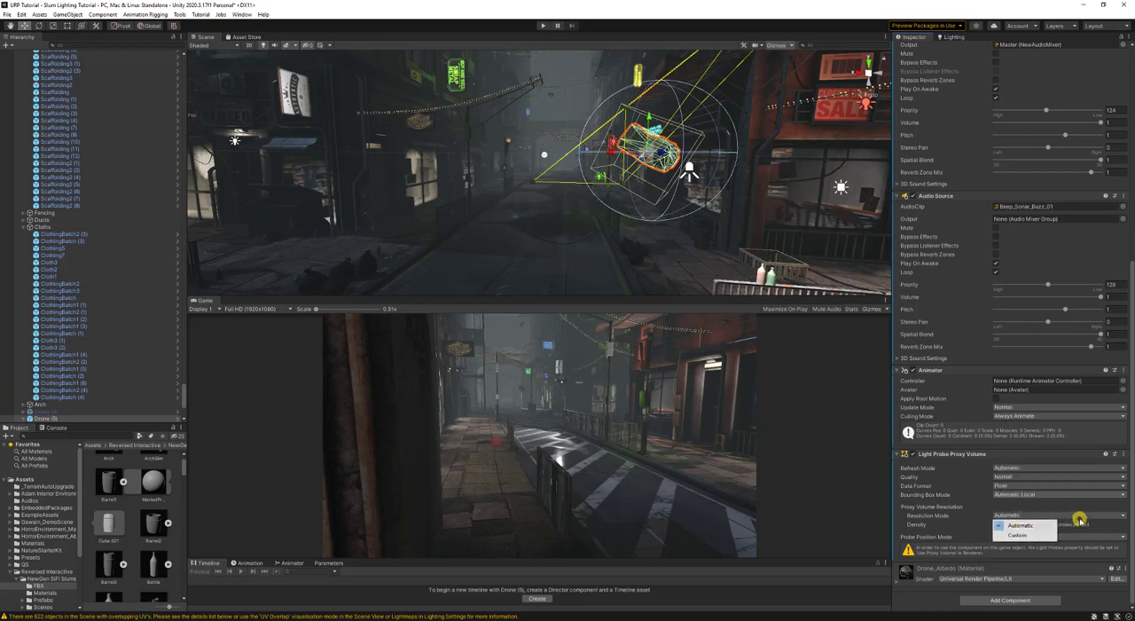
left_click(1022, 536)
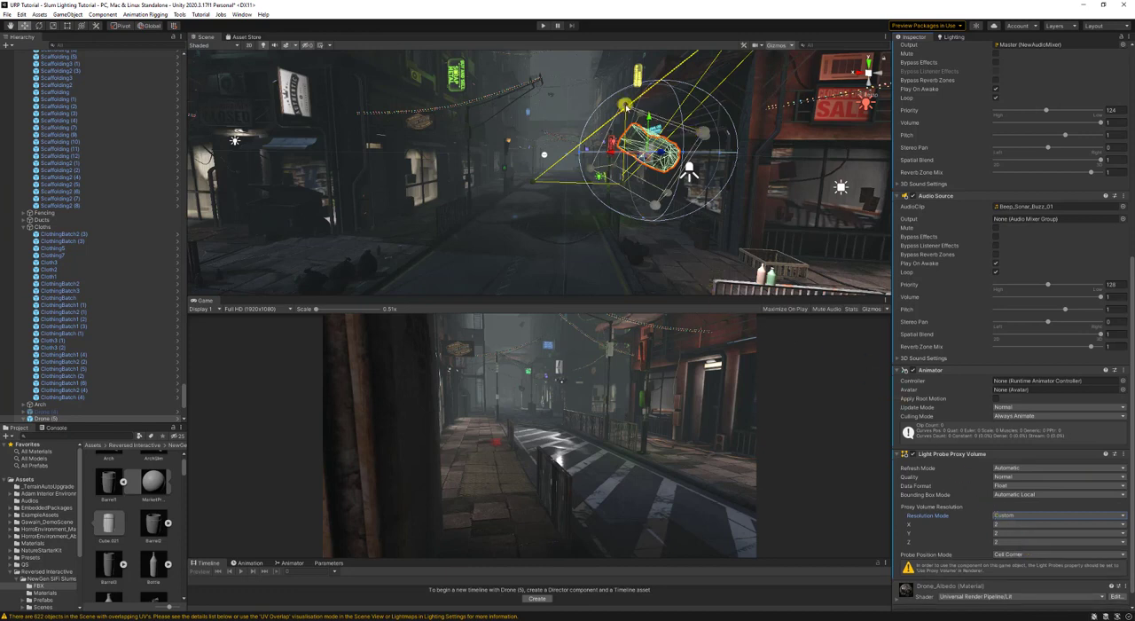
- Set the proxy volume's custom resolution to 8 on the X, Y and Z axes
left_click(1053, 529)
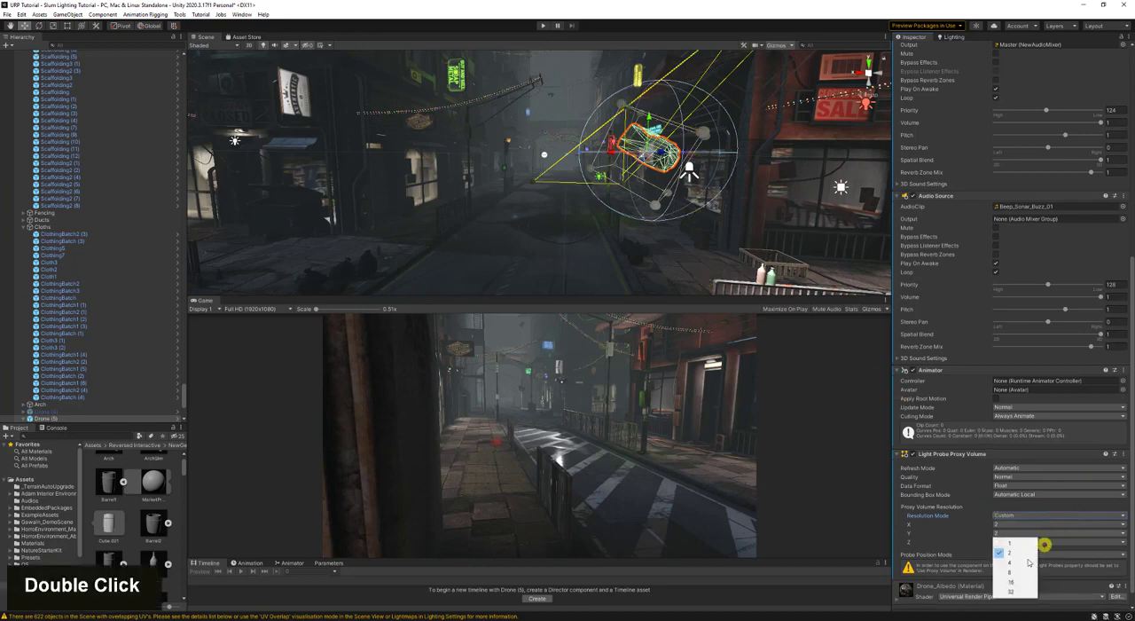
left_click(1038, 570)
left_click(1027, 545)
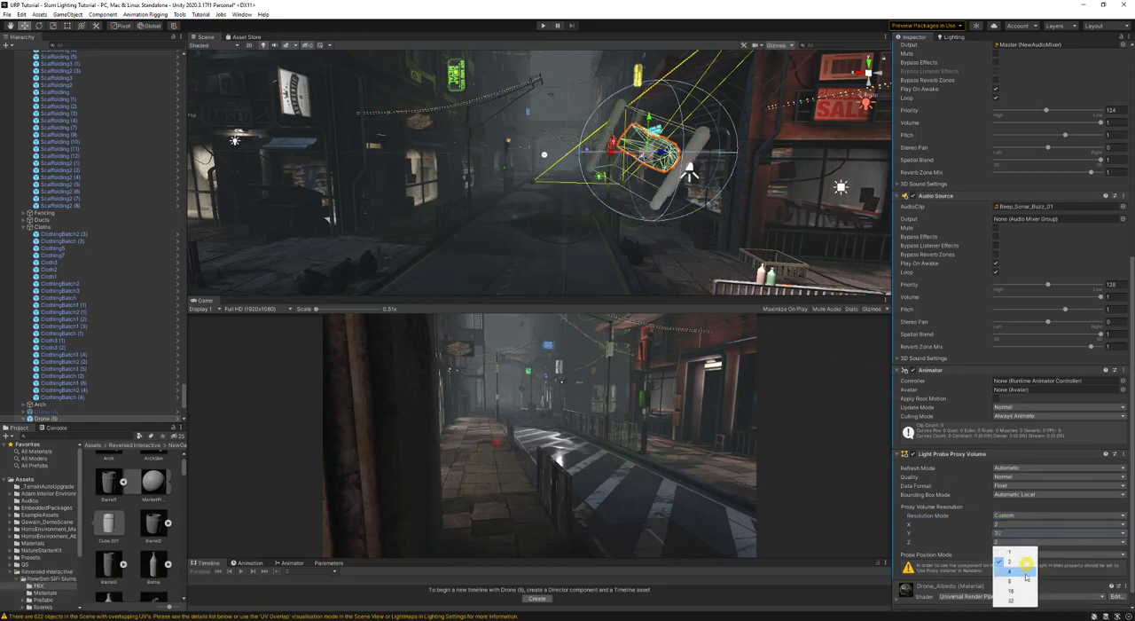
left_click(1018, 581)
left_click(1016, 526)
left_click(1018, 562)
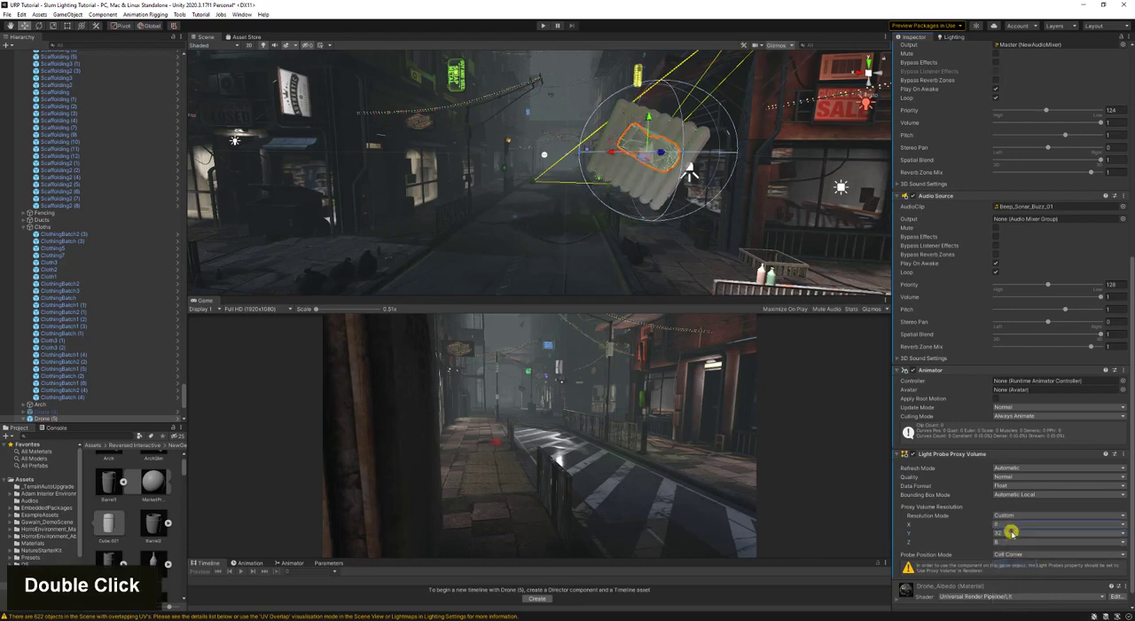
left_click(1016, 533)
left_click(1020, 561)
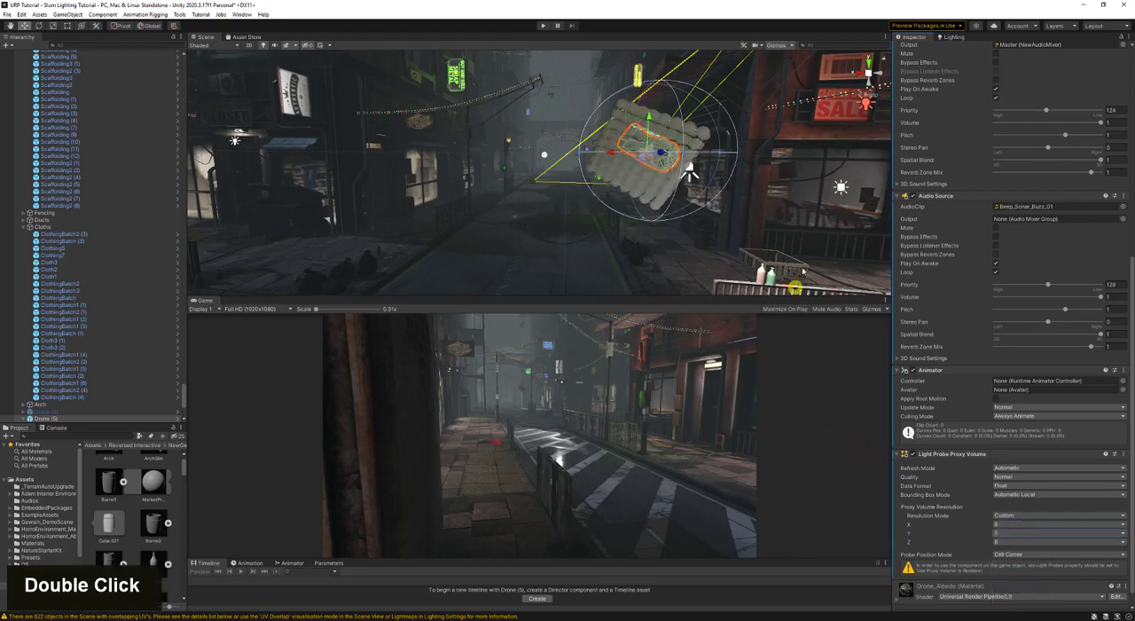
- Remove the Light Probe Proxy Volume component from Drone (5)
double_click(1121, 456)
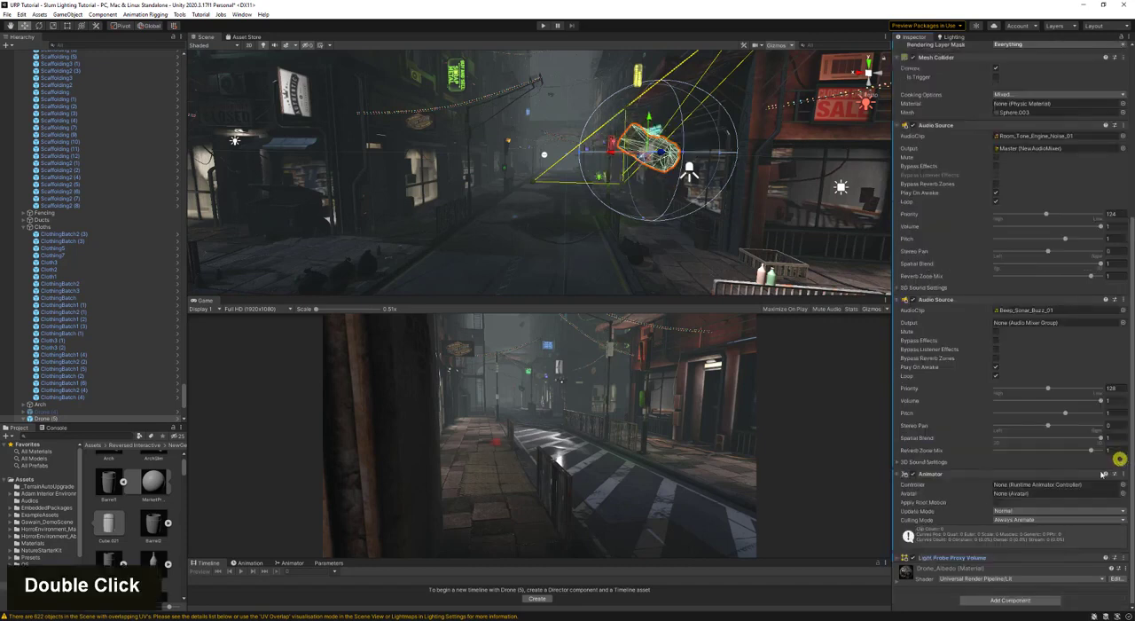
left_click(1127, 561)
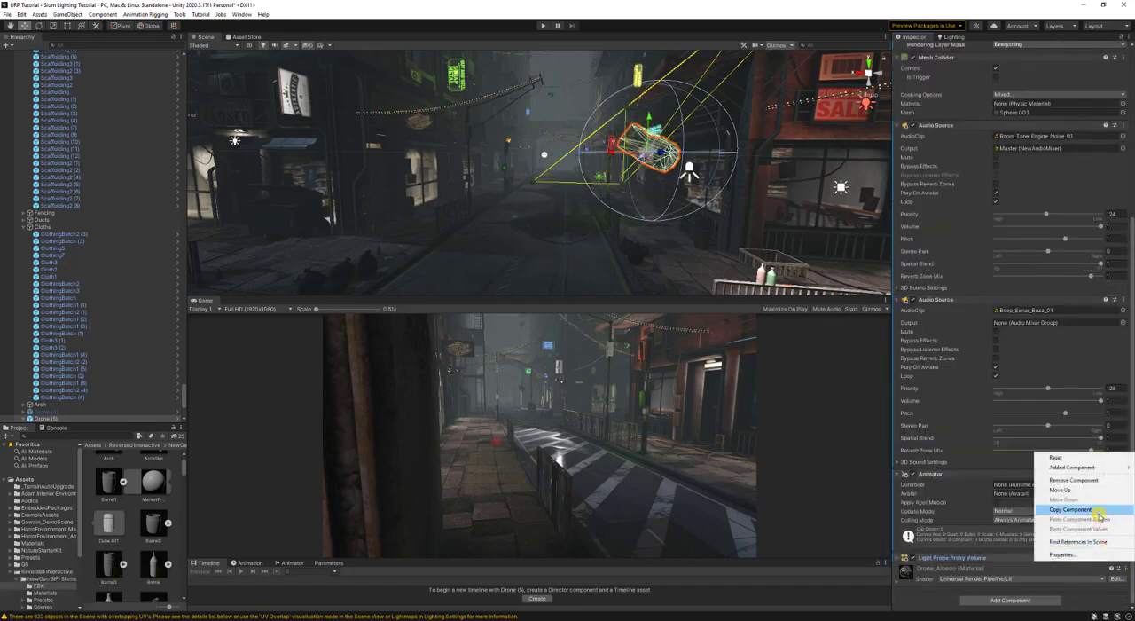
left_click(1090, 483)
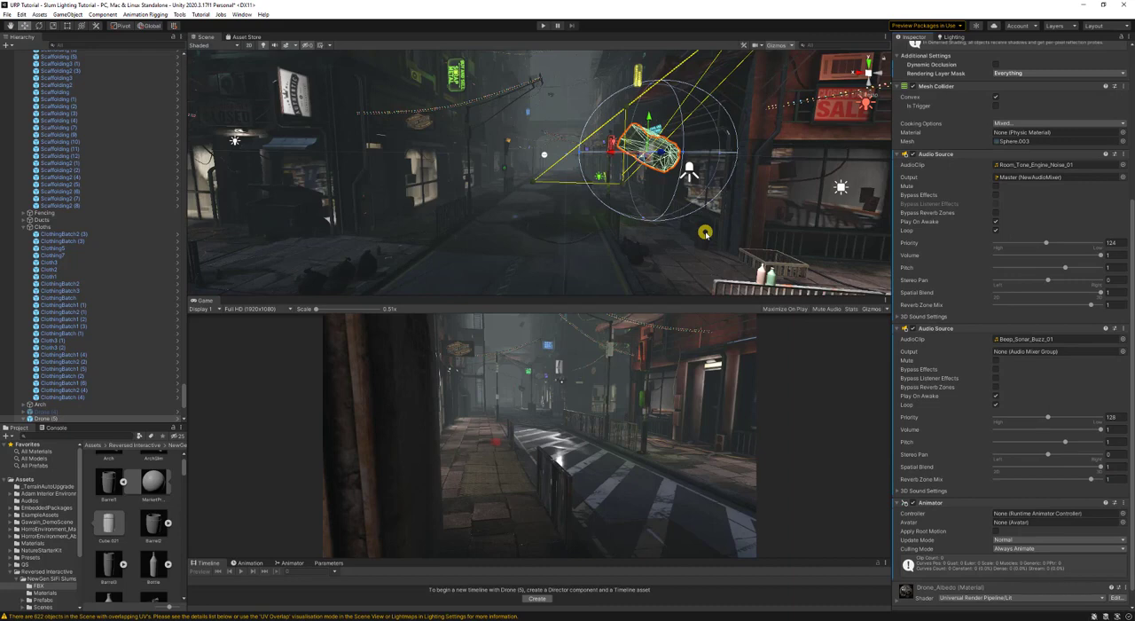
- View the drone up close with its light probes and hide the scene gizmos
key("d")
right_click_drag(624, 181, 602, 188)
key("w")
key("d")
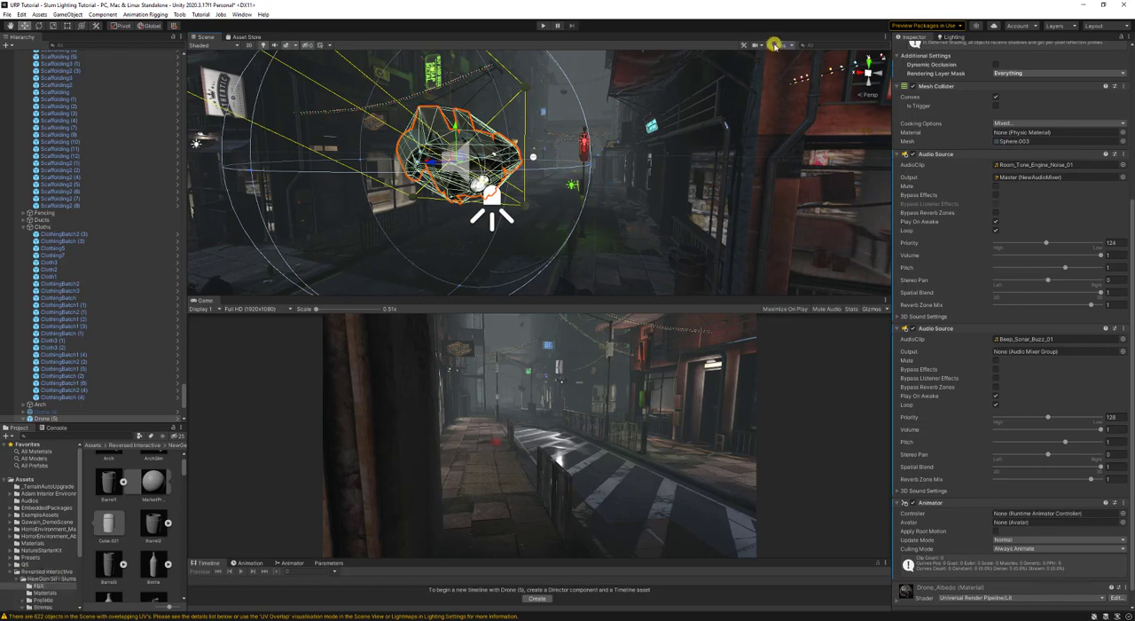
left_click(775, 44)
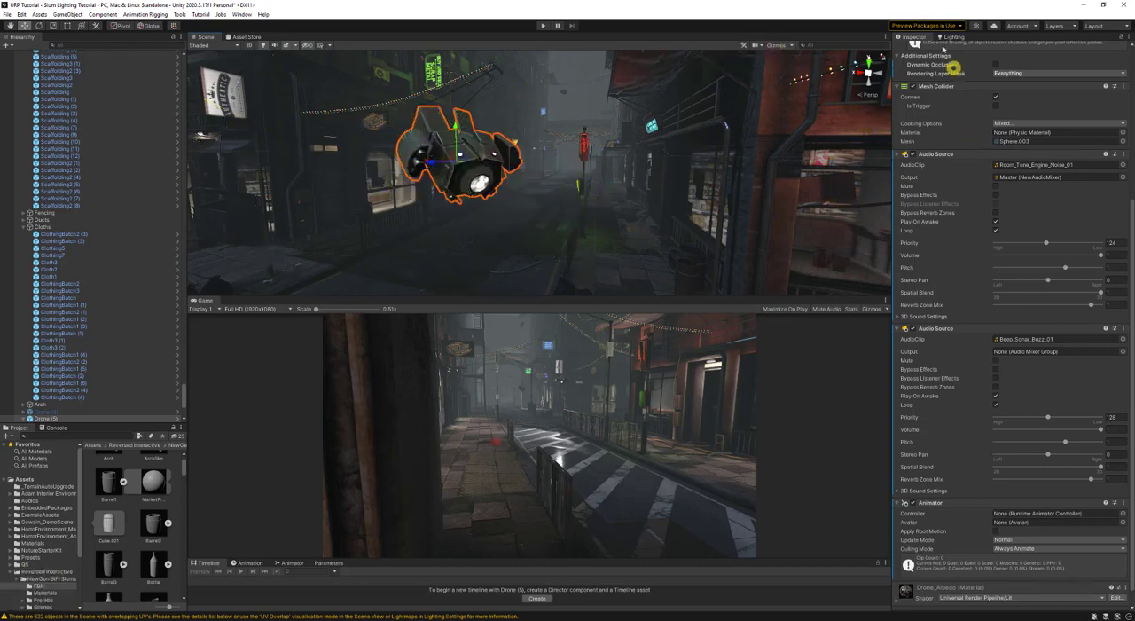
- Try various scene objects, from the area lights through the barrels to Bottle2 (12), as the drone's probe Anchor Override
scroll(1001, 325, "up", 5)
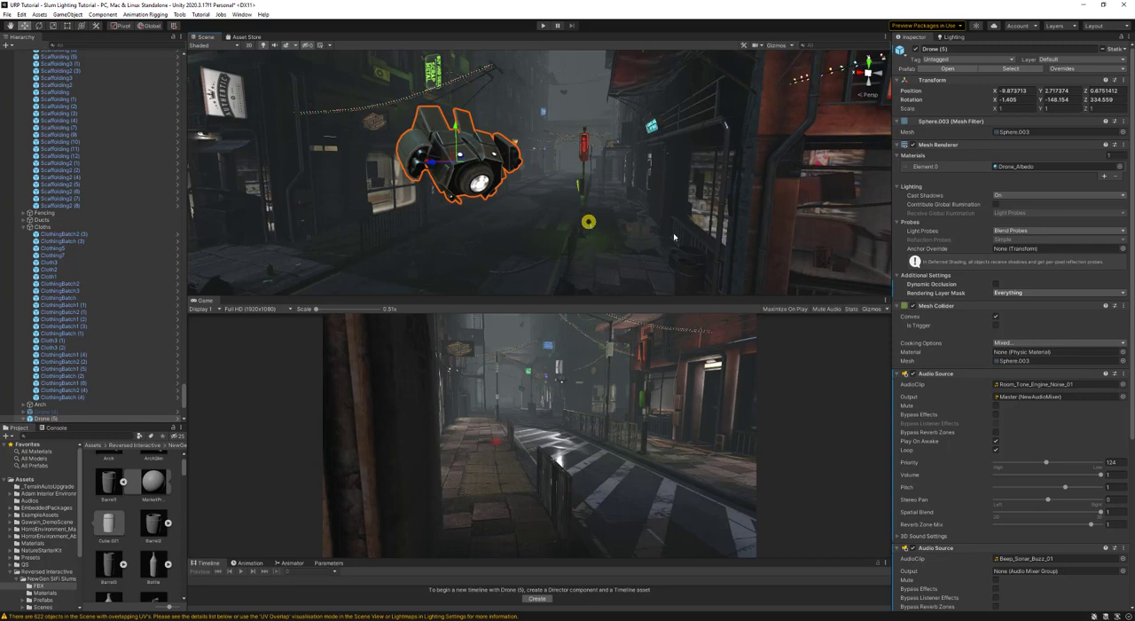
left_click(1122, 249)
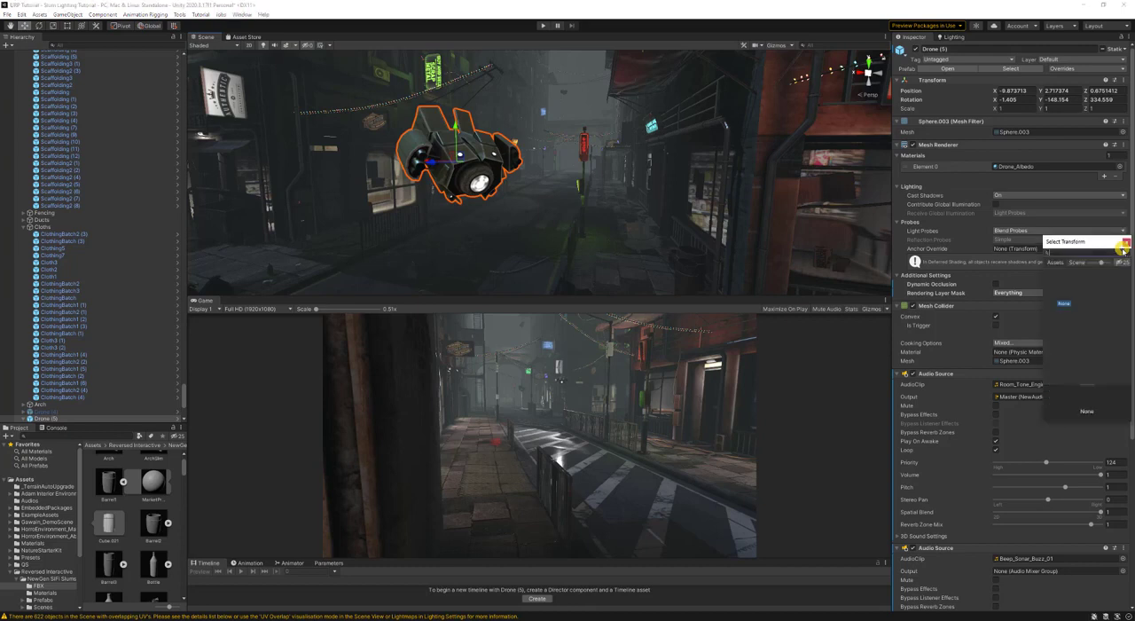
left_click(1074, 262)
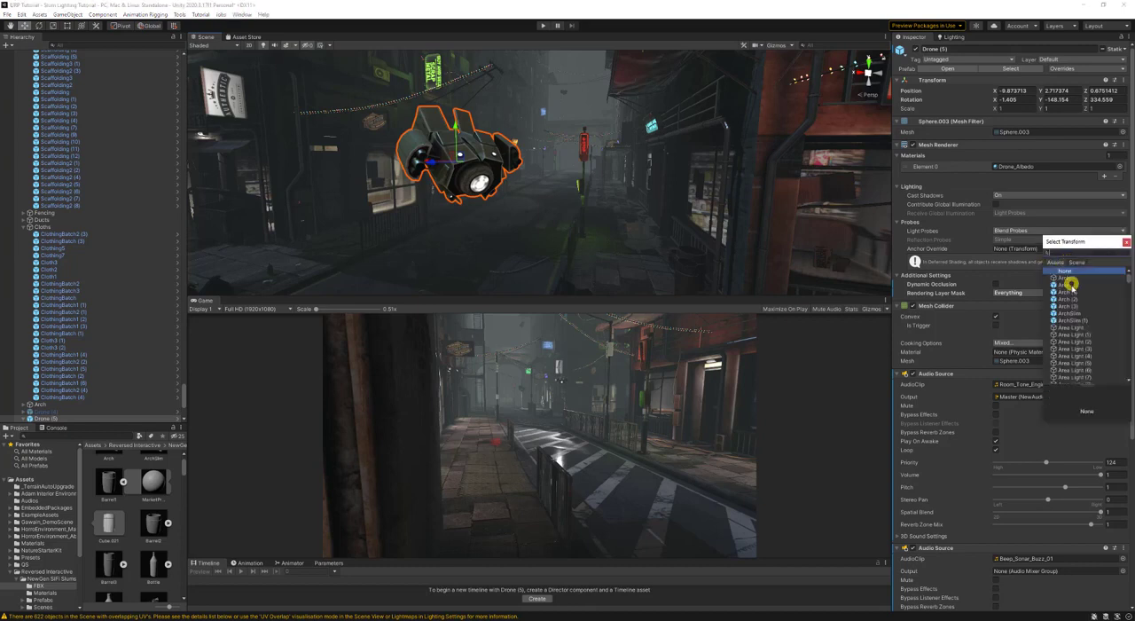
left_click(1074, 327)
key("Down")
key("Down")
key("Down")
key("Down")
key("Down")
key("Down")
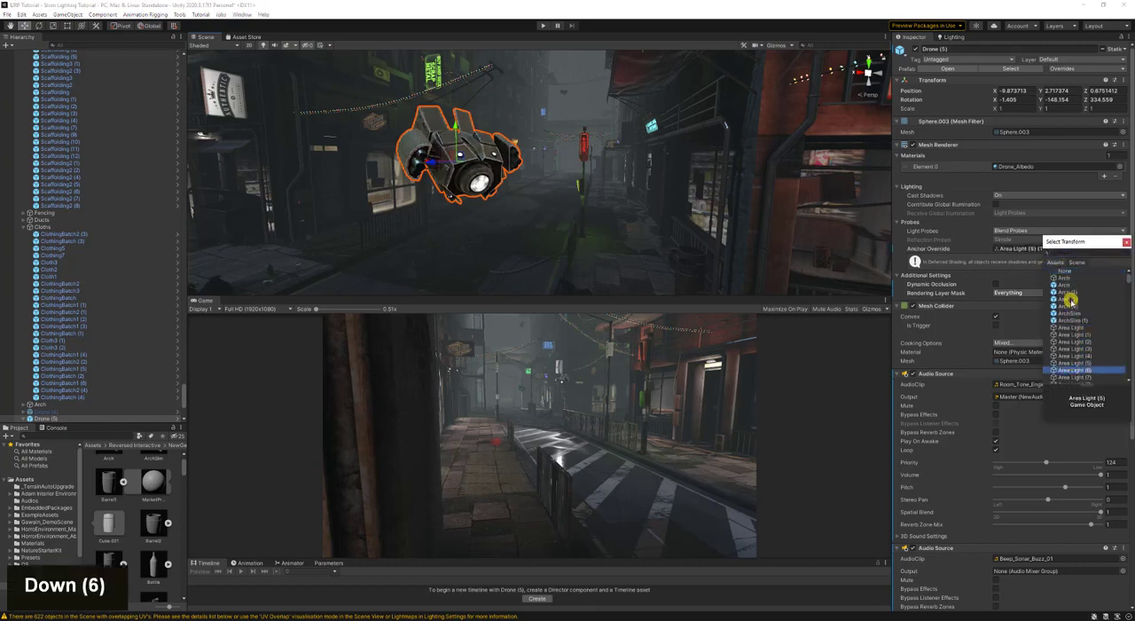
key("Down")
key("Down")
key("Down")
key("Down")
key("Down")
key("Down")
key("Down")
key("Down")
key("Down")
key("Down")
key("Down")
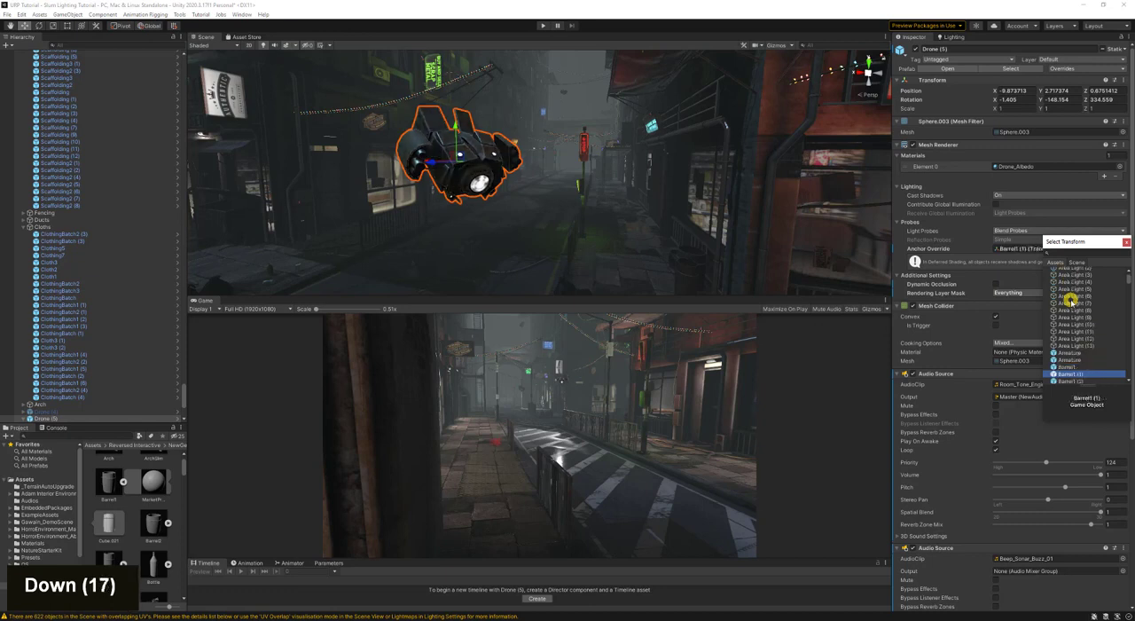
key("Down")
key("Down")
key("Down")
key("Down")
key("Down")
key("Up")
key("Up")
key("Up")
key("Up")
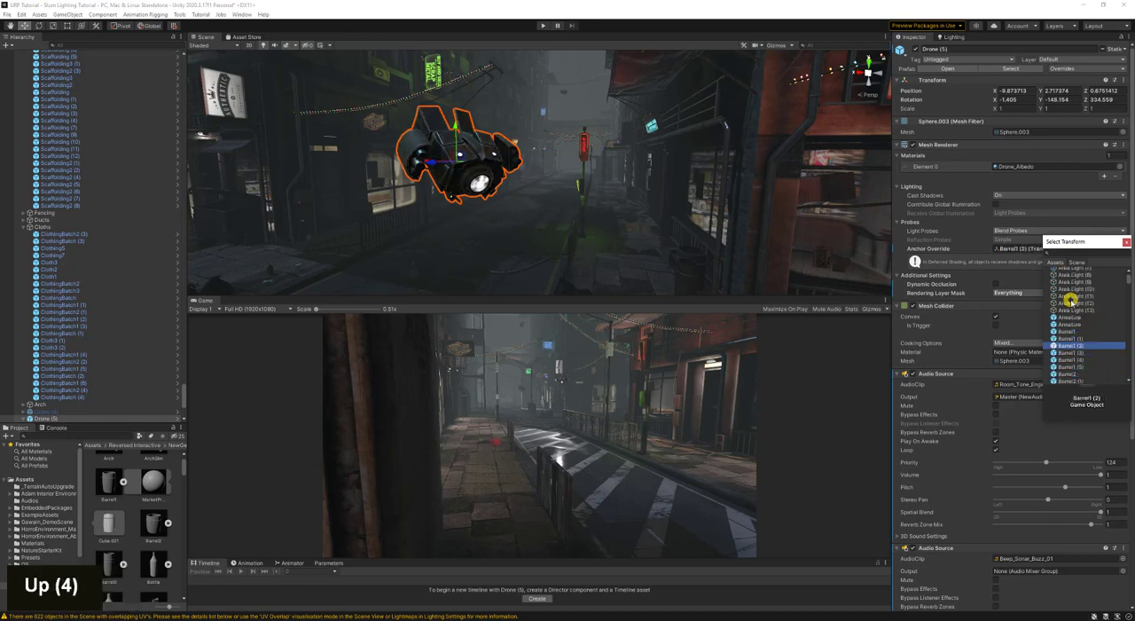
key("Down")
key("Down")
key("Down")
key("Down")
key("Down")
key("Down")
key("Down")
key("Down")
key("Down")
key("Down")
key("Down")
key("Down")
key("Down")
key("Down")
key("Down")
key("Down")
key("Down")
key("Down")
key("Down")
key("Down")
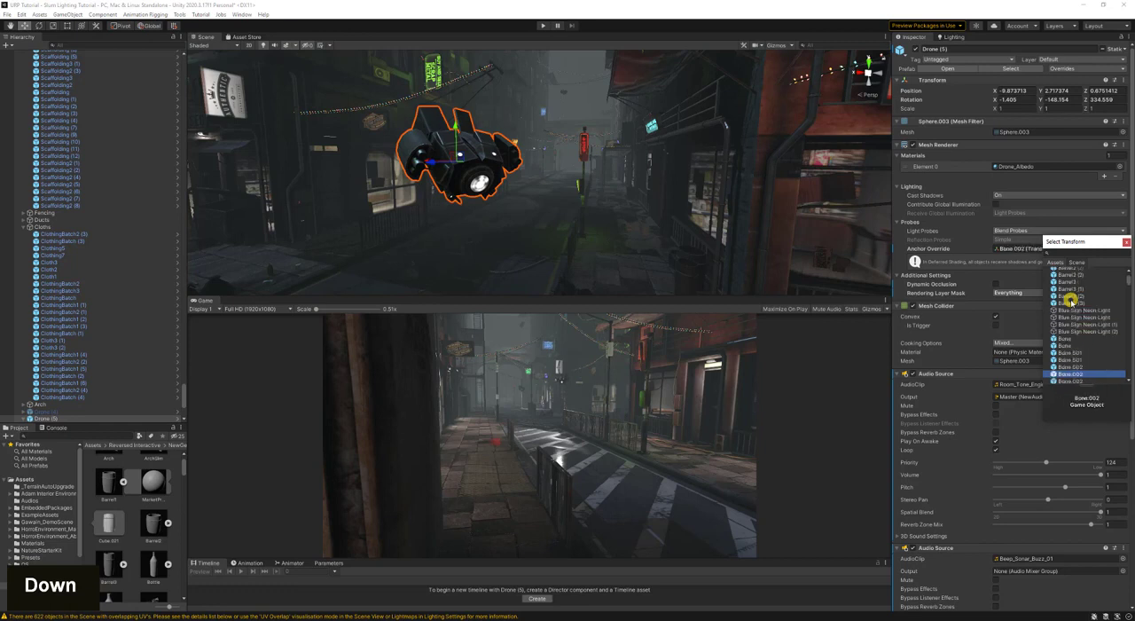
key("Down")
key("Down")
key("Down")
key("Down")
key("Down")
key("Down")
key("Down")
key("Down")
key("Down")
key("Down")
key("Down")
key("Down")
key("Down")
key("Down")
key("Down")
key("Down")
key("Down")
key("Down")
key("Down")
key("Down")
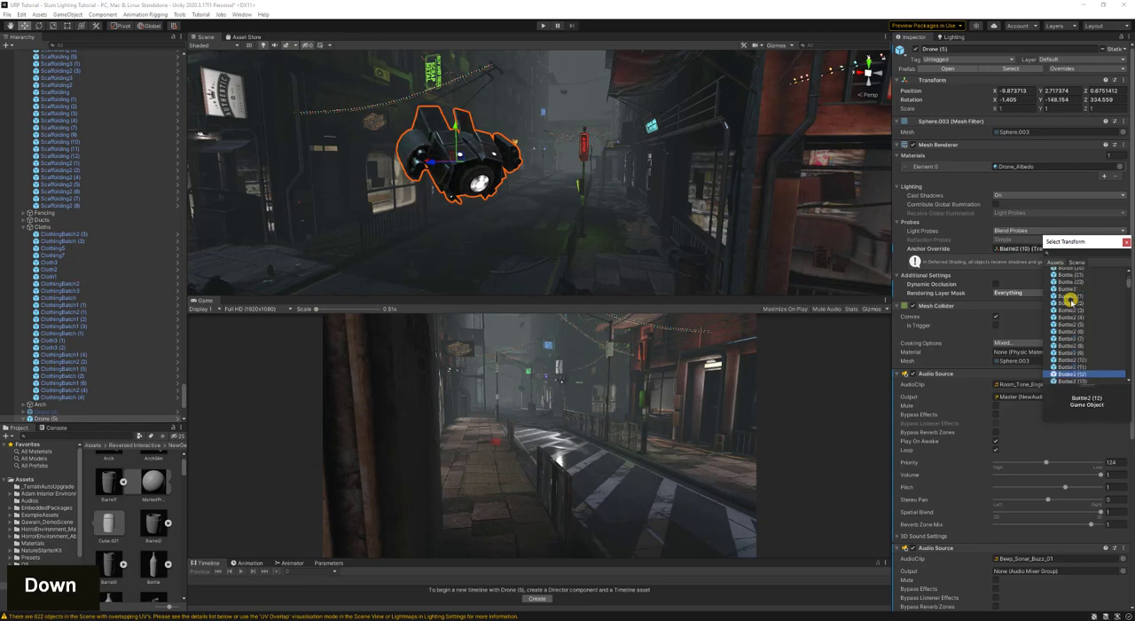
- Reset the drone's probe Anchor Override to None and close the transform selection
left_click_drag(1129, 284, 1129, 259)
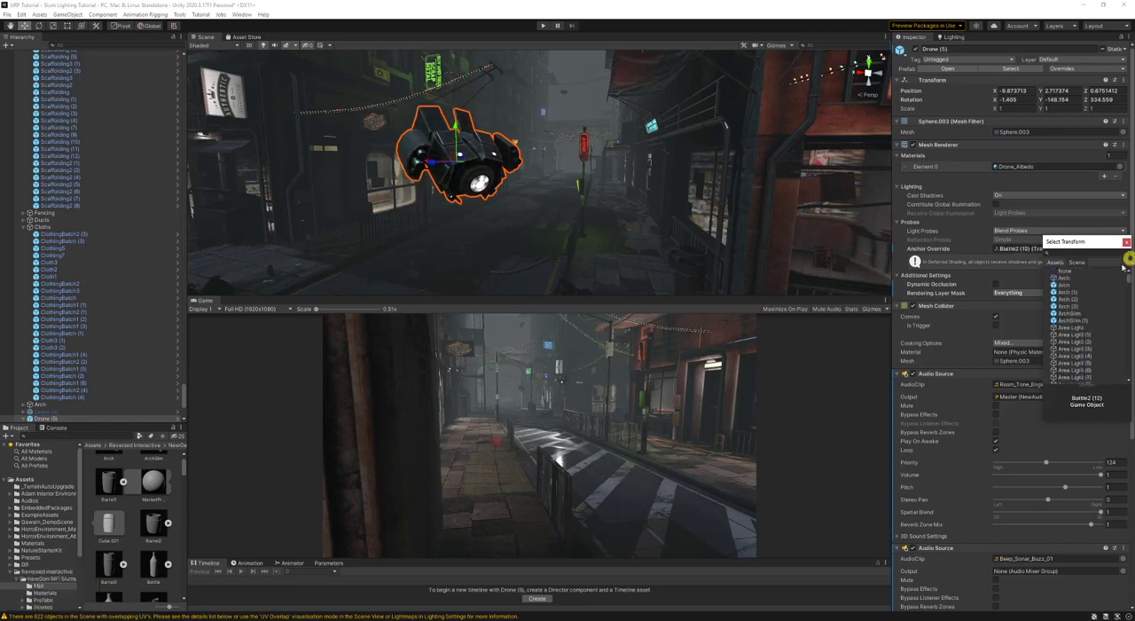
left_click(1083, 270)
left_click(1125, 242)
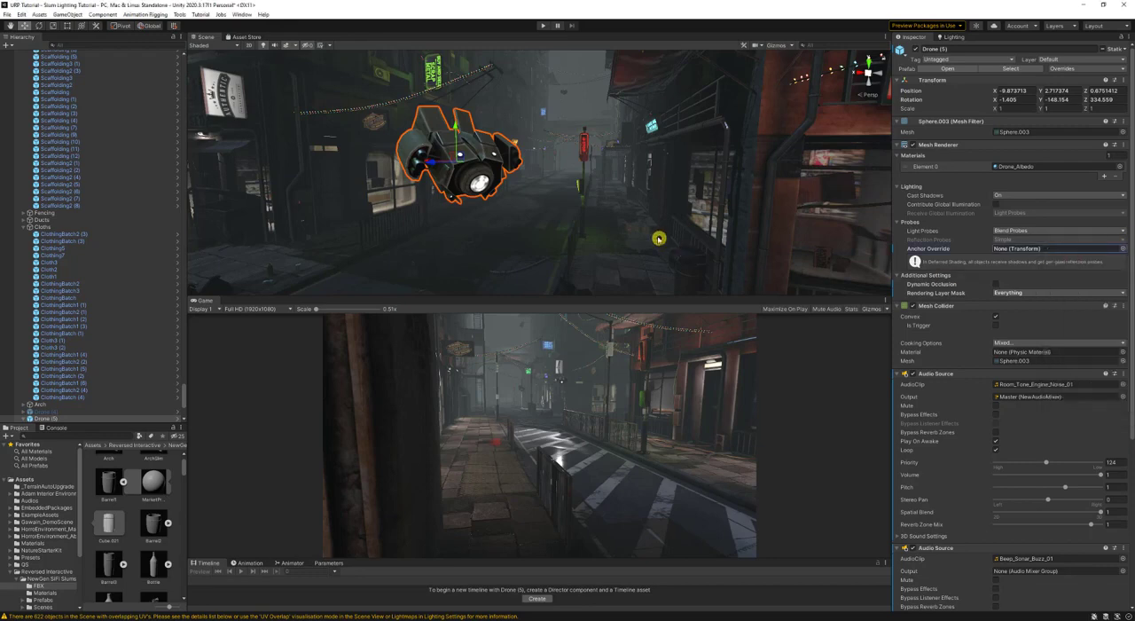
right_click_drag(664, 238, 672, 238)
key("d")
key("d")
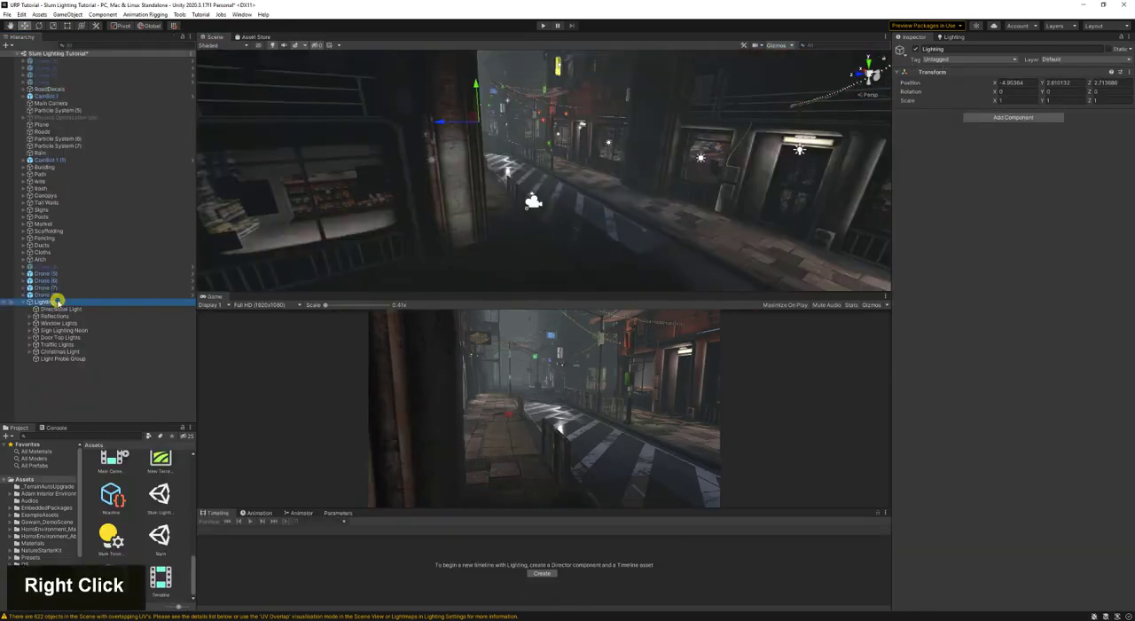
- Create an empty child object under Lighting and name it PP Volume
right_click(57, 301)
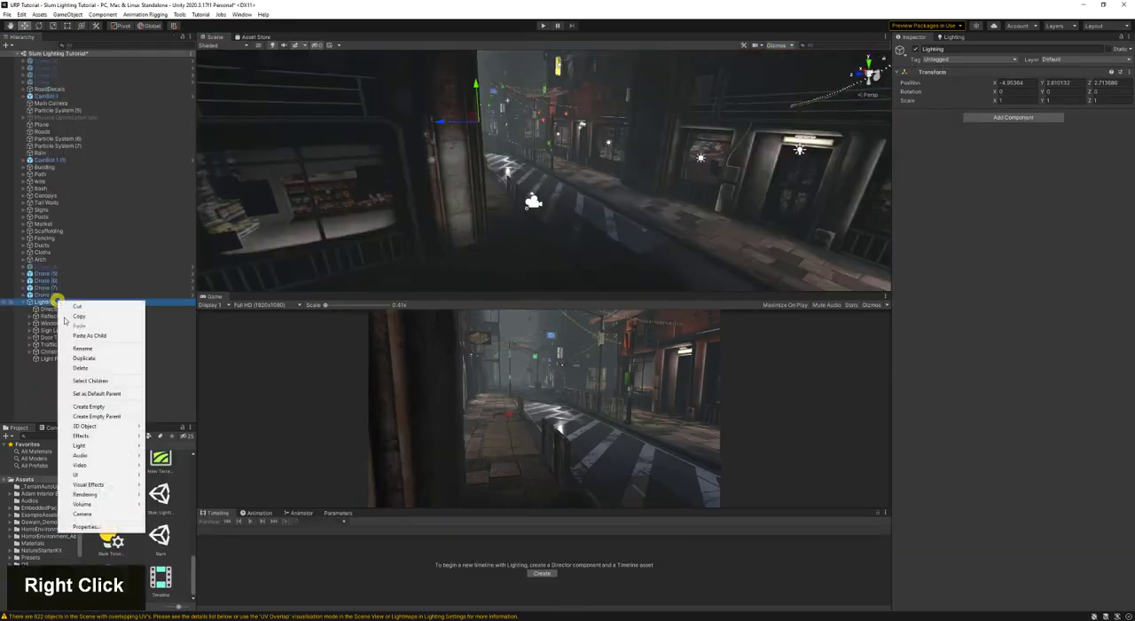
left_click(97, 407)
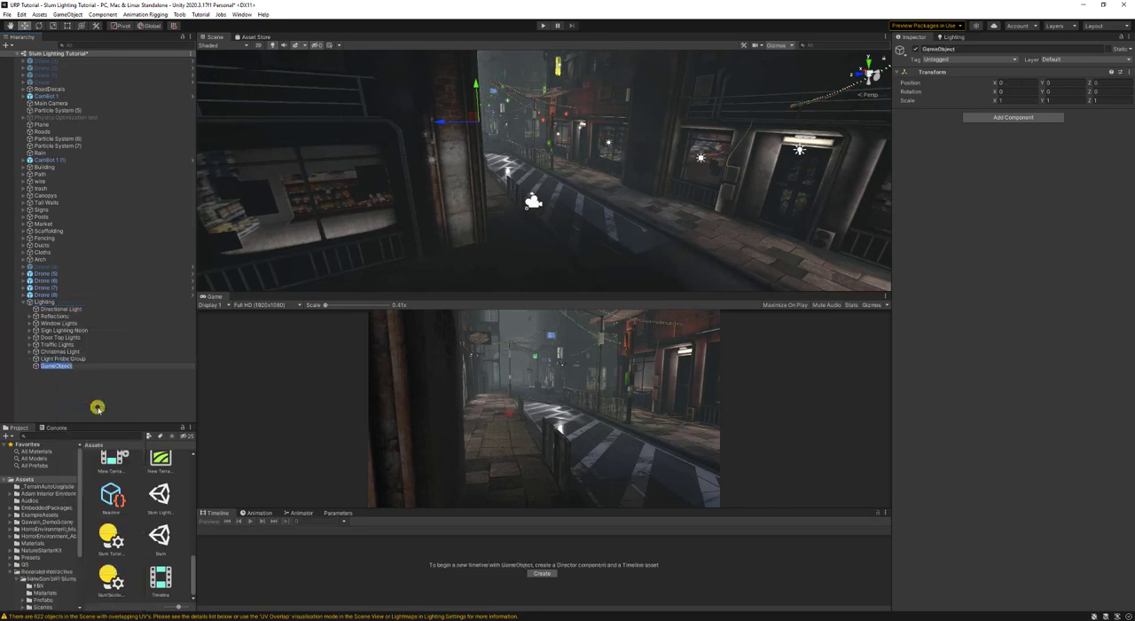
type("PP ")
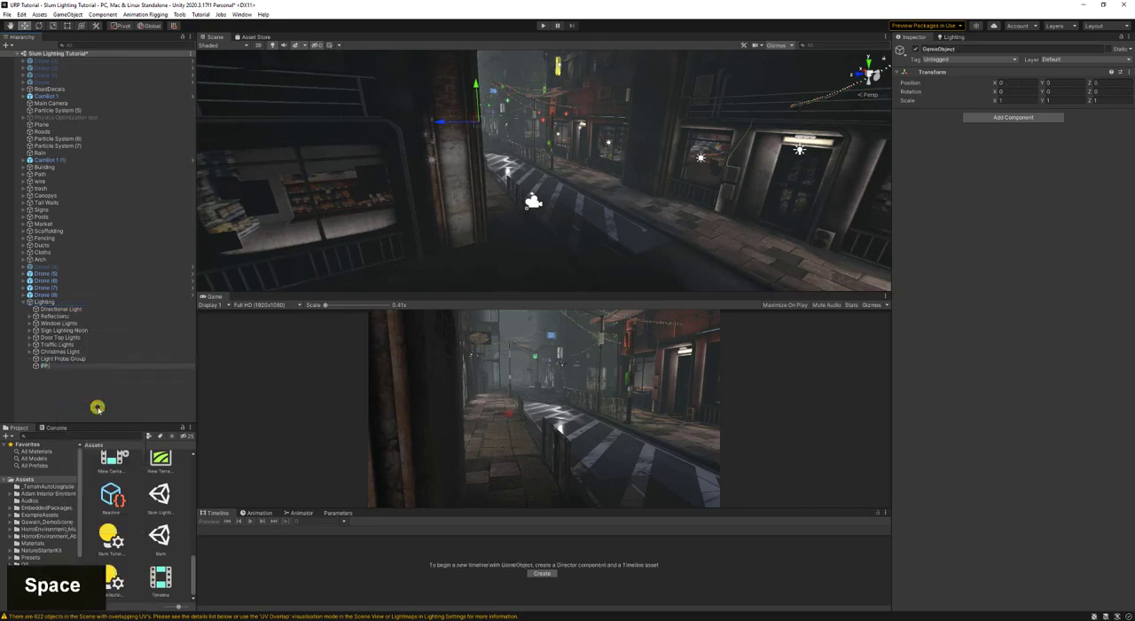
type("Volume")
key("Return")
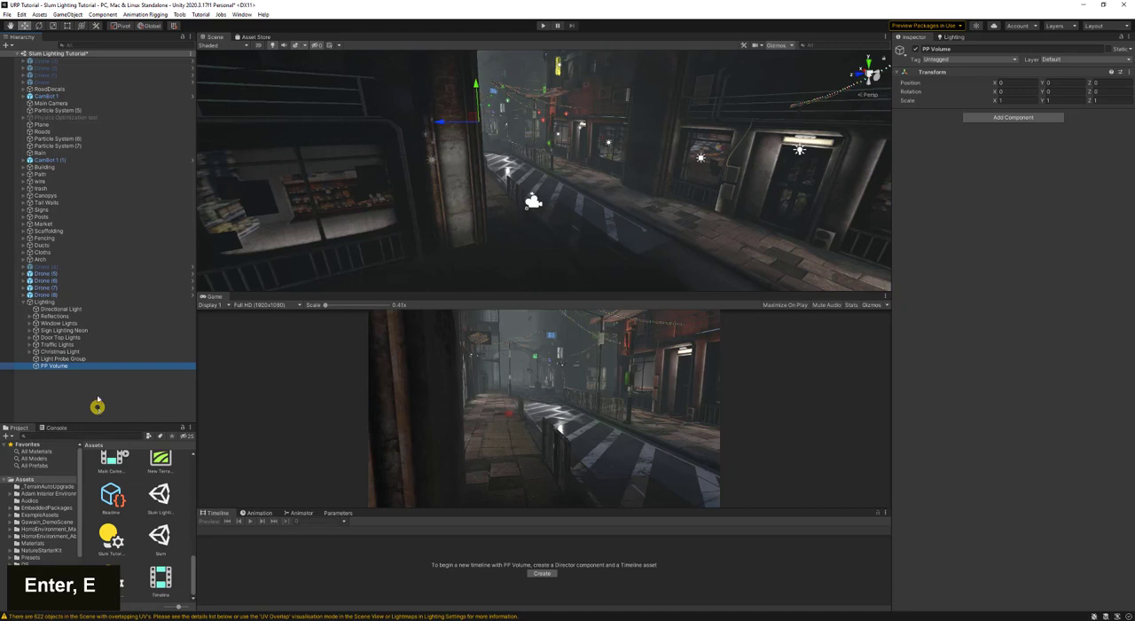
- Add a Volume component to the PP Volume object
left_click(1016, 117)
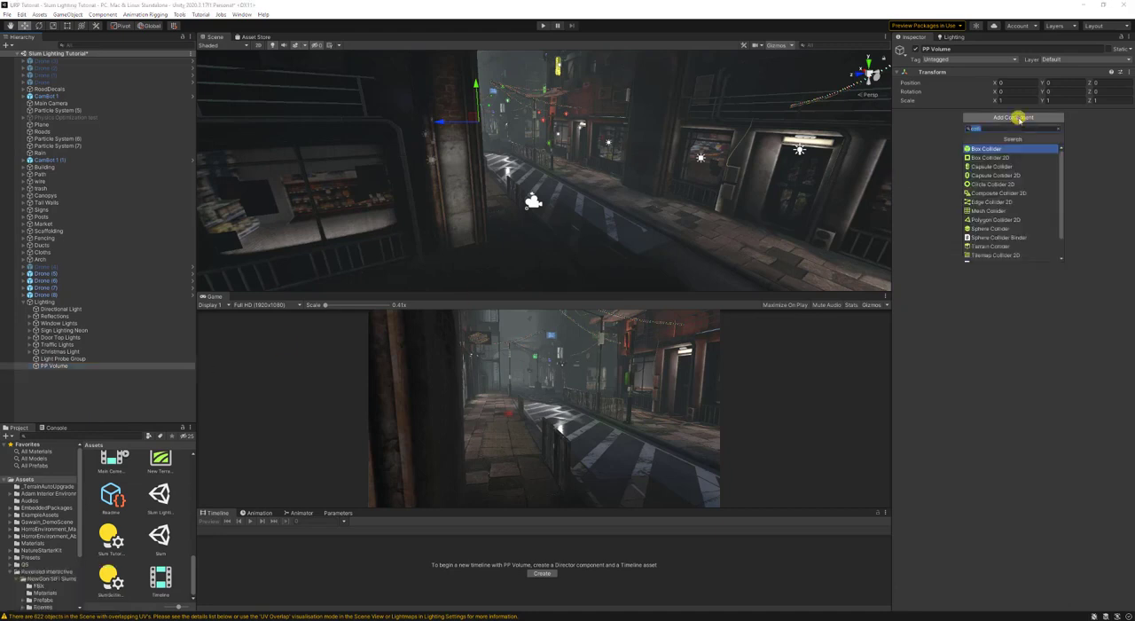
type("volume")
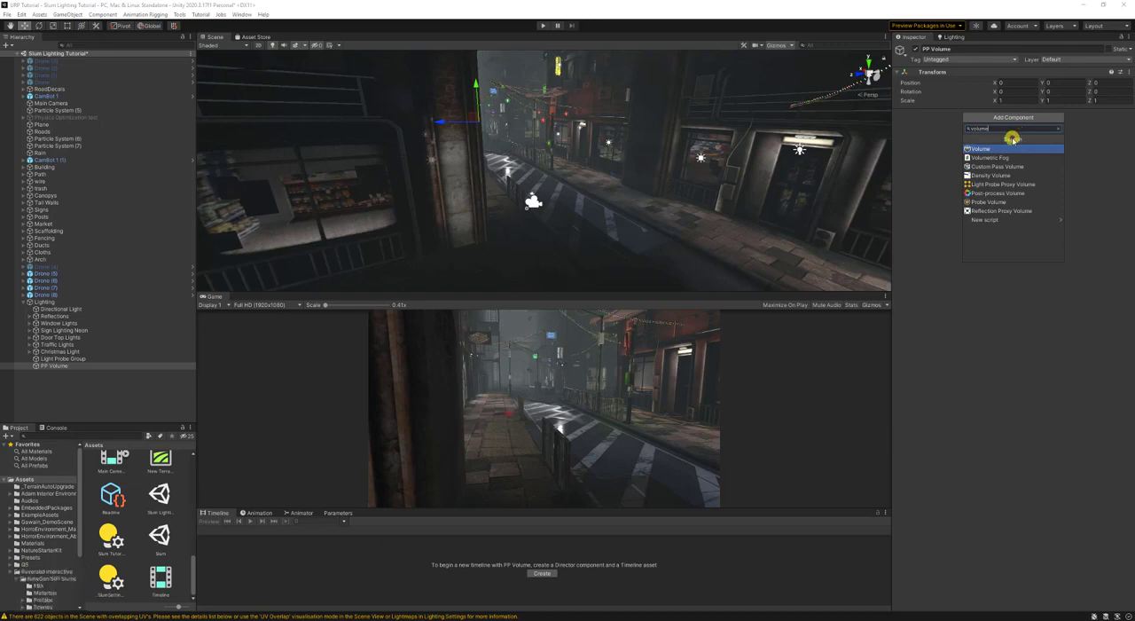
left_click(1009, 148)
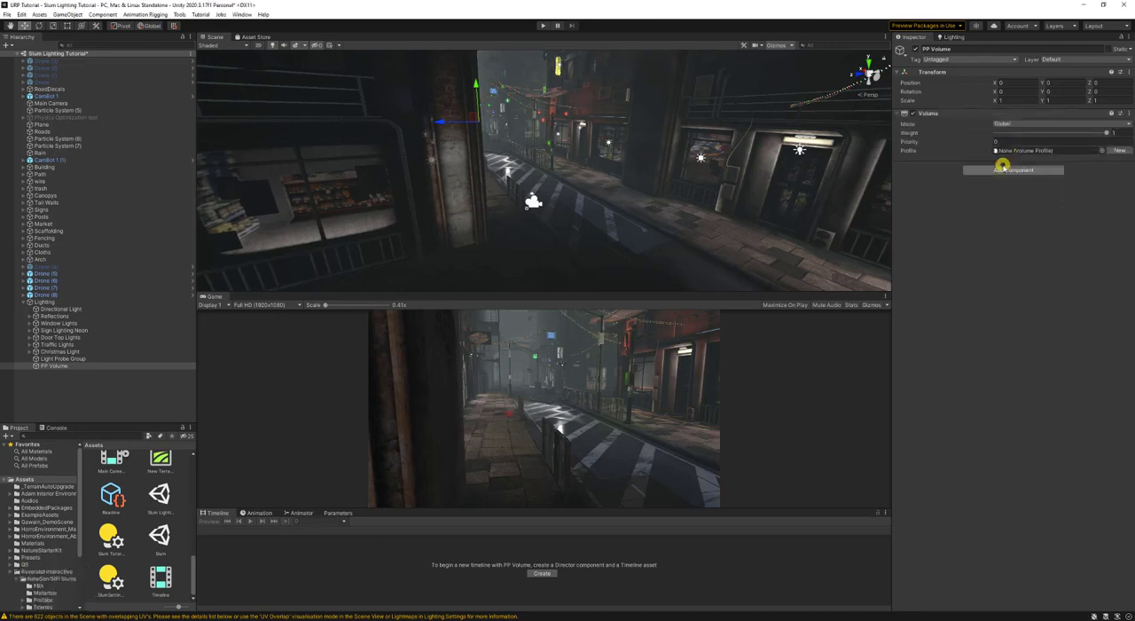
- Assign the existing PP Volume Profile as the profile of the PP Volume's Volume component
key("d")
right_click_drag(666, 162, 644, 169)
key("a")
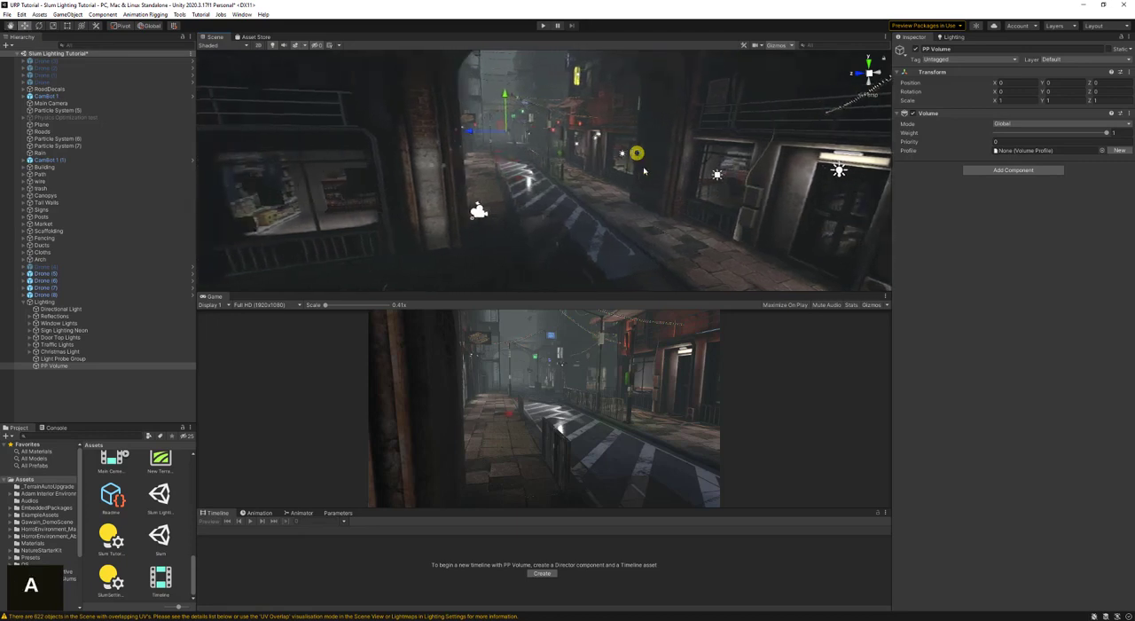
left_click(1104, 150)
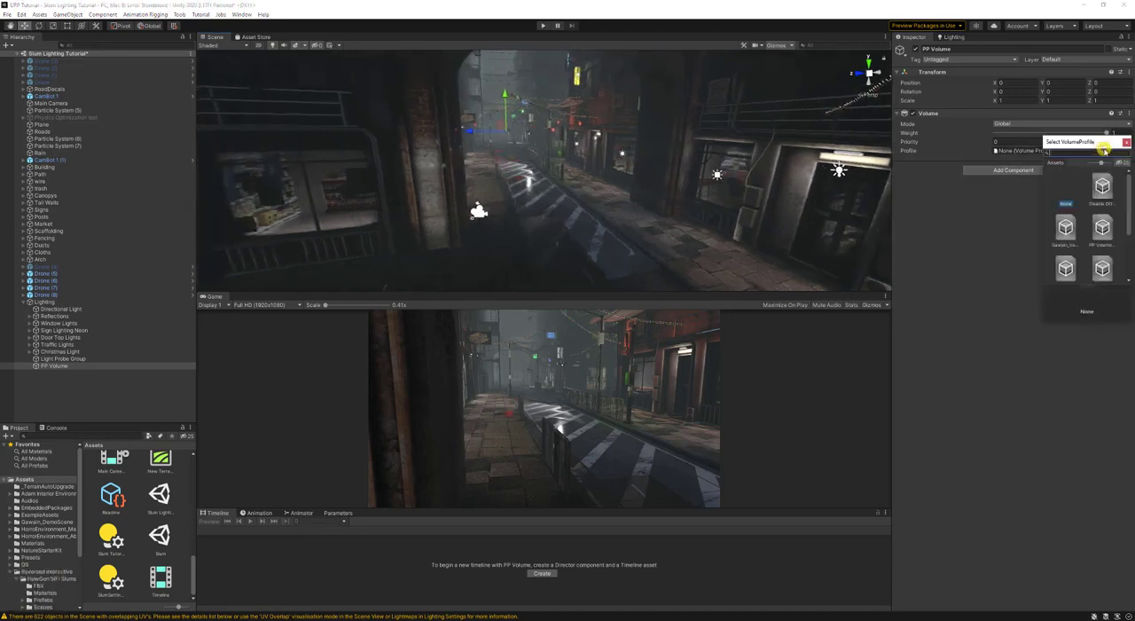
left_click(1100, 227)
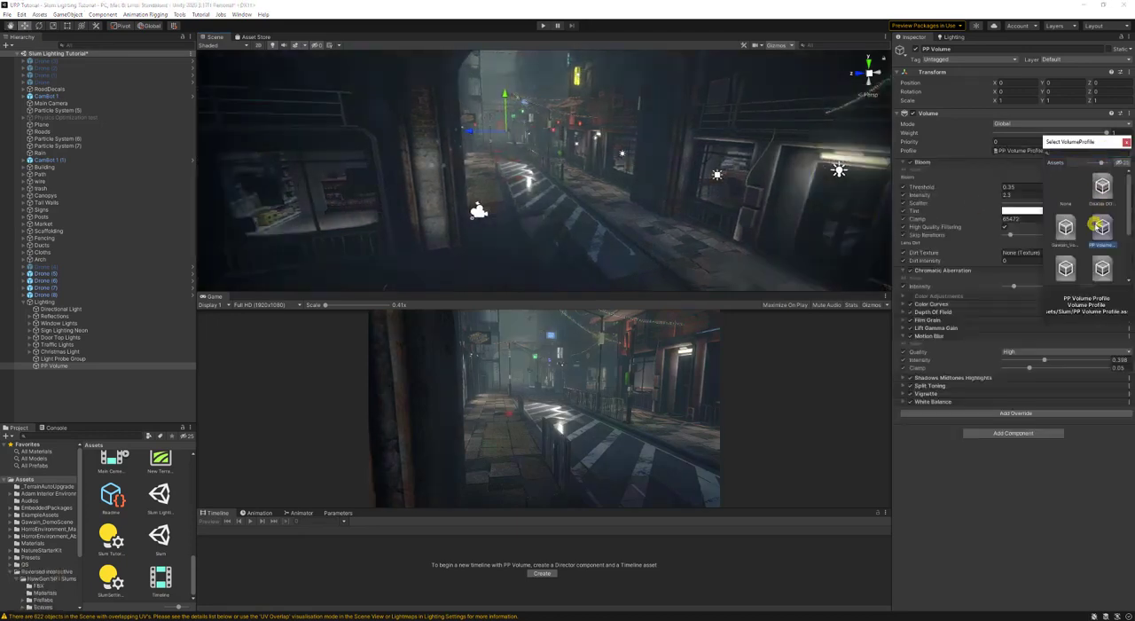
left_click(989, 468)
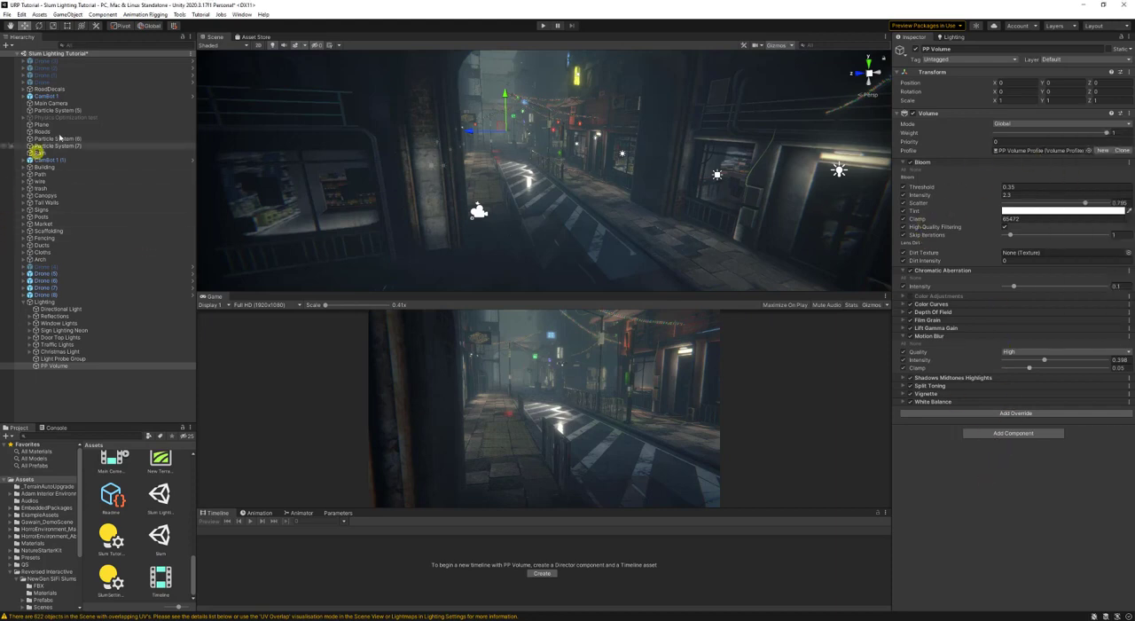
- Set the Main Camera's layer to Post Process
scroll(92, 274, "up", 2)
left_click(73, 103)
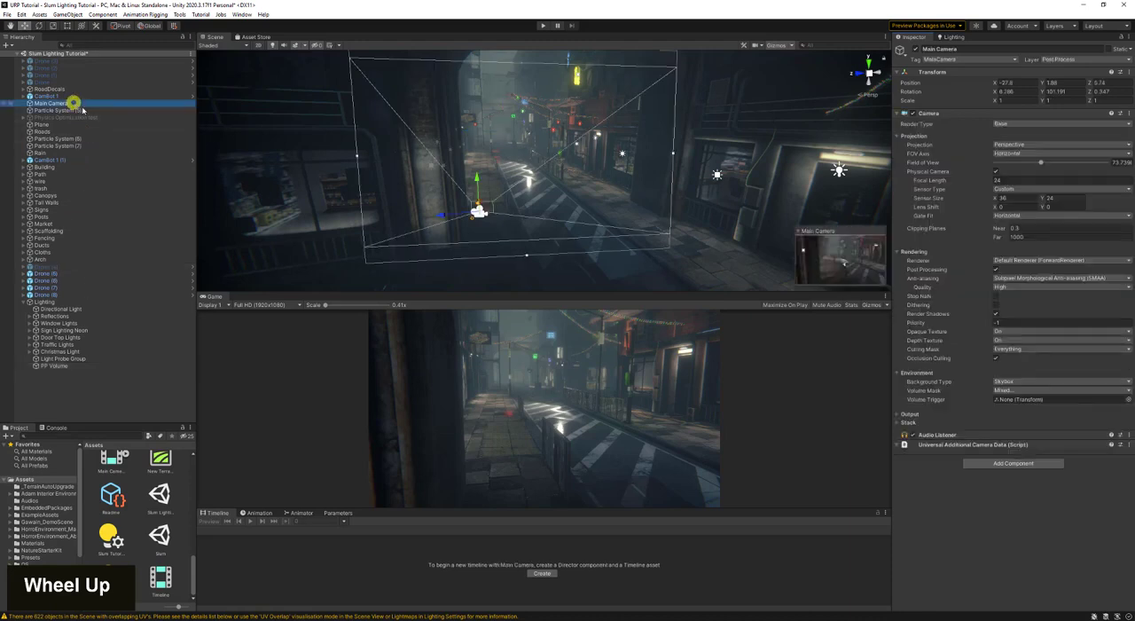
double_click(1073, 61)
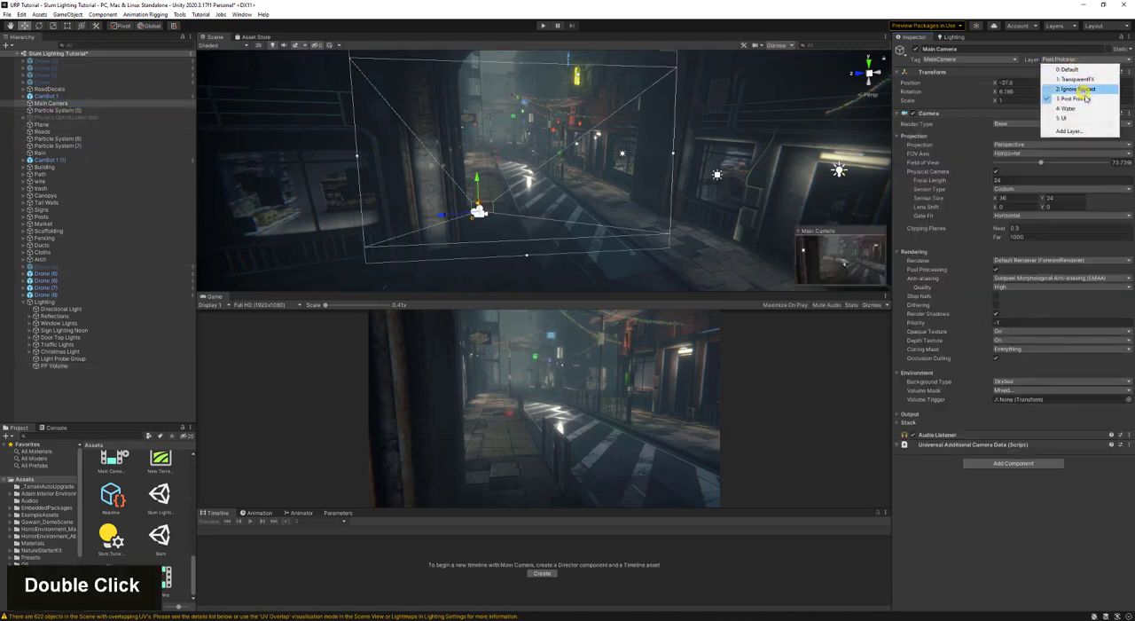
left_click(1089, 98)
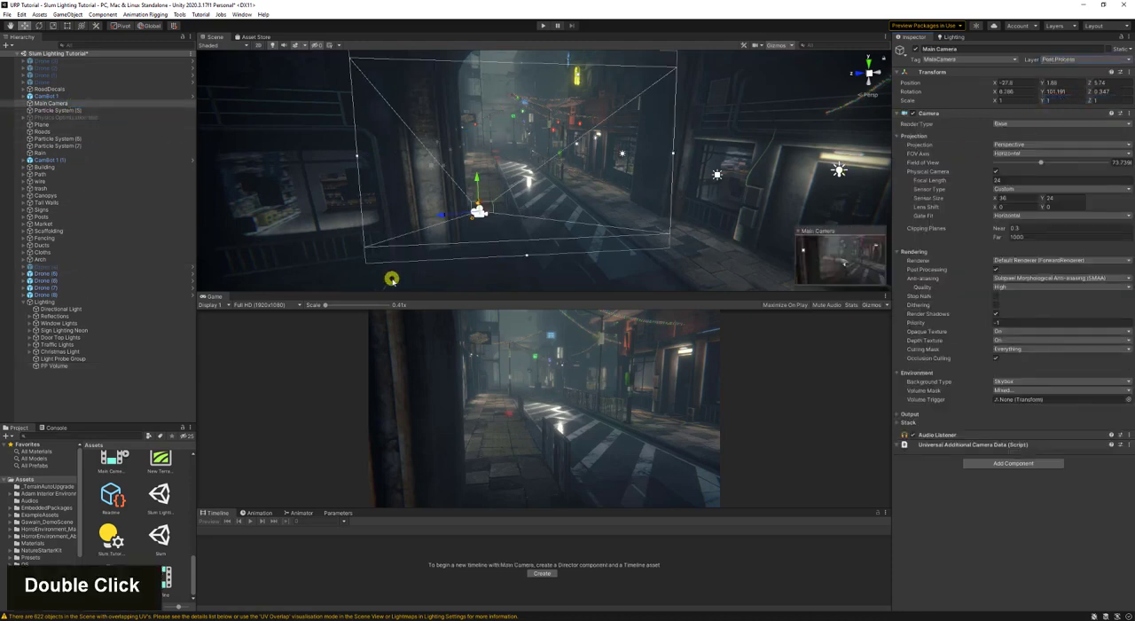
- Compare the scene with the PP Volume's Bloom override off and on, and collapse the Bloom settings
left_click(83, 364)
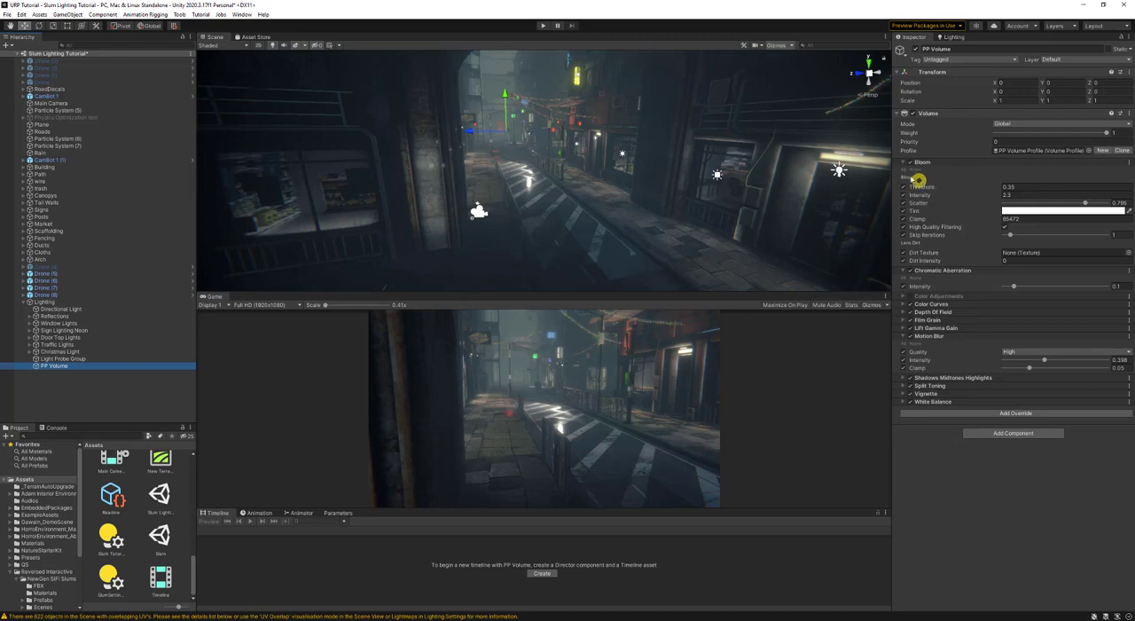
double_click(909, 162)
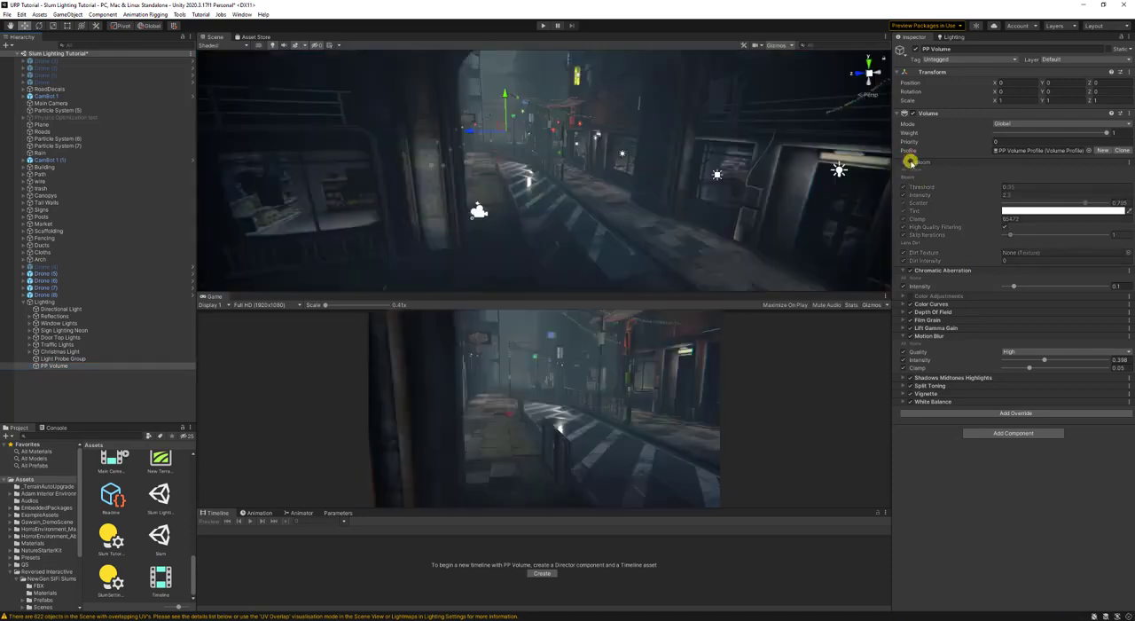
left_click(911, 164)
left_click(911, 163)
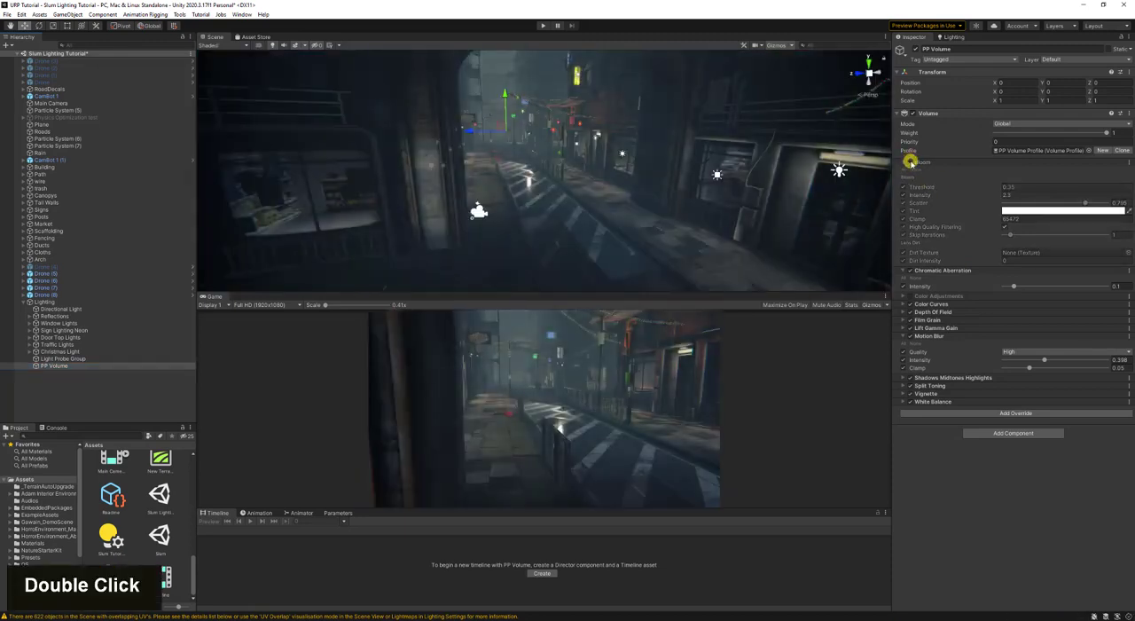
left_click(911, 163)
left_click(905, 163)
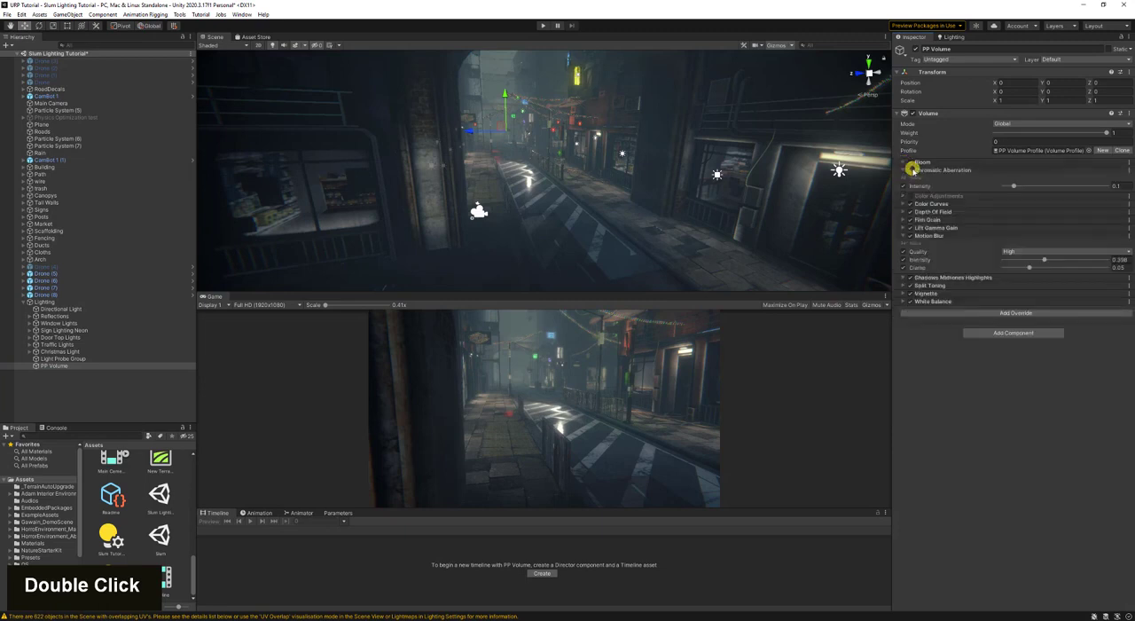
- Compare the scene with the Chromatic Aberration override off and on
double_click(913, 169)
left_click(911, 173)
left_click(910, 172)
left_click(909, 172)
- Compare the scene with the Color Curves override on and off, and leave the override disabled
left_click(904, 204)
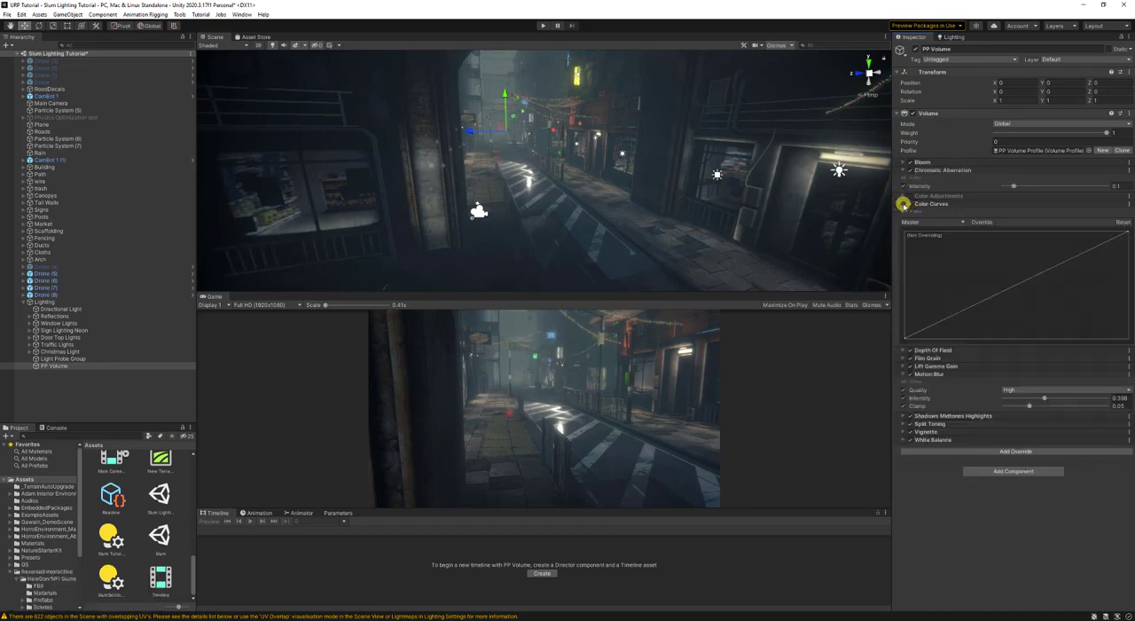
left_click(911, 205)
left_click(912, 205)
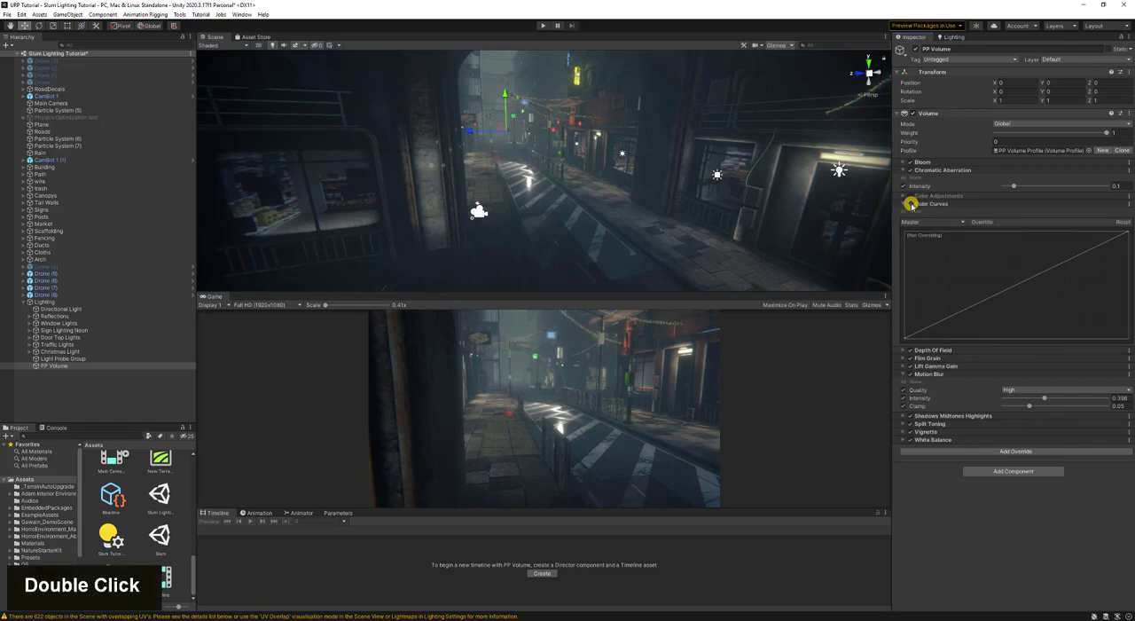
left_click(911, 205)
left_click(911, 205)
left_click(904, 203)
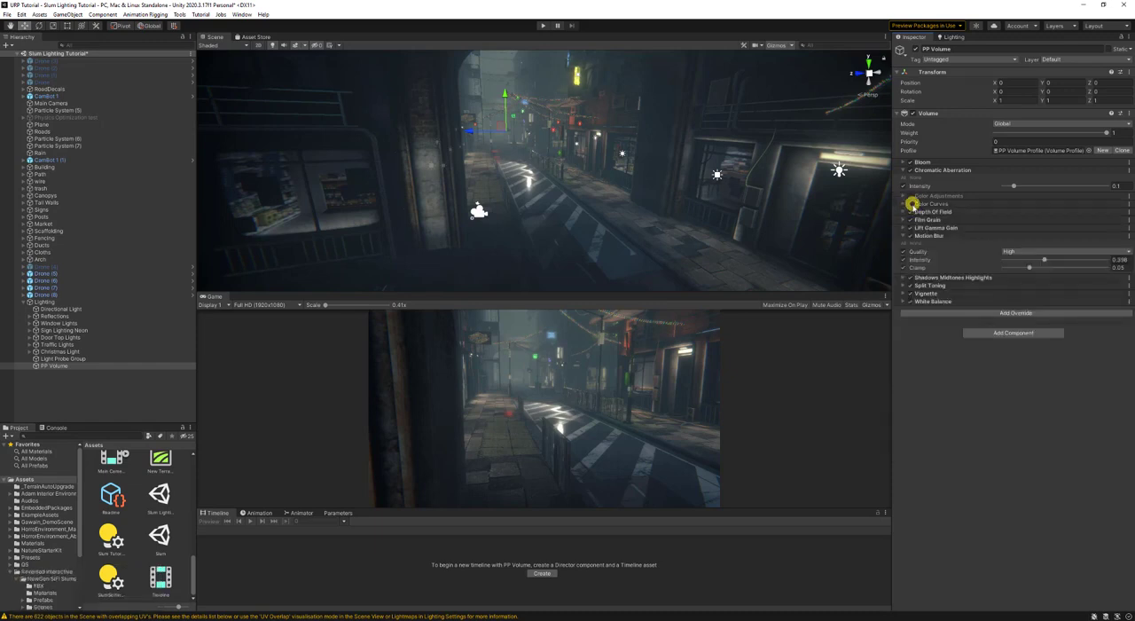
- Compare the Depth of Field override off and on, adjust its focus distance, and leave the override disabled and collapsed
left_click(905, 212)
left_click(912, 212)
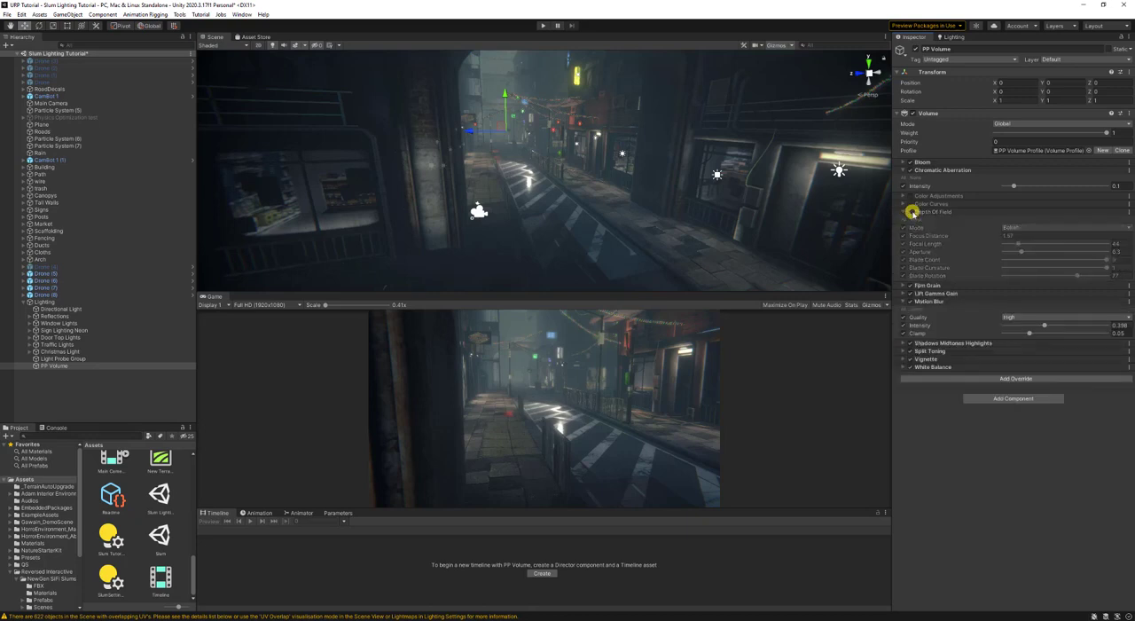
left_click(912, 212)
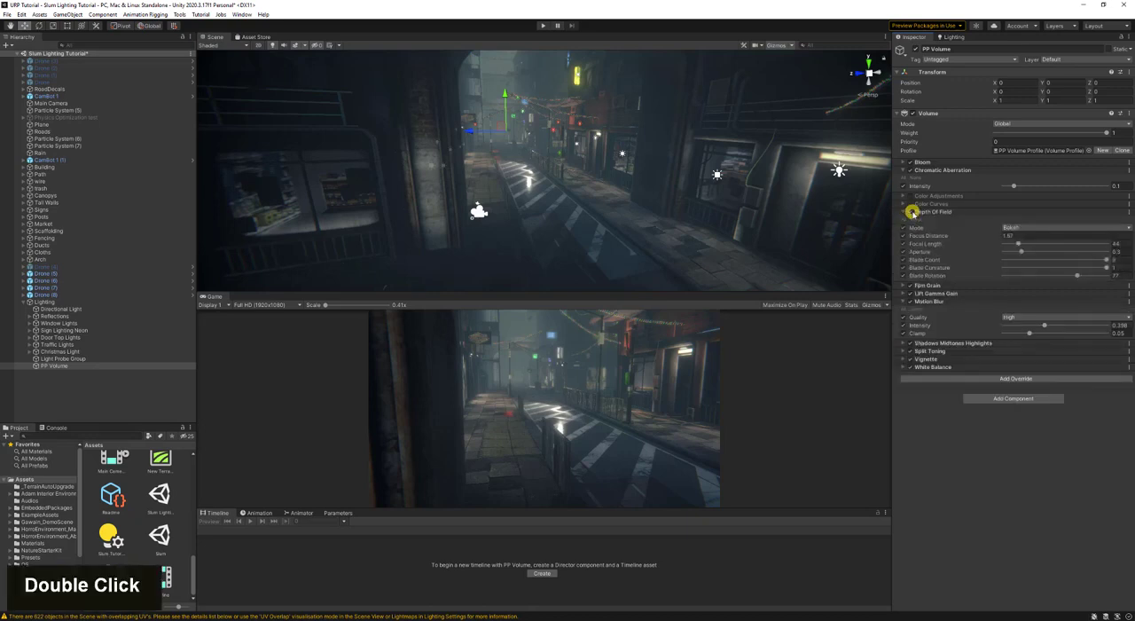
mouse_move(925, 234)
left_mouse_down()
mouse_move(988, 234)
mouse_move(811, 237)
mouse_move(880, 245)
mouse_move(809, 248)
mouse_move(836, 254)
mouse_move(910, 219)
left_mouse_up()
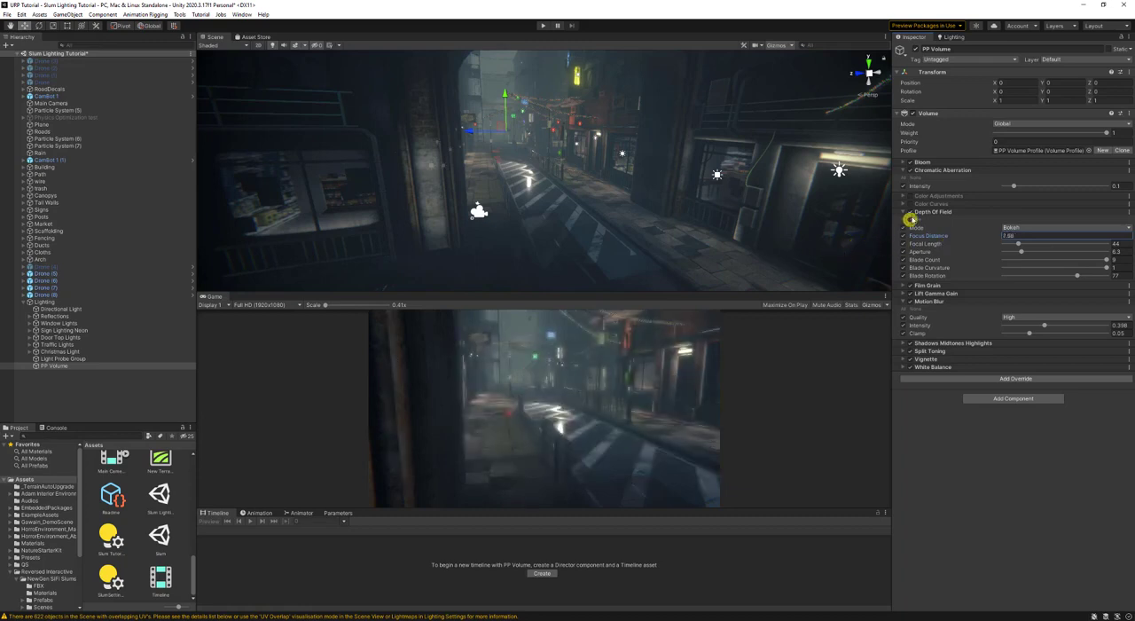
left_click(912, 212)
left_click(904, 212)
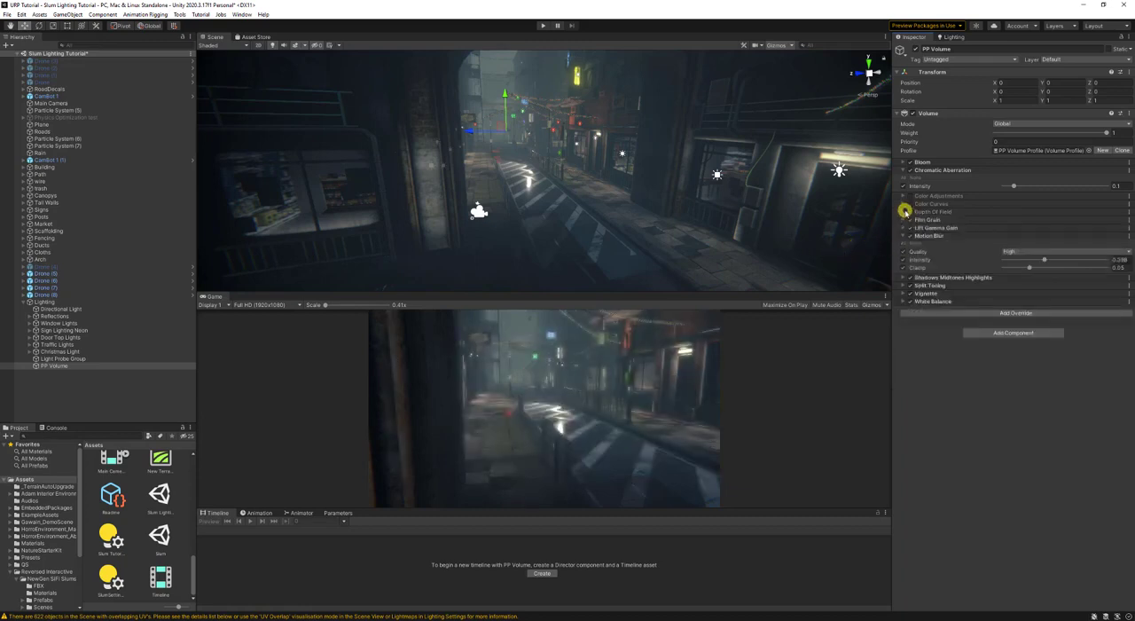
- Set the Film Grain type to Large 02 and raise its intensity to nearly maximum, leaving the override disabled and collapsed
double_click(910, 219)
left_click(903, 220)
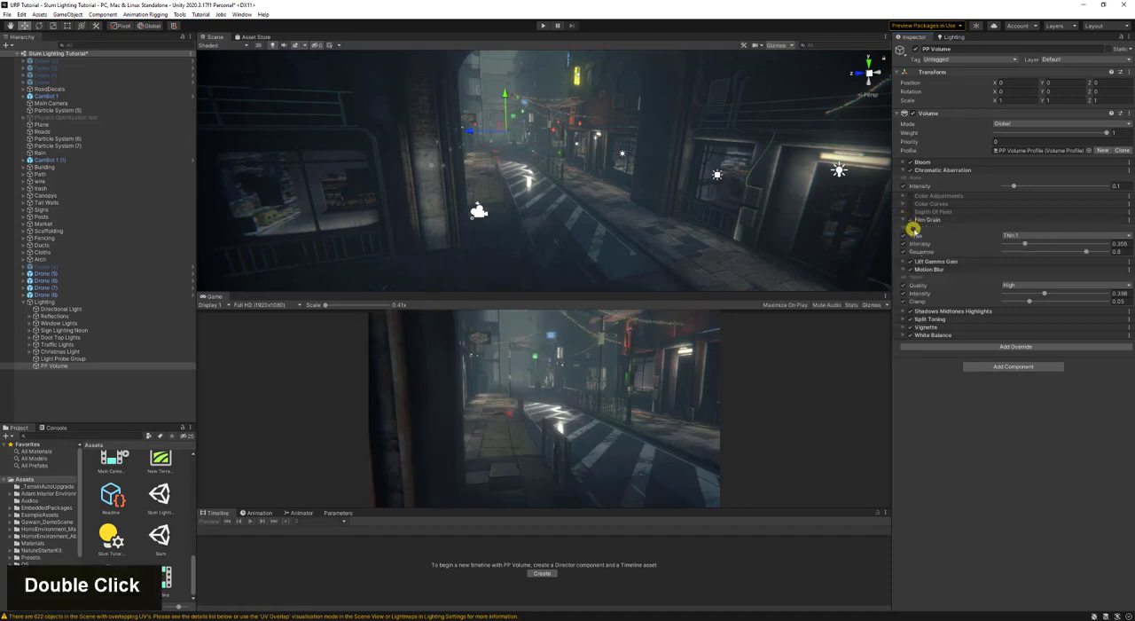
left_click(1032, 235)
left_click(1047, 332)
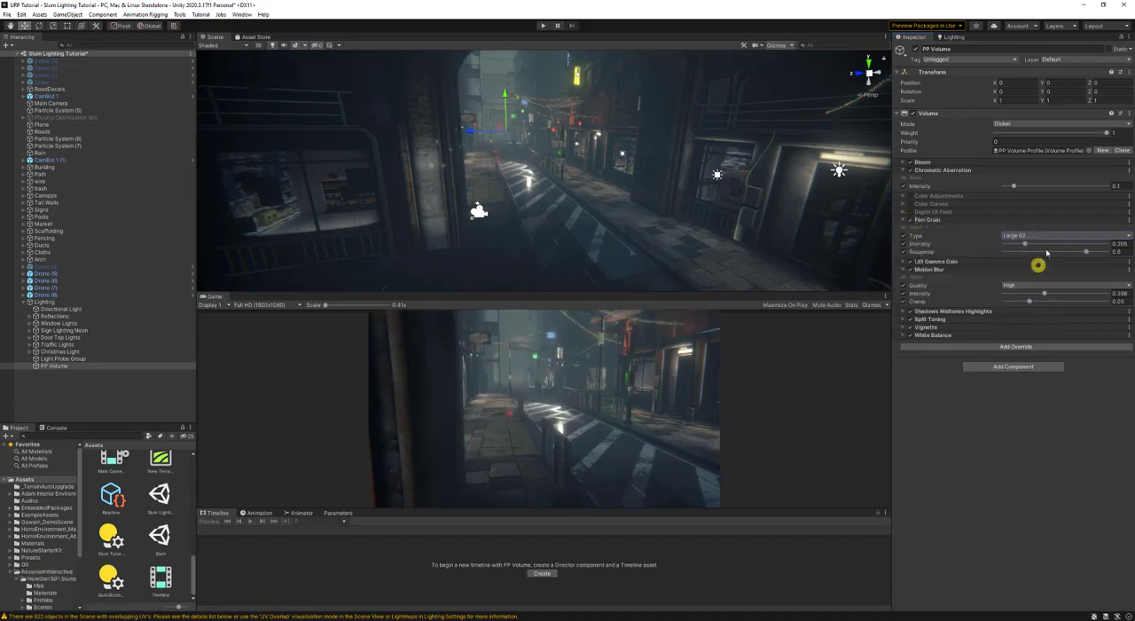
left_click_drag(1039, 243, 1106, 243)
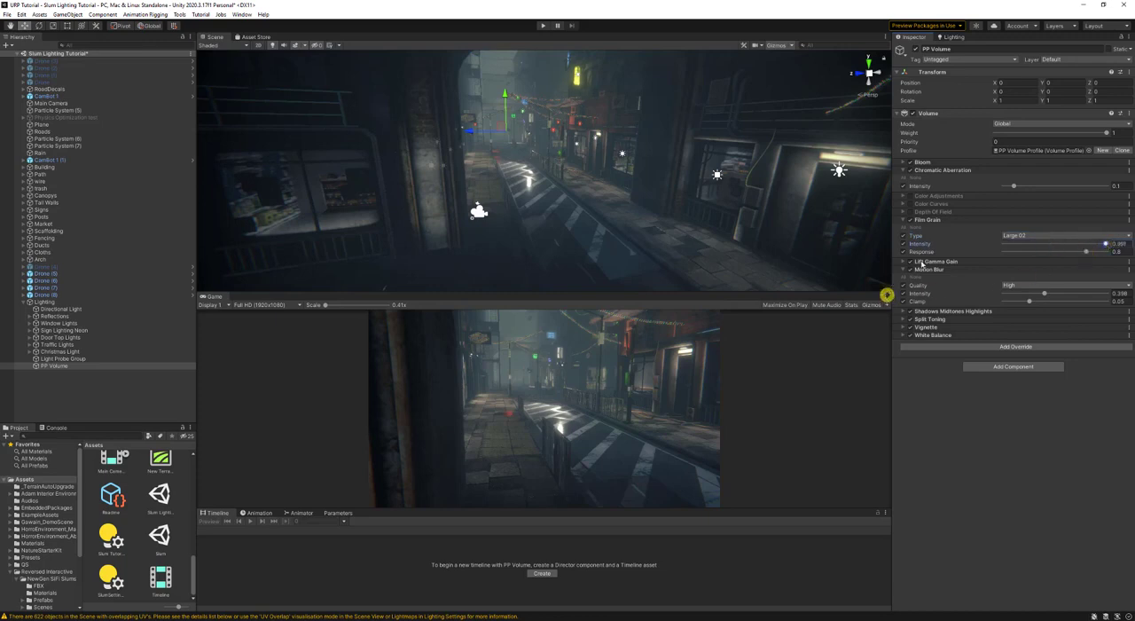
left_click(906, 219)
double_click(903, 219)
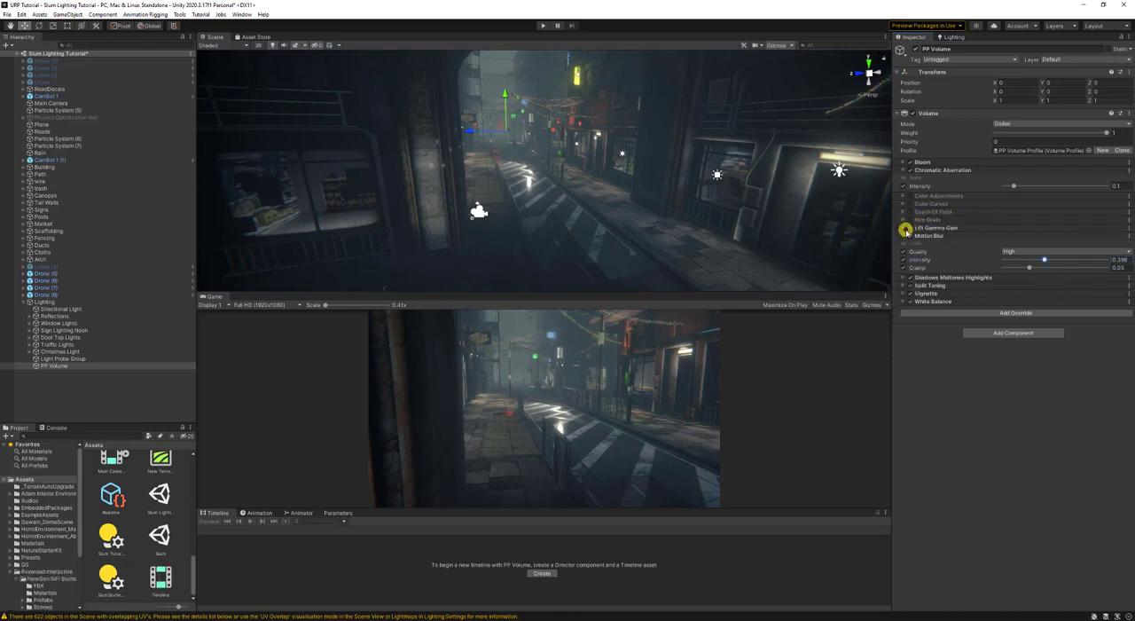
- Expand the Lift Gamma Gain override and compare the scene with it off and on
left_click(904, 229)
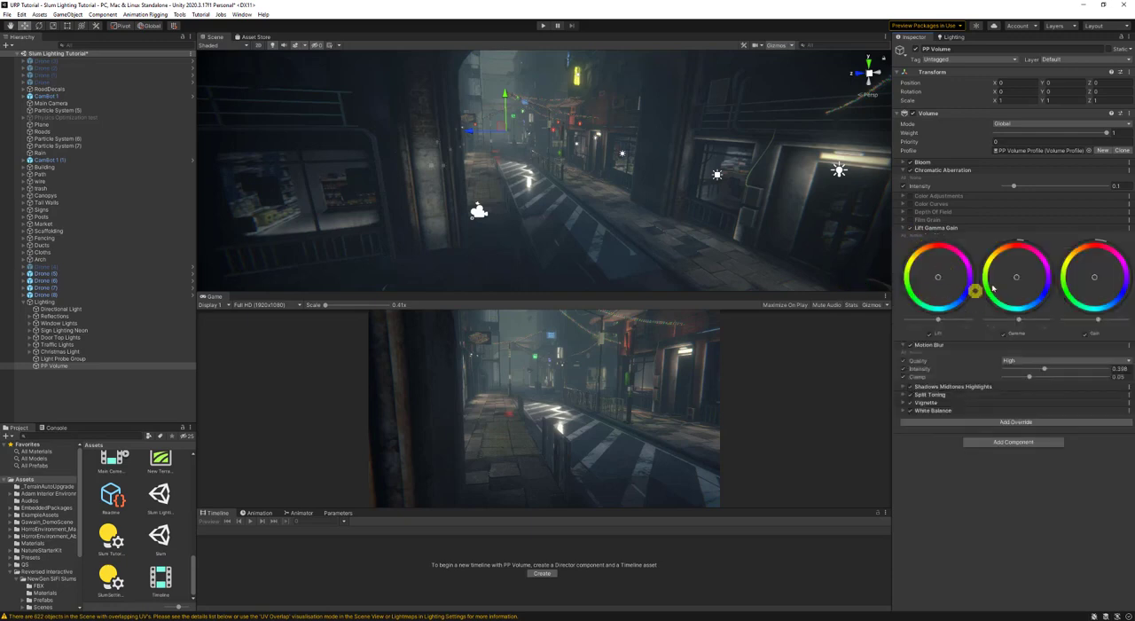
left_click_drag(966, 266, 955, 259)
left_click(911, 230)
left_click(911, 229)
left_click(911, 230)
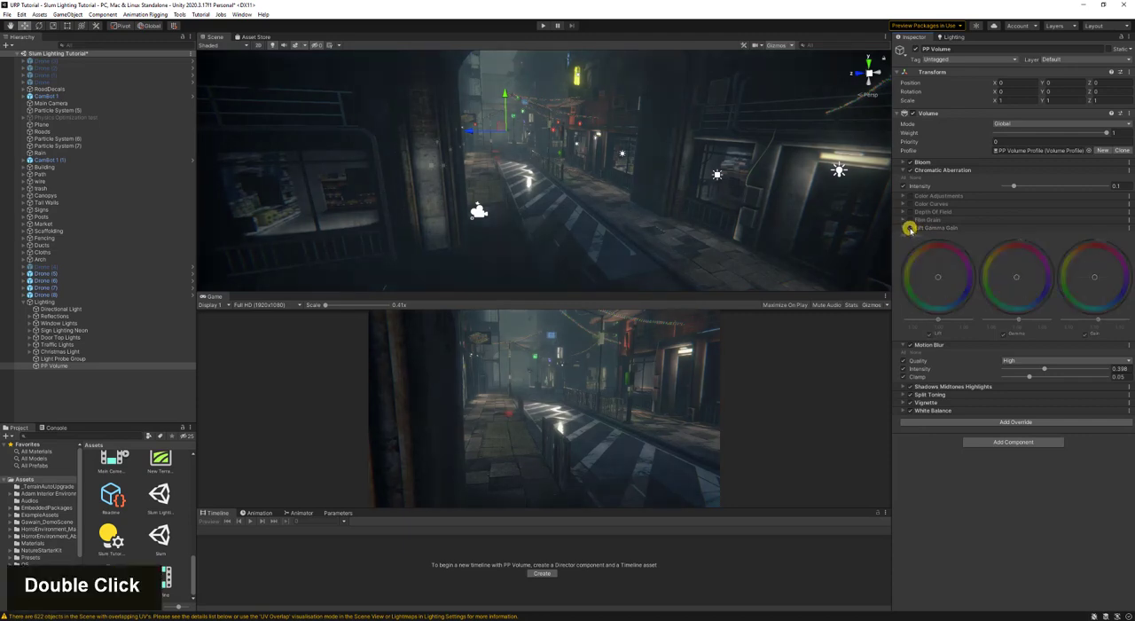
left_click(909, 229)
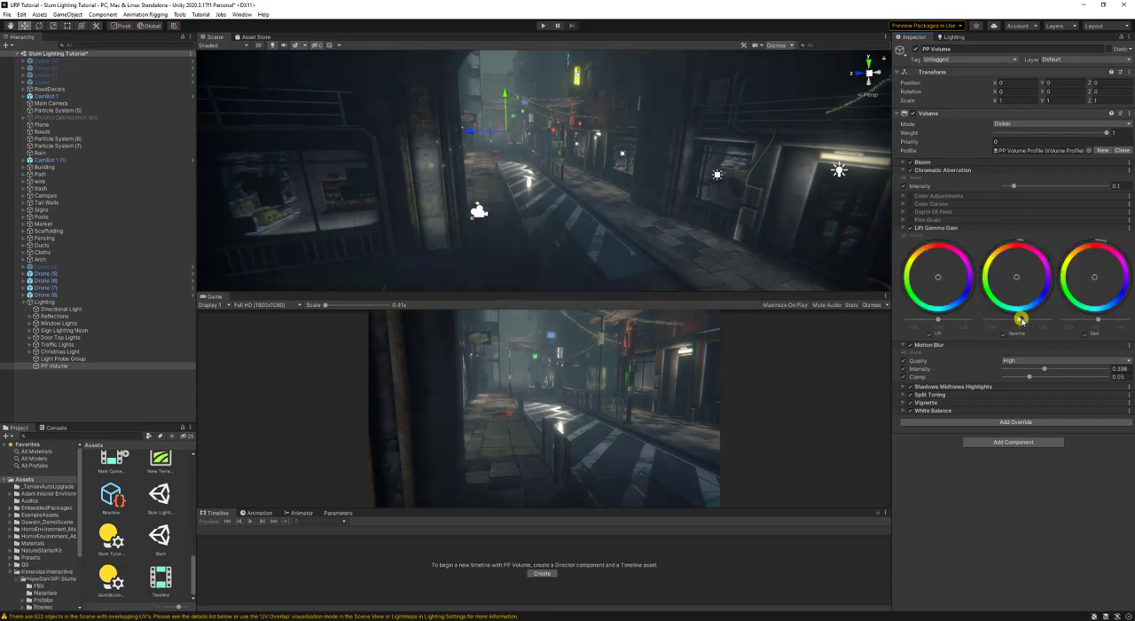
- Raise the Gamma, lower the Gain and slightly raise the Lift, leaving the Lift Gamma Gain override disabled and collapsed
left_click_drag(1021, 319, 1071, 324)
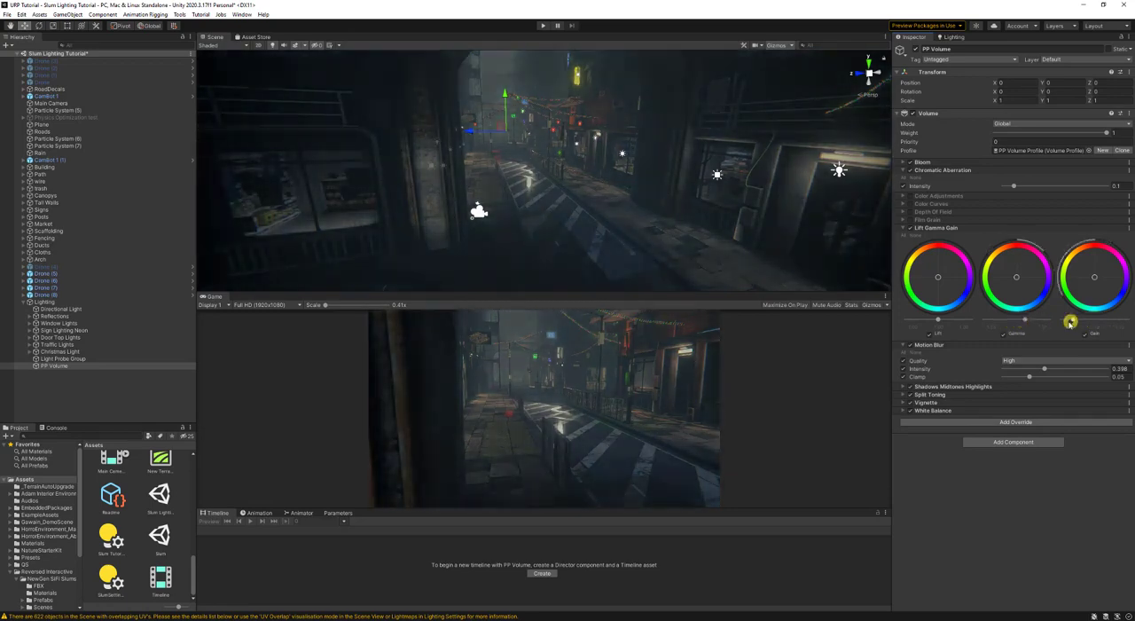
mouse_move(939, 320)
left_mouse_down()
mouse_move(928, 322)
mouse_move(960, 320)
mouse_move(944, 319)
left_mouse_up()
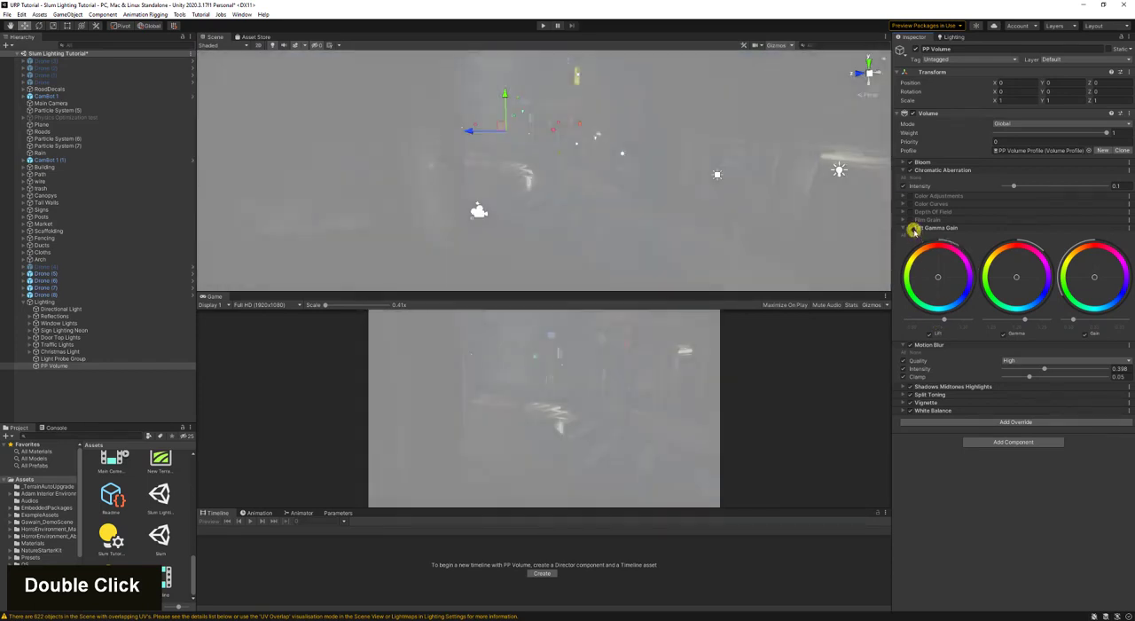
left_click(909, 229)
left_click(911, 231)
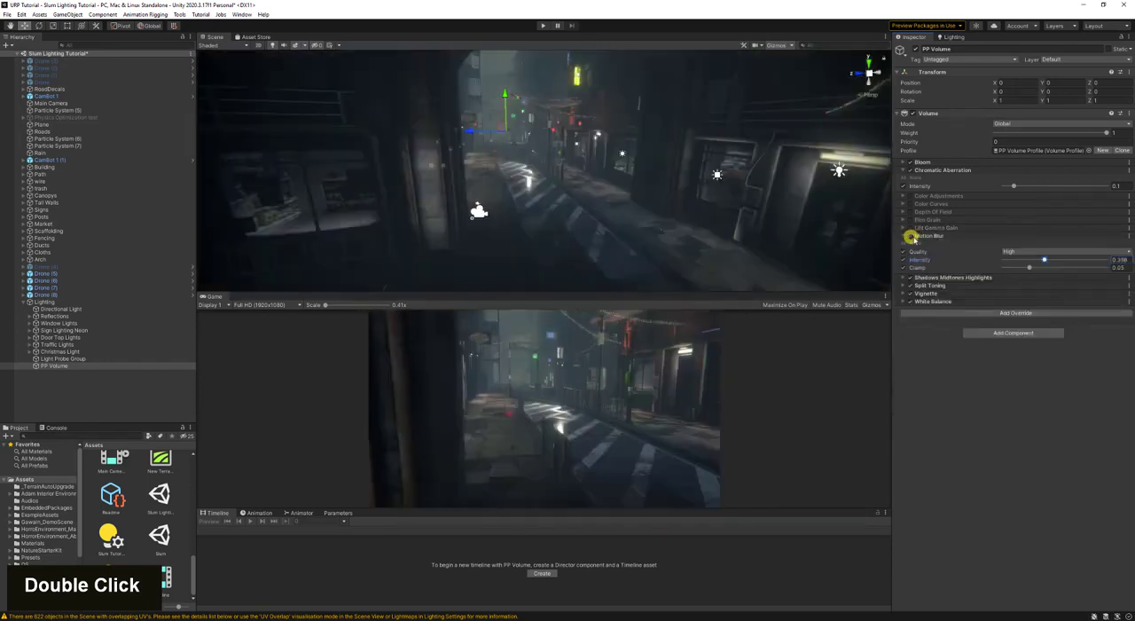
- Collapse and disable the Motion Blur override
left_click(914, 237)
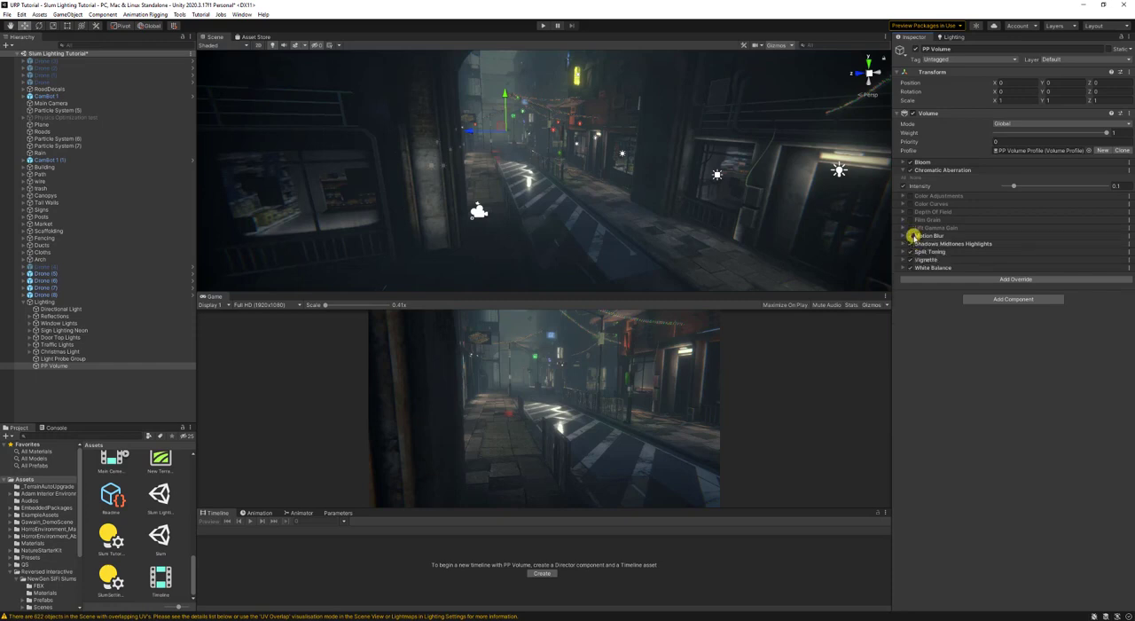
double_click(909, 236)
- Raise the shadows and midtones and lower the highlights in Shadows Midtones Highlights, leaving the override disabled and collapsed
left_click(904, 245)
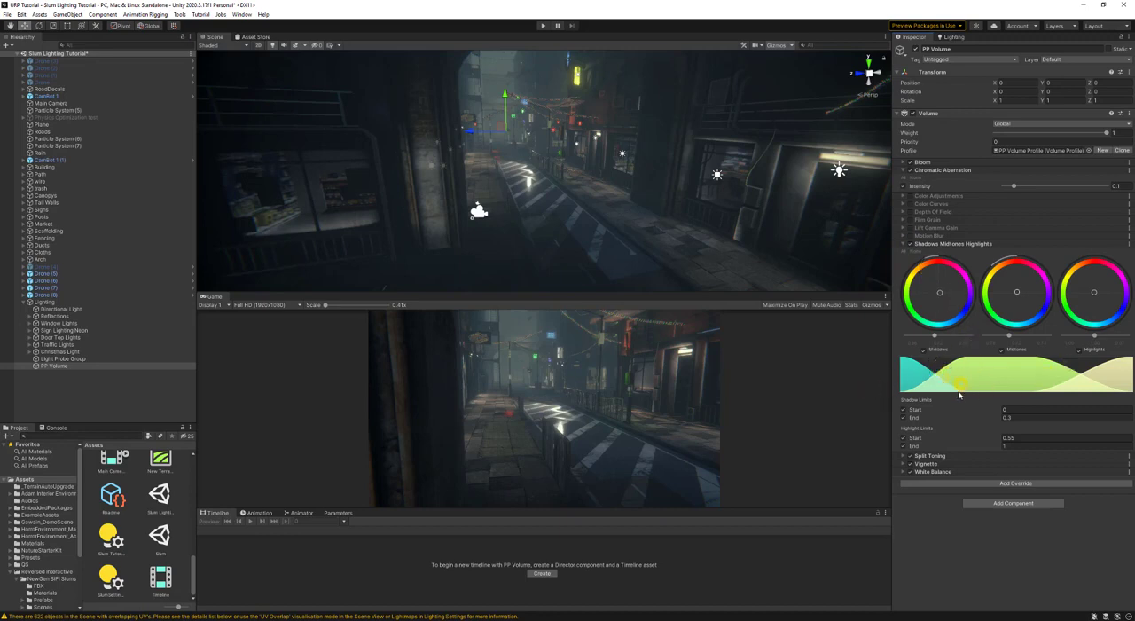
double_click(905, 417)
left_click_drag(937, 336, 1017, 341)
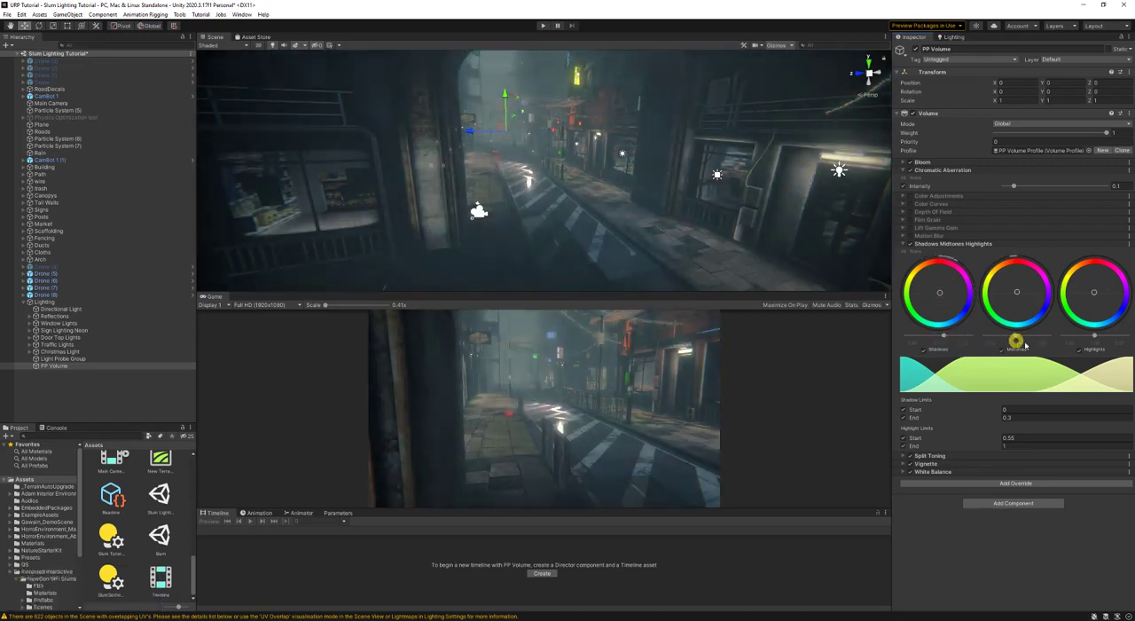
mouse_move(1094, 336)
left_mouse_down()
mouse_move(1109, 336)
mouse_move(1049, 335)
mouse_move(1082, 337)
left_mouse_up()
double_click(903, 244)
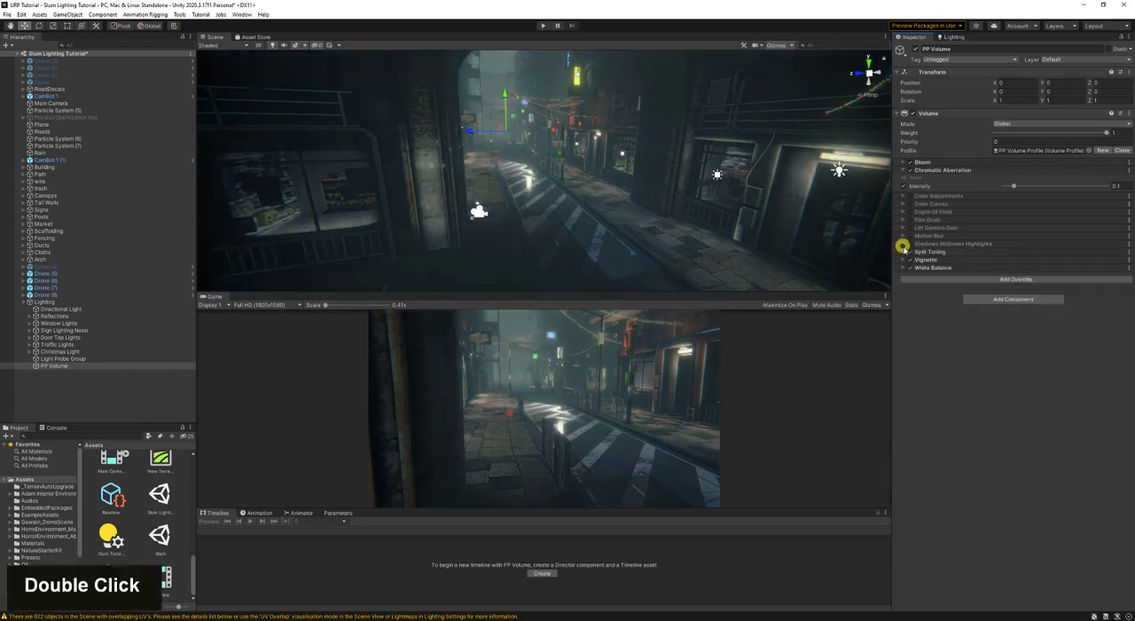
- Compare the scene with the Split Toning override on and off, and leave the override disabled and collapsed
left_click(903, 251)
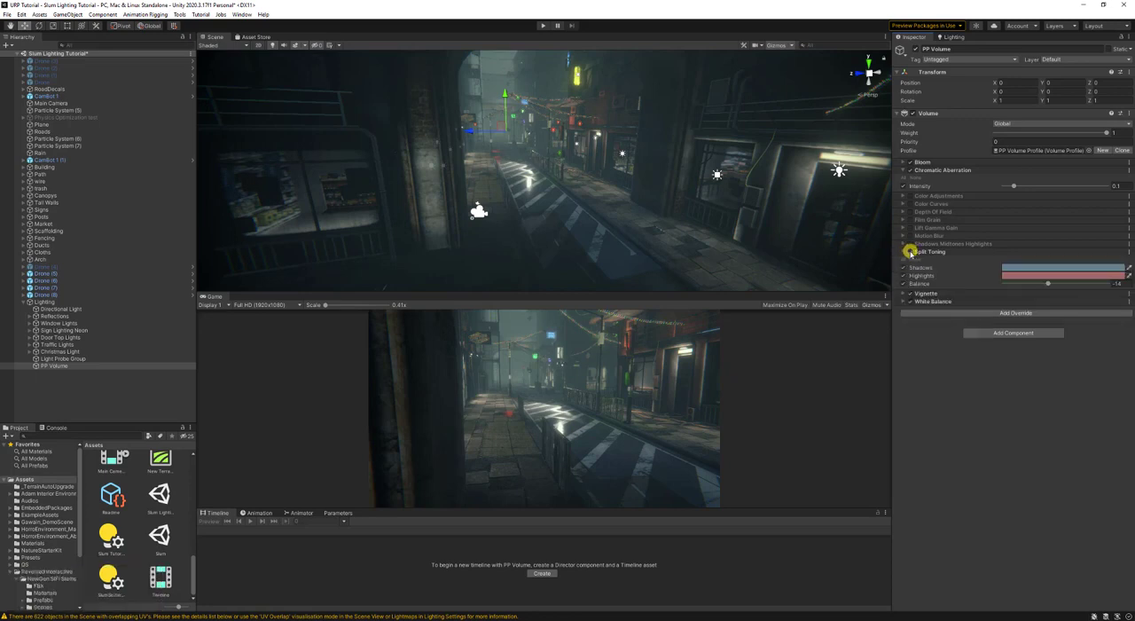
double_click(910, 252)
left_click(908, 252)
left_click(903, 252)
- Compare the scene with the Vignette override off and on, and leave both the Vignette and White Balance overrides disabled
double_click(910, 259)
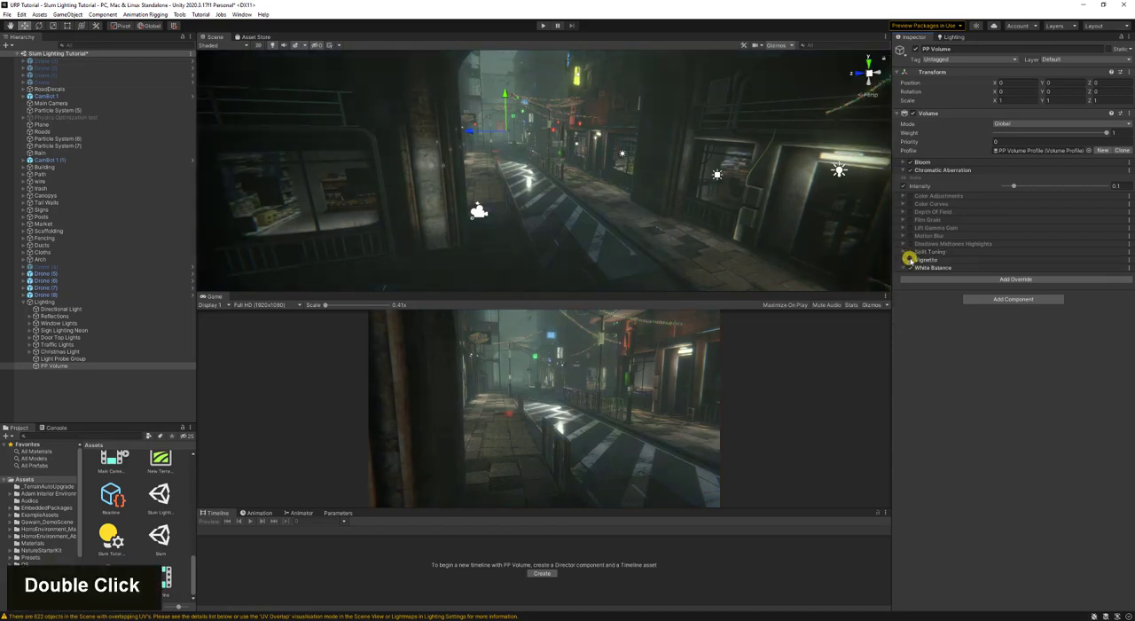
double_click(909, 259)
left_click(904, 259)
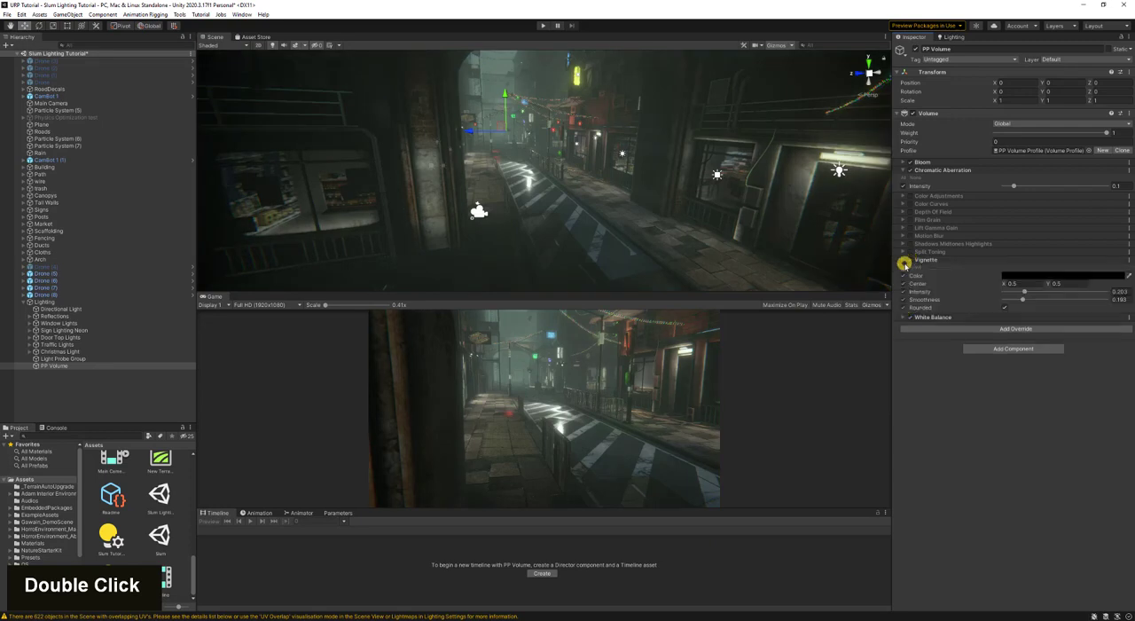
double_click(911, 259)
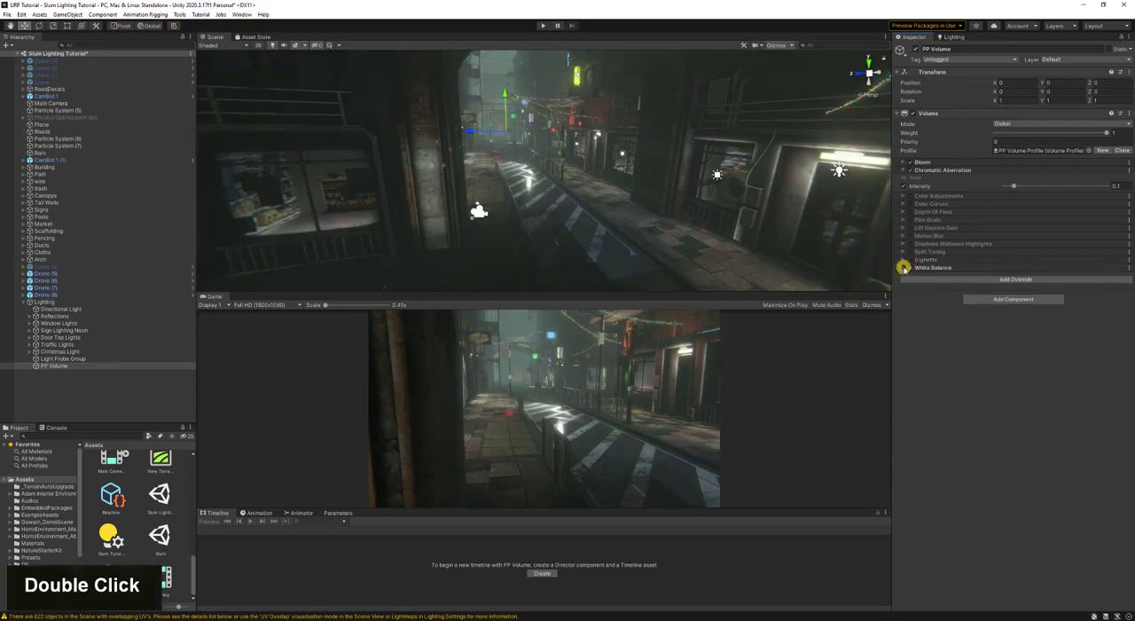
left_click(904, 267)
left_click(903, 291)
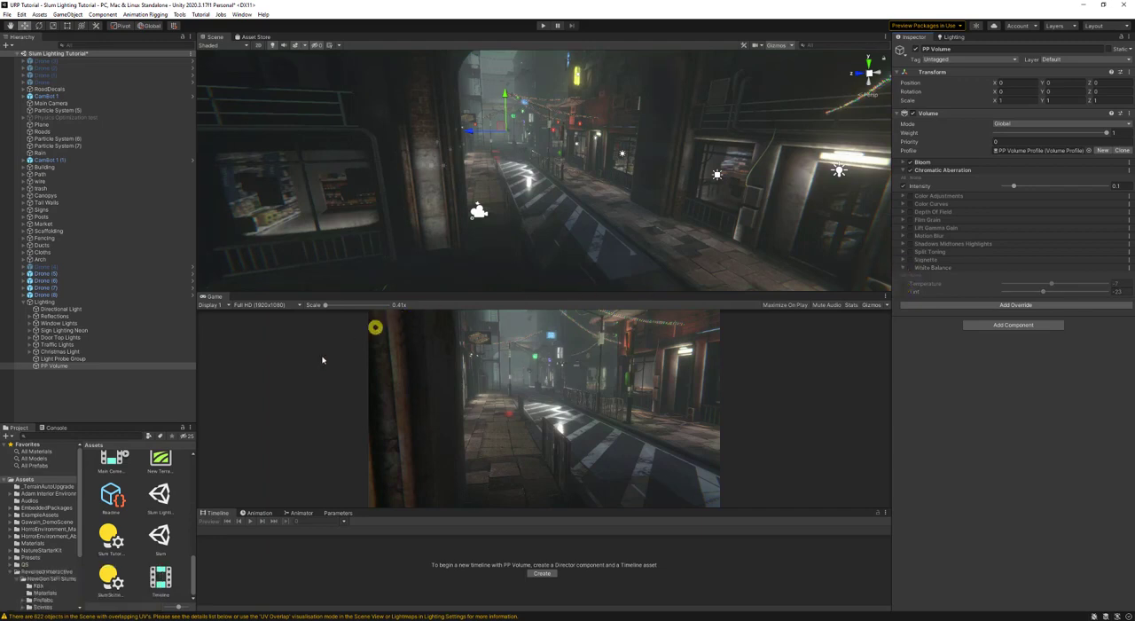
- Open the Slum scene without saving the changes to the Slum Lighting Tutorial scene
left_click(162, 493)
double_click(161, 535)
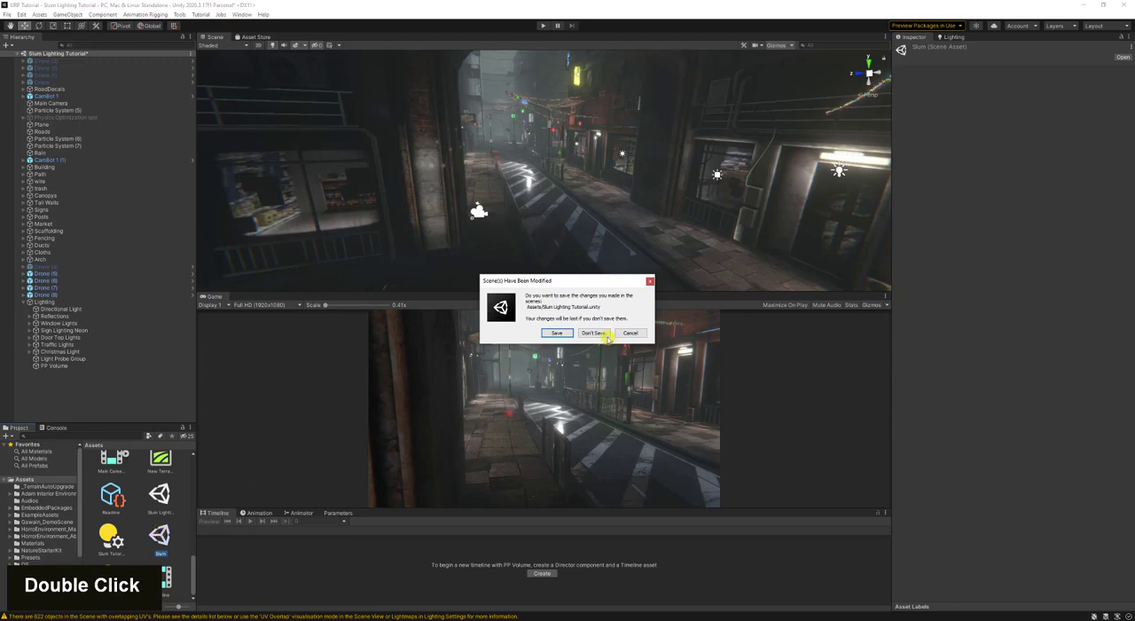
left_click(600, 334)
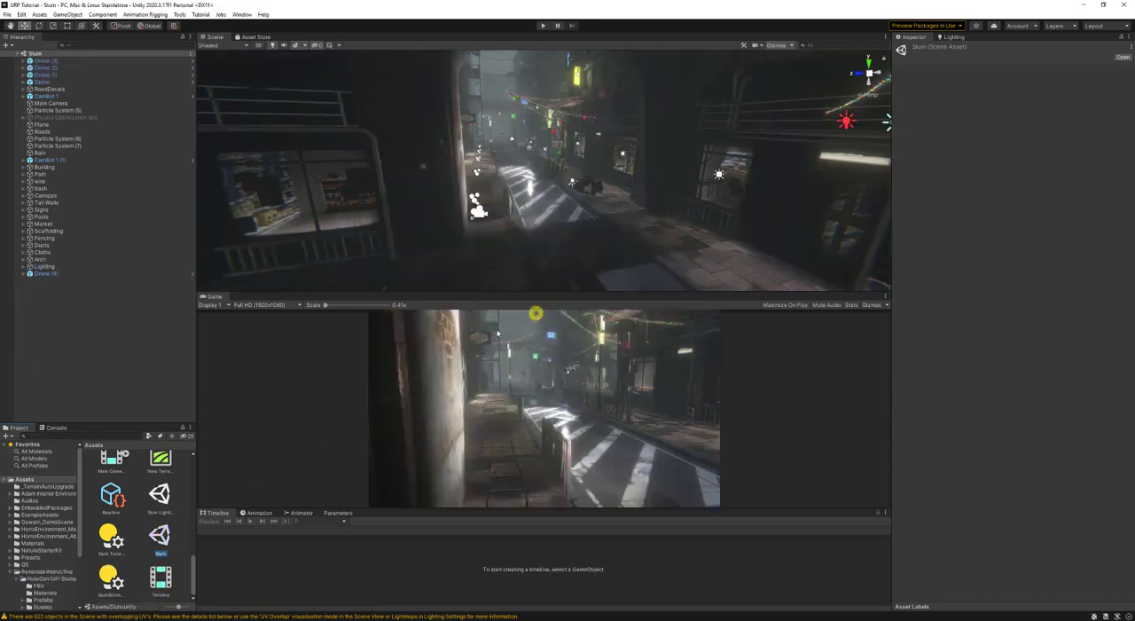
- Show the Main Camera's timeline in an enlarged Timeline view and add an animation track for Drone (4)
left_click(107, 104)
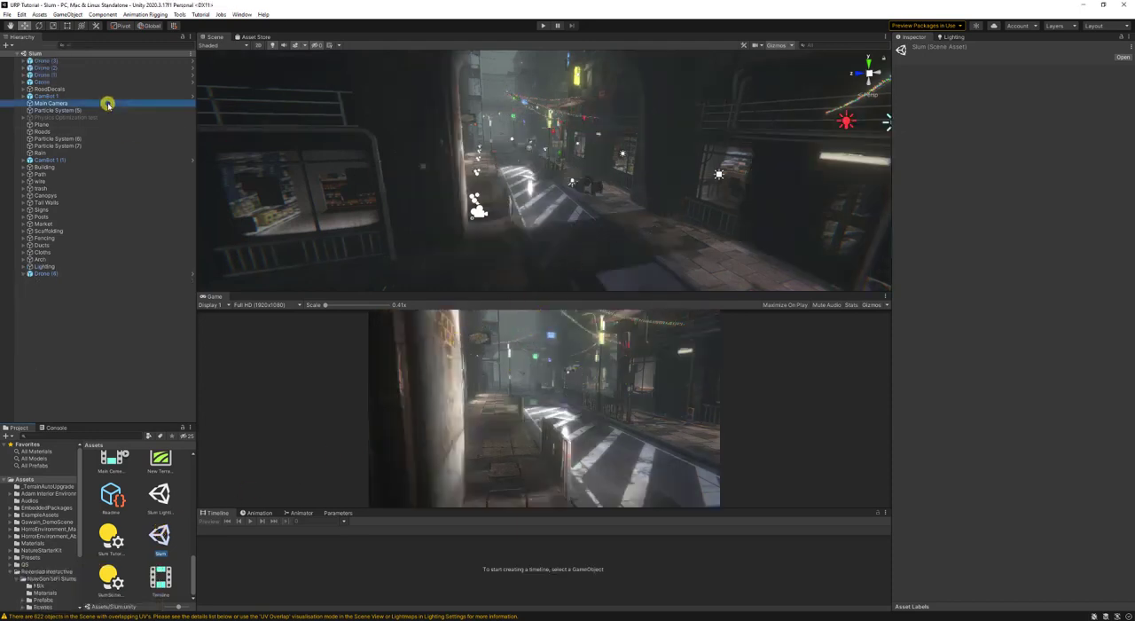
left_click_drag(478, 508, 509, 383)
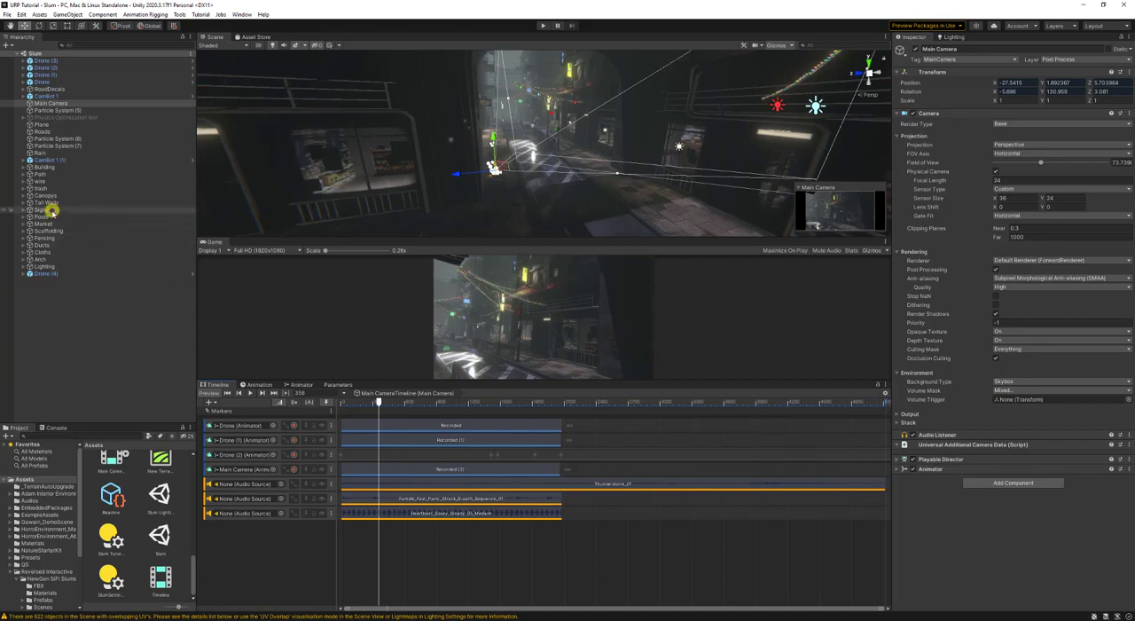
left_click_drag(46, 274, 237, 532)
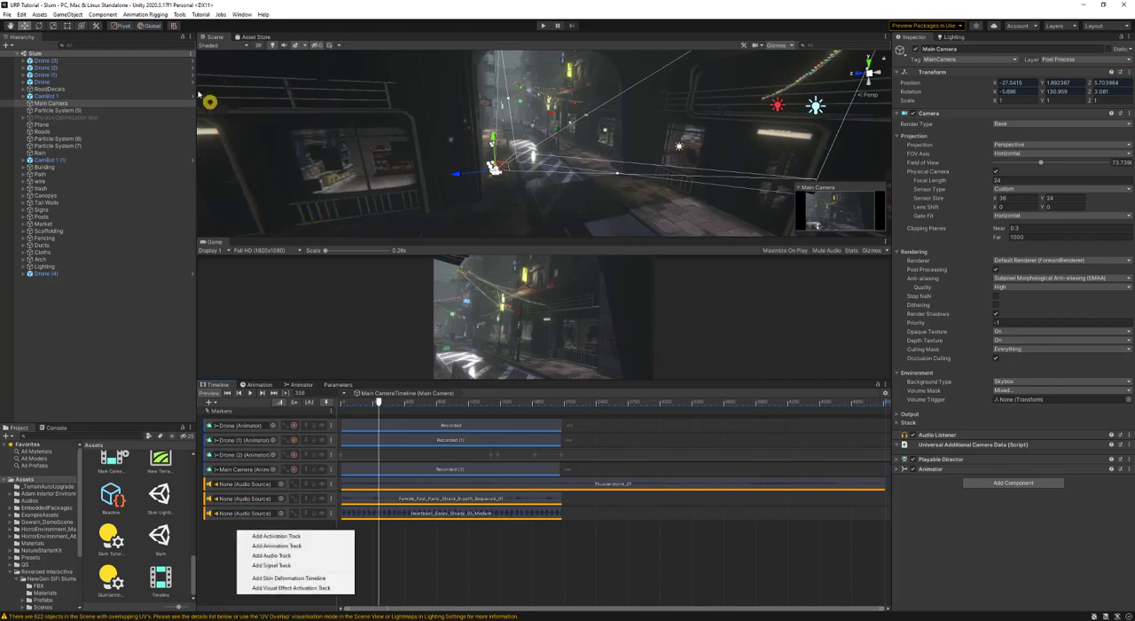
left_click(282, 546)
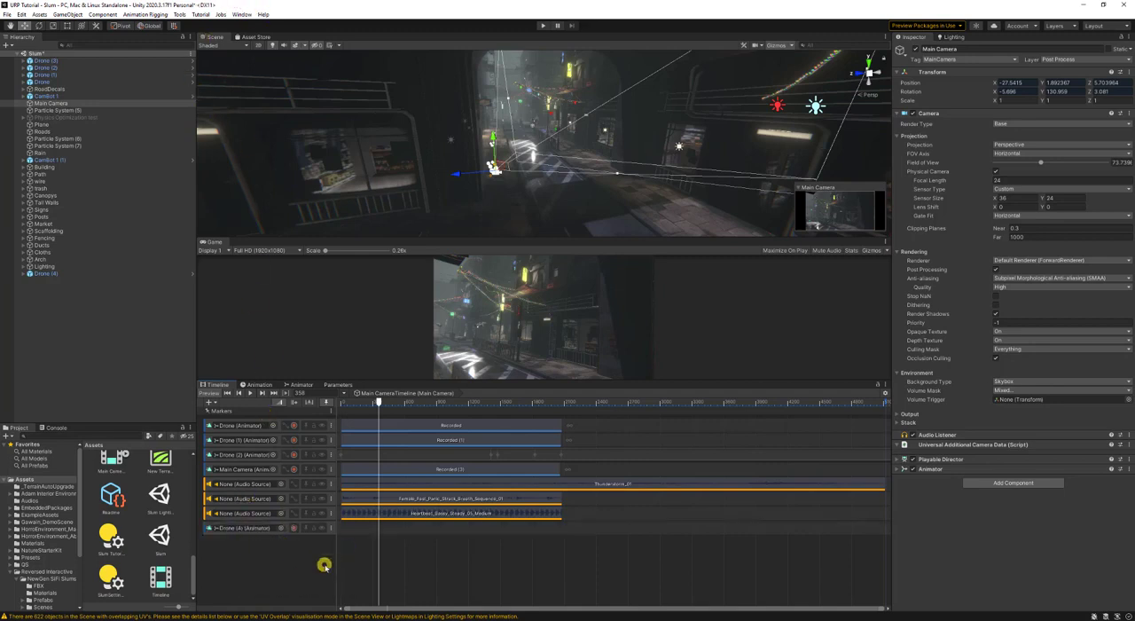
- Start recording on the Drone (4) animation track, move the playhead further along the timeline, and stop recording
left_click(295, 527)
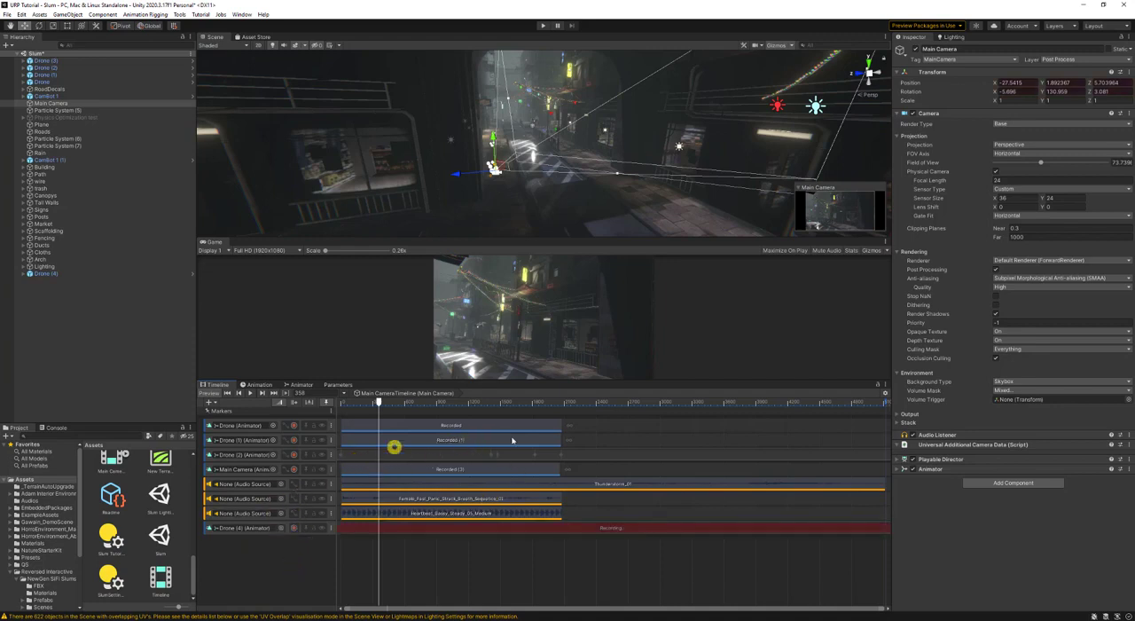
left_click_drag(379, 404, 430, 406)
right_click(399, 528)
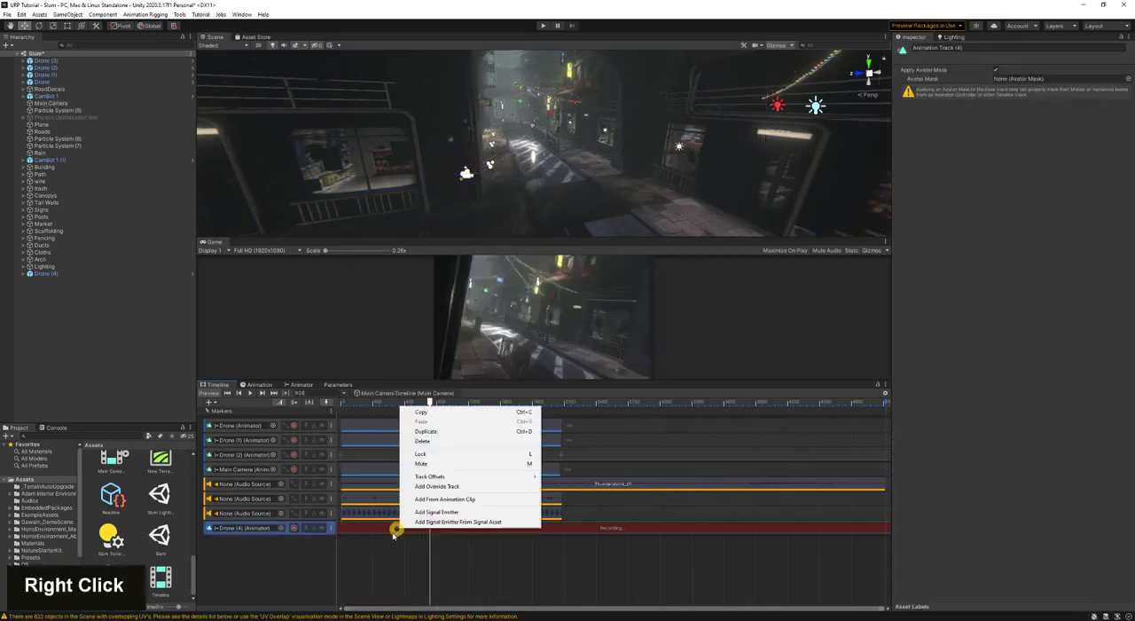
left_click(355, 534)
left_click(294, 528)
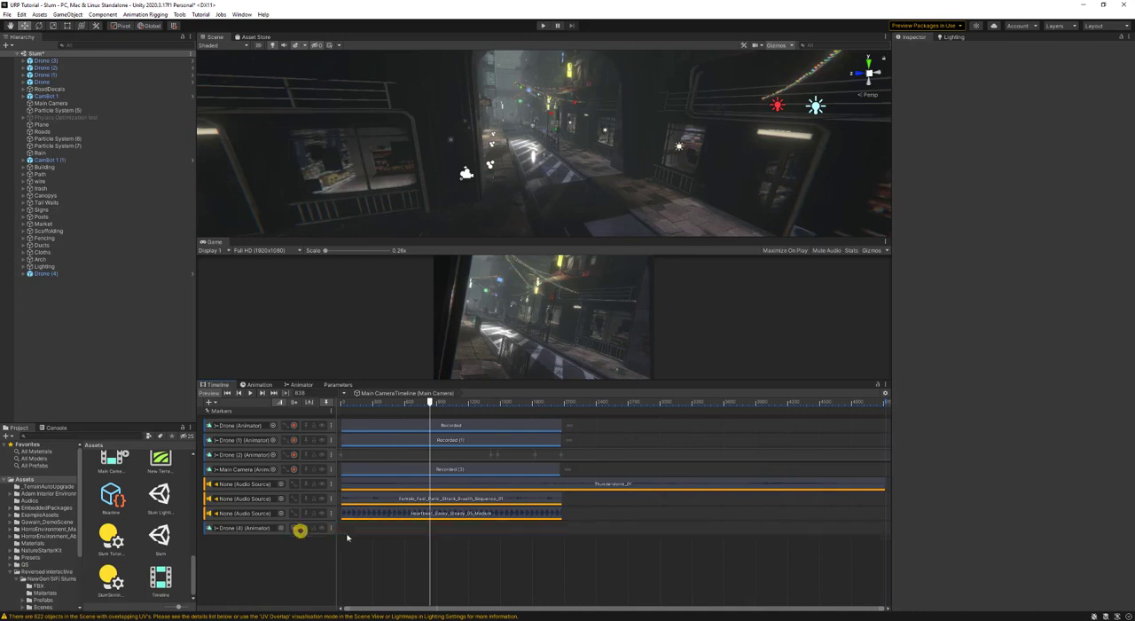
- Delete the Drone (4) animation track from the Main Camera's timeline
right_click(374, 527)
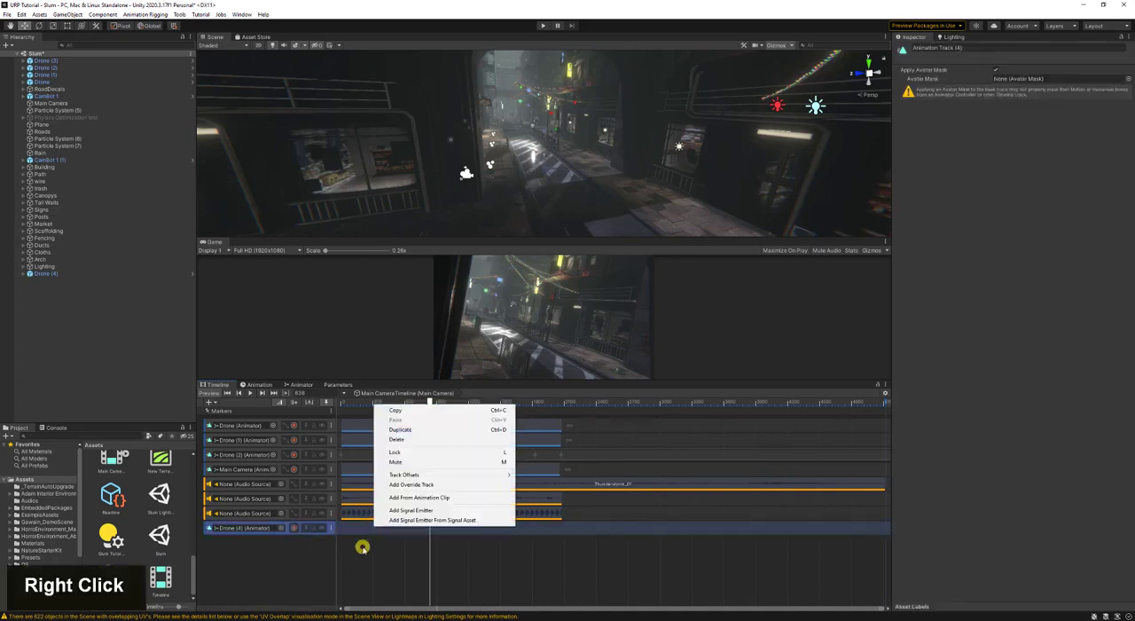
left_click(363, 547)
right_click(327, 530)
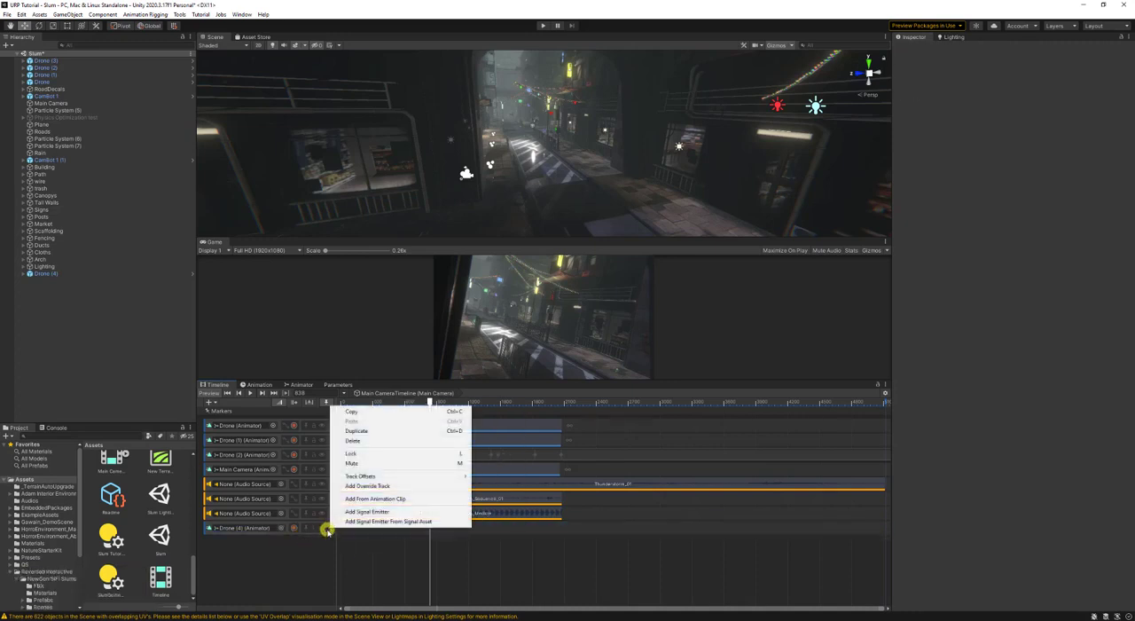
left_click(327, 530)
key("Delete")
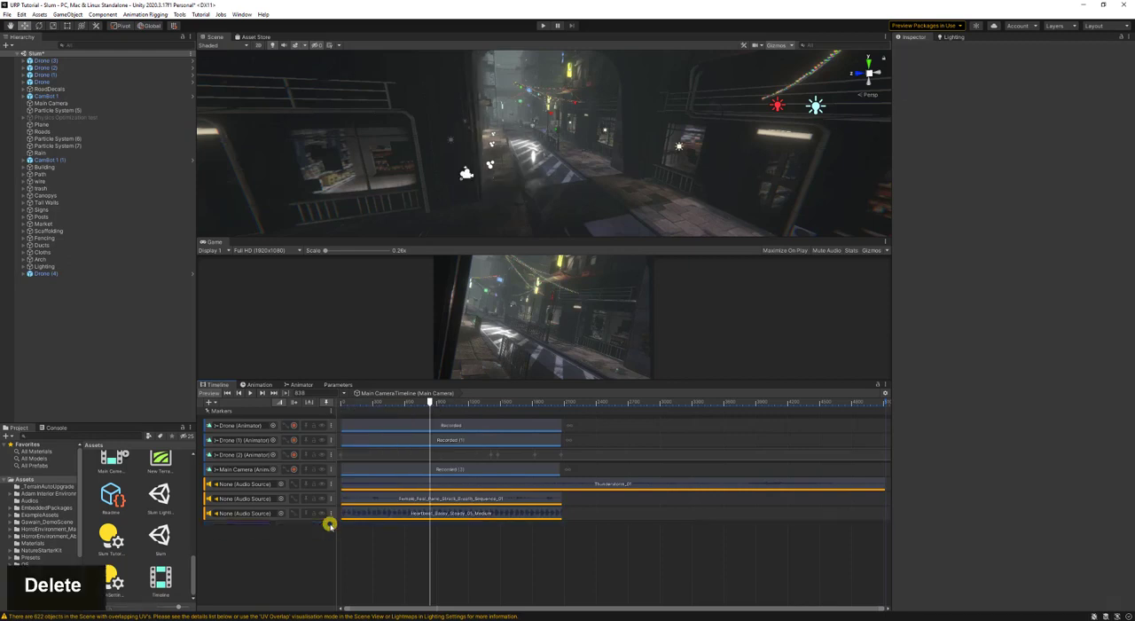
- Examine the keyframes and curves of the Drone track's Recorded clip in the Animation view, and return to the Timeline
right_click(468, 430)
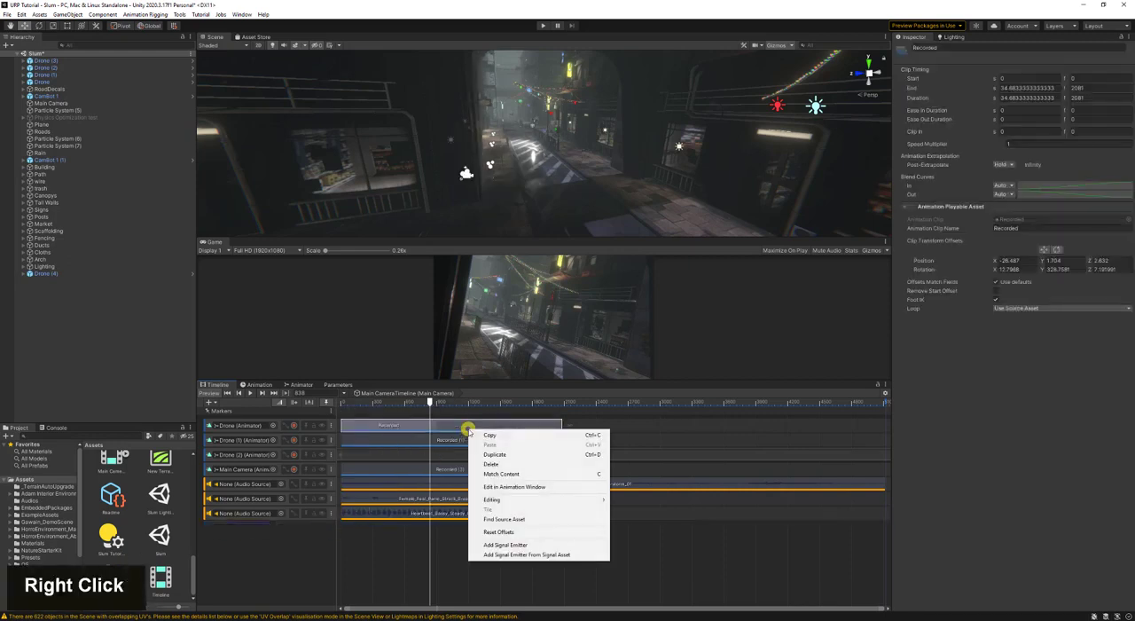
left_click(387, 562)
left_click(422, 428)
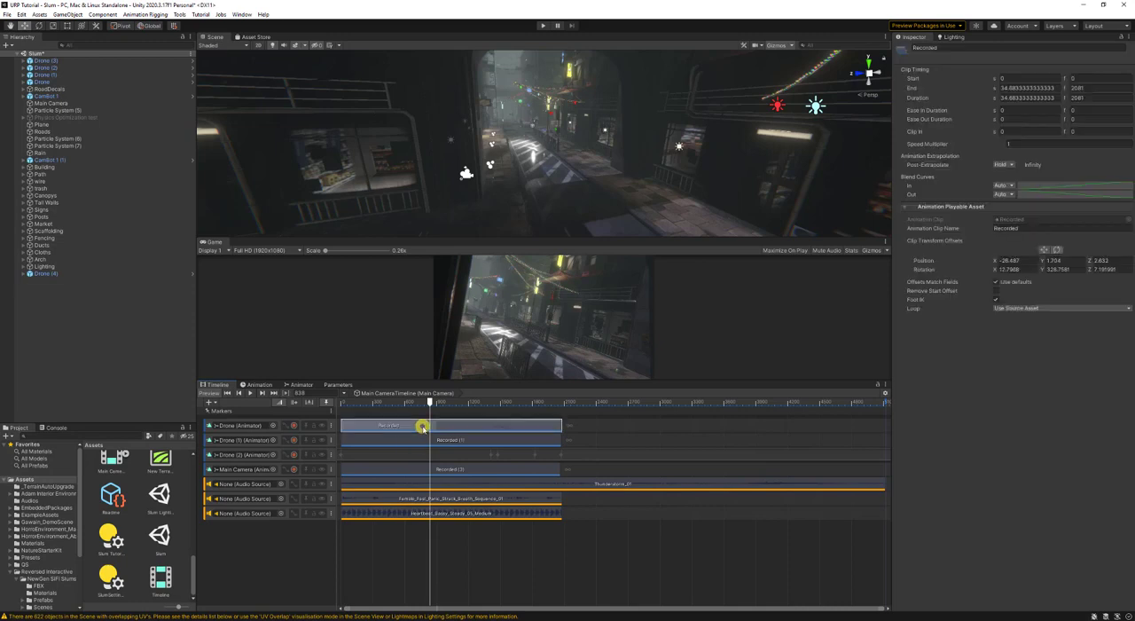
double_click(389, 426)
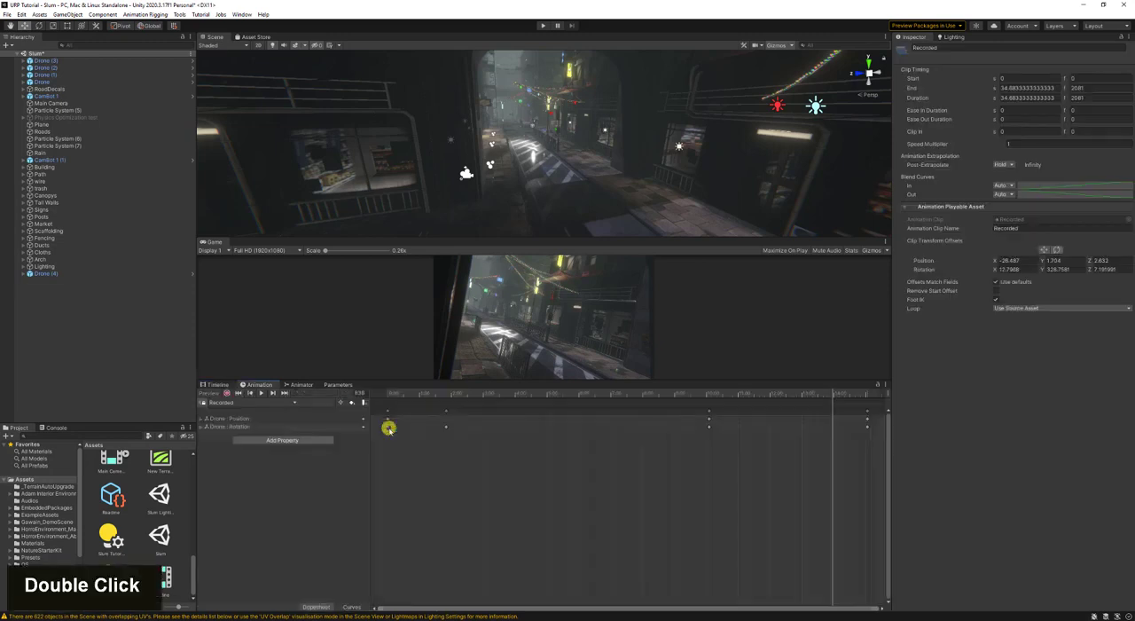
left_click(349, 606)
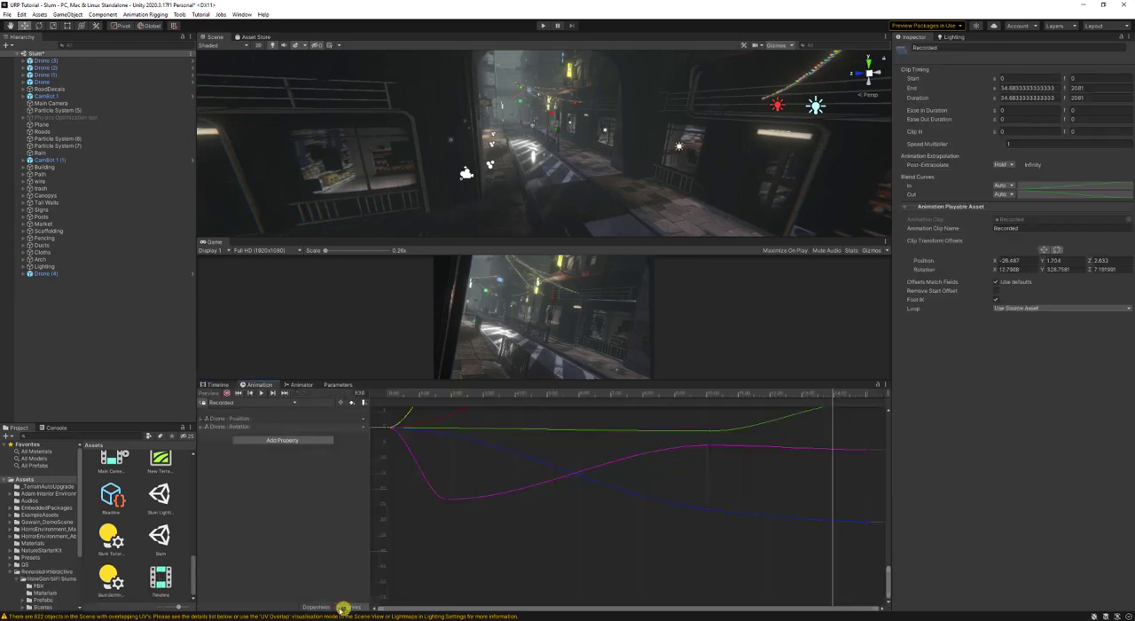
left_click(215, 384)
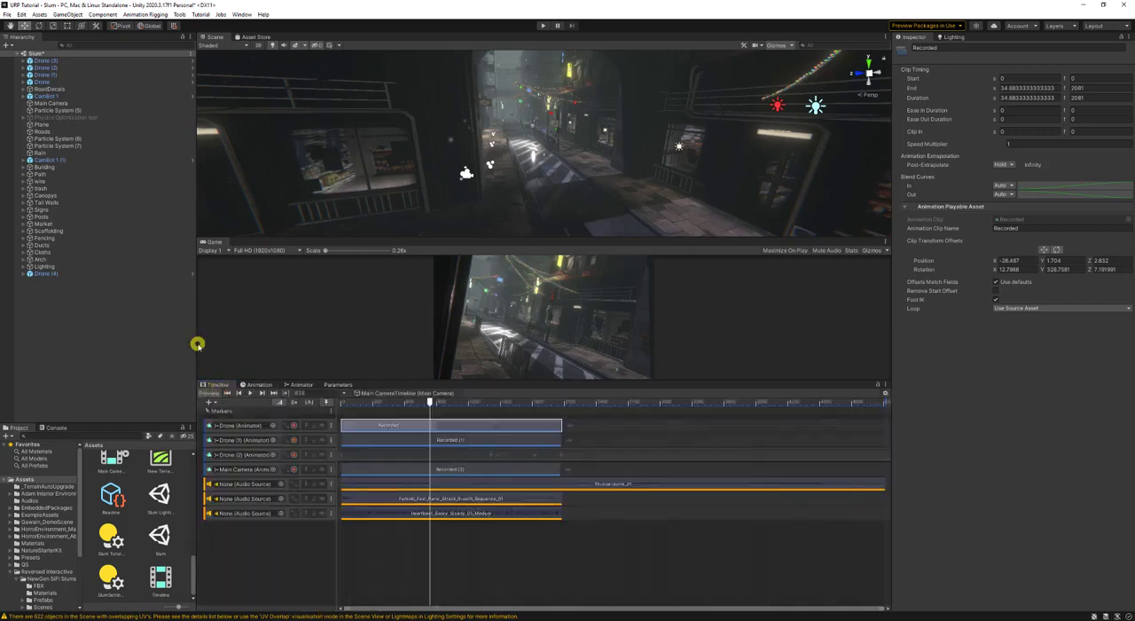
left_click(111, 309)
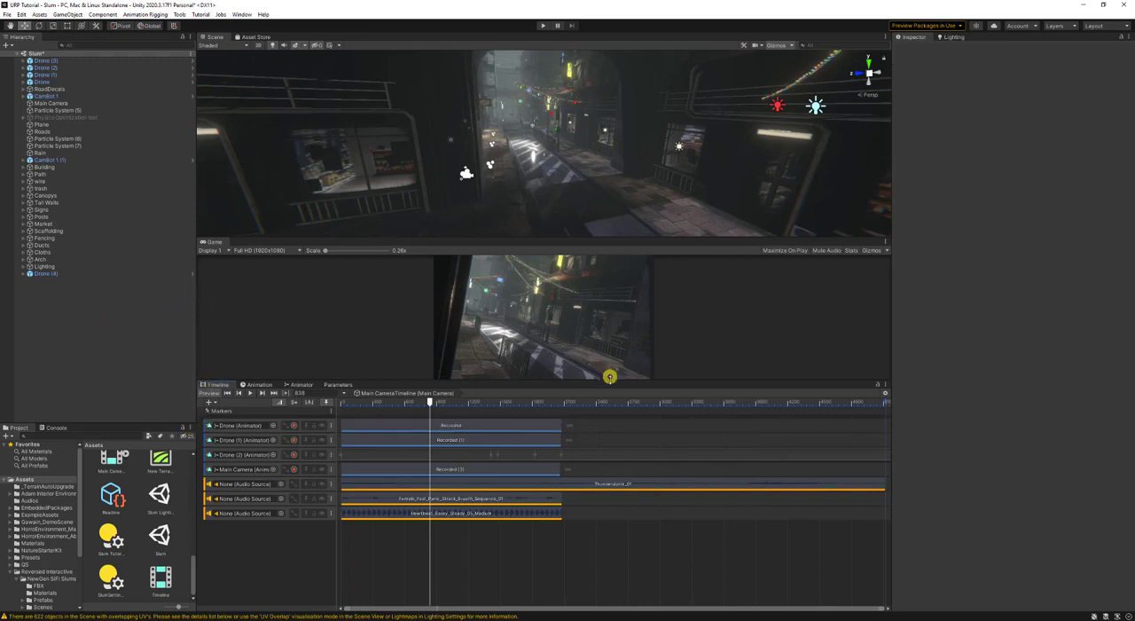
- Enlarge the Game view and scrub through the Main Camera's timeline to preview the camera animation
left_click_drag(604, 382, 541, 477)
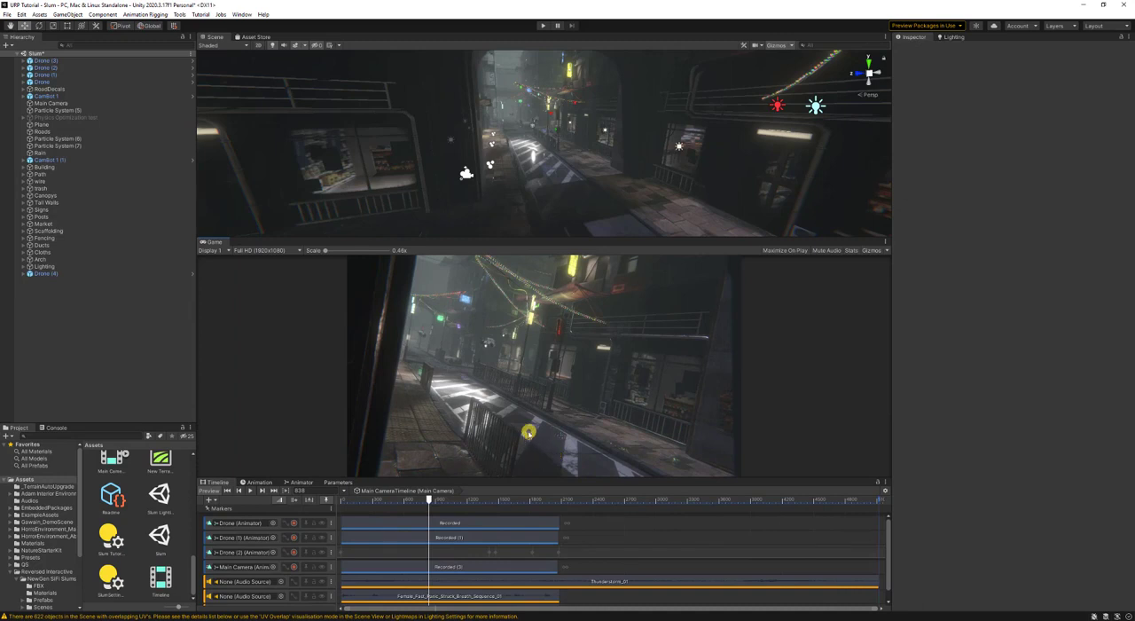
left_click(350, 500)
left_click_drag(330, 505, 424, 531)
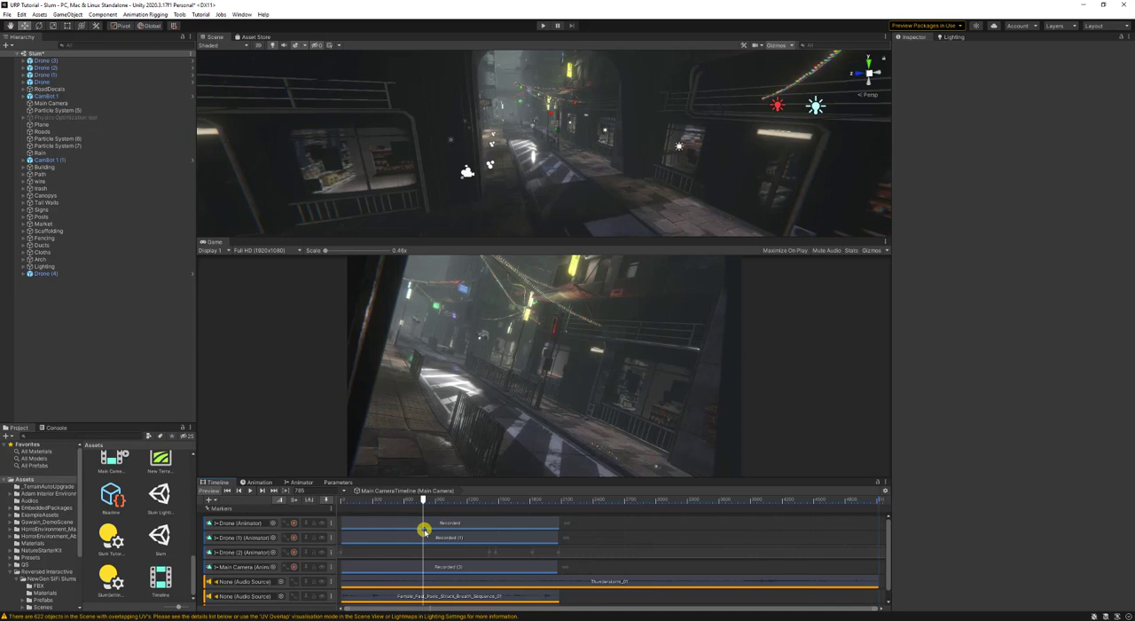
- Show the Slum scene's Lighting settings
left_click(965, 36)
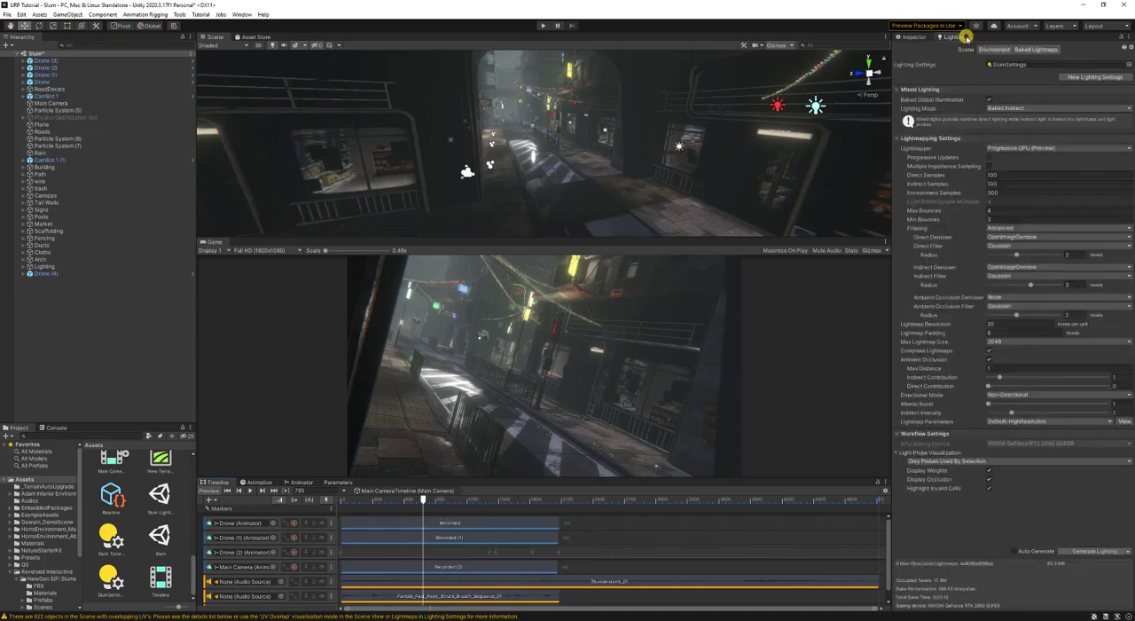